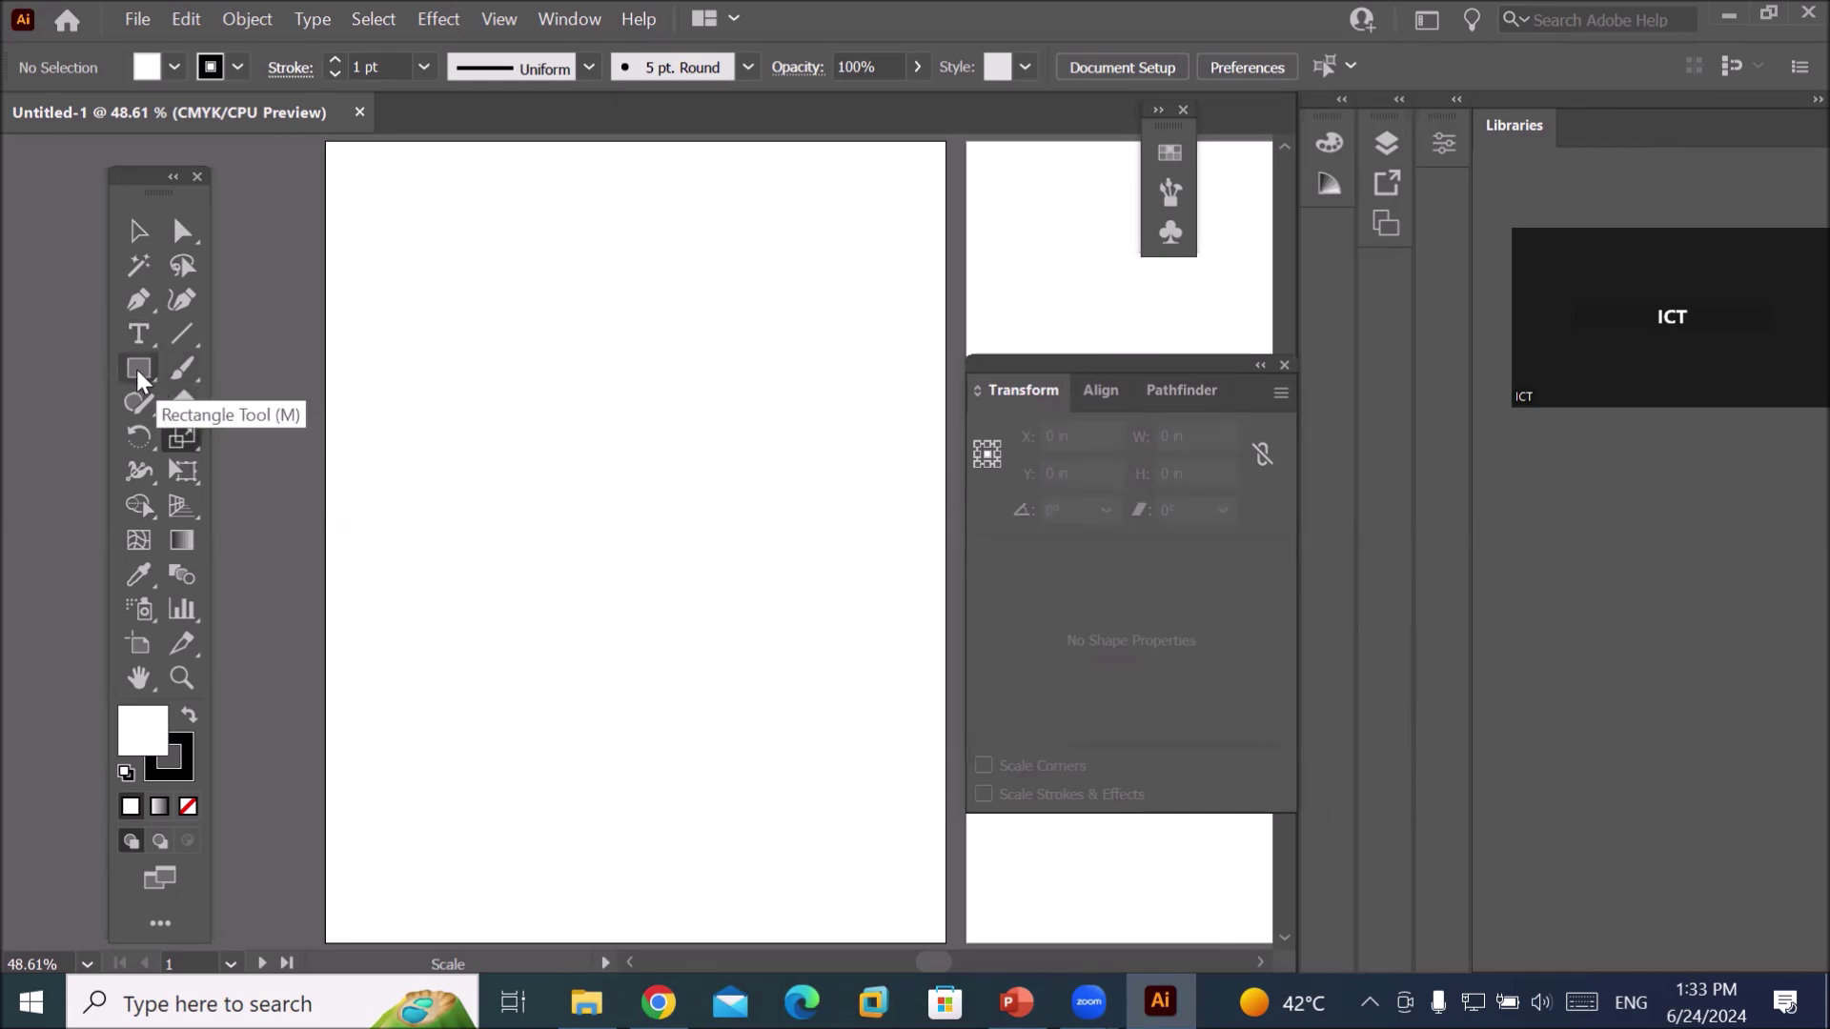
Add the text "Scale Tool (s)" and enlarge it into a title about 6.6 in wide across the top of the artboard.
left_click(138, 335)
left_click(448, 197)
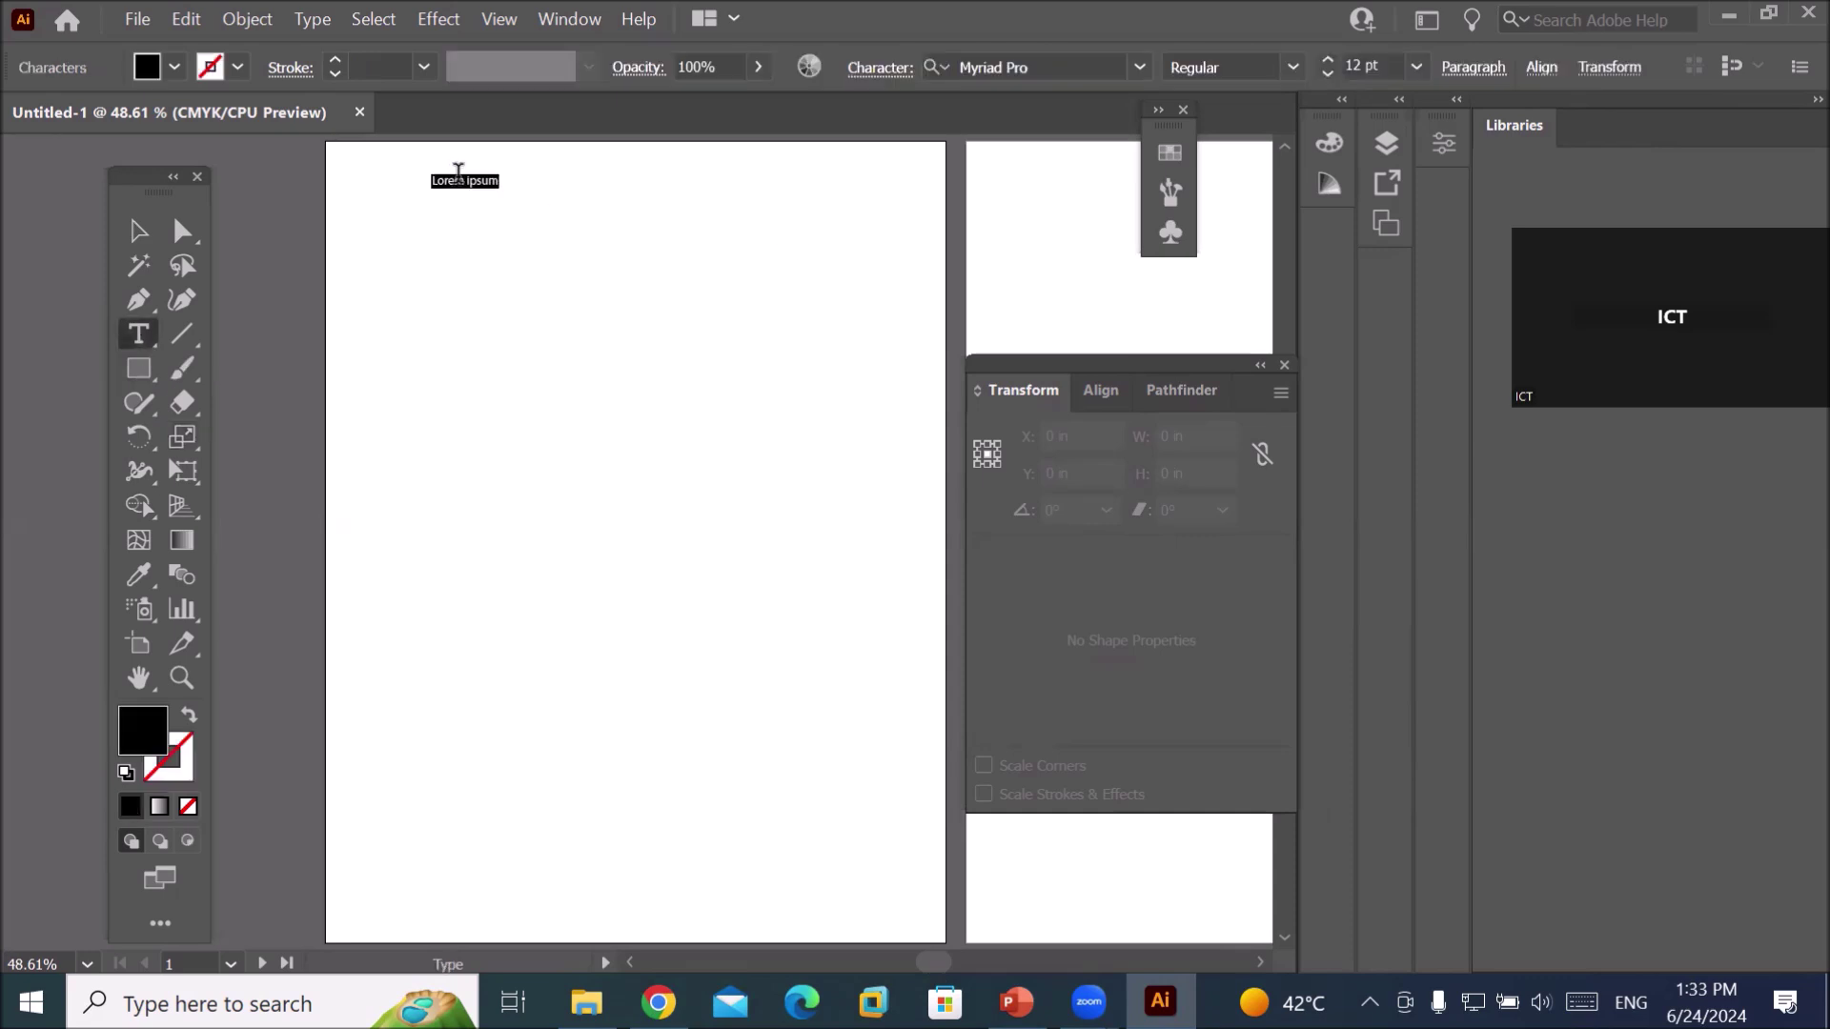
type("s")
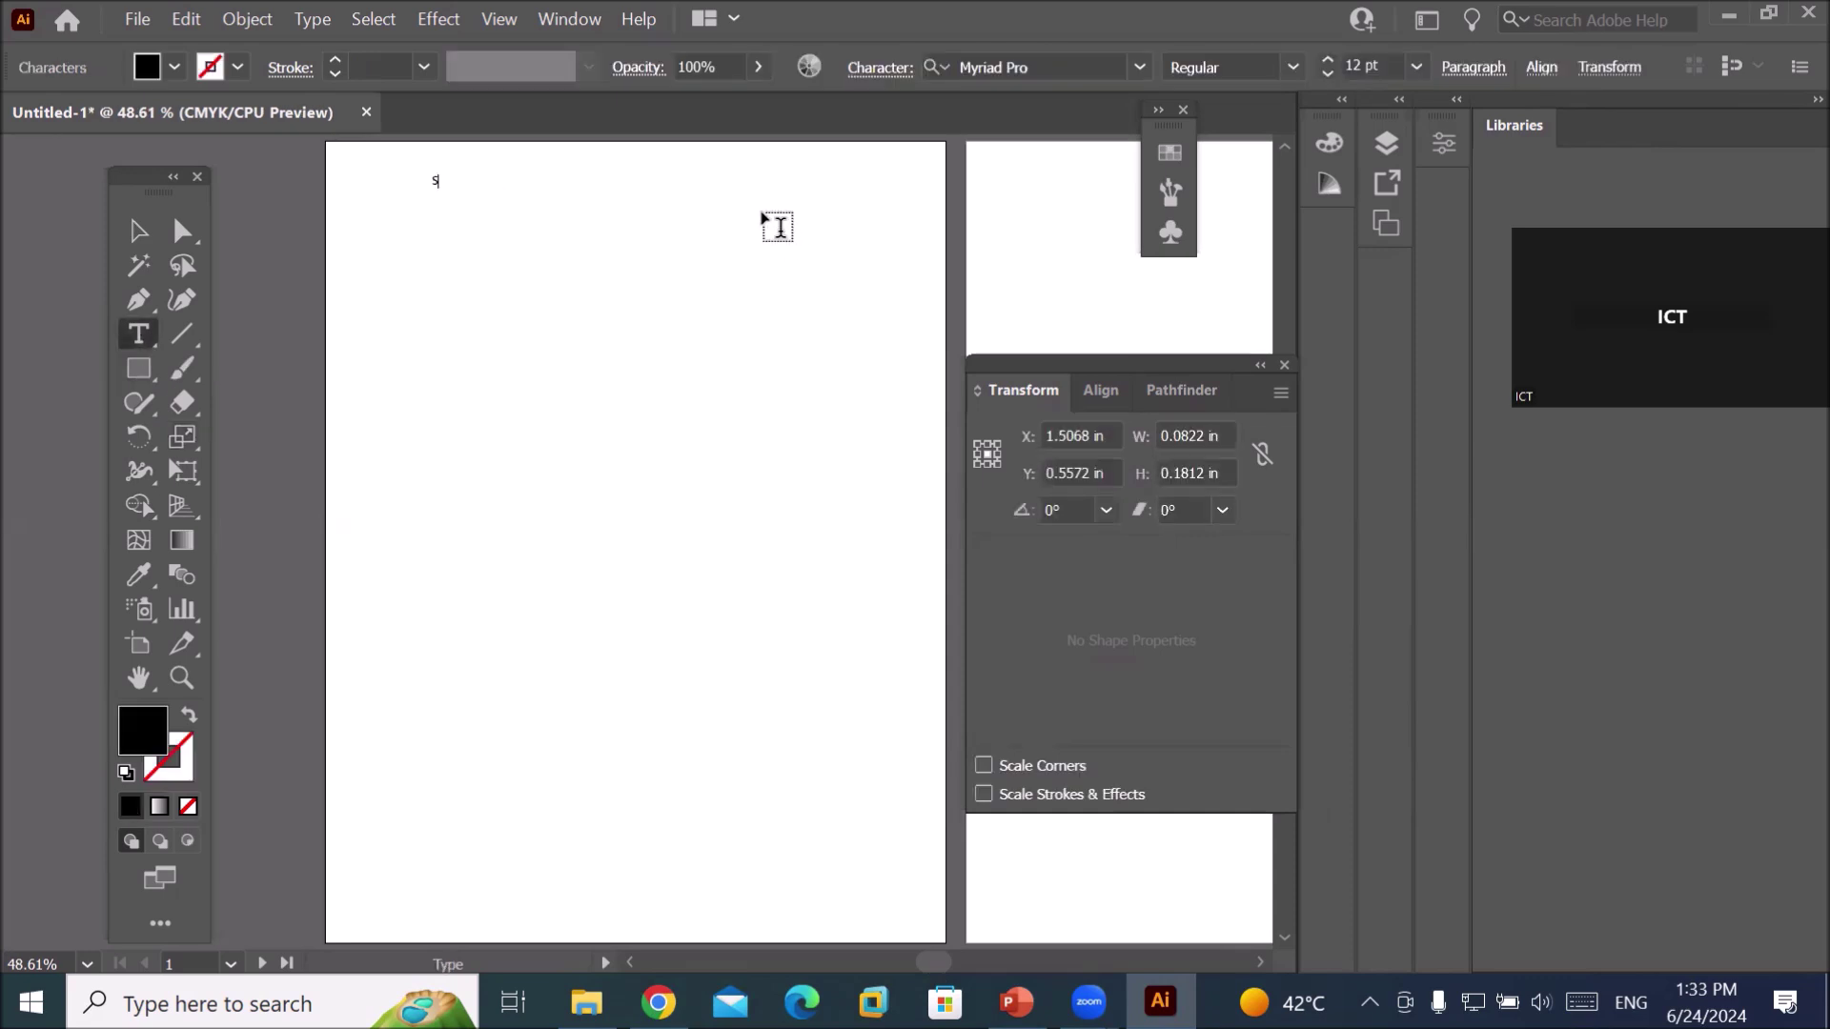
type("cale Tool (s)")
left_click(138, 231)
left_click_drag(497, 189, 914, 298)
mouse_move(666, 245)
left_mouse_down()
mouse_move(664, 222)
mouse_move(648, 229)
left_mouse_up()
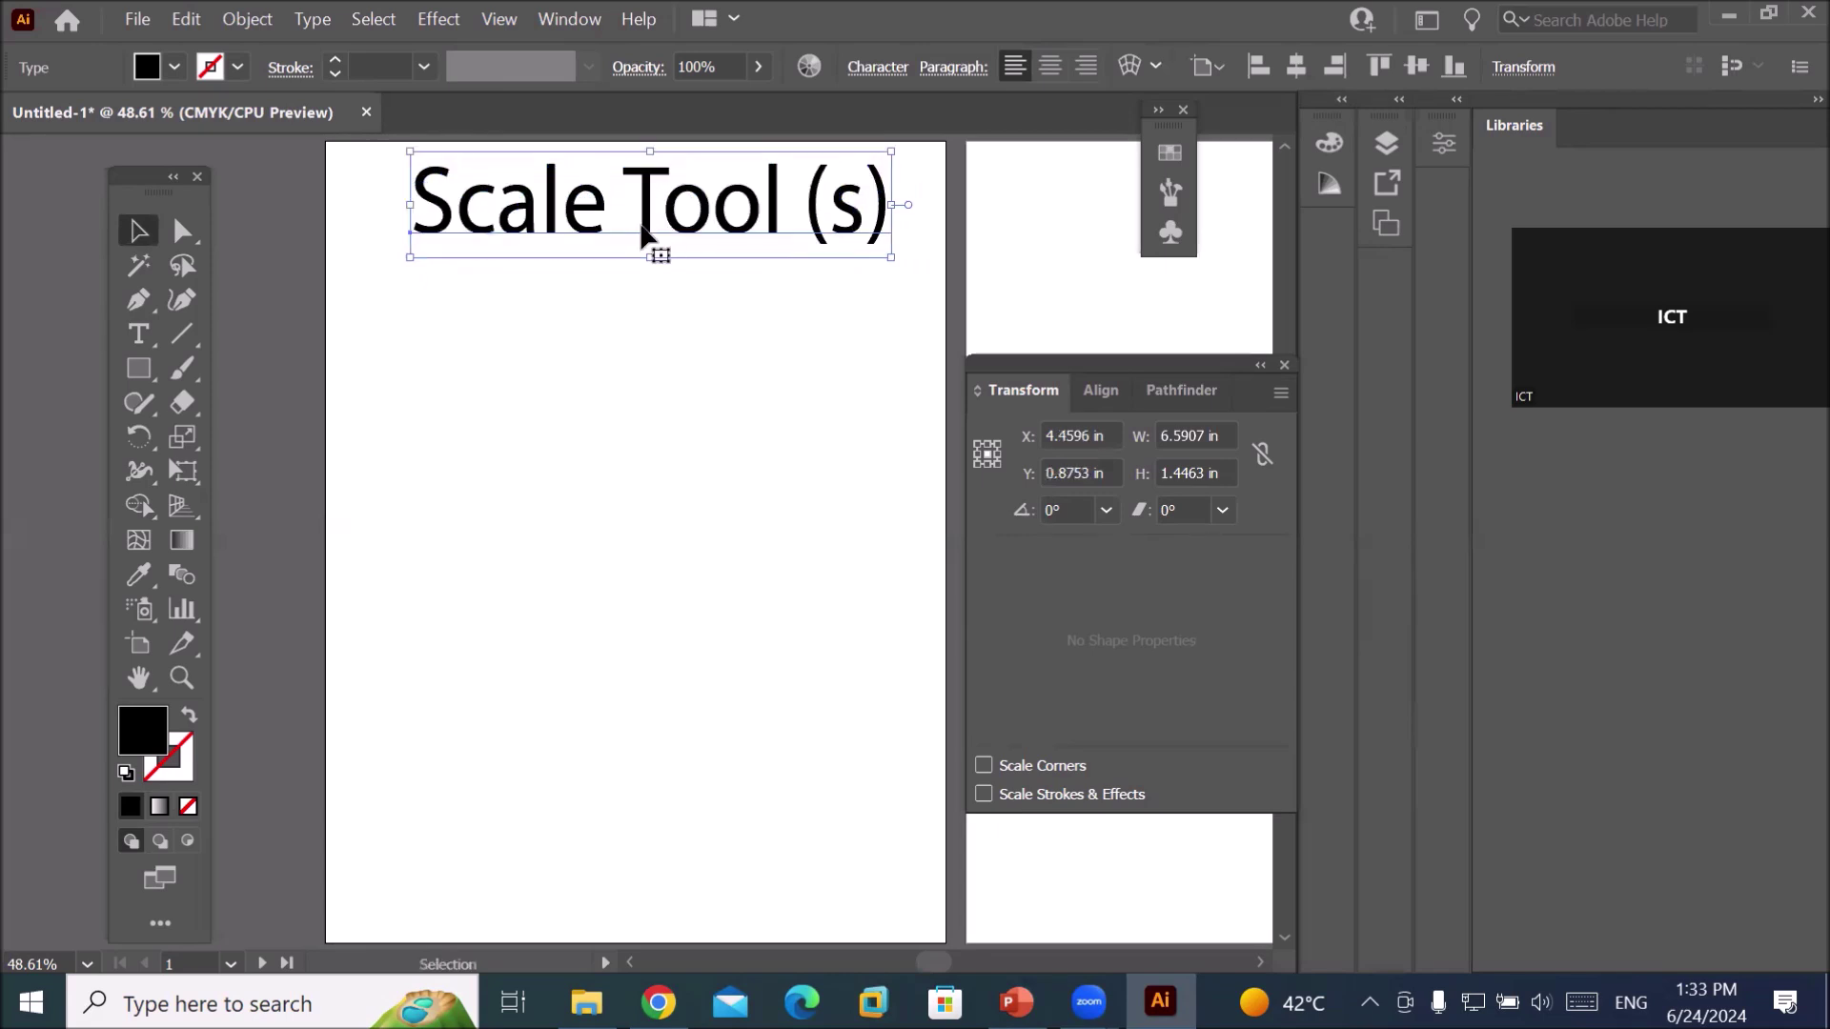
Create a 1.3889 by 1.3889 in square near the middle of the artboard with the Rectangle tool.
left_click(139, 384)
left_click(138, 375)
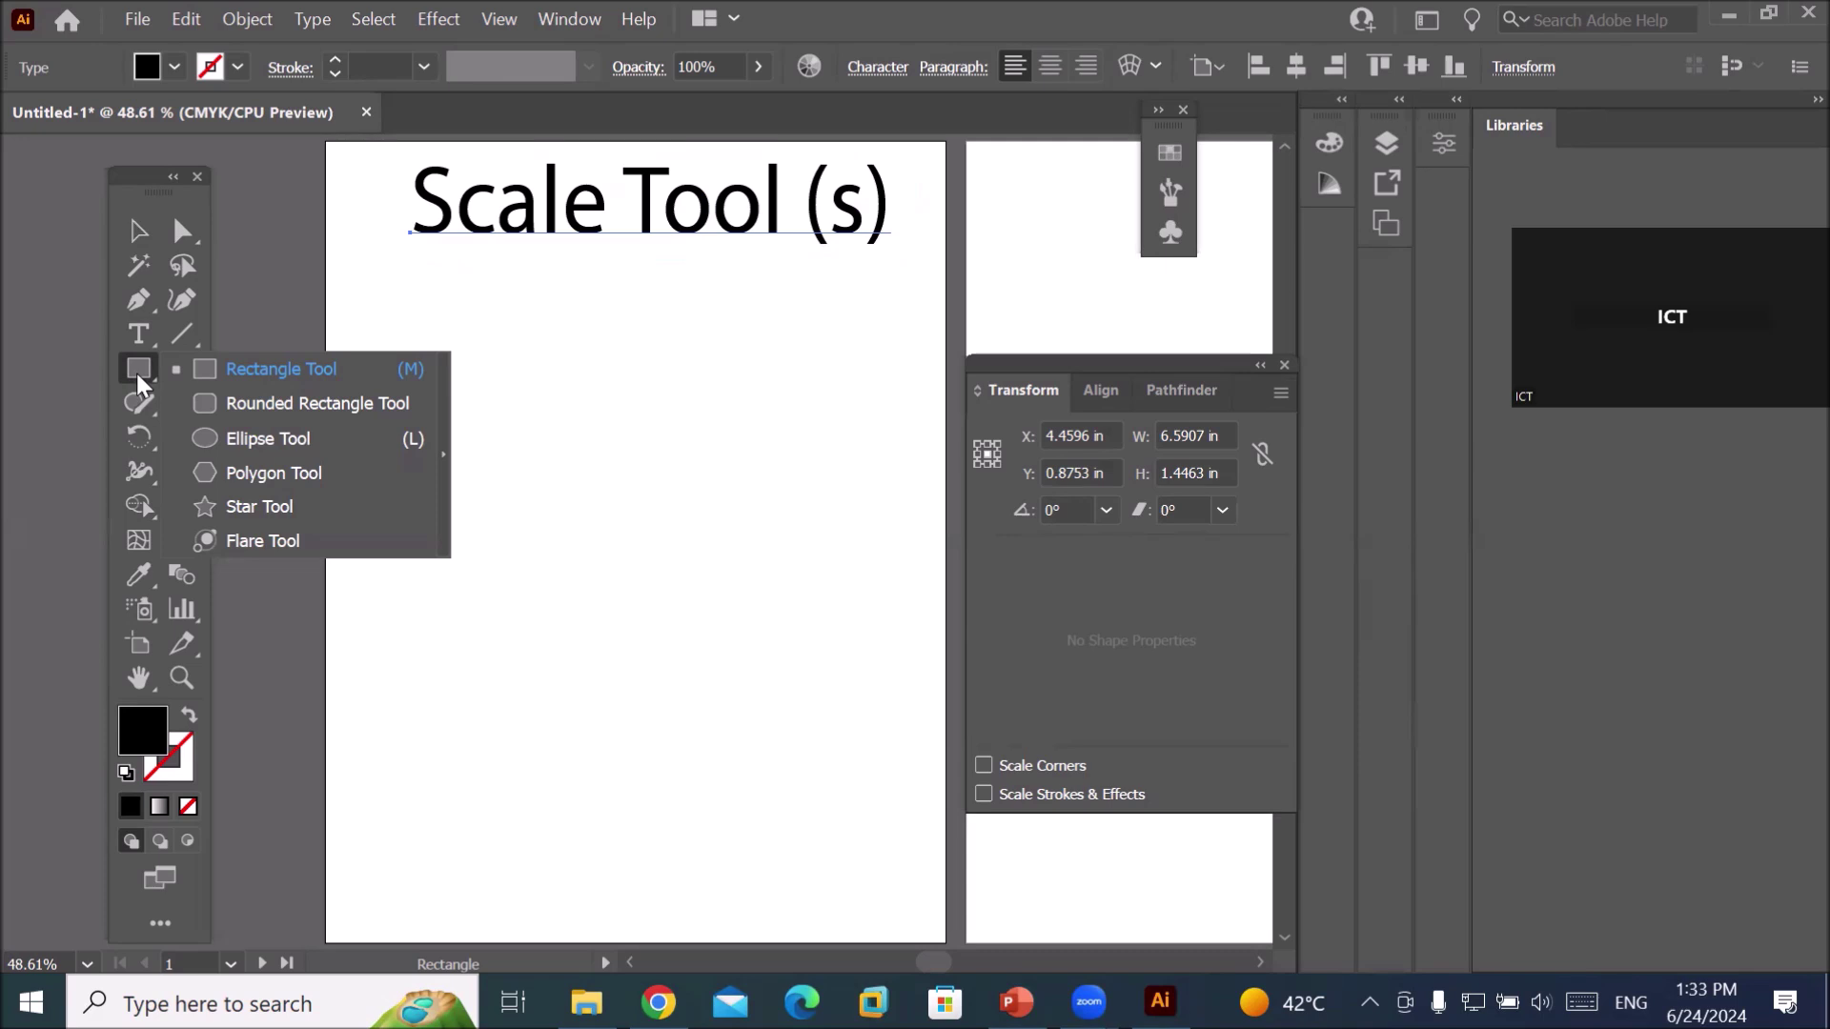
left_click(136, 370)
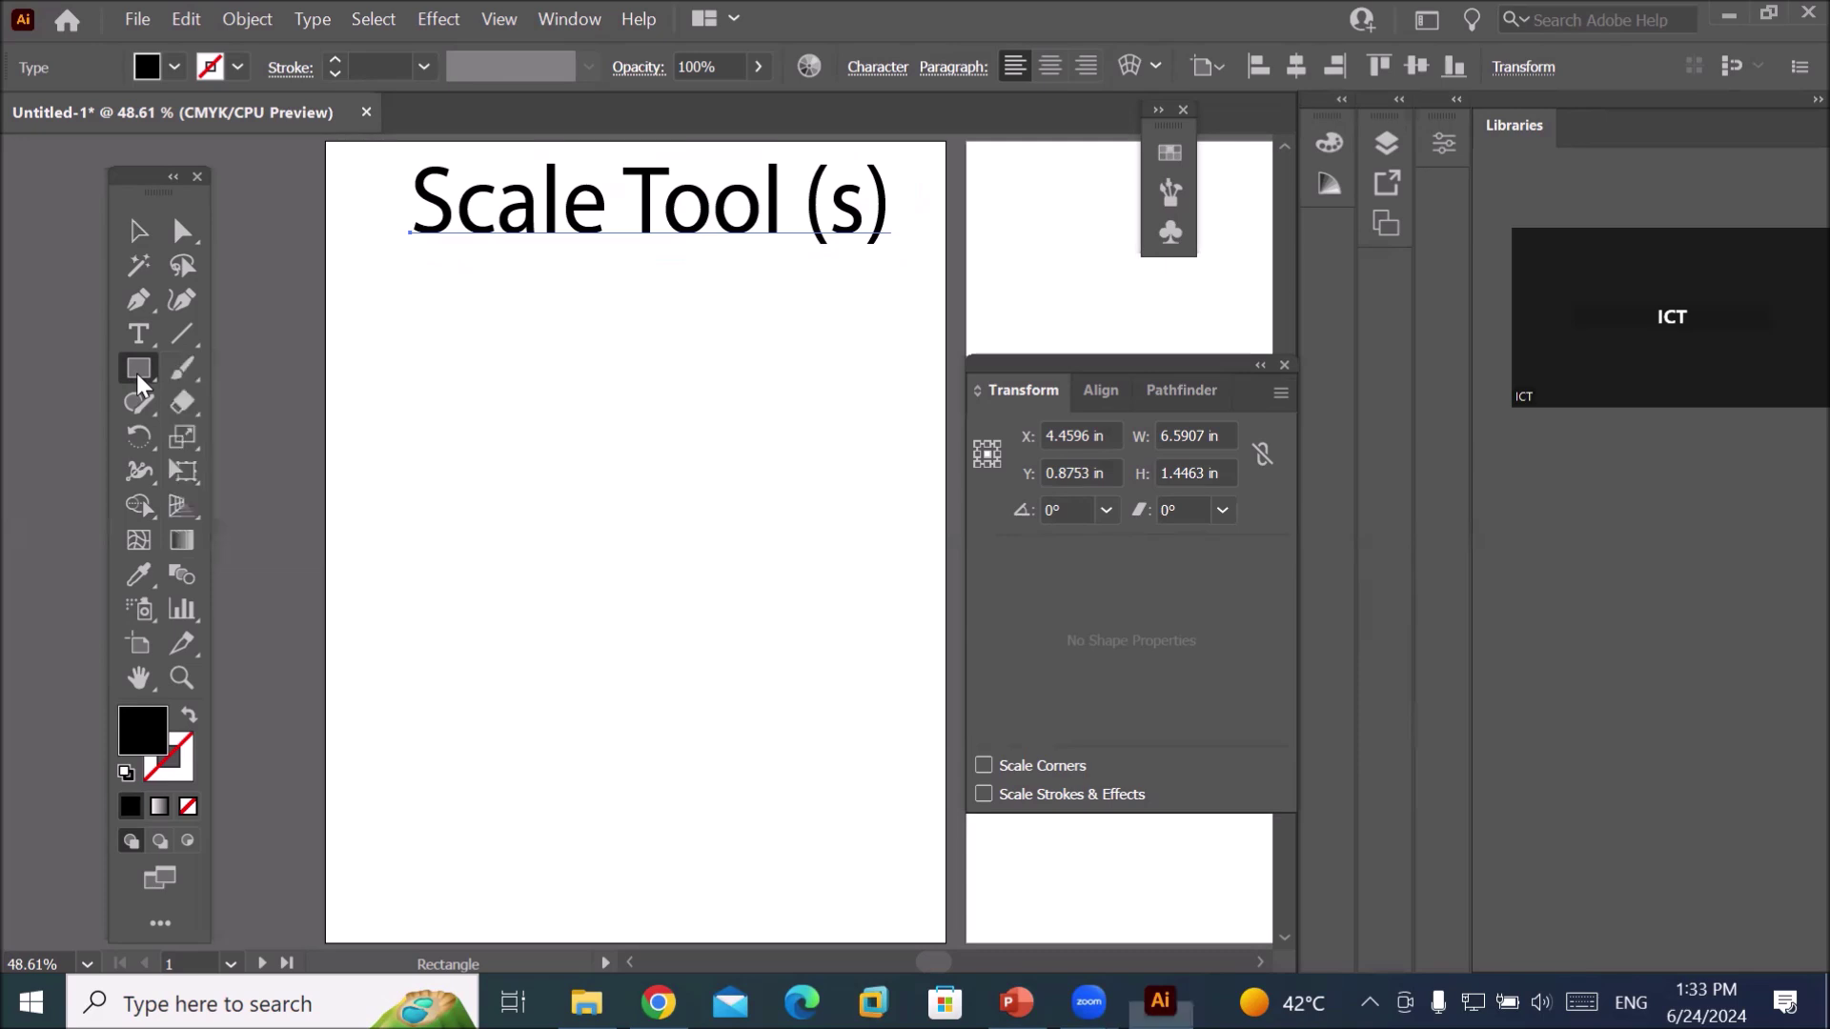
left_click(585, 534)
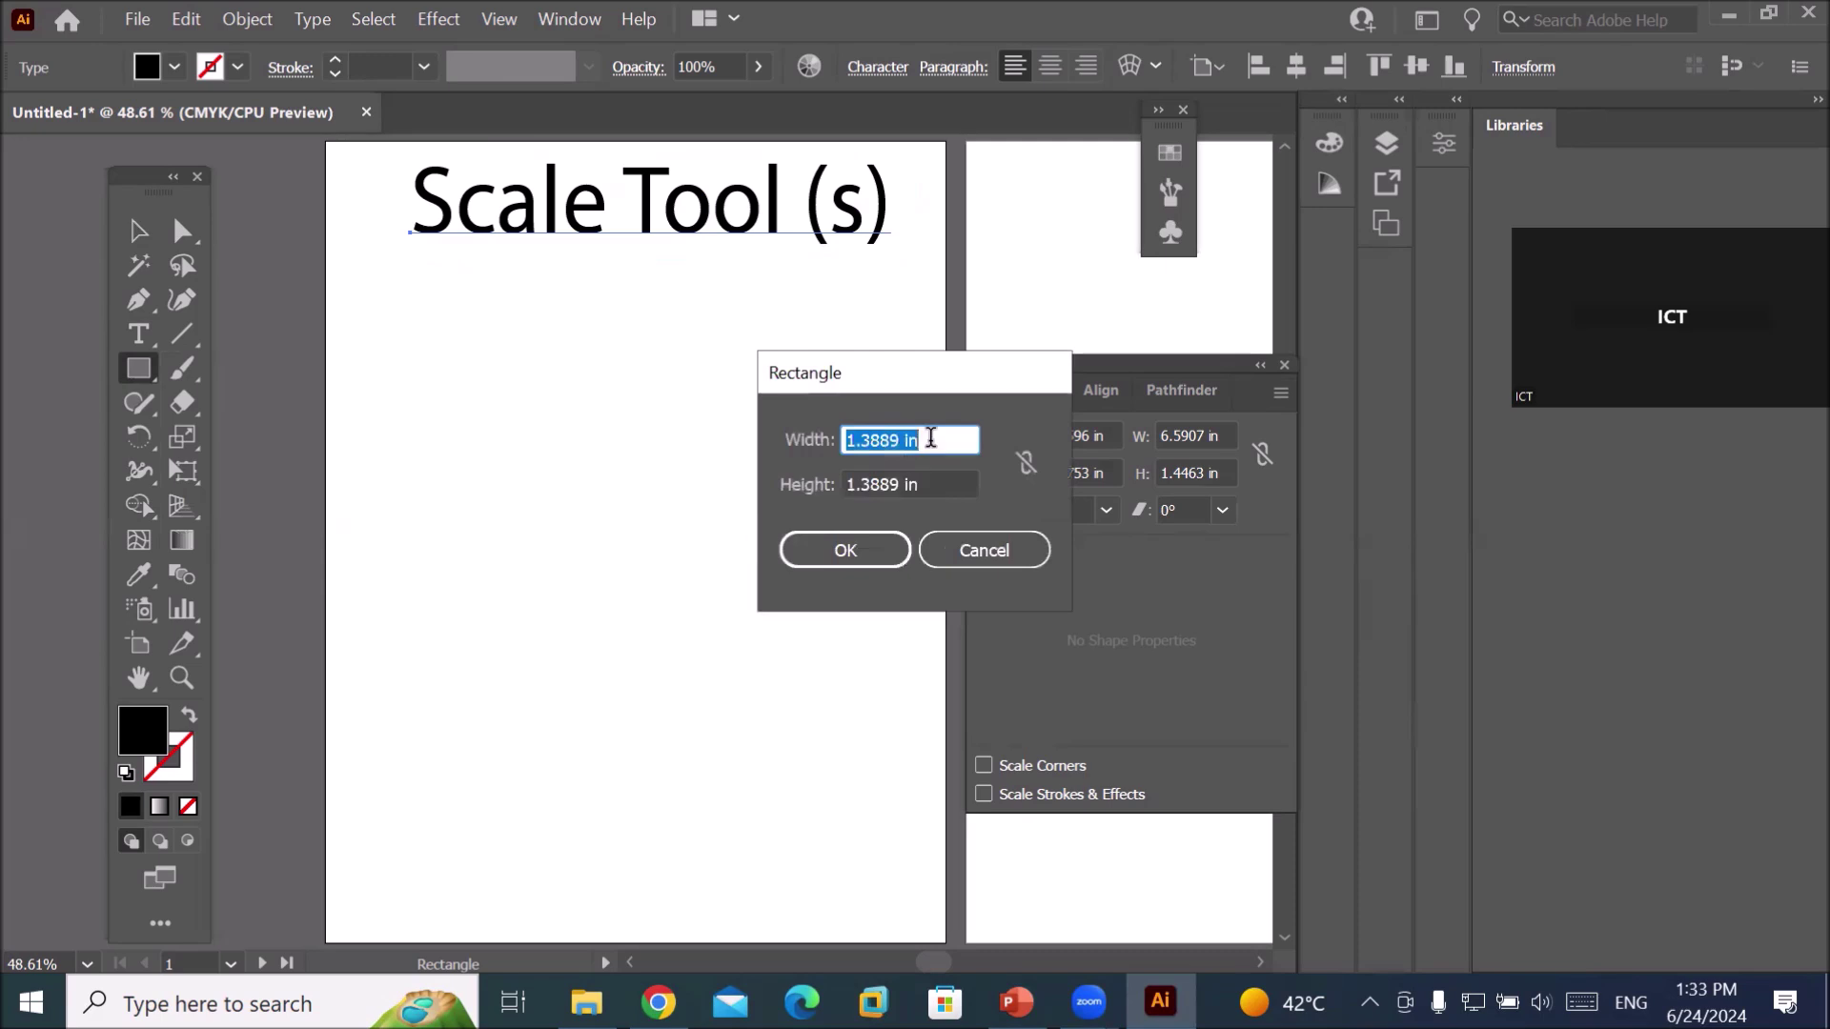
key("shift+Right")
key("shift+Right")
key("shift+Right")
key("shift+Right")
key("shift+Right")
key("shift+Right")
key("shift+Right")
left_click(1025, 463)
left_click(1029, 465)
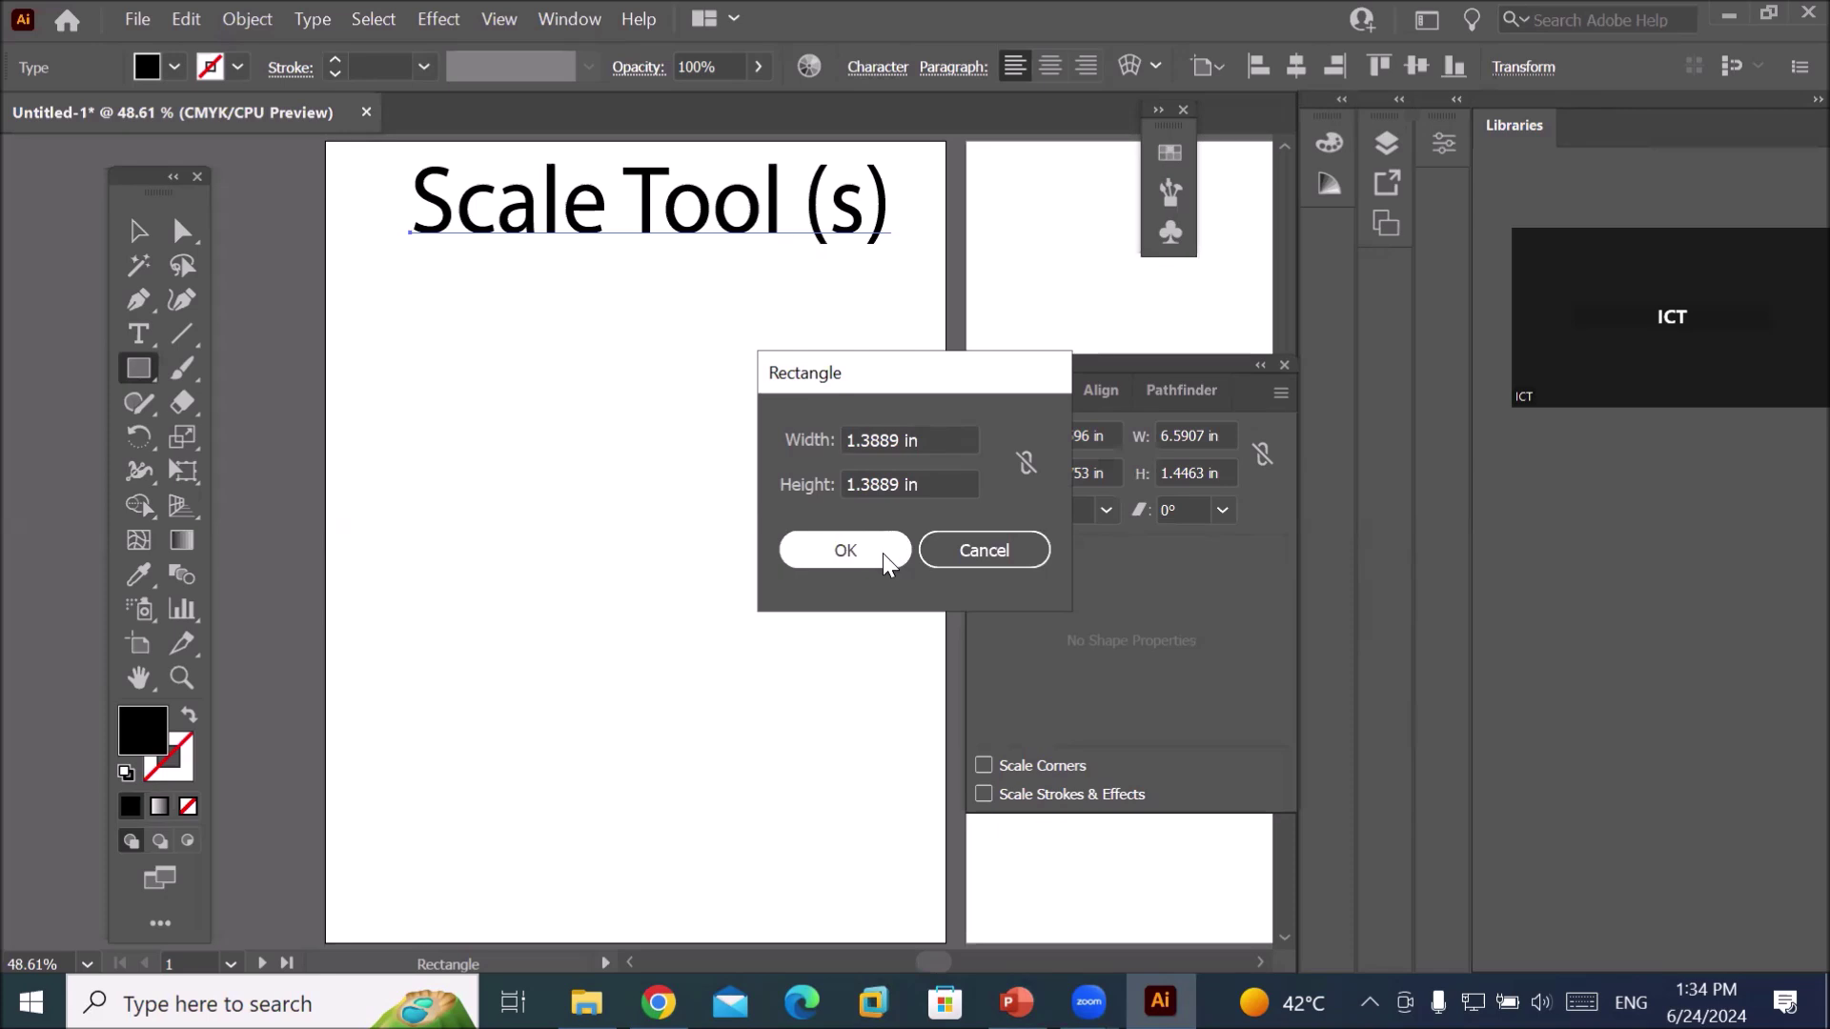
left_click(842, 546)
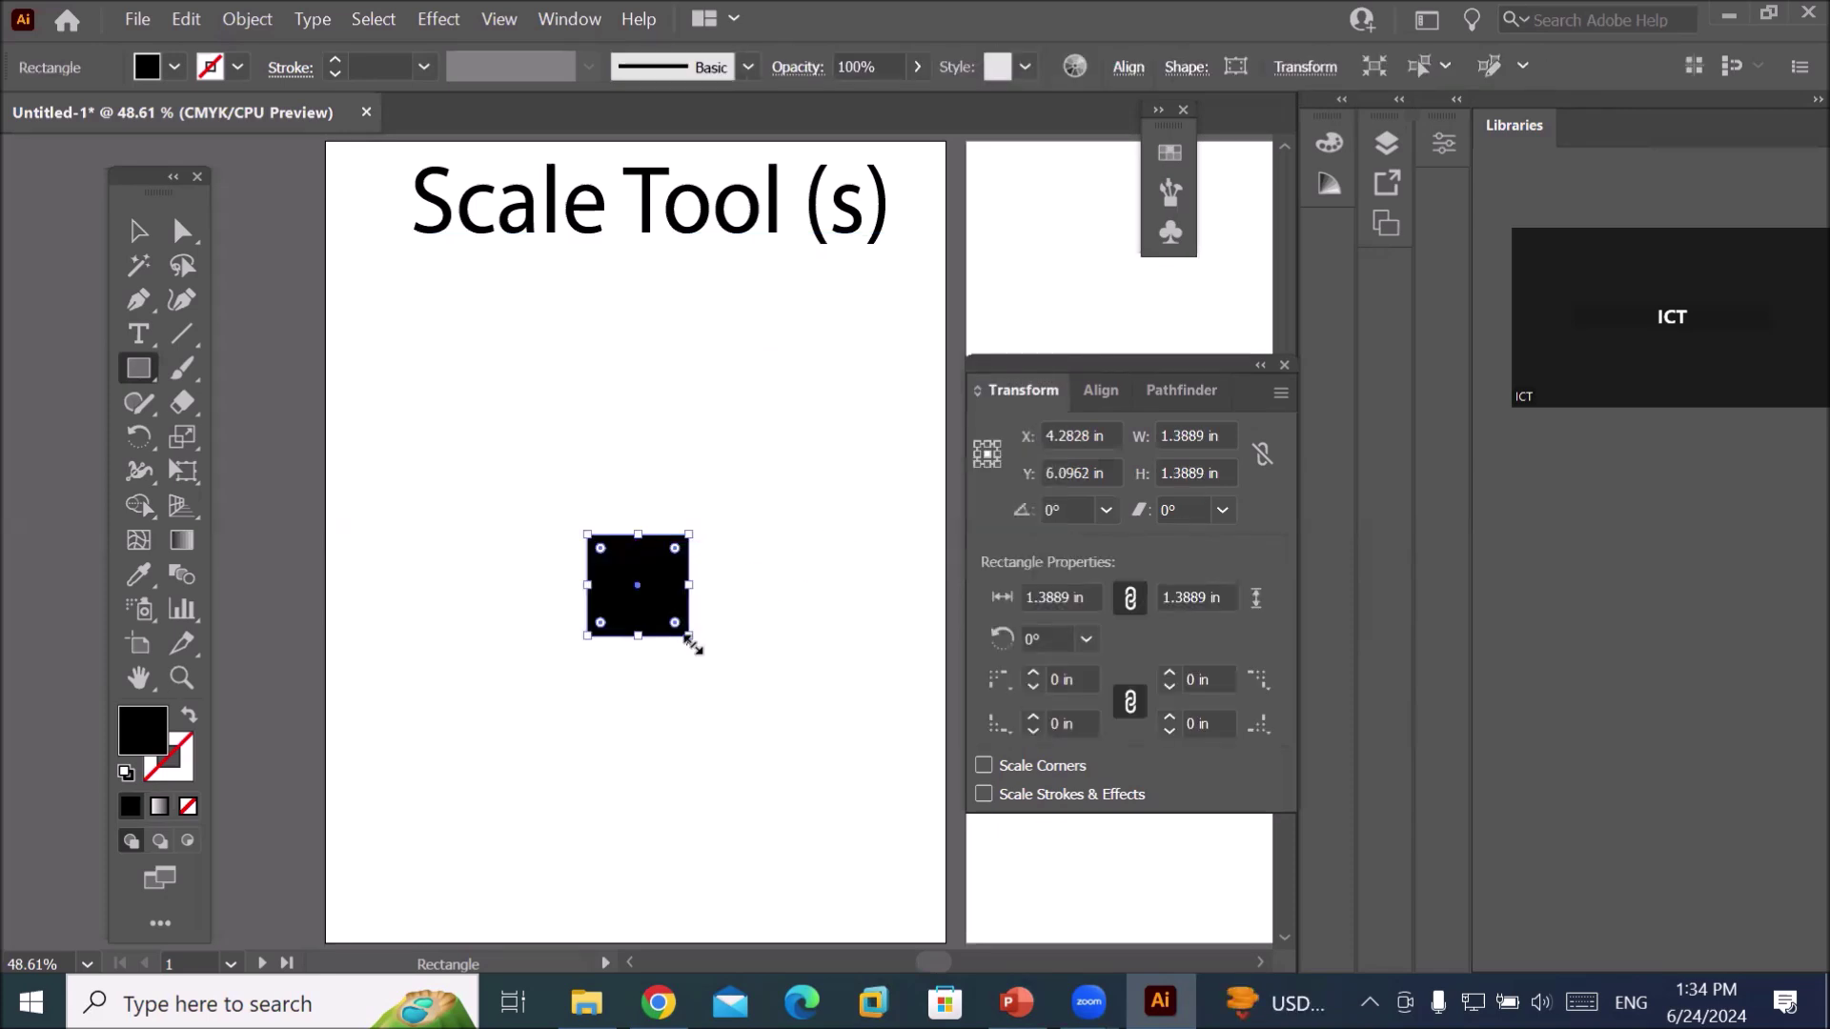
Stretch the square into a rectangle about 3.73 in wide and 3.30 in high, and move it to the artboard's horizontal centre.
left_click_drag(688, 585, 860, 585)
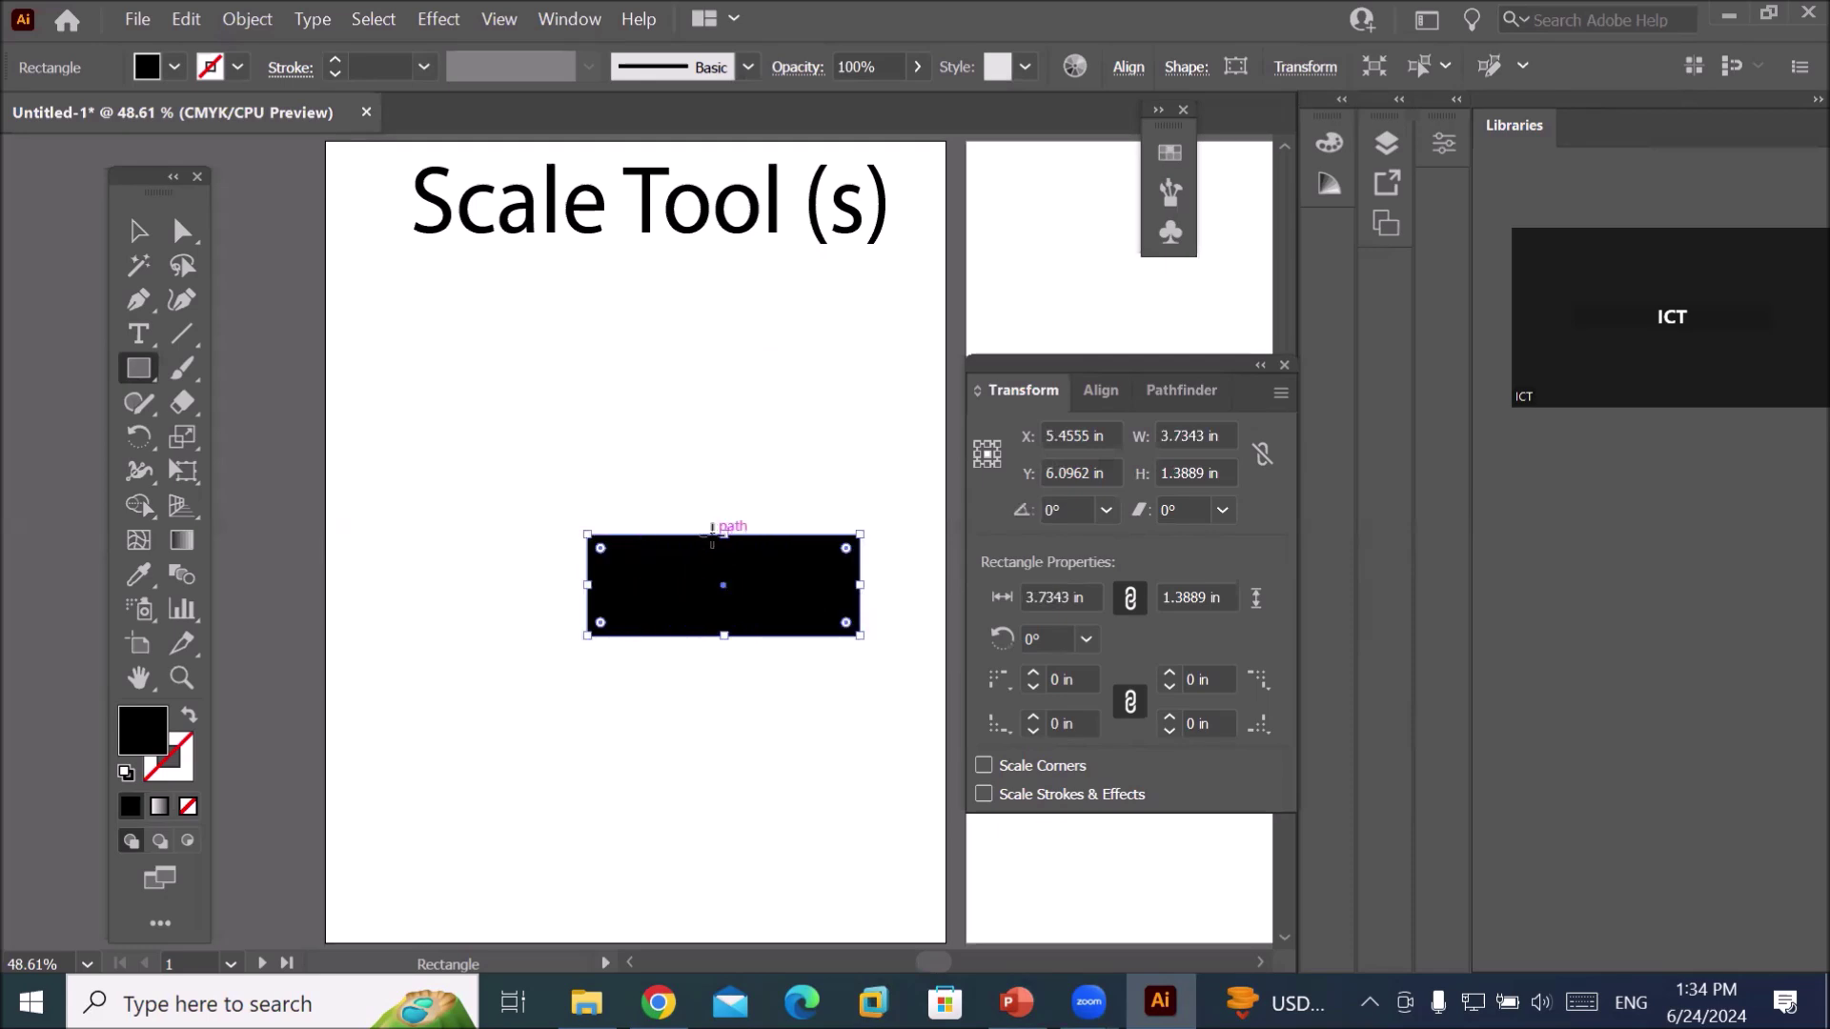
left_click_drag(711, 442, 715, 544)
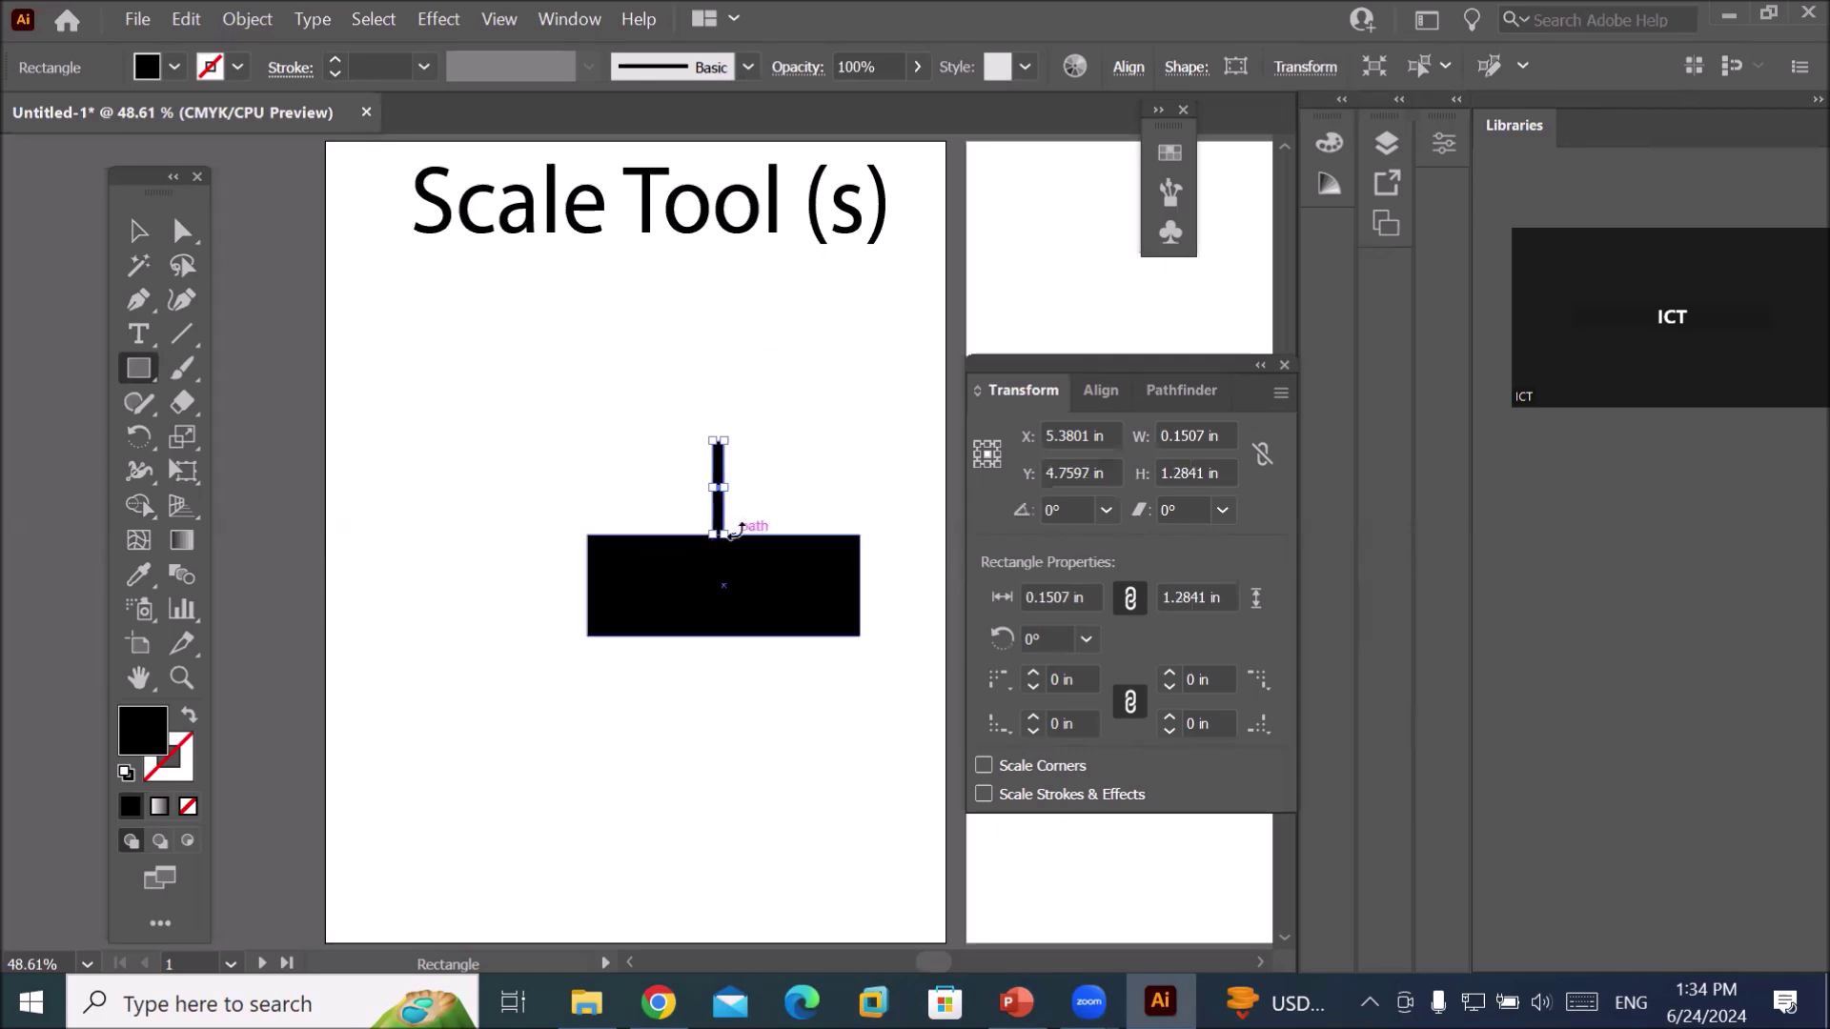
key("ctrl+z")
left_click(136, 237)
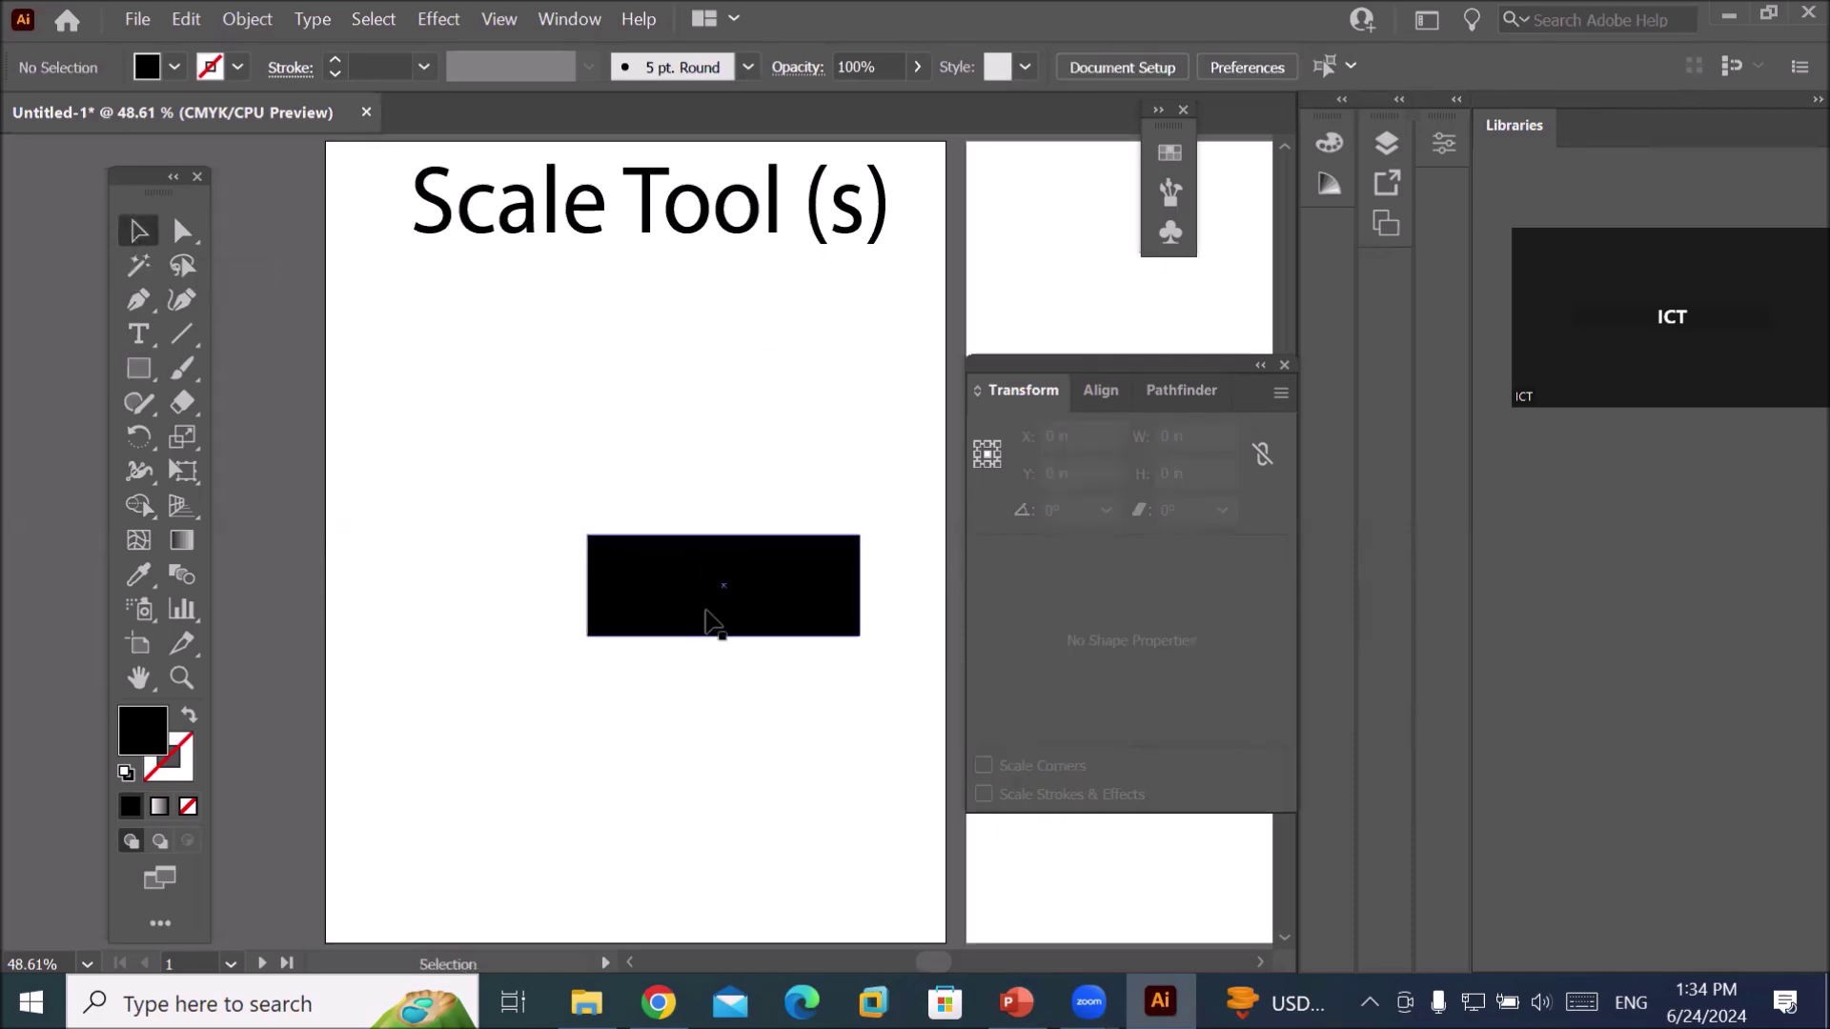
left_click(723, 572)
left_click_drag(724, 532, 711, 394)
left_click_drag(690, 568, 594, 620)
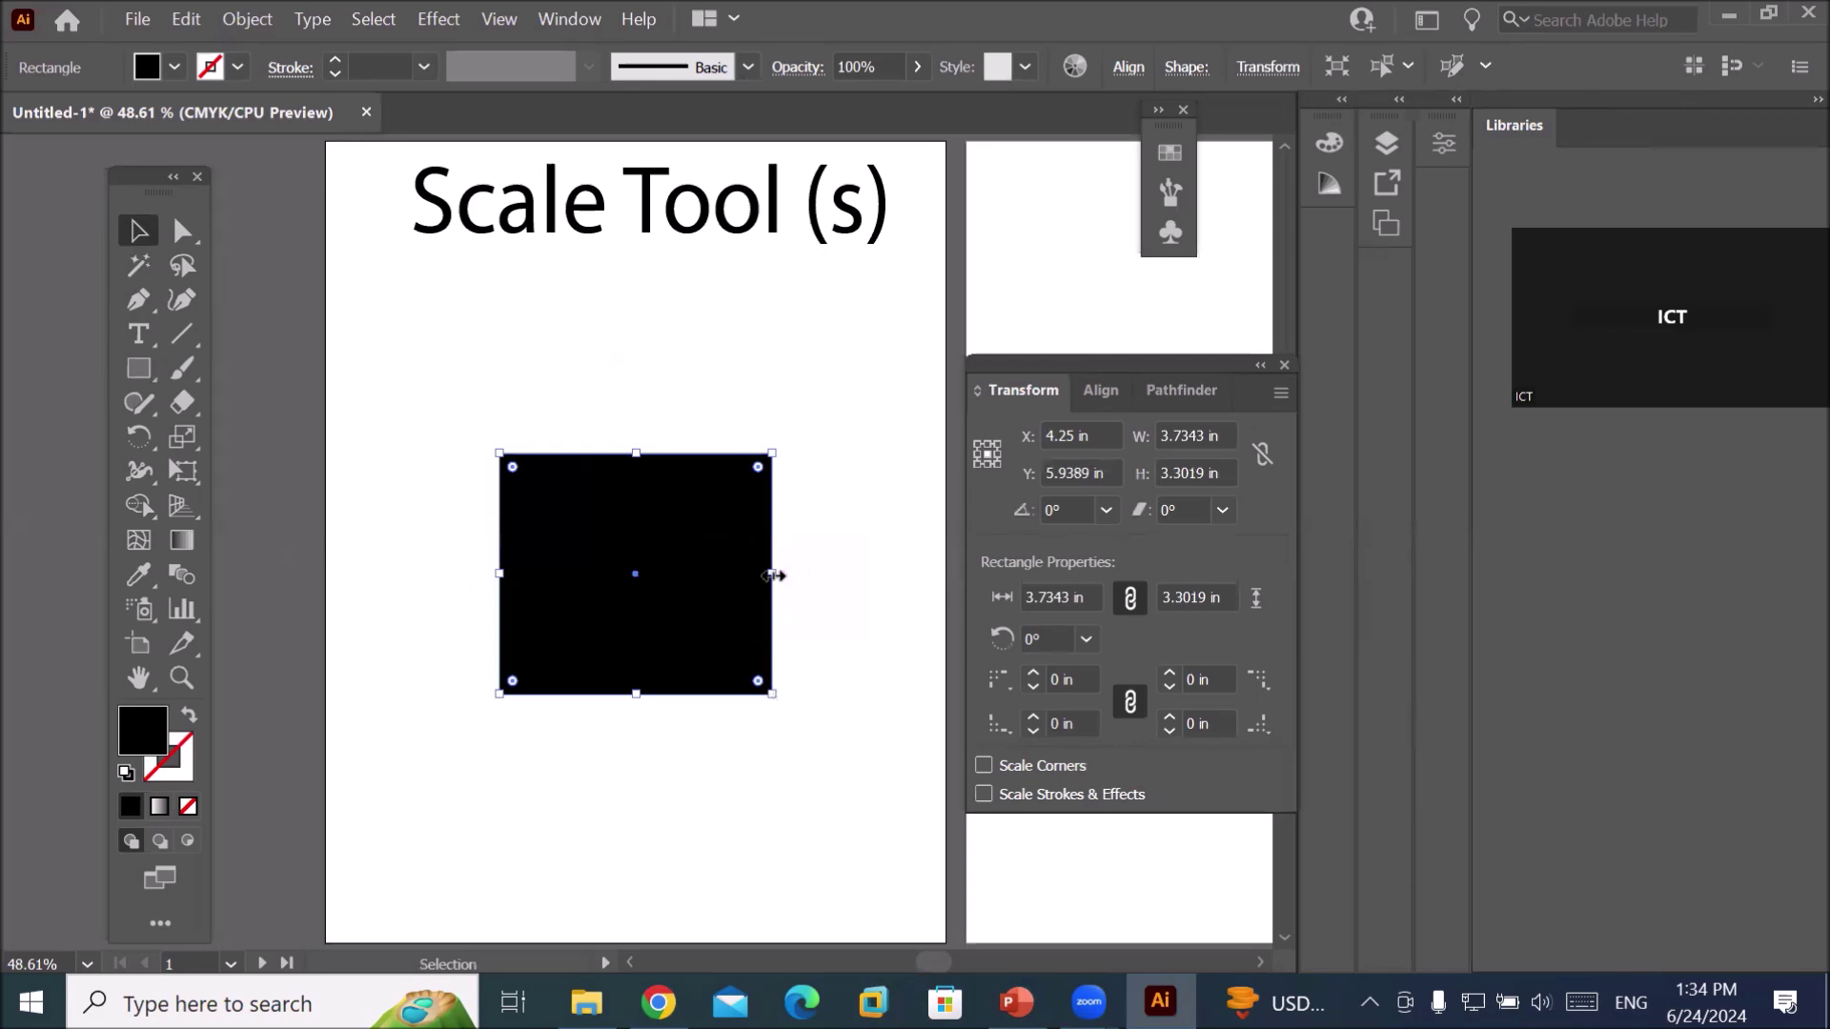
Reset the rectangle to the default fill and stroke, and set its fill to None.
left_click(125, 771)
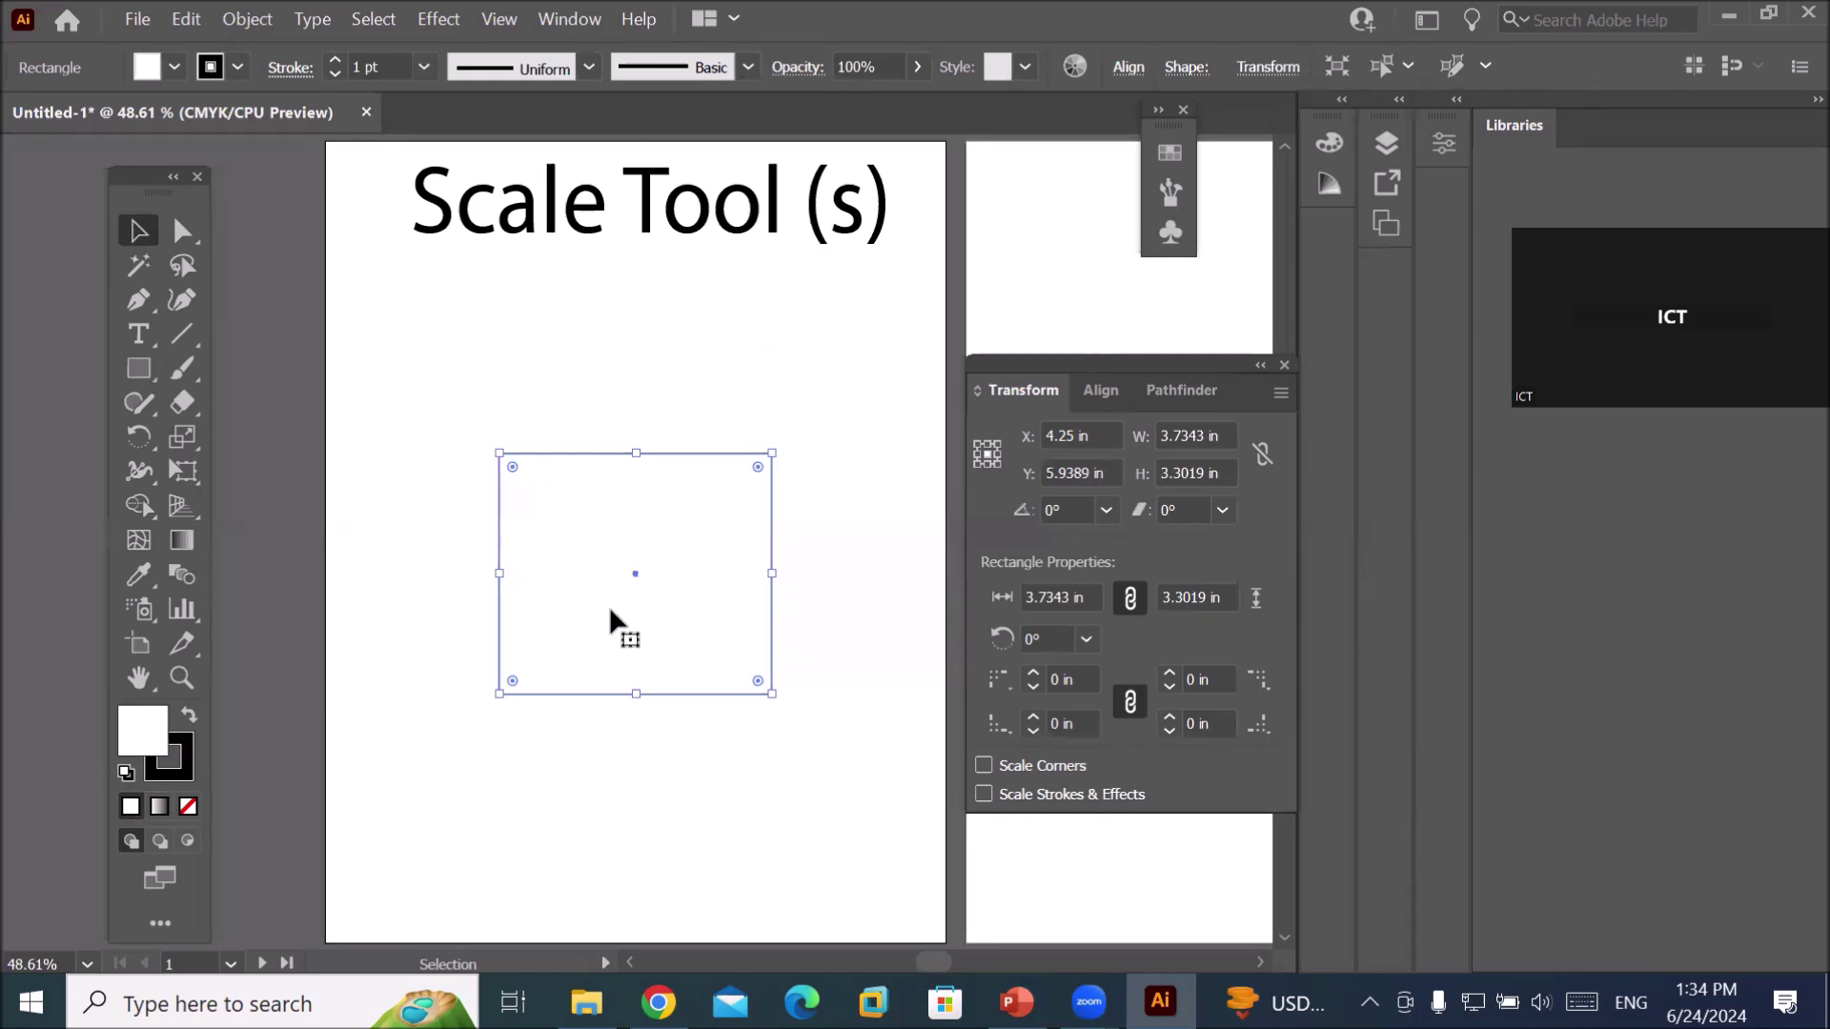
left_click(174, 67)
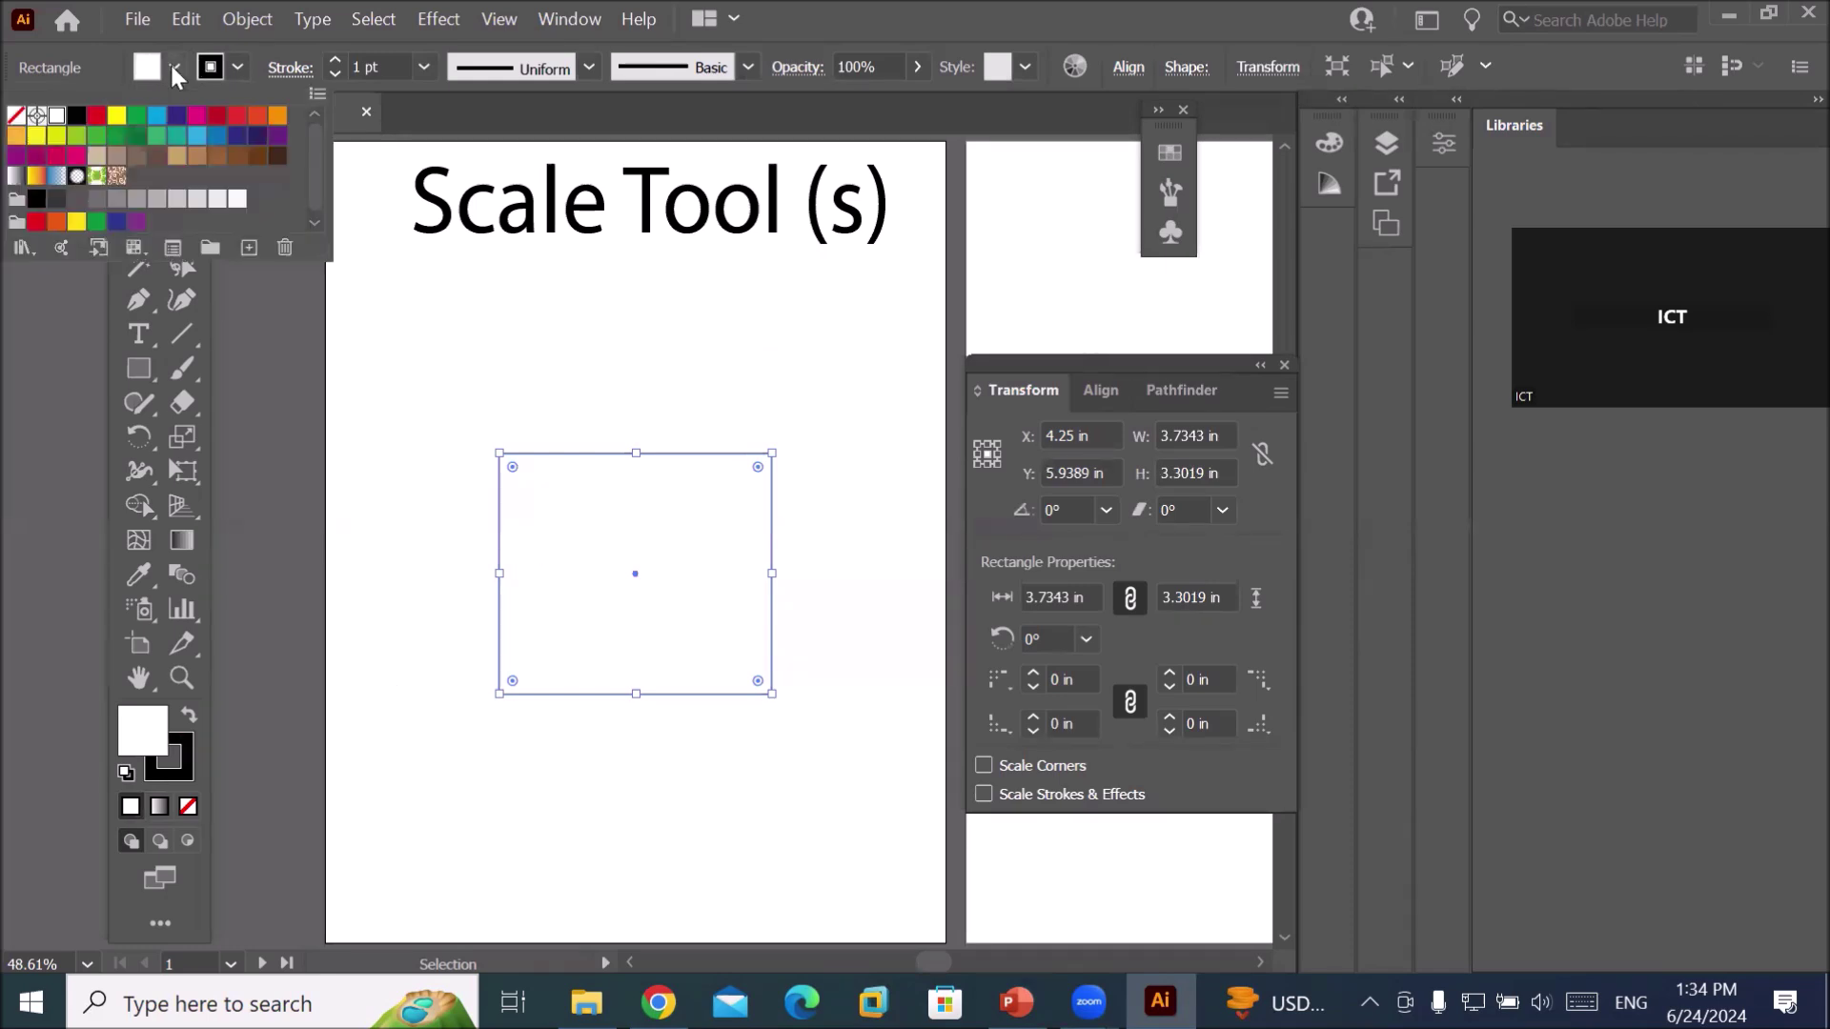
left_click(15, 118)
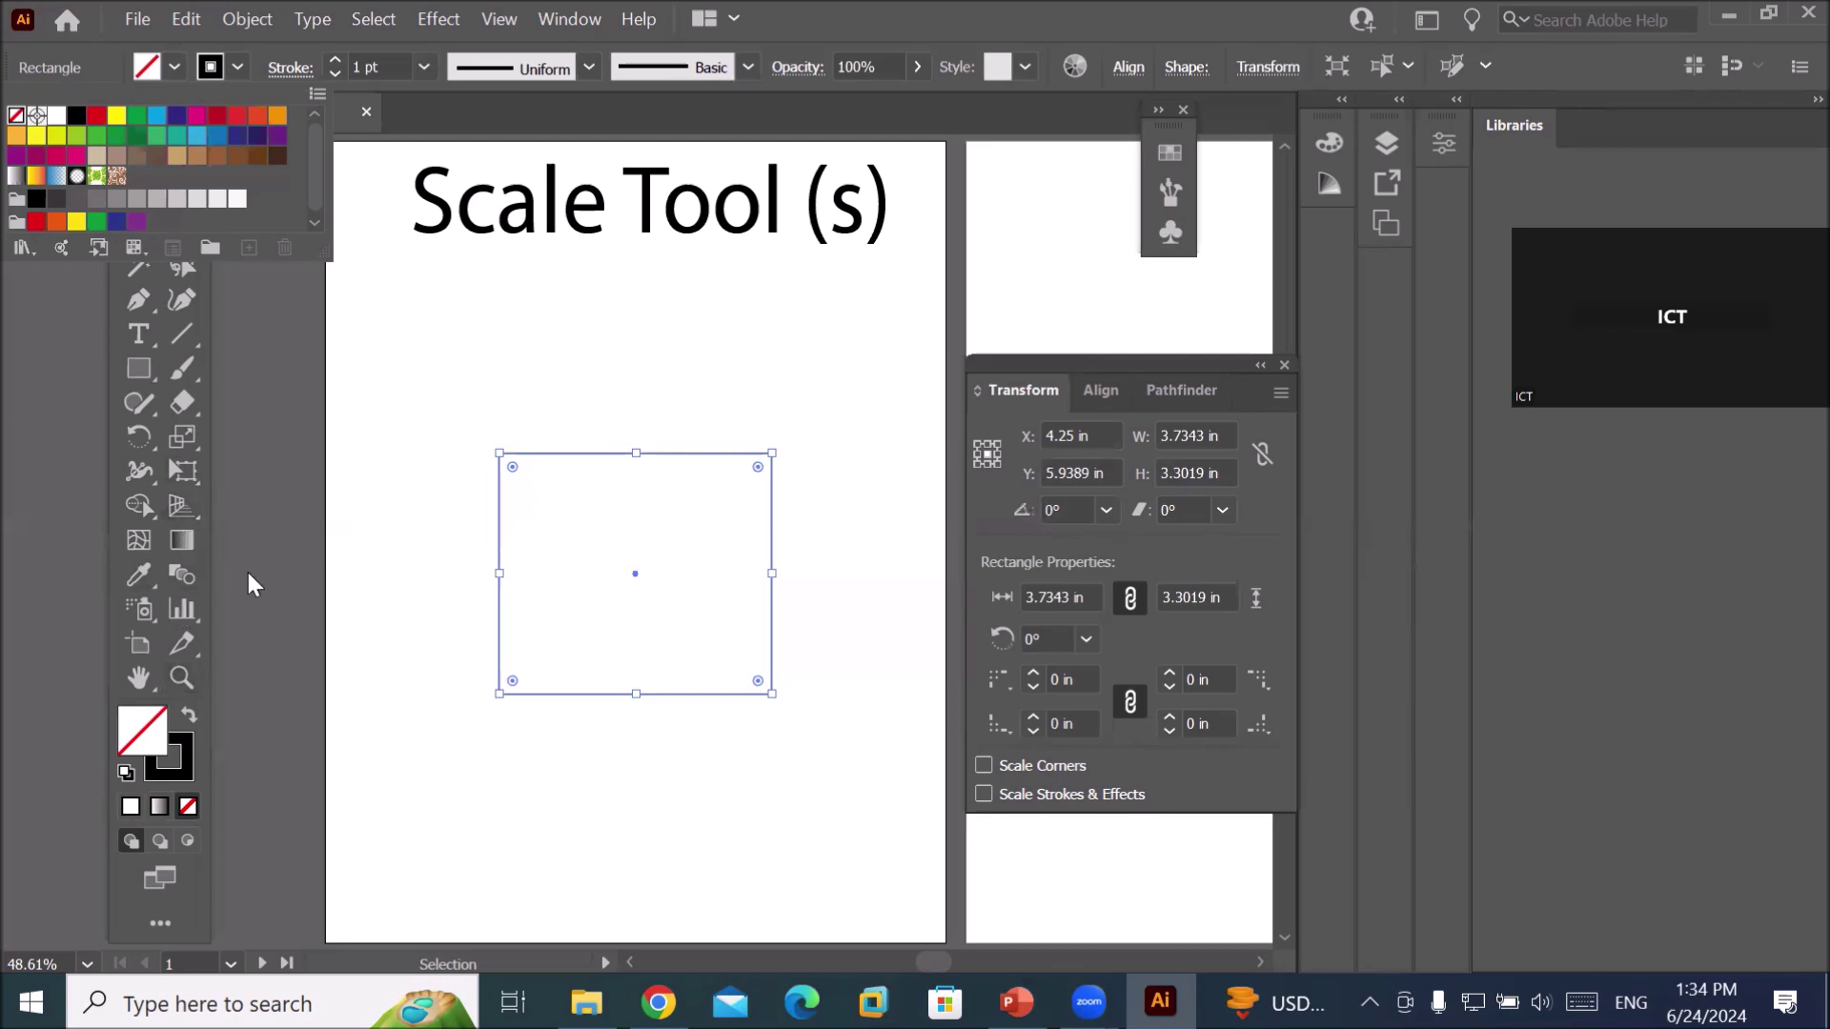
Open the Scale tool's options for the rectangle and preview a uniform scale of 118%.
double_click(186, 438)
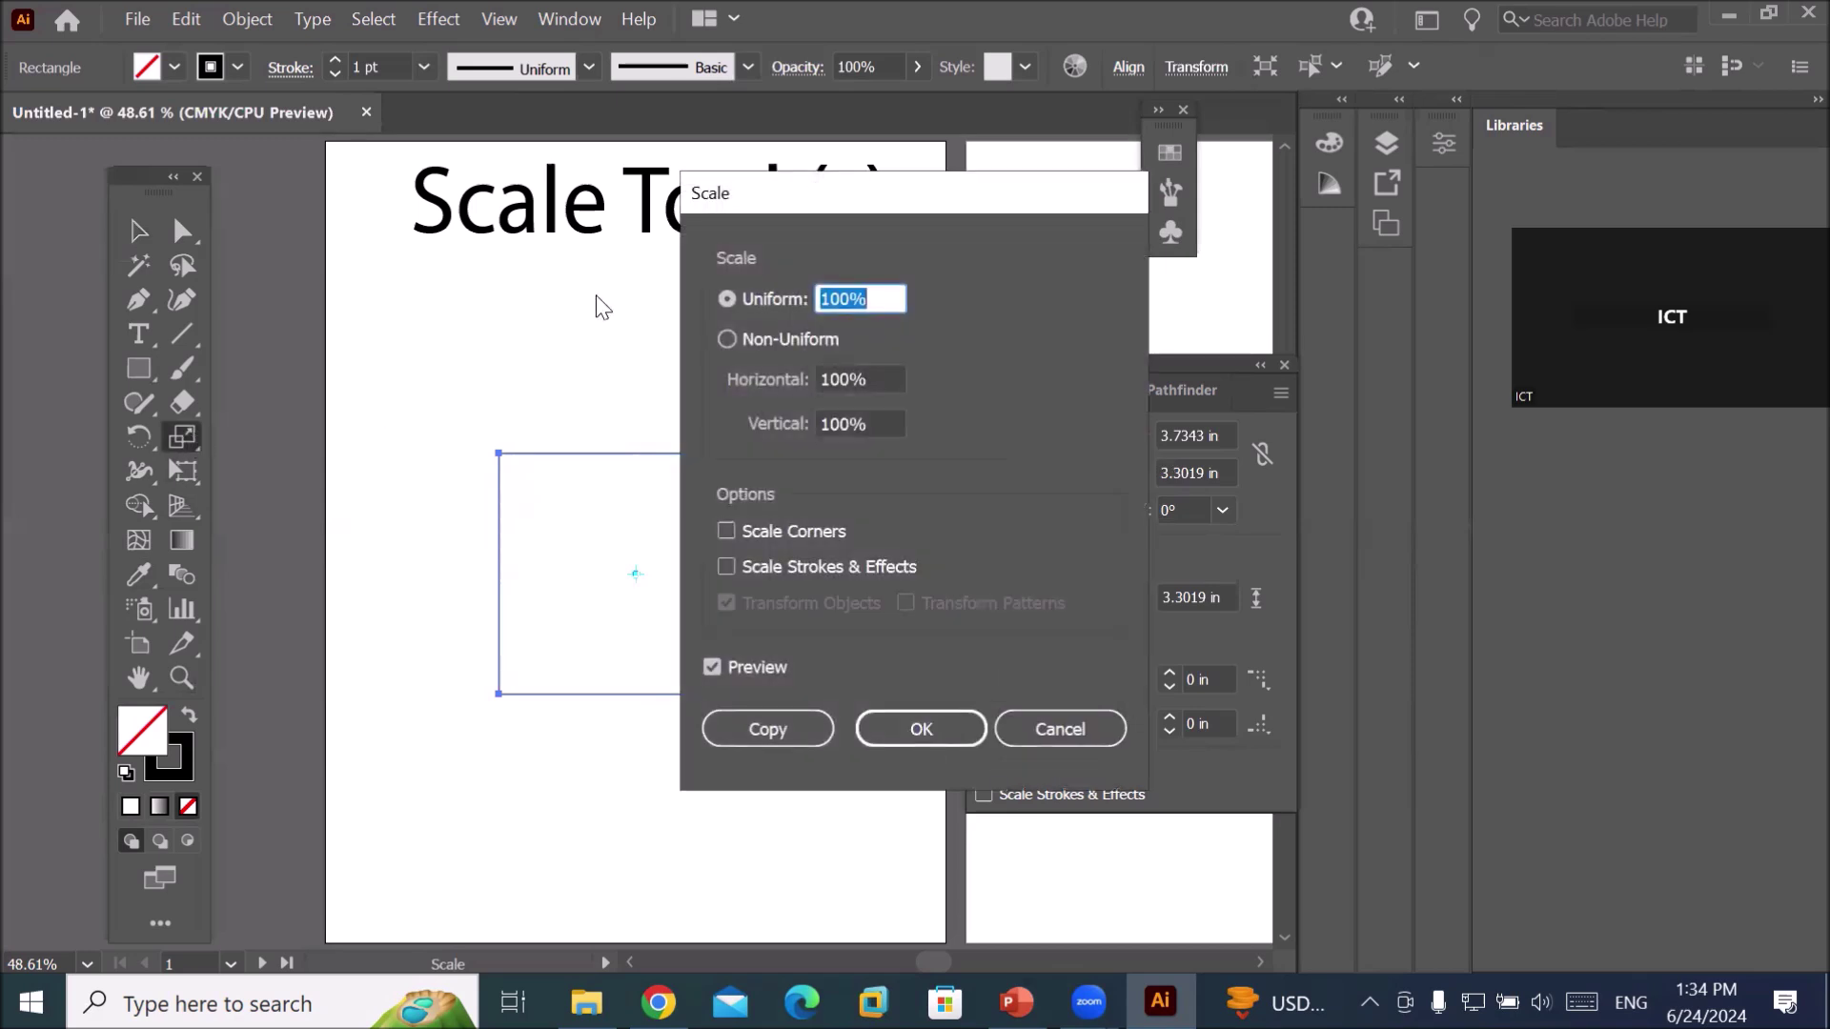
left_click_drag(773, 208, 662, 304)
left_click(775, 391)
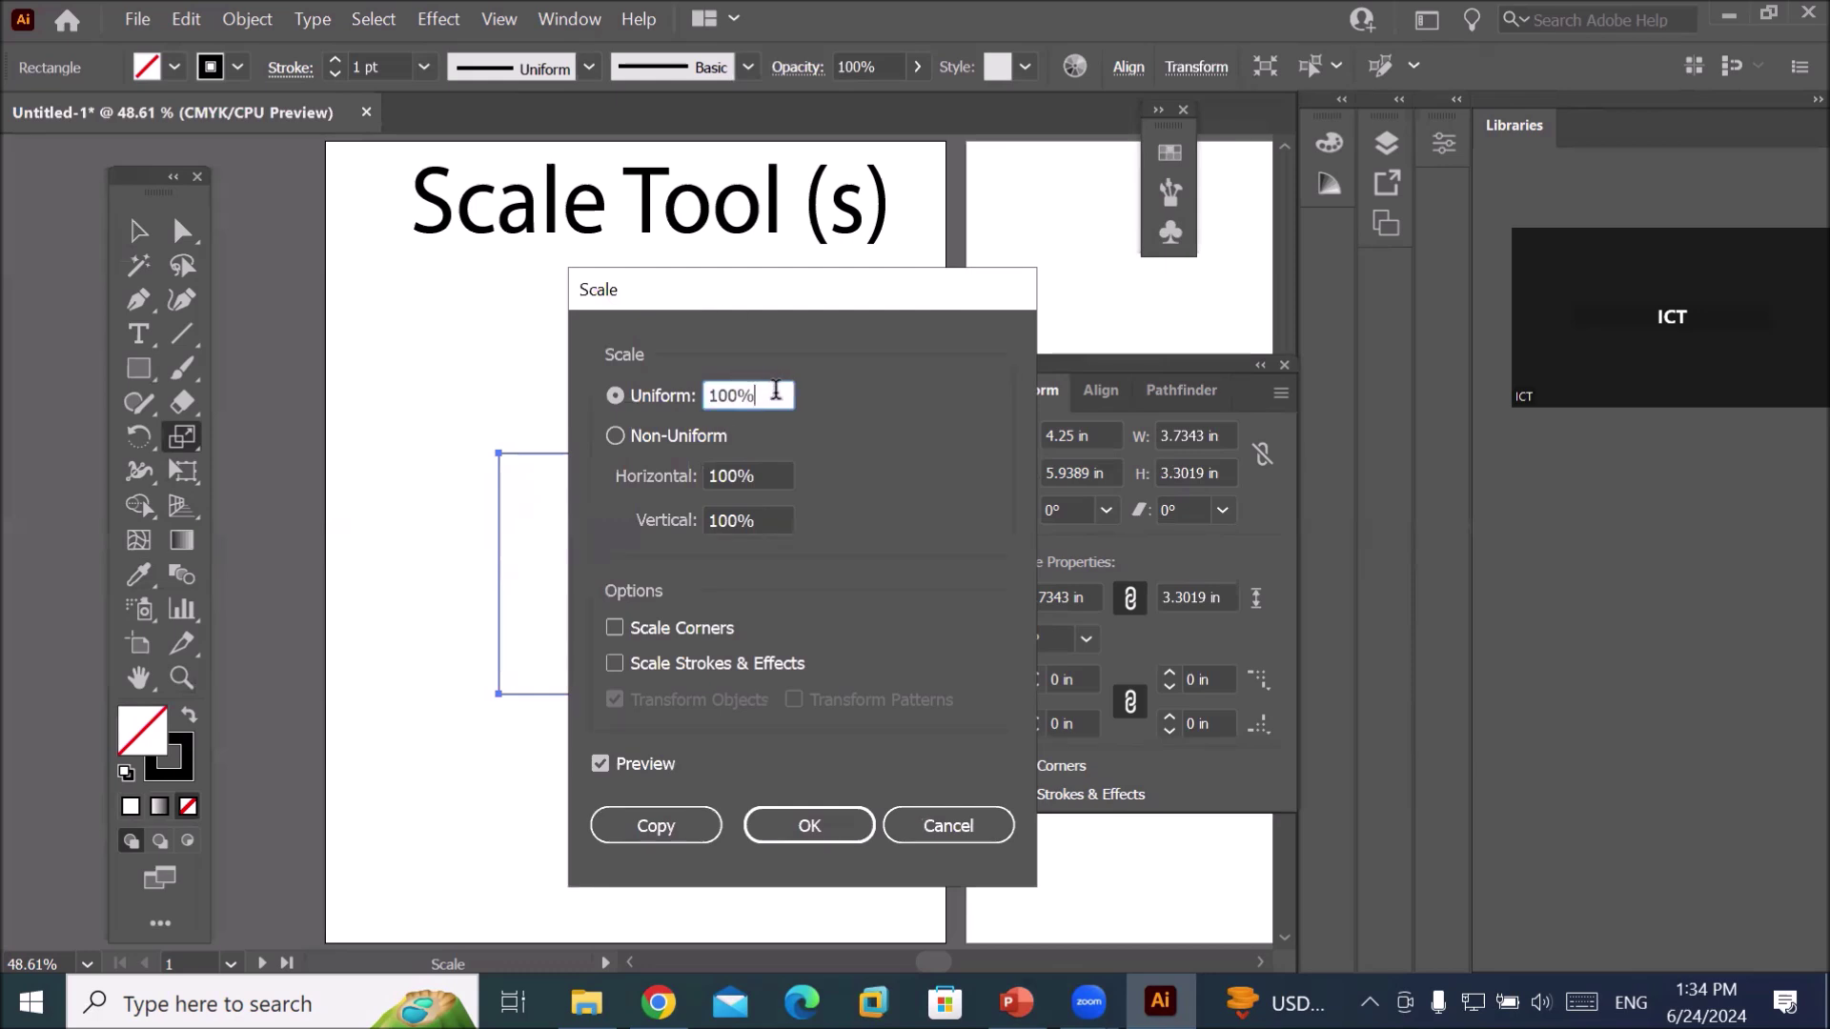
left_click_drag(809, 286, 1081, 281)
key("Up")
key("Up")
key("Up")
key("Up")
key("Up")
key("Up")
key("Up")
key("Up")
key("Up")
key("Up")
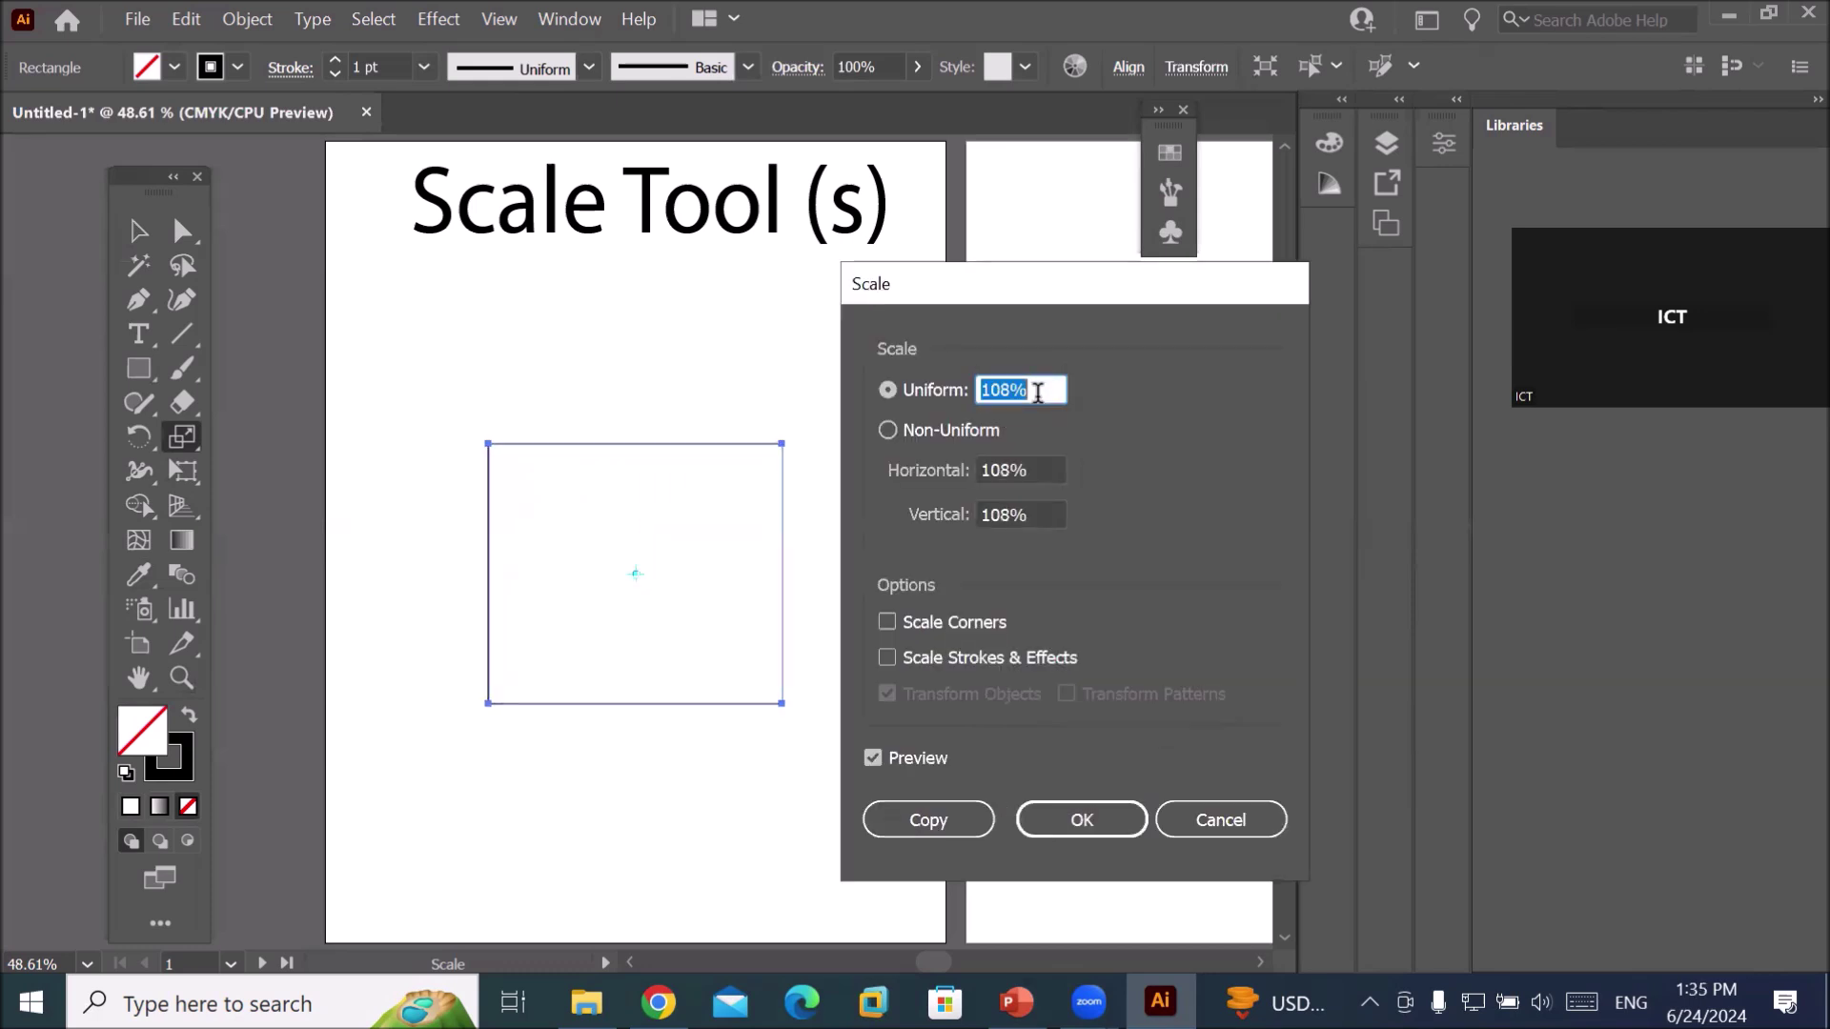
key("Up")
key("Up")
key("Up")
key("Up")
key("Up")
key("Up")
key("Up")
key("Up")
key("Up")
key("Up")
key("Up")
key("Up")
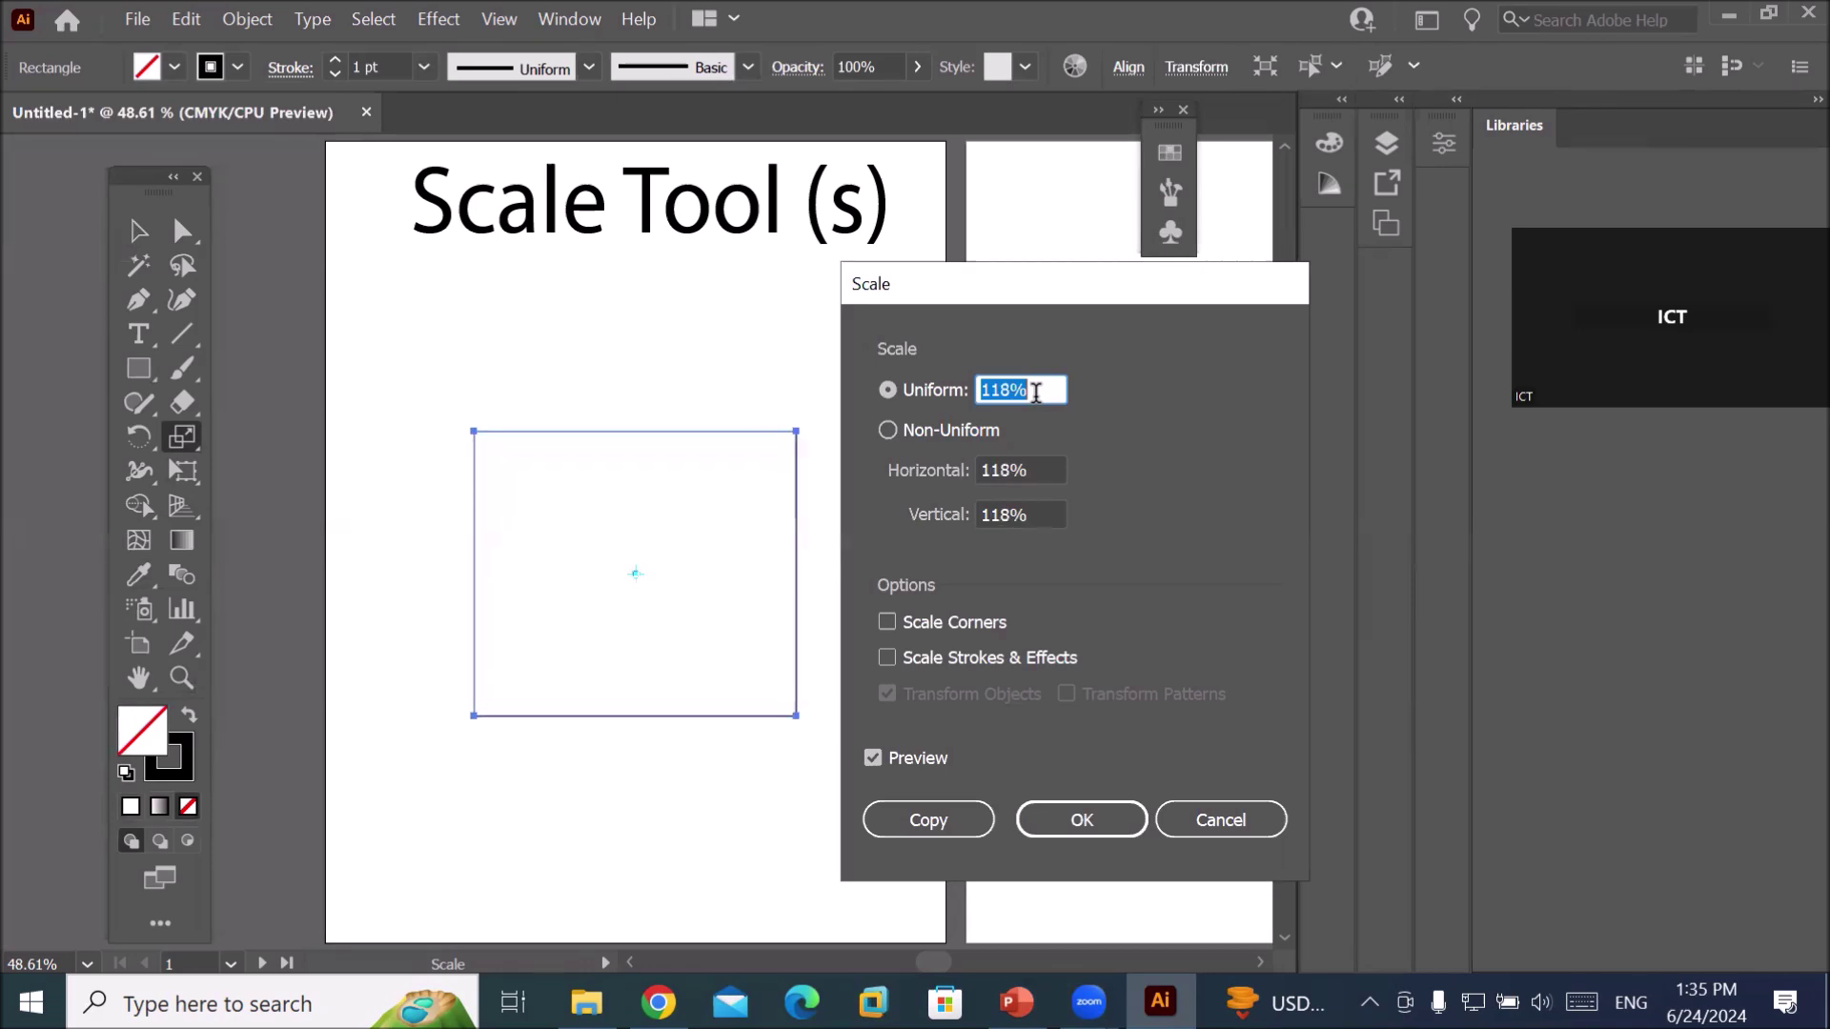
Gradually lower the uniform scale to 44% to preview the rectangle shrinking about its centre.
key("Down")
key("Down")
key("Down")
key("Down")
key("Down")
key("Down")
key("Down")
key("Down")
key("Down")
key("Down")
key("Down")
key("Down")
key("Down")
key("Down")
key("Down")
key("Down")
key("Down")
key("Down")
key("Down")
key("Down")
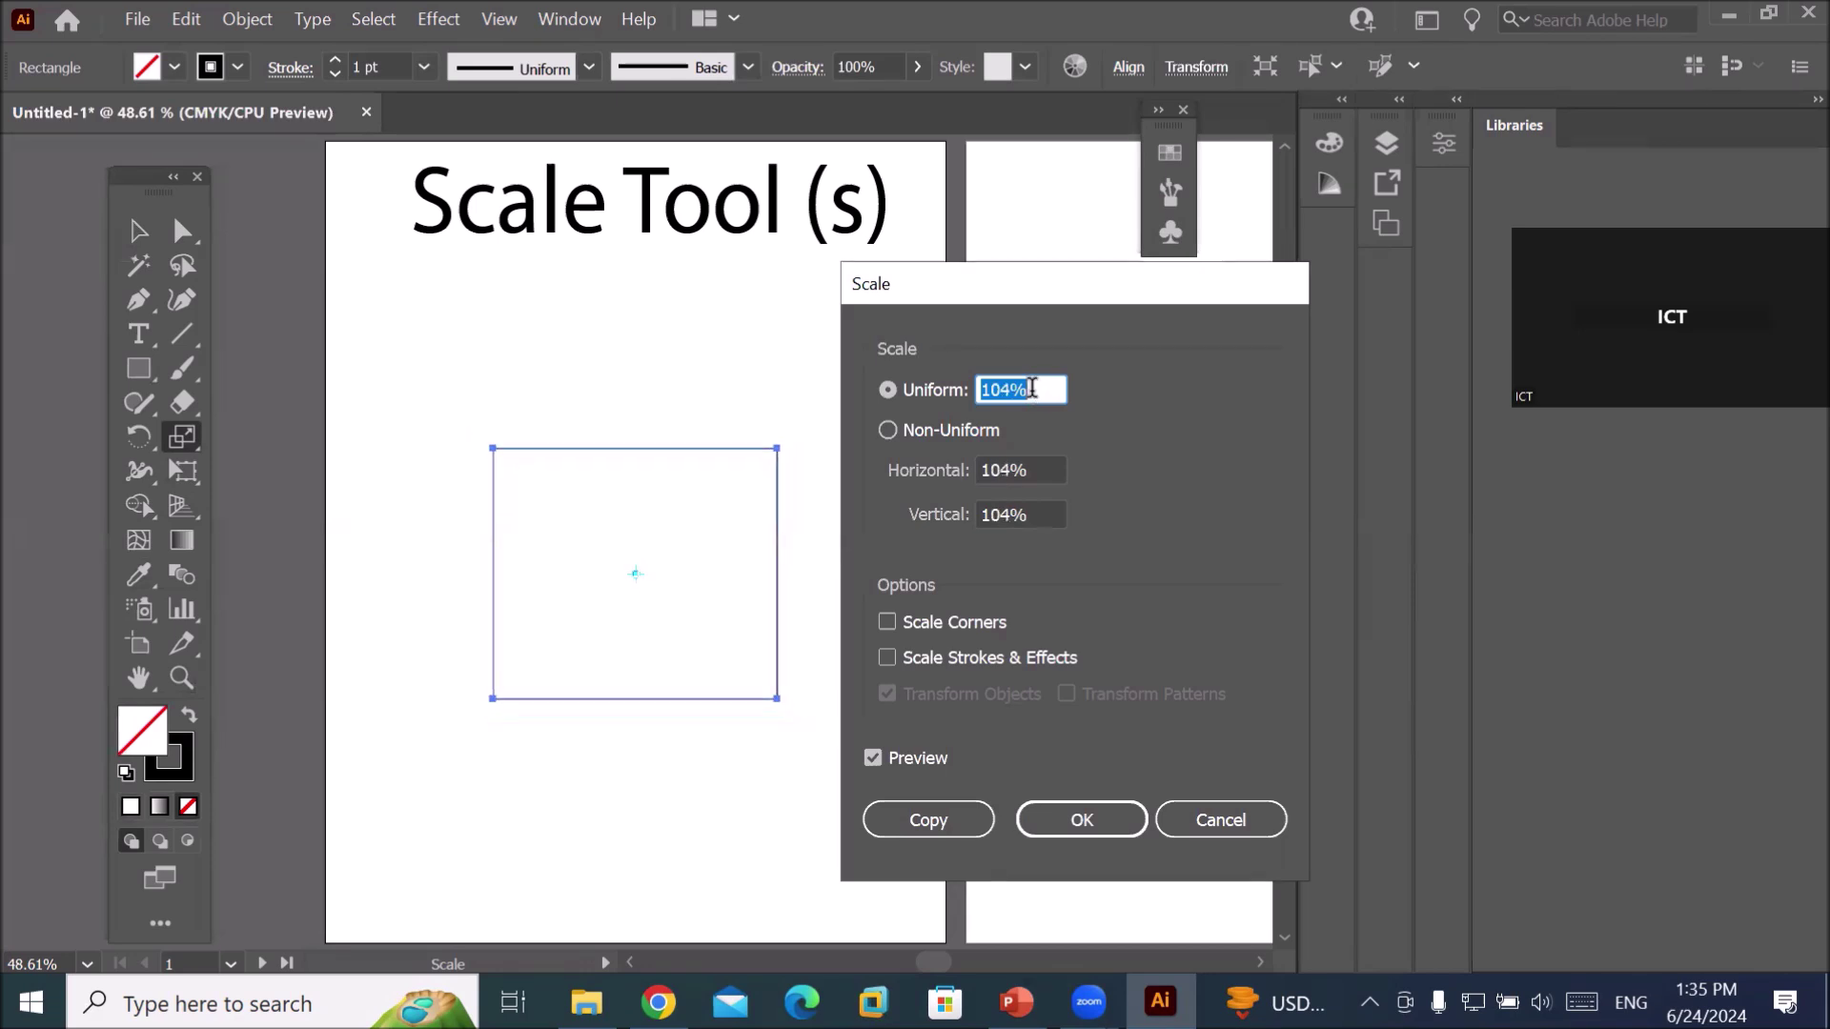
key("Down")
key("Down")
key("Down")
key("Down")
key("Down")
key("Down")
key("Down")
key("Down")
key("Down")
key("Down")
key("Down")
key("Down")
key("Down")
key("Down")
key("Down")
key("Down")
key("Down")
key("Down")
key("Down")
key("Down")
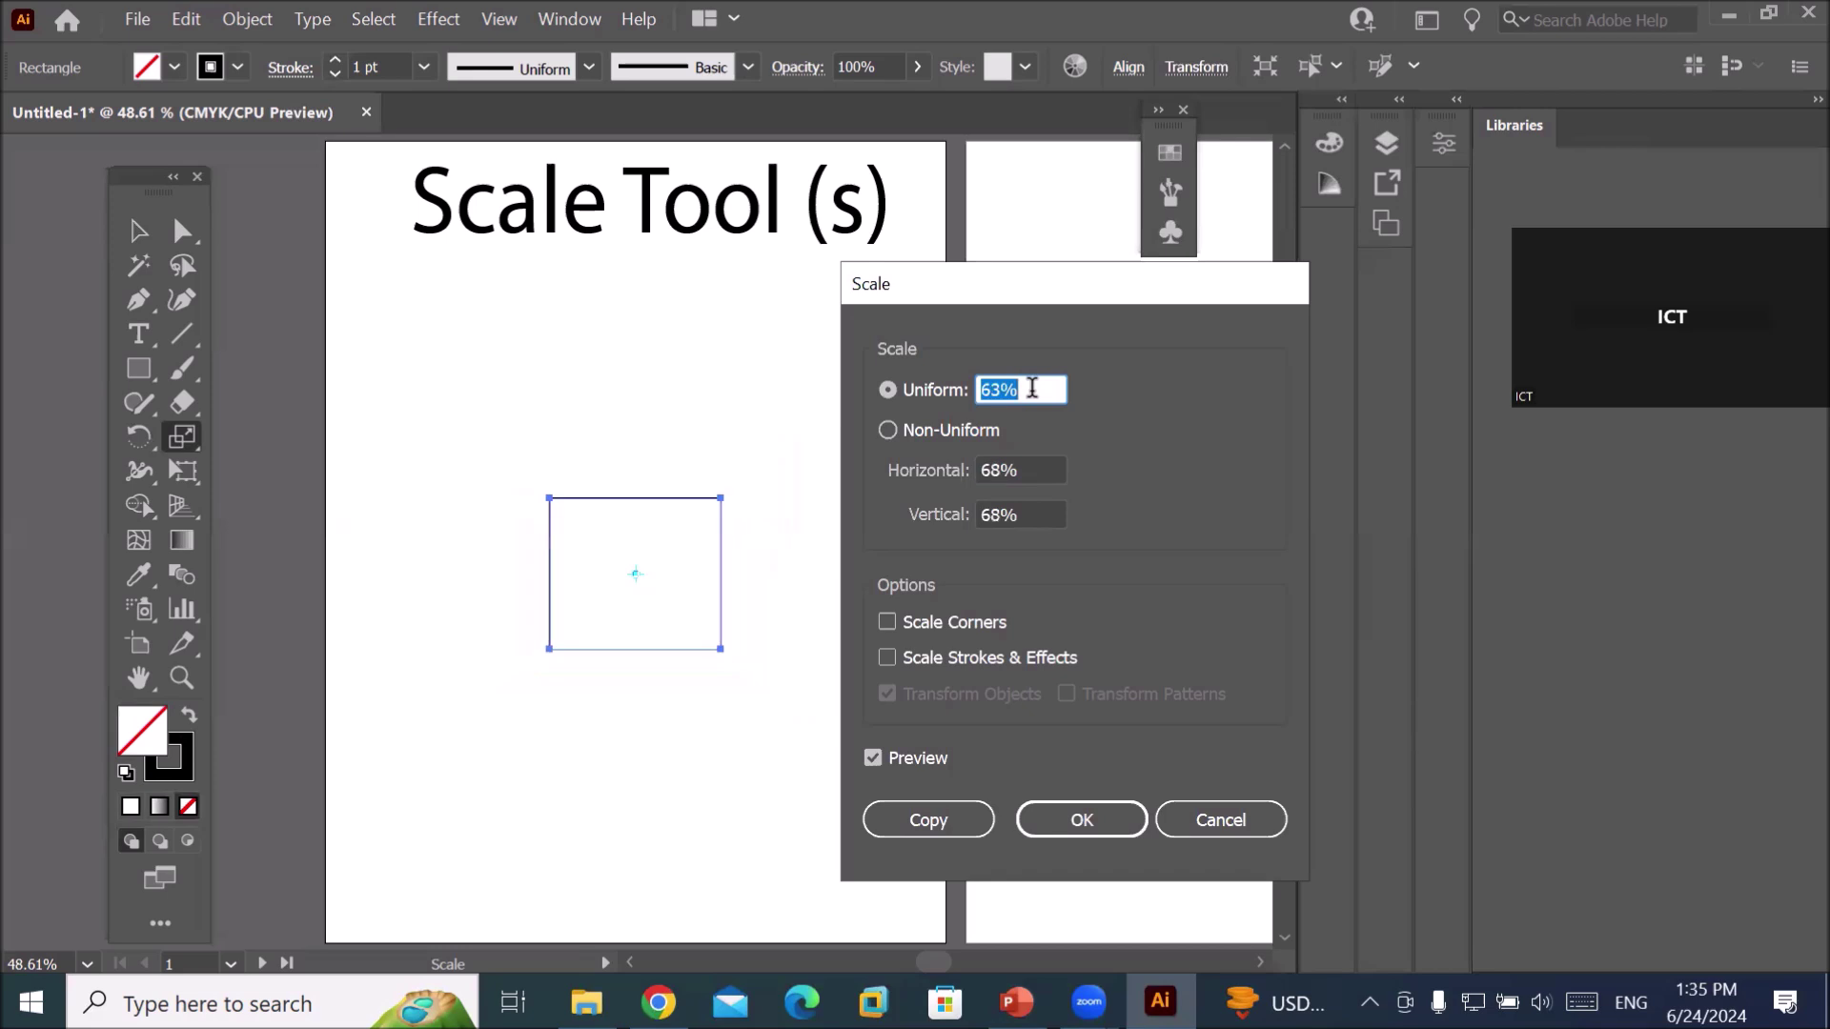
key("Down")
key("Down")
key("Down")
key("Down")
key("Down")
key("Down")
key("Down")
key("Down")
key("Down")
key("Down")
key("Down")
key("Down")
key("Down")
key("Down")
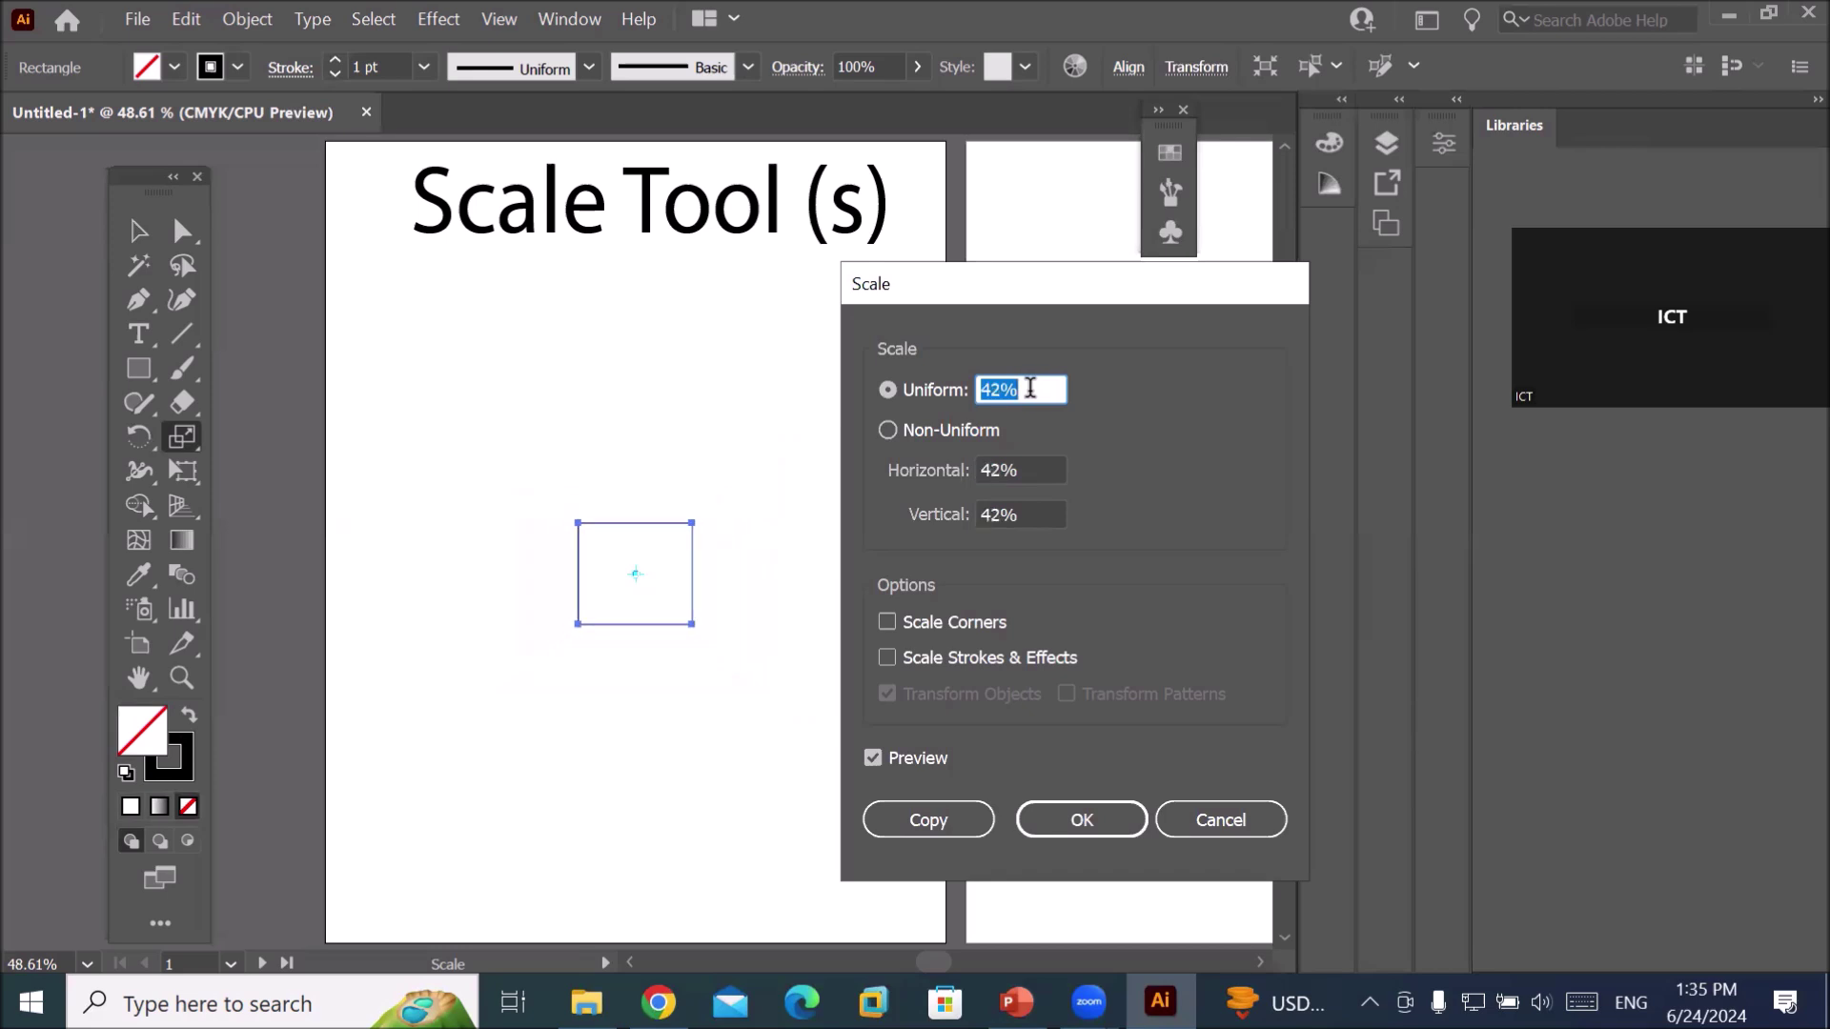
key("Up")
key("Up")
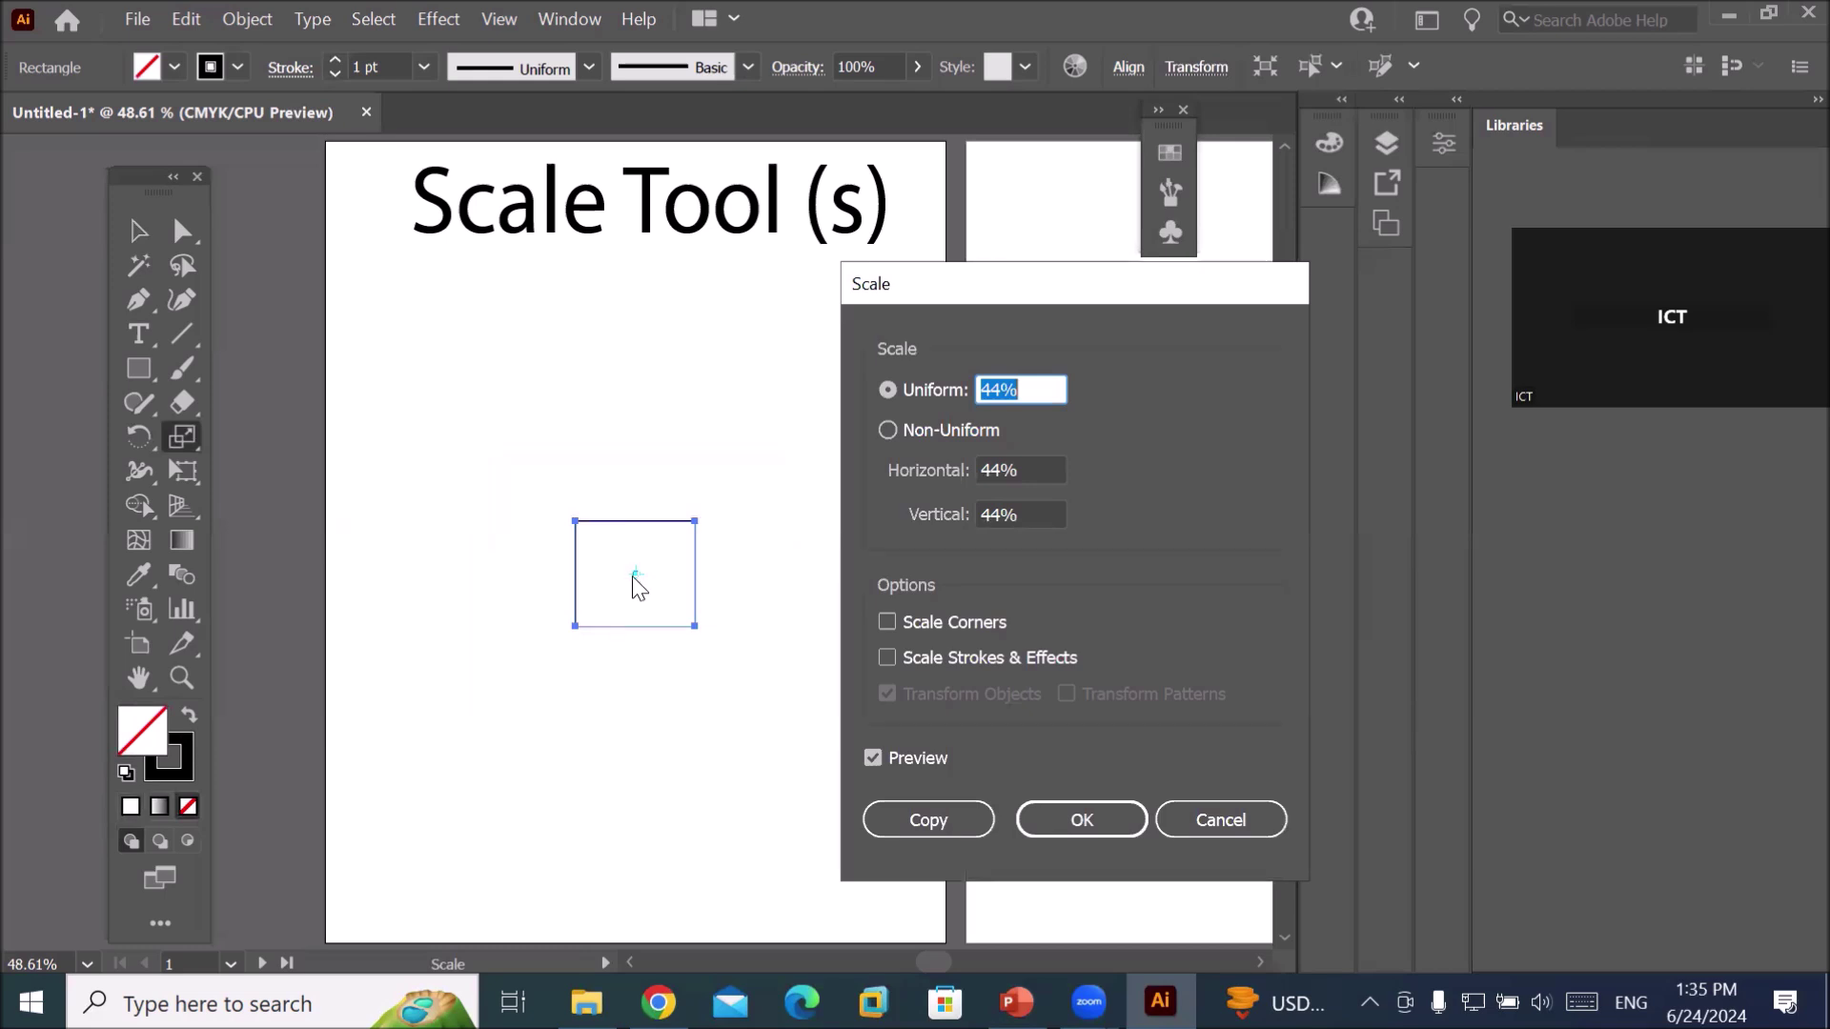
Gradually raise the rectangle's uniform scale to 92% in the preview.
left_click(1040, 390)
key("Up")
key("Up")
key("Up")
key("Up")
key("Up")
key("Up")
key("Up")
key("Up")
key("Up")
key("Up")
key("Up")
key("Up")
key("Up")
key("Up")
key("Up")
key("Up")
key("Up")
key("Up")
key("Up")
key("Up")
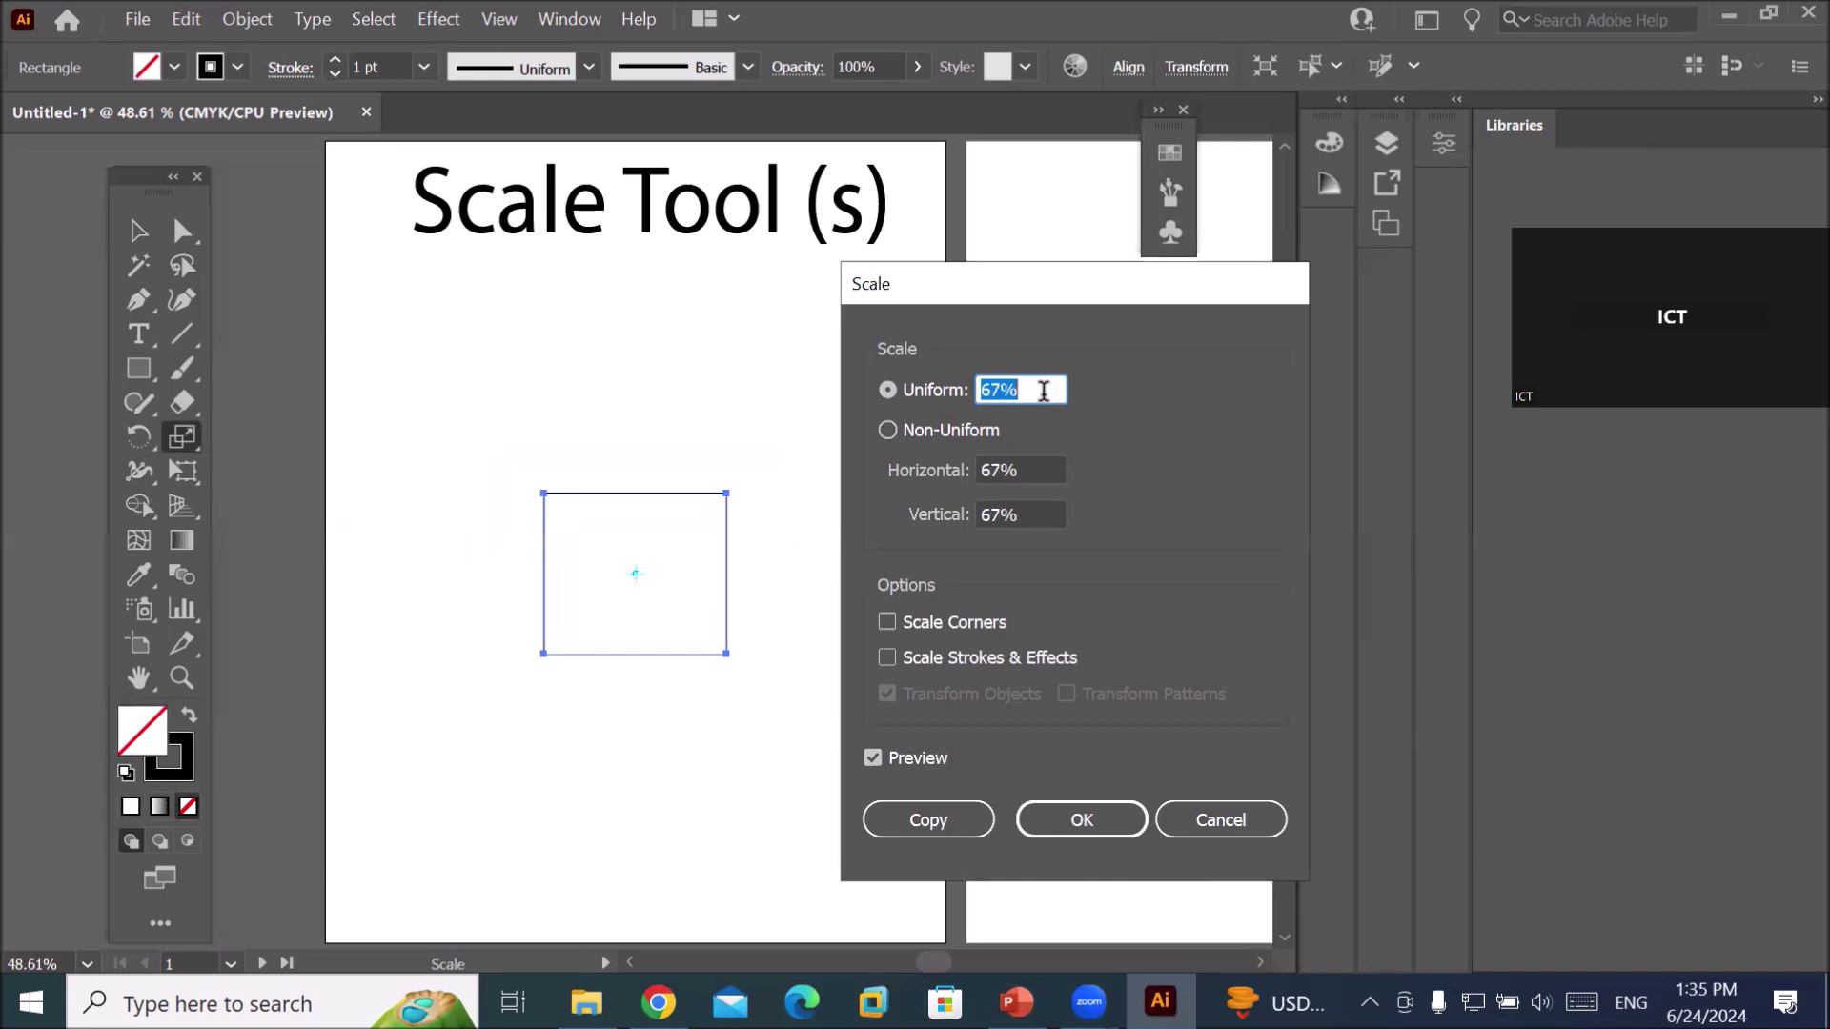
key("Up")
key("Up")
key("Up")
key("Up")
key("Up")
key("Up")
key("Up")
key("Up")
key("Up")
key("Up")
key("Up")
key("Up")
key("Up")
key("Up")
key("Up")
key("Up")
key("Up")
key("Up")
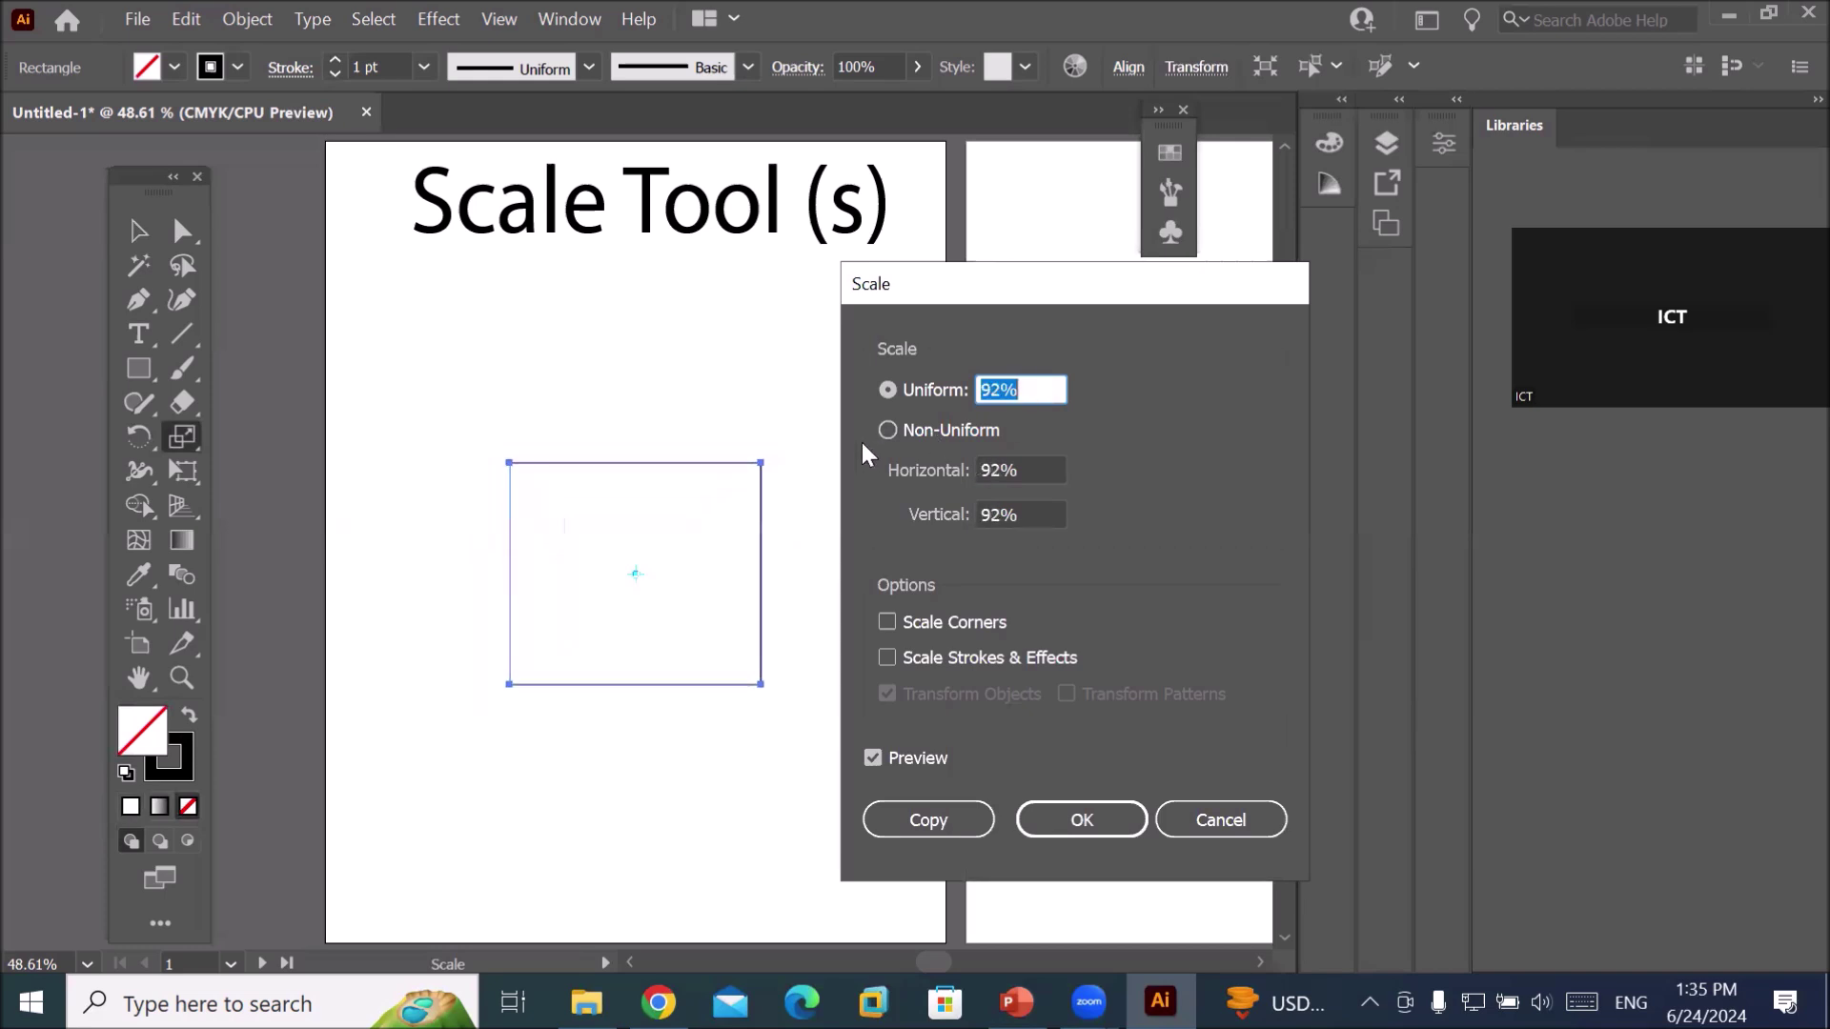
Switch the rectangle to non-uniform scaling and gradually raise the horizontal scale to 119% to preview it widening.
left_click(887, 429)
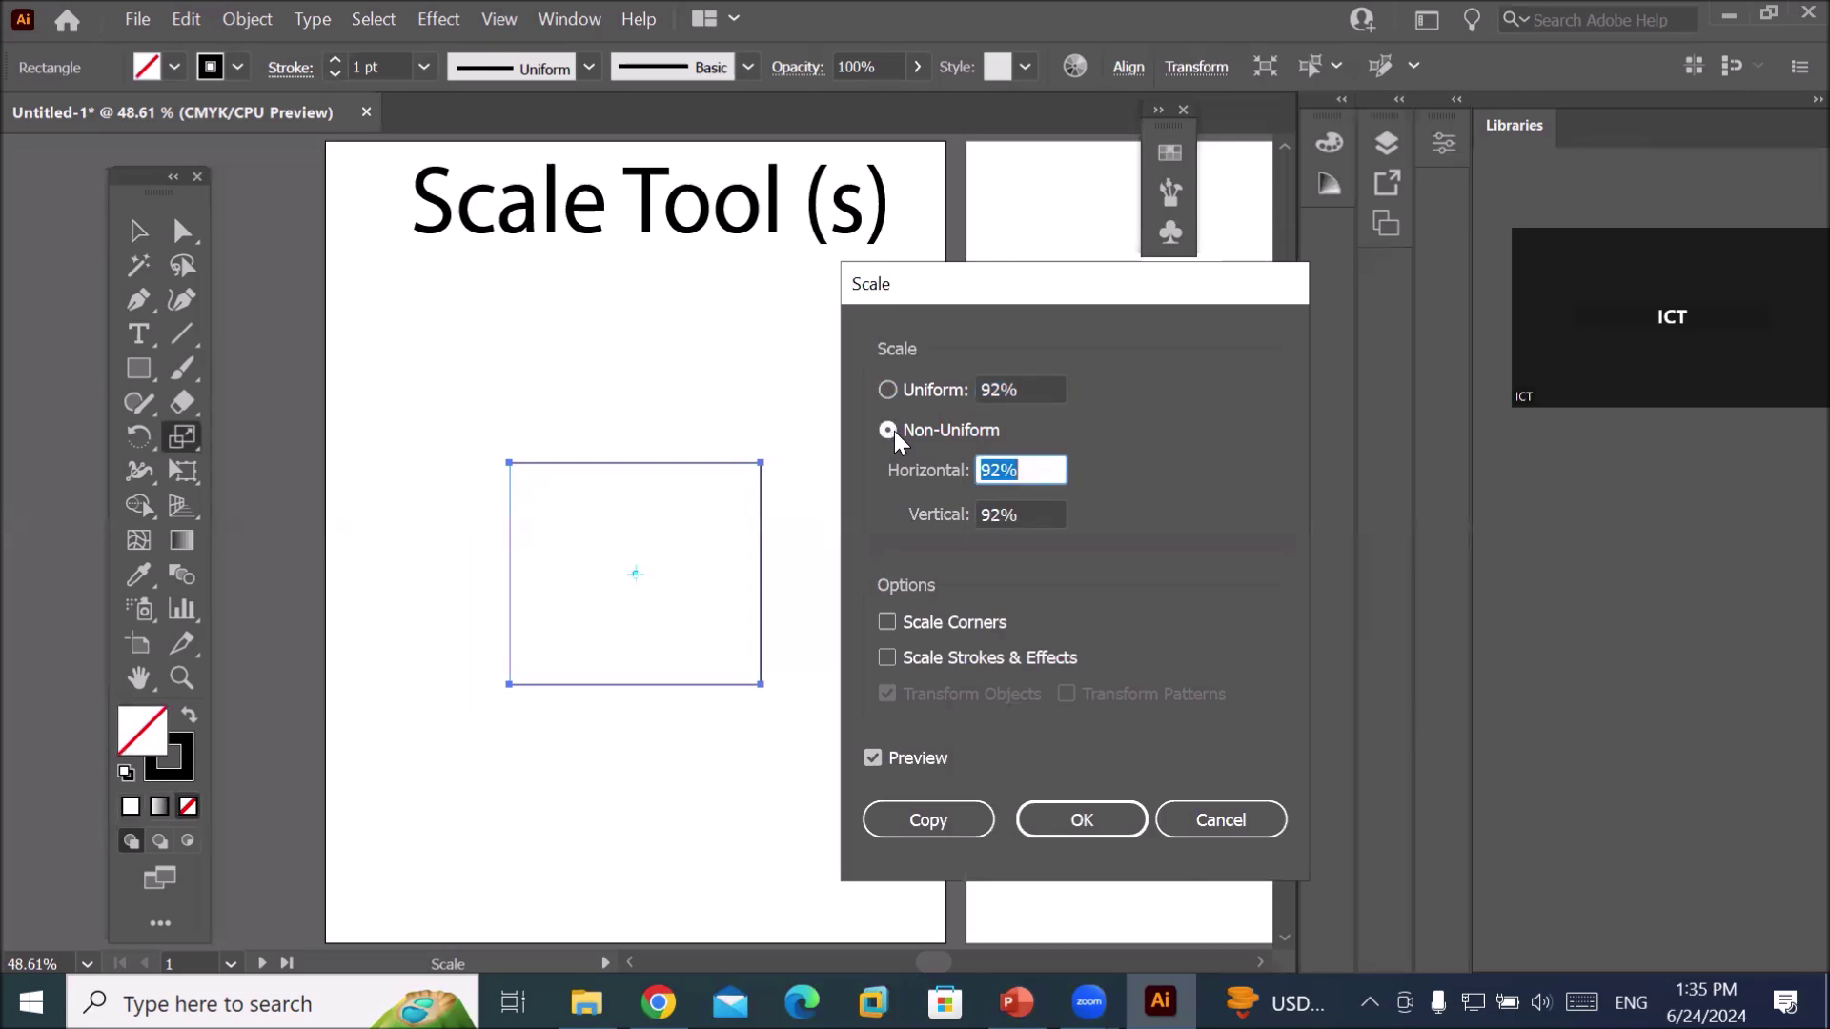
left_click(1038, 471)
key("Up")
key("Up")
key("Up")
key("Up")
key("Up")
key("Up")
key("Up")
key("Up")
key("Up")
key("Up")
key("Up")
key("Up")
key("Up")
key("Up")
key("Up")
key("Up")
key("Up")
key("Up")
key("Up")
key("Up")
key("Up")
key("Up")
key("Up")
Gradually raise the rectangle's non-uniform vertical scale to 119% to preview it growing taller.
left_click(1037, 514)
key("Up")
key("Up")
key("Up")
key("Up")
key("Up")
key("Up")
key("Up")
key("Up")
key("Up")
key("Up")
key("Up")
key("Up")
key("Up")
key("Up")
key("Up")
key("Up")
key("Up")
key("Up")
key("Up")
key("Up")
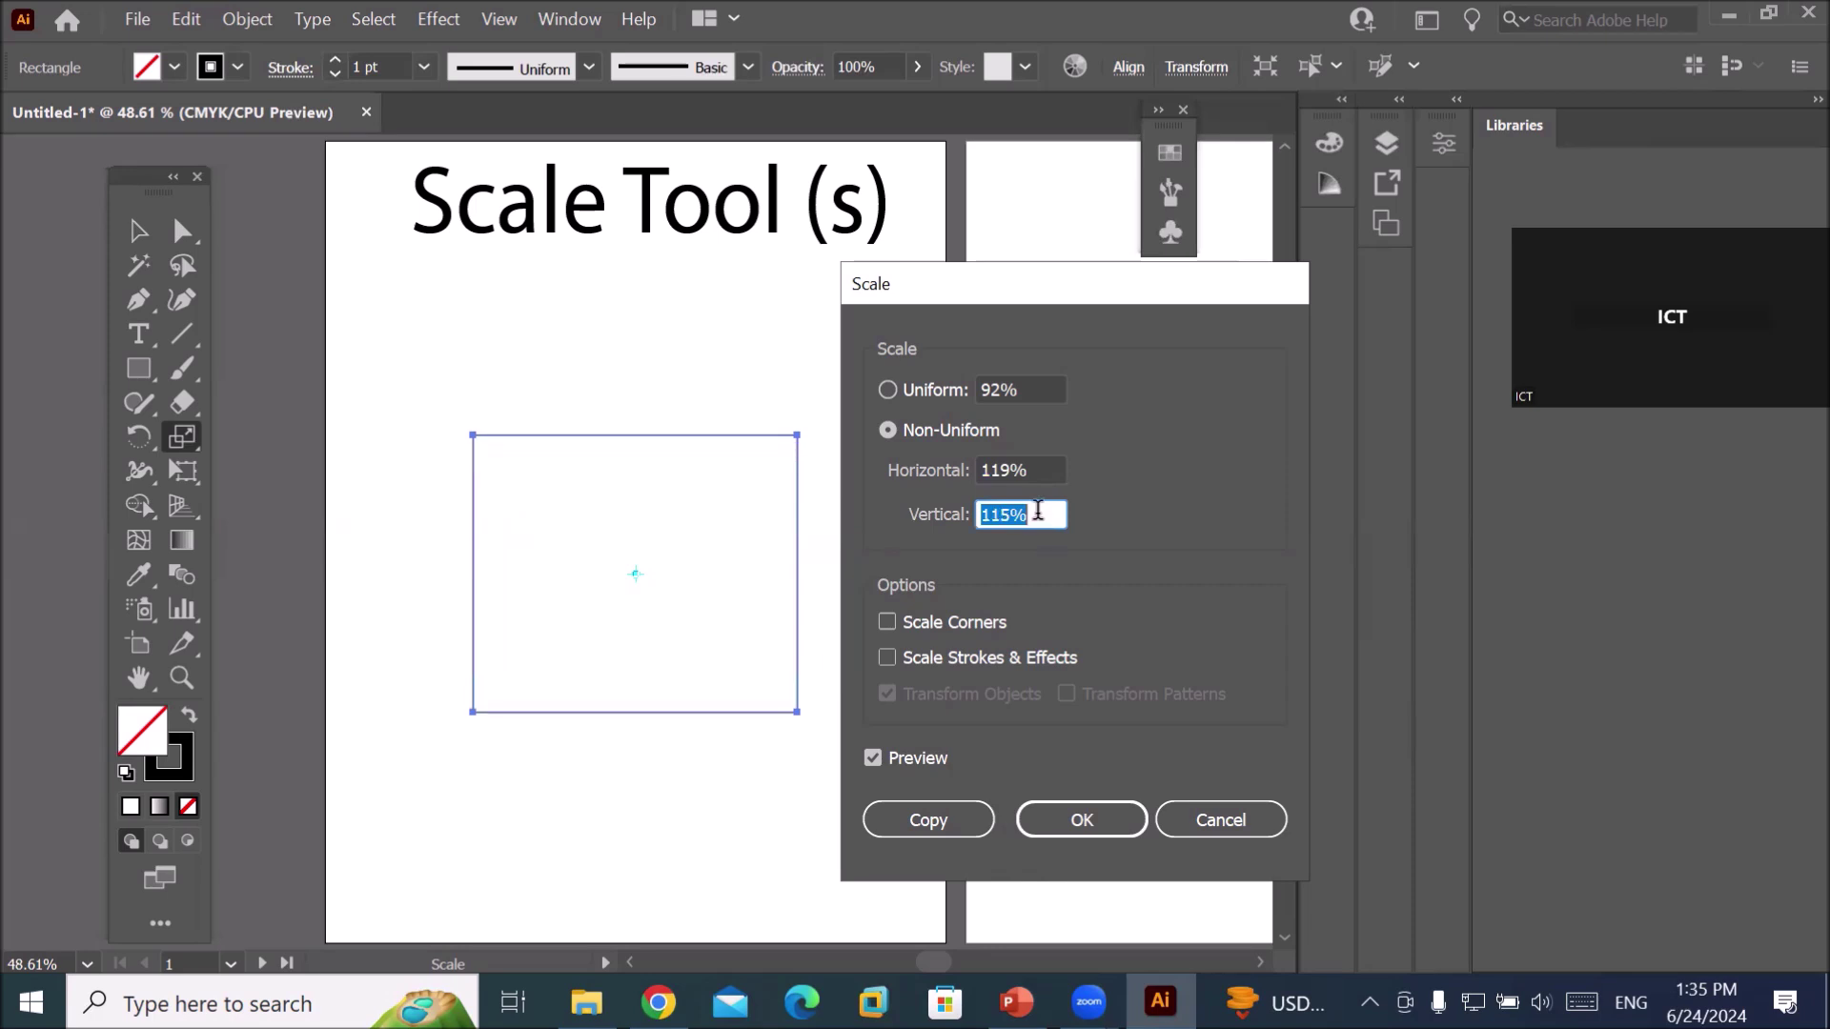
key("Up")
key("Up")
key("Up")
key("Up")
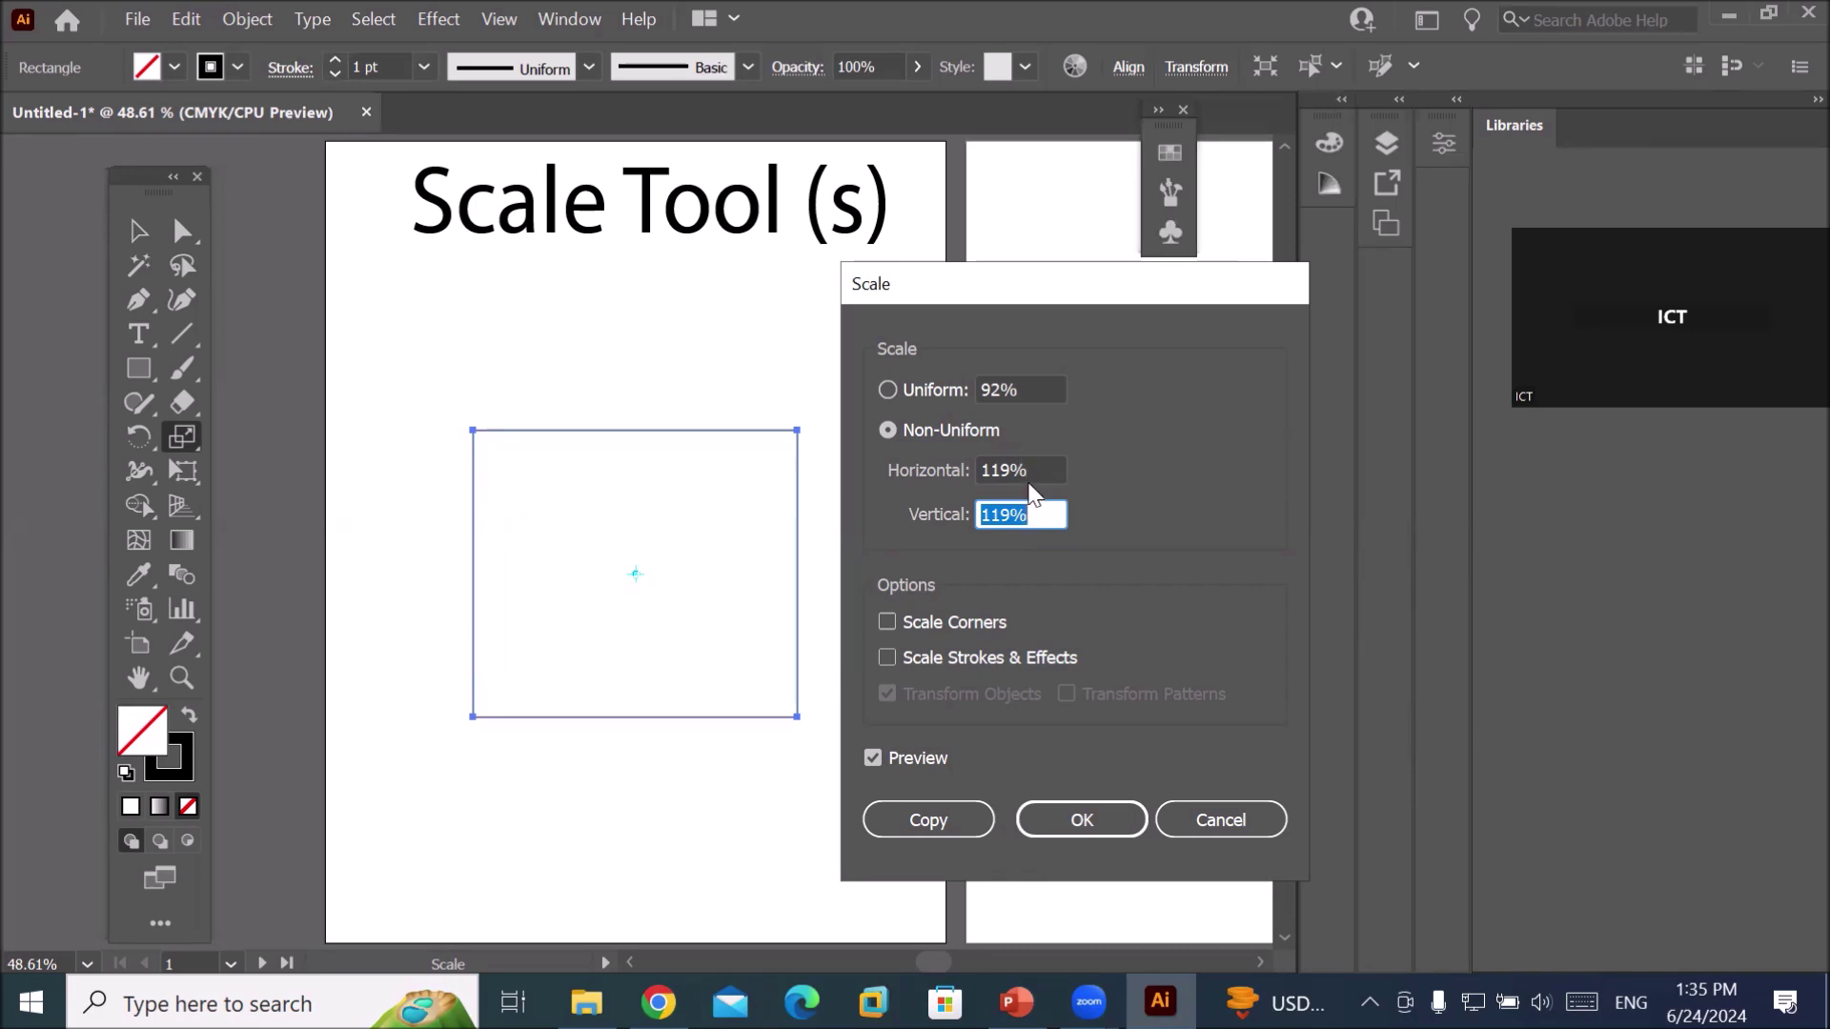
Compare against the uniform preview, and raise the rectangle's non-uniform horizontal scale to 131%.
left_click(1025, 465)
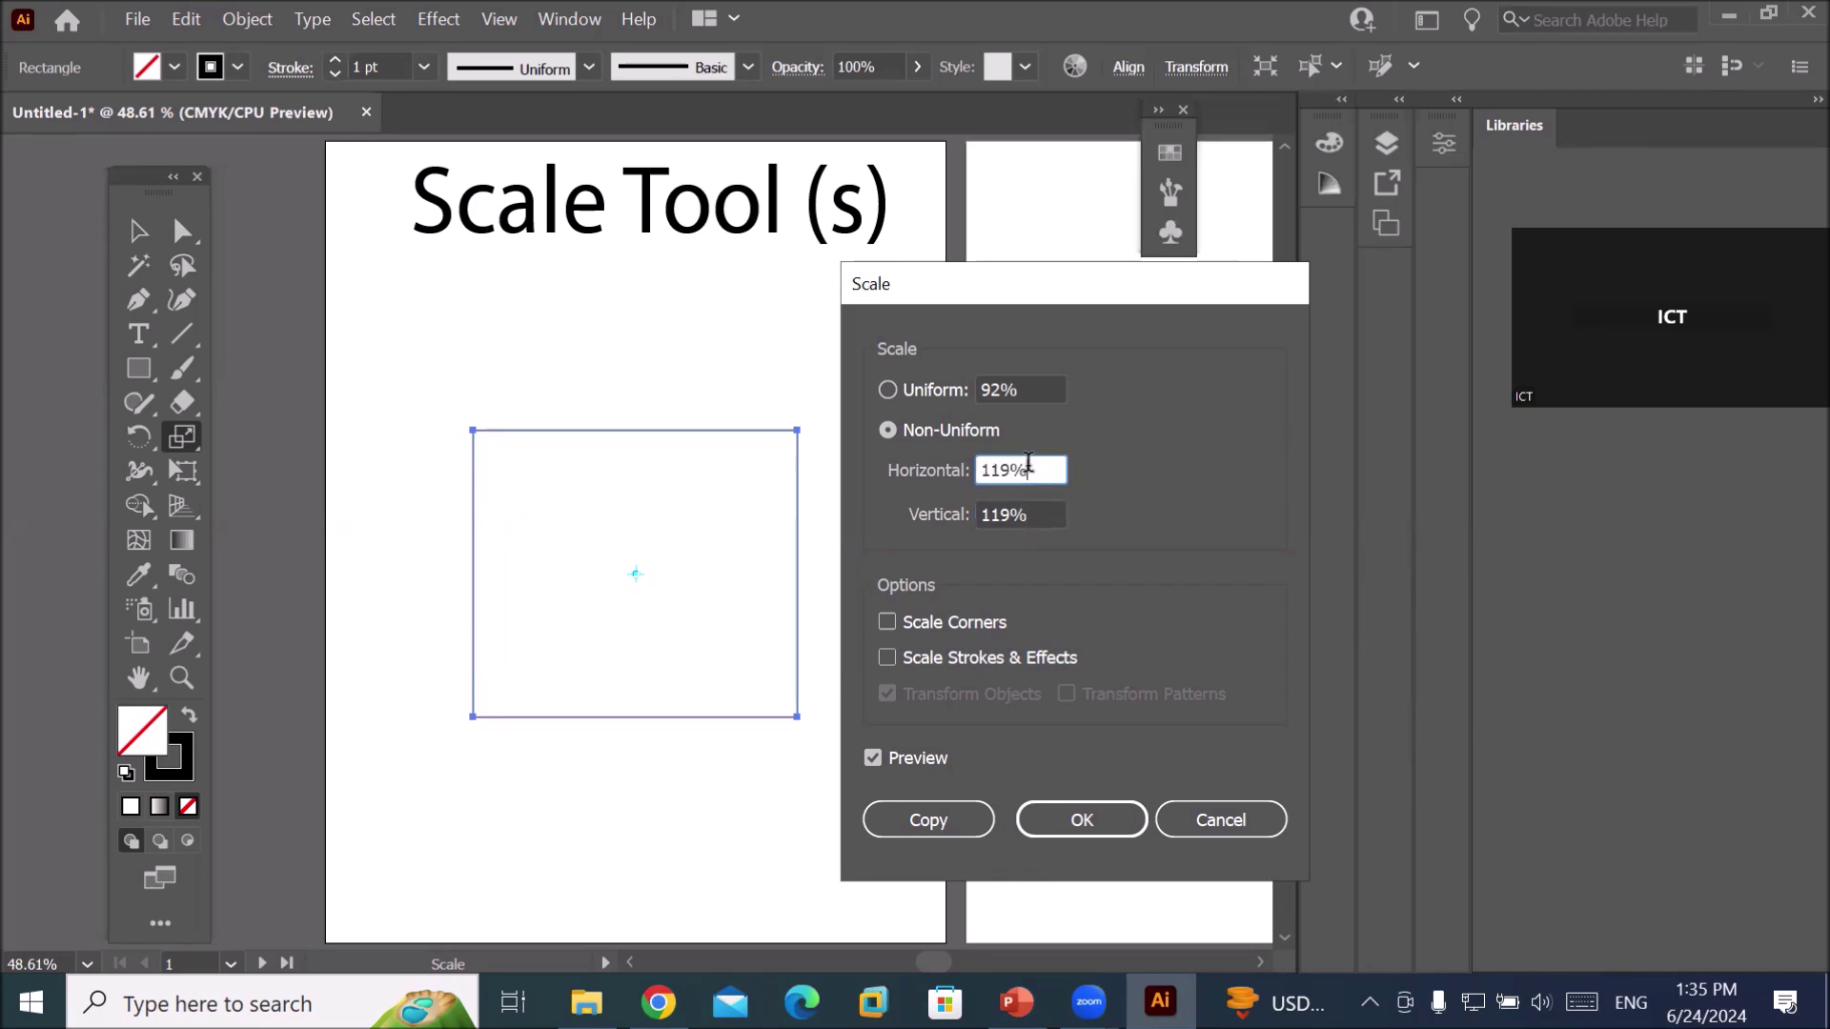
left_click(915, 392)
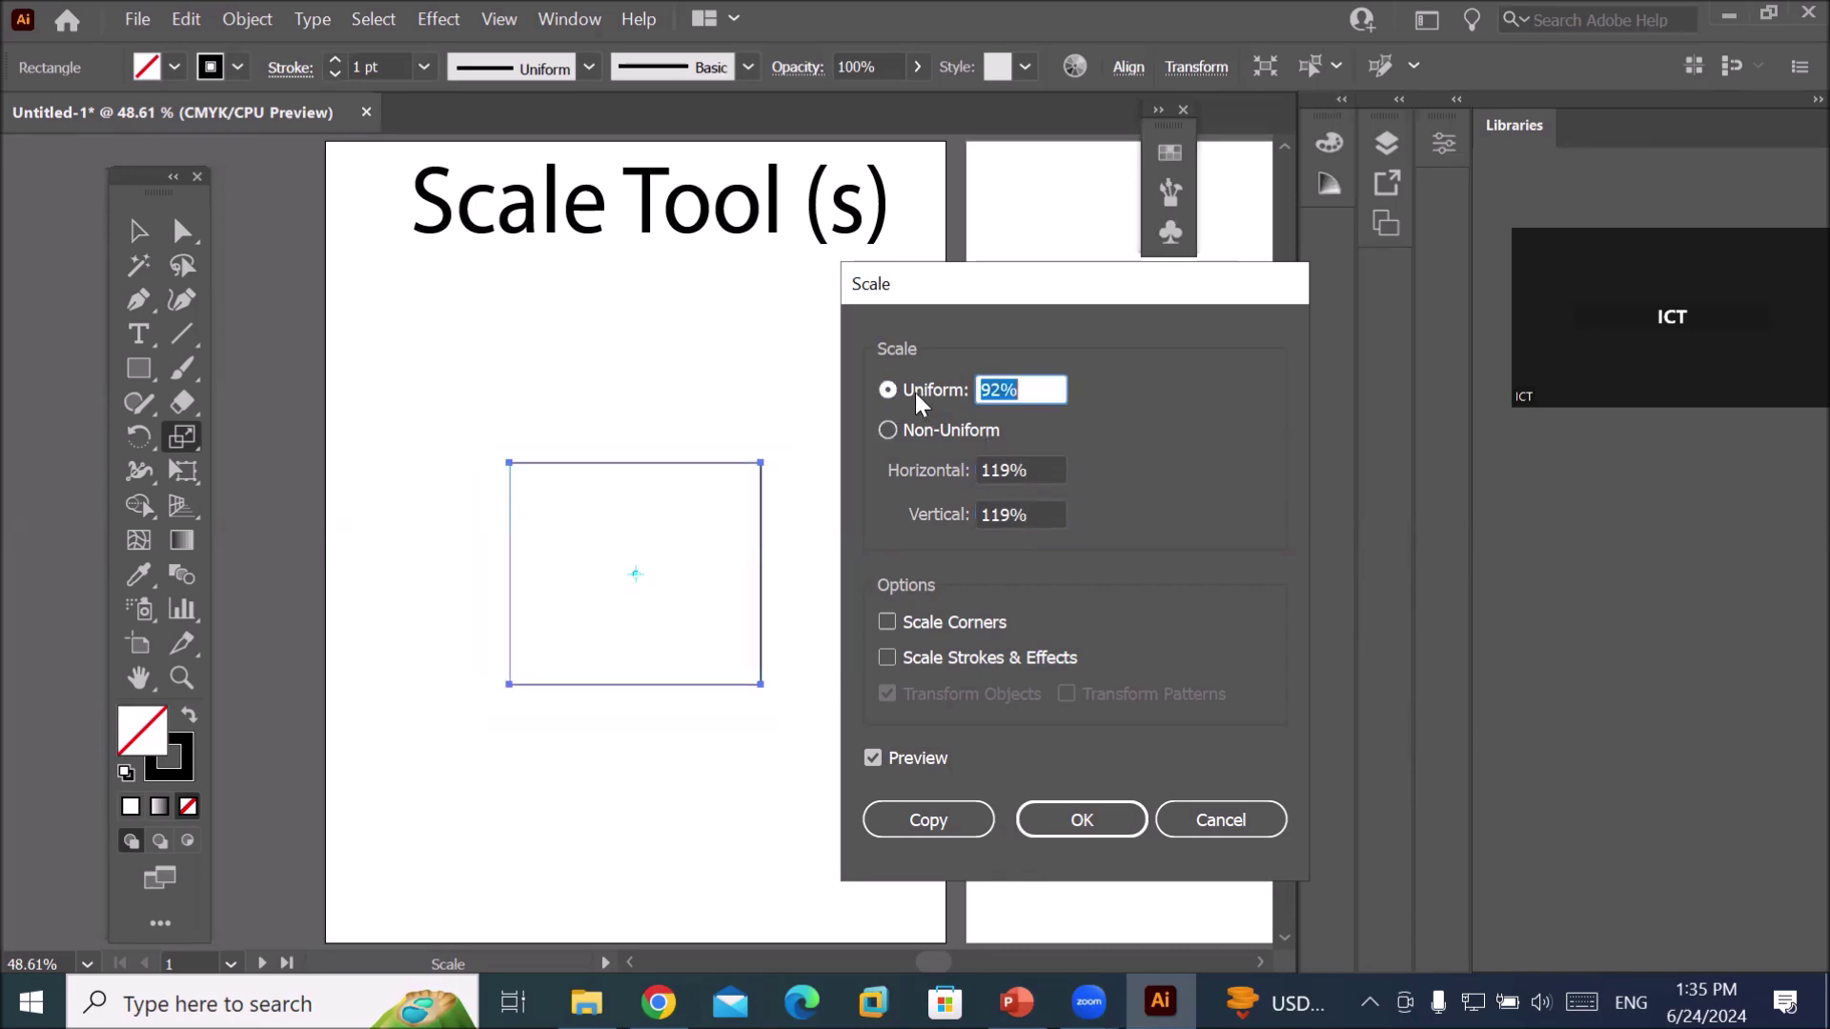
left_click(1034, 468)
key("Up")
key("Up")
key("Up")
key("Up")
key("Up")
key("Up")
key("Up")
key("Up")
key("Up")
key("Up")
key("Up")
key("Up")
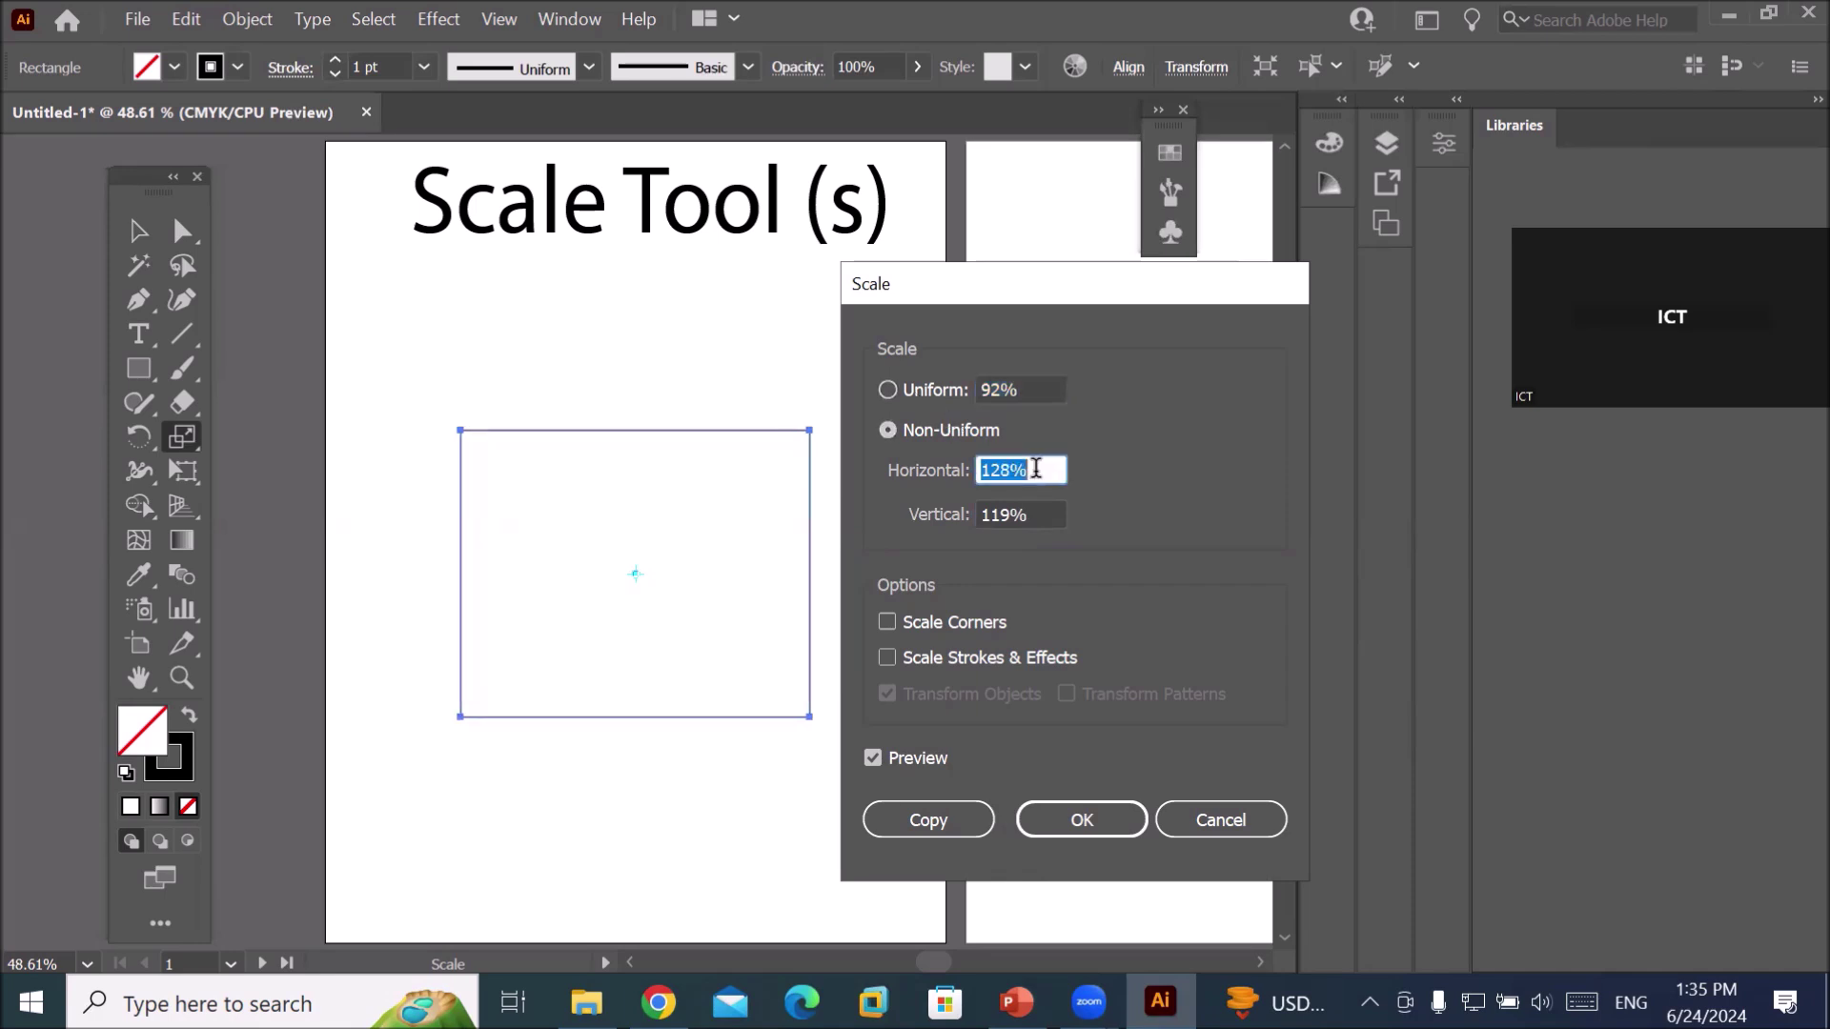
Return the rectangle to uniform scaling and gradually raise the uniform scale to 103%.
left_click(913, 393)
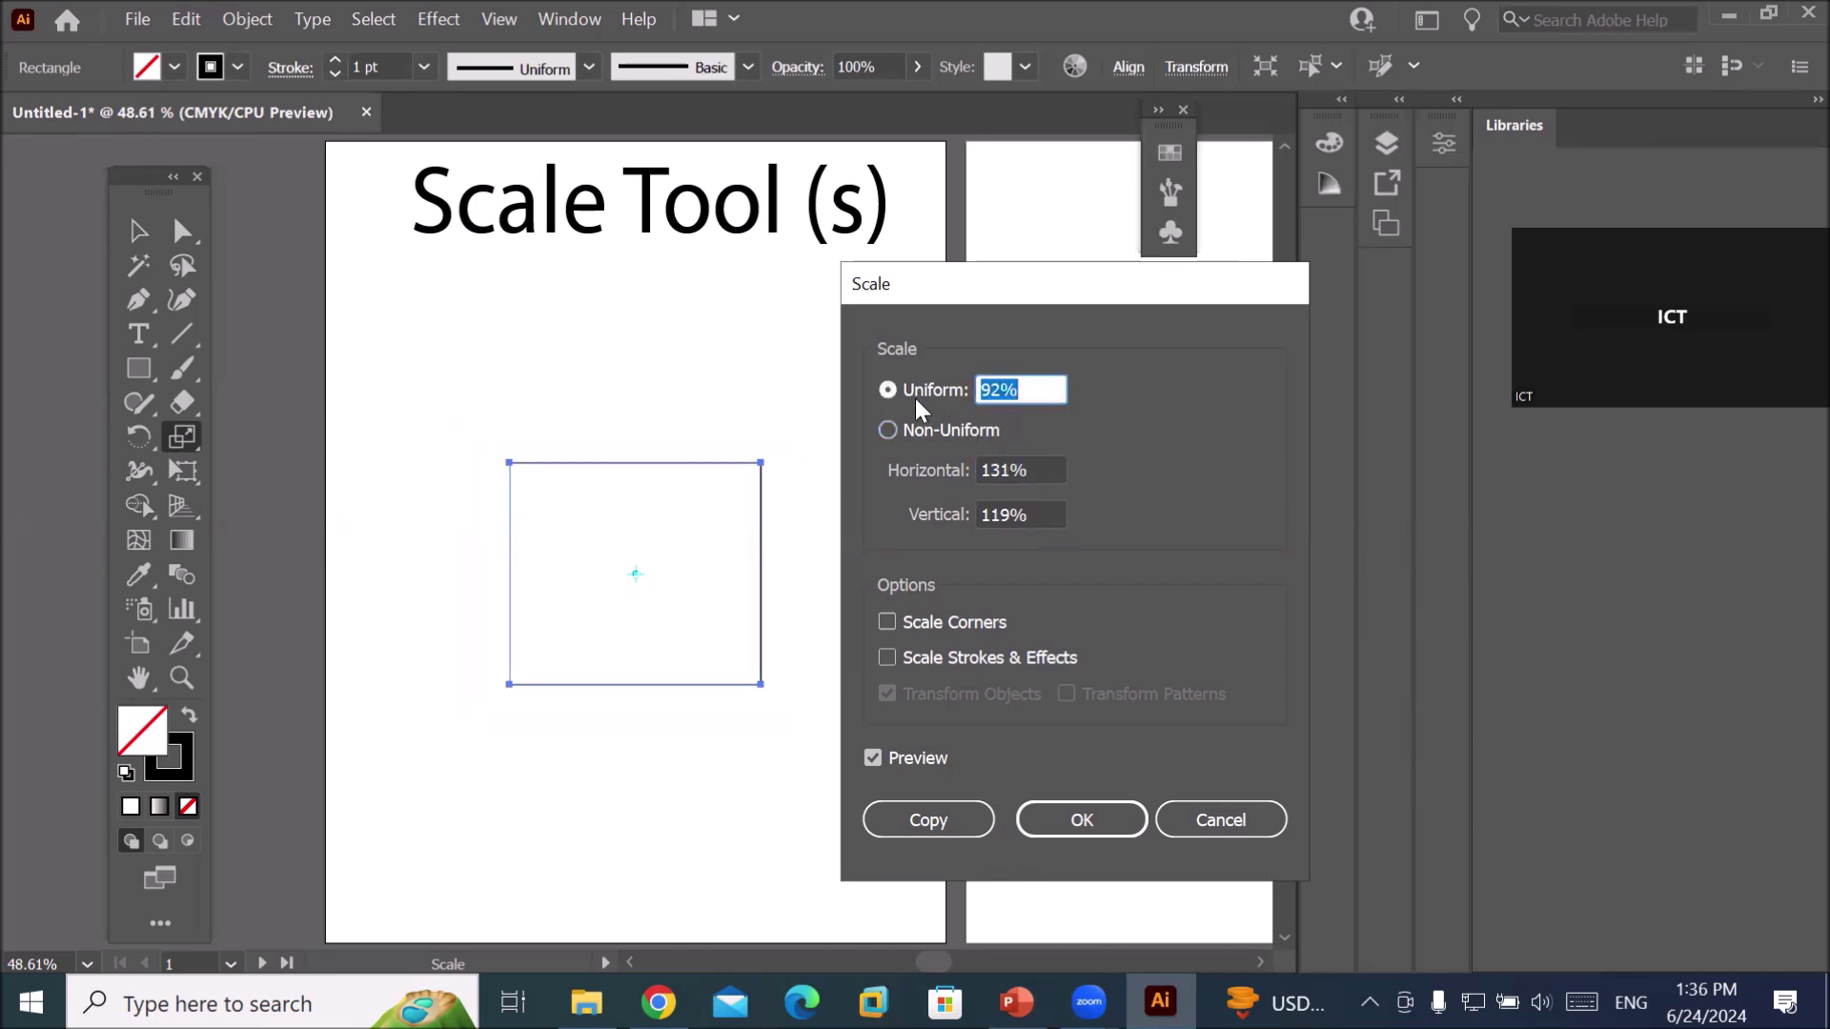
left_click(1027, 391)
key("Up")
key("Up")
key("Up")
key("Up")
key("Up")
key("Up")
key("Up")
key("Up")
key("Up")
key("Up")
key("Up")
key("Up")
key("Up")
key("Up")
key("Up")
key("Up")
key("Up")
key("Up")
key("Up")
key("Up")
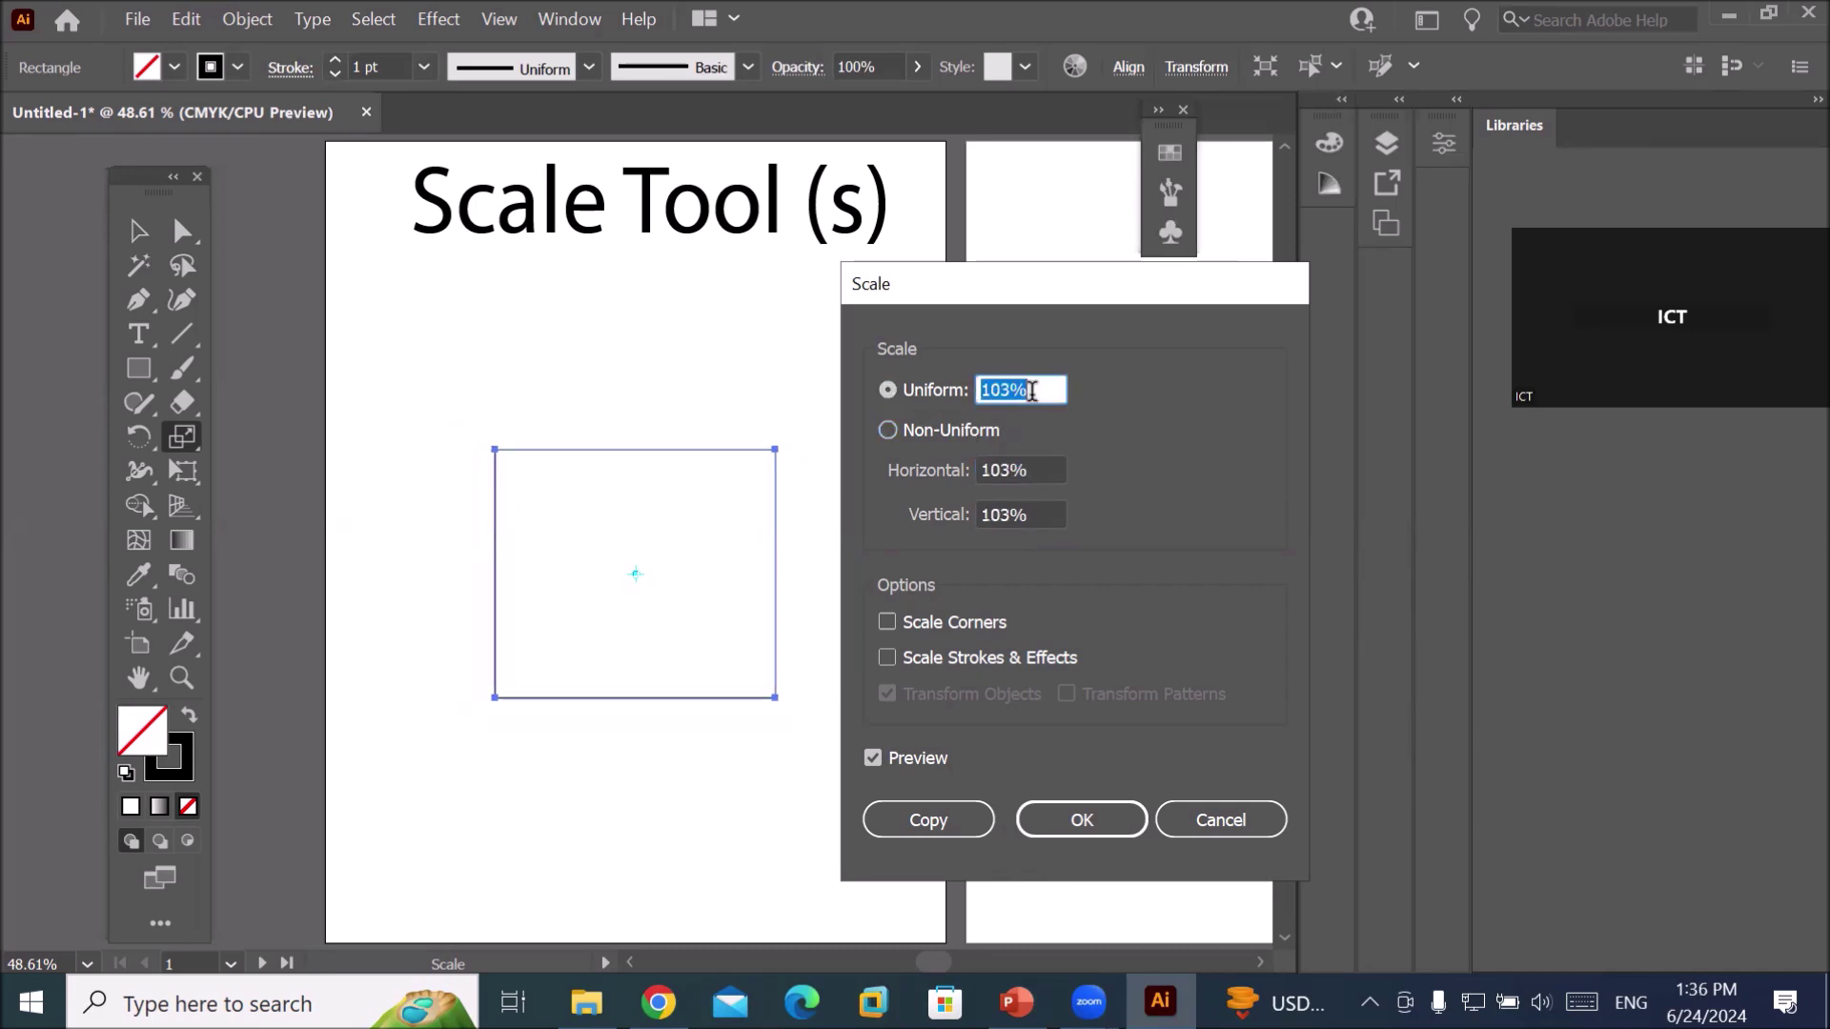
Gradually lower the rectangle's uniform scale to 85% in the preview.
key("Down")
key("Down")
key("Down")
key("Down")
key("Down")
key("Down")
key("Down")
key("Down")
key("Down")
key("Down")
key("Down")
key("Down")
key("Down")
key("Down")
key("Down")
key("Down")
key("Down")
key("Down")
key("Down")
key("Down")
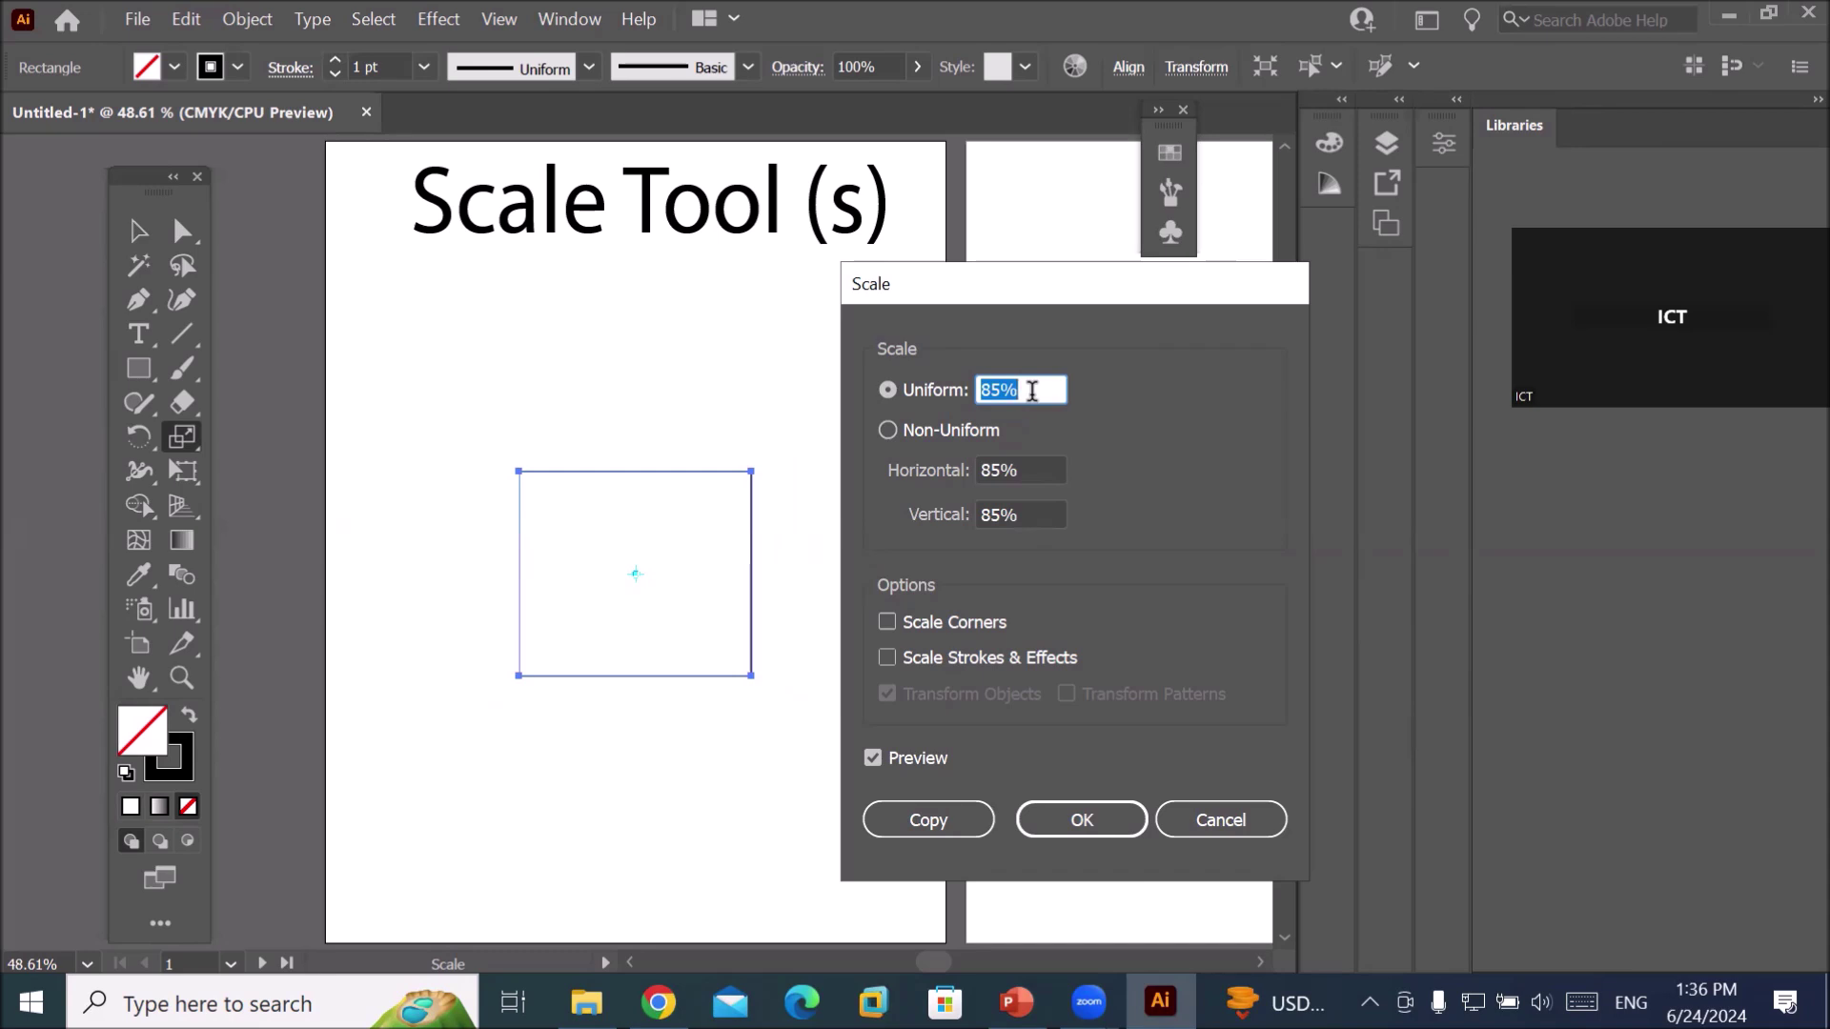
Raise the rectangle's uniform scale to 105%.
key("Up")
key("Up")
key("Up")
key("Up")
key("Up")
key("Up")
key("Up")
key("Up")
key("Up")
key("Up")
key("Up")
key("Up")
key("Up")
key("Up")
key("Up")
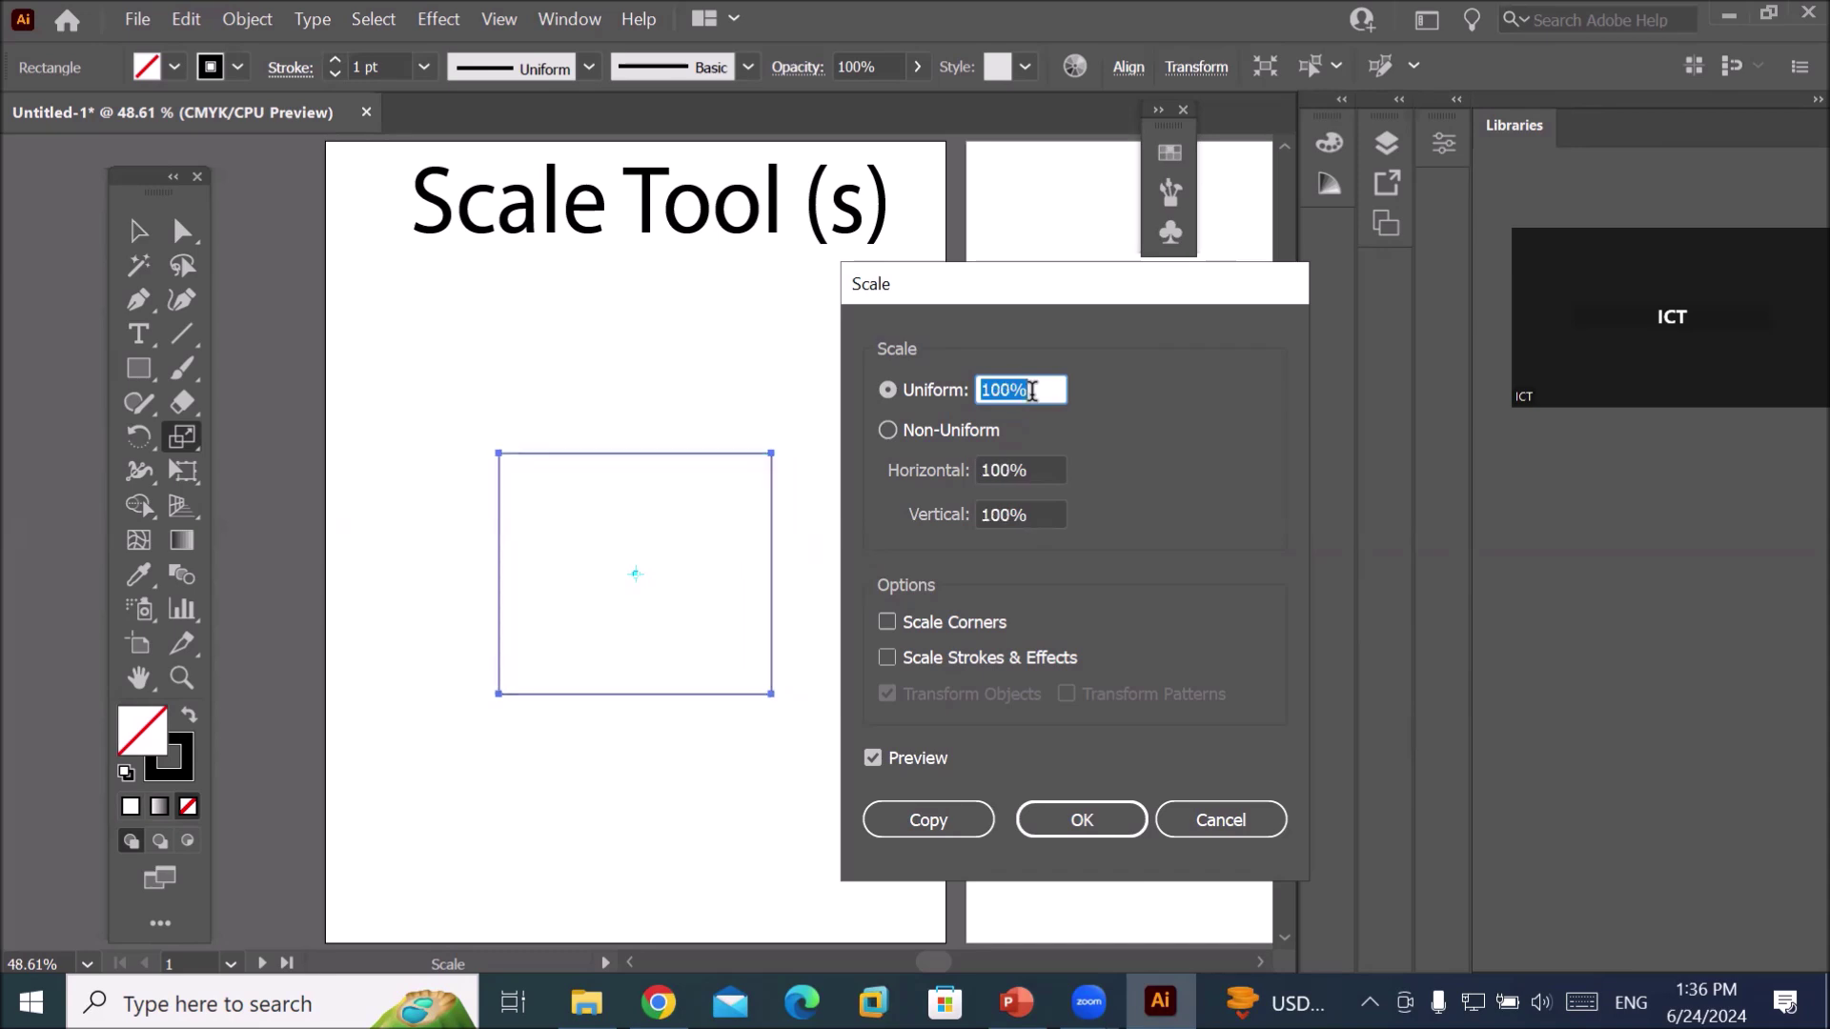
key("Up")
key("Up")
key("Up")
key("Up")
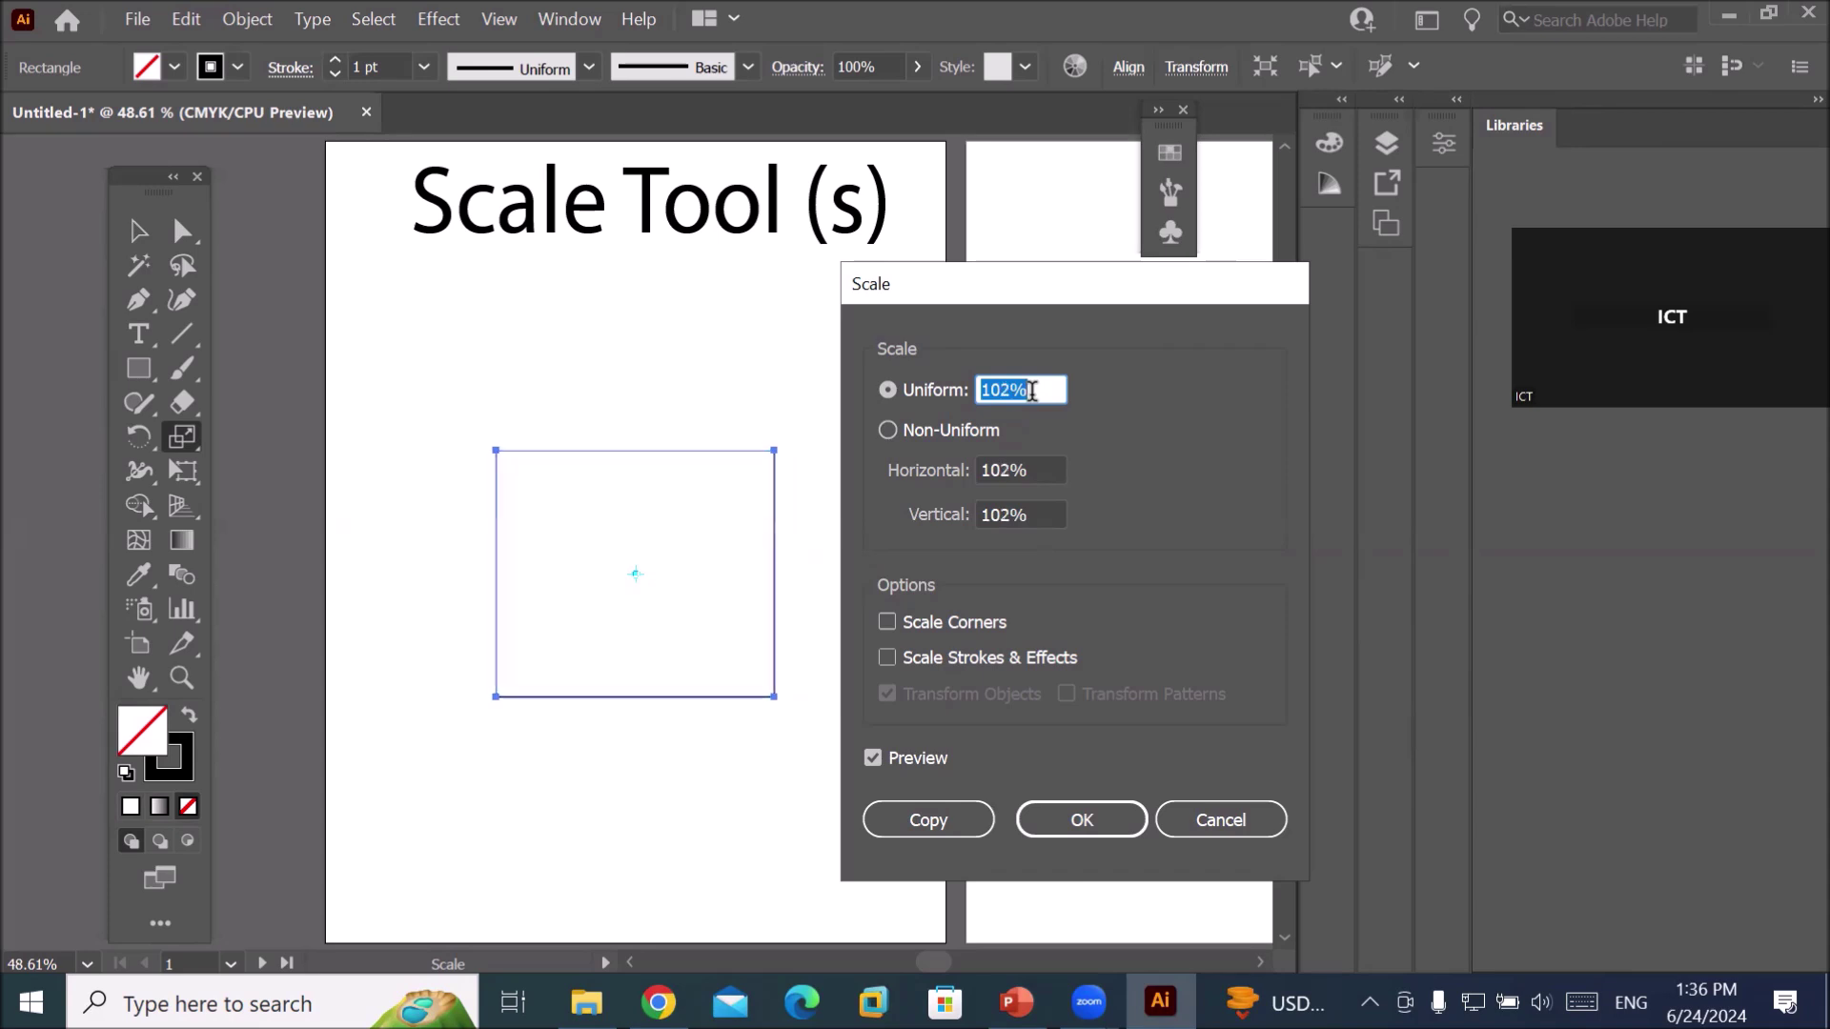
key("Up")
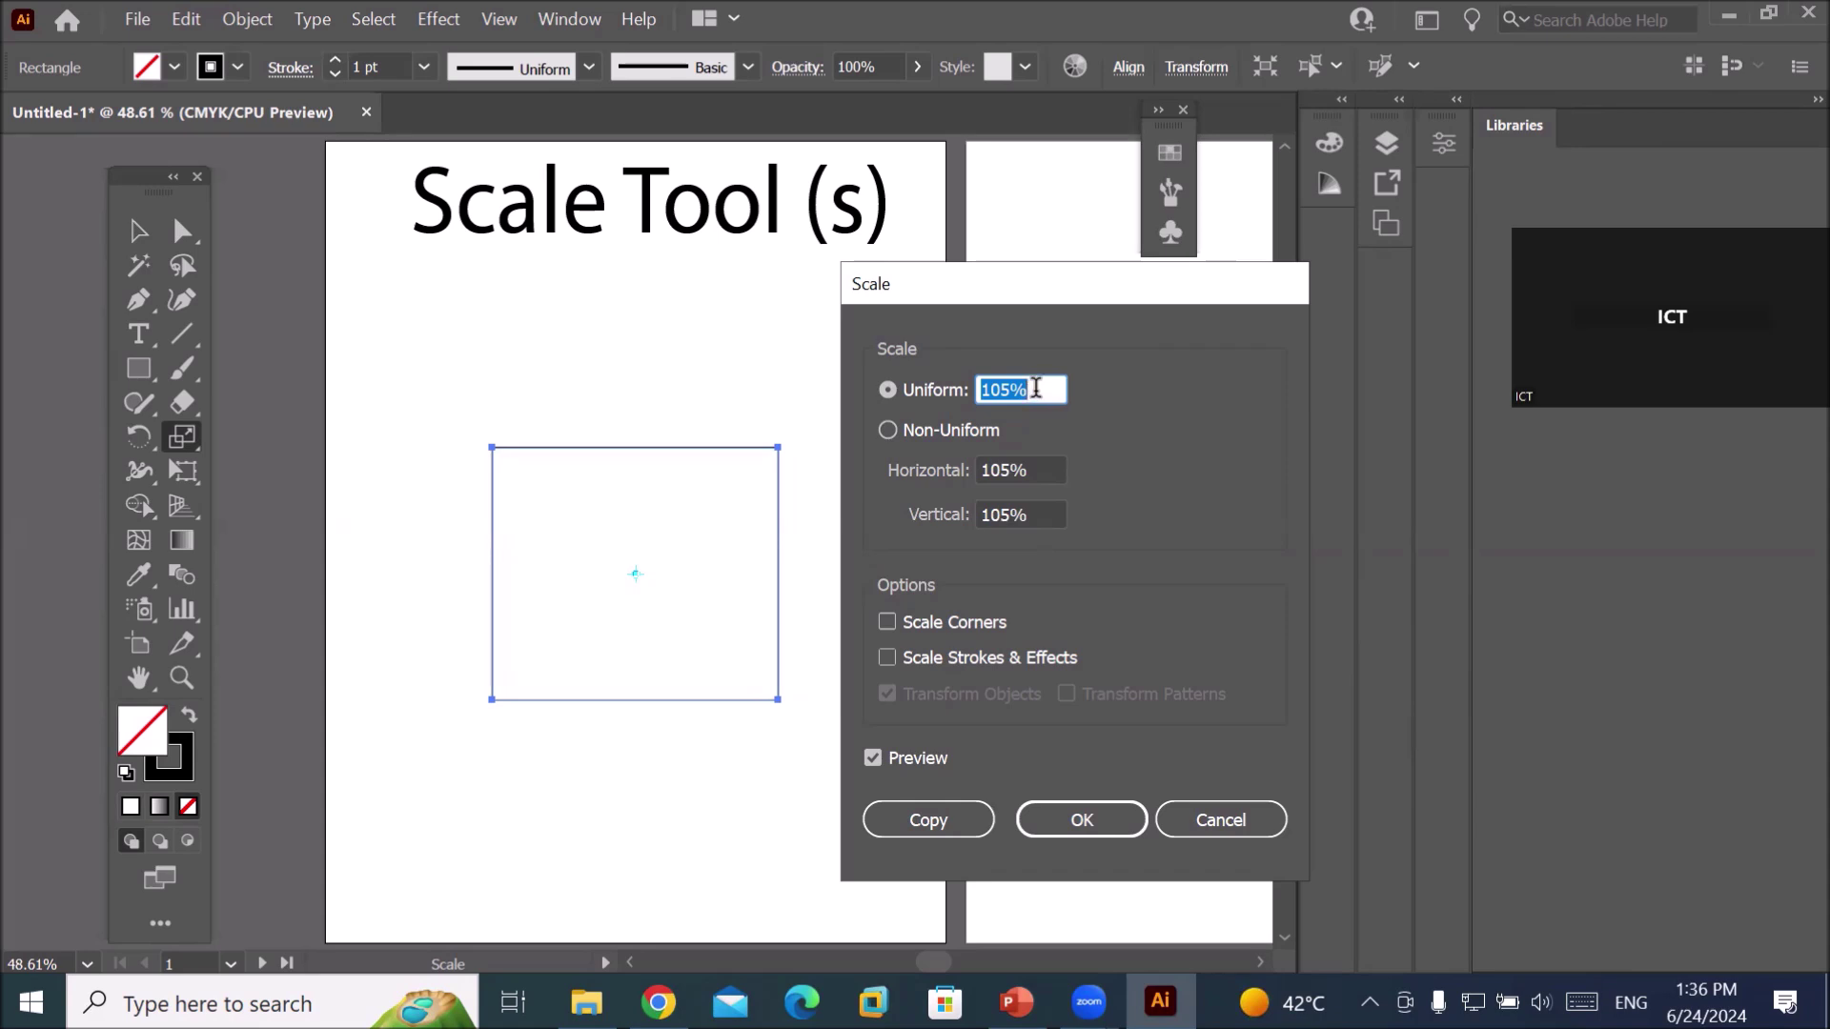
left_click(1036, 388)
Enable Scale Corners and Scale Strokes & Effects, and create a copy of the rectangle scaled to 105%.
left_click(945, 621)
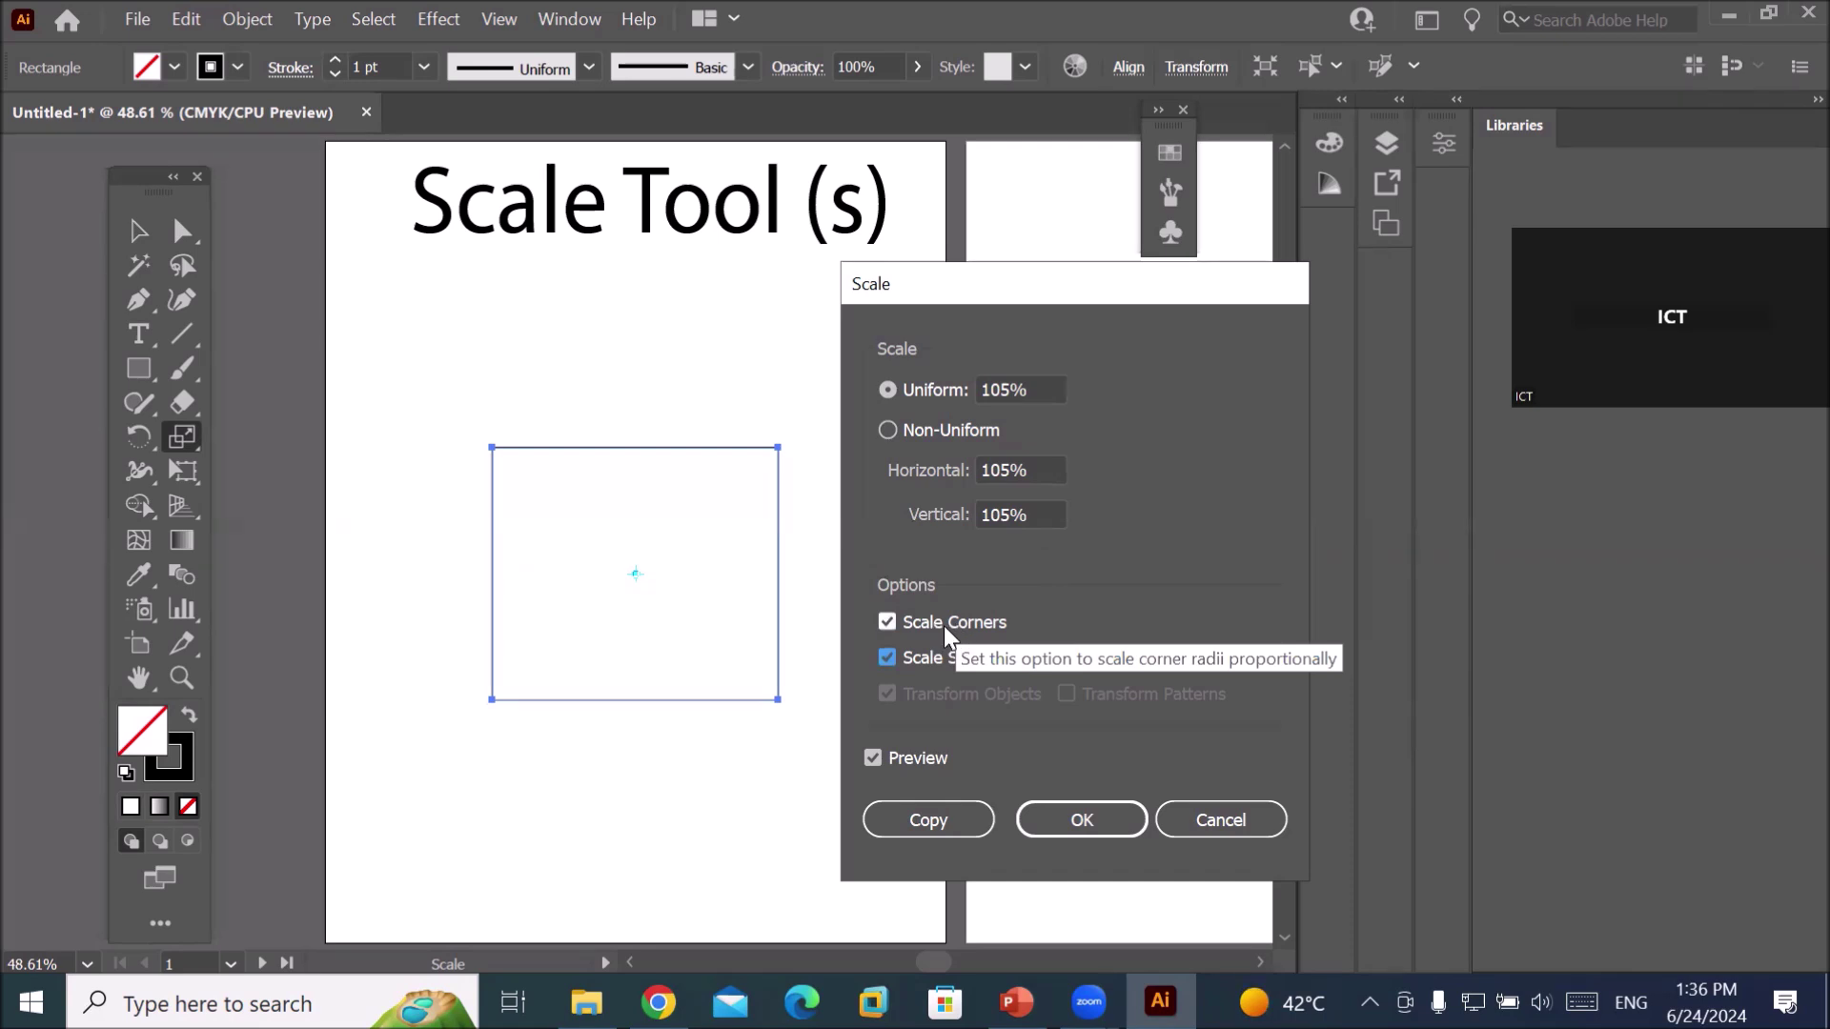
left_click(944, 626)
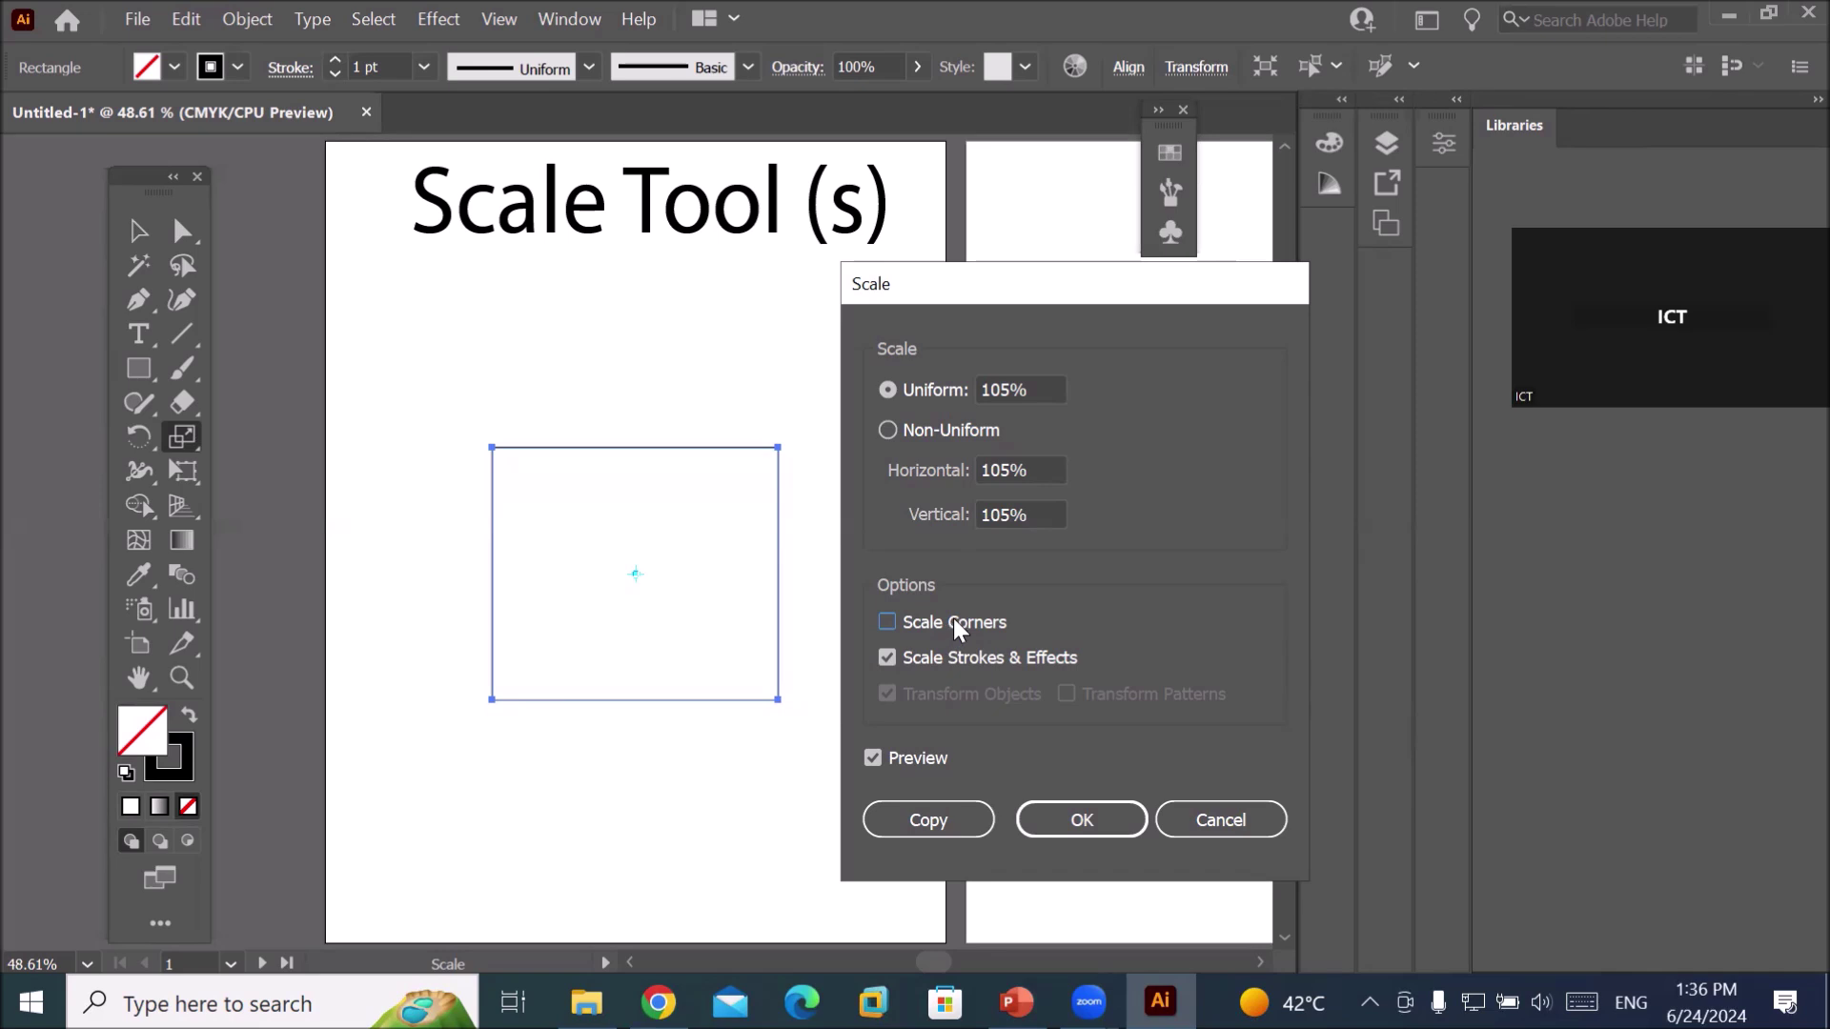
left_click(957, 616)
left_click(929, 822)
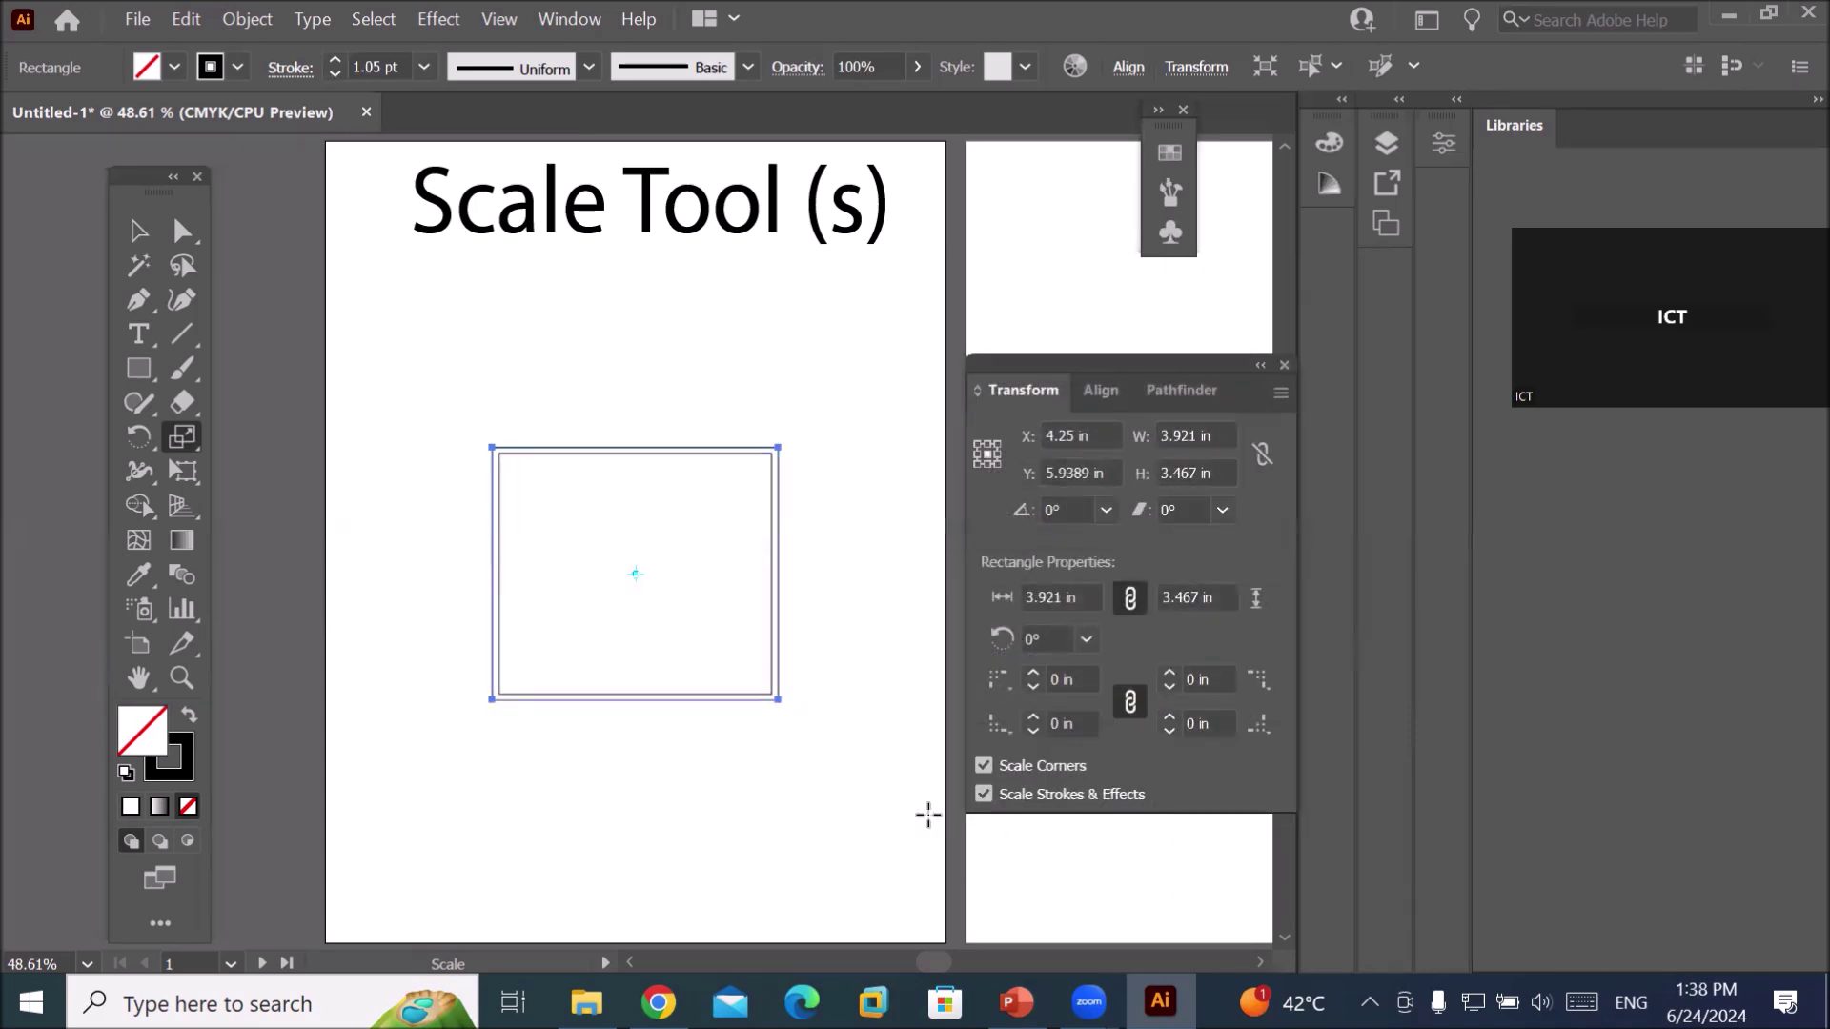
Repeat the 105% scale-and-copy transformation eleven times to build a set of progressively larger concentric rectangles.
scroll(699, 443, "up", 3)
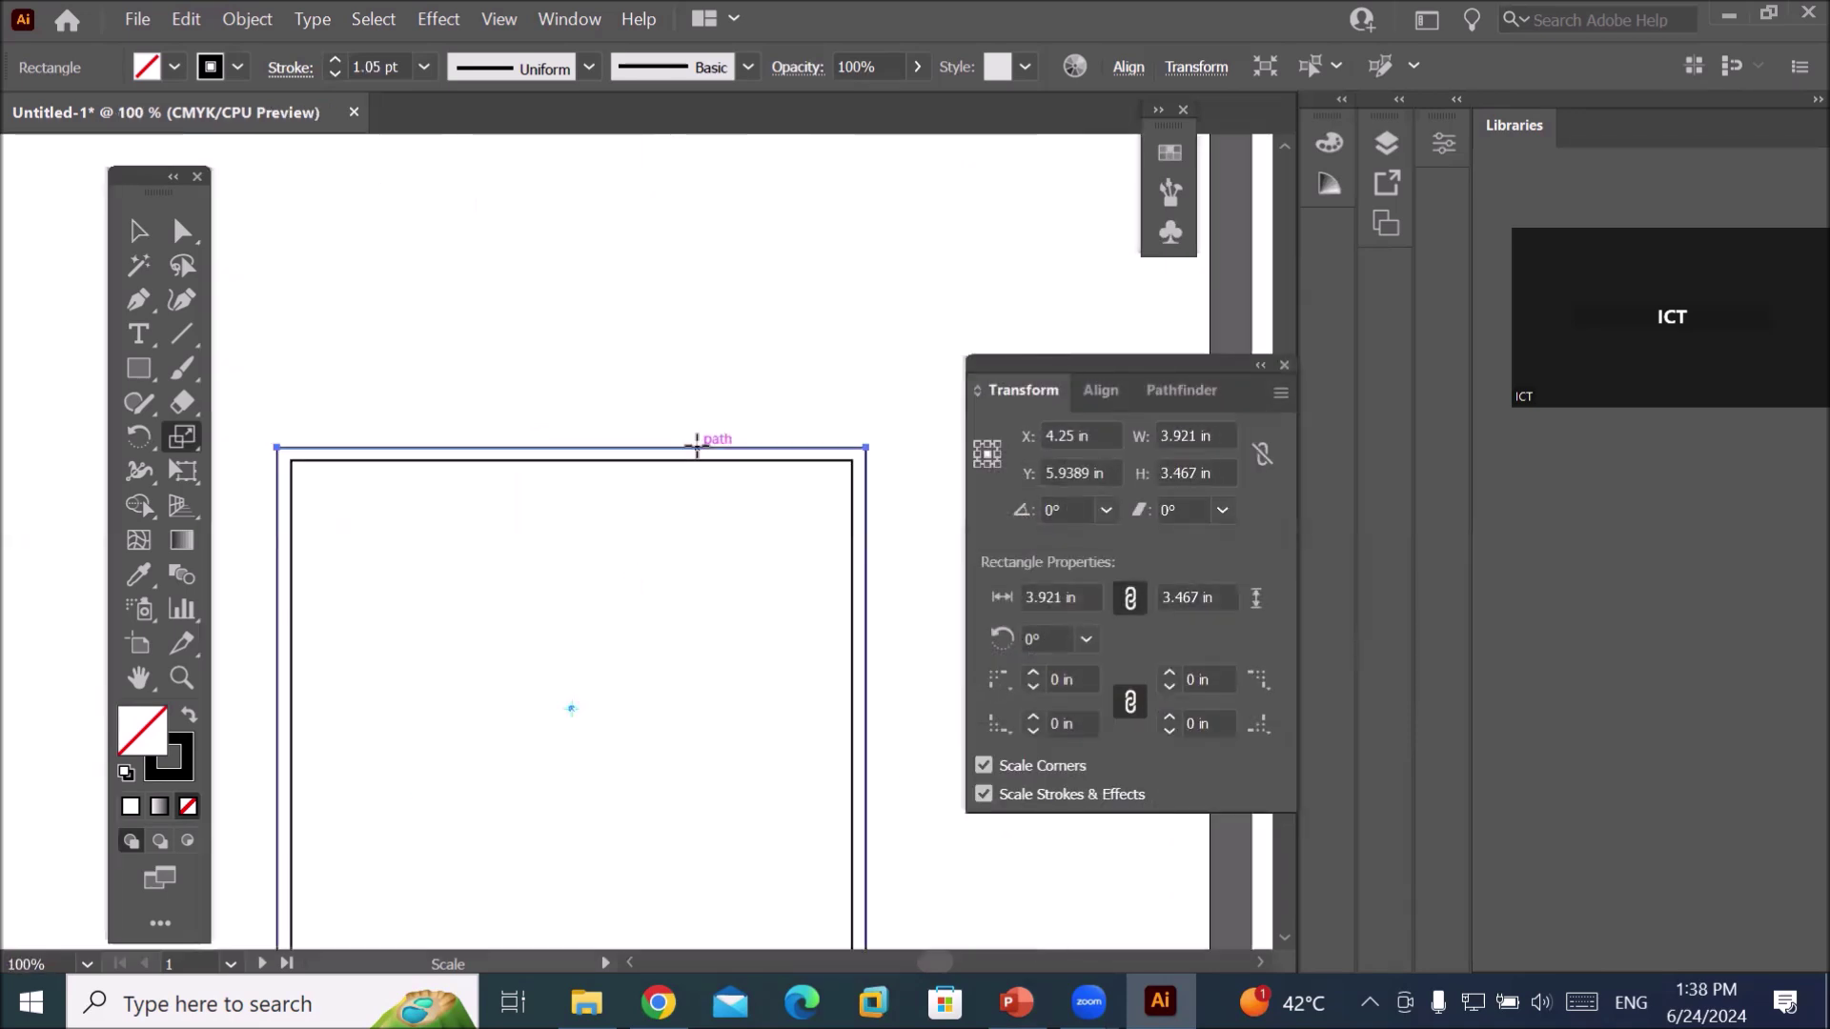
scroll(697, 444, "down", 1)
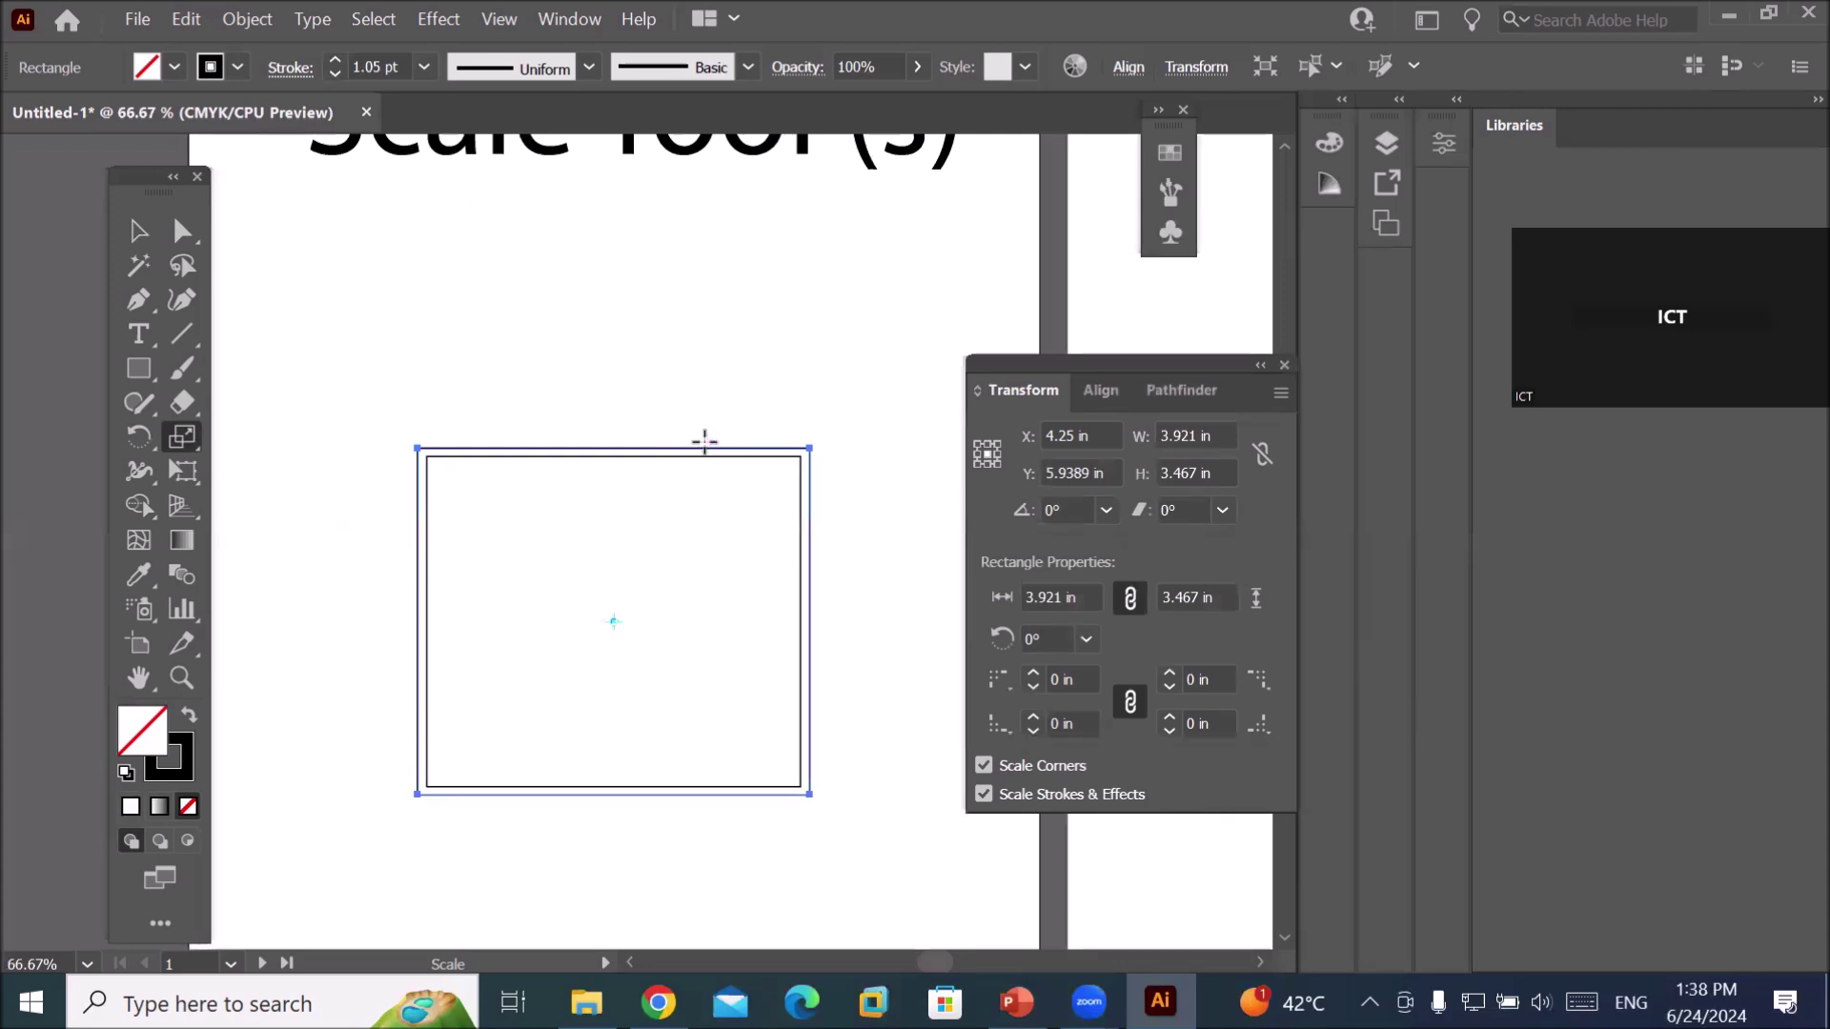
key("ctrl+d")
key("ctrl+d")
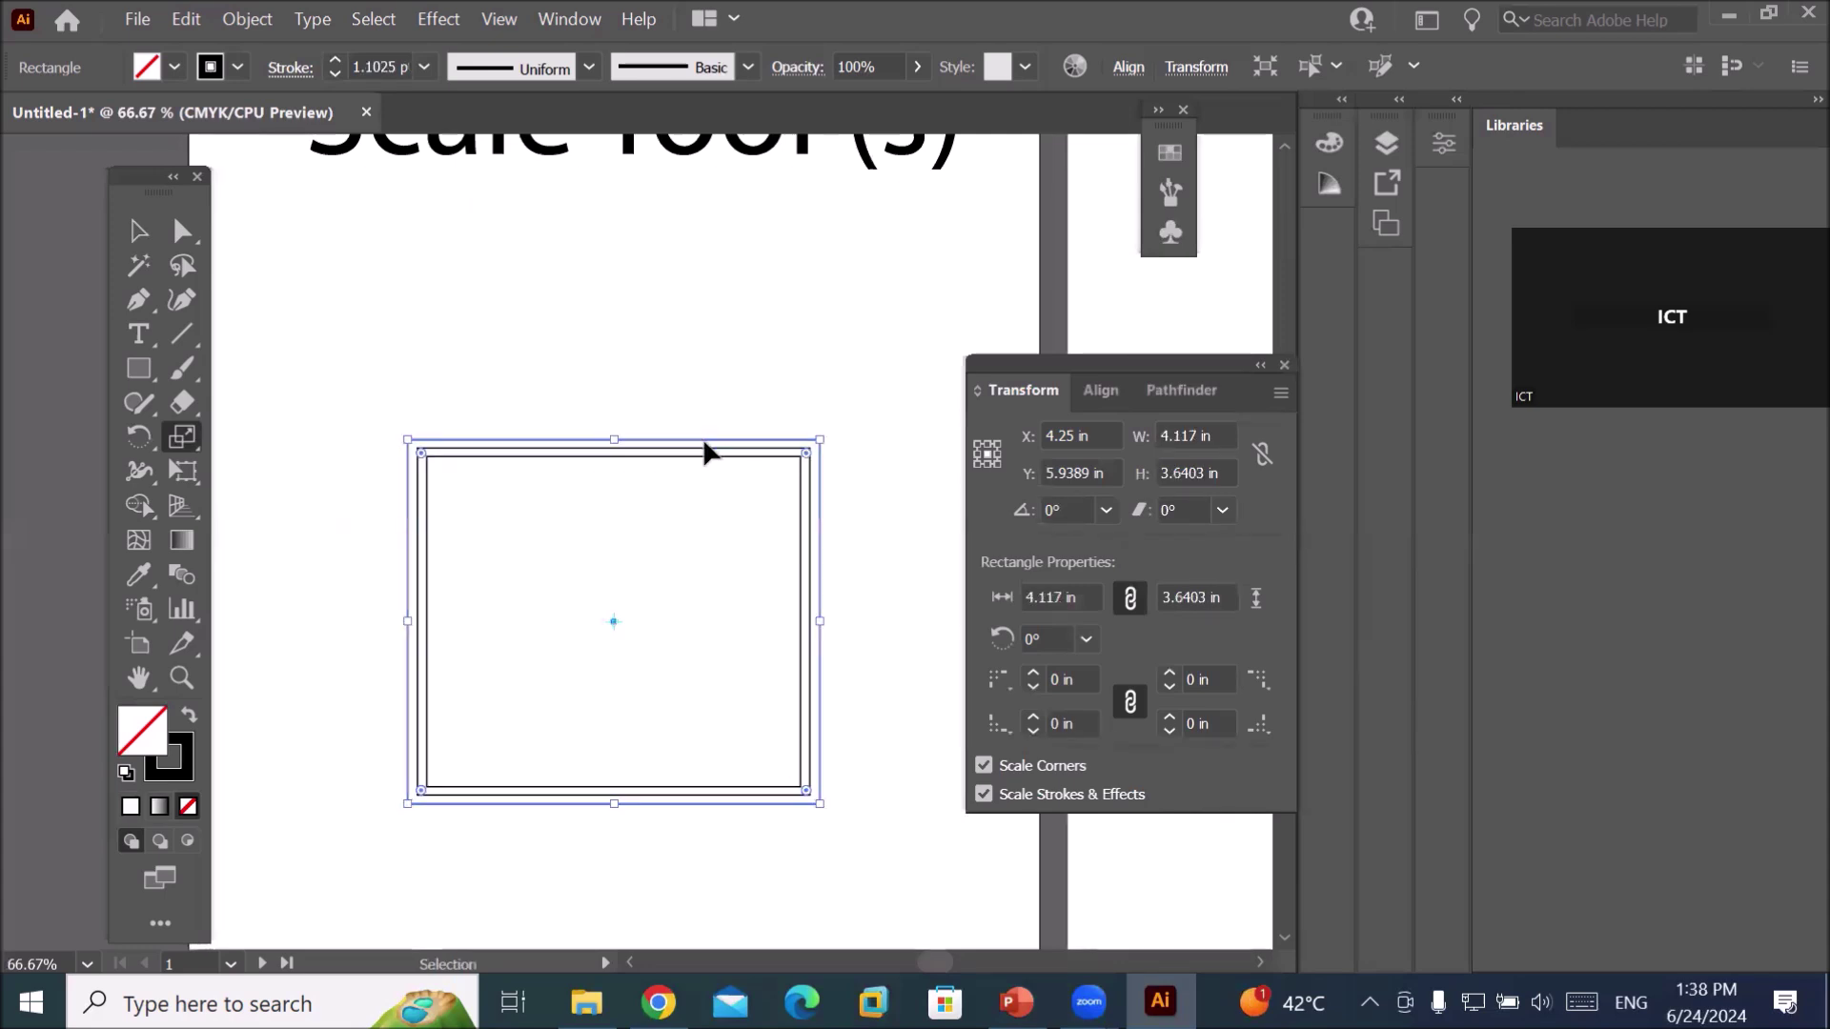
key("ctrl+d")
key("ctrl+d")
key("ctrl+d")
key("ctrl+d")
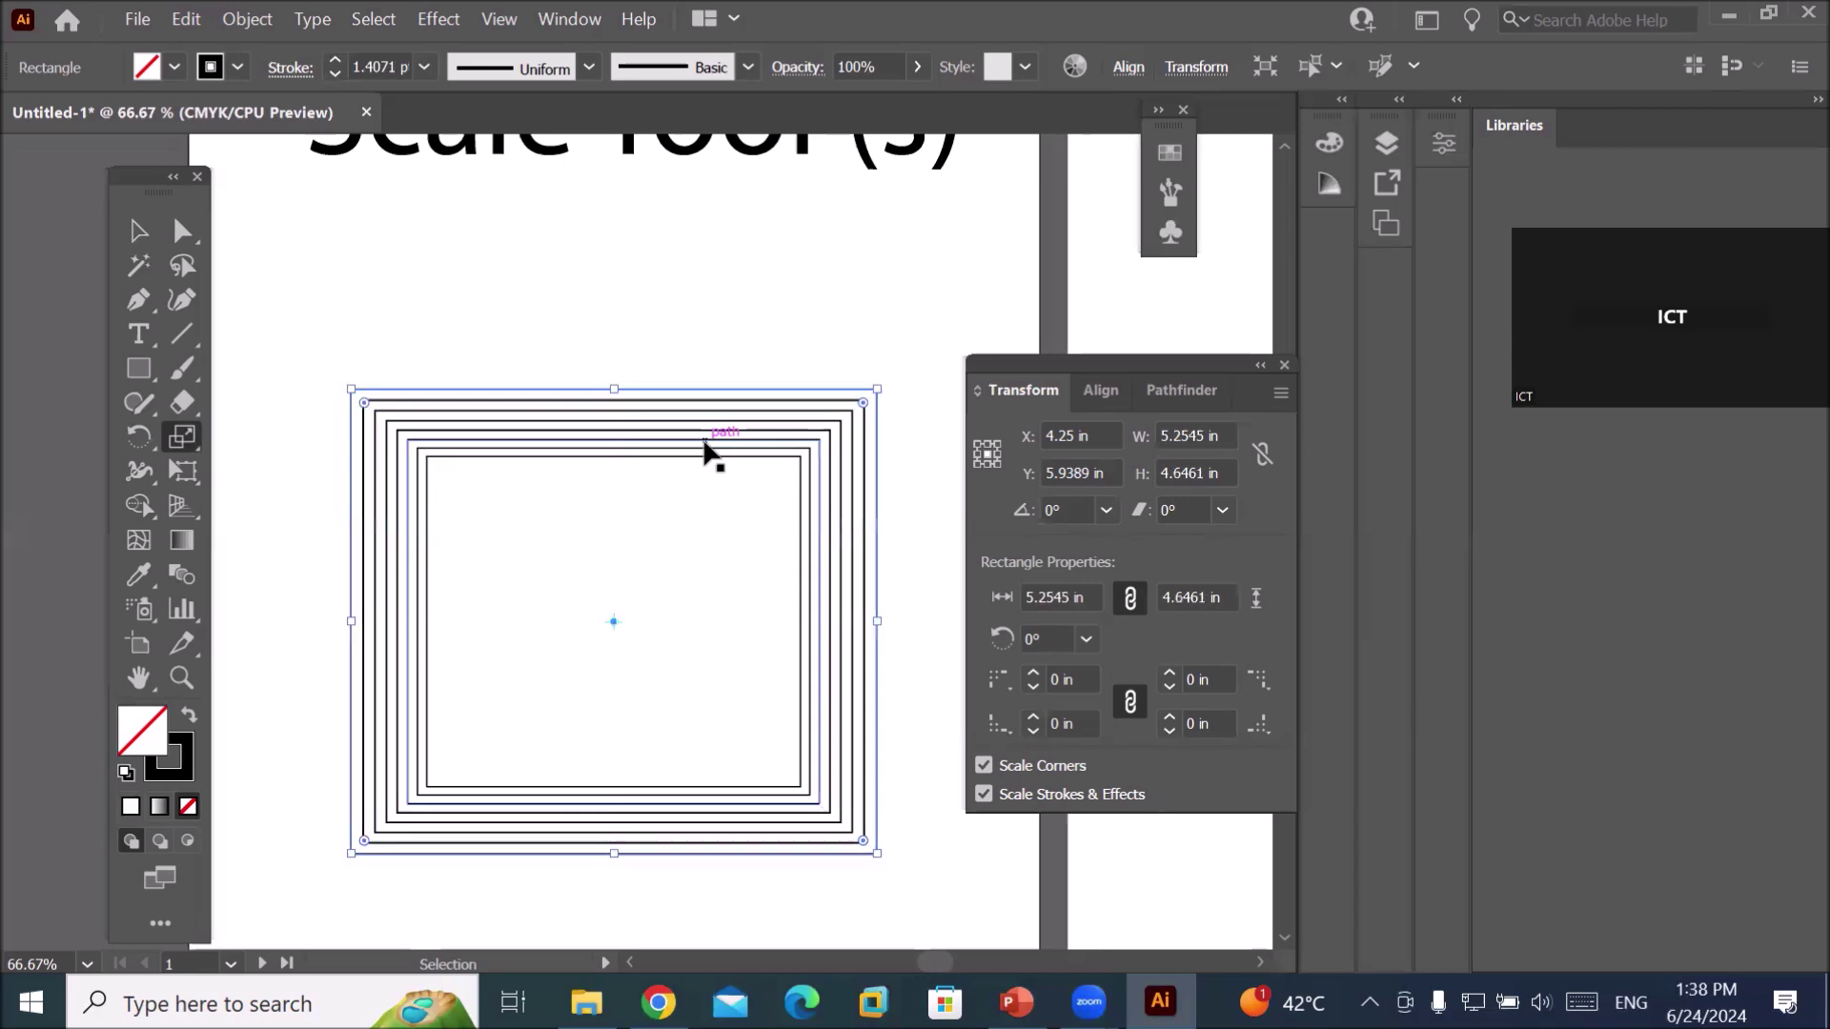
key("ctrl+d")
key("ctrl+d")
key("ctrl+d")
key("ctrl+d")
key("ctrl+d")
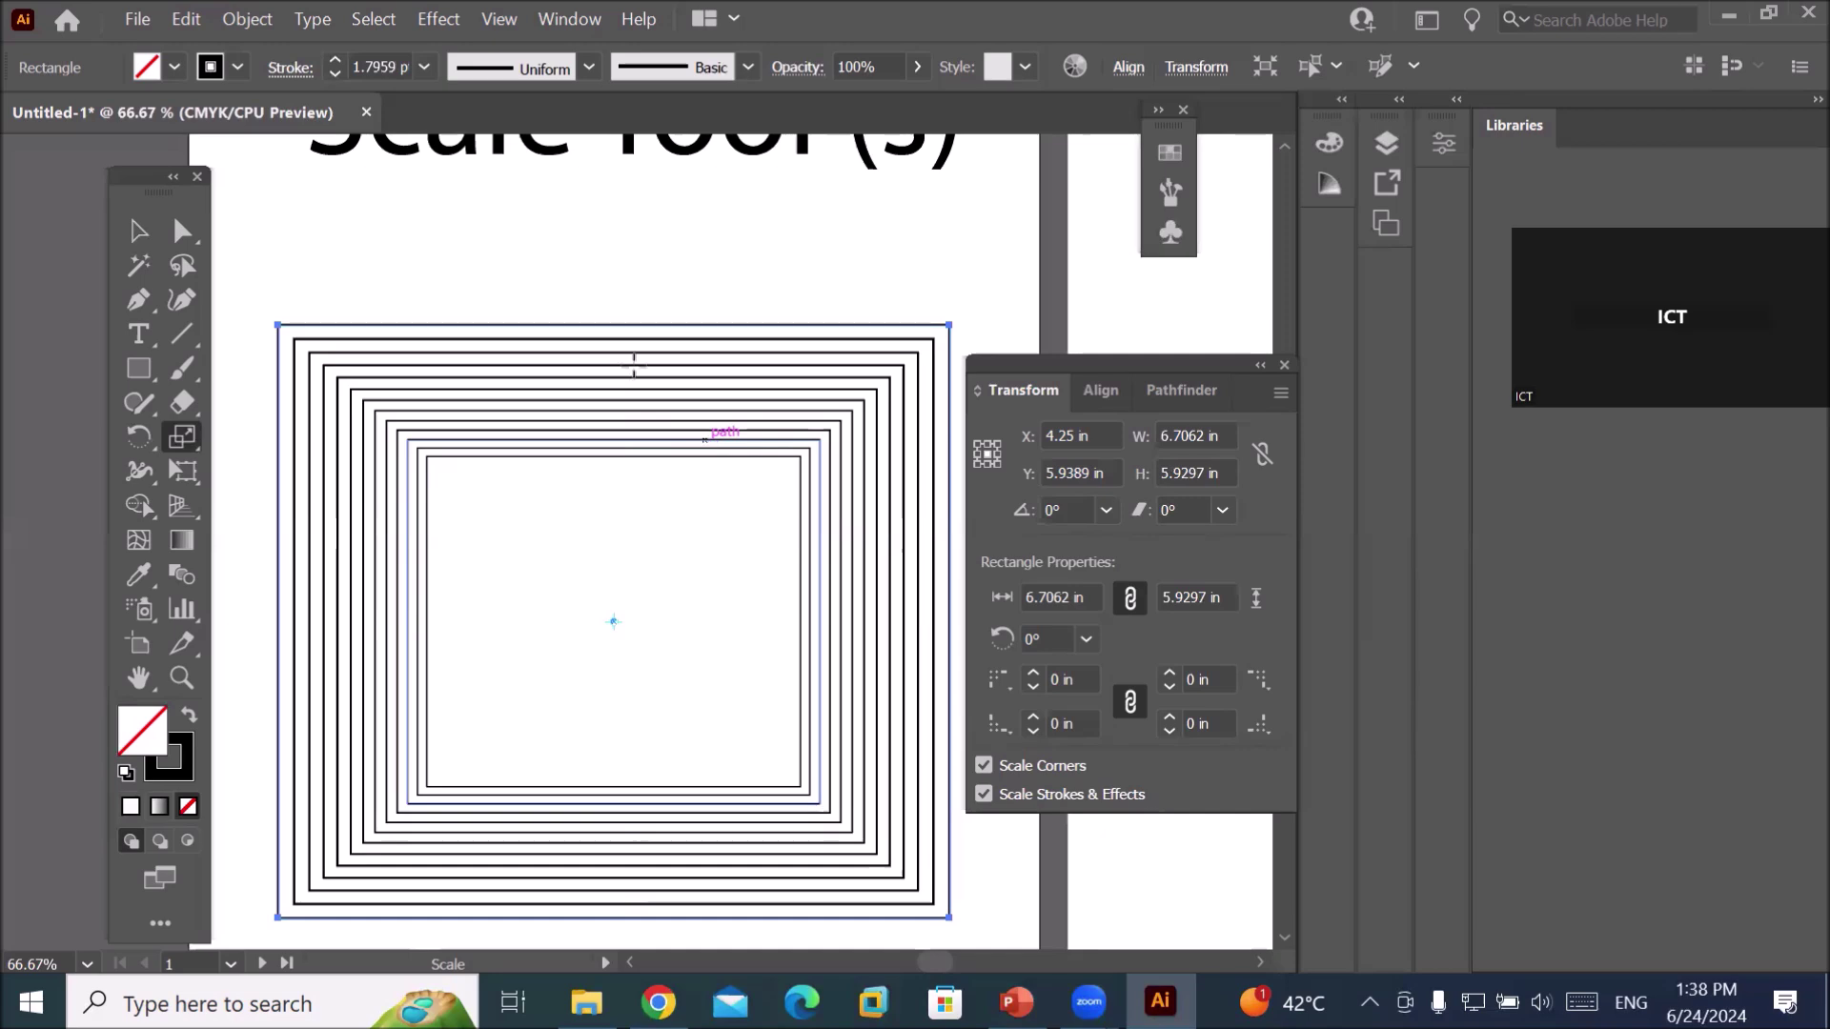
left_click(399, 67)
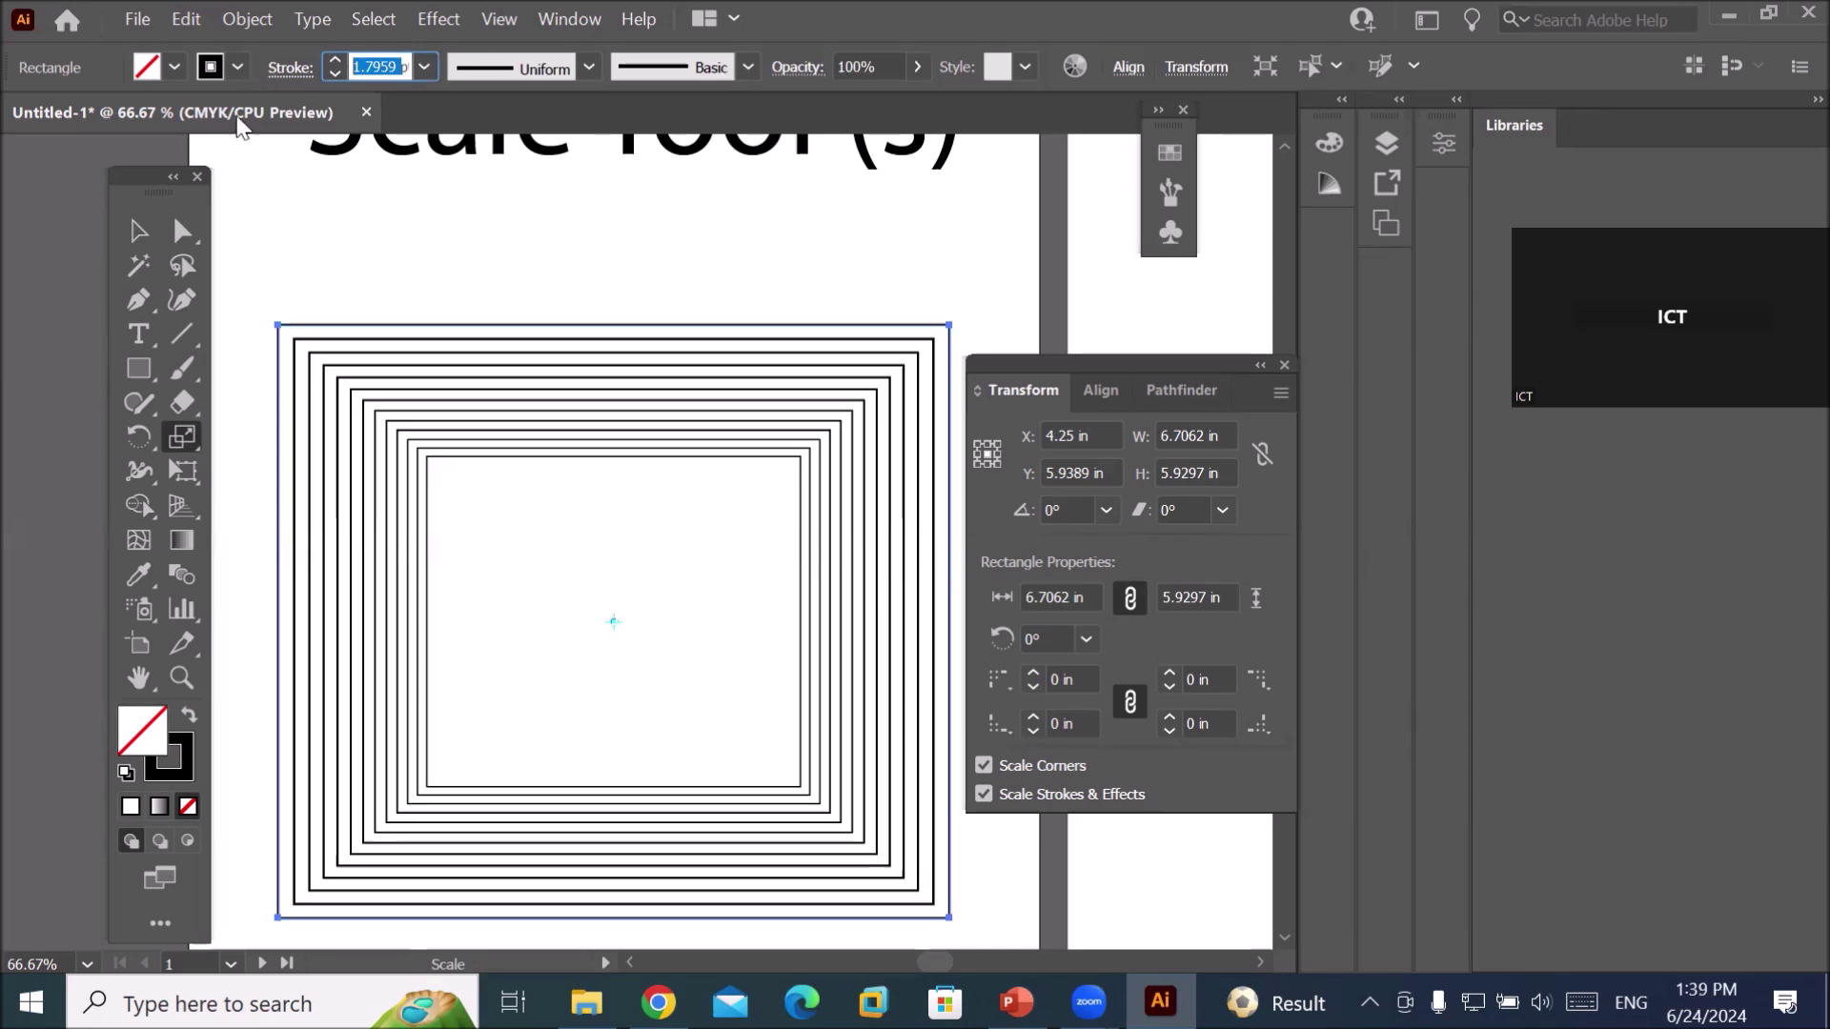
Duplicate the "Scale Tool (s)" title from the first artboard onto the top of the second artboard.
scroll(426, 357, "down", 2, "alt")
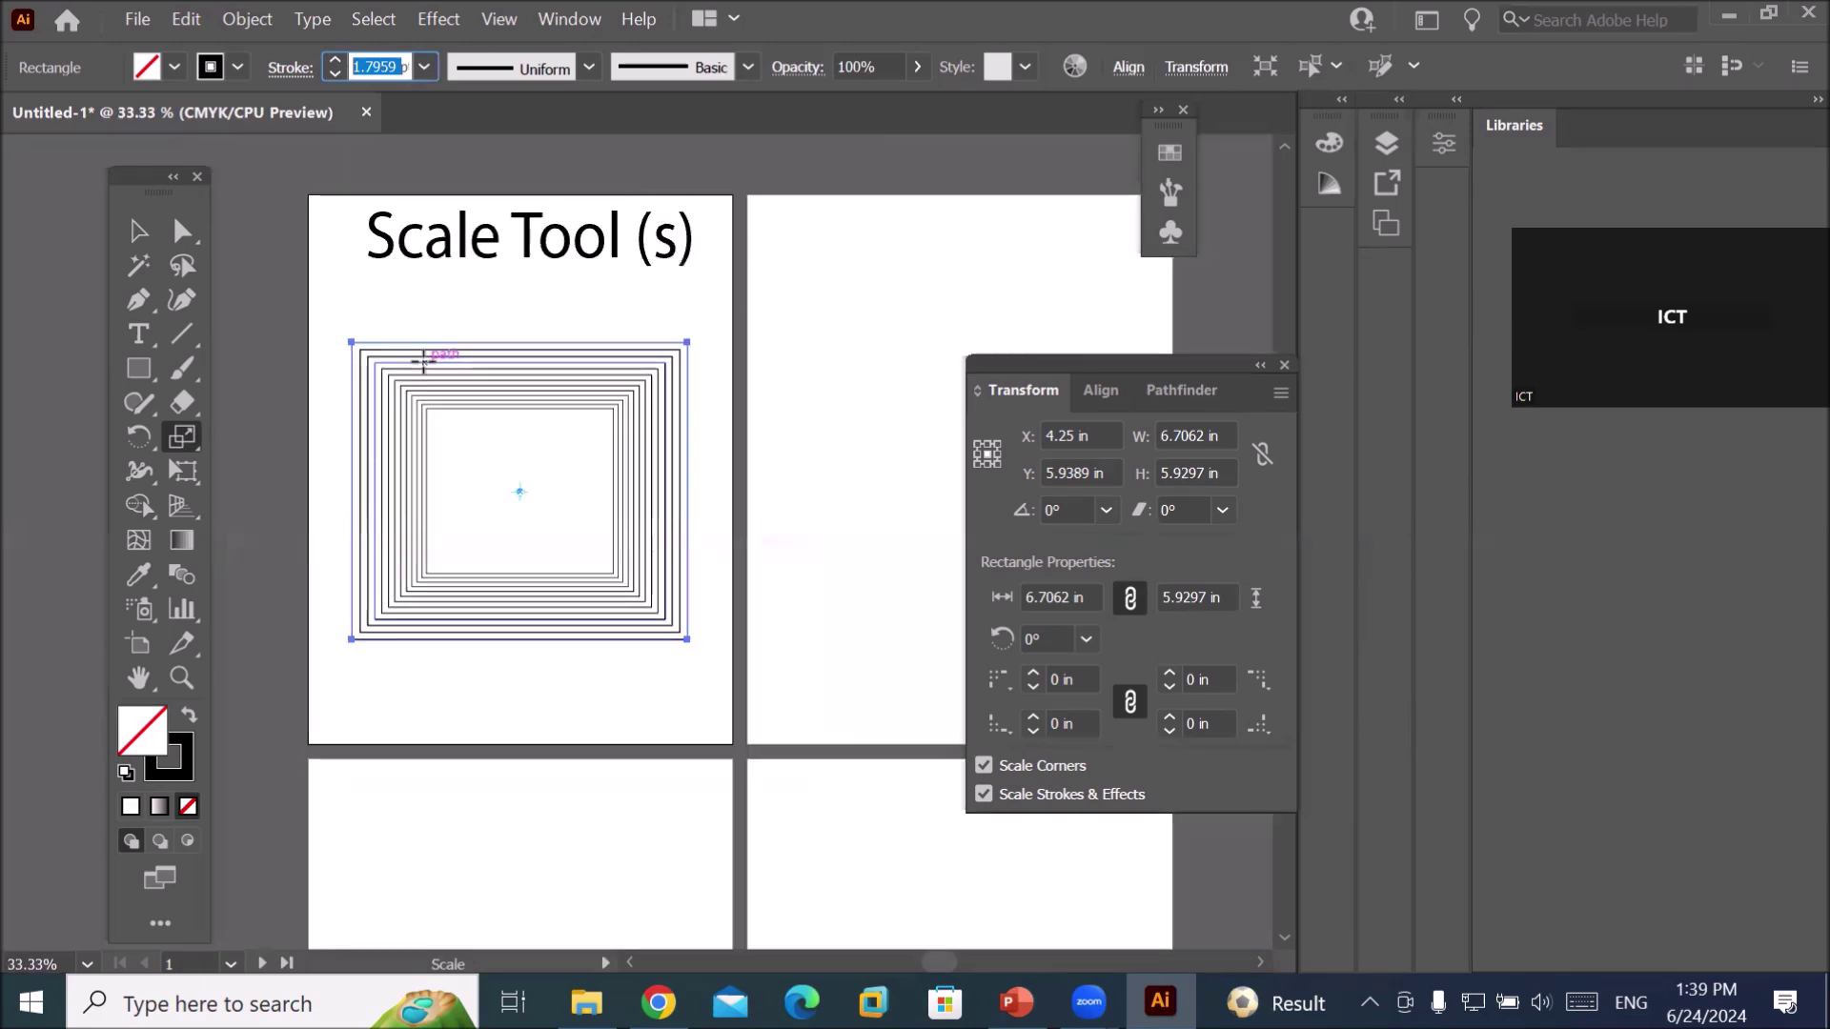
scroll(426, 357, "down", 1, "alt")
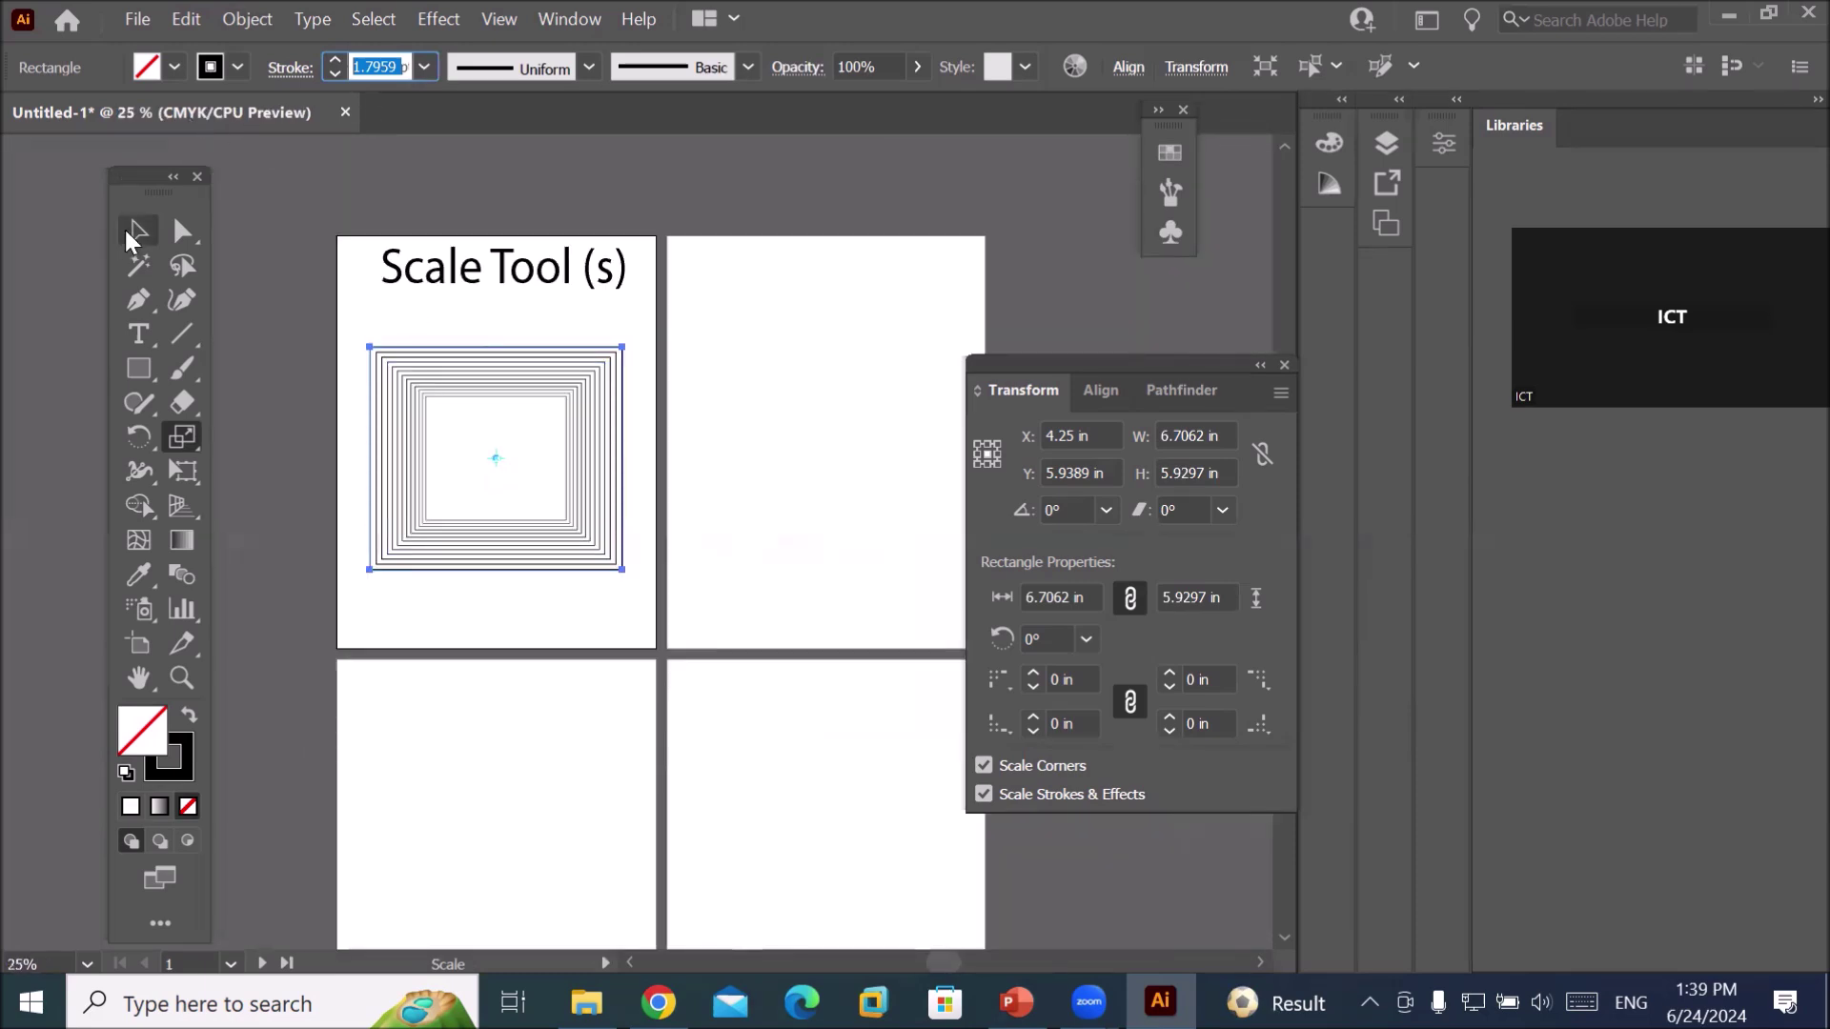
left_click(135, 234)
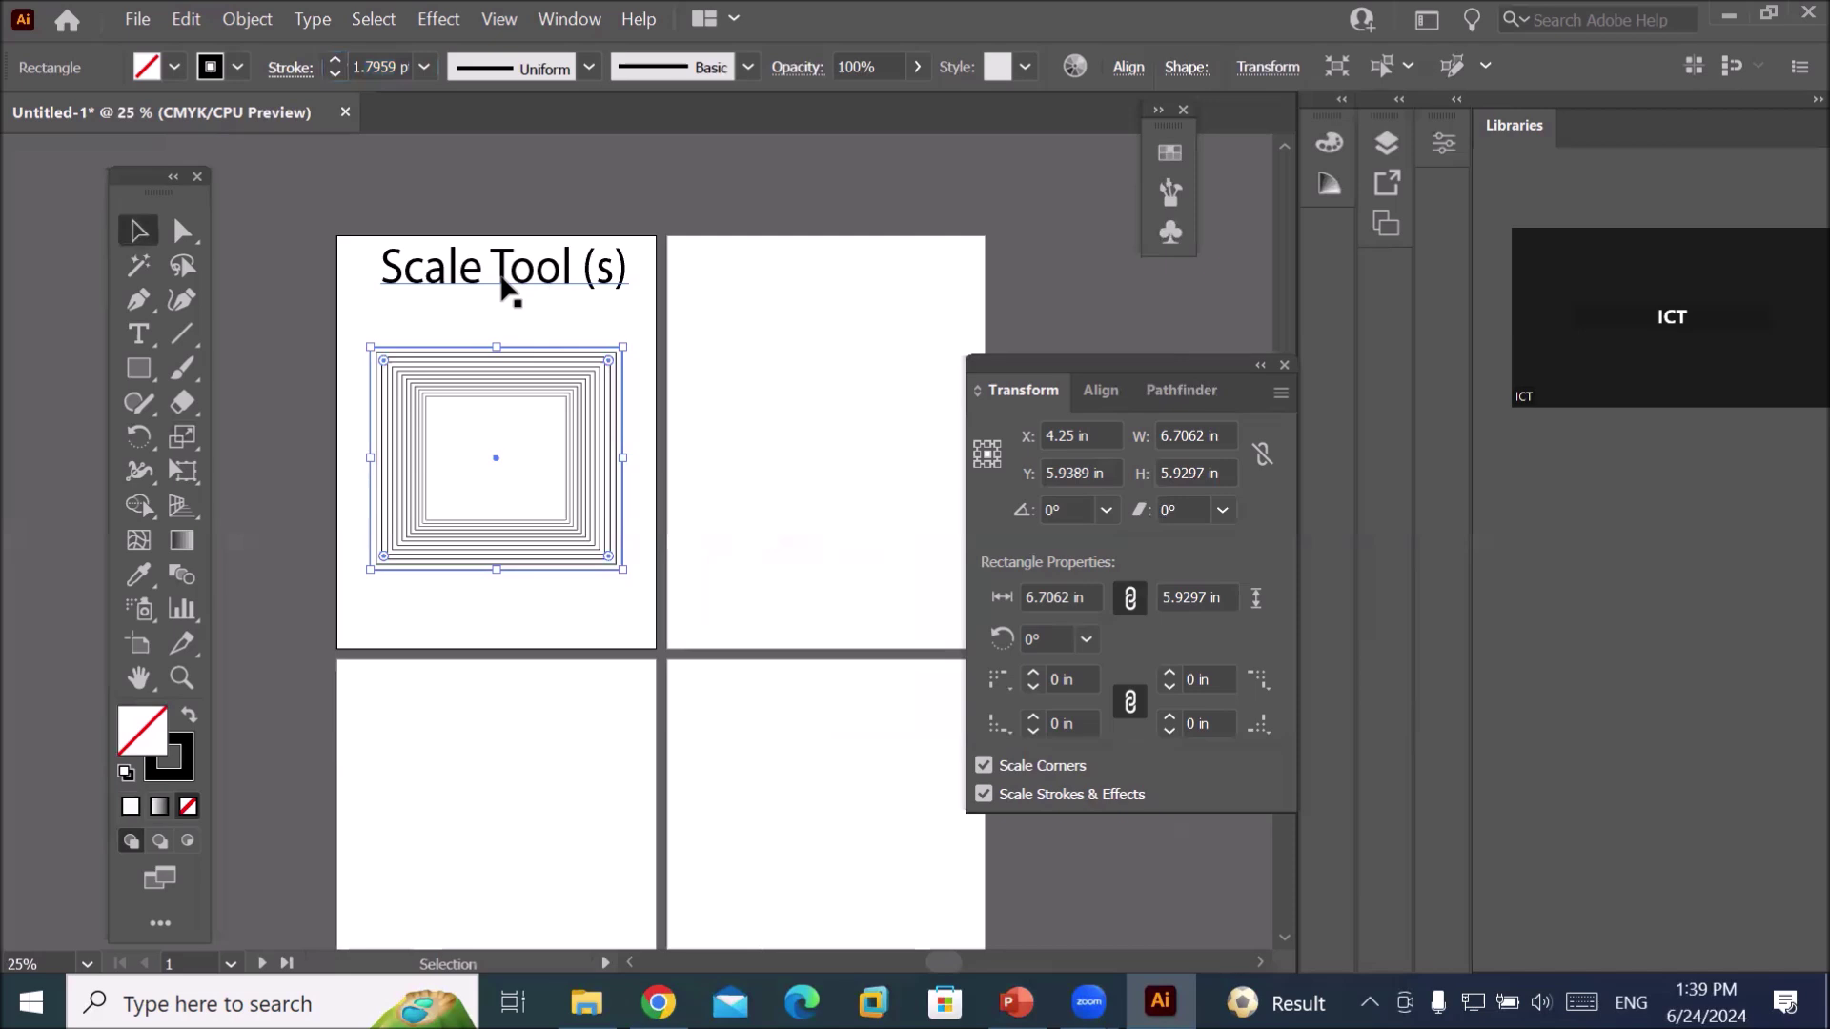
double_click(502, 277)
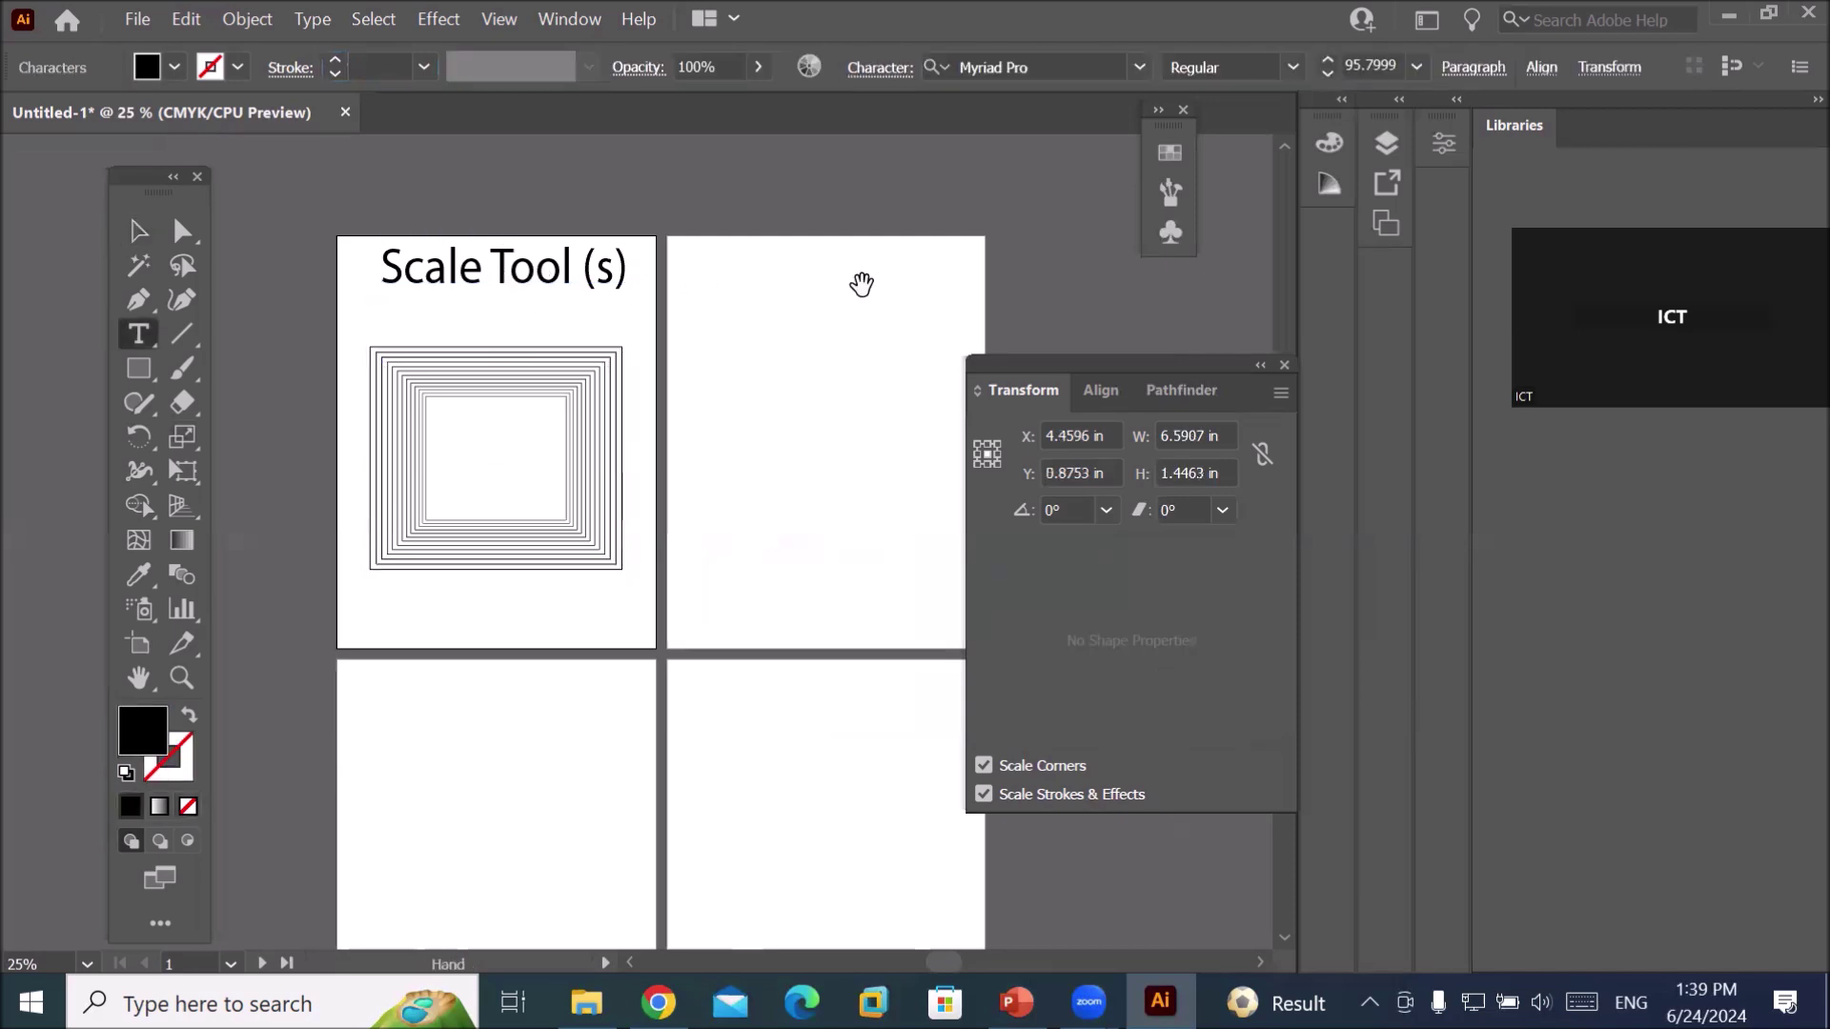
left_click(138, 231)
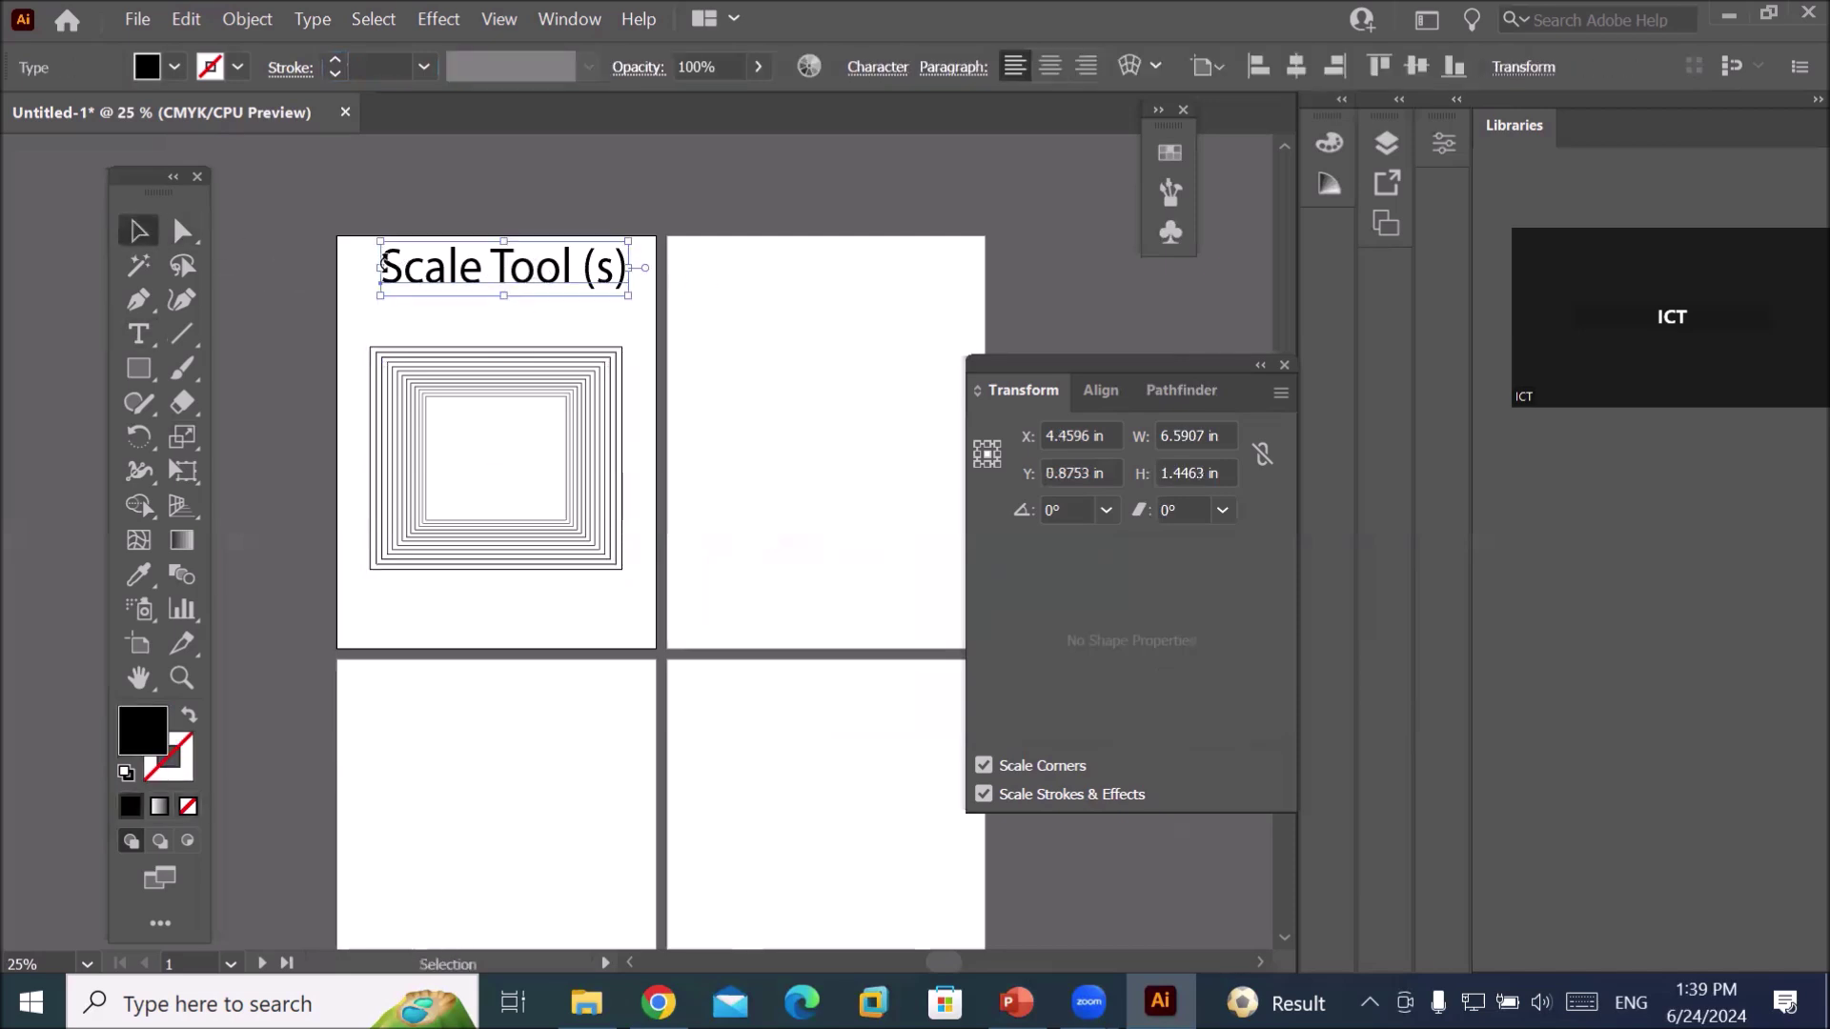
left_click_drag(503, 279, 839, 269)
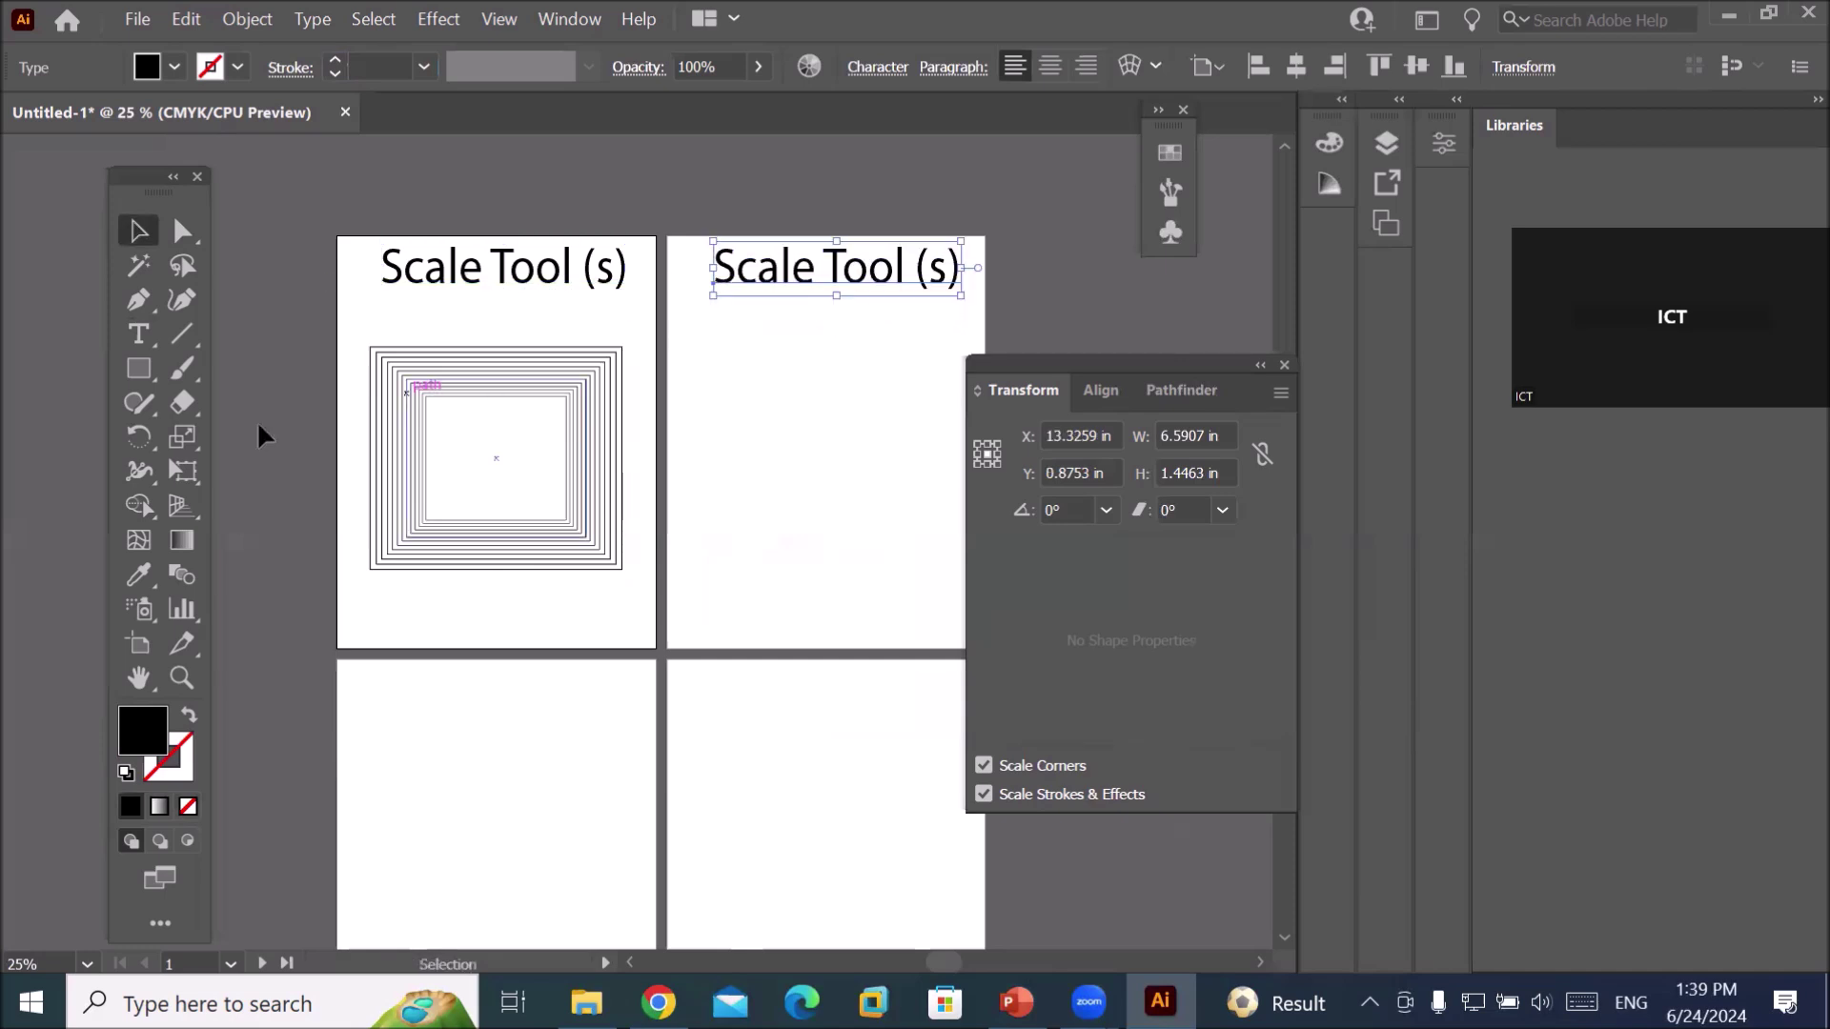
Draw a circle about 3.49 in in diameter below the second artboard's title, with the default white fill and 1 pt black stroke.
left_click_drag(143, 362, 278, 436)
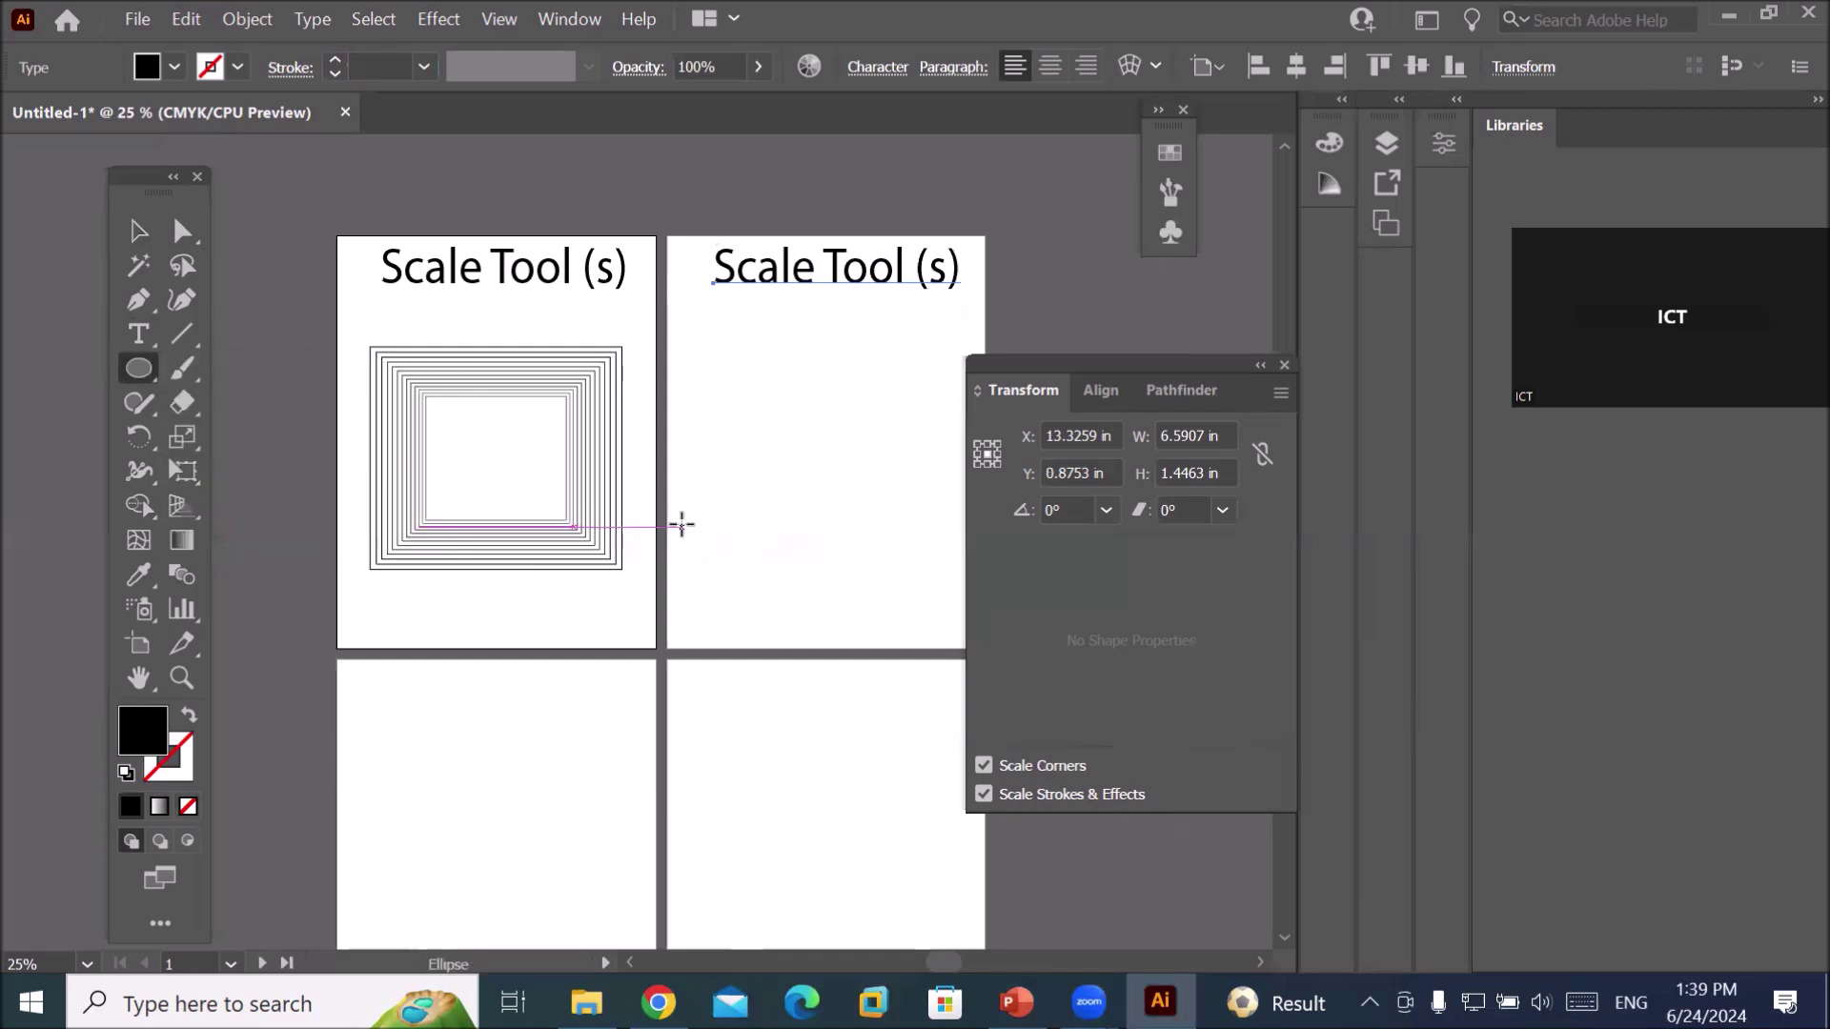
left_click_drag(771, 482, 499, 502)
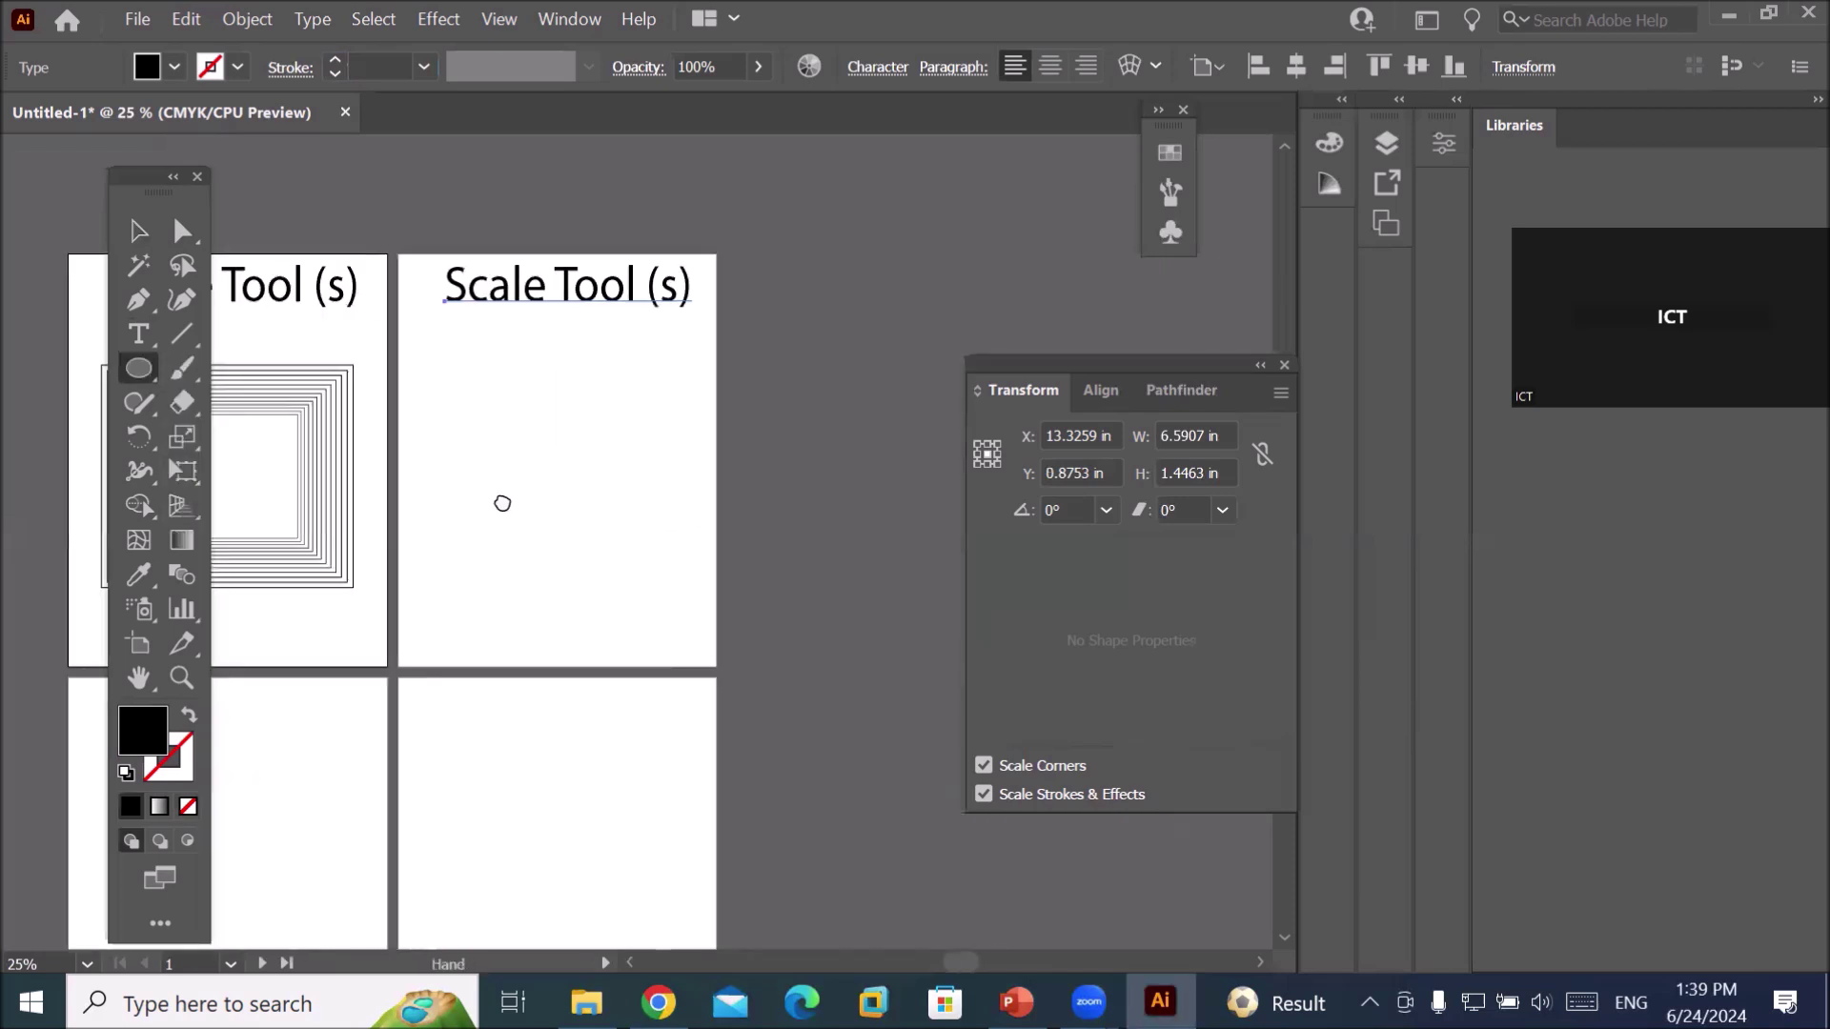
left_click_drag(454, 382, 584, 514)
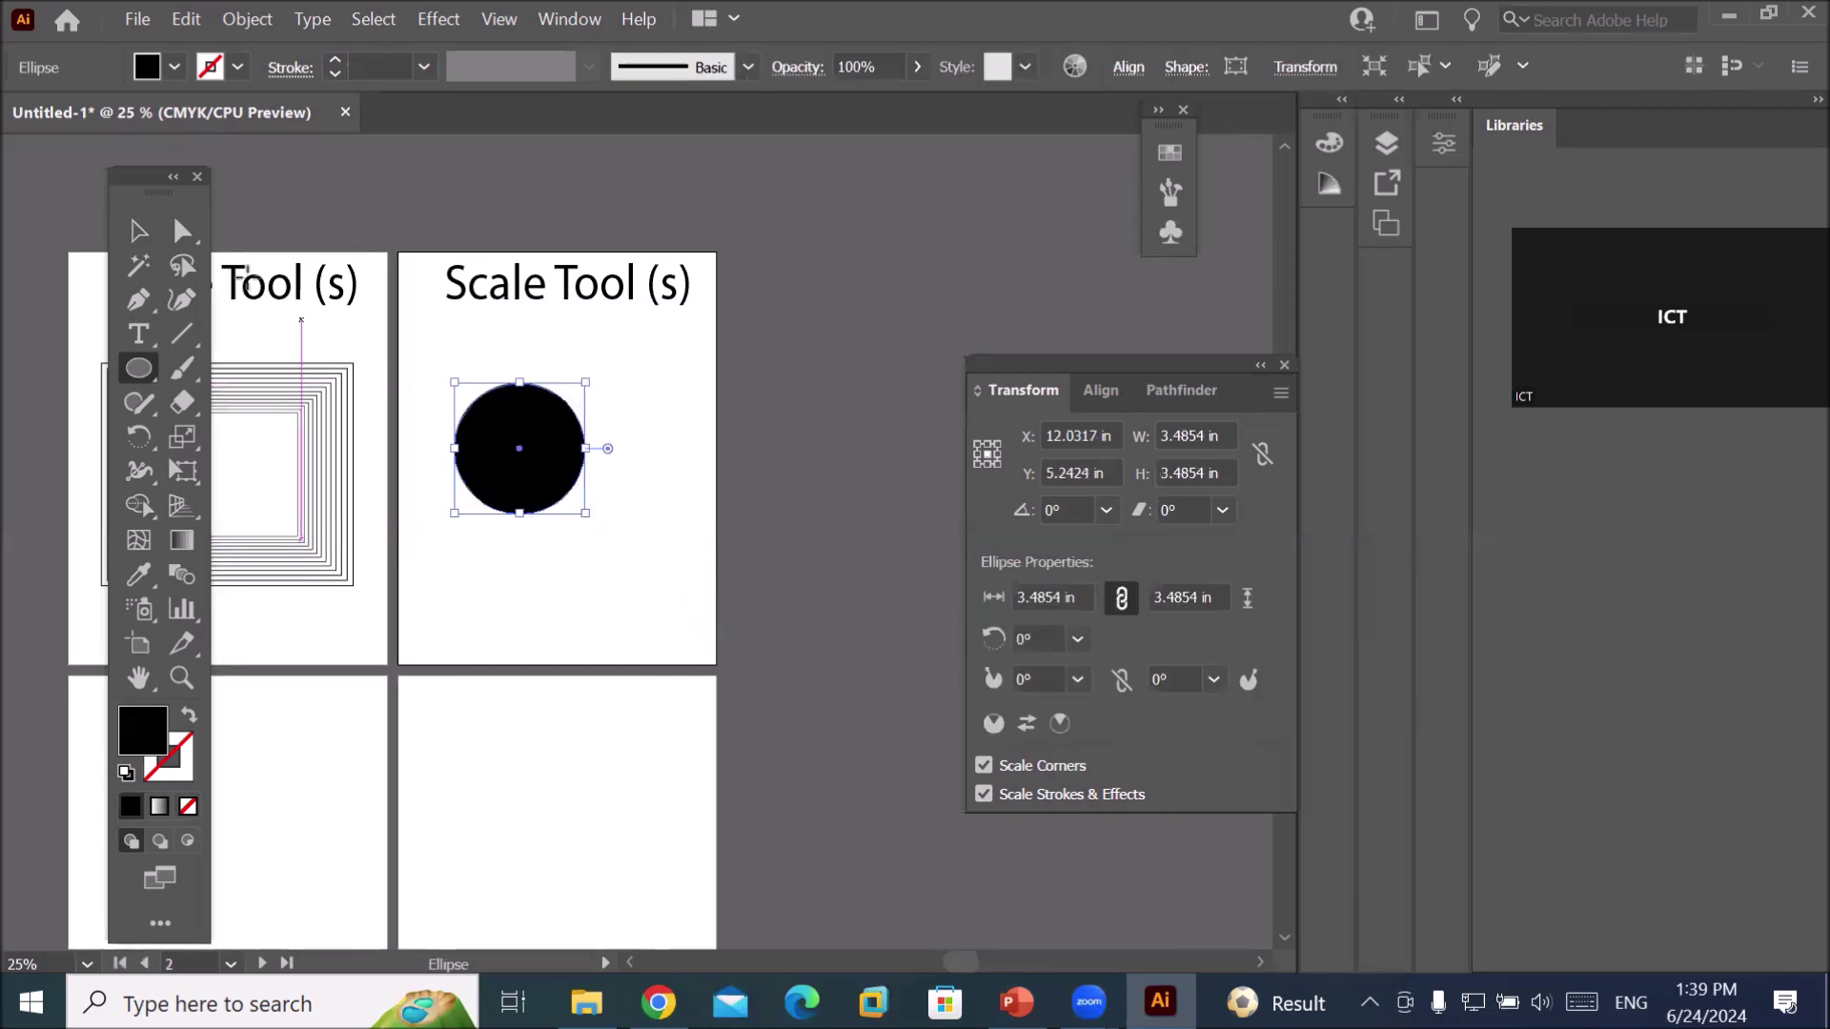
left_click(124, 772)
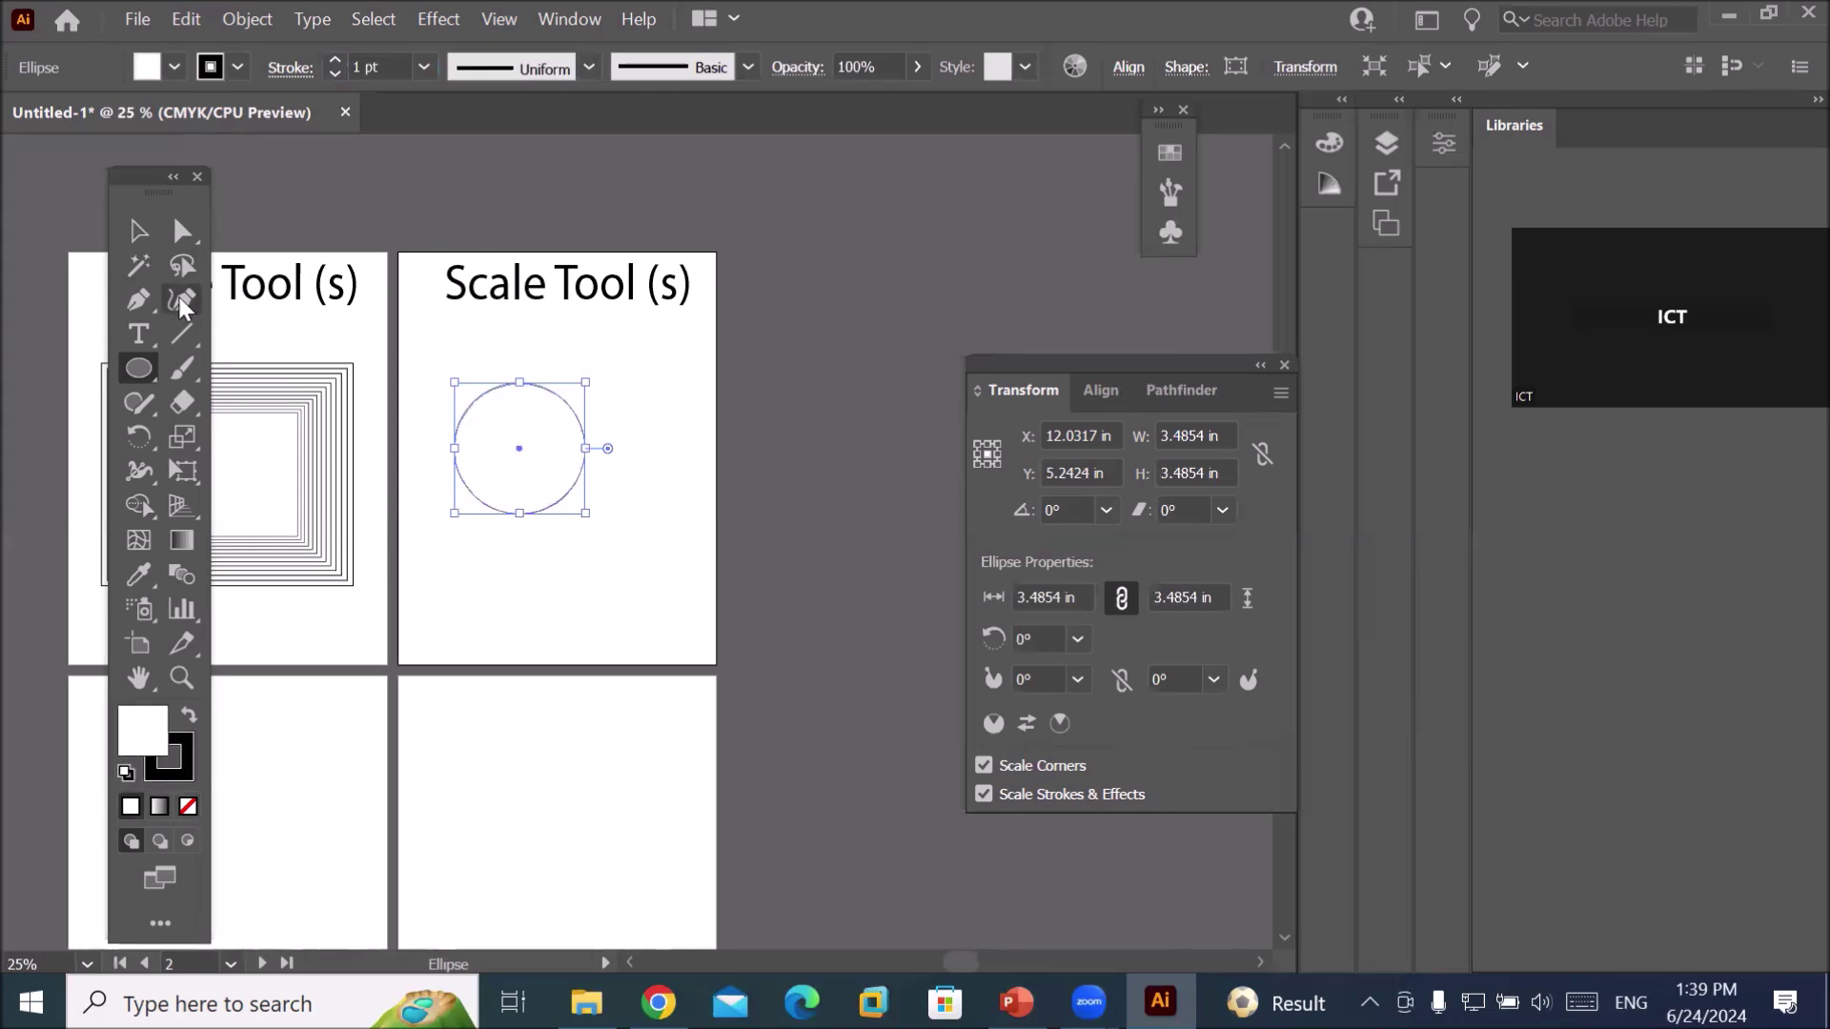
Move the circle toward the lower right of the second artboard, to about X 14.53 in, Y 7.24 in.
left_click(134, 231)
left_click_drag(495, 500, 582, 571)
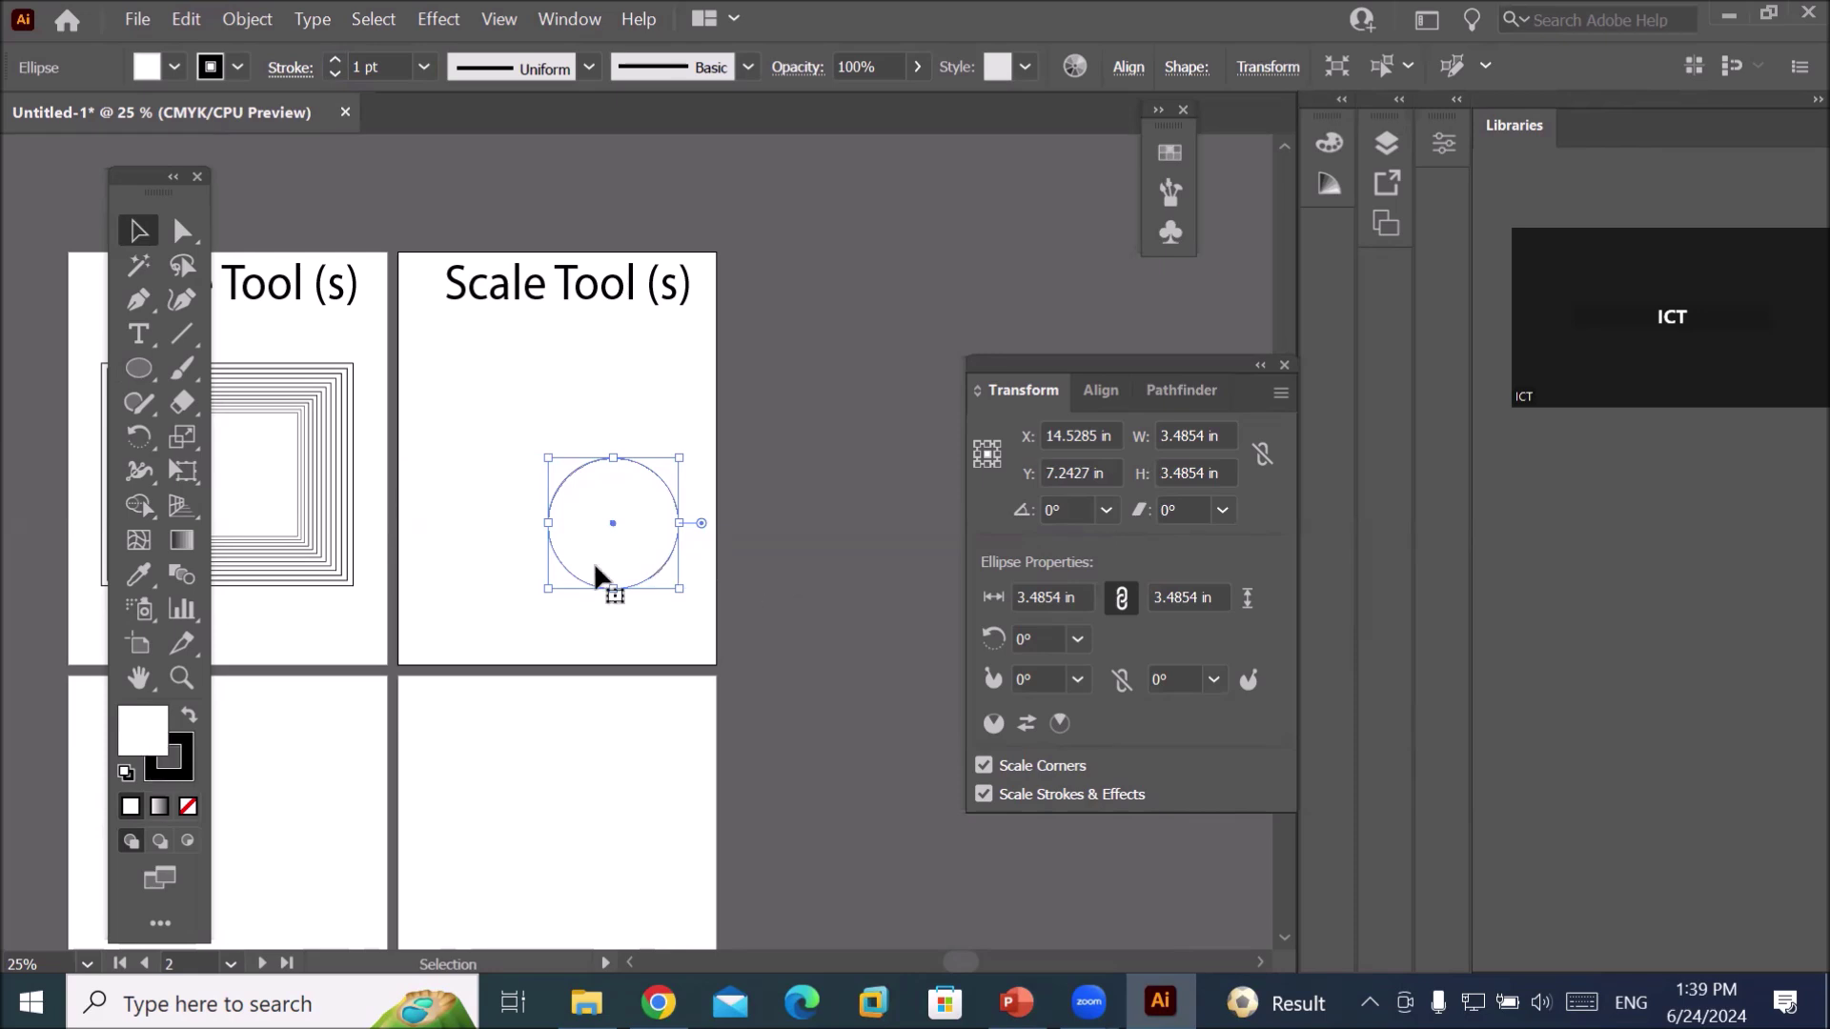
Copy the circle at 100% uniform scale about its bottom anchor, with Scale Strokes & Effects turned off.
left_click(183, 441)
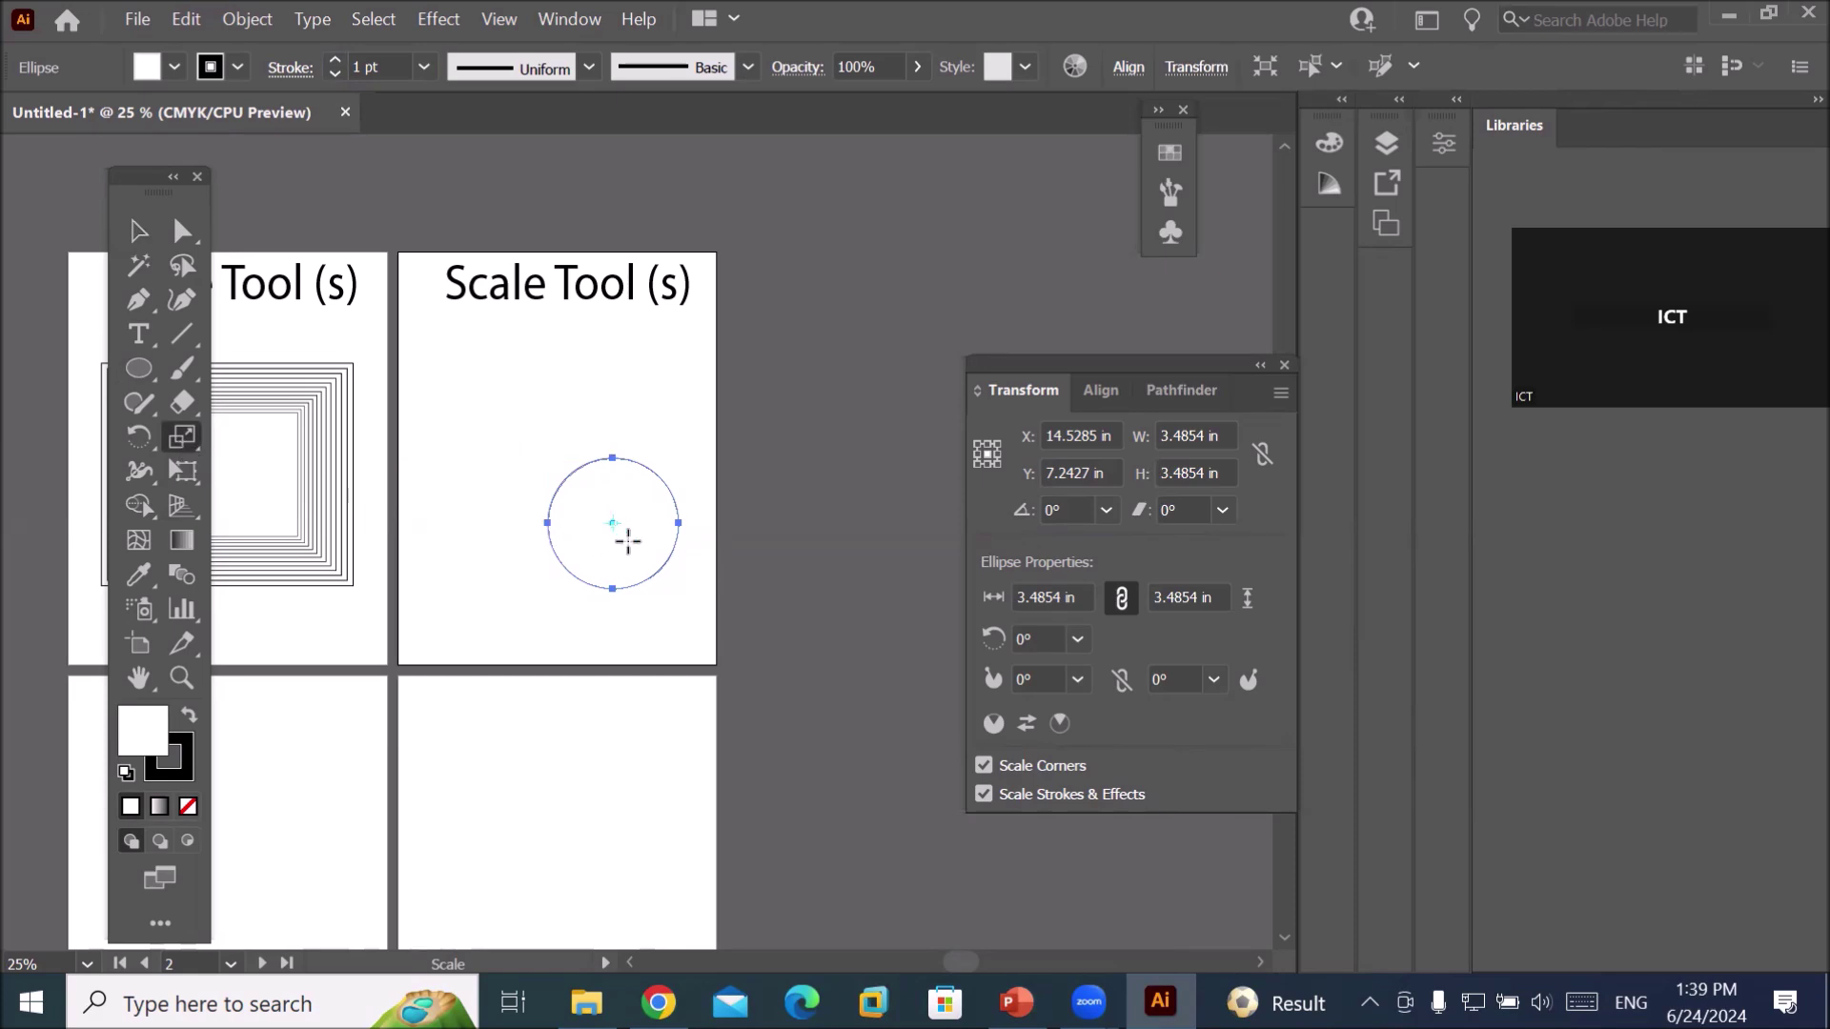
scroll(628, 542, "up", 1)
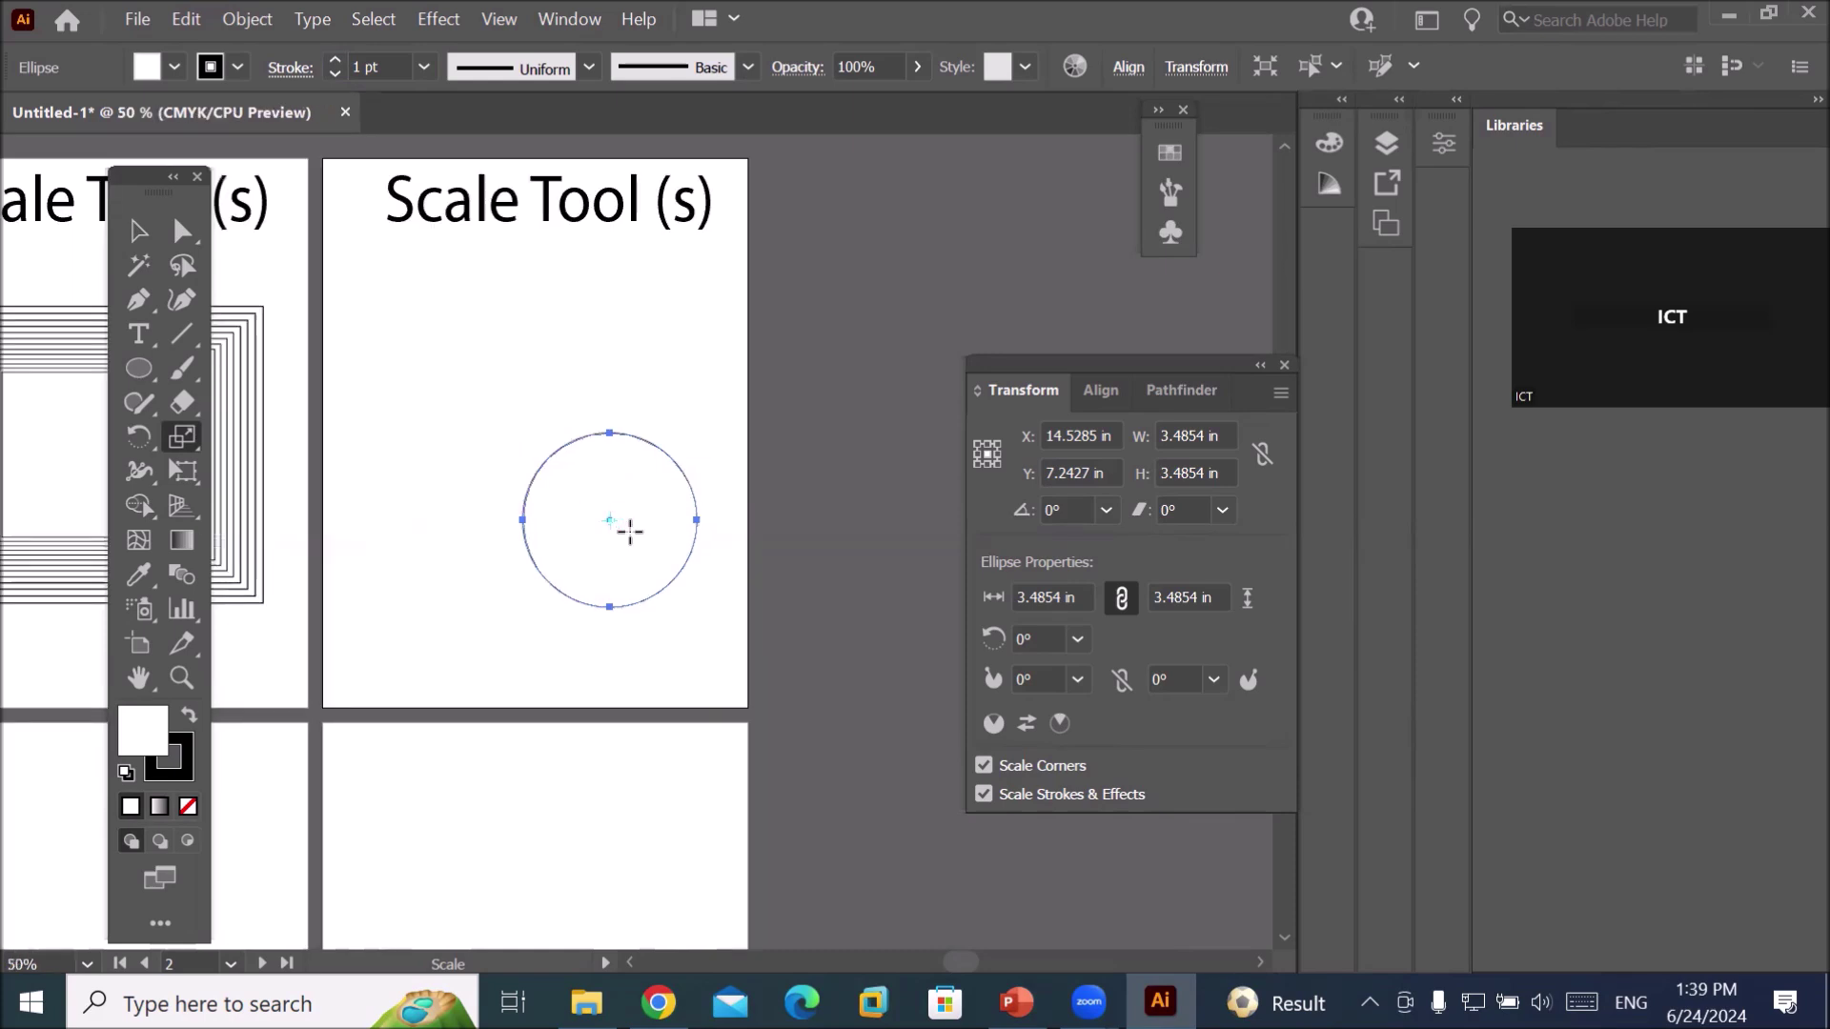
scroll(621, 536, "up", 1)
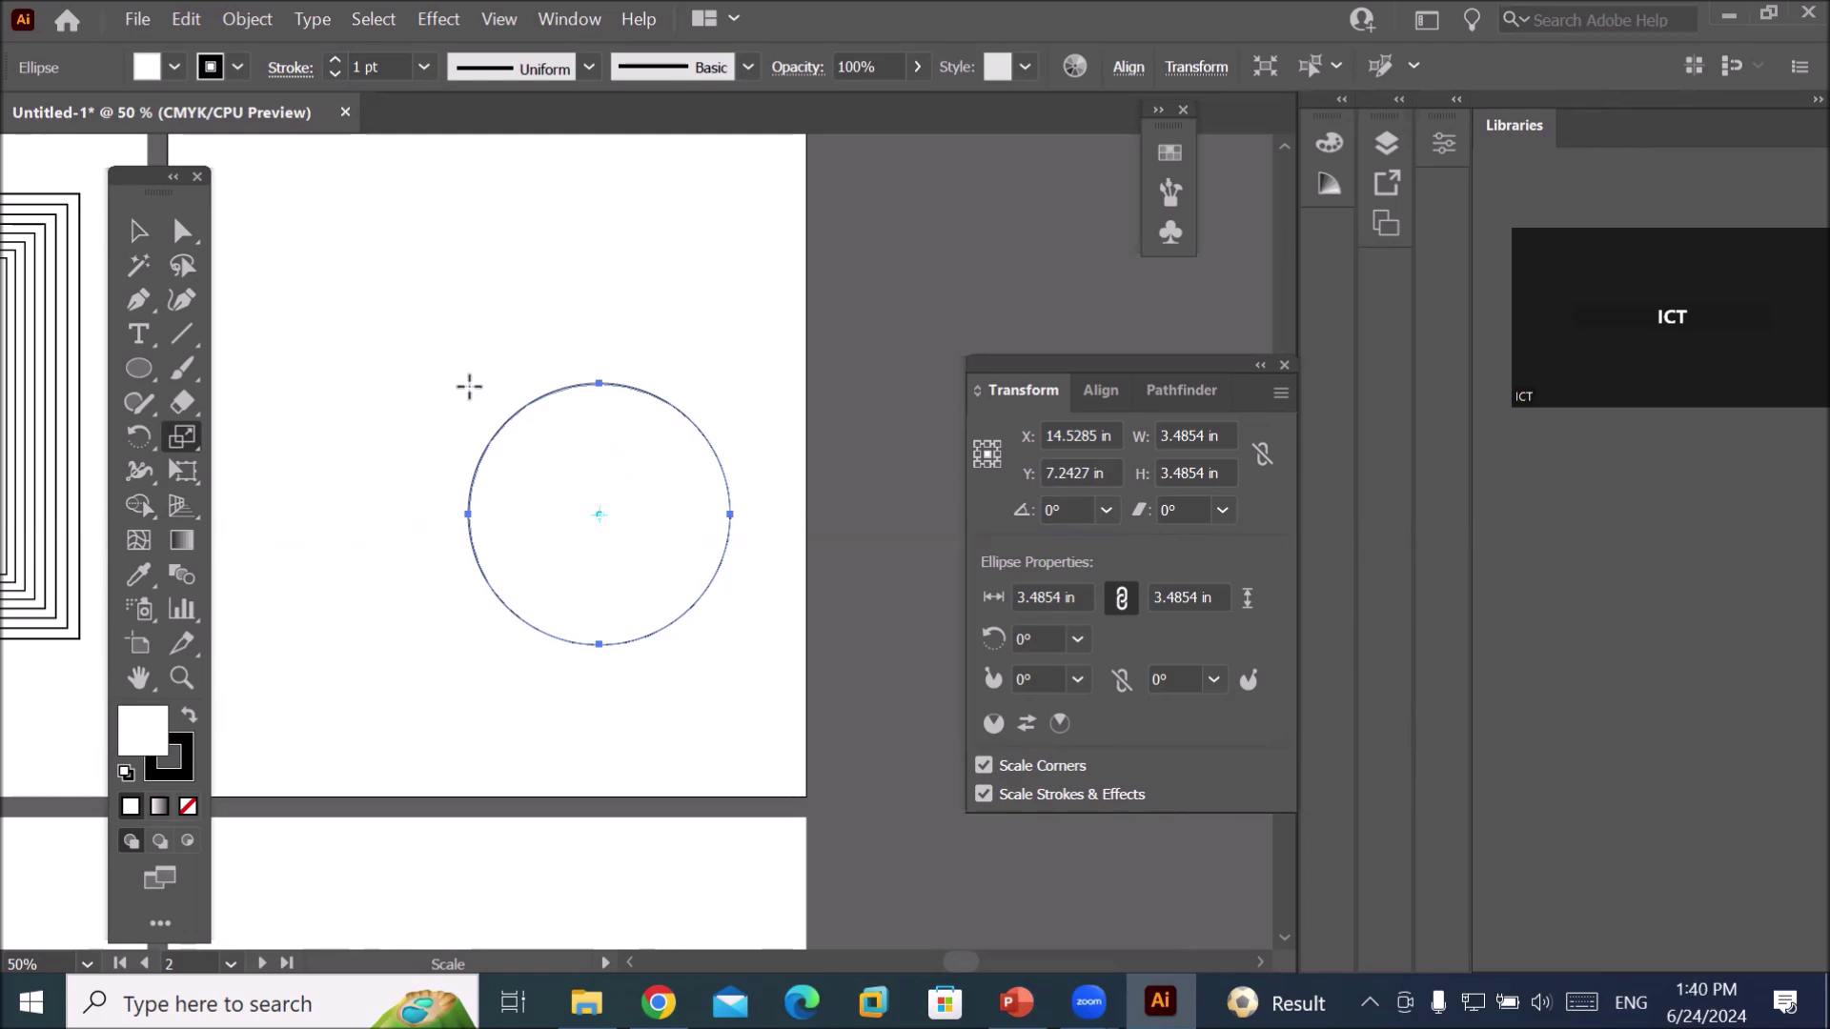
left_click(599, 644, "alt")
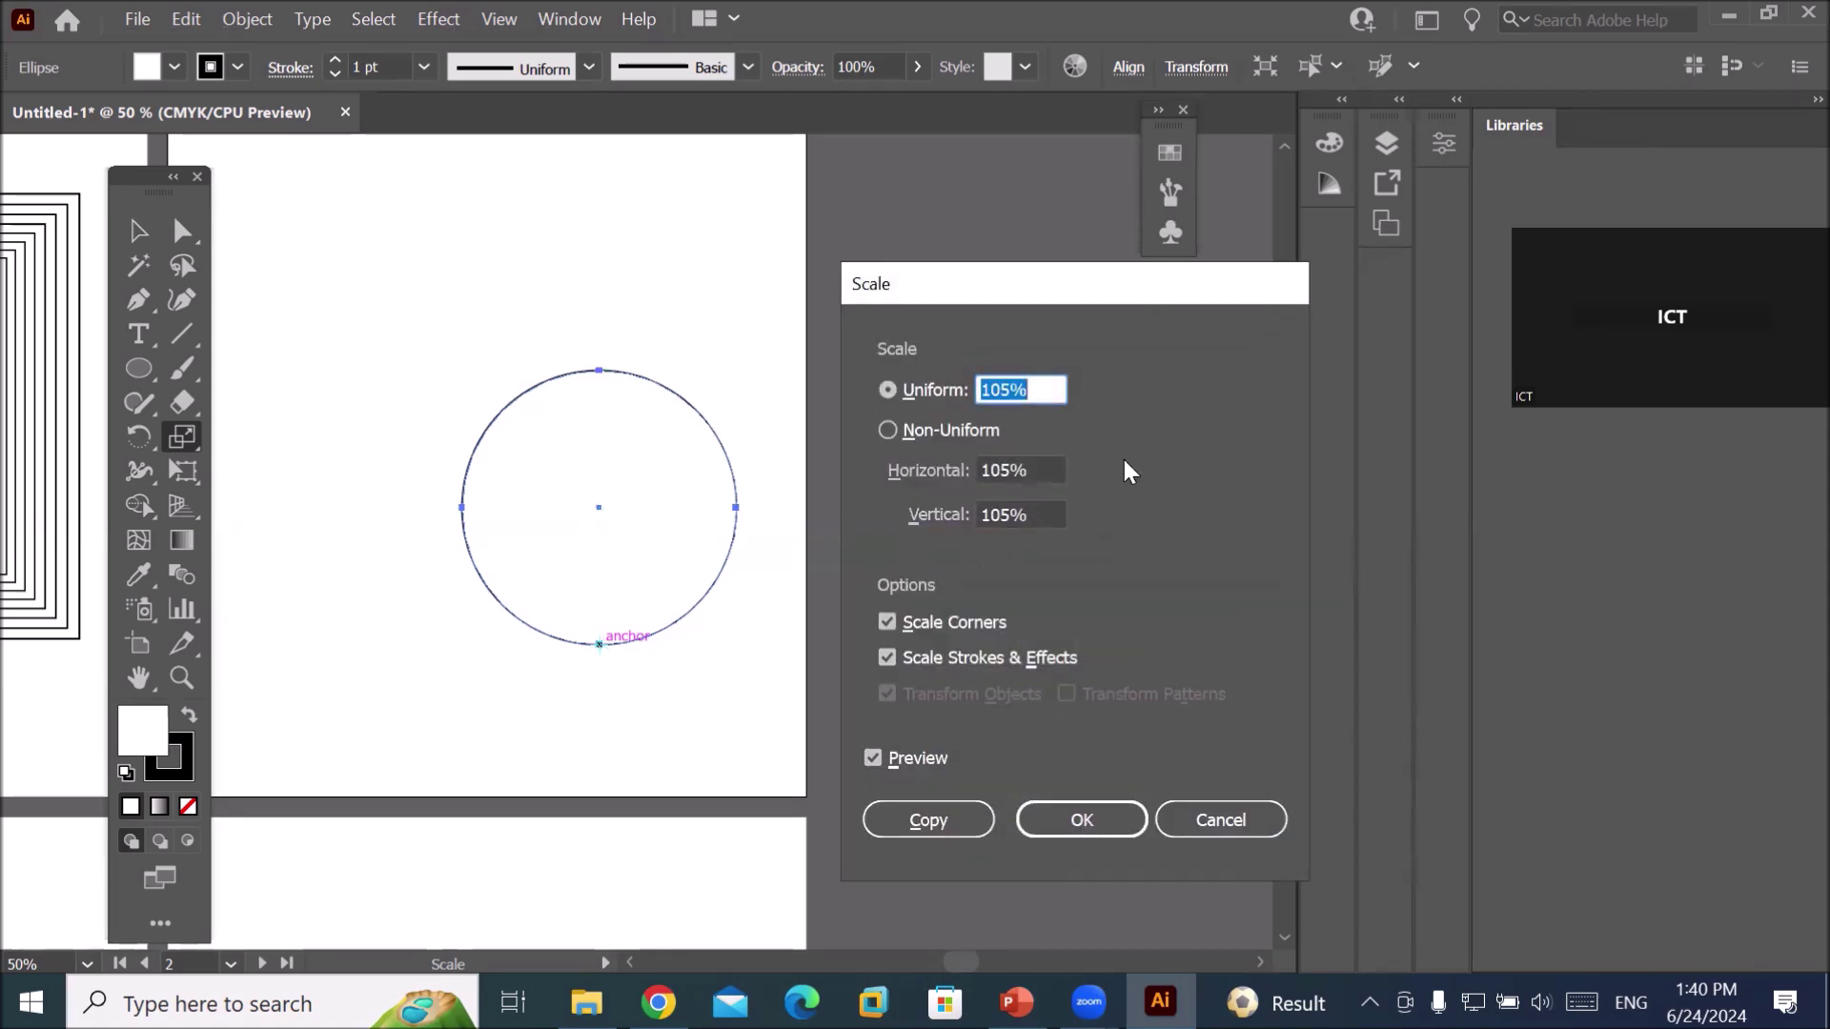
left_click(1039, 386)
key("Down")
key("Down")
key("Down")
key("Down")
key("Down")
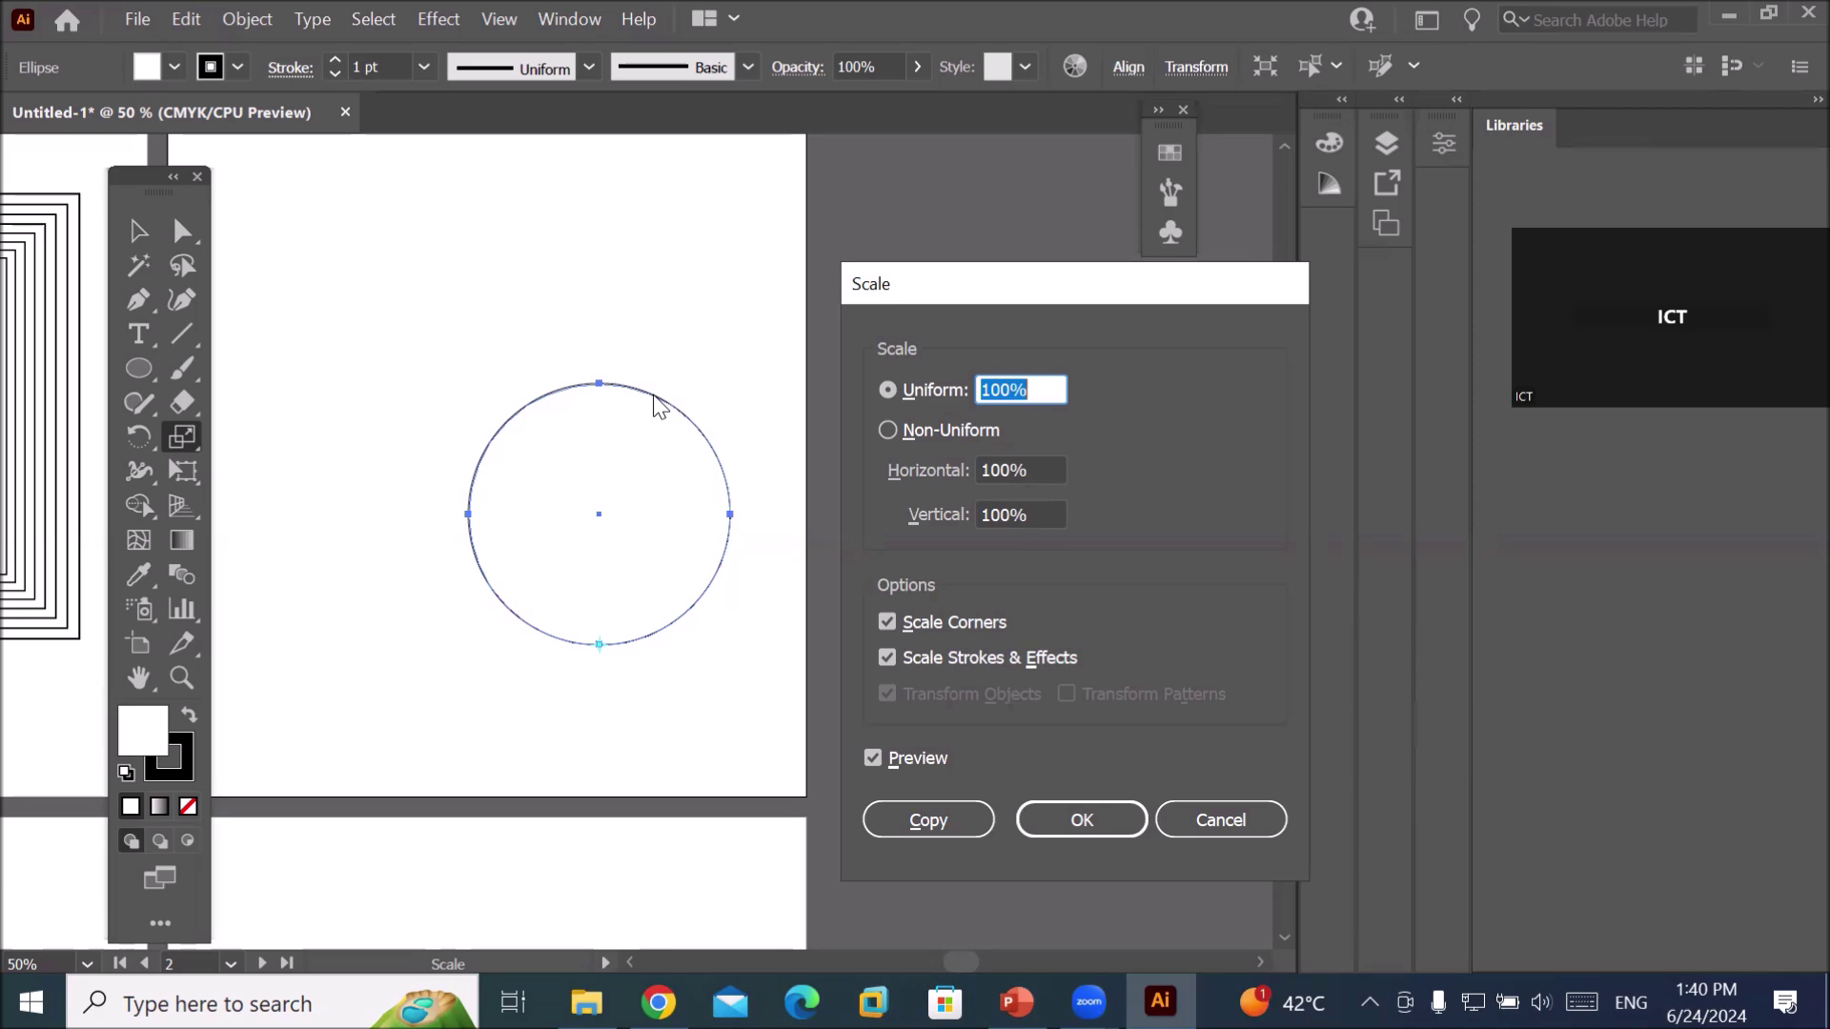
left_click(885, 658)
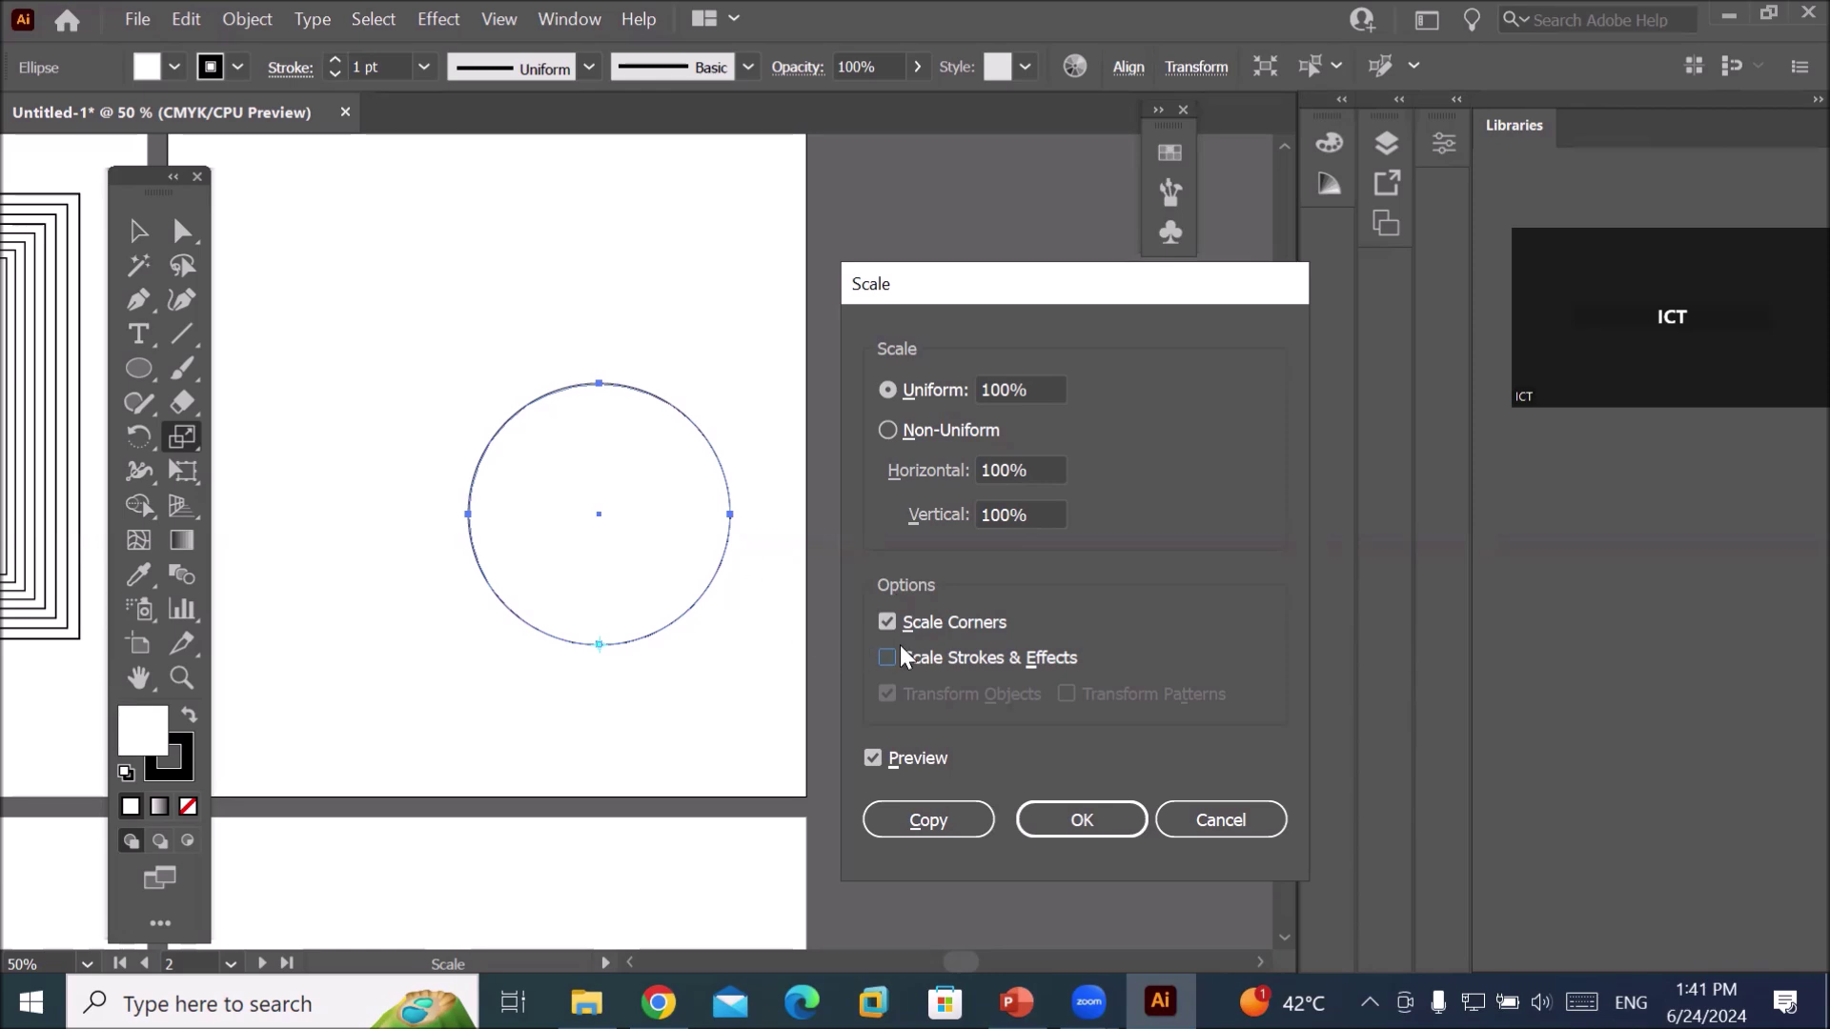
left_click(926, 820)
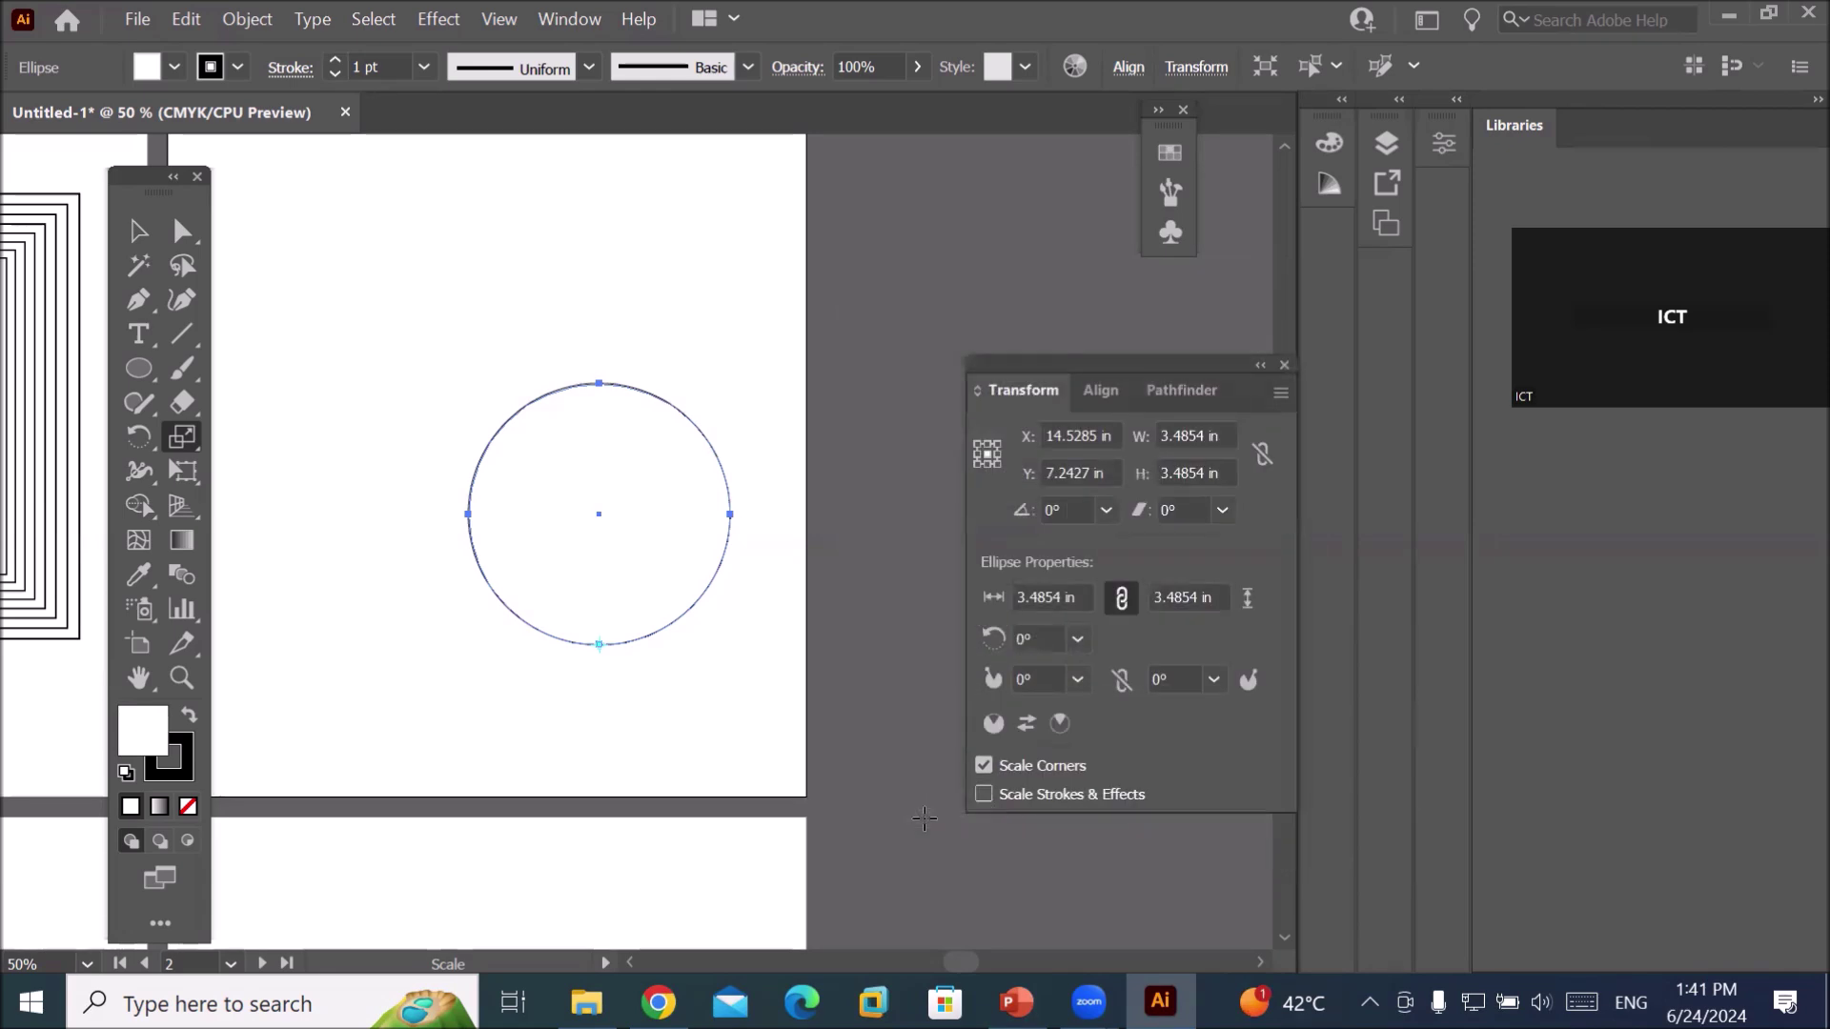
key("v")
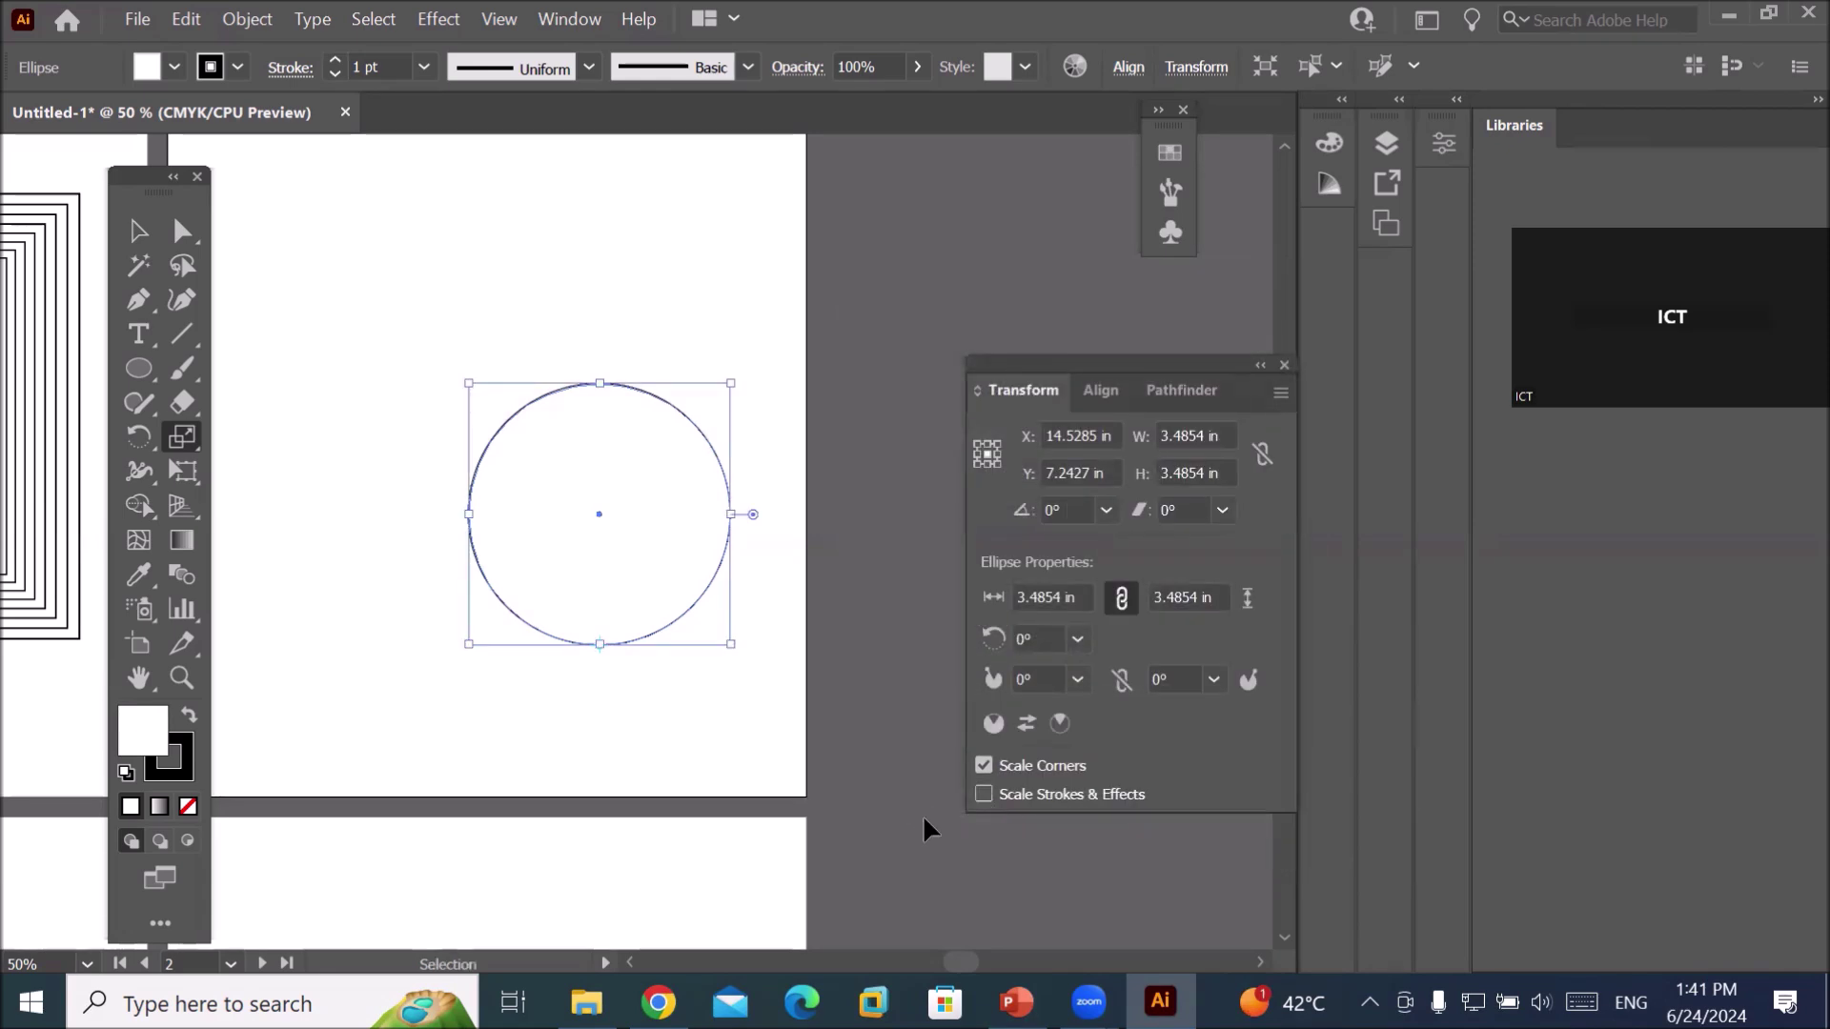
key("s")
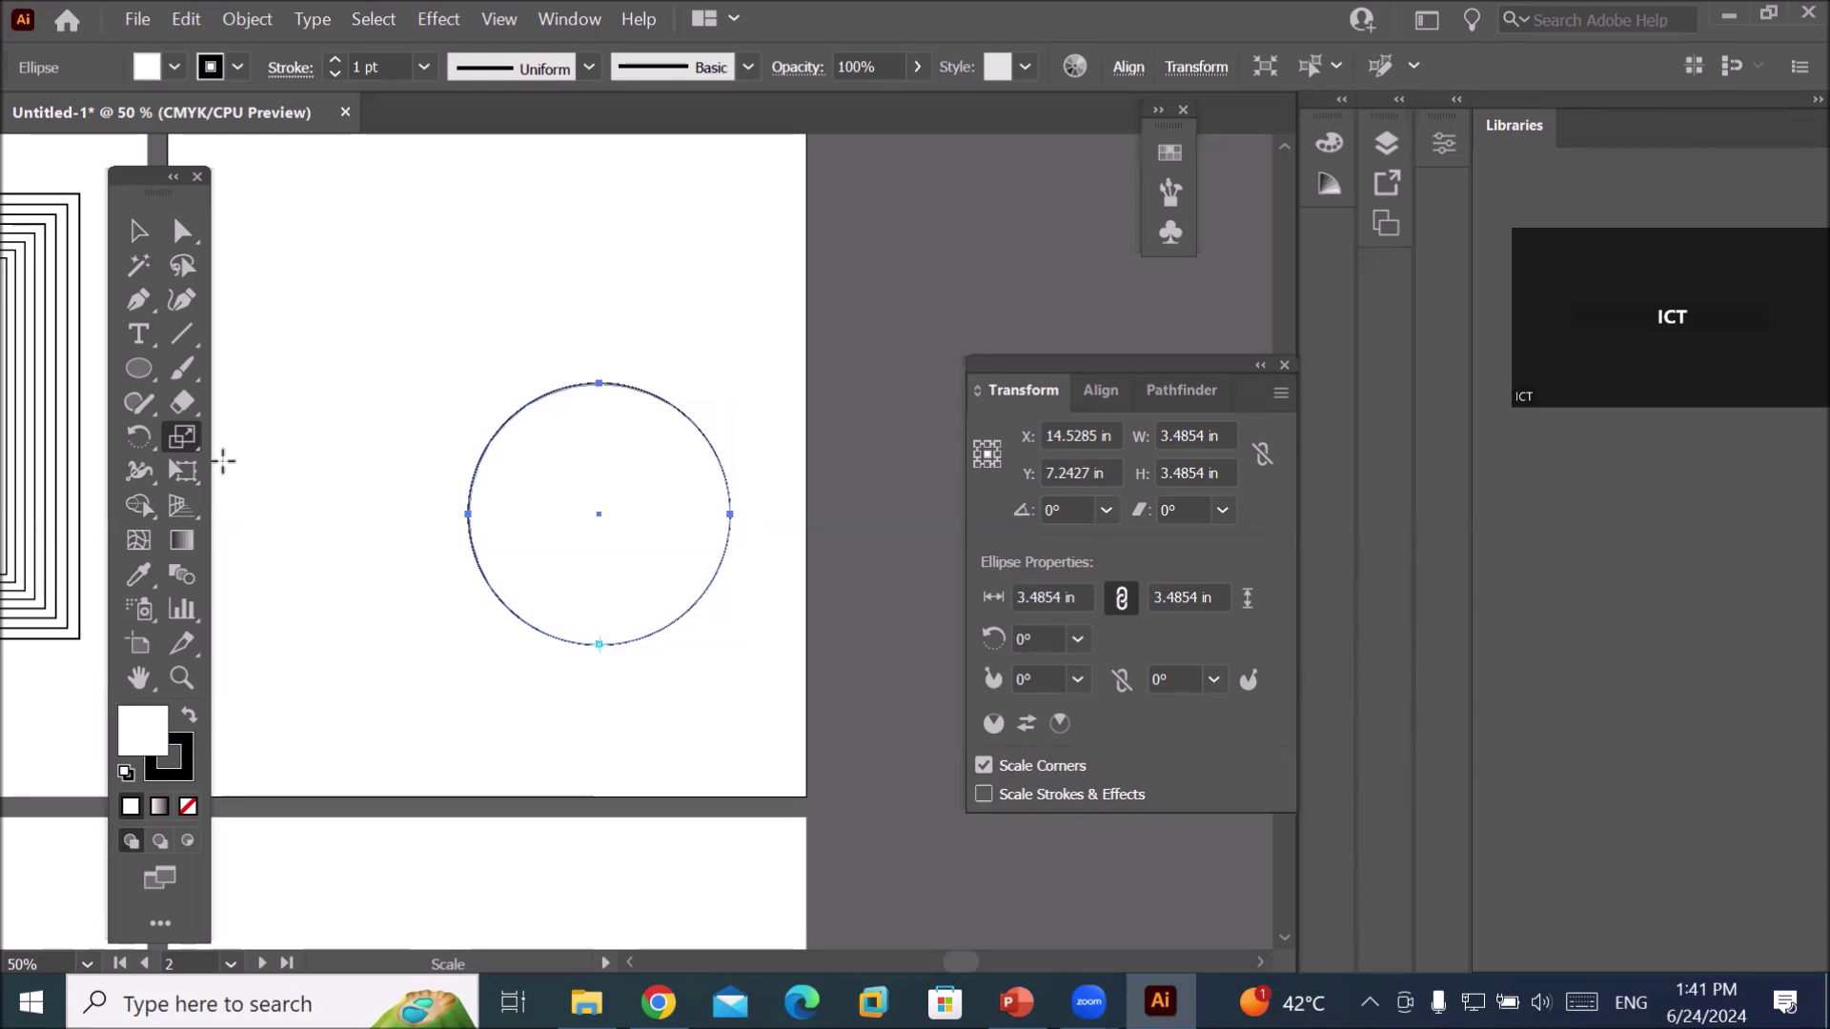
Select the overlapping circles on the second artboard and set their fill to None.
left_click(140, 231)
left_click_drag(381, 276, 772, 710)
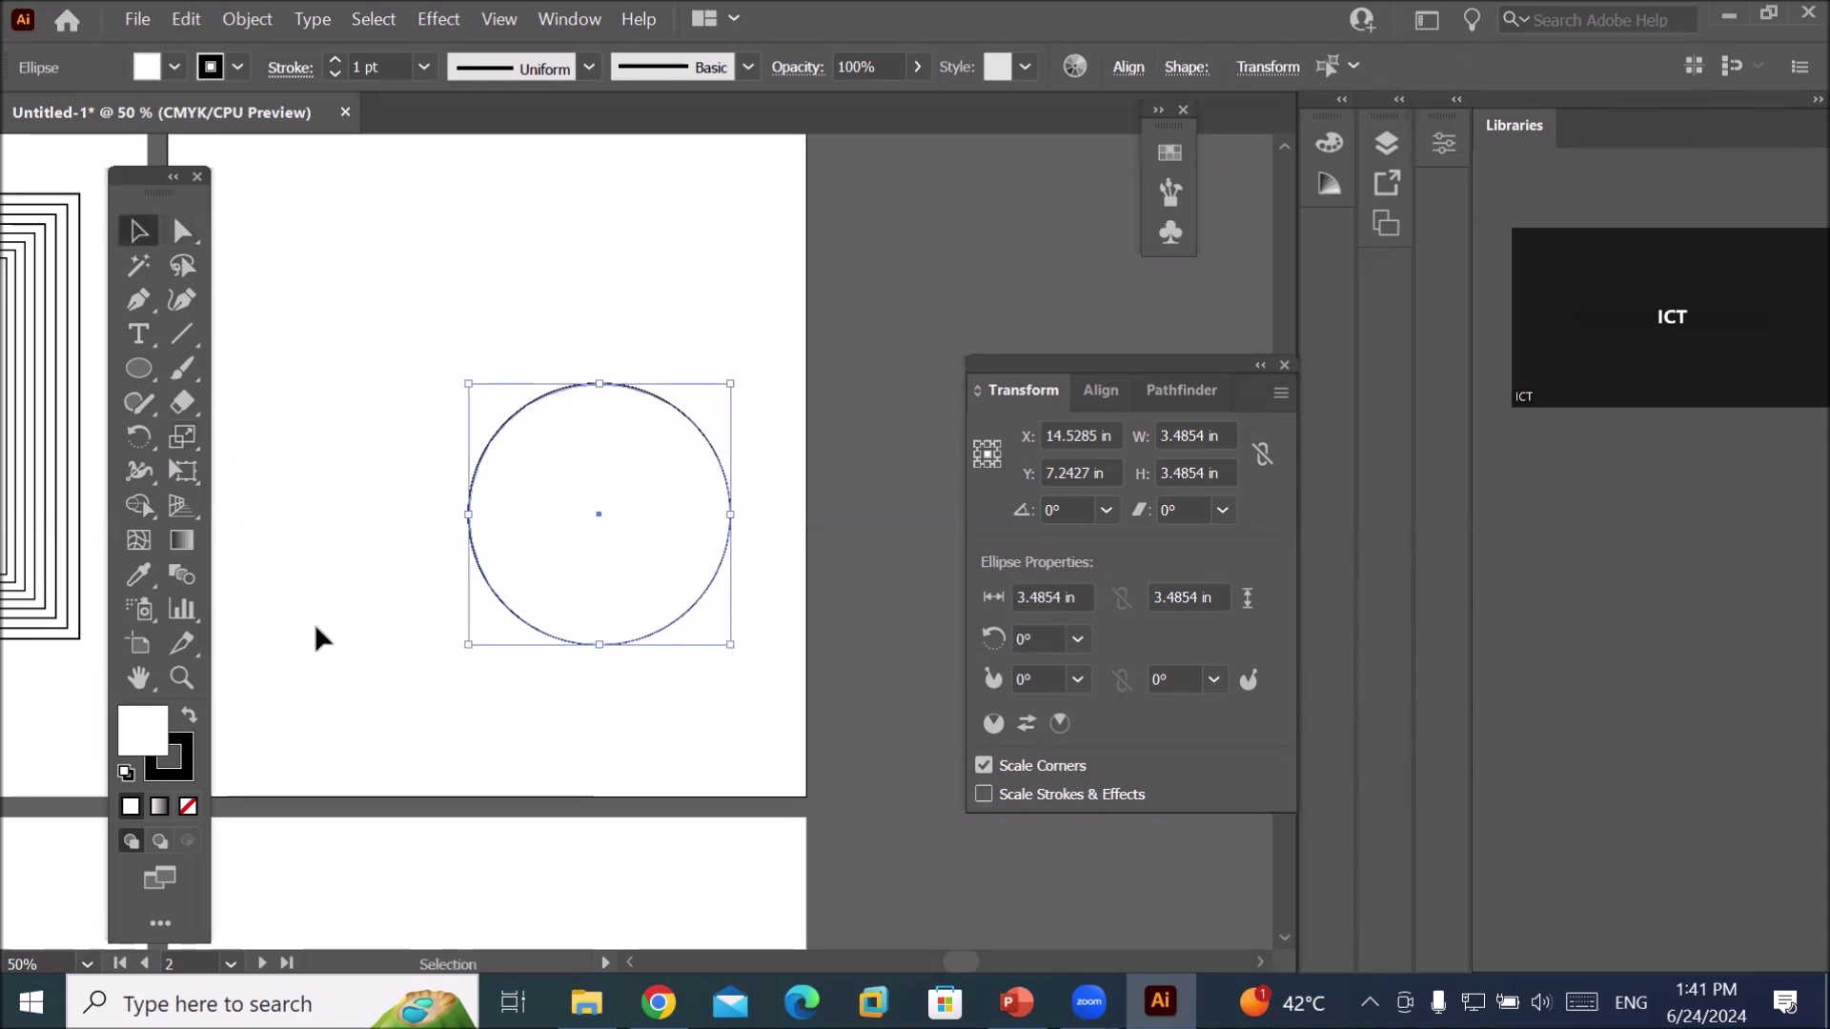
left_click(146, 68)
left_click(16, 116)
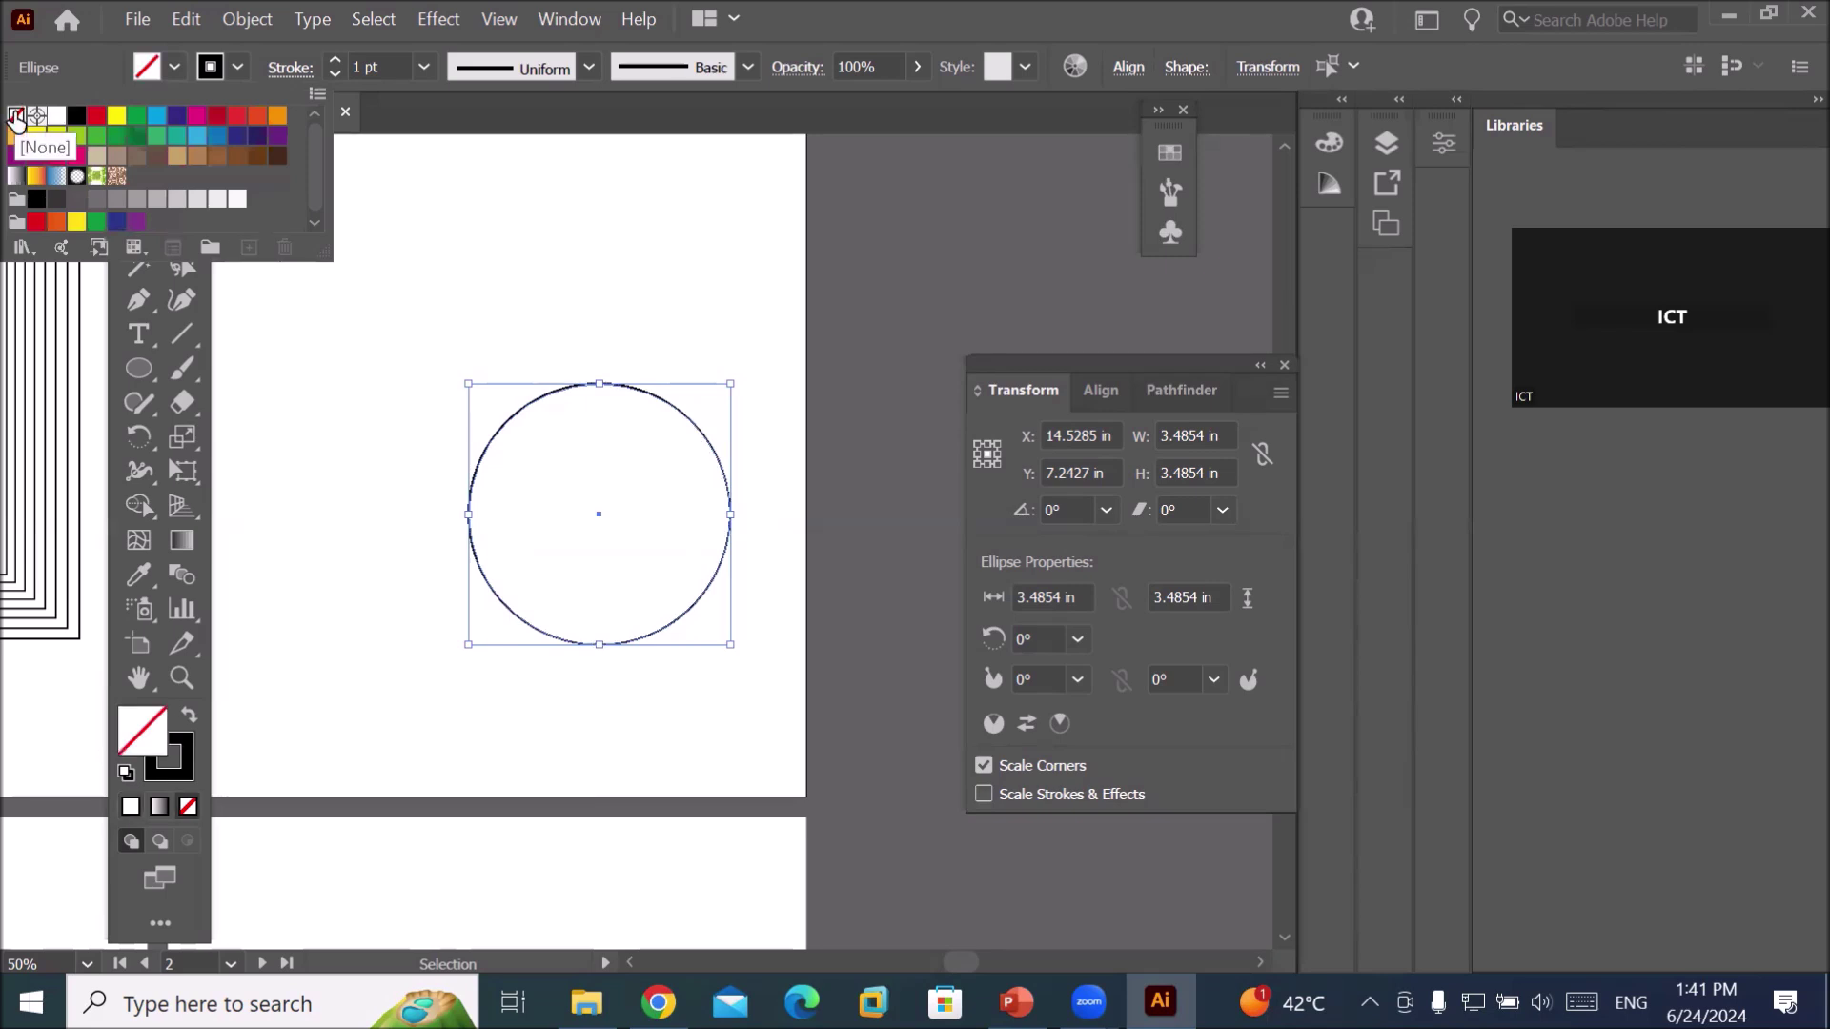
left_click(322, 450)
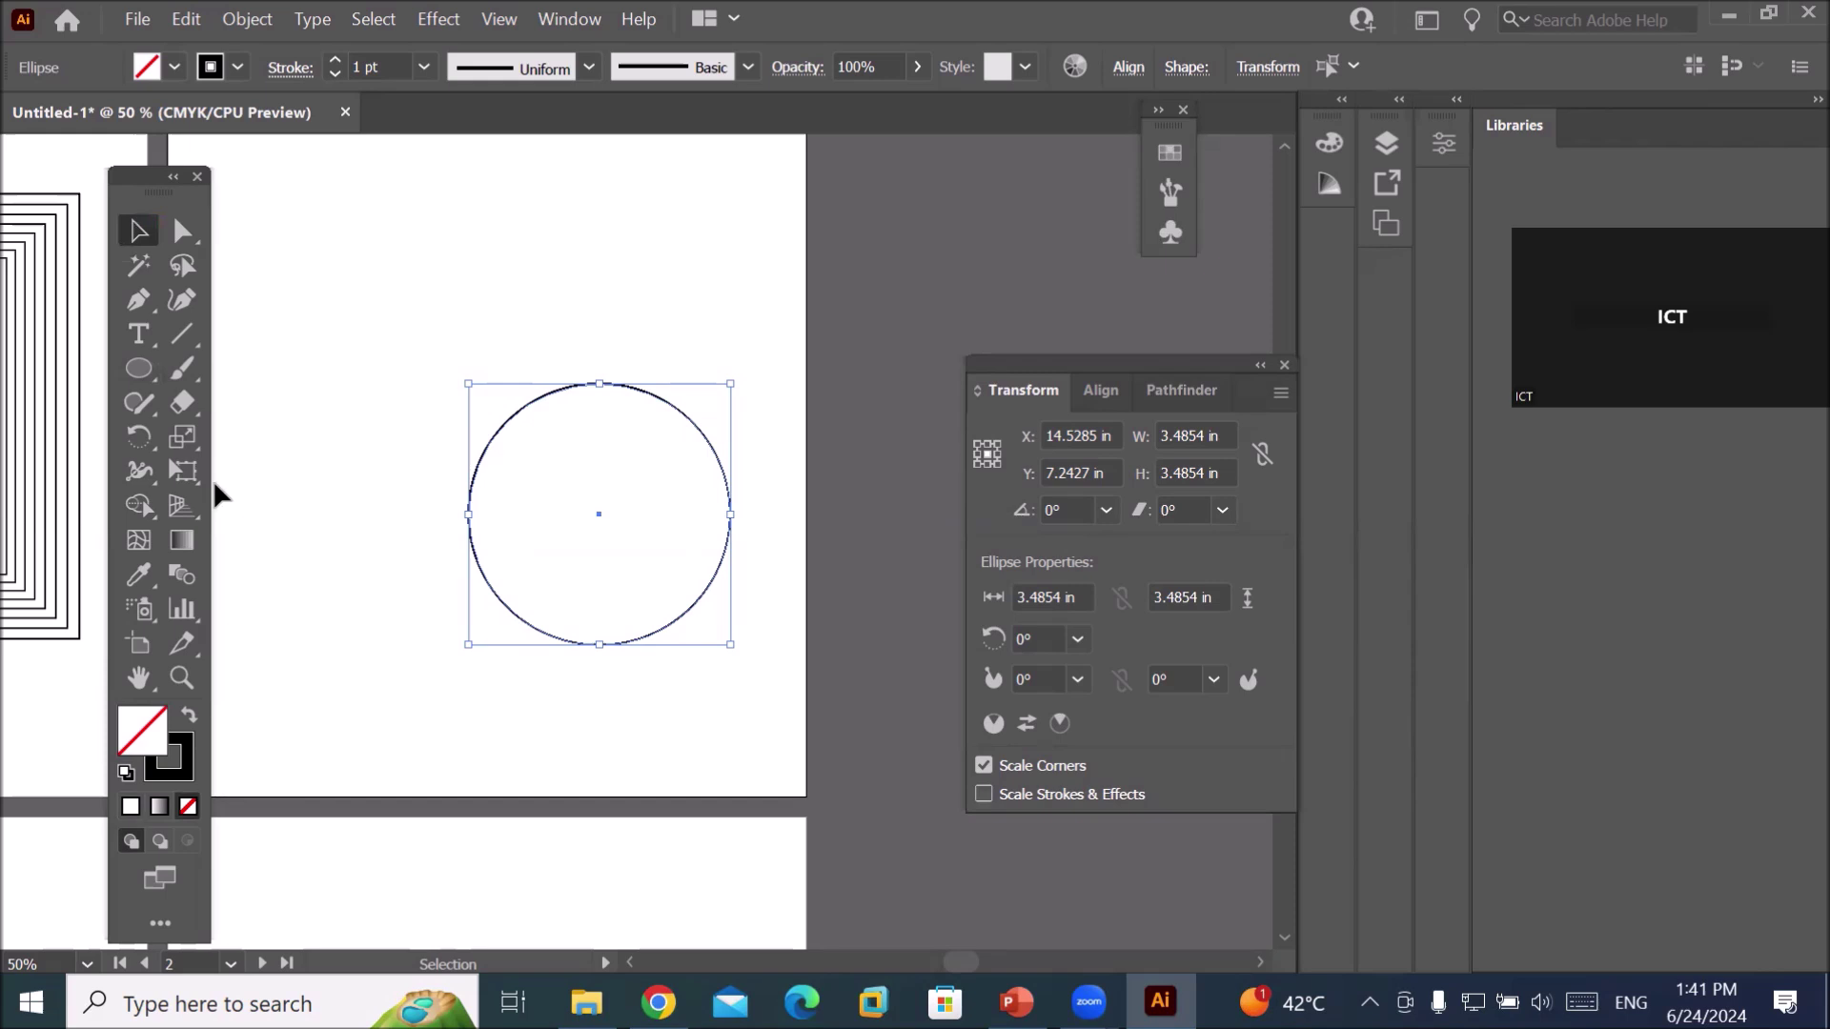
Use the Scale tool to create a 95% uniform copy of the circles about their left anchor.
left_click(182, 439)
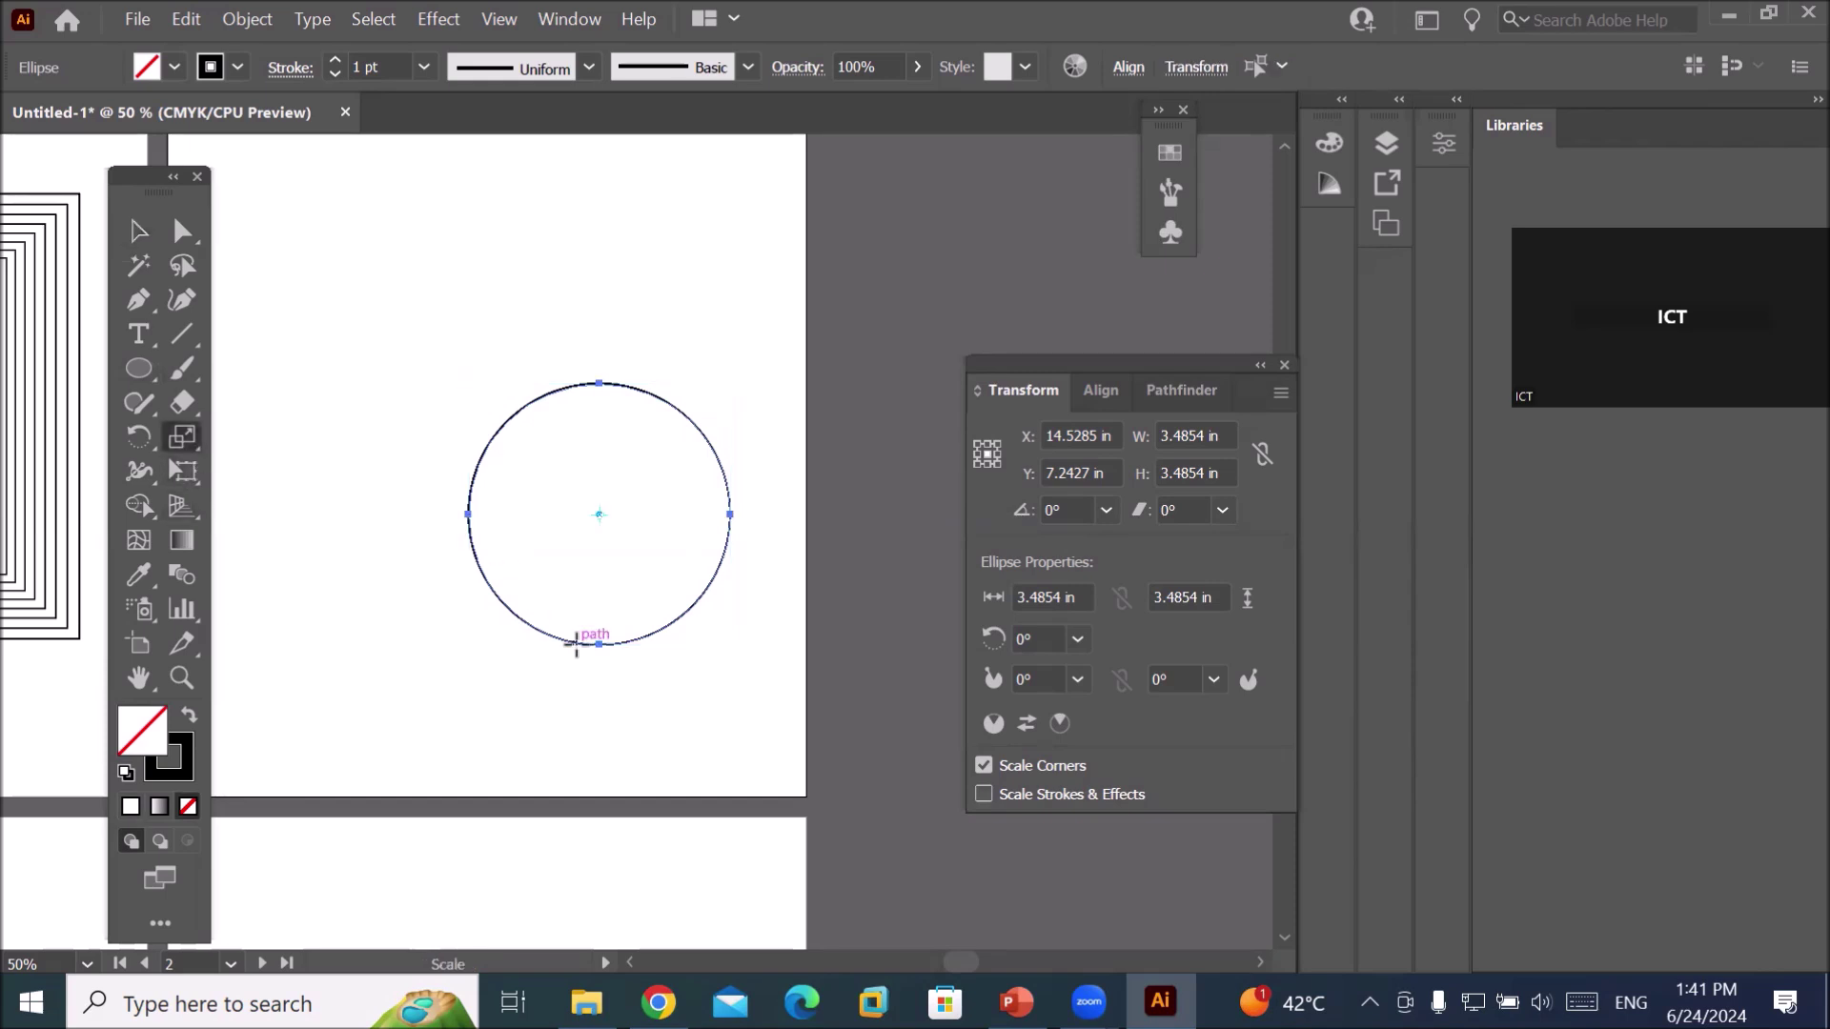
left_click(467, 514)
left_click(469, 515, "alt")
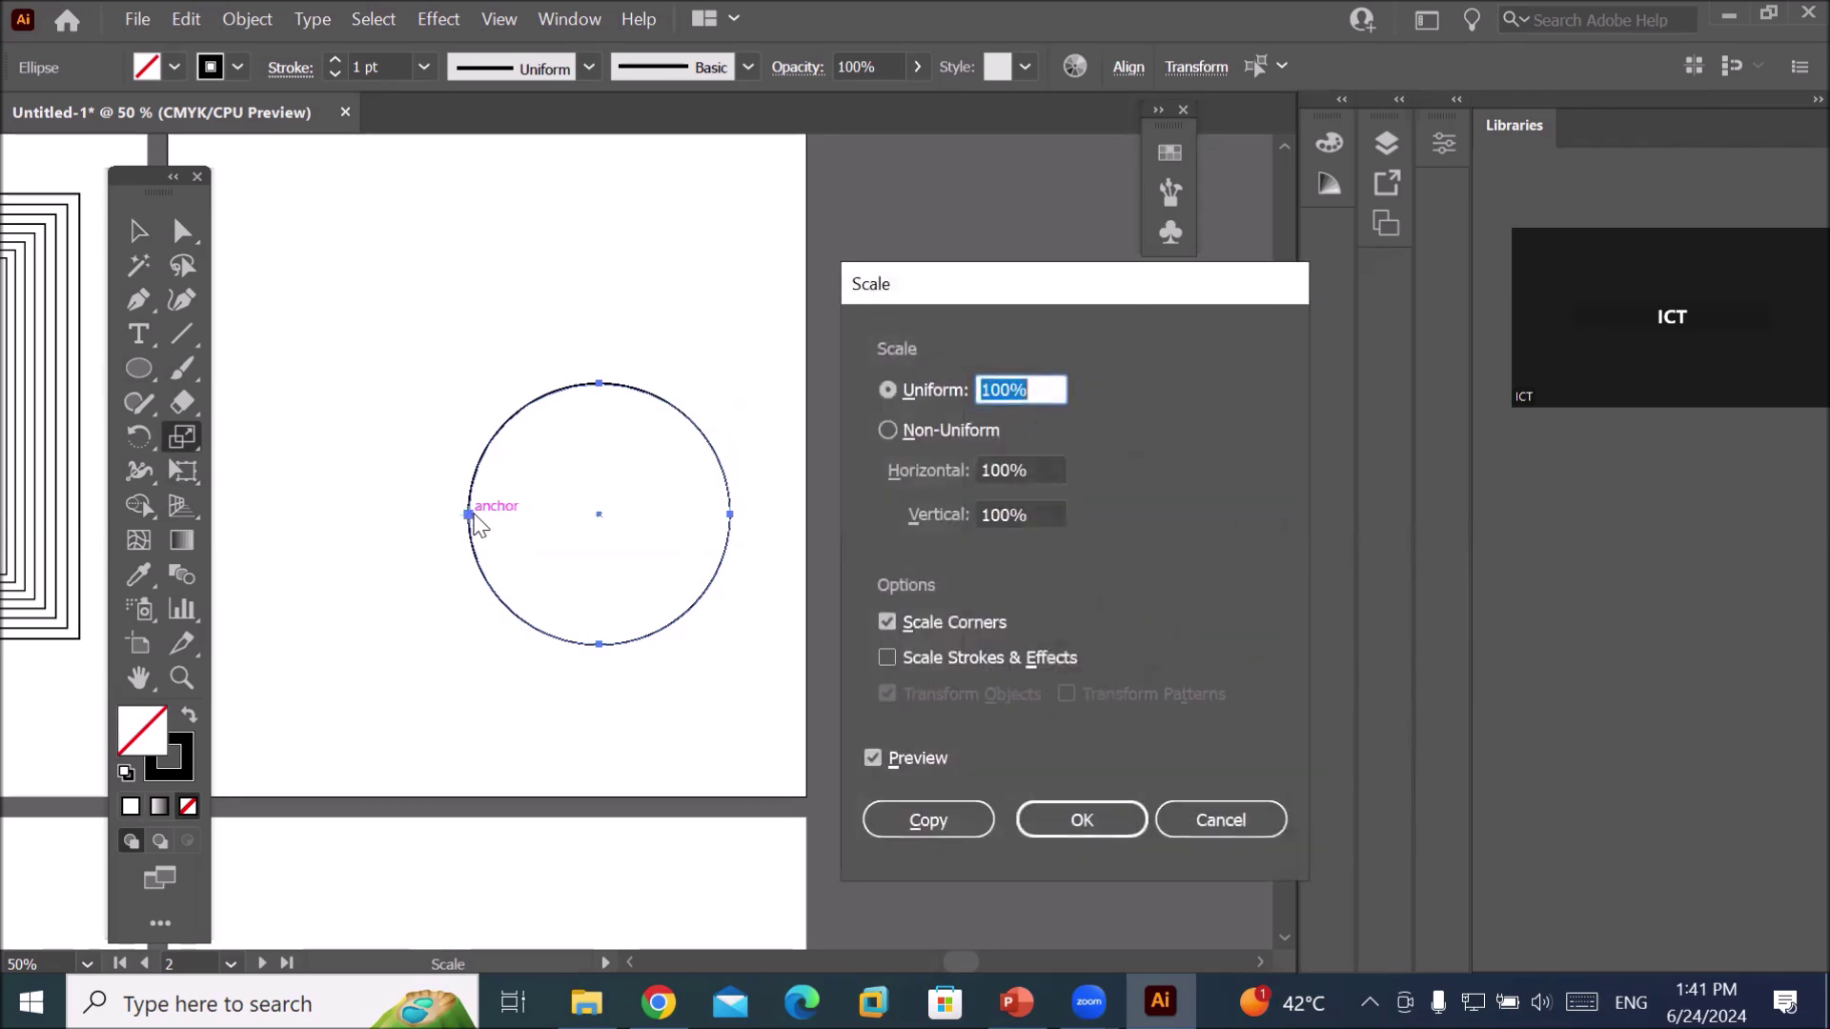
left_click(1039, 386)
key("Down")
key("Down")
key("Down")
key("Down")
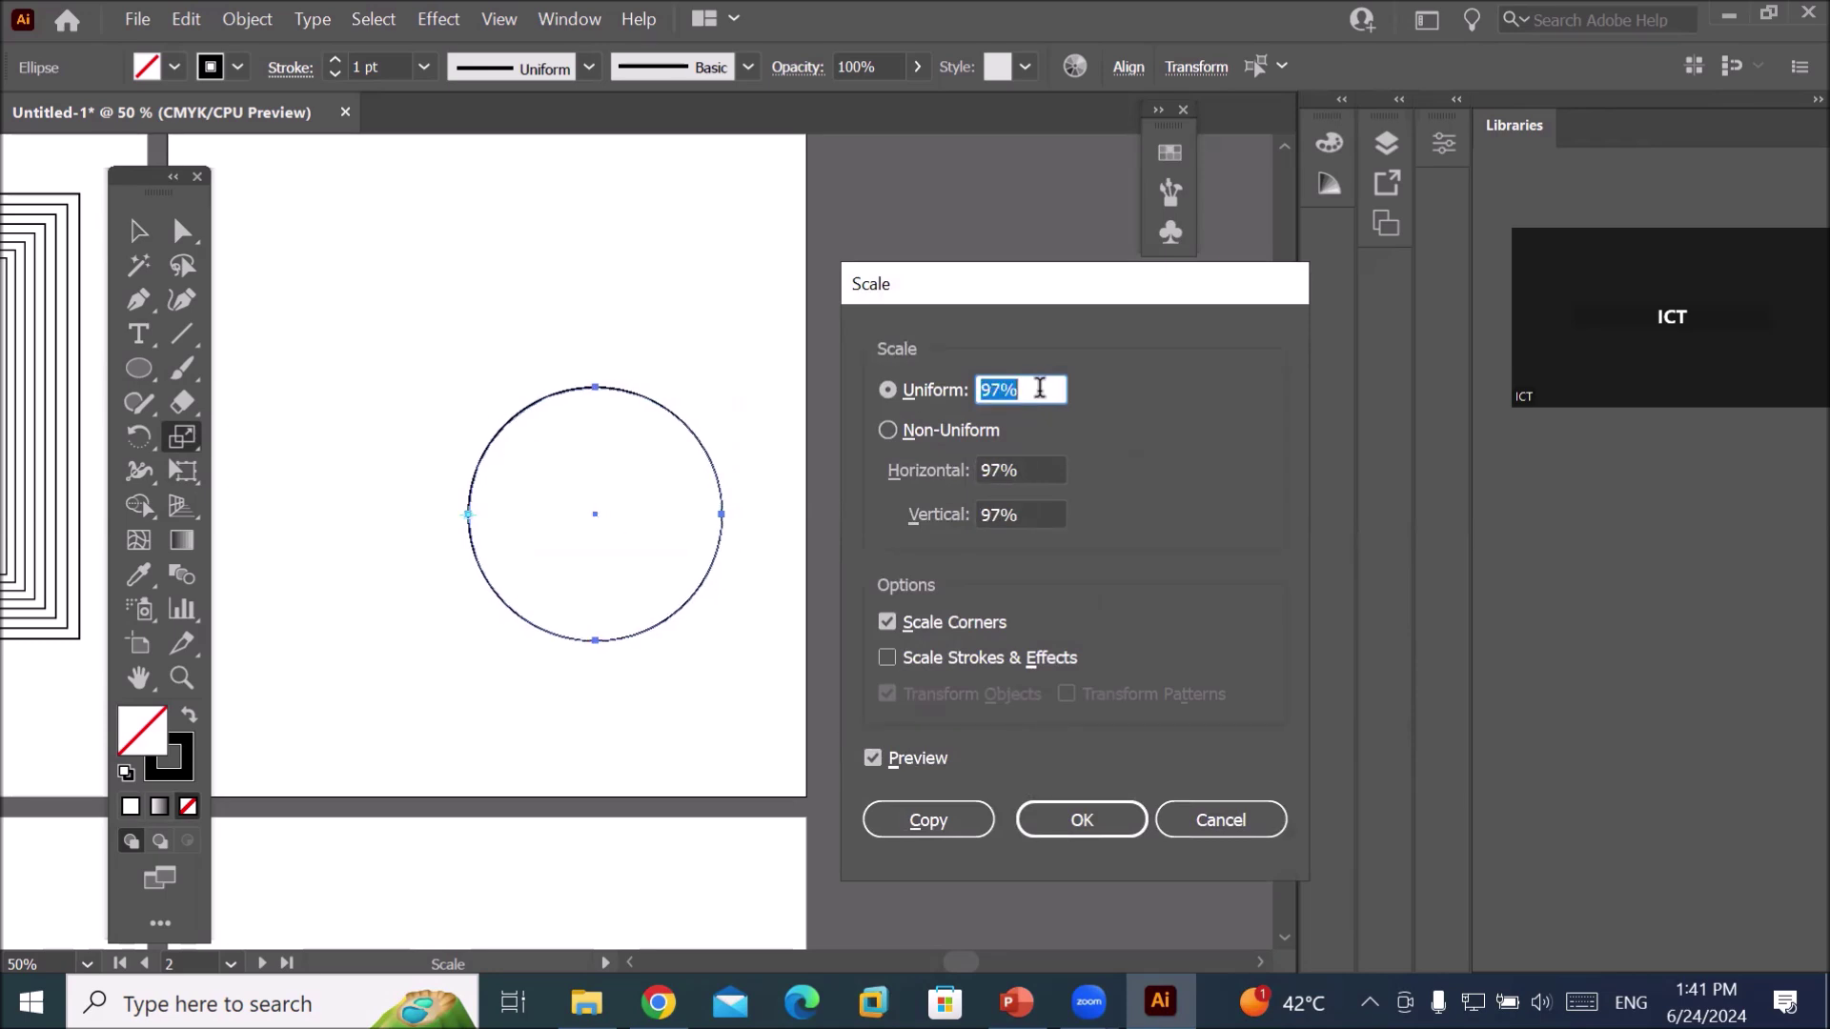
key("Down")
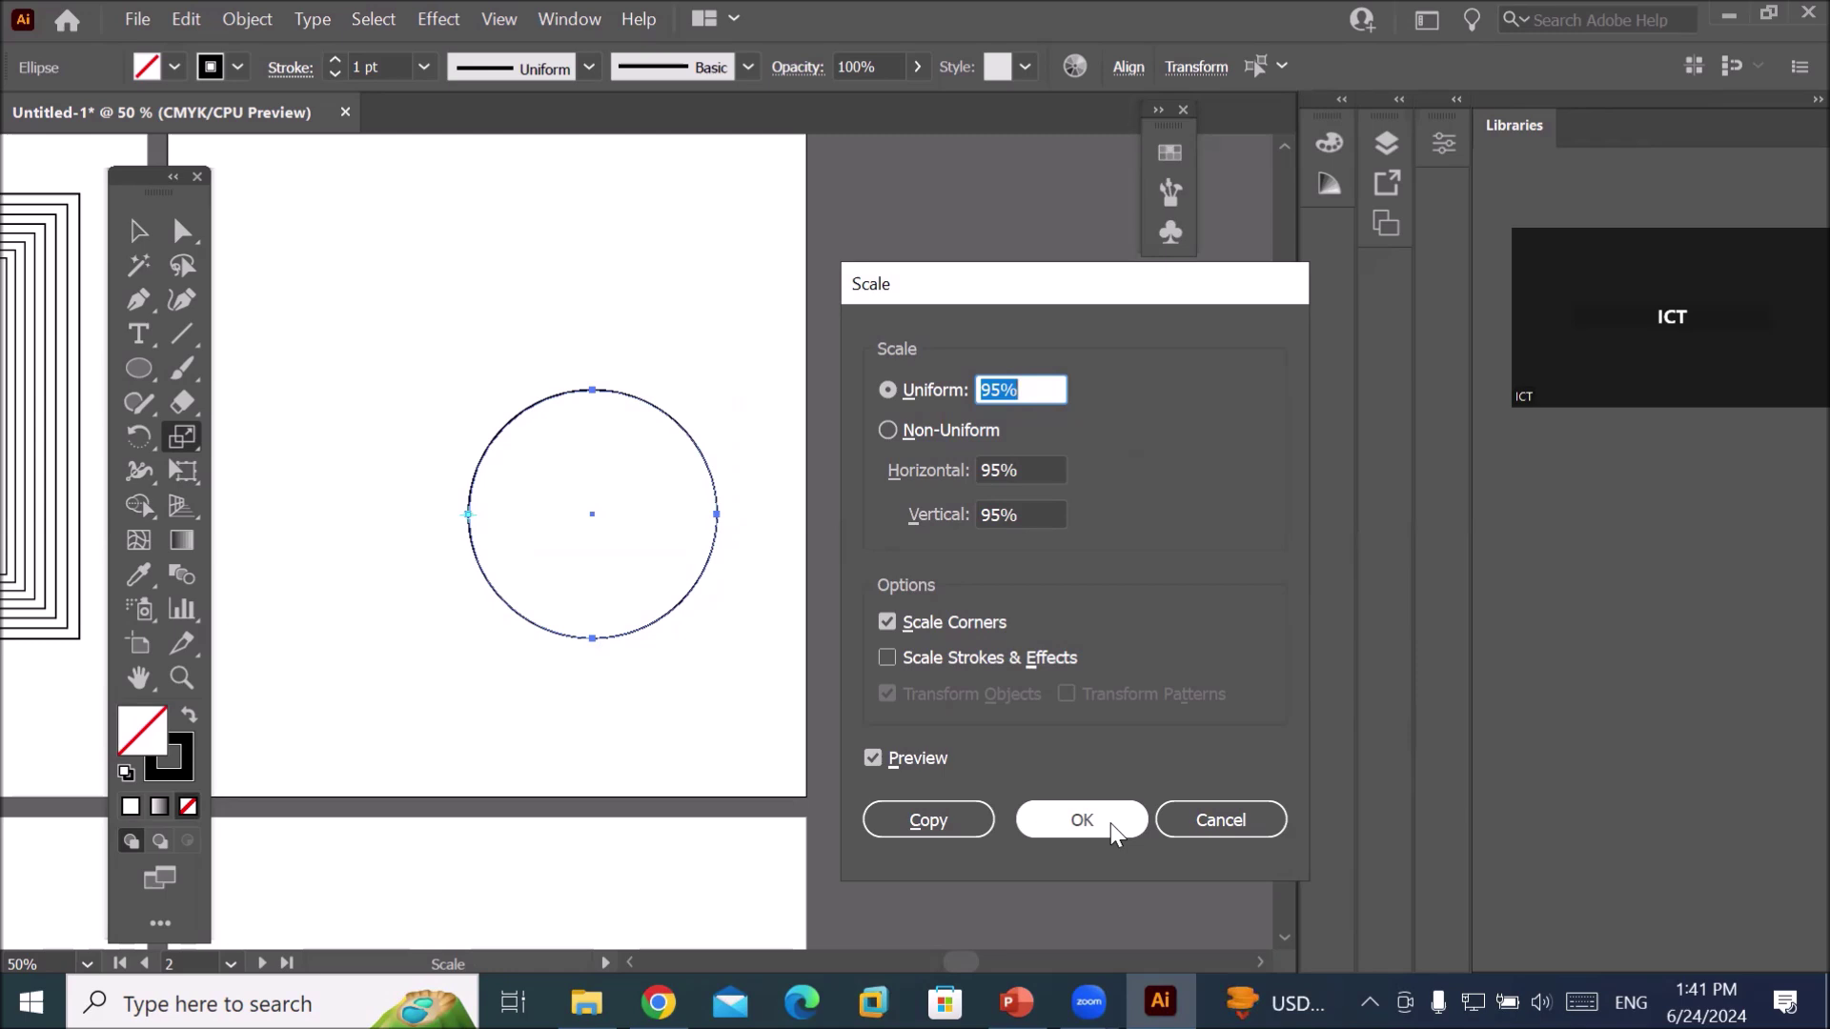
left_click(947, 820)
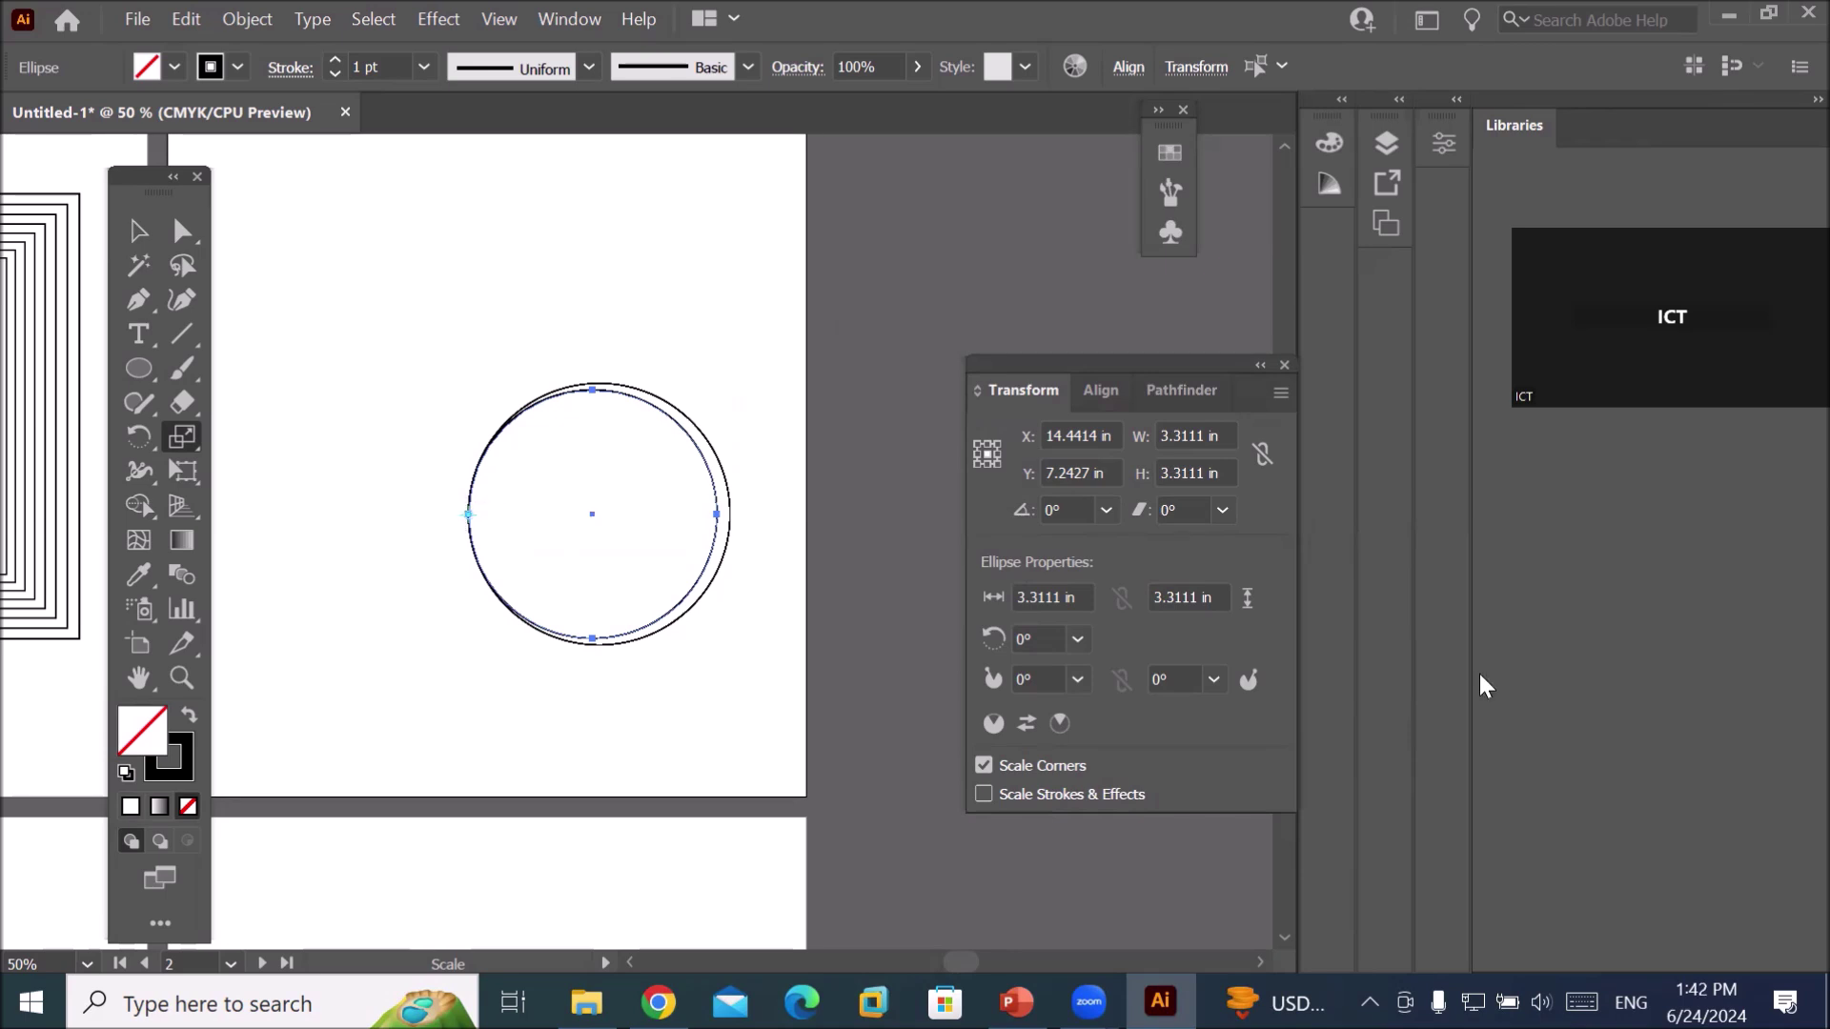
Repeat the 95% scale-and-copy transformation until the innermost circle is about 0.64 in wide.
key("ctrl+d")
key("ctrl+d")
key("ctrl+d")
key("ctrl+d")
key("ctrl+d")
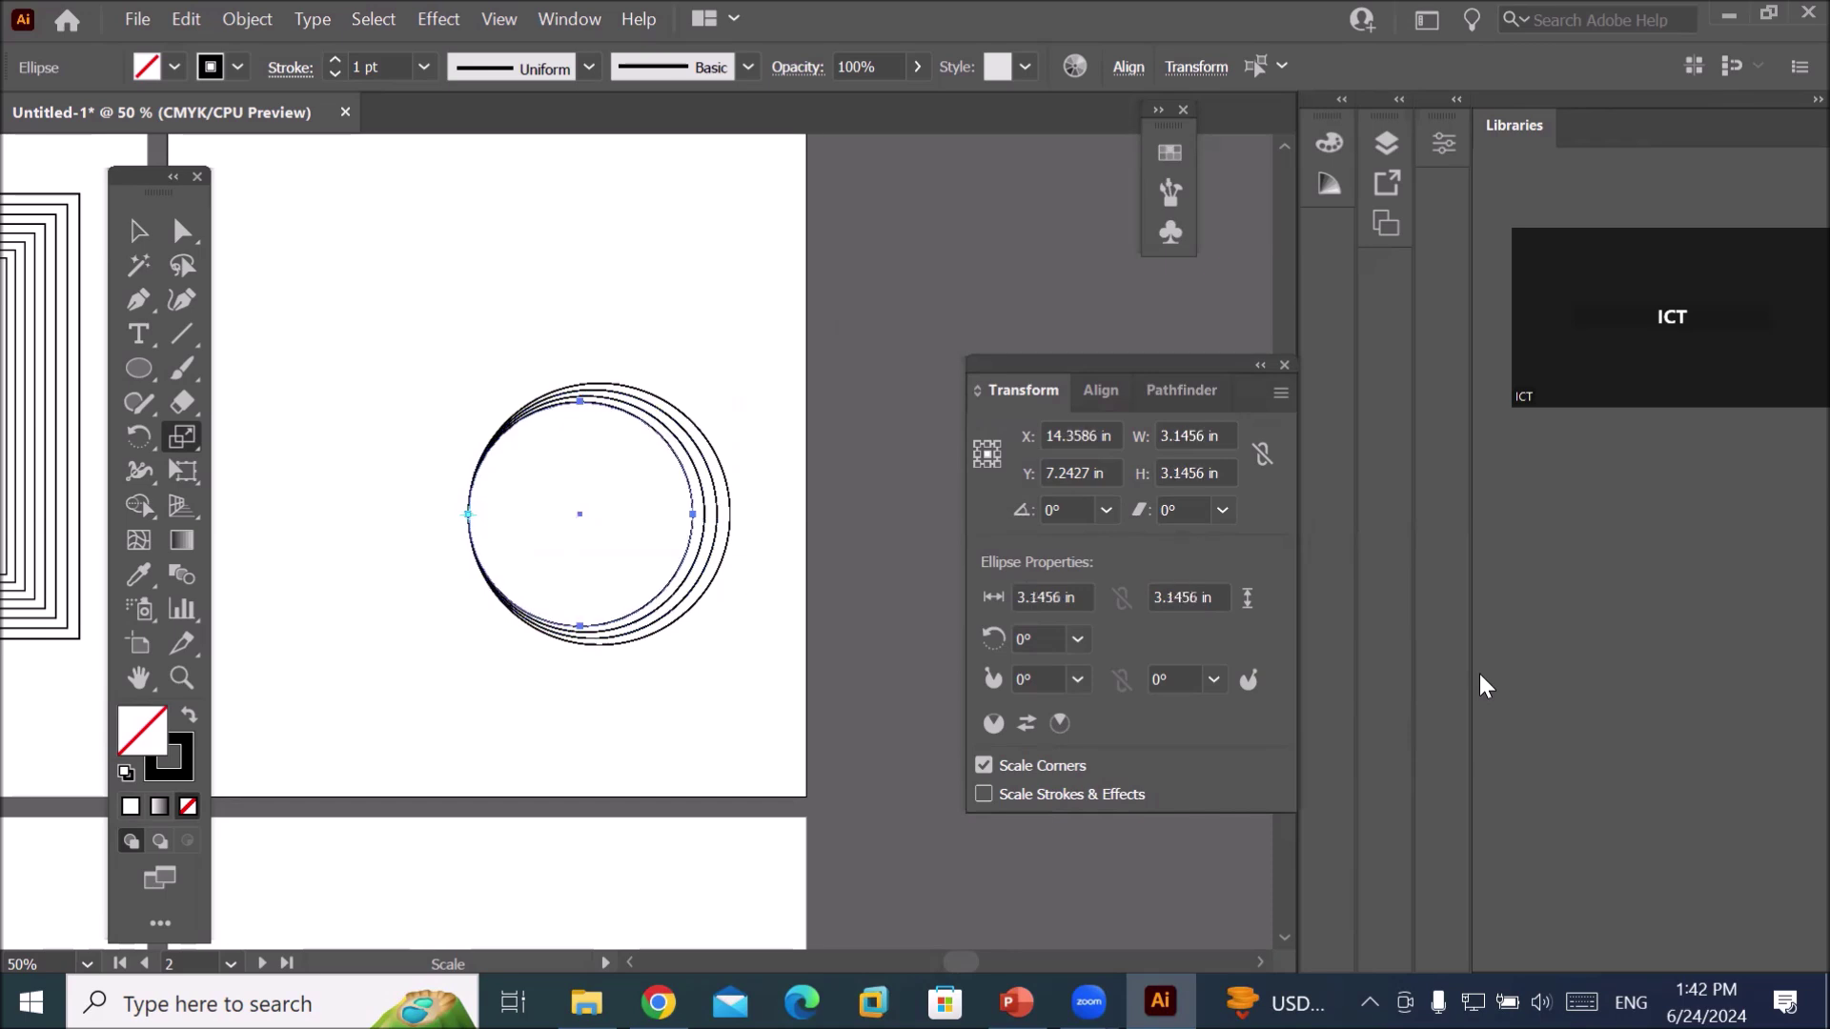
key("ctrl+d")
key("ctrl+d")
key("ctrl+d")
key("ctrl+d")
key("ctrl+d")
key("ctrl+d")
key("ctrl+d")
key("ctrl+d")
key("ctrl+d")
key("ctrl+d")
key("ctrl+d")
key("ctrl+d")
key("ctrl+d")
key("ctrl+d")
key("ctrl+d")
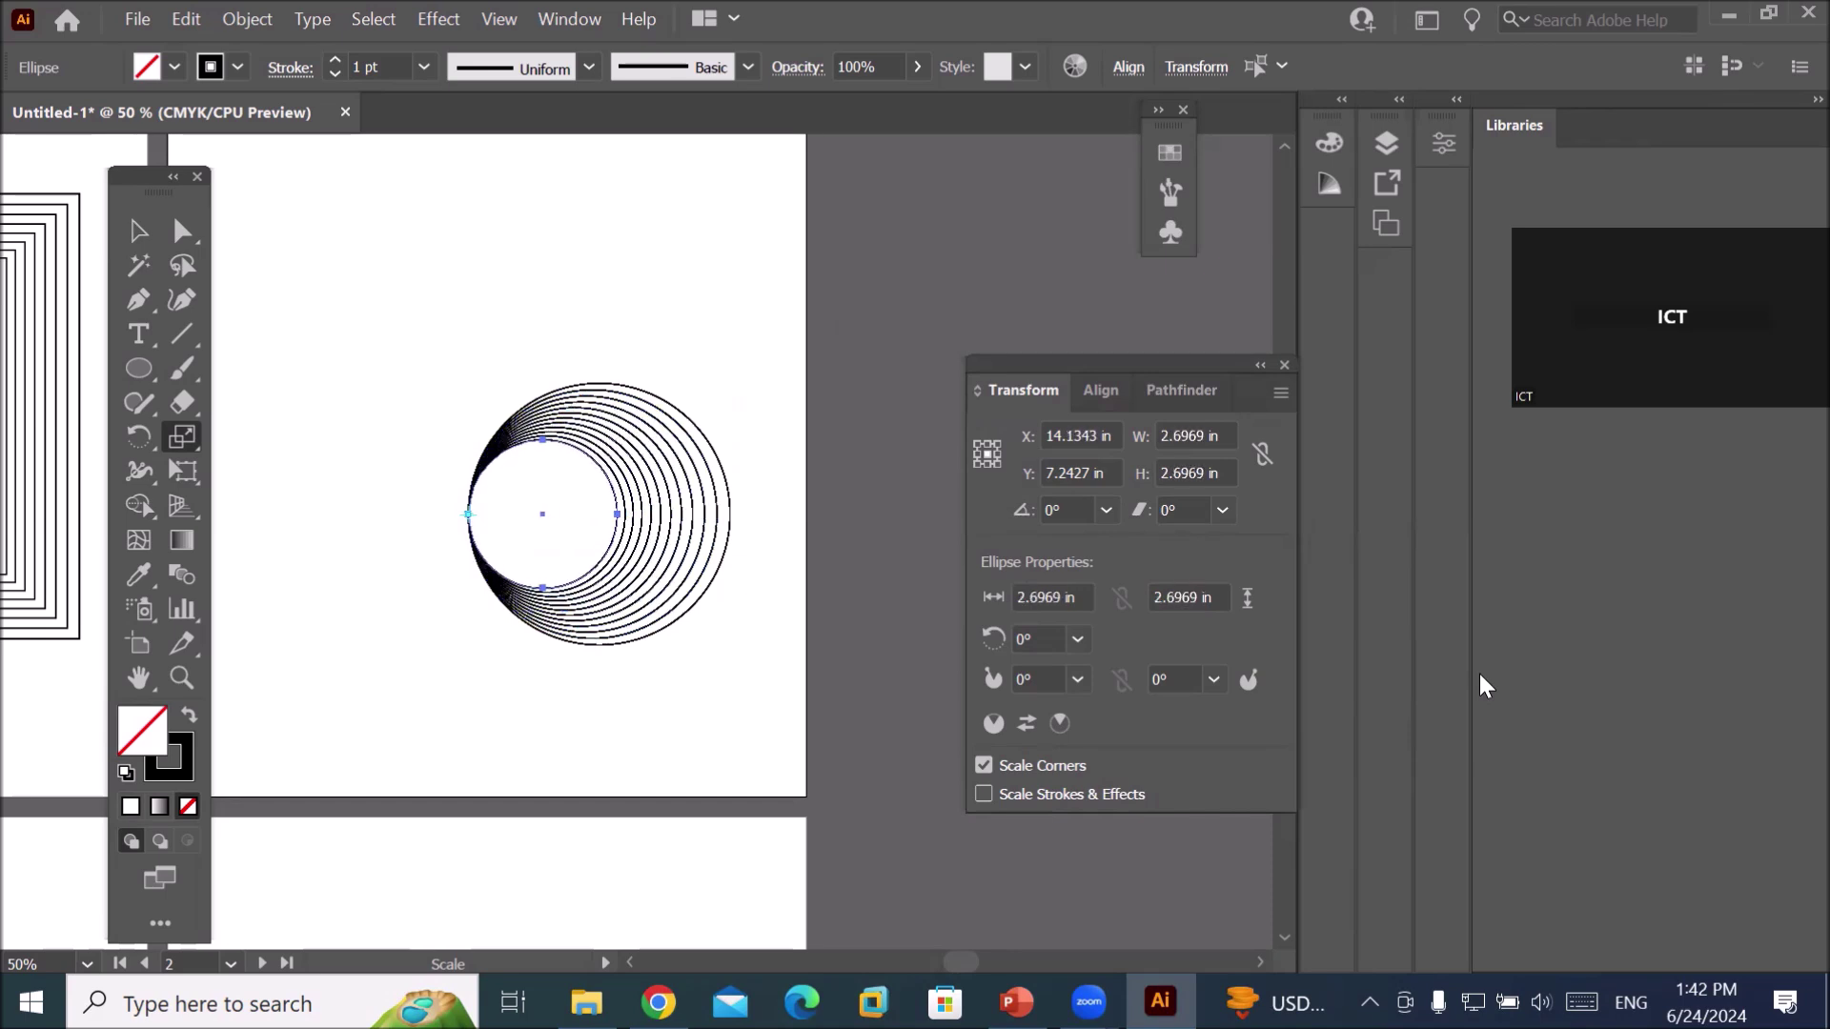
key("ctrl+d")
key("ctrl+d")
key("ctrl+d")
key("ctrl+d")
key("ctrl+d")
key("ctrl+d")
key("ctrl+d")
key("ctrl+d")
key("ctrl+d")
key("ctrl+d")
key("ctrl+d")
key("ctrl+d")
key("ctrl+d")
key("ctrl+d")
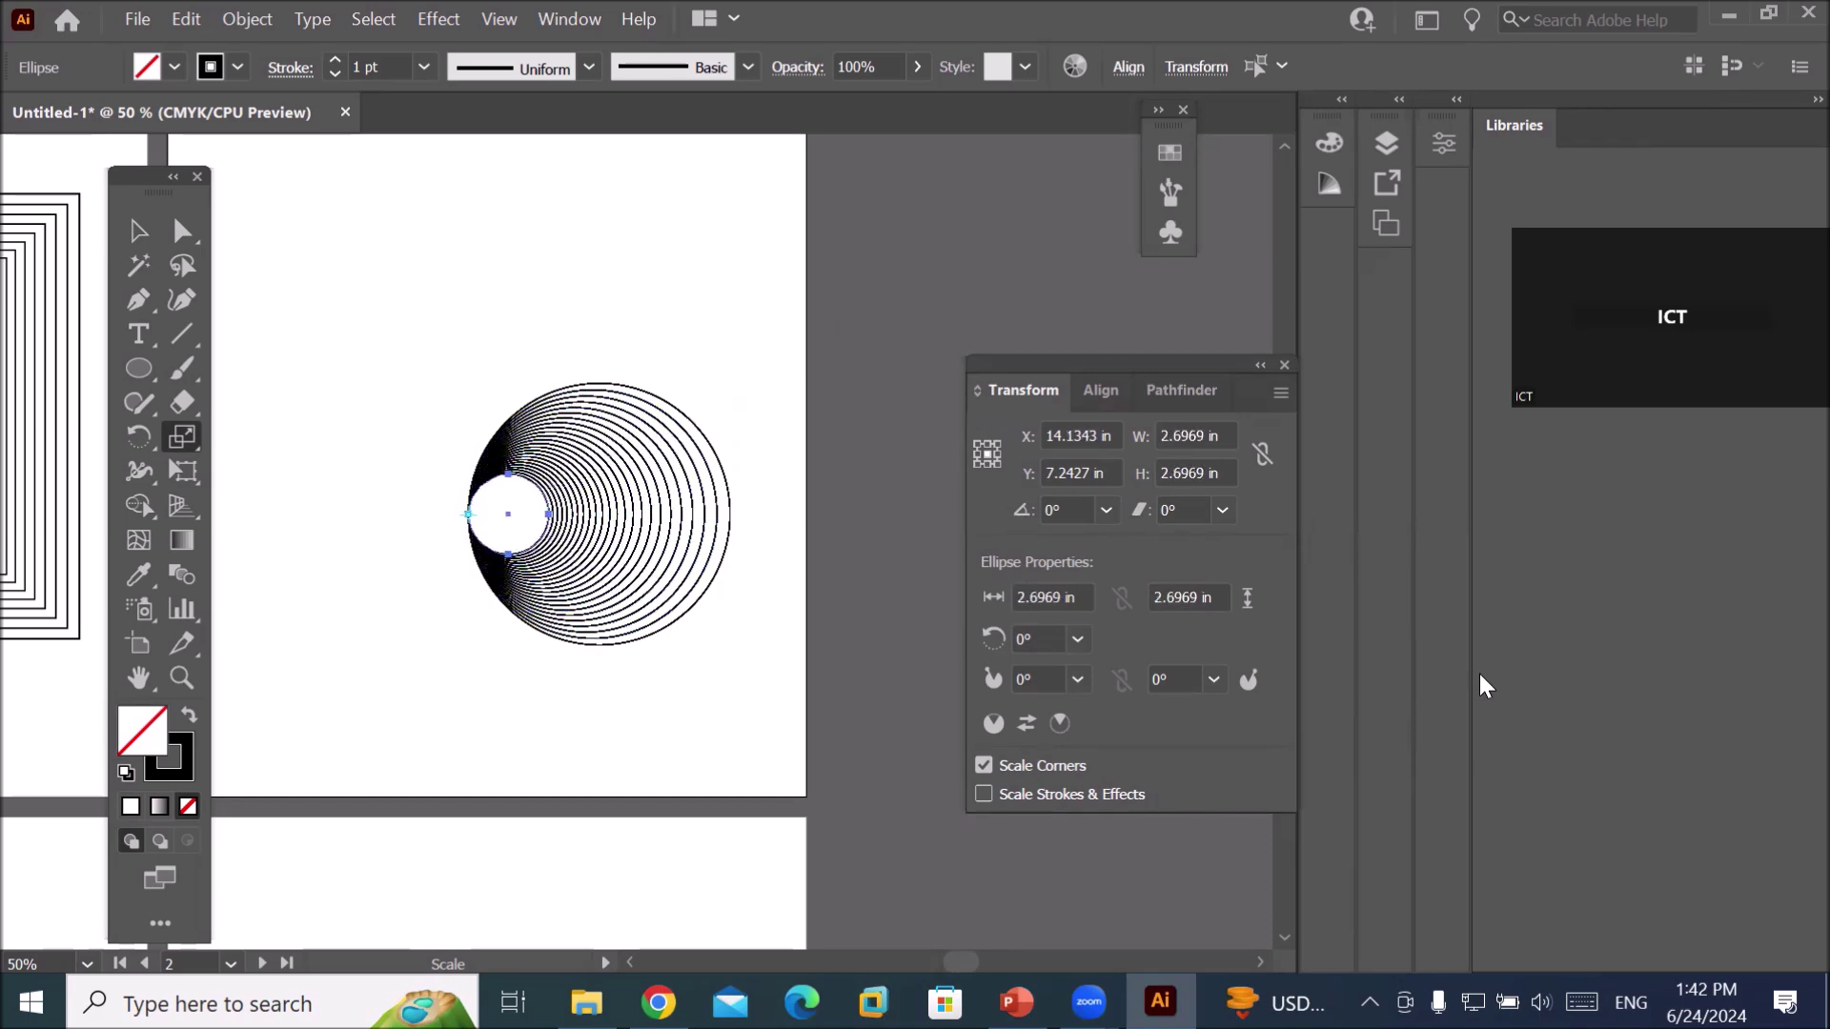
key("ctrl+d")
key("ctrl+d")
key("ctrl+d")
key("ctrl+d")
key("ctrl+d")
key("ctrl+d")
key("ctrl+d")
key("ctrl+d")
key("ctrl+d")
key("ctrl+d")
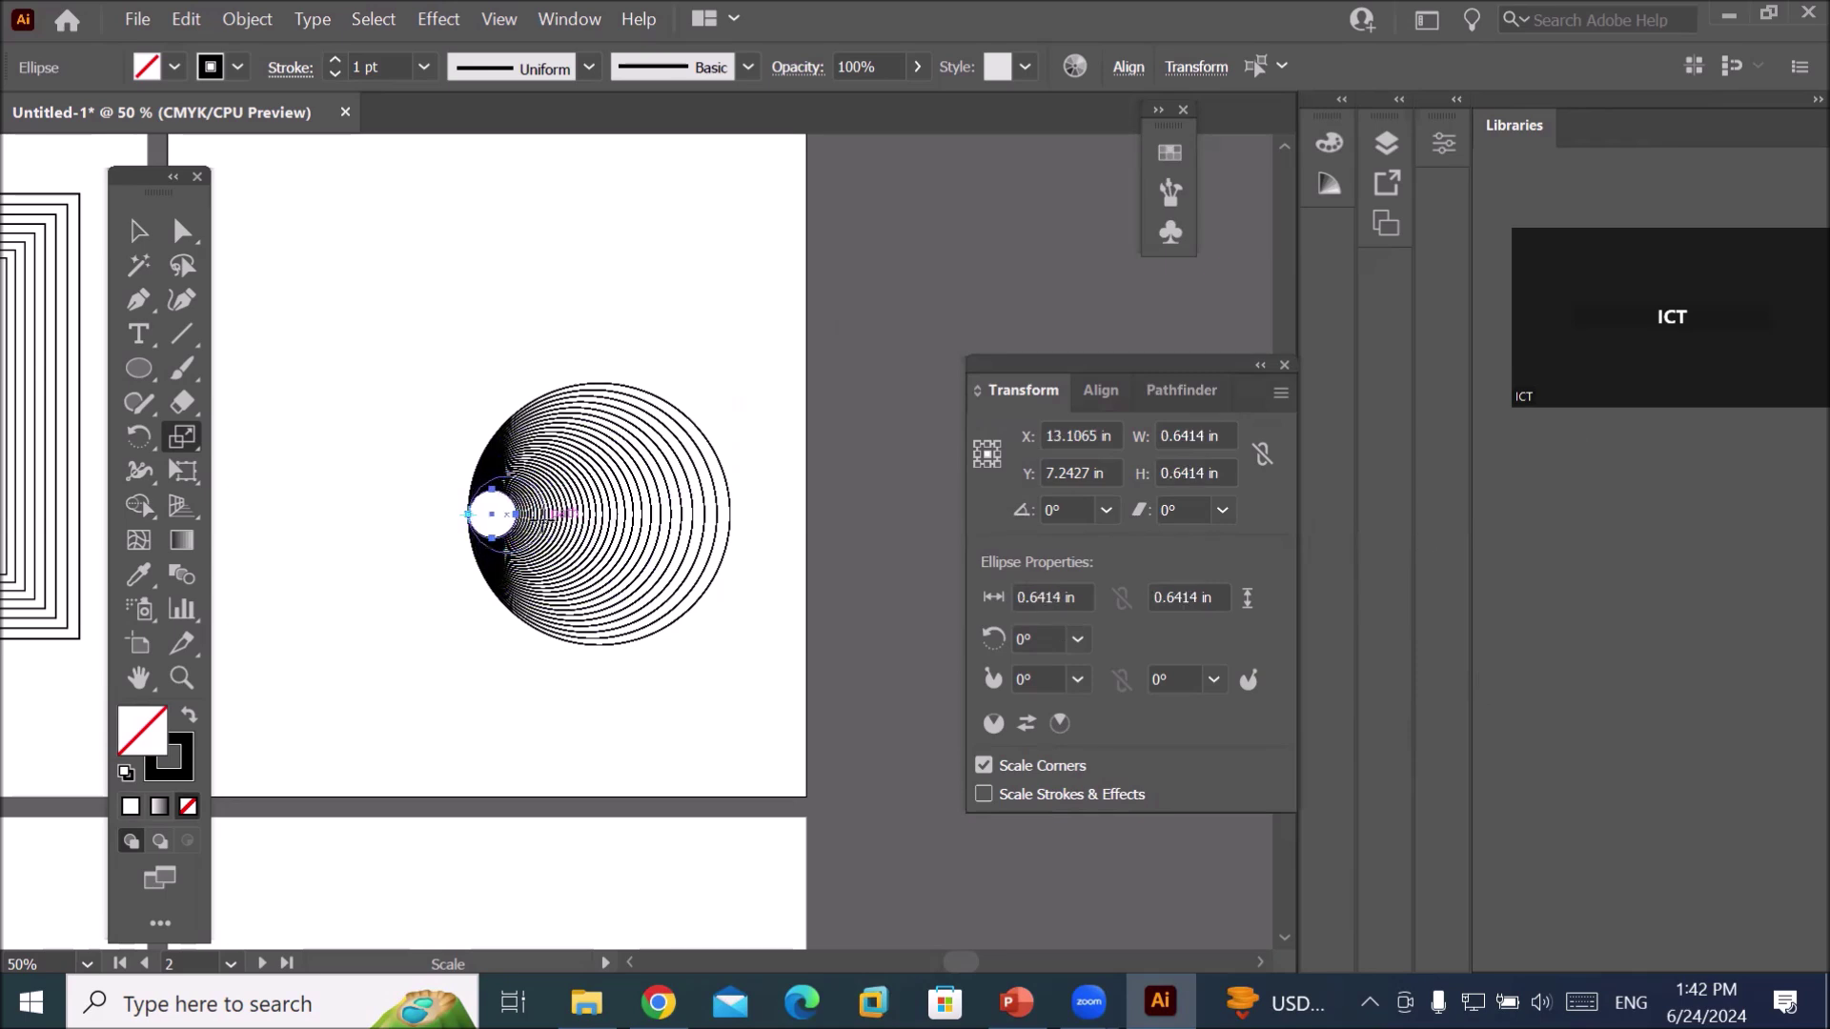
Examine the nested circles up close and check the outermost circle's size and stroke weight.
key("ctrl+equal")
scroll(610, 483, "up", 4)
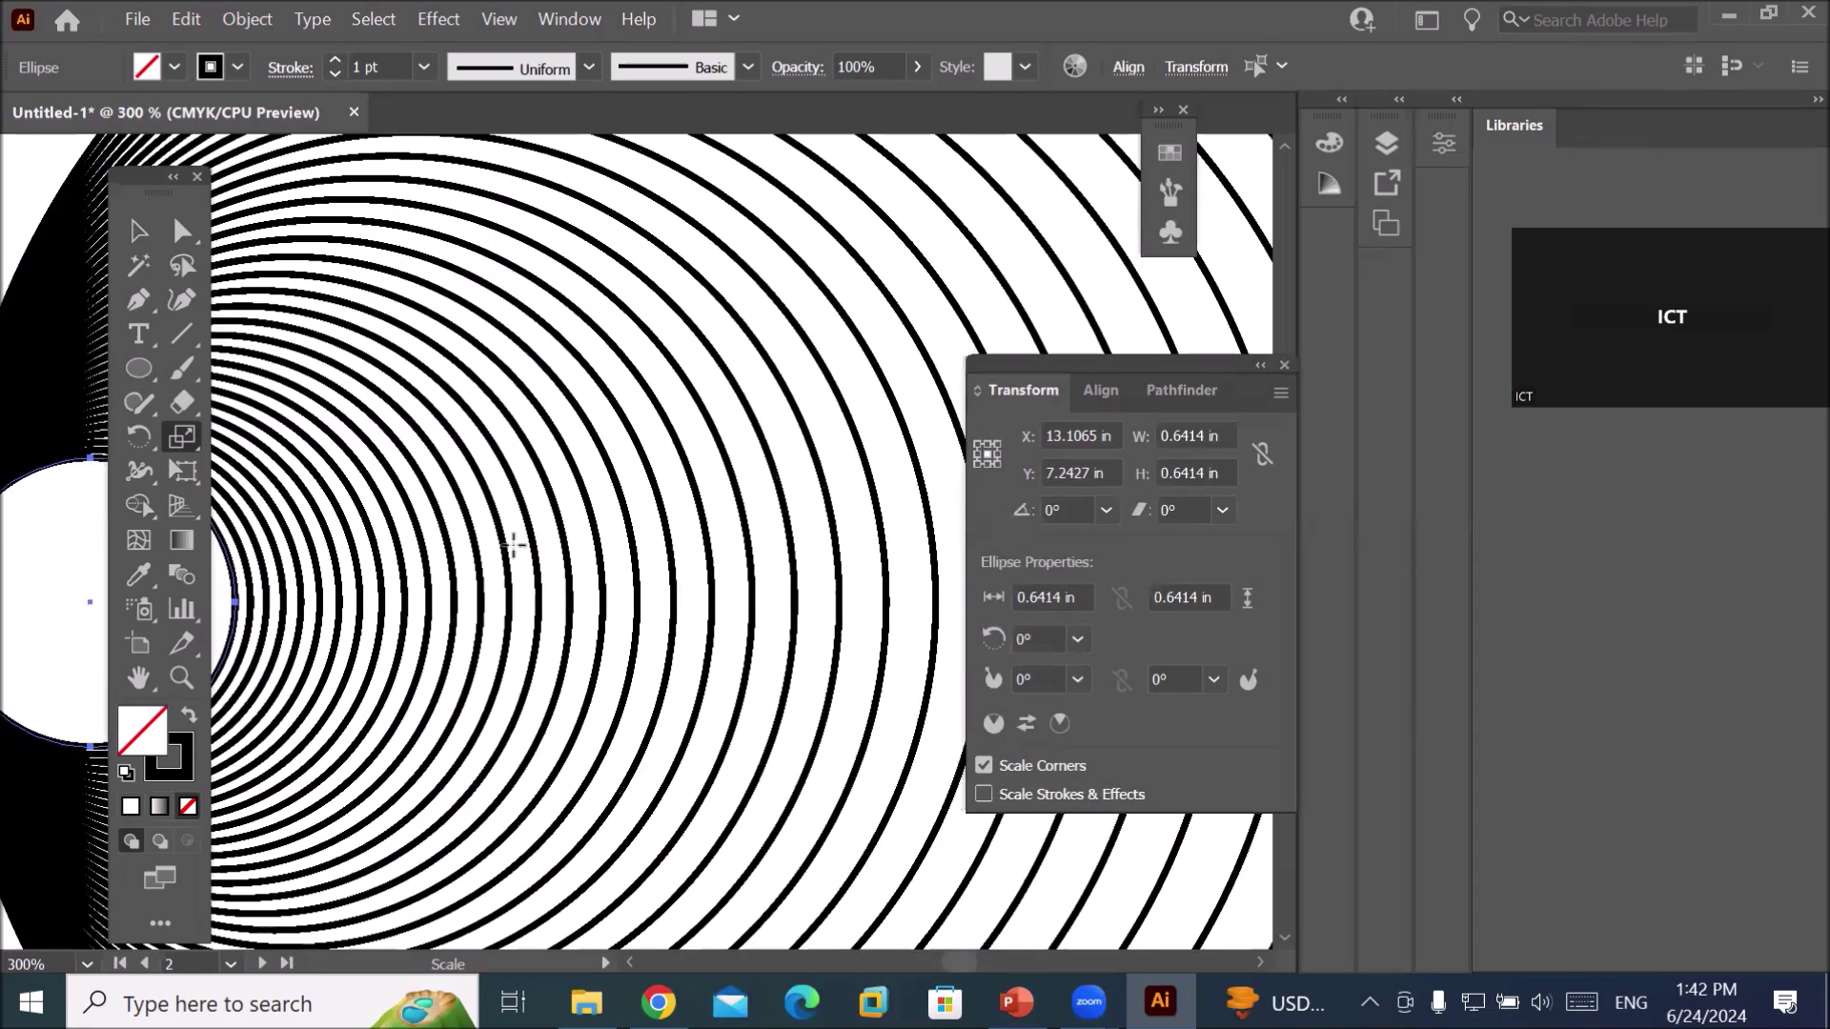
scroll(515, 543, "down", 2)
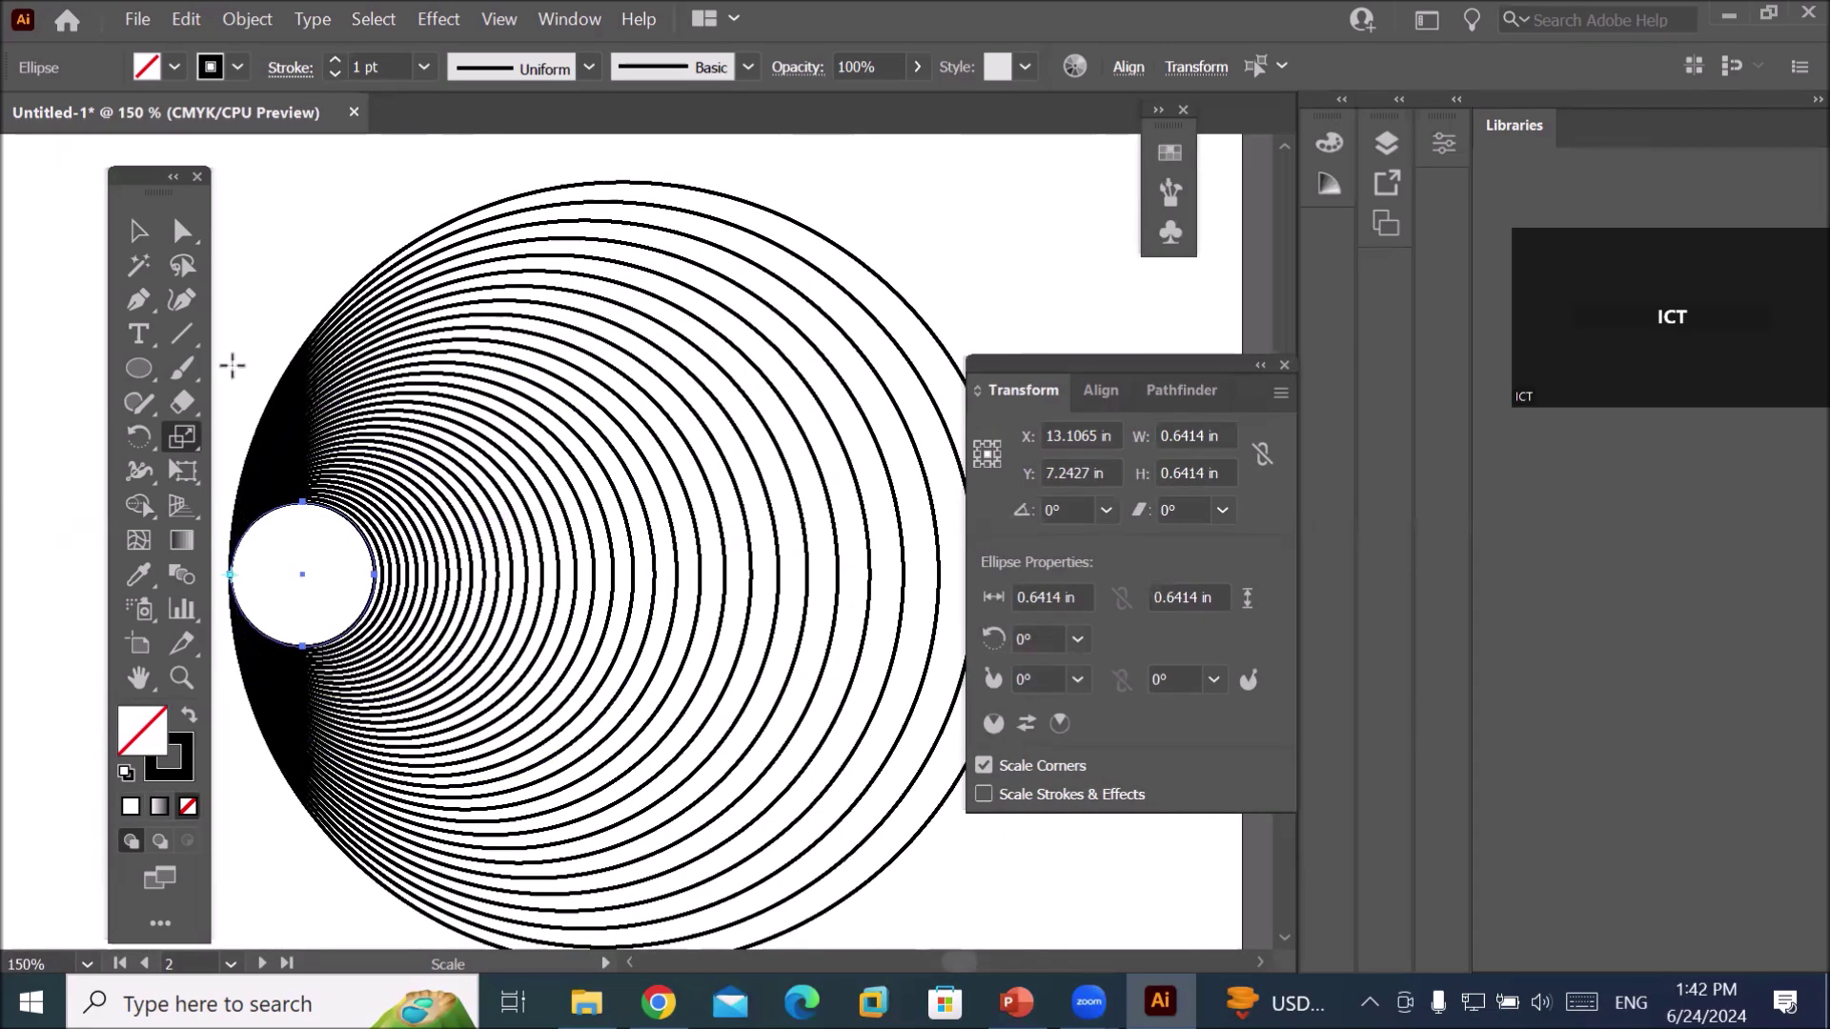
left_click_drag(147, 193, 108, 195)
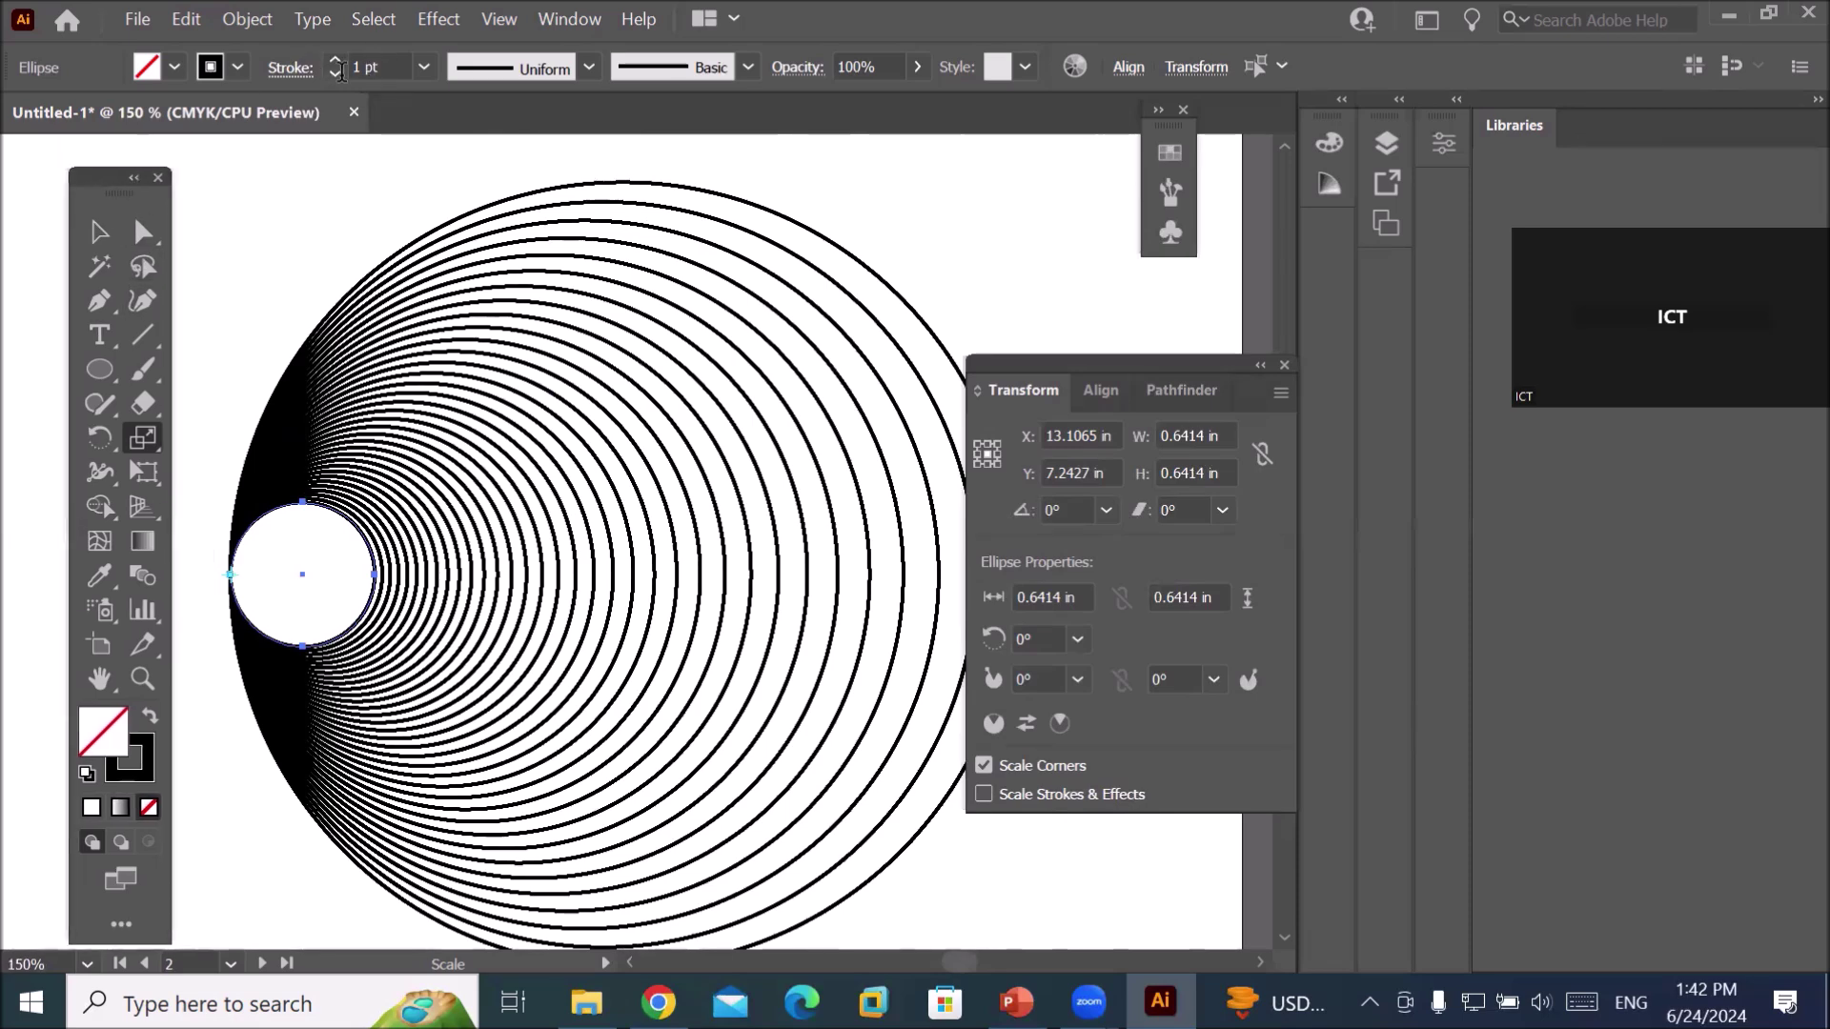
key("v")
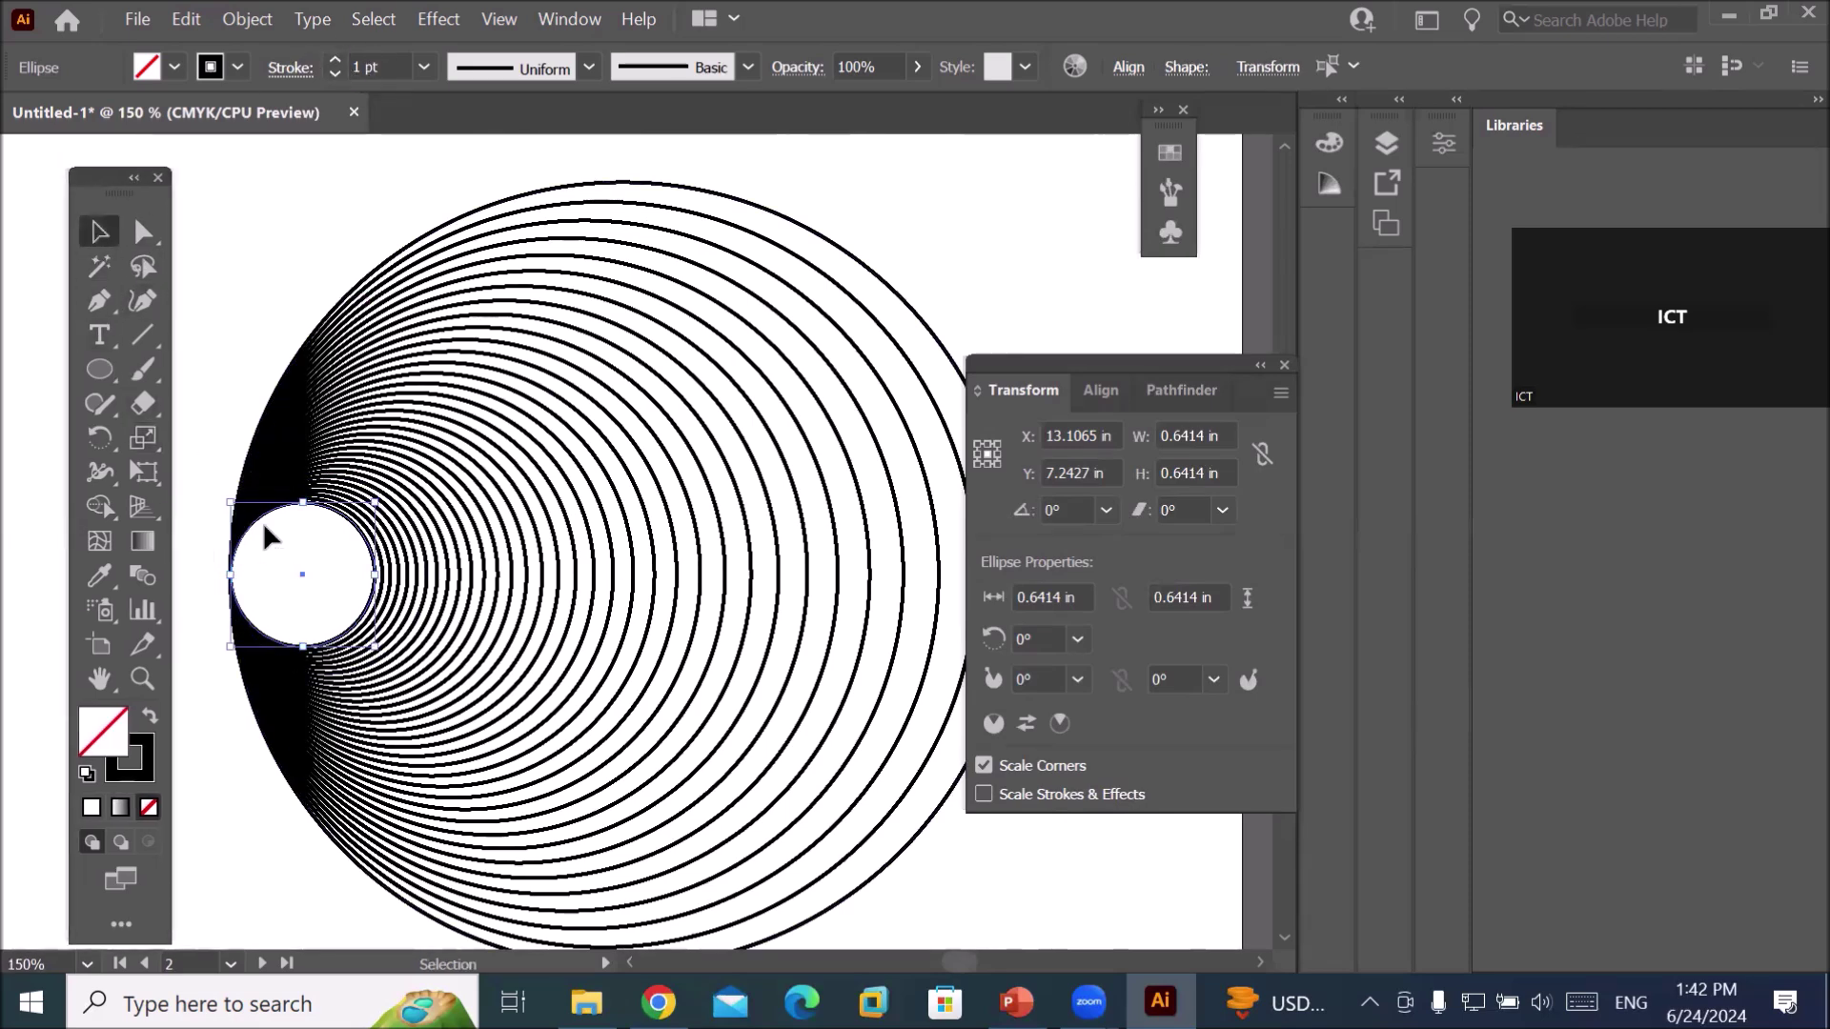
left_click(846, 253)
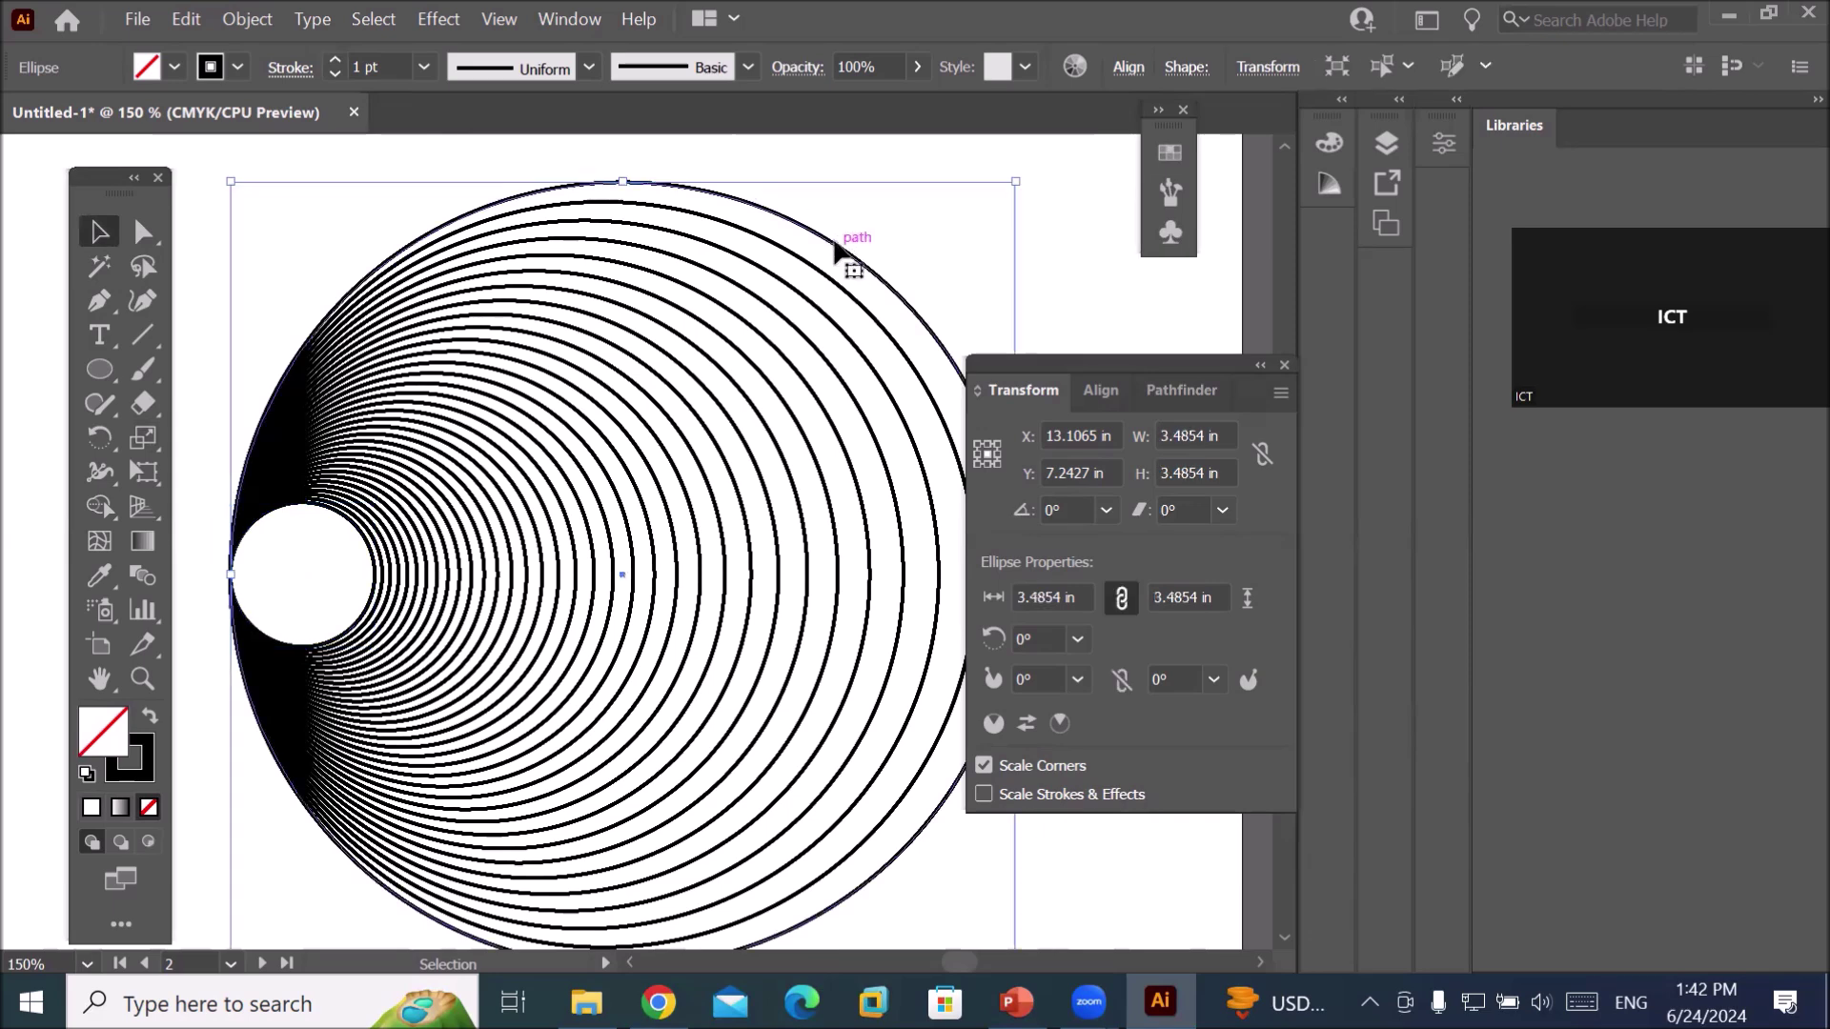
left_click(399, 61)
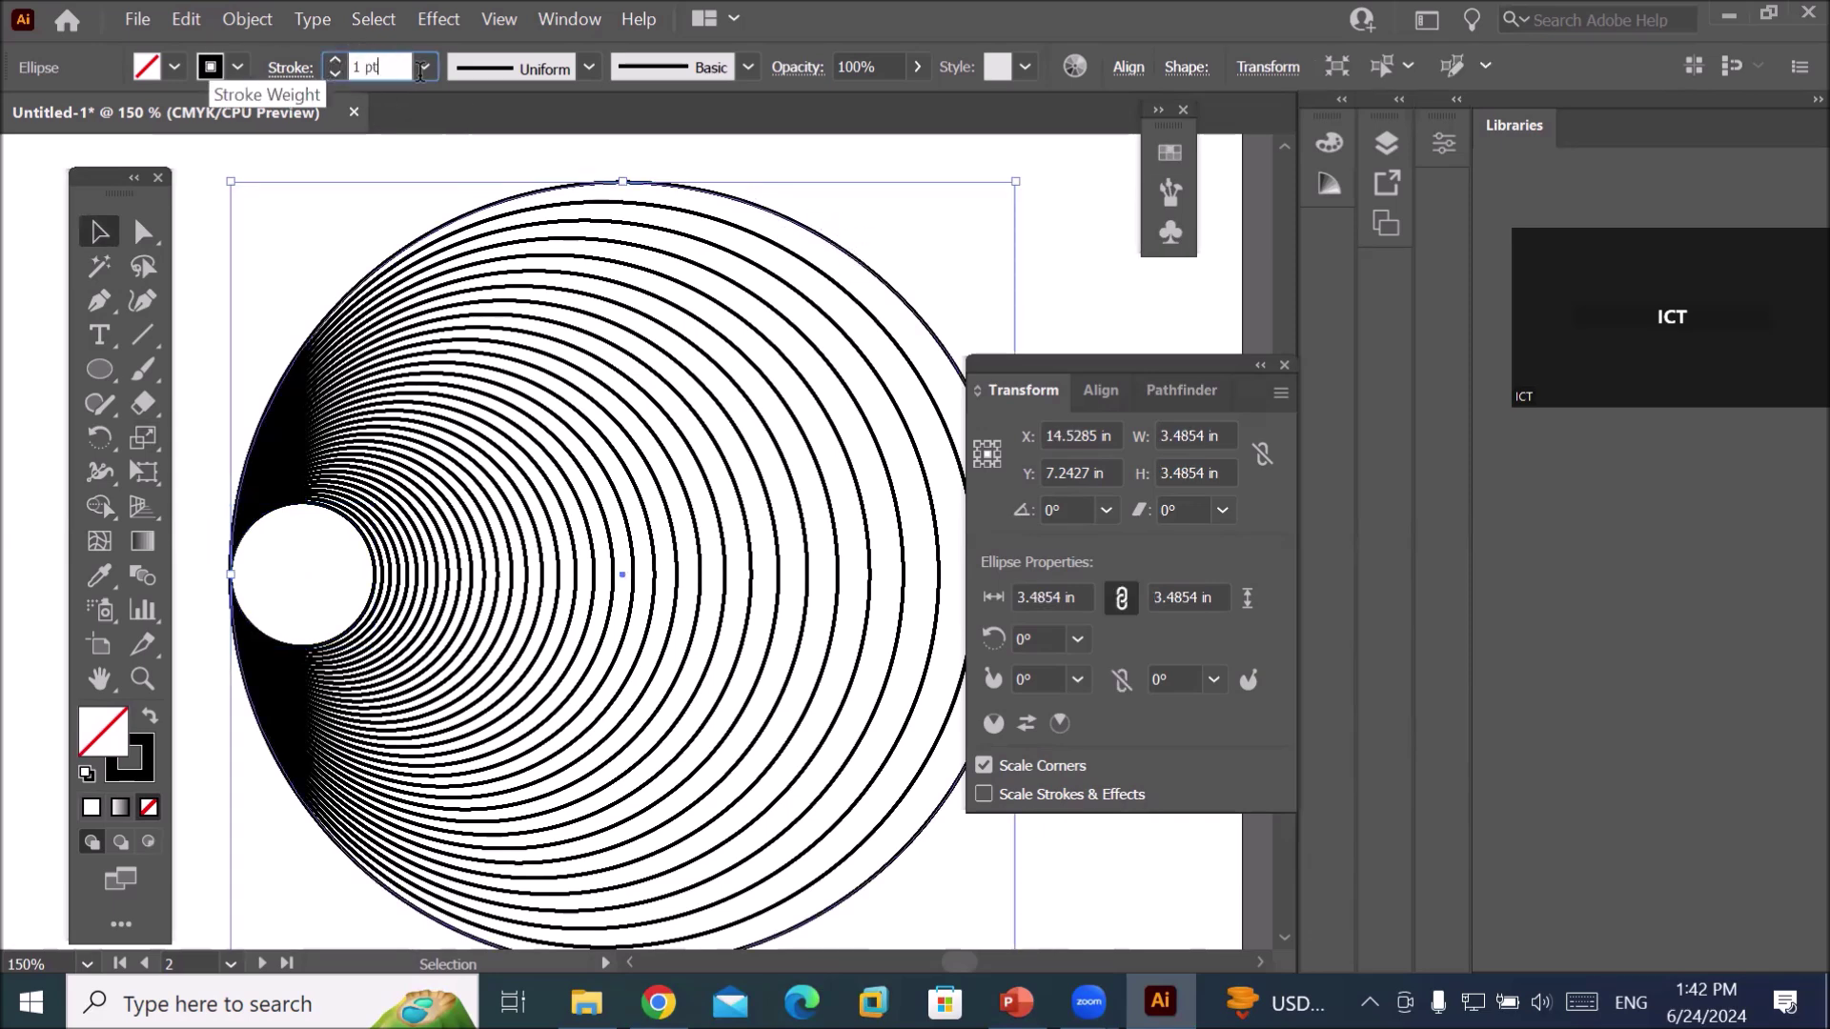
left_click(548, 510)
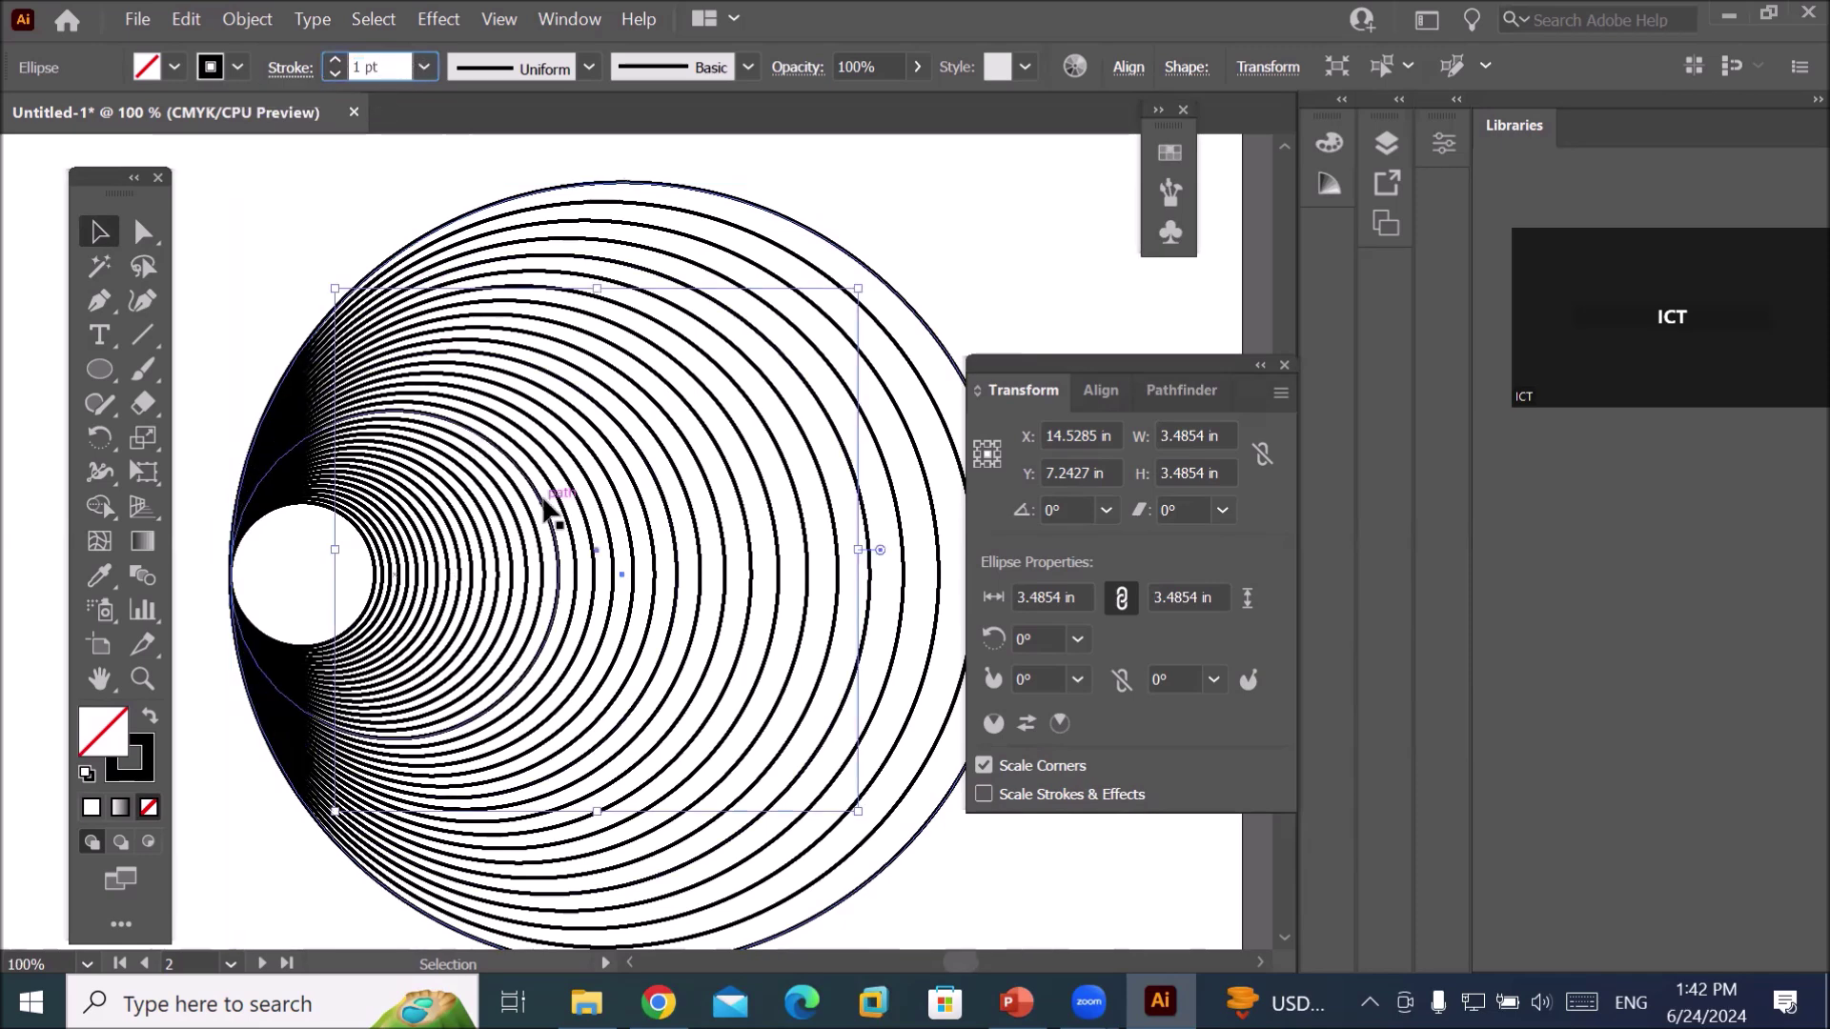
key("ctrl+minus")
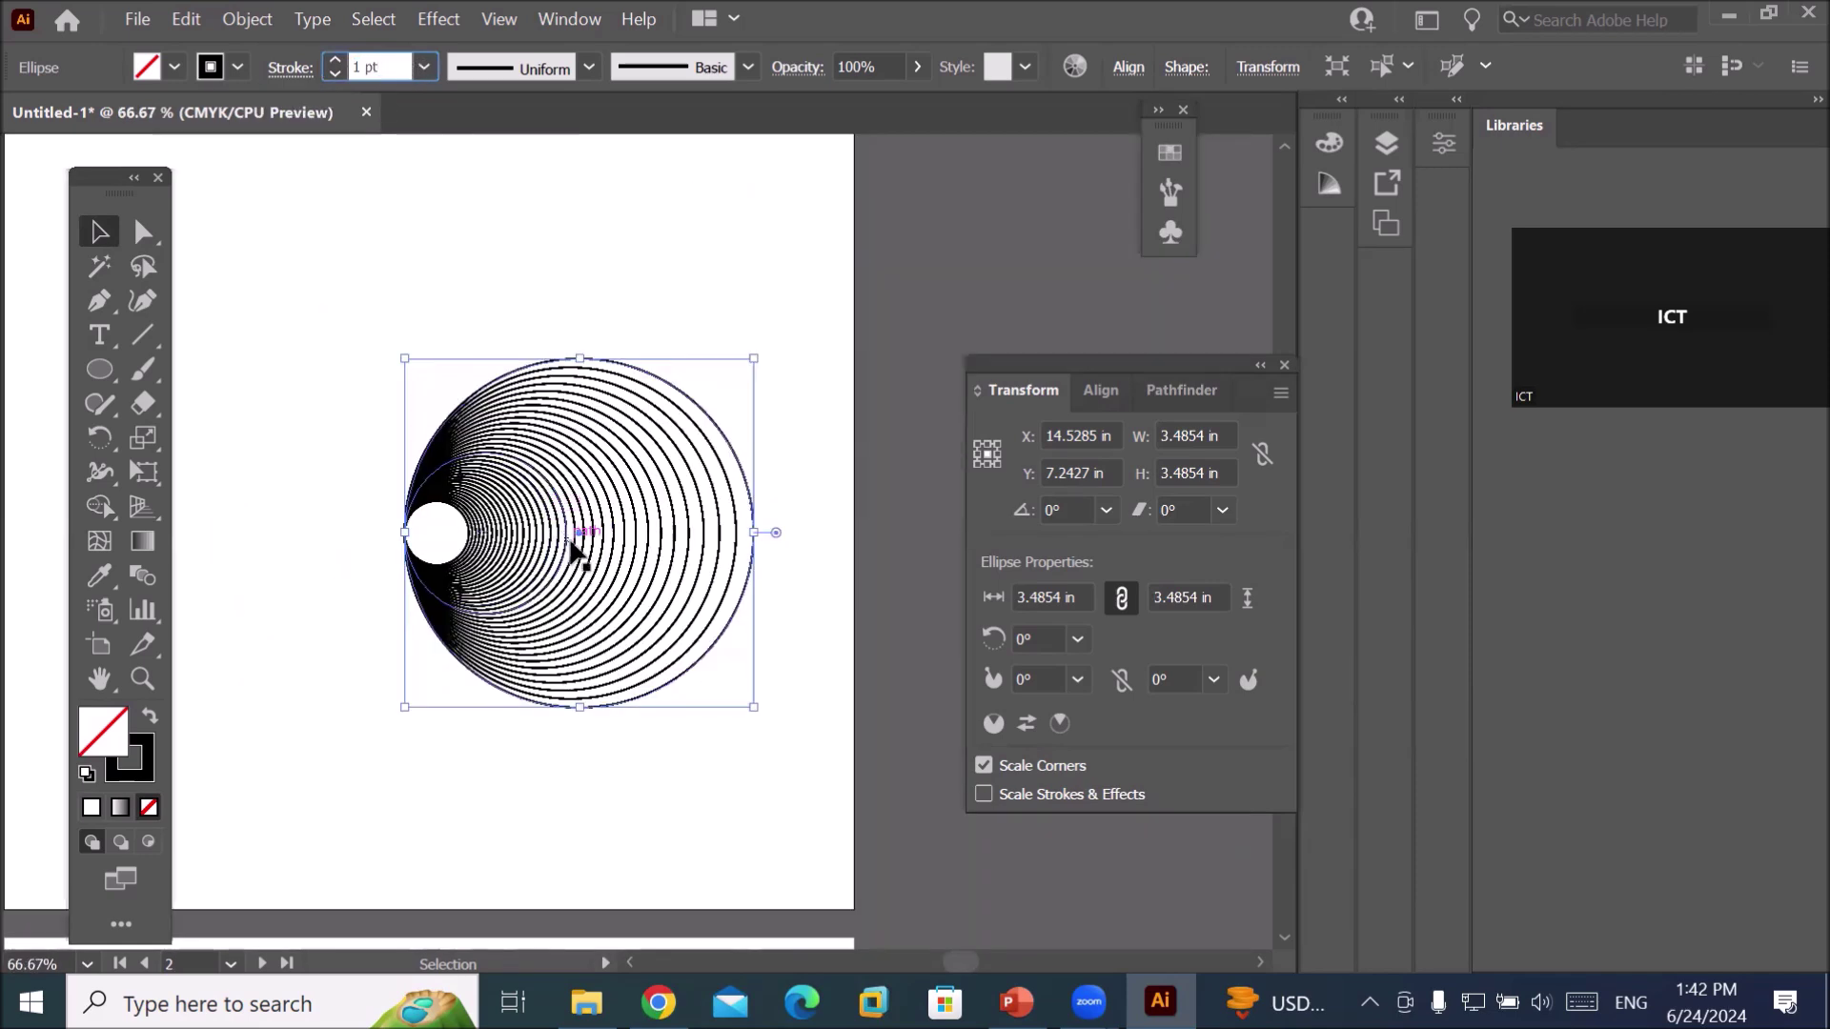
key("ctrl+minus")
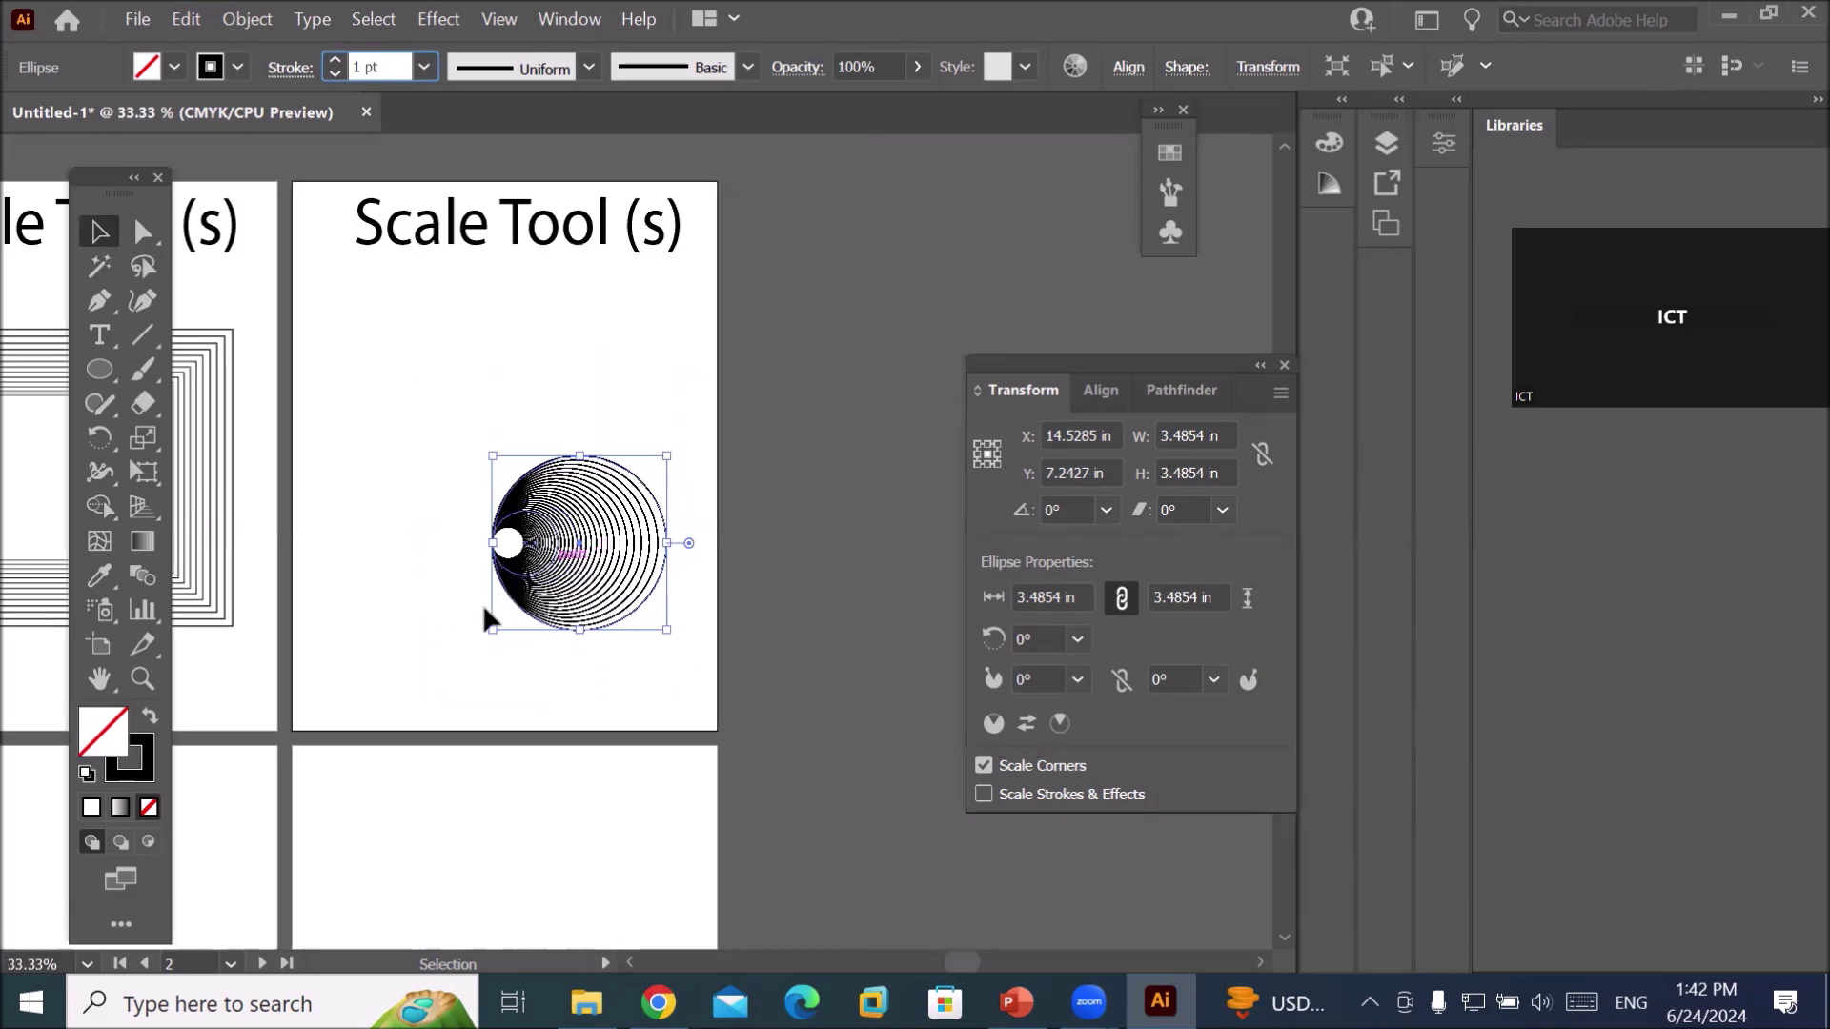
Duplicate the "Scale Tool (s)" title from the second artboard onto the top of the third artboard, below the rectangles.
left_click_drag(516, 770, 891, 748)
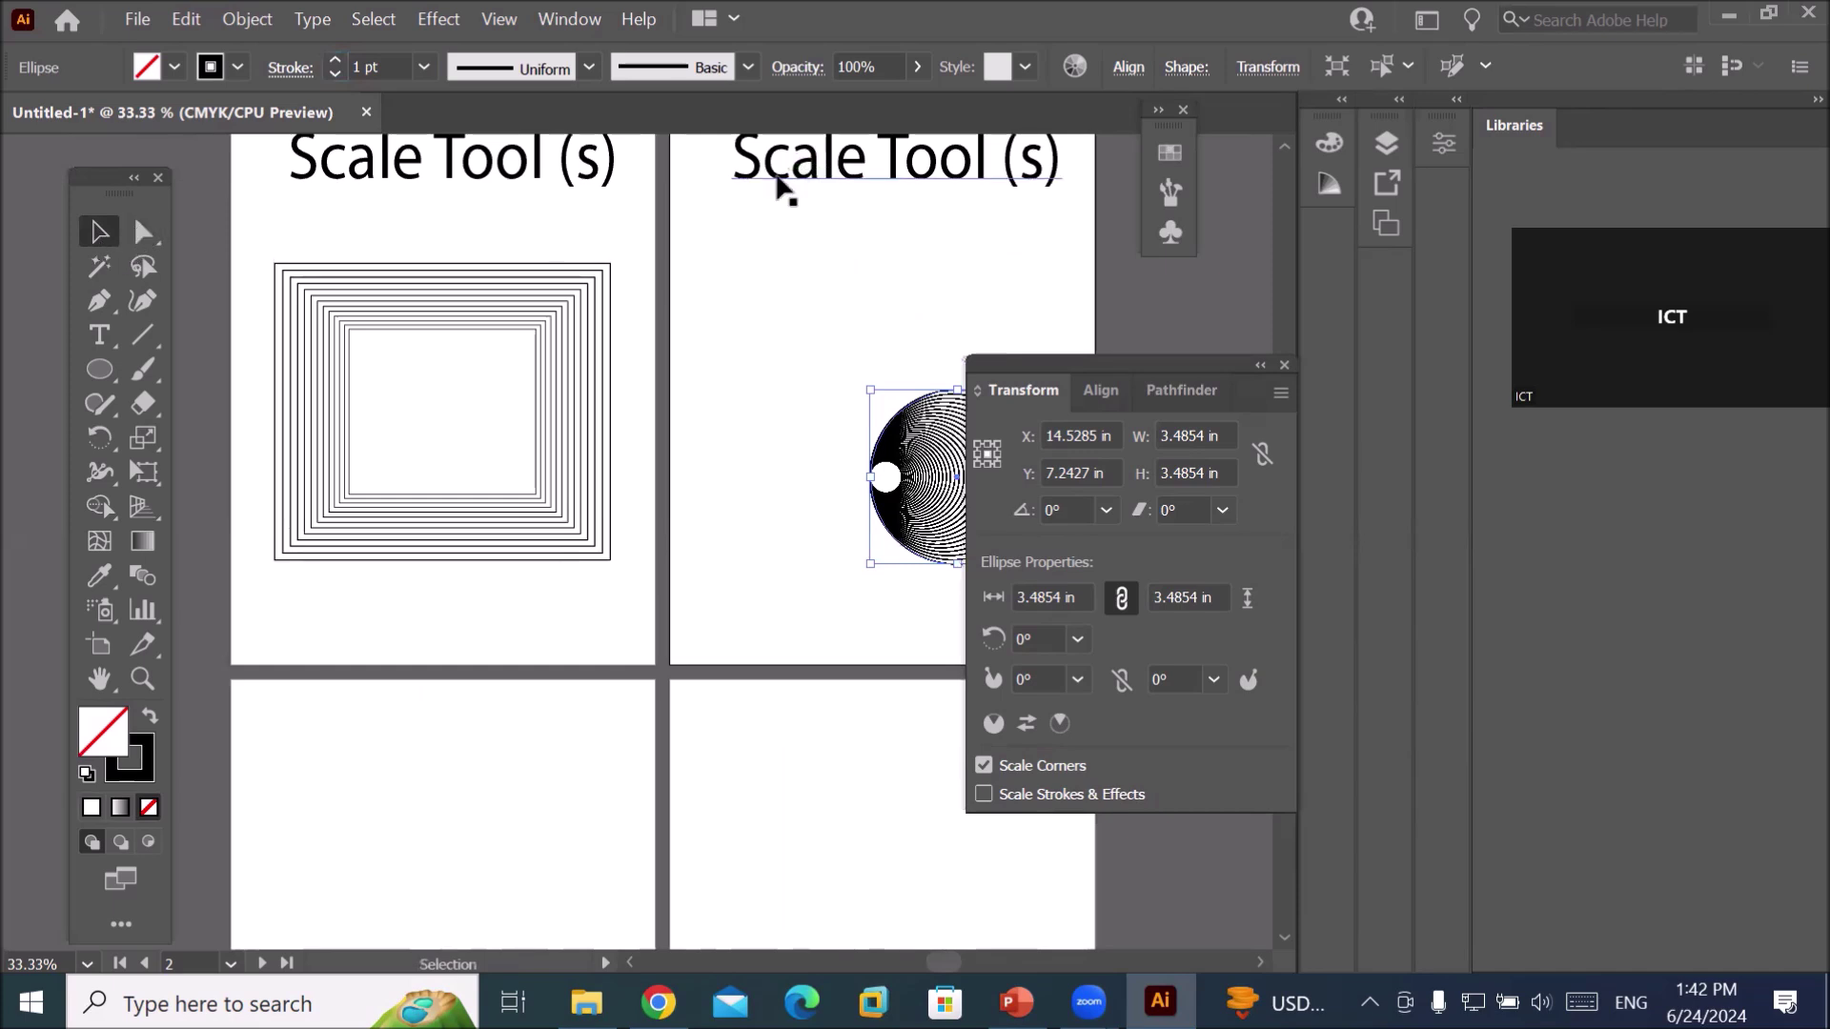
left_click_drag(777, 182, 343, 749)
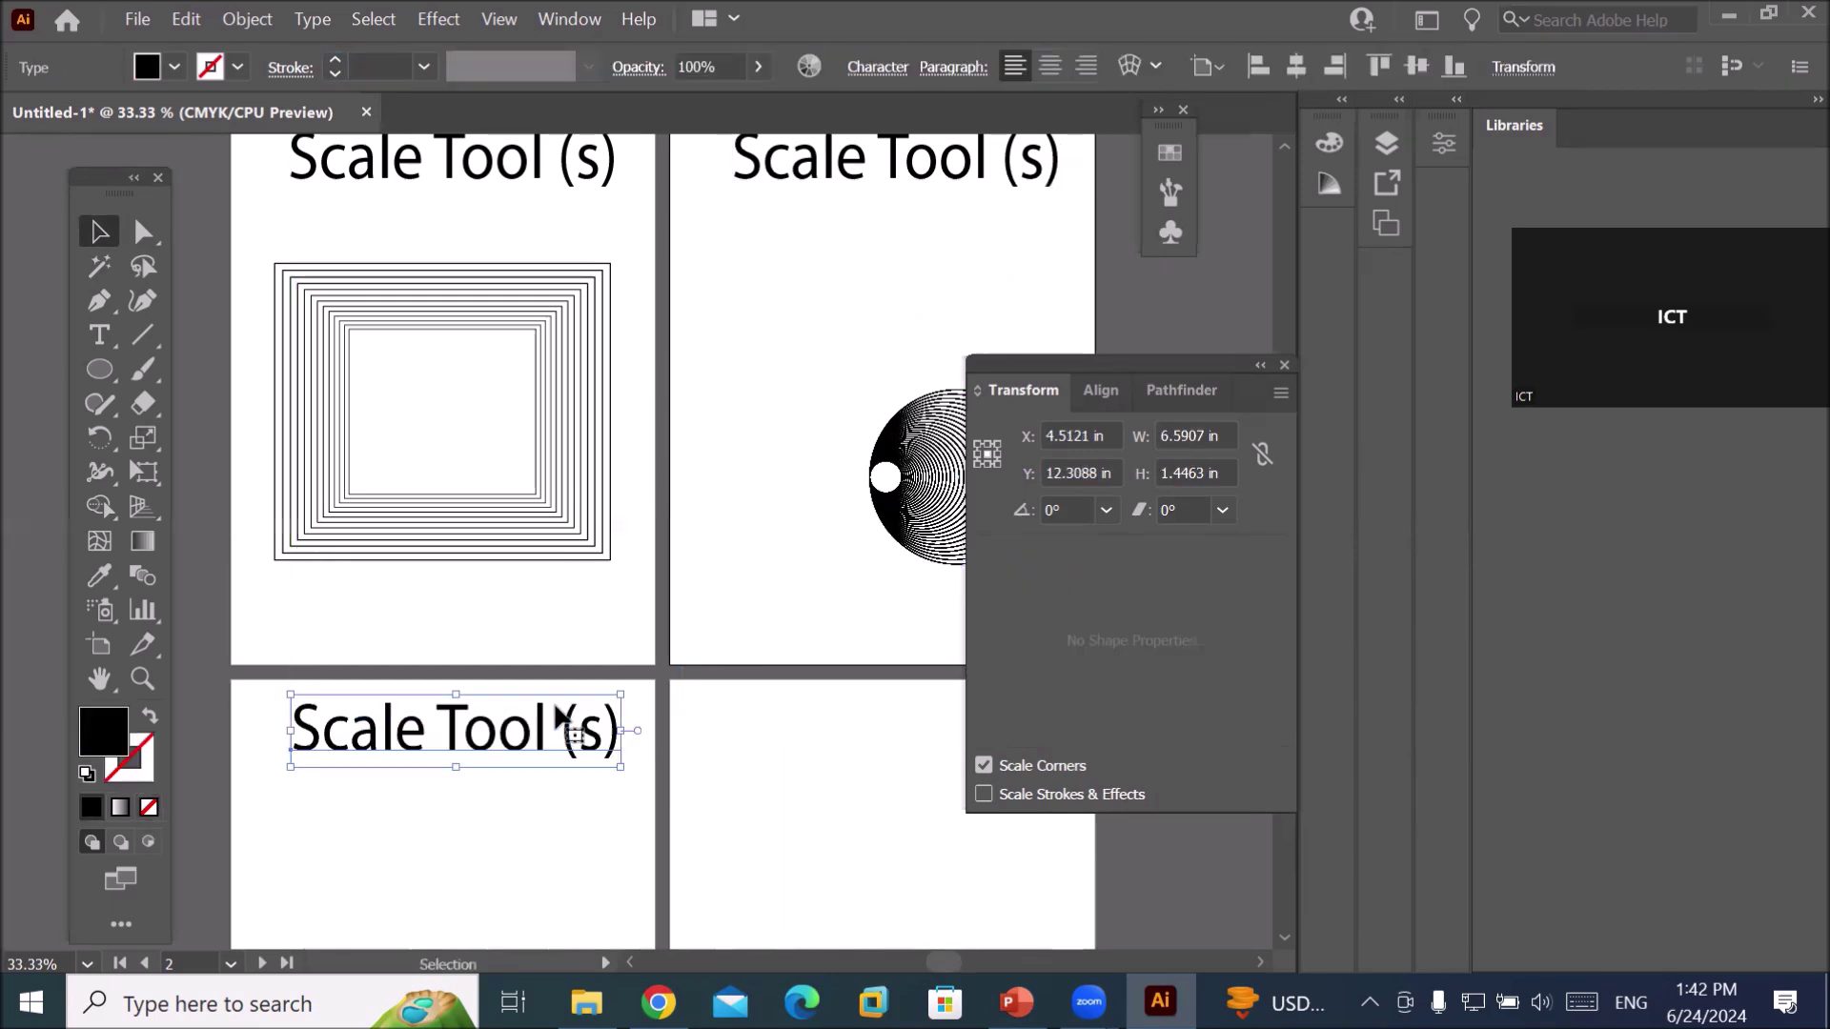
scroll(572, 729, "down", 2)
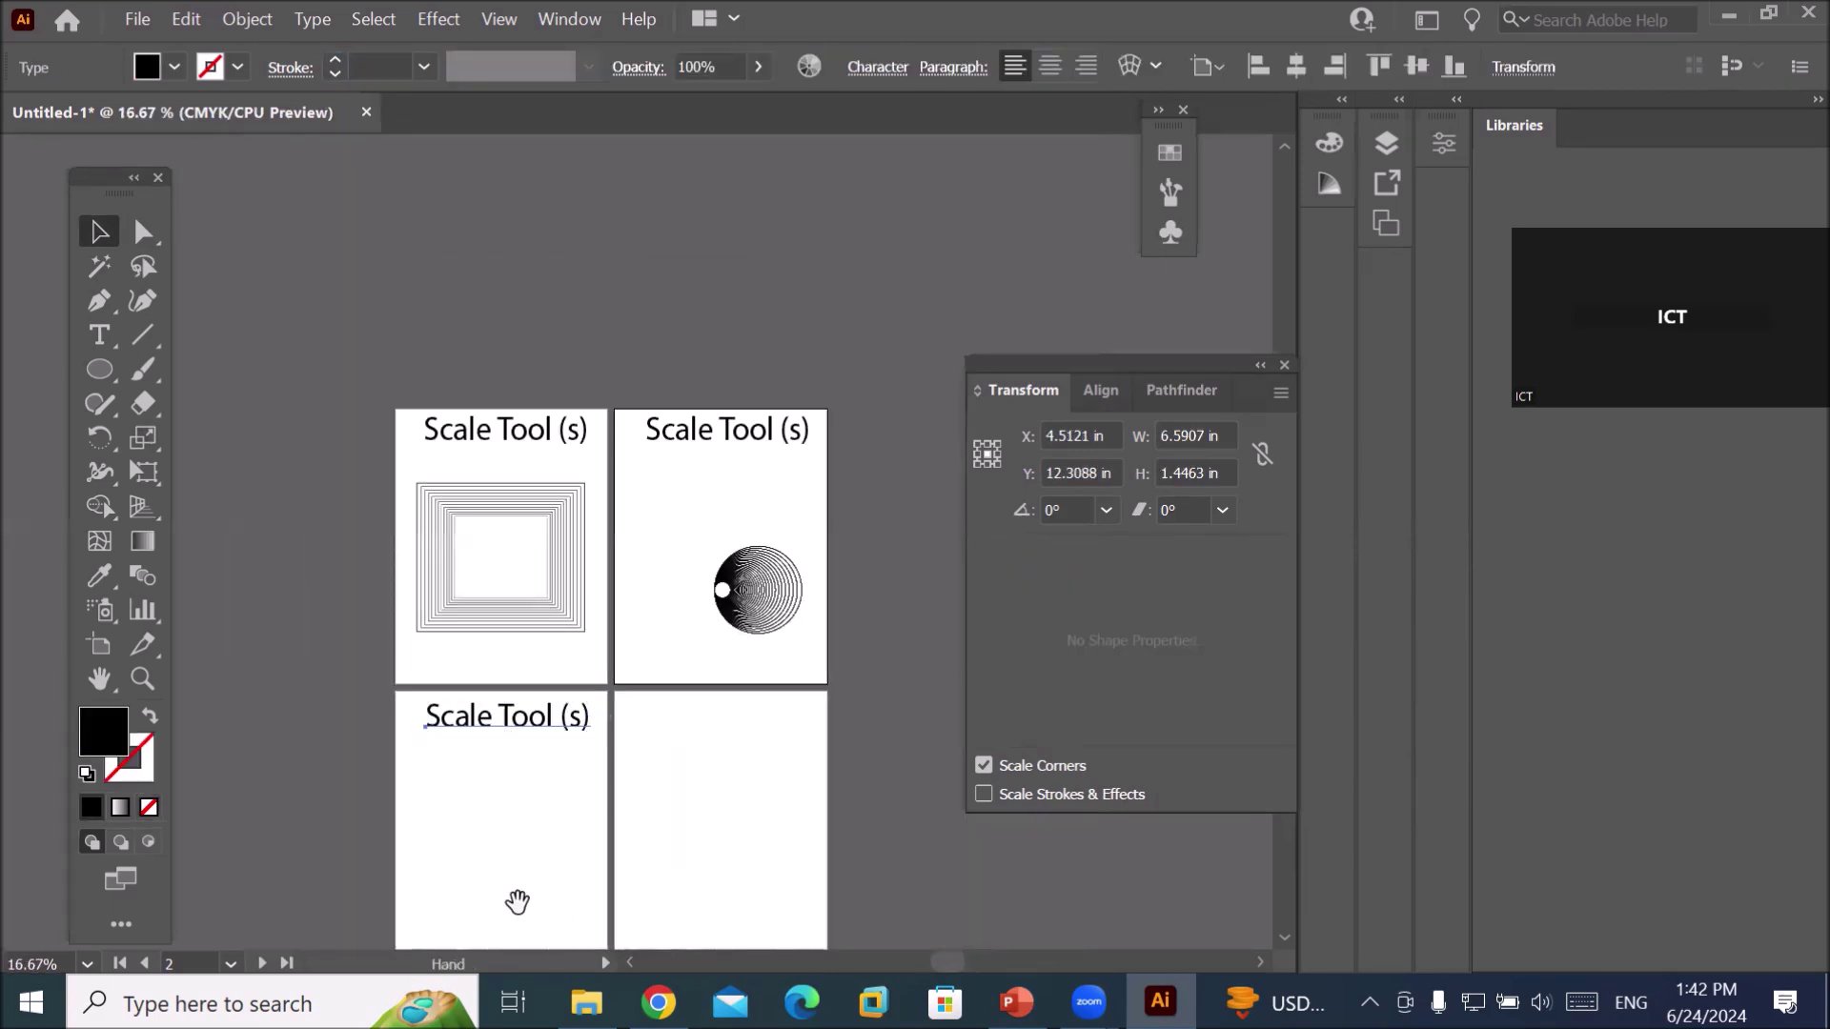
Draw a five-pointed star about 5.81 in wide and 5.53 in high on the third artboard.
scroll(518, 898, "up", 2)
left_click(490, 774)
left_click_drag(524, 670, 545, 578)
left_click(107, 374)
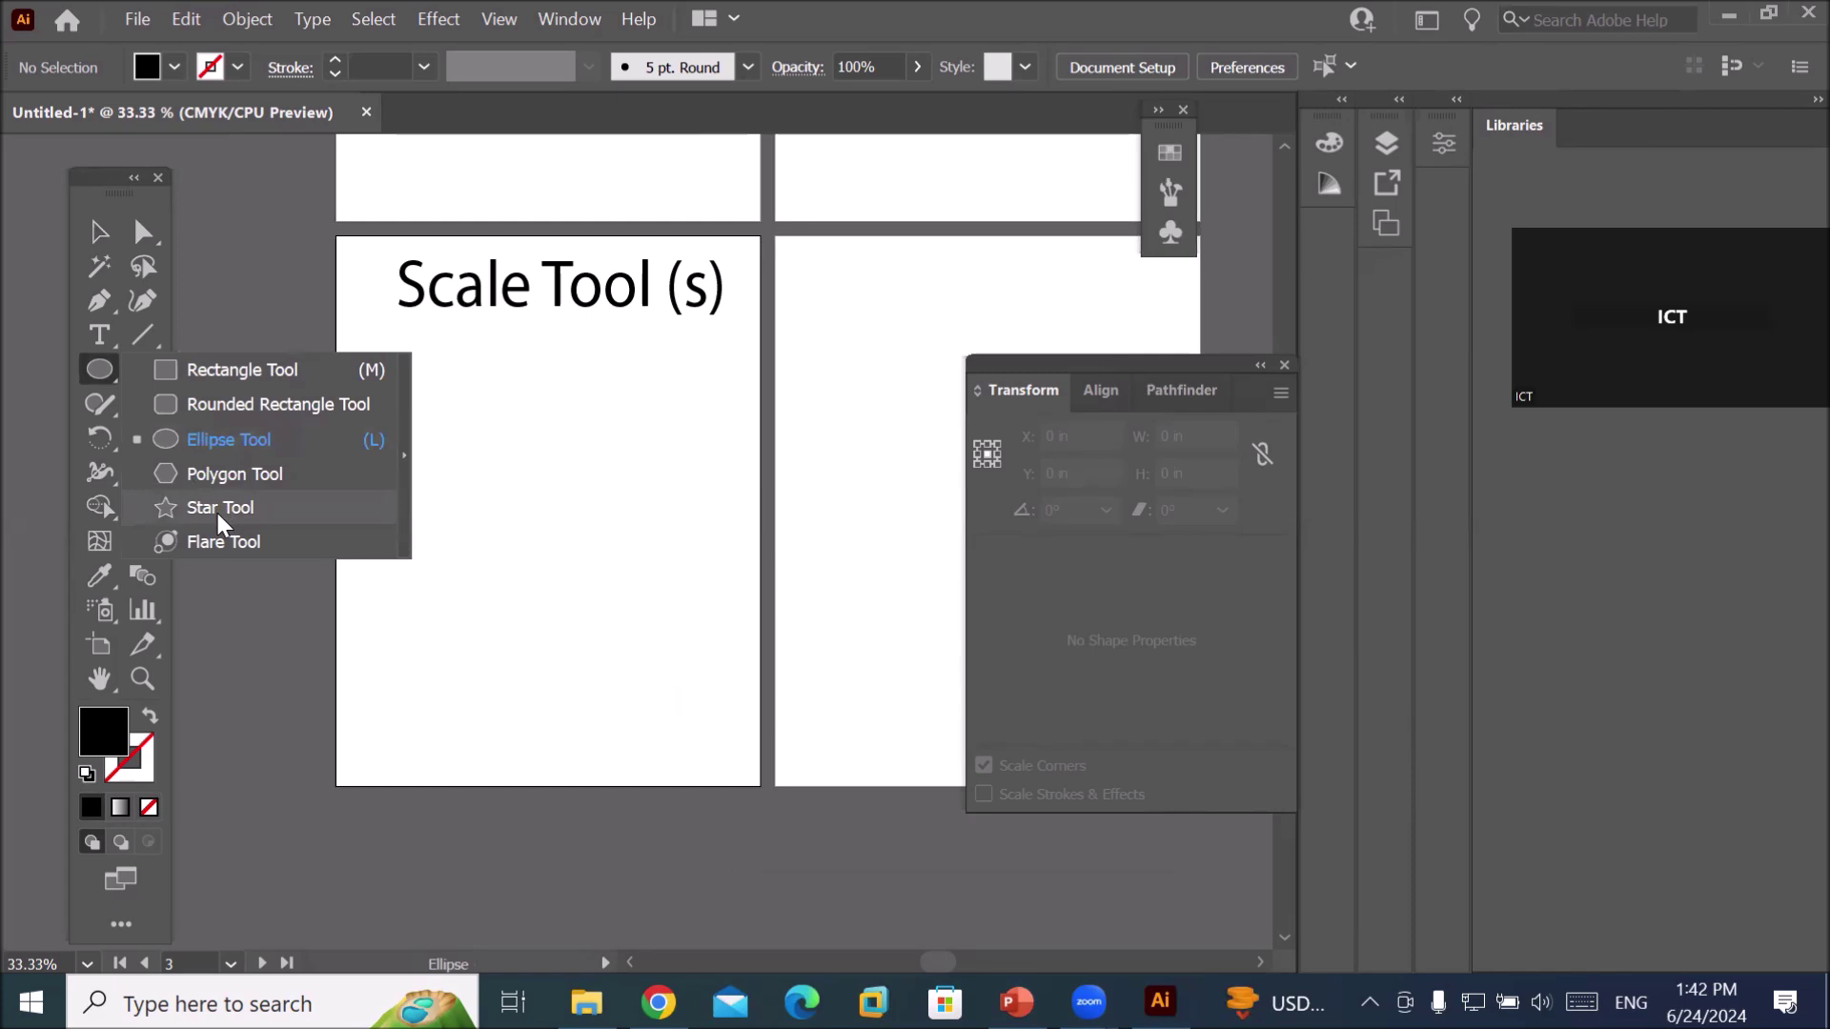
left_click(219, 515)
left_click_drag(442, 424, 544, 528)
Centre the star below the third artboard's title and apply the default white fill and black stroke.
left_click(99, 232)
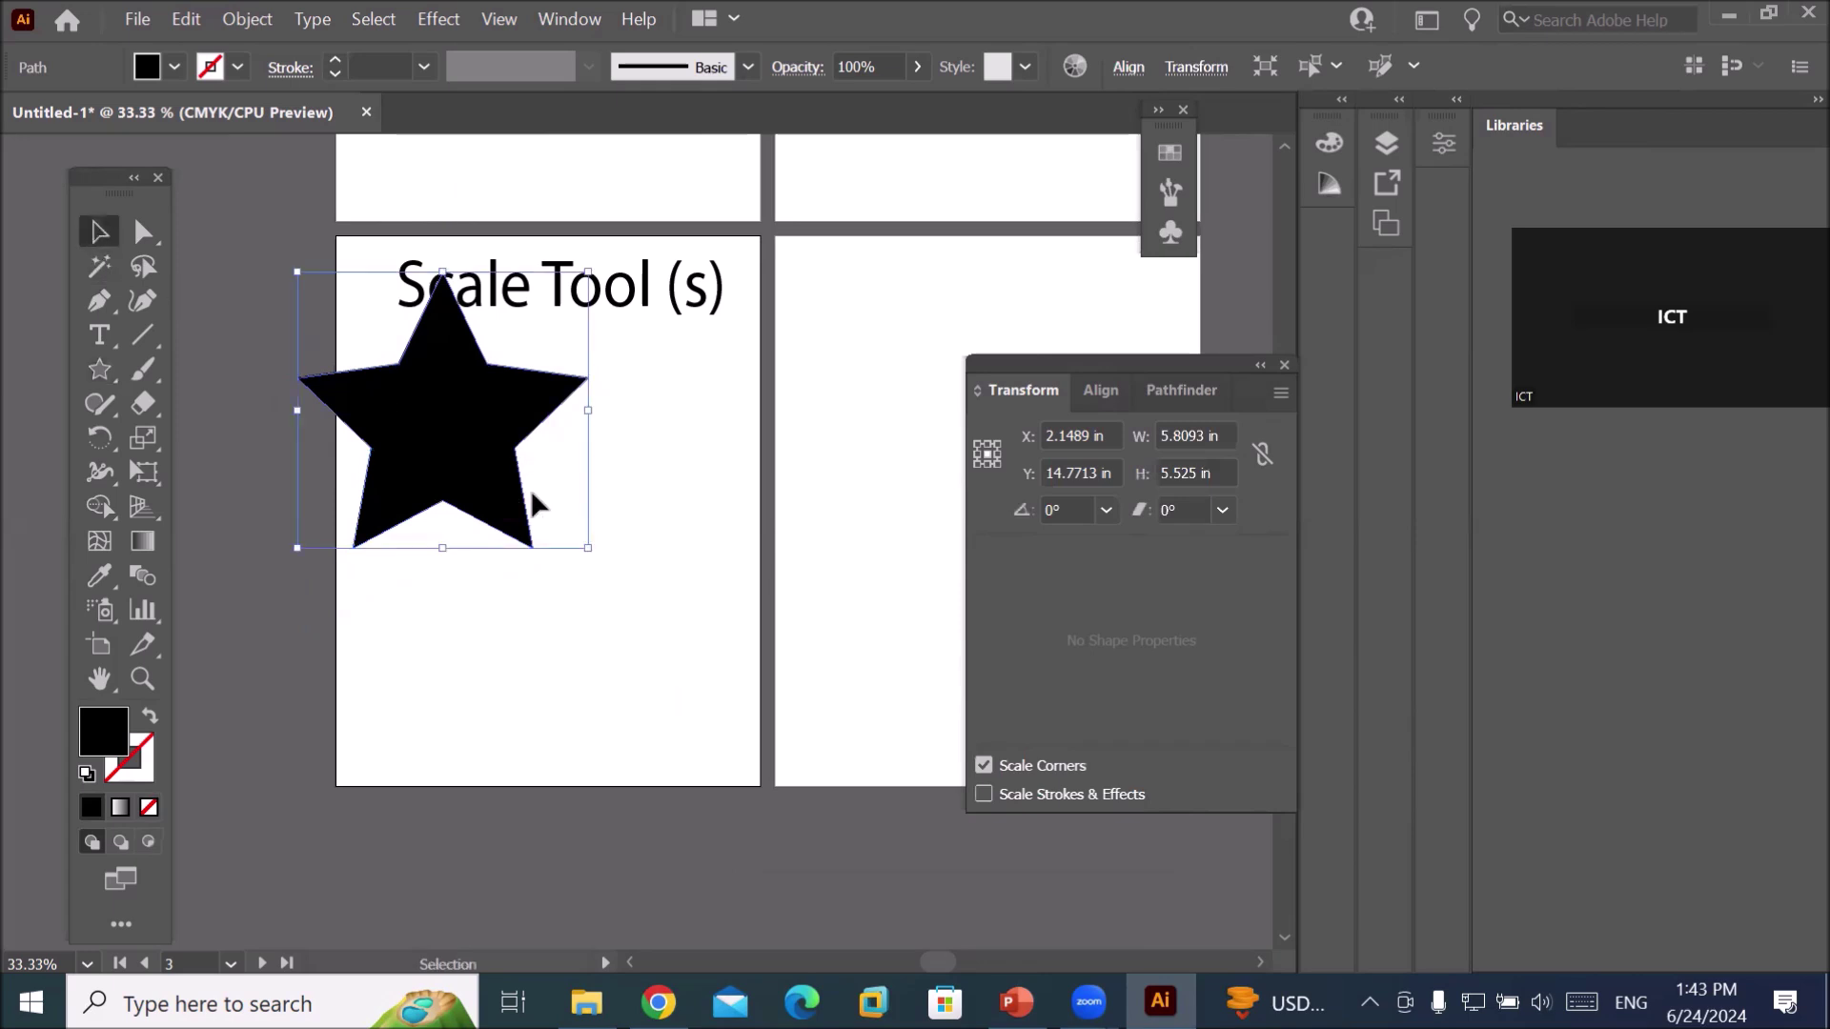
left_click_drag(437, 463, 552, 573)
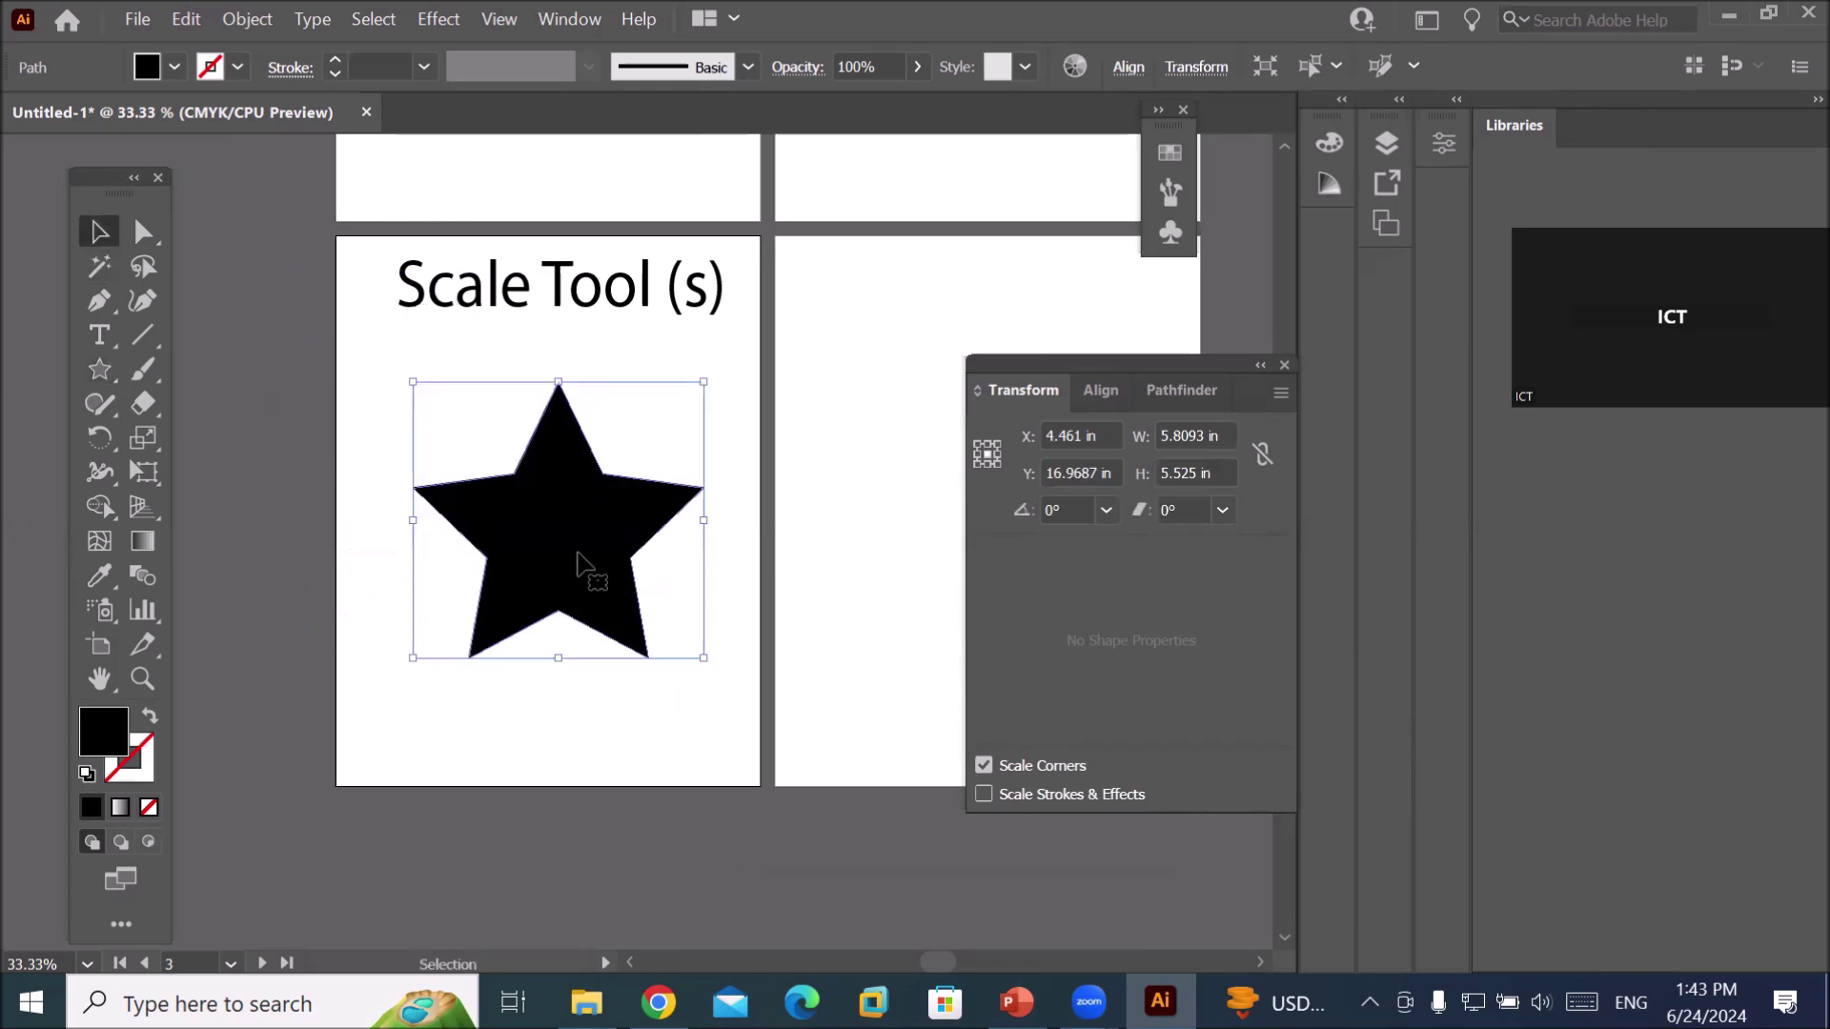
left_click(85, 774)
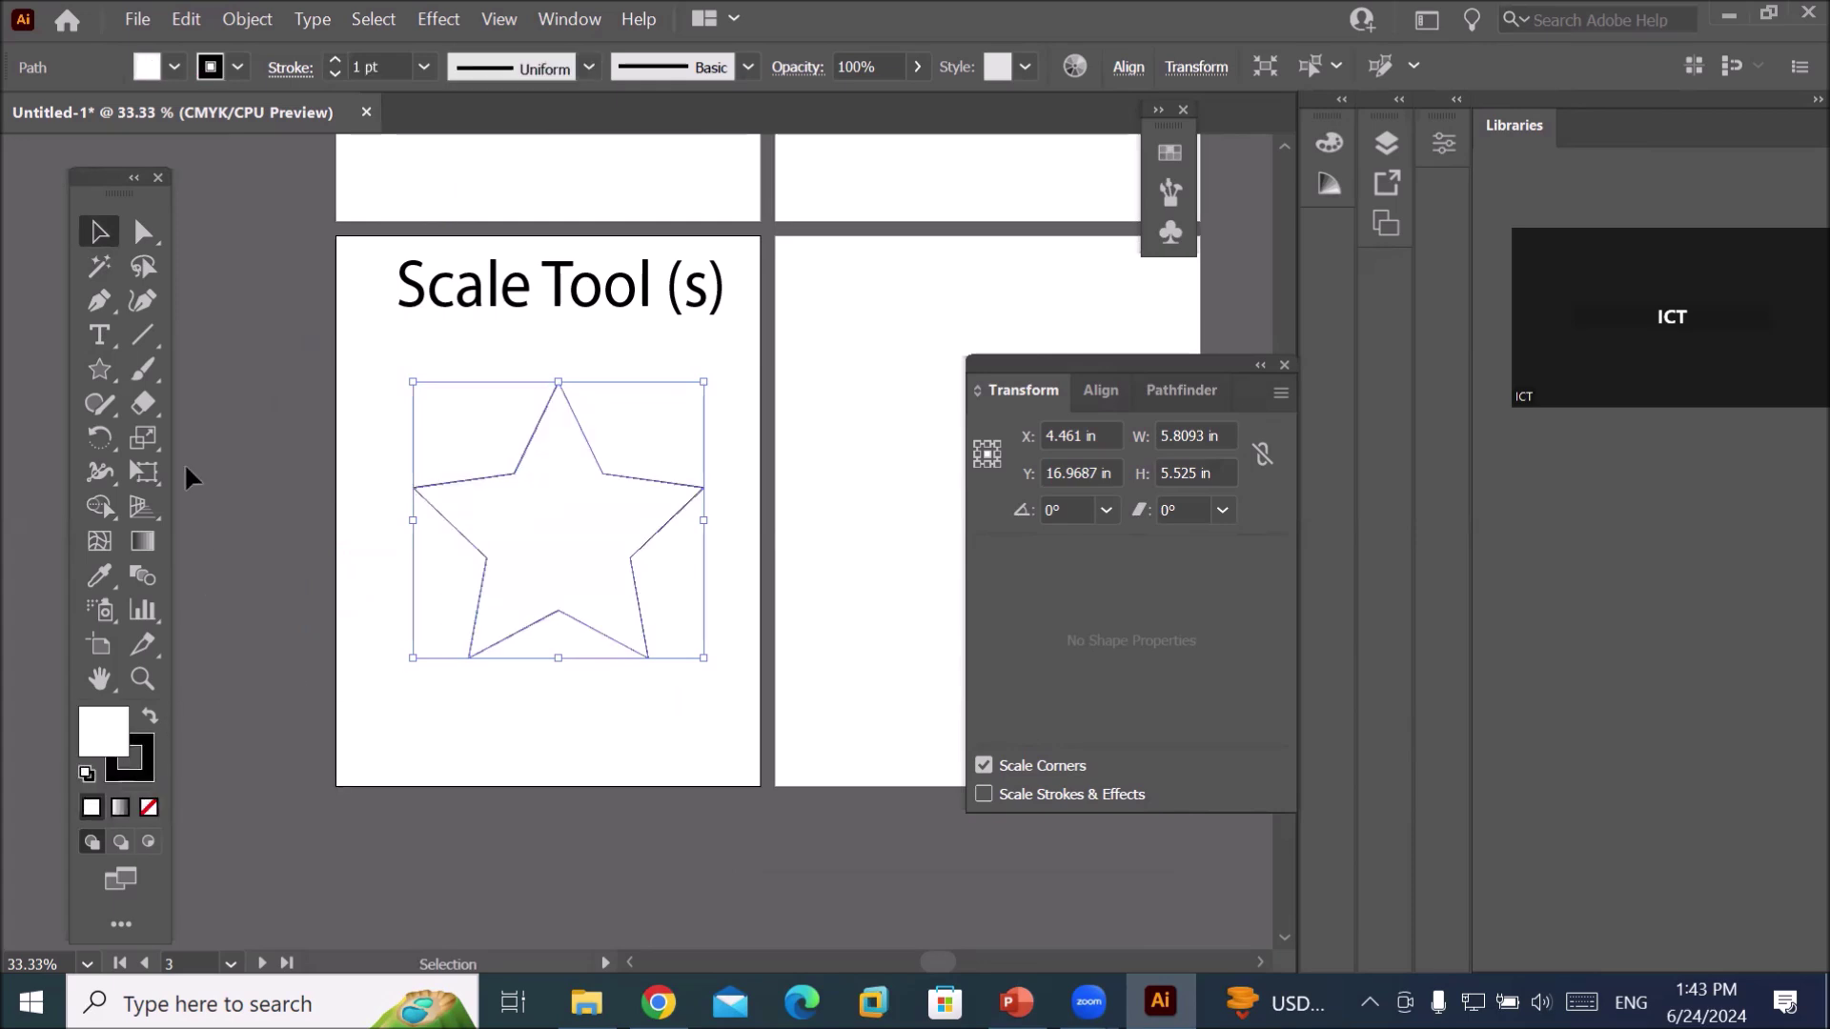
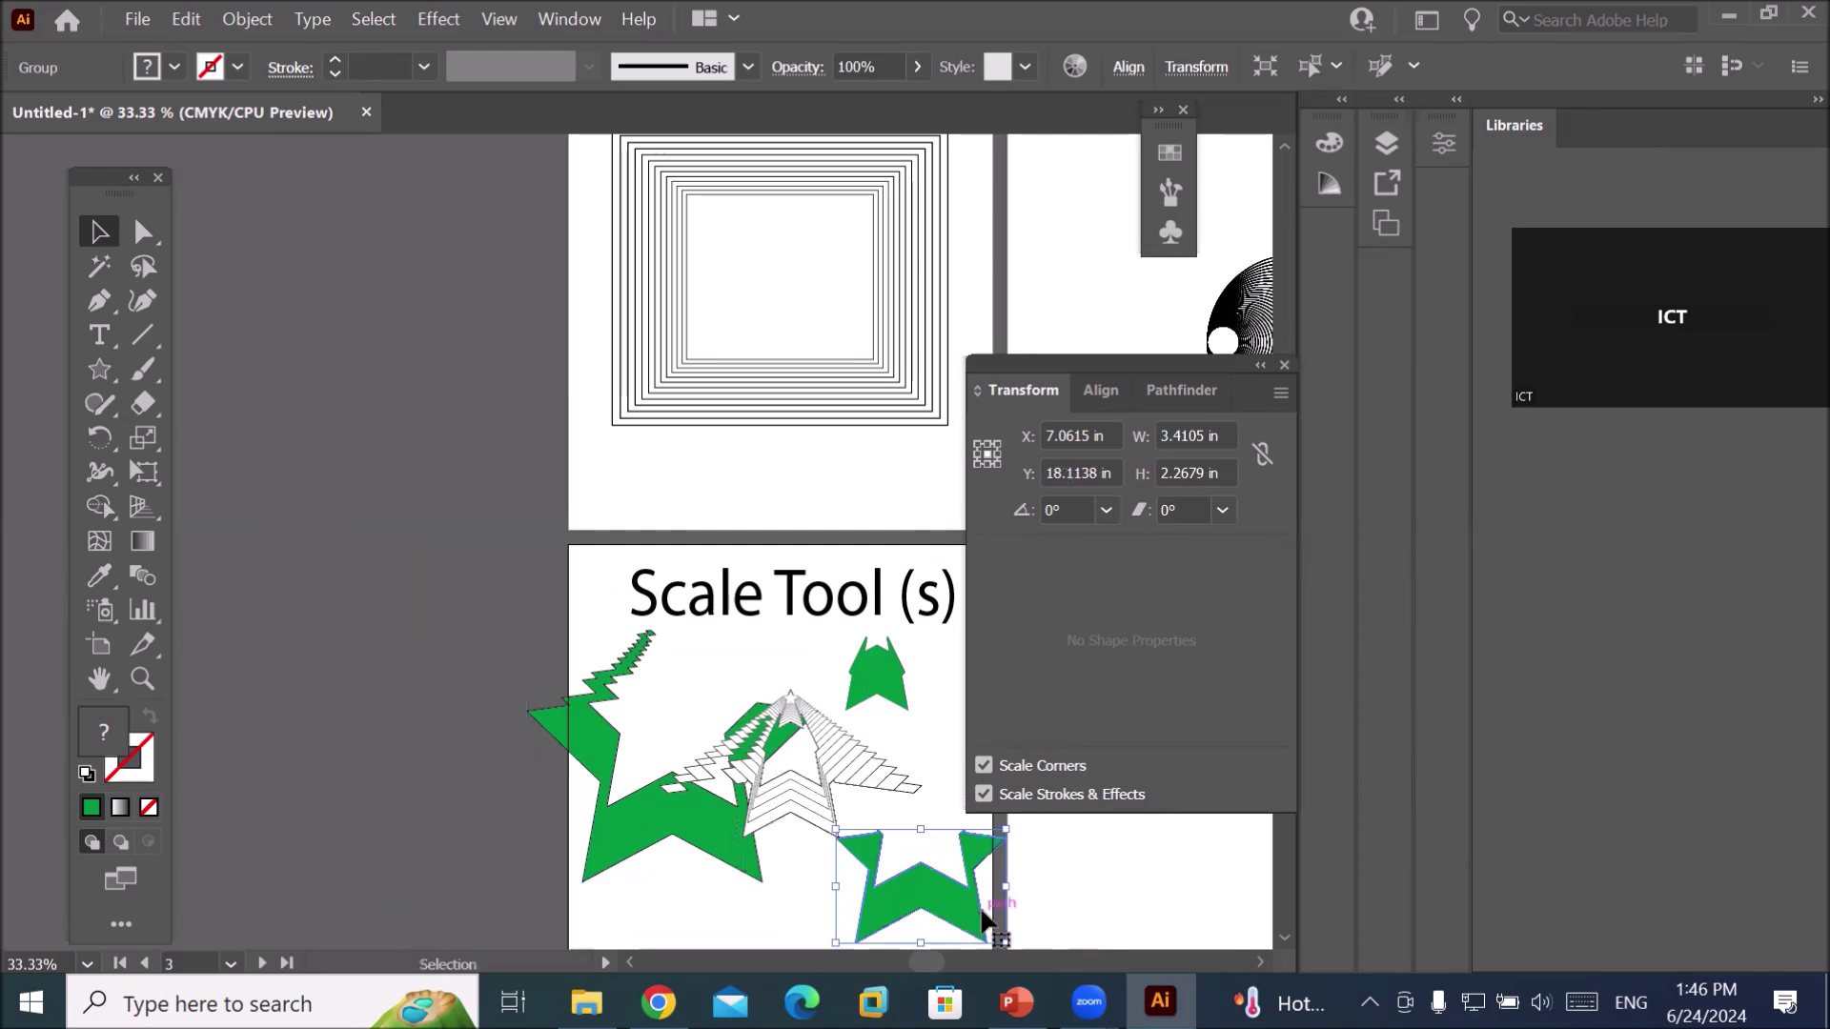
Move the large green star group up and to the left, partly off the third artboard.
left_click_drag(741, 725, 705, 671)
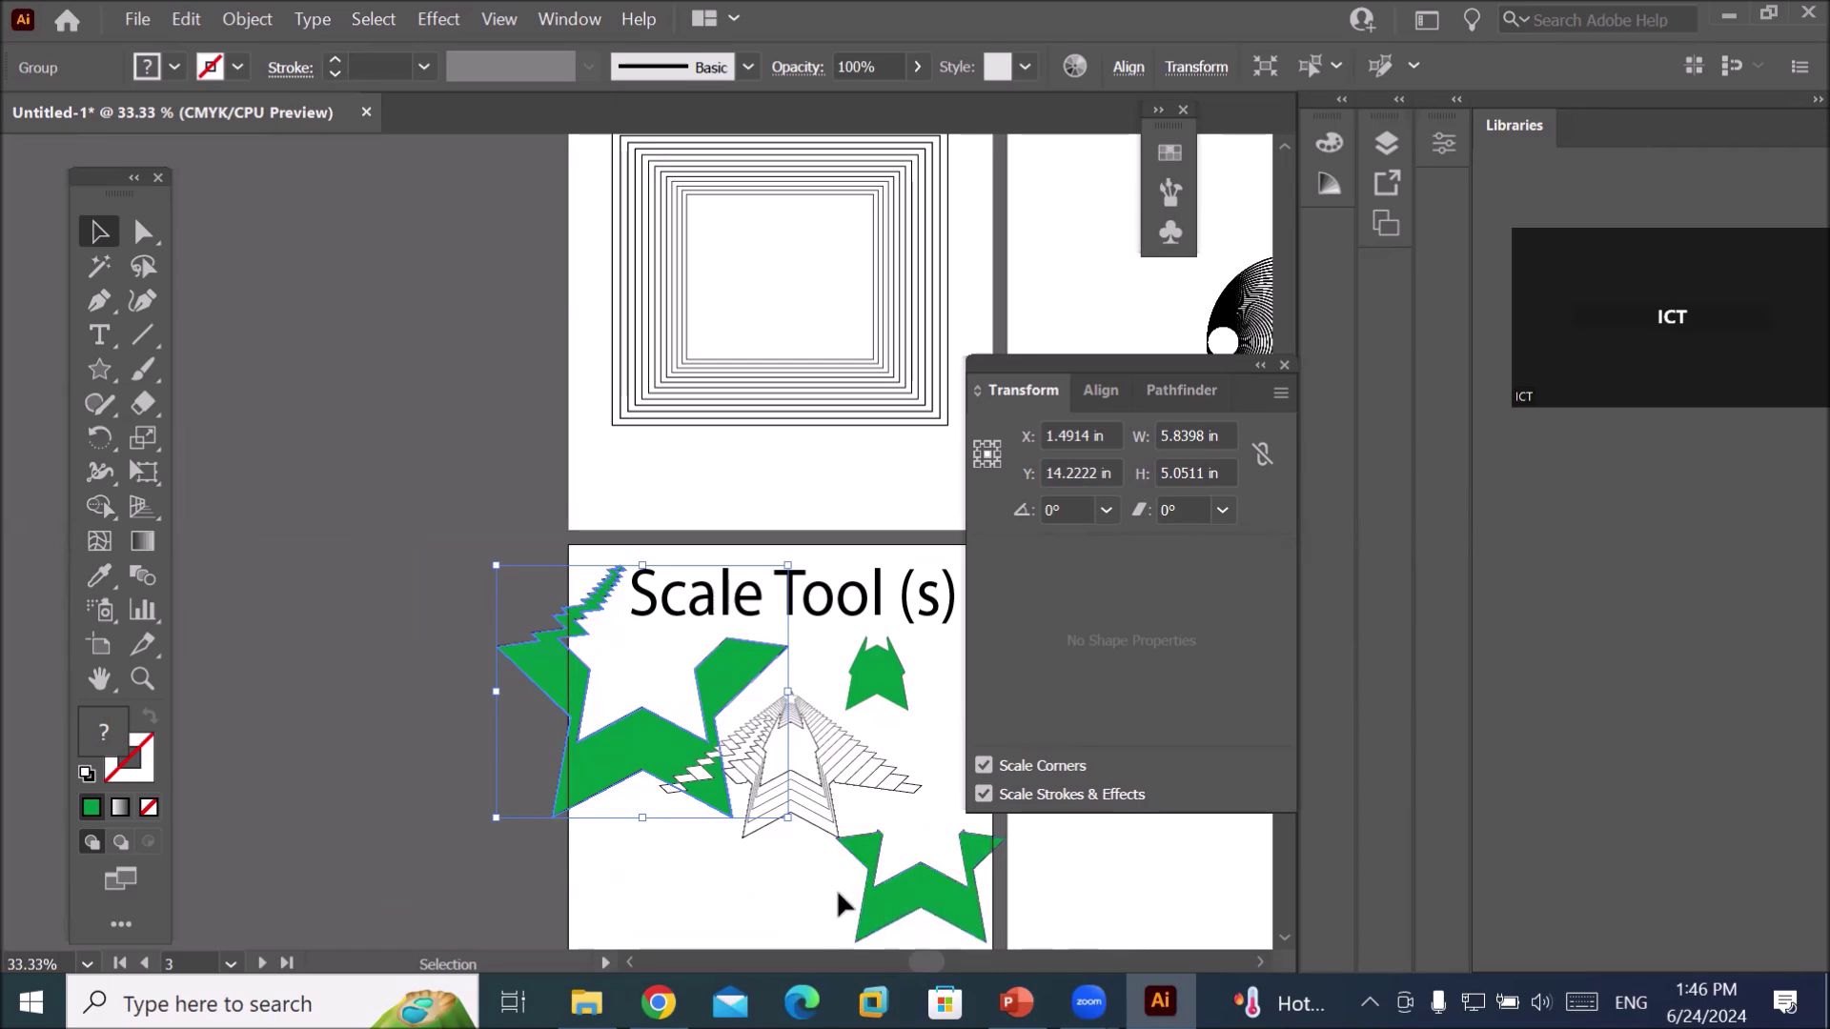
left_click_drag(818, 878, 610, 617)
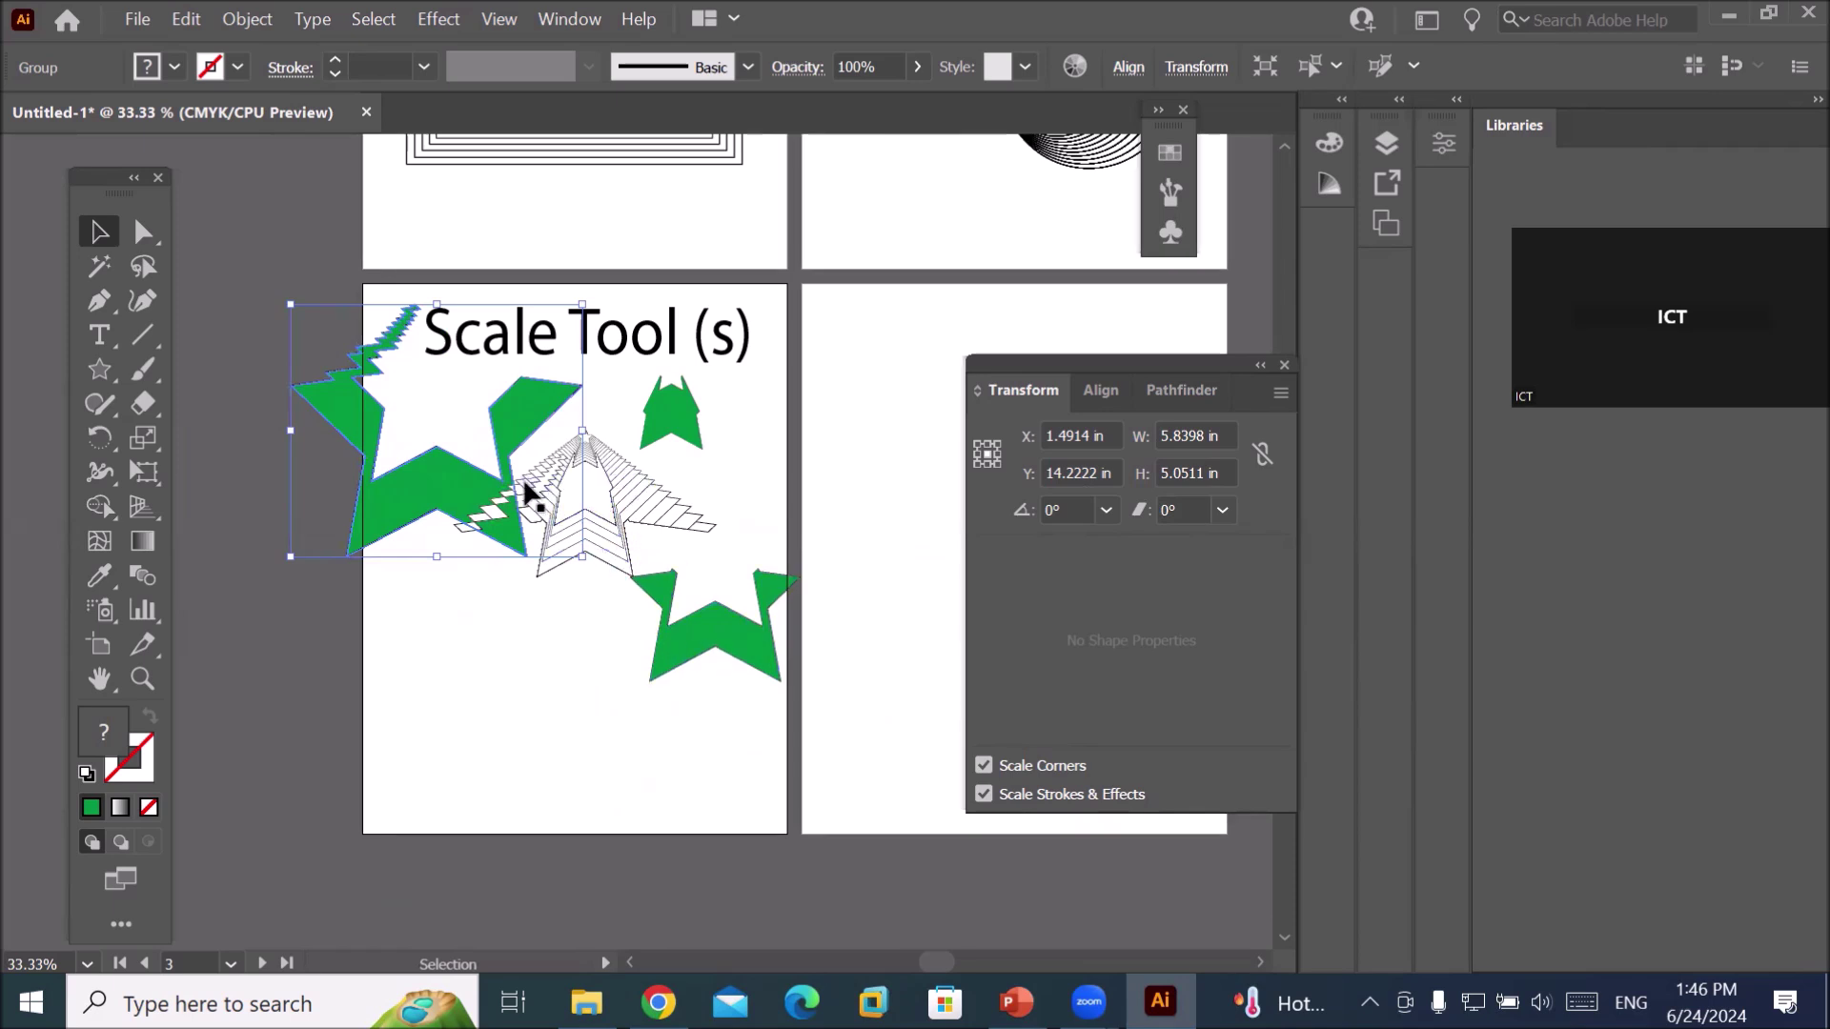
scroll(549, 486, "up", 1)
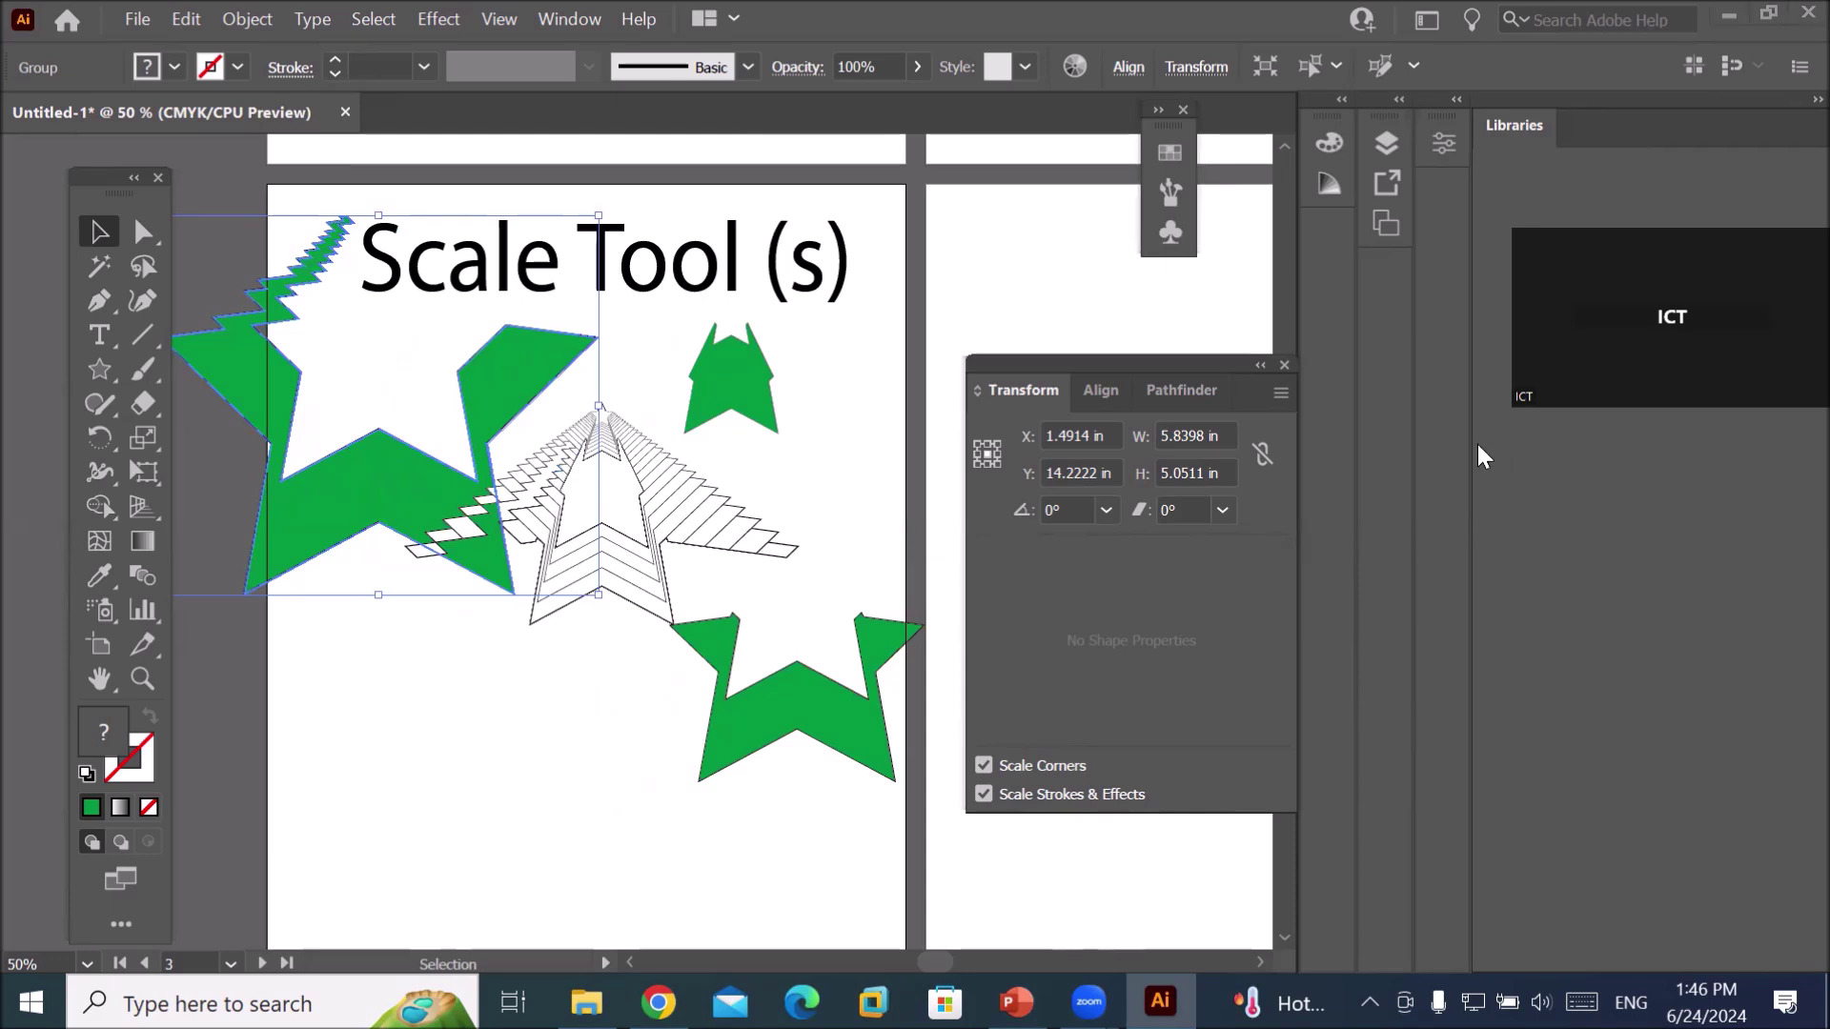
scroll(805, 682, "down", 2)
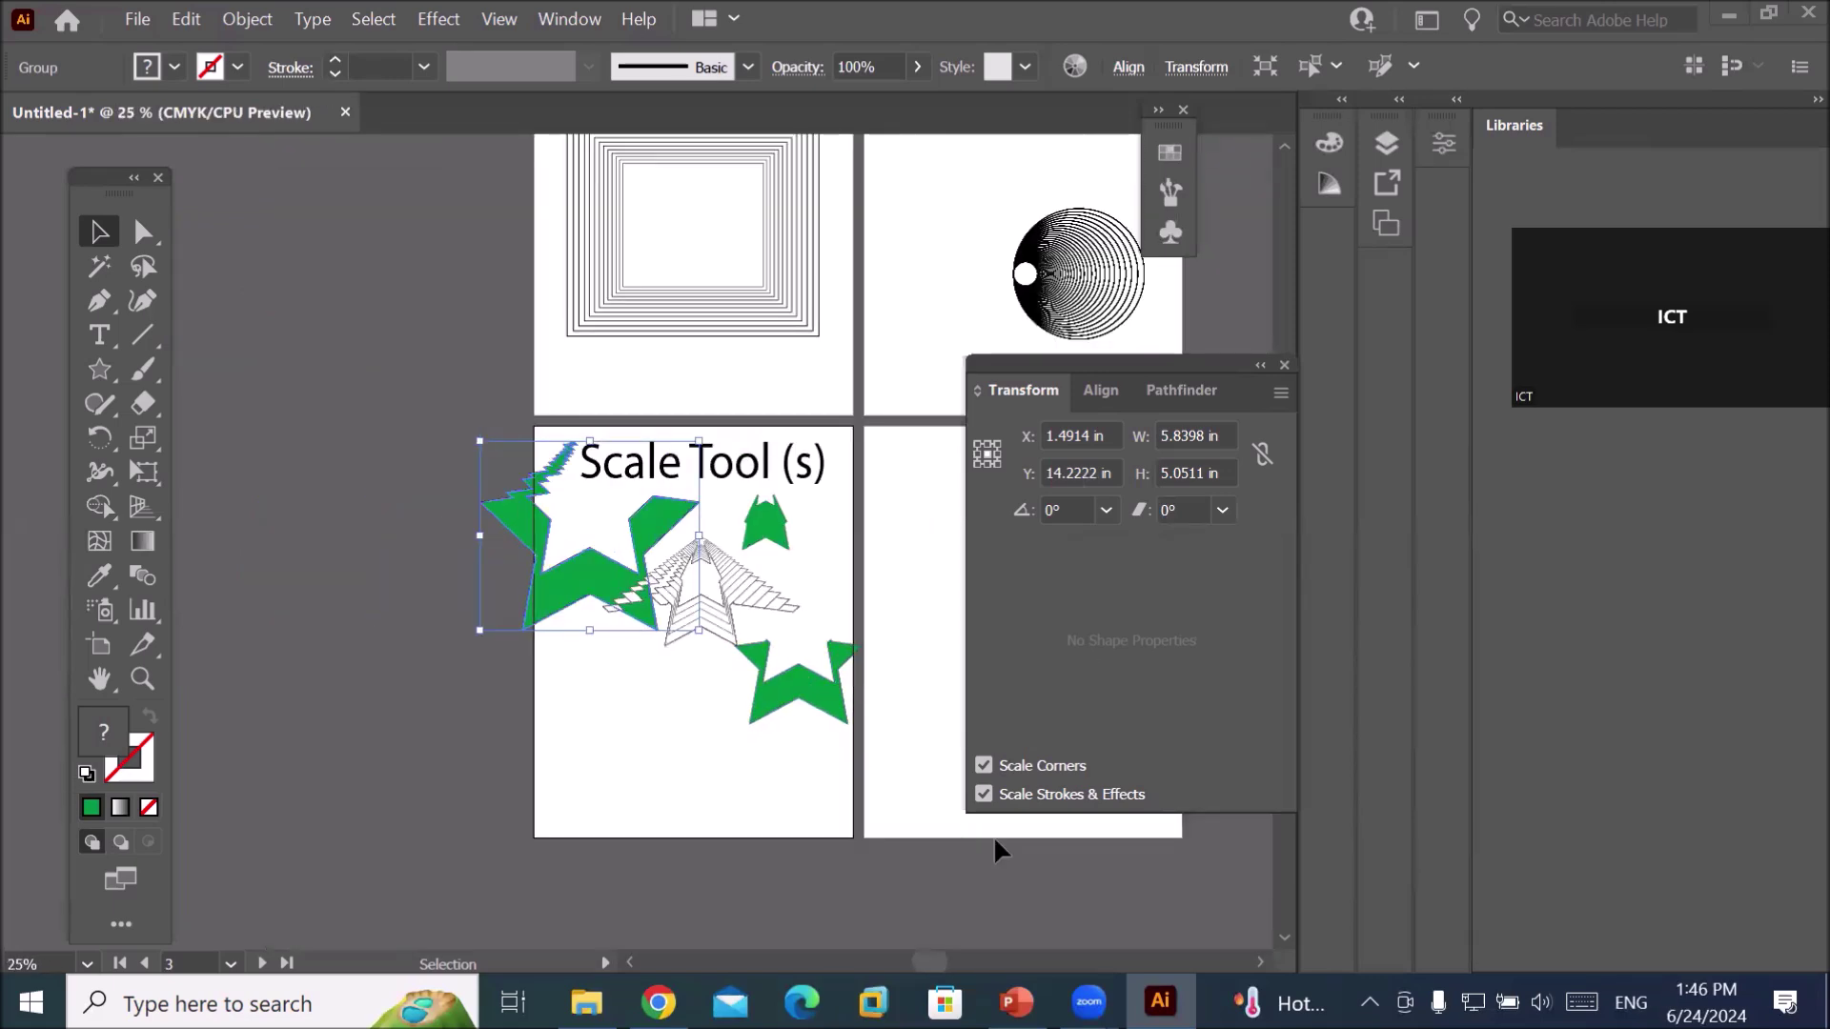
Undo the star edits back to the white nested stars, before the pieces were separated and filled green.
key("ctrl+z")
key("ctrl+z")
key("ctrl+z")
key("ctrl+z")
key("ctrl+z")
key("ctrl+z")
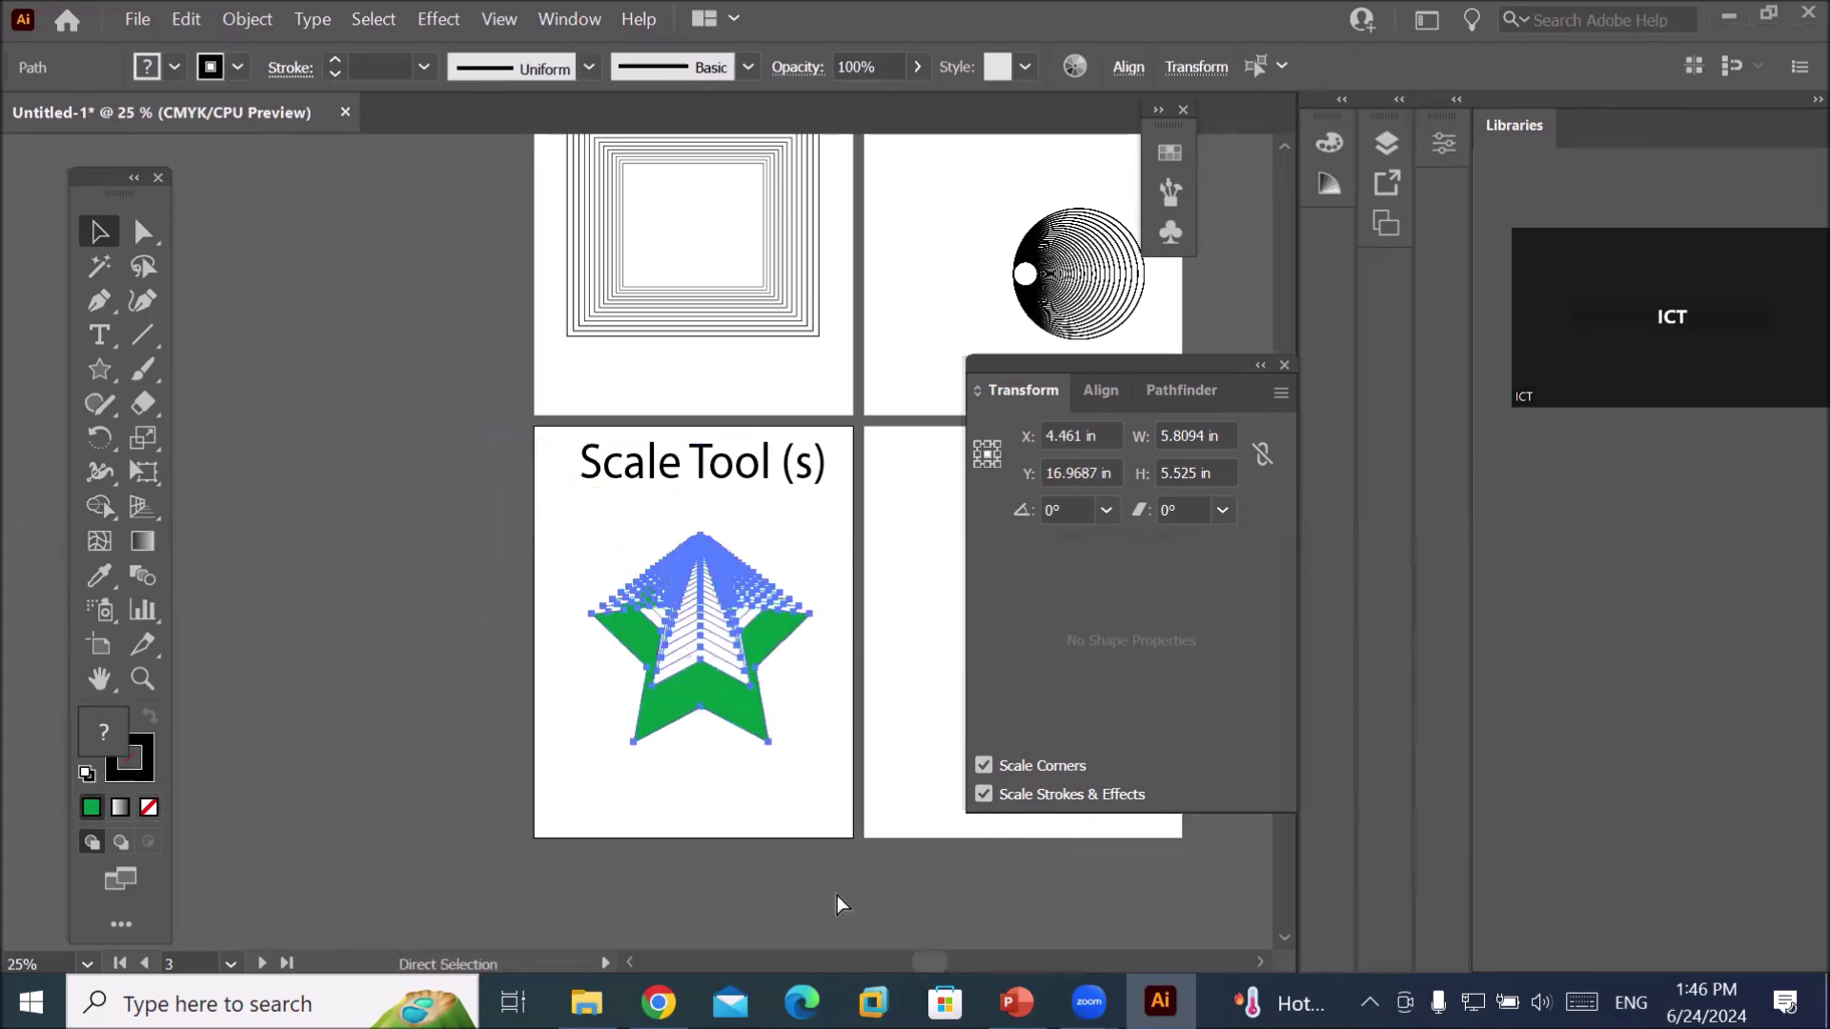
key("ctrl+z")
key("ctrl+z")
Duplicate the "Scale Tool (s)" title from the third artboard onto the top of the fourth artboard.
key("space")
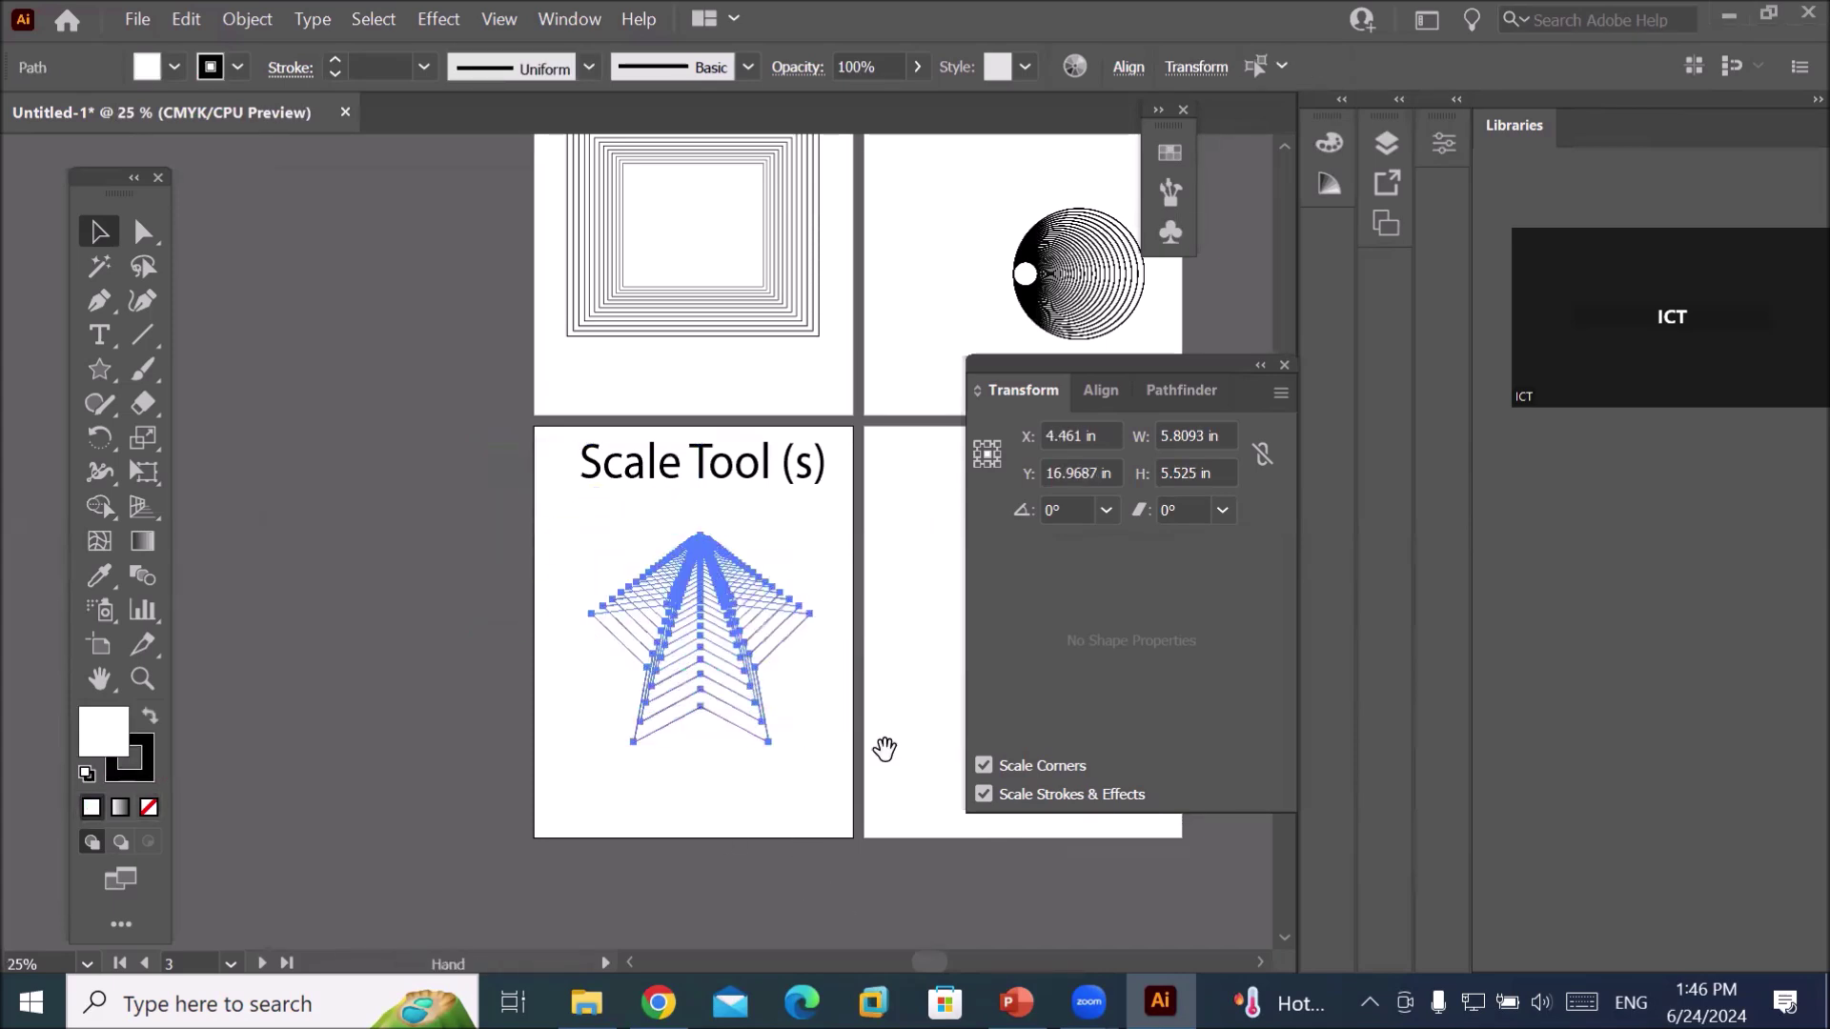
left_click_drag(886, 744, 491, 706)
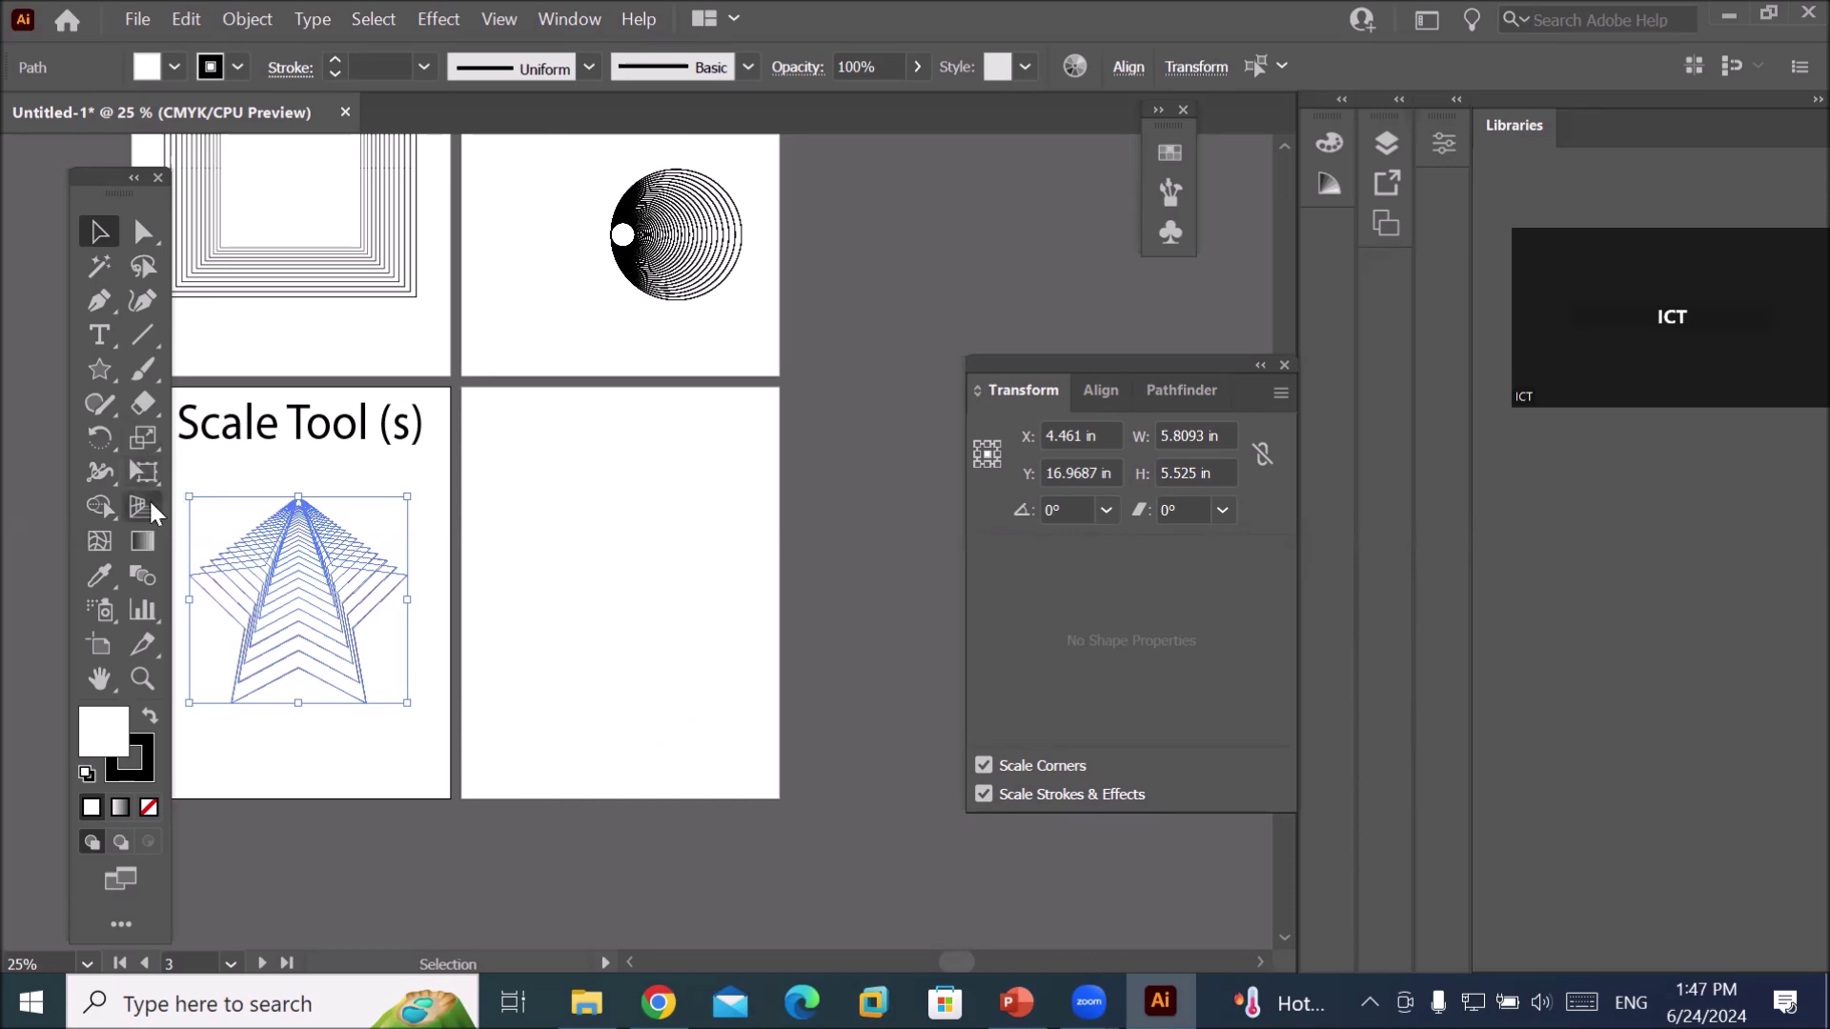
left_click(355, 736)
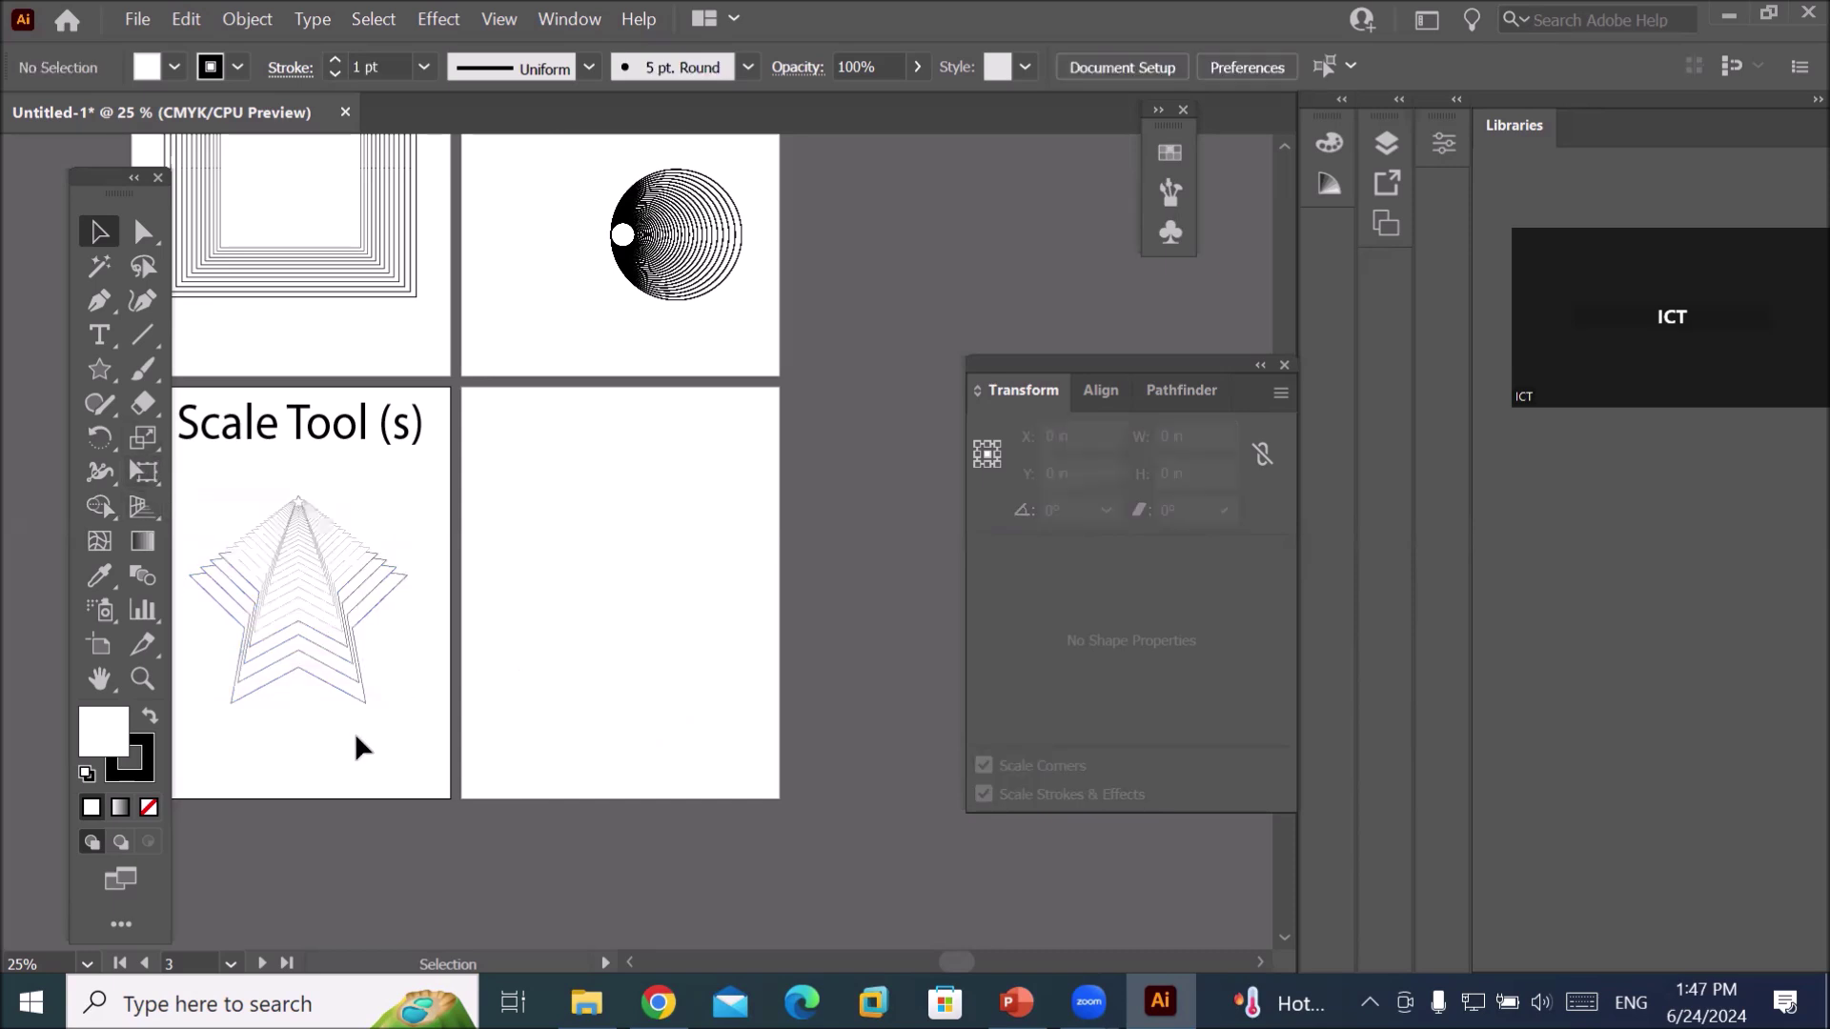
left_click(104, 368)
left_click_drag(105, 368, 211, 373)
left_click(98, 234)
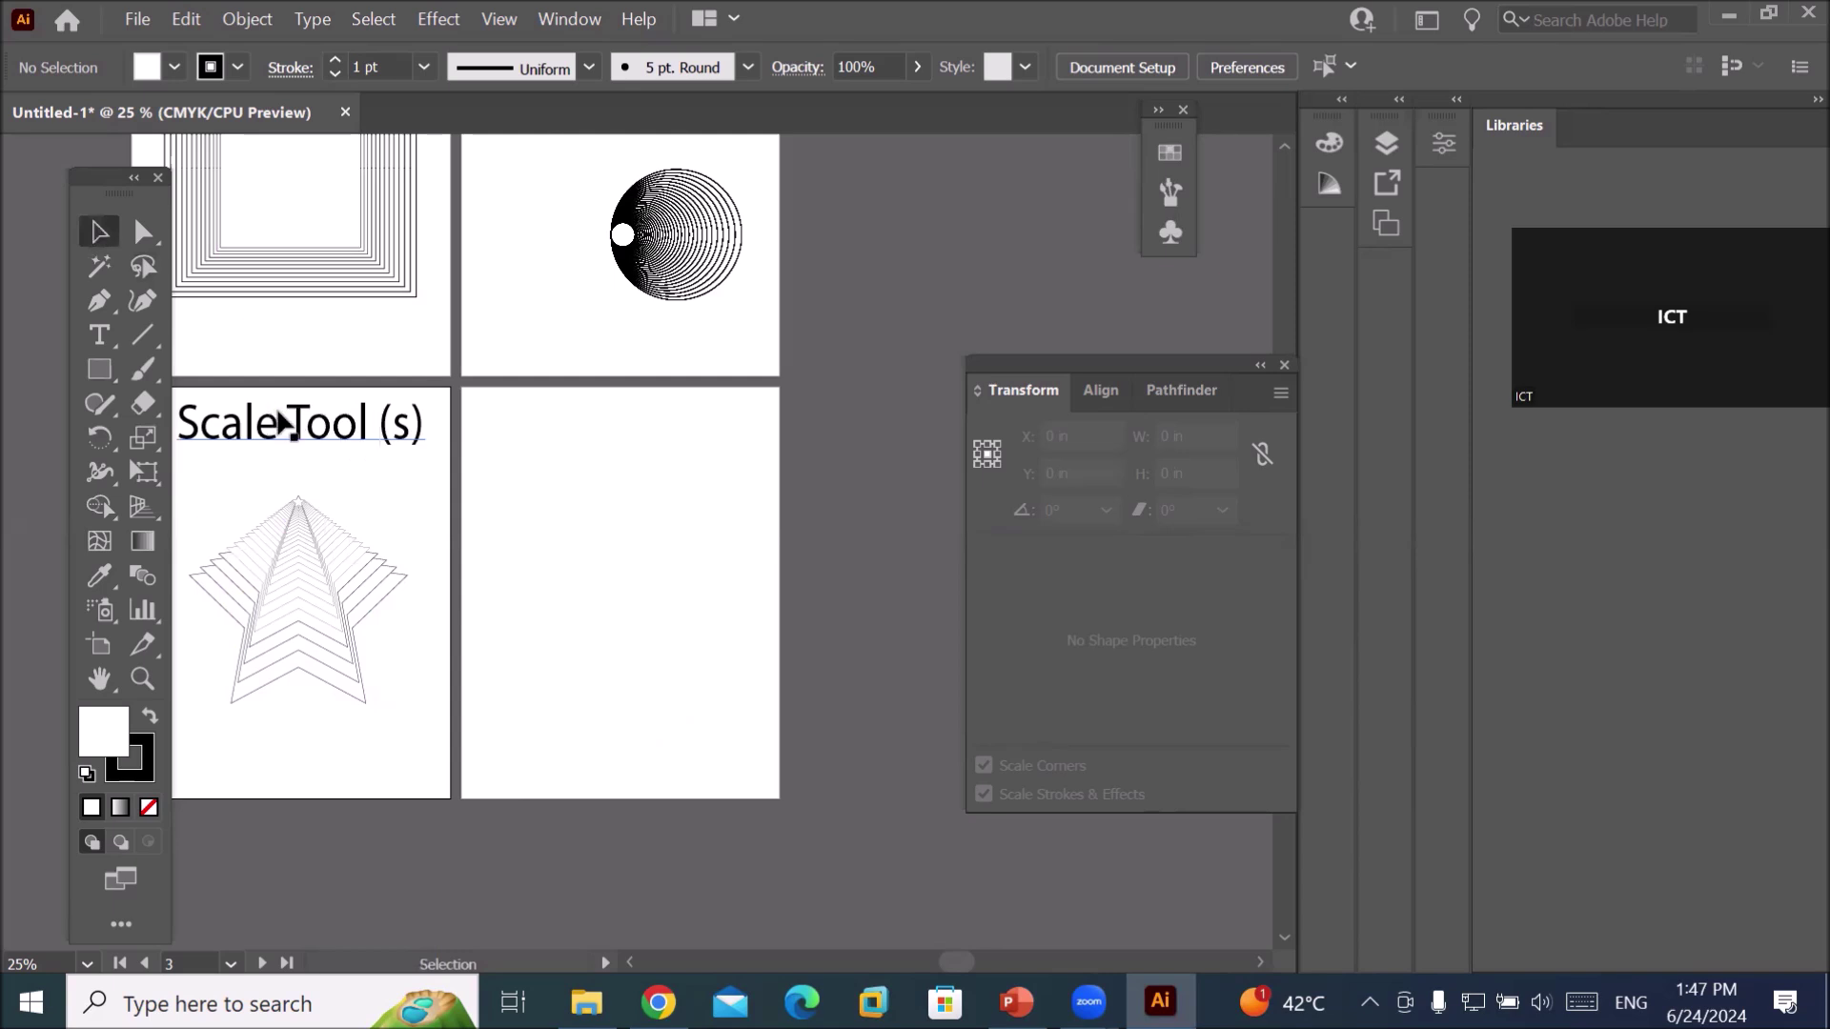
left_click_drag(298, 422, 641, 422)
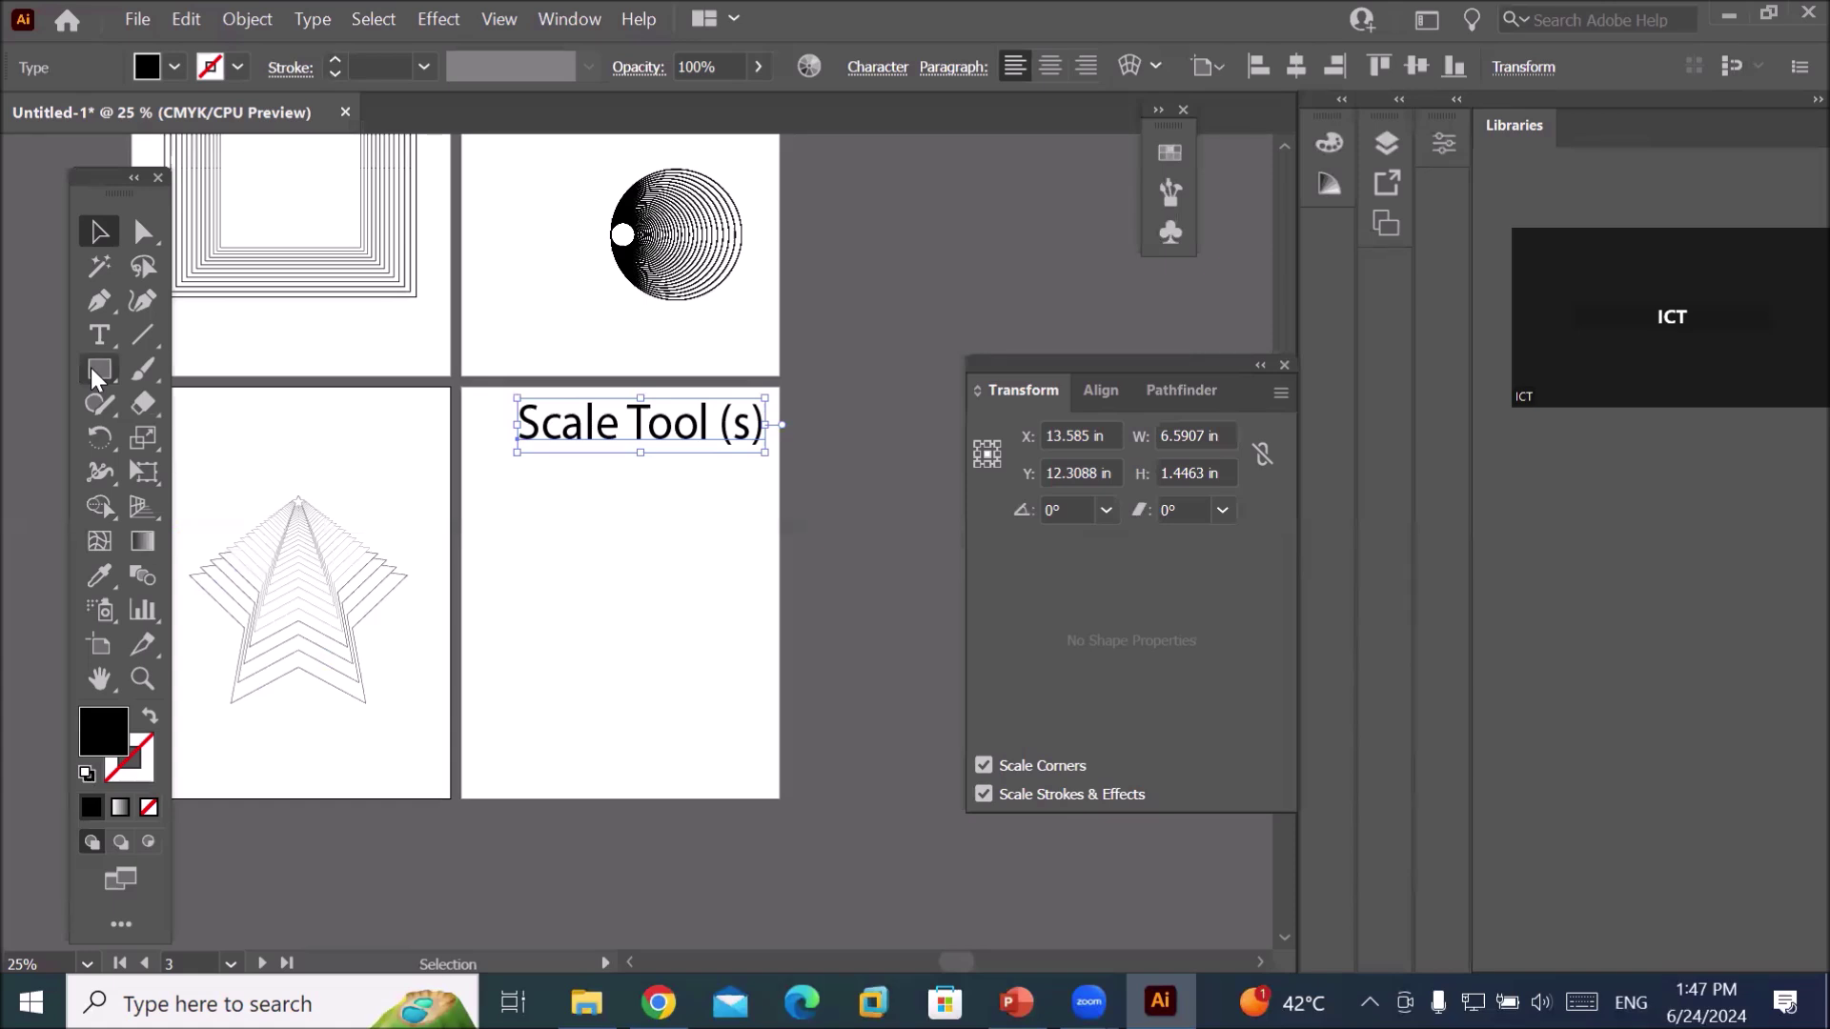
Draw a tall, narrow black rectangle about 0.86 in wide and 7.44 in high below the fourth artboard's title.
left_click_drag(95, 368, 185, 371)
left_click_drag(520, 493, 553, 769)
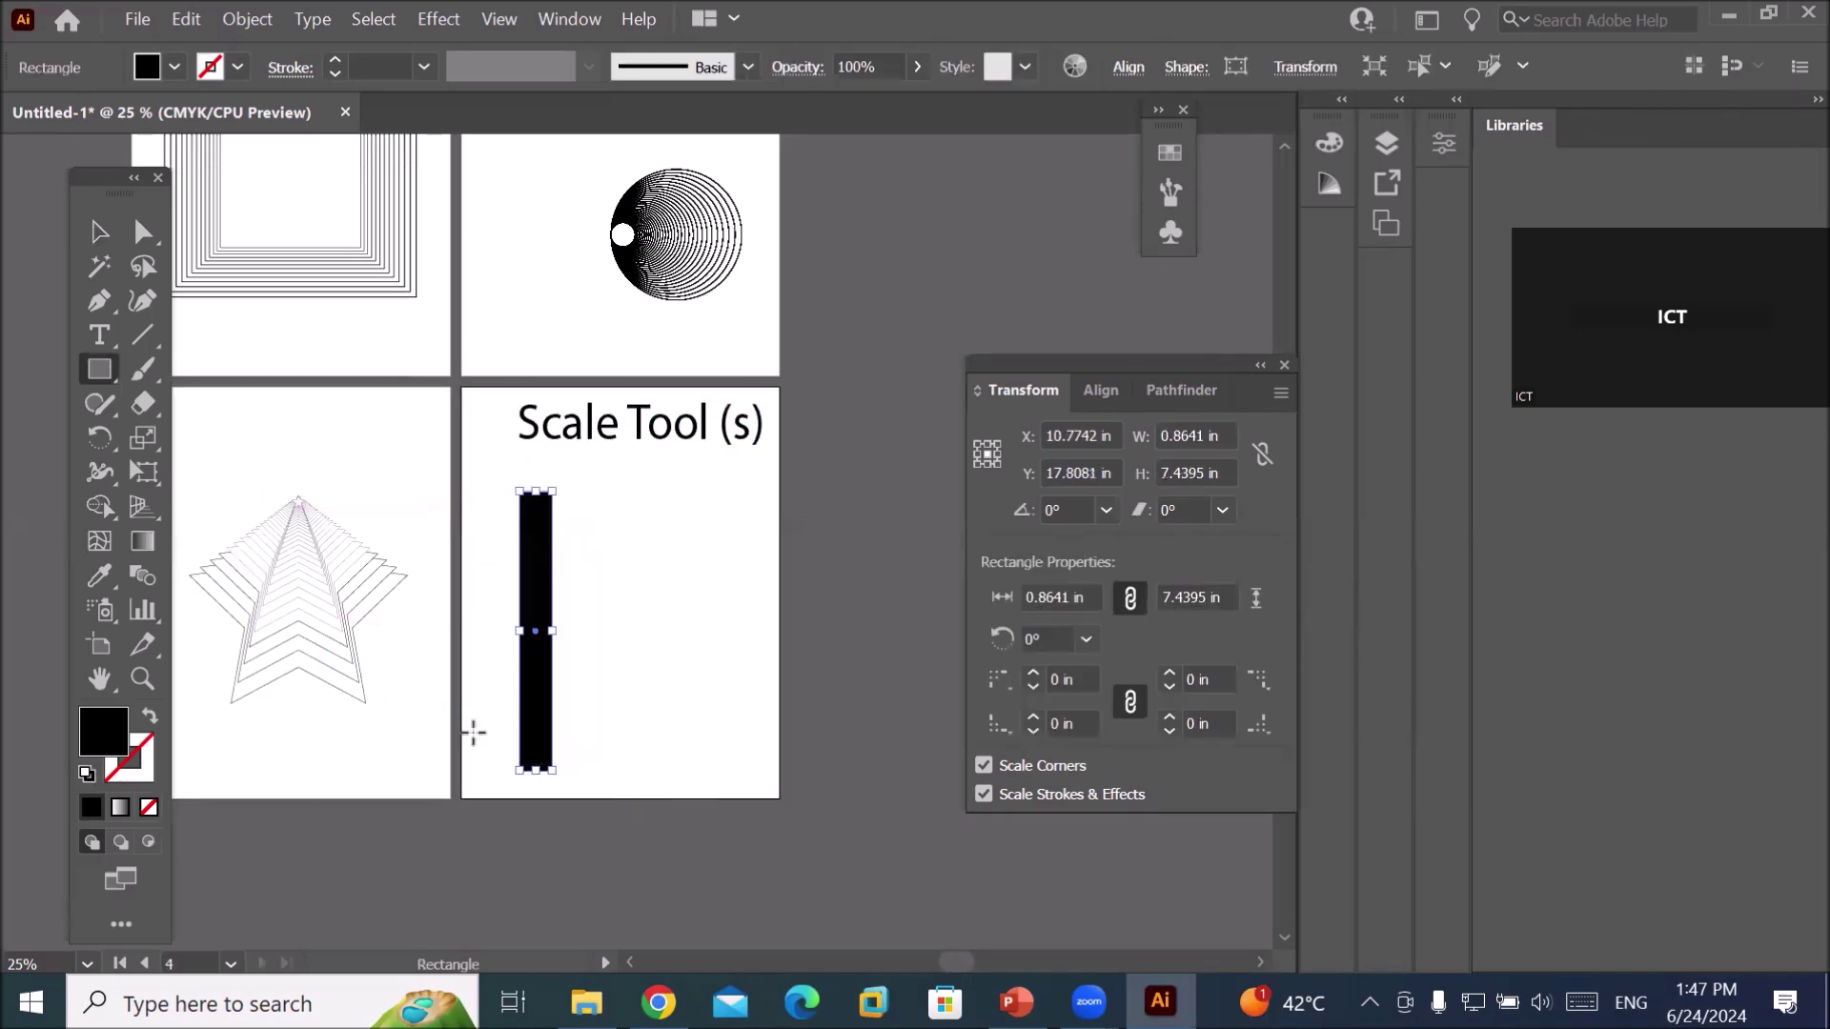
left_click(99, 232)
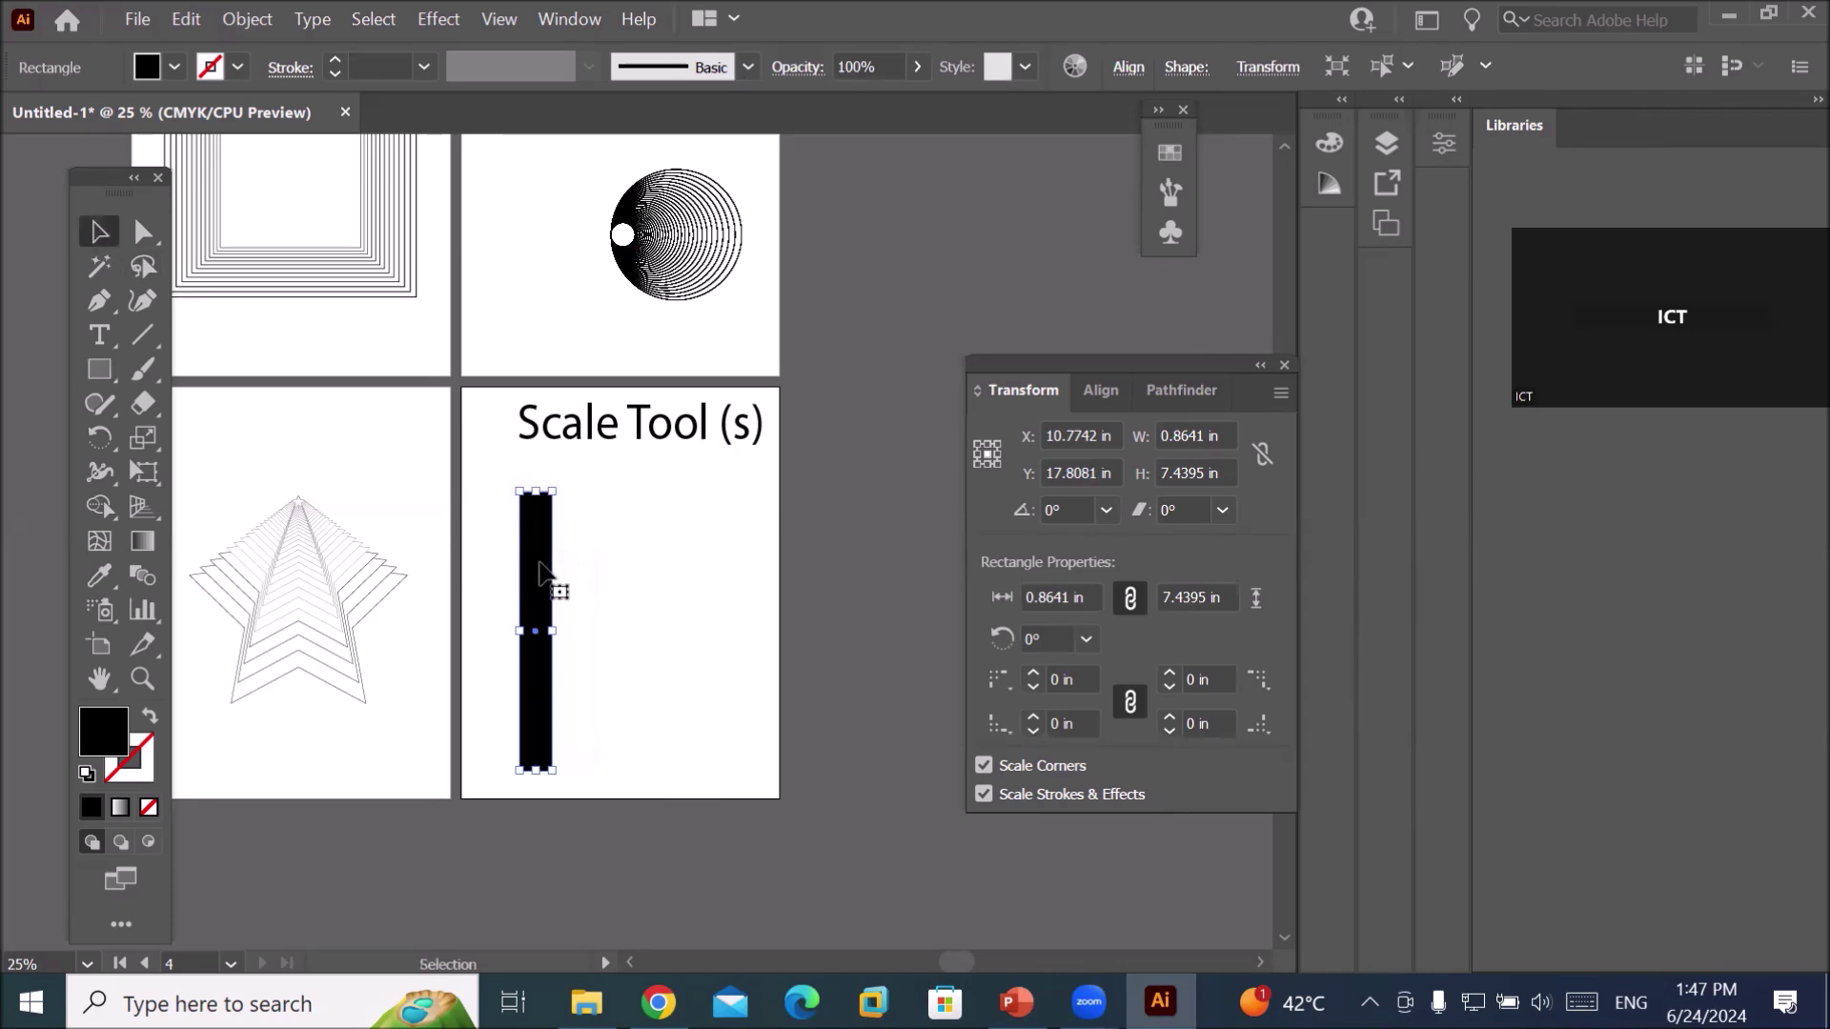
Copy the bar about 0.99 in to the right and repeat the transformation to make a row of five bars.
left_click_drag(534, 571, 586, 572)
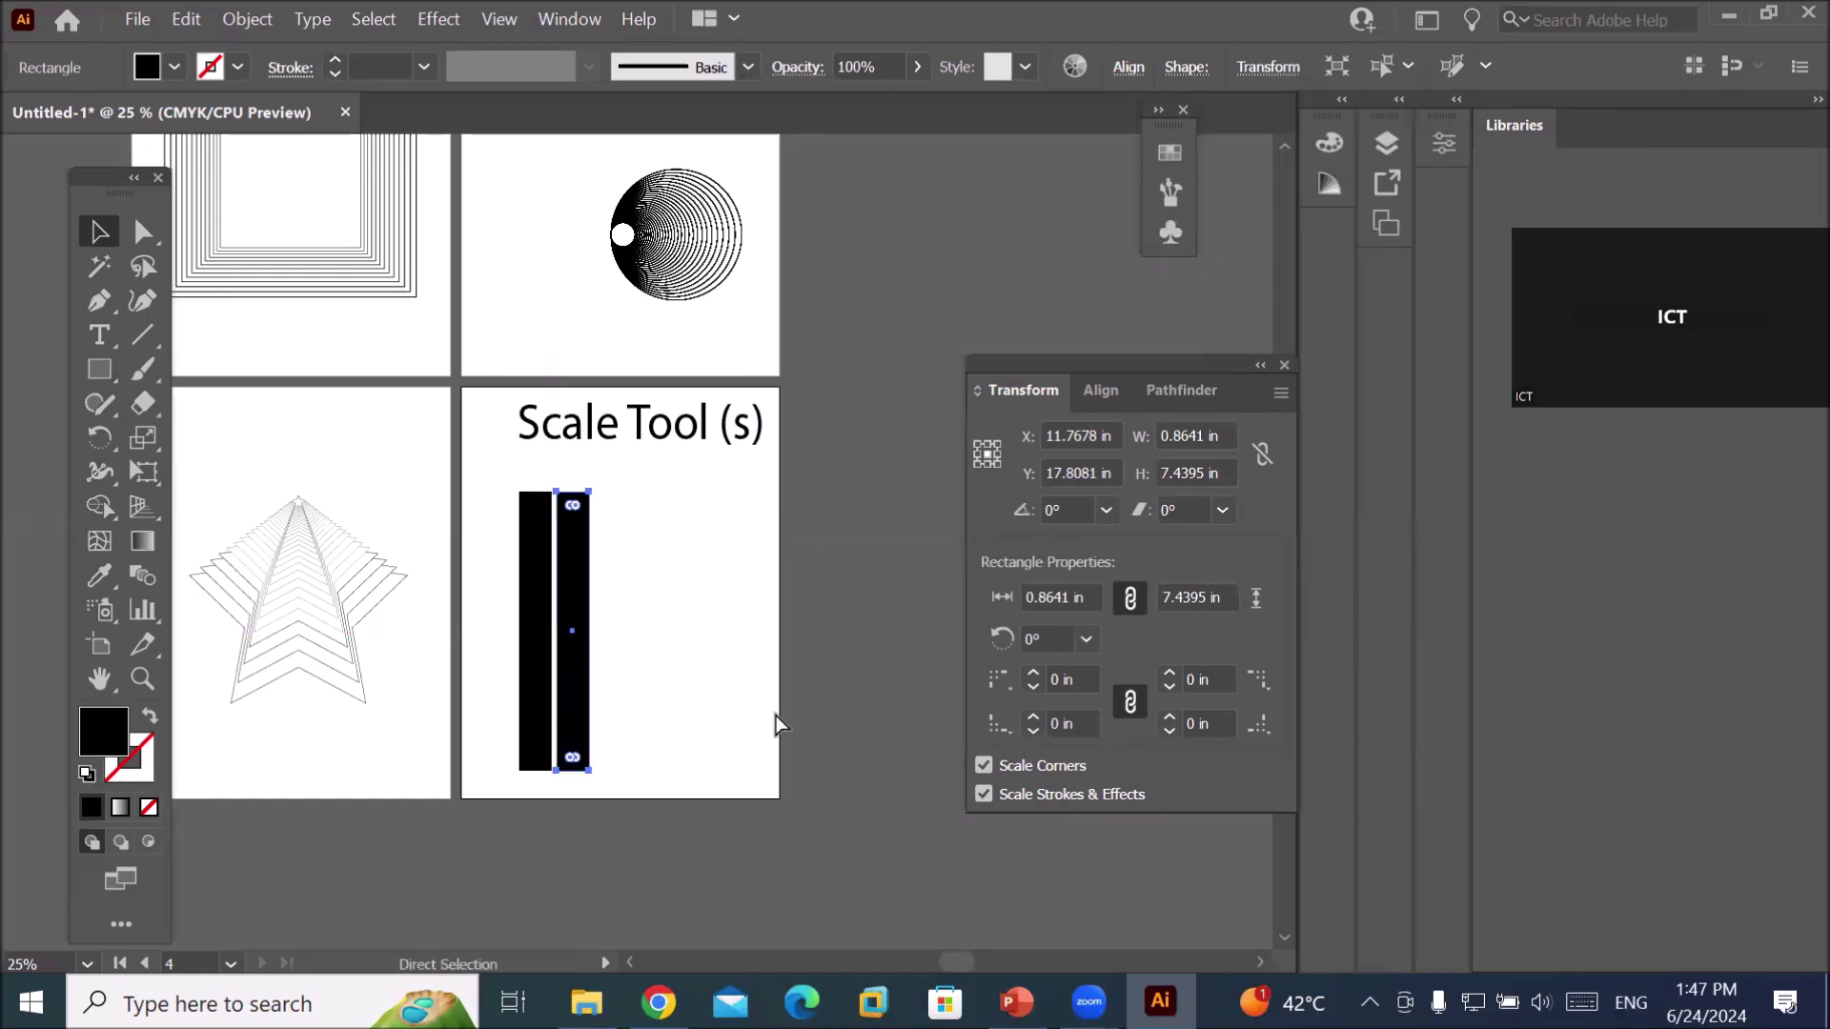
key("ctrl+d")
key("ctrl+d")
key("ctrl+d")
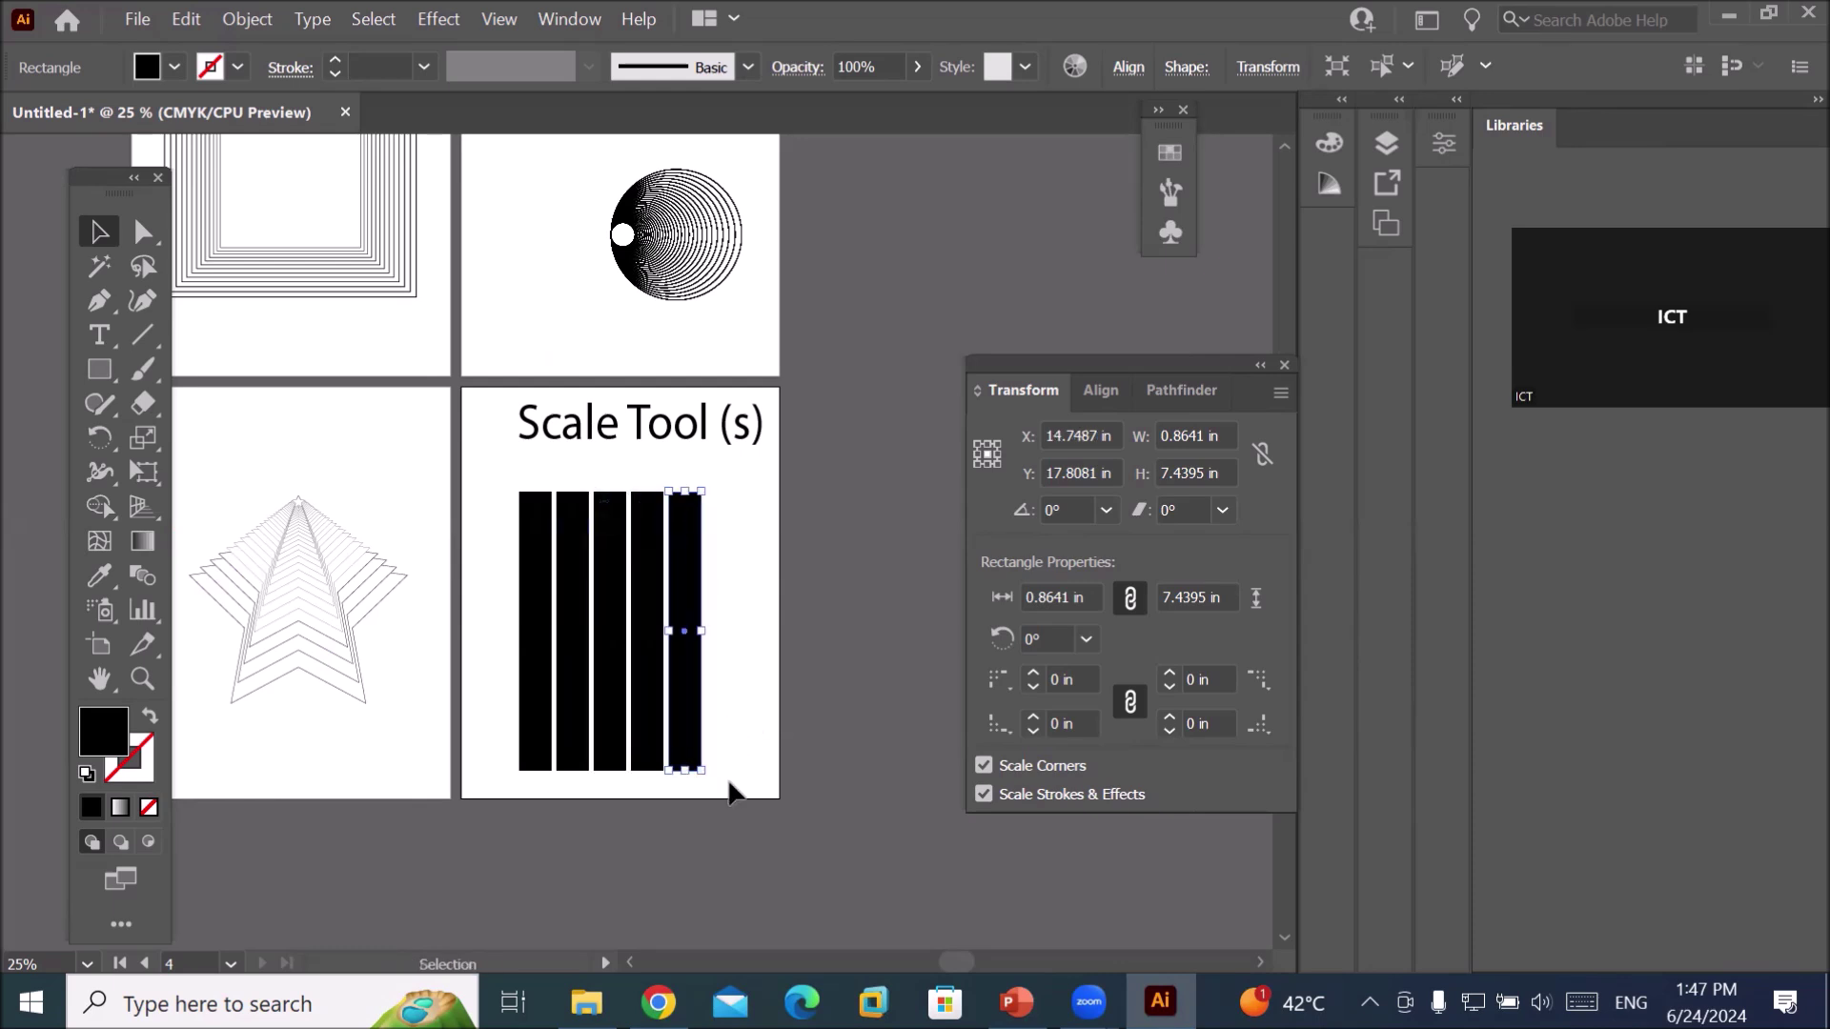
Select all five bars and use the Scale tool to create a 120% uniform copy about their centre.
left_click_drag(494, 461, 747, 643)
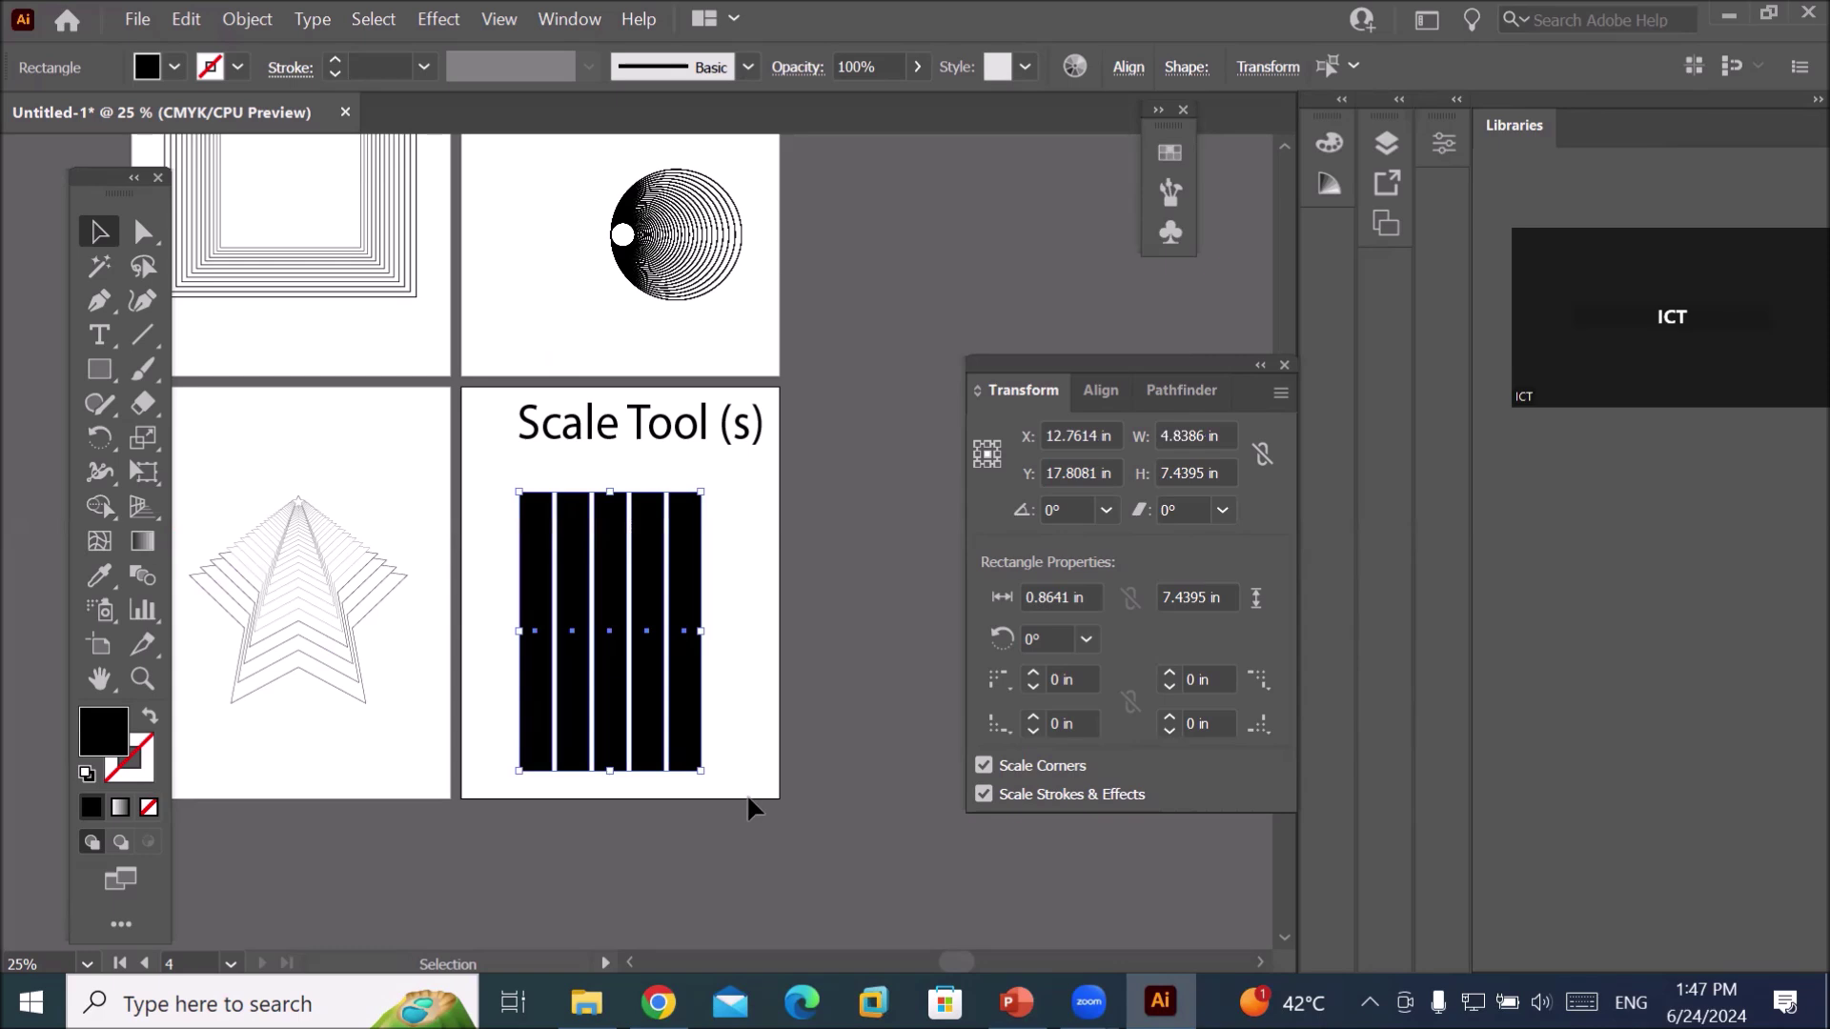
double_click(145, 440)
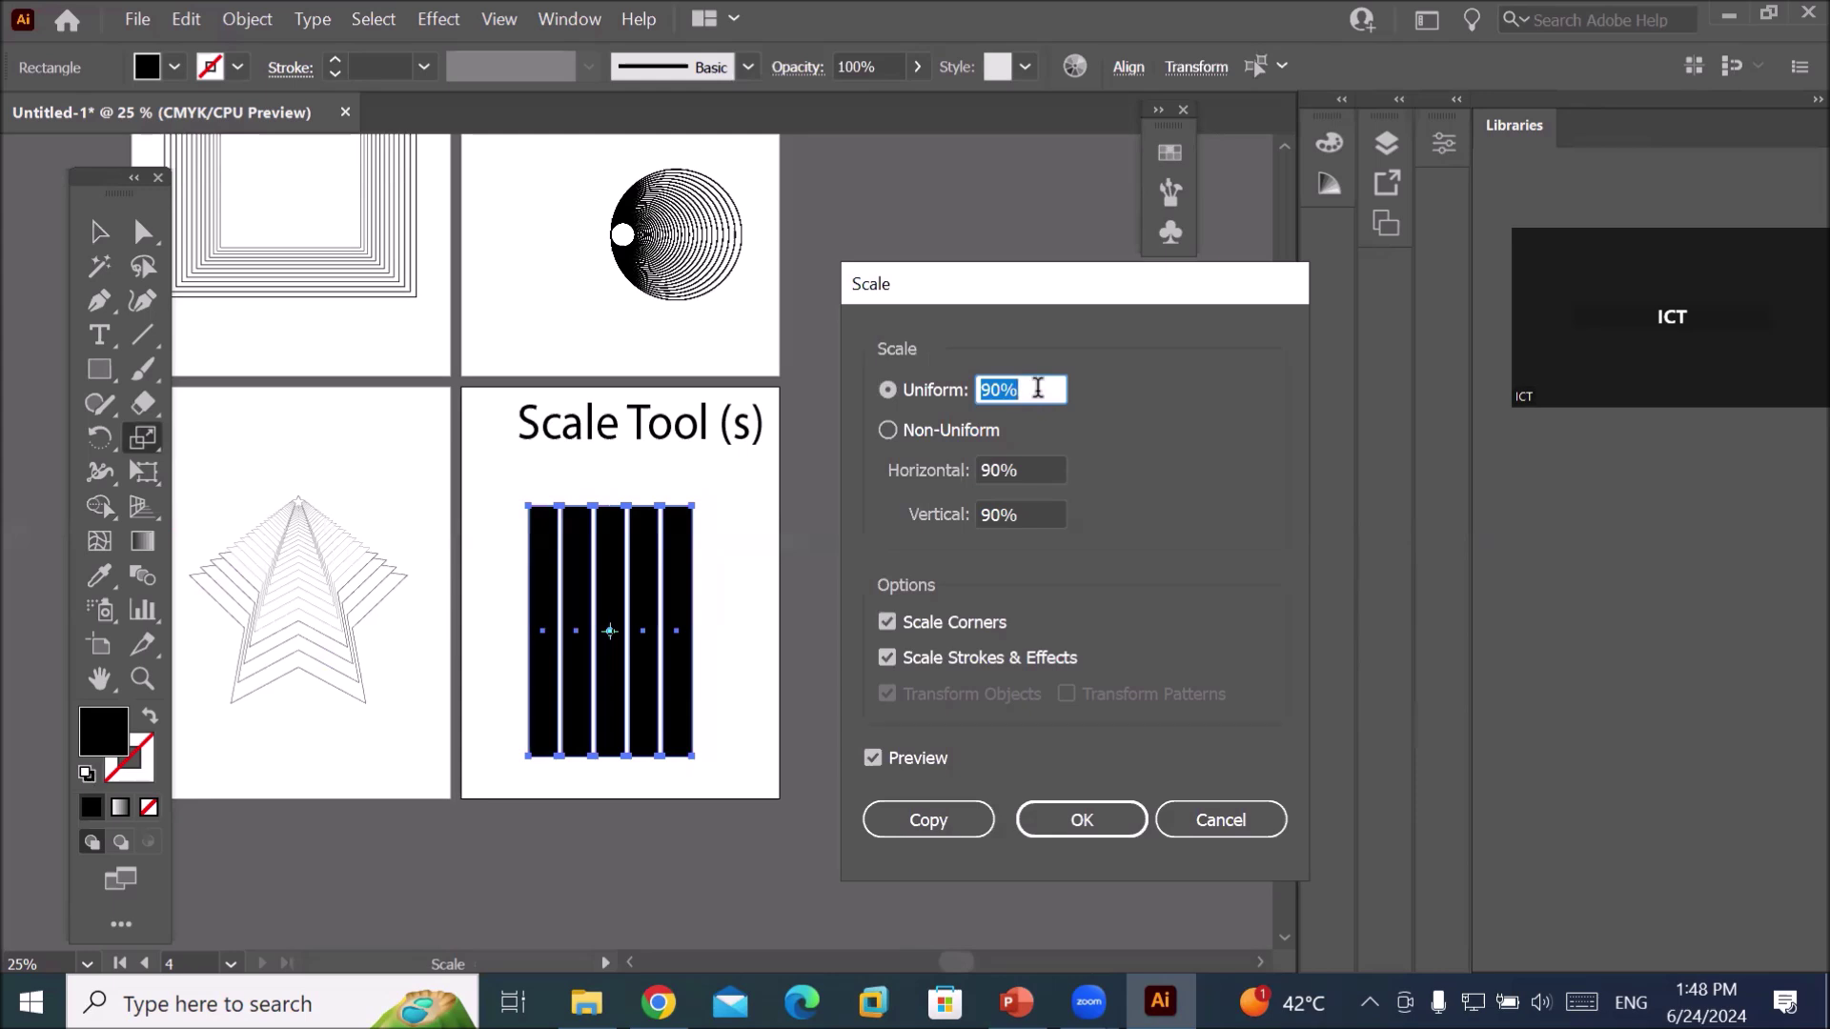
scroll(1037, 388, "up", 12)
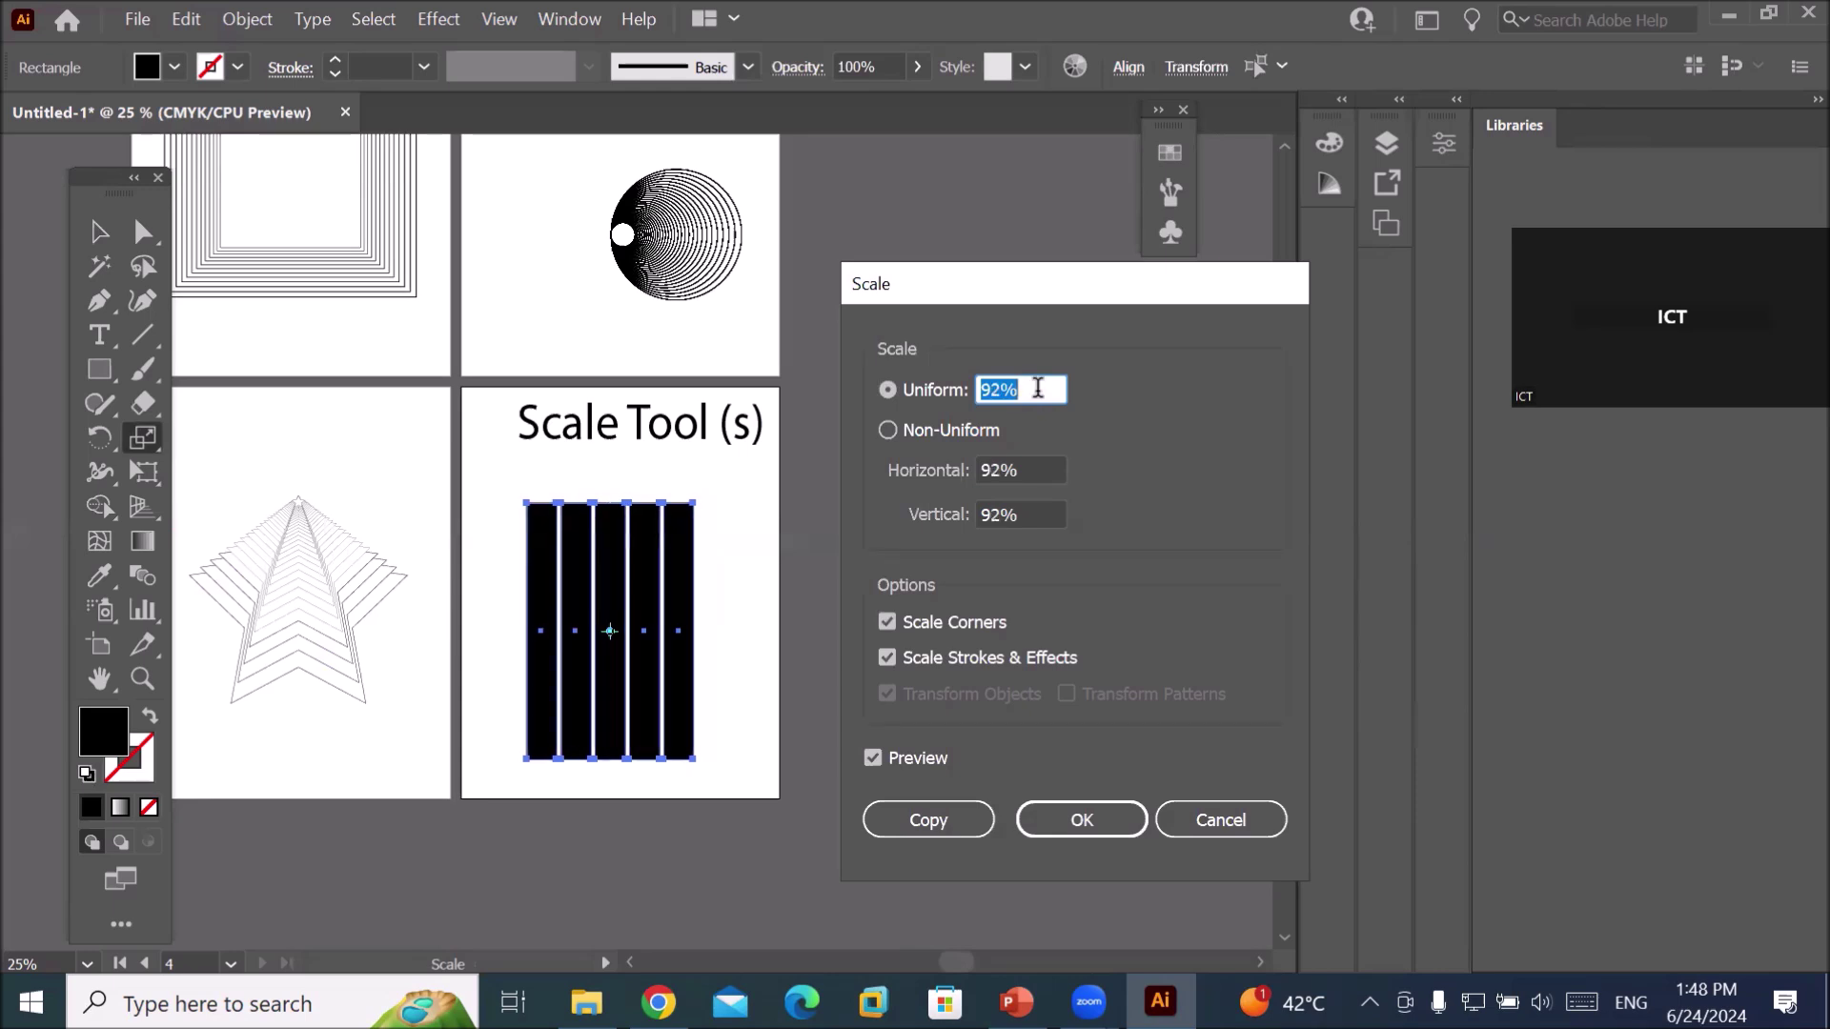
scroll(1038, 387, "up", 13)
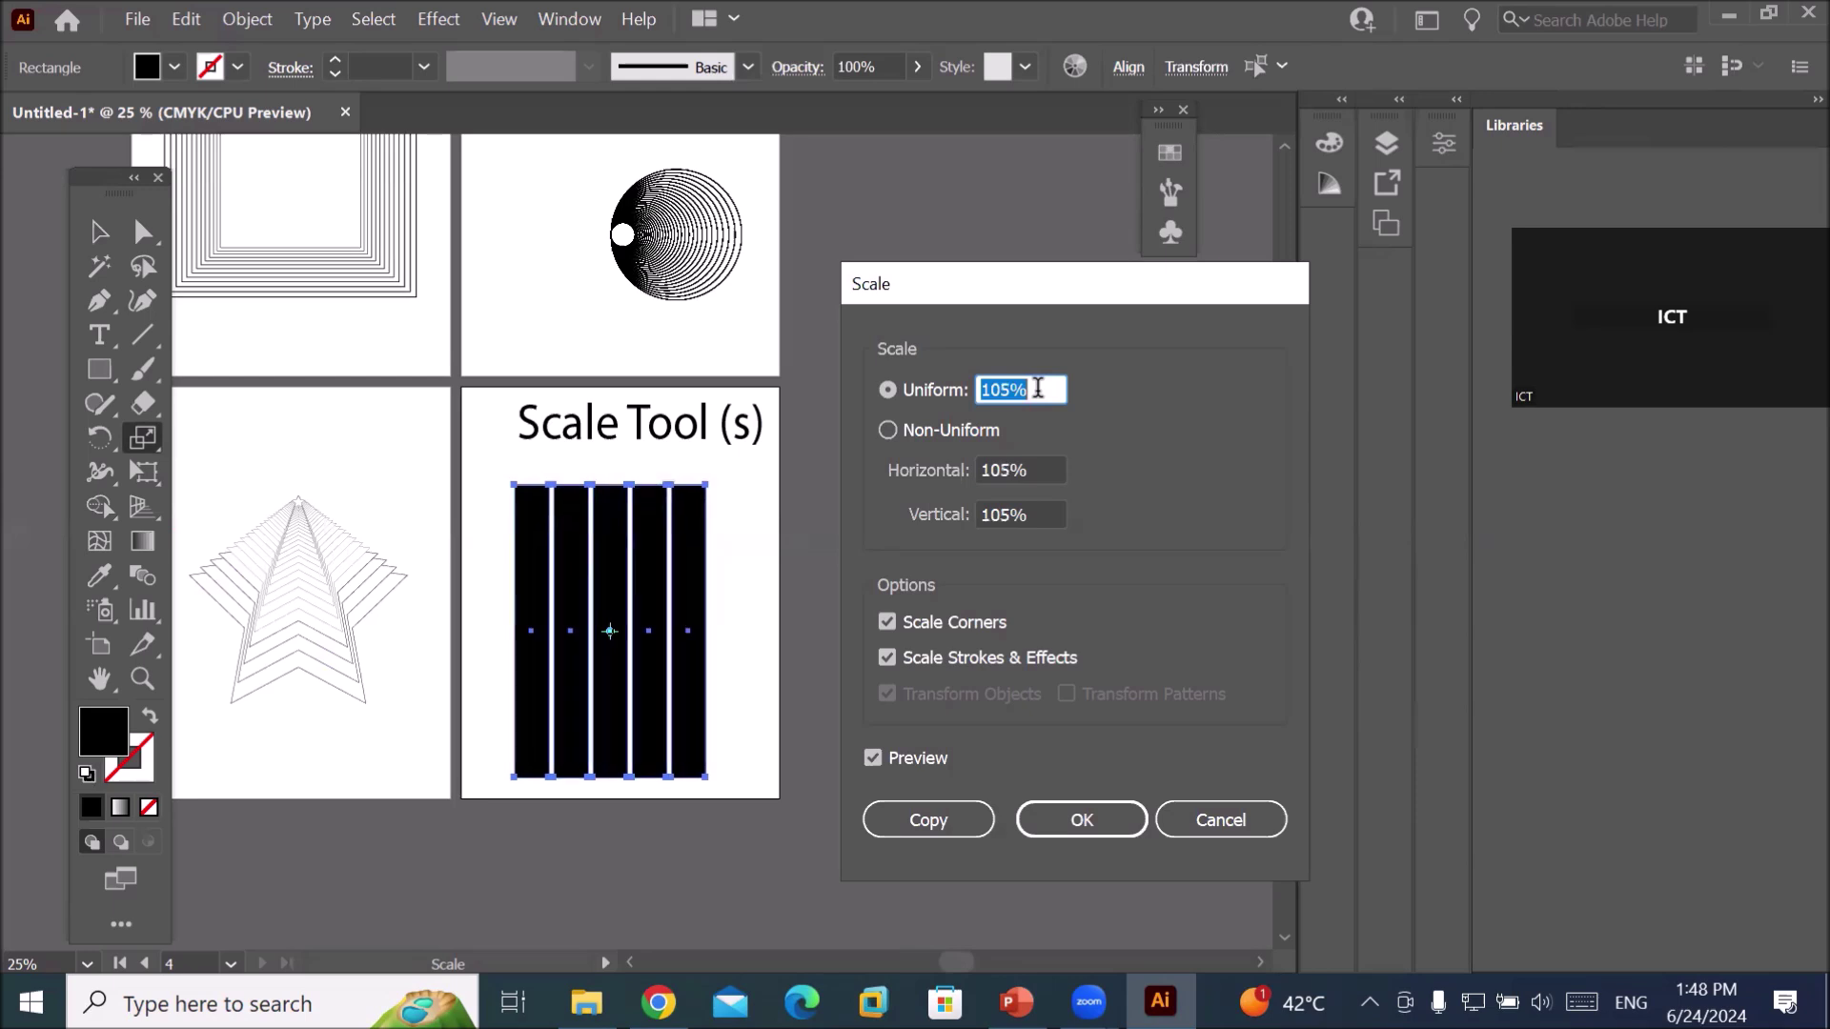
scroll(1038, 388, "up", 4)
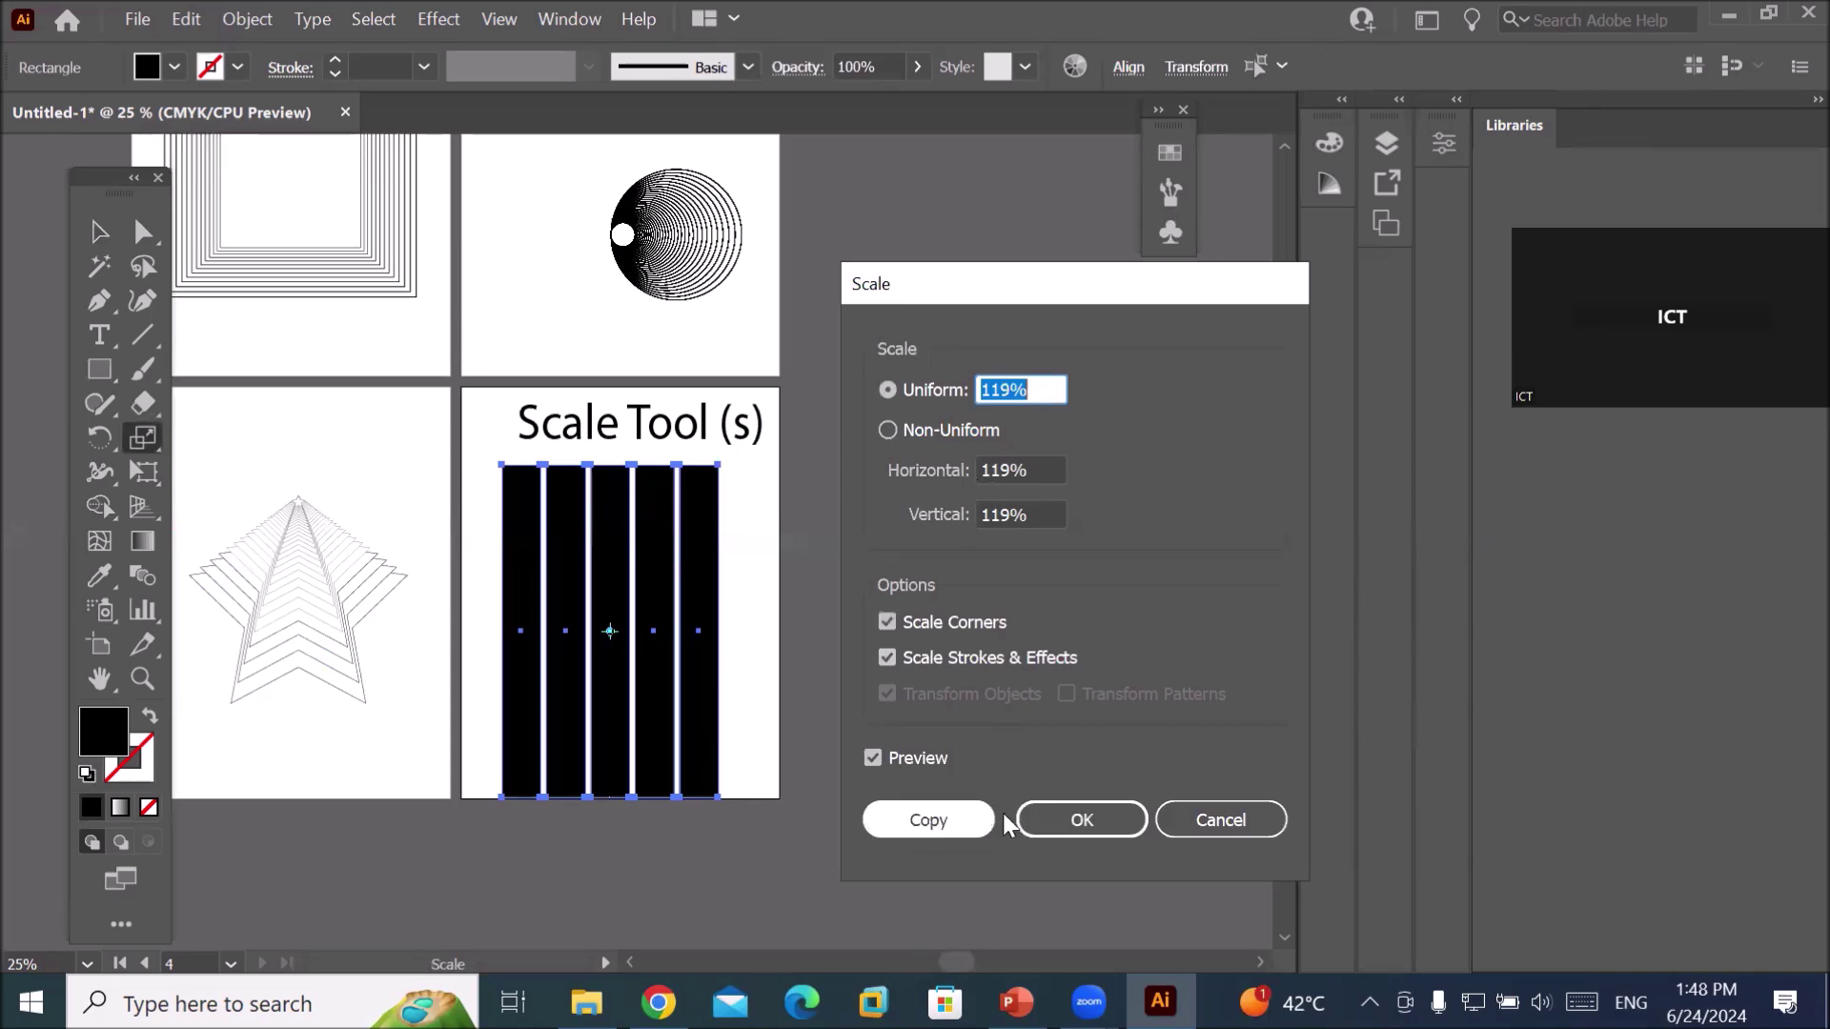
left_click(1053, 386)
key("Up")
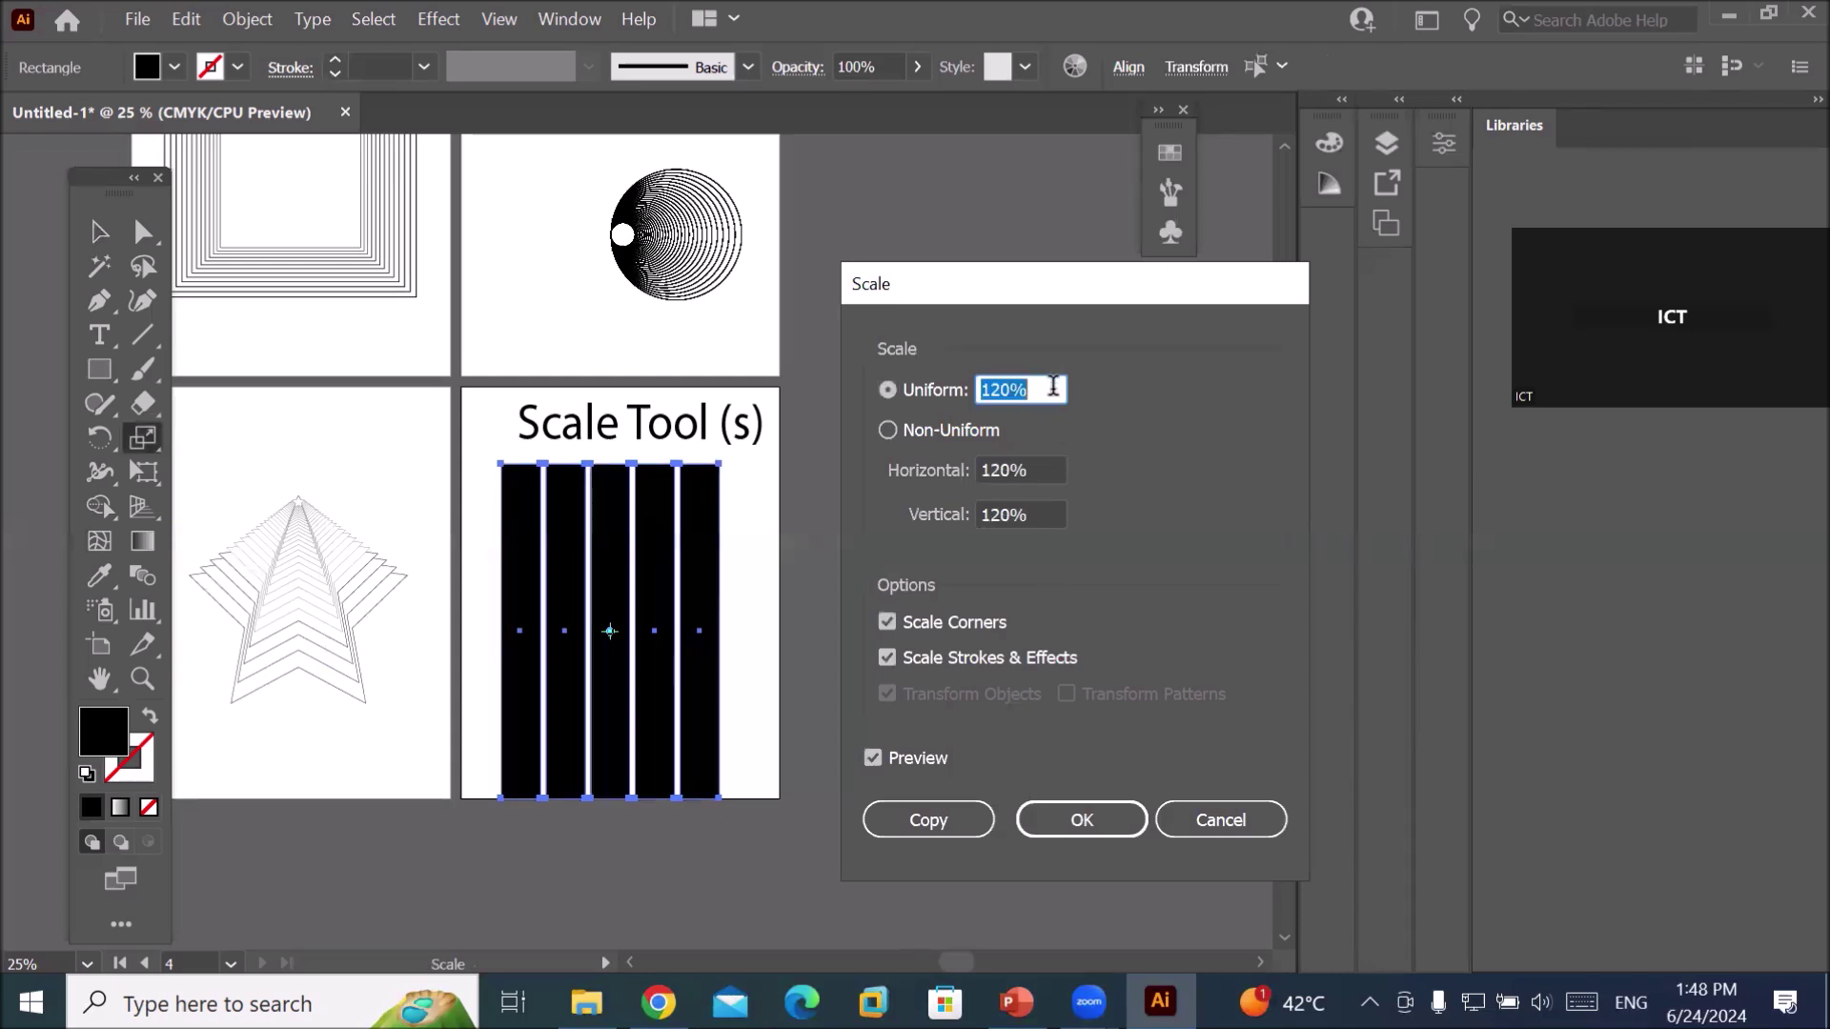
left_click(925, 816)
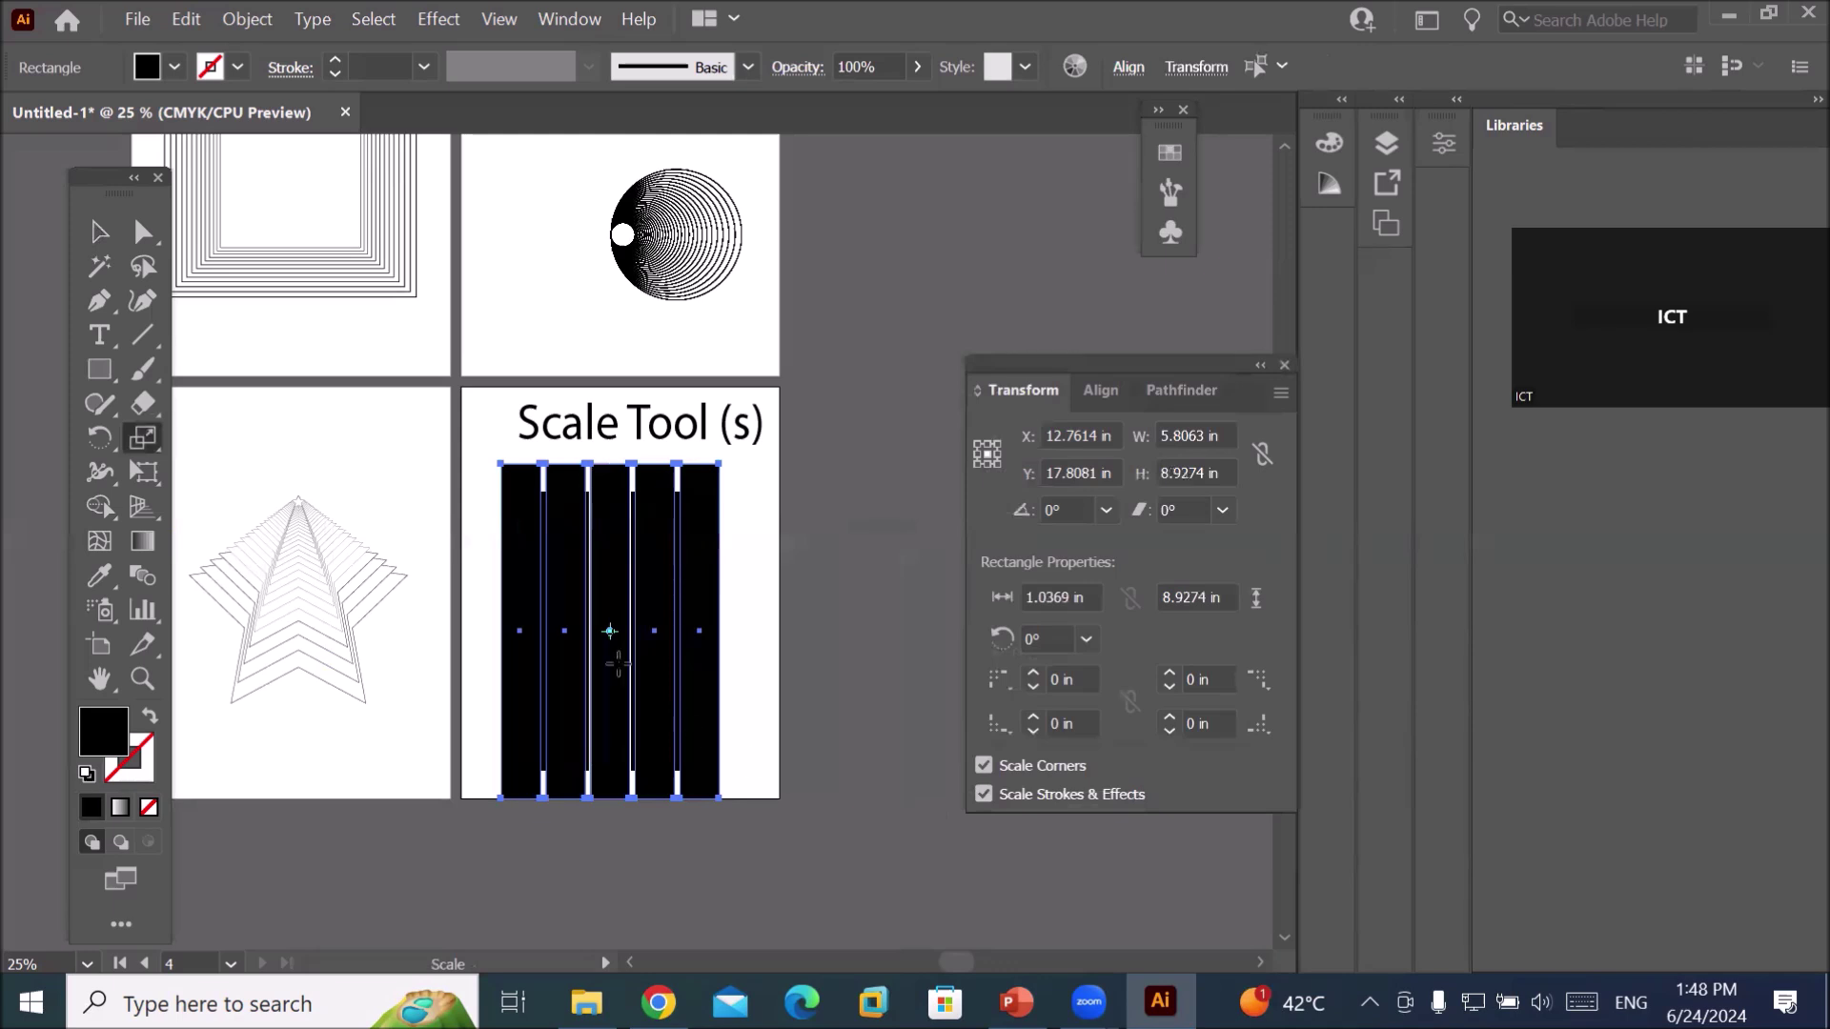
Fill the enlarged copy of the bars with light blue.
scroll(610, 600, "up", 3)
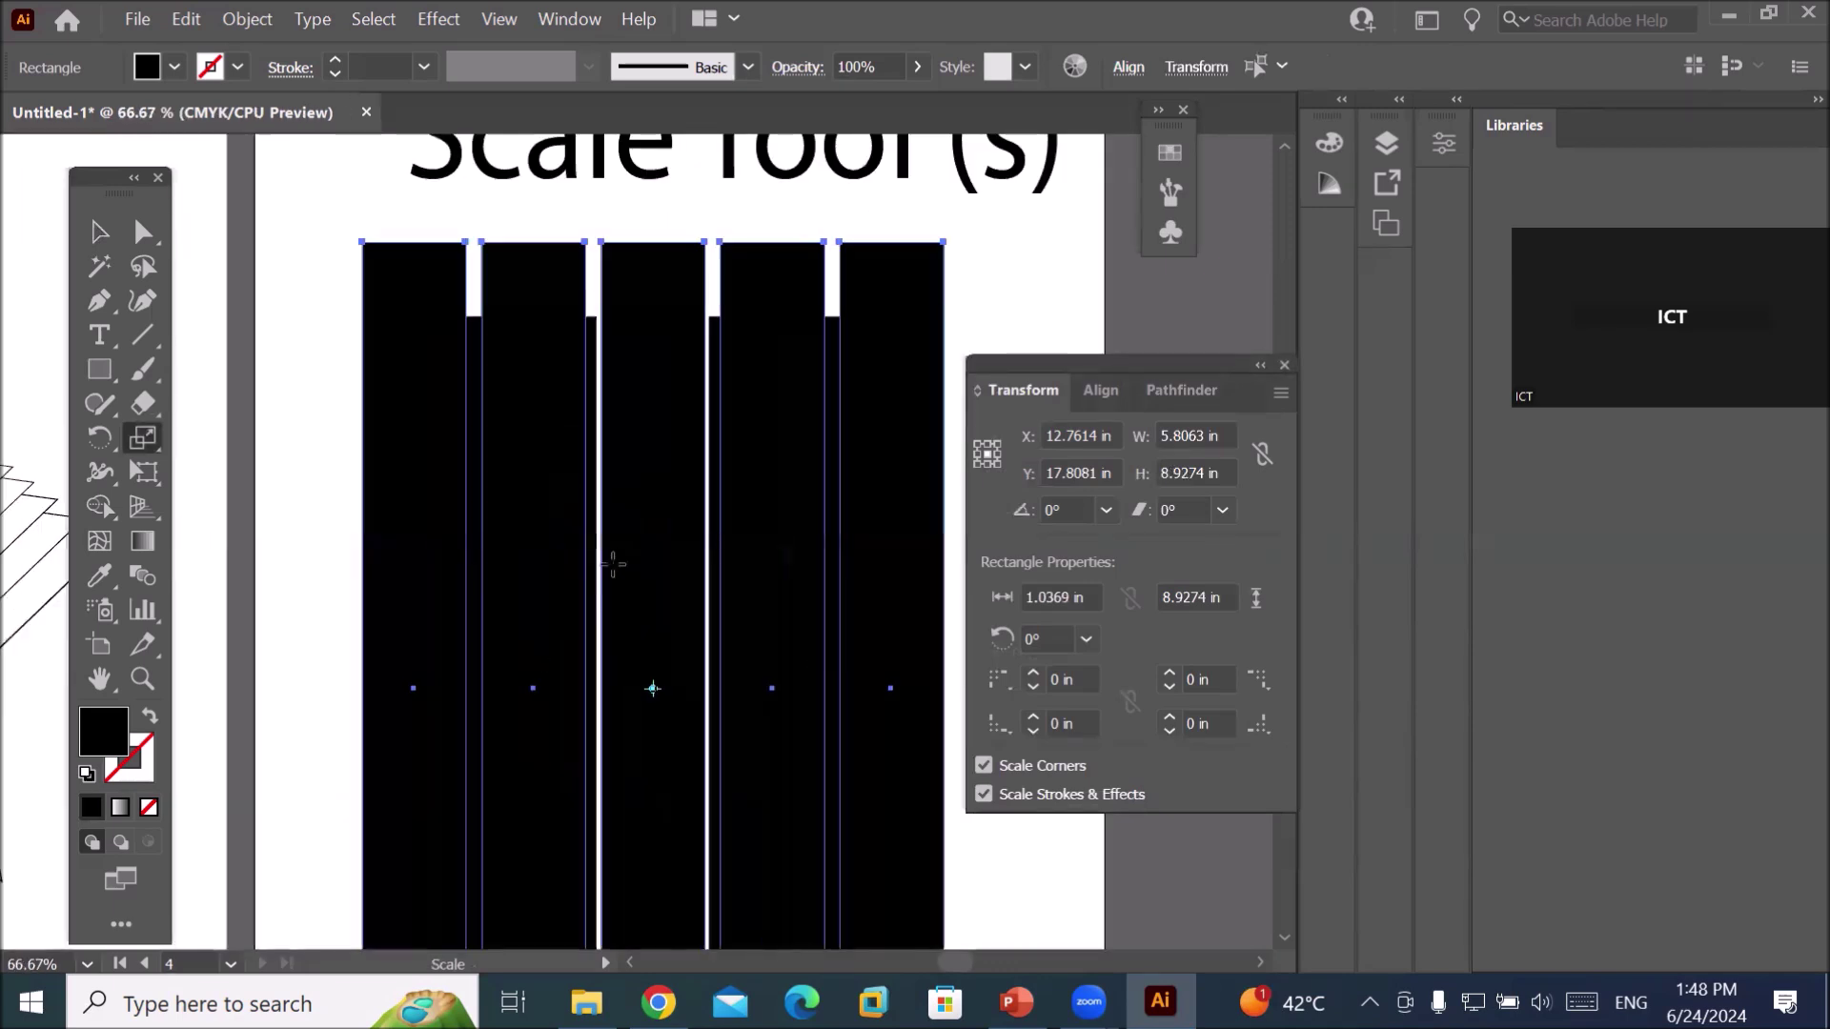
left_click(176, 67)
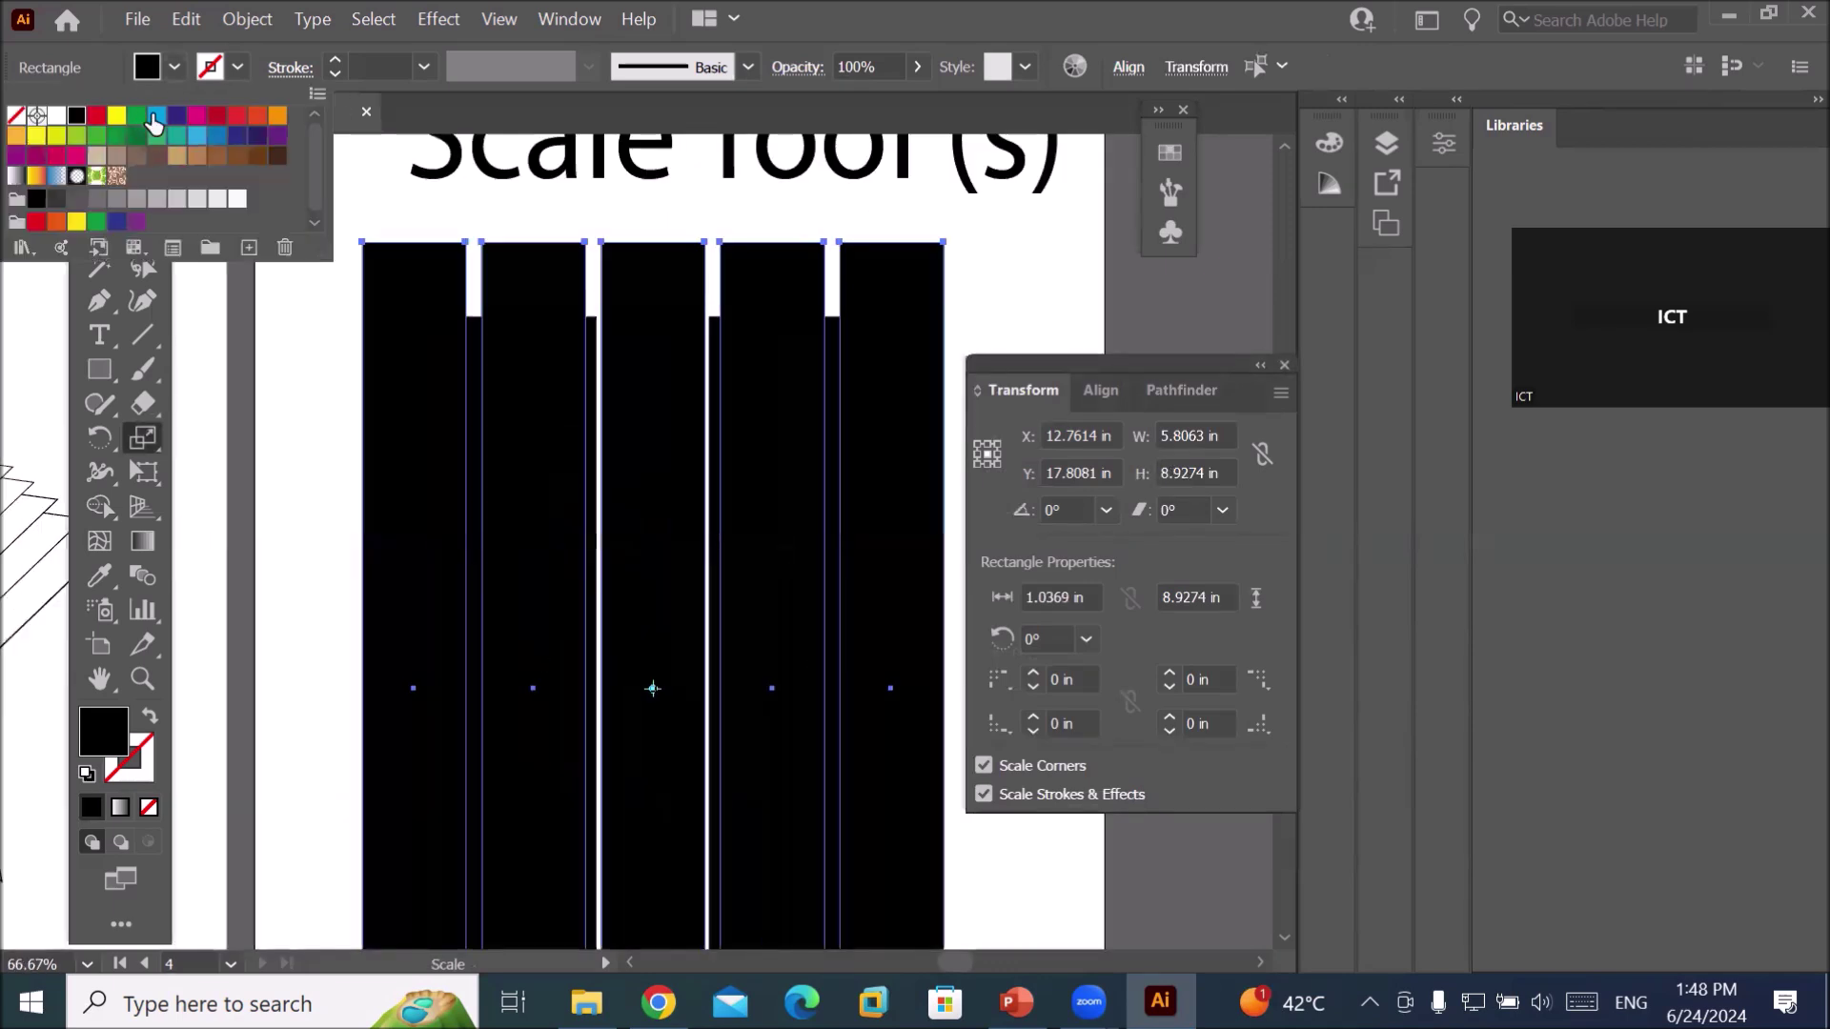
left_click(156, 115)
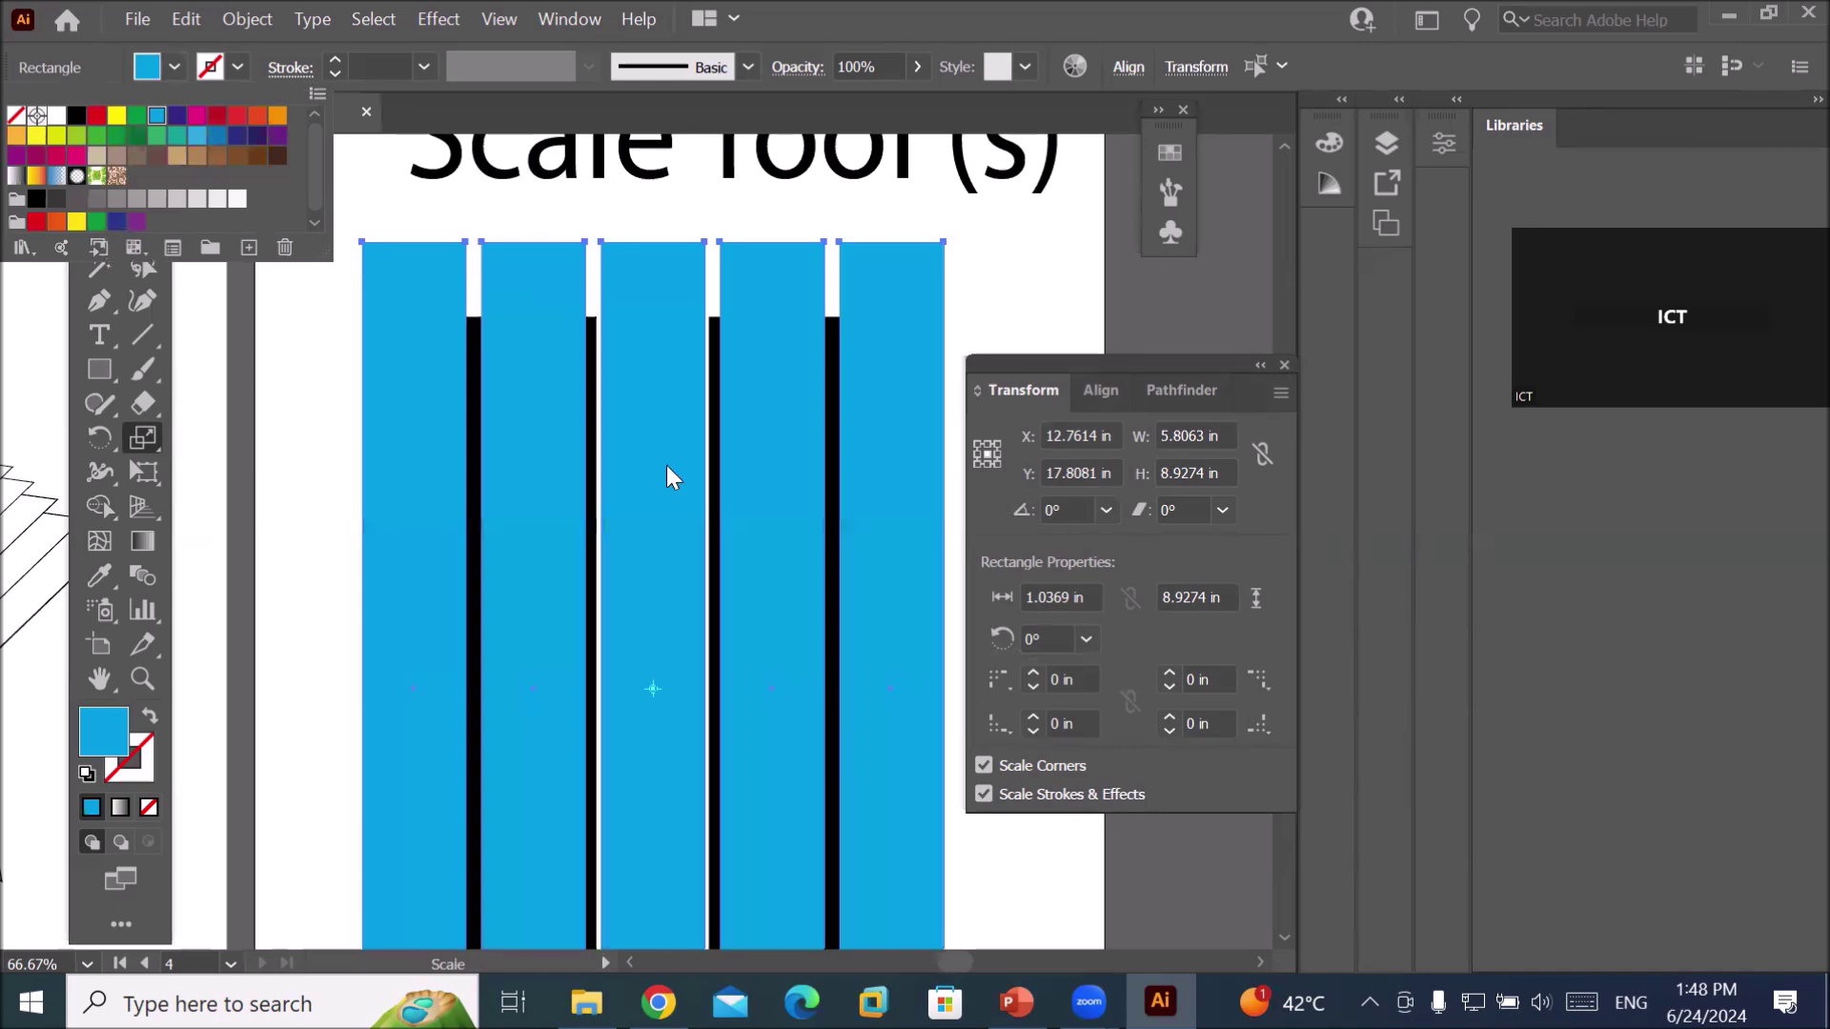
left_click(1106, 824)
Shift the Transform panel out of the way and move the blue bars to the right of the black bars, past the artboard's edge.
left_click_drag(1174, 360, 1237, 324)
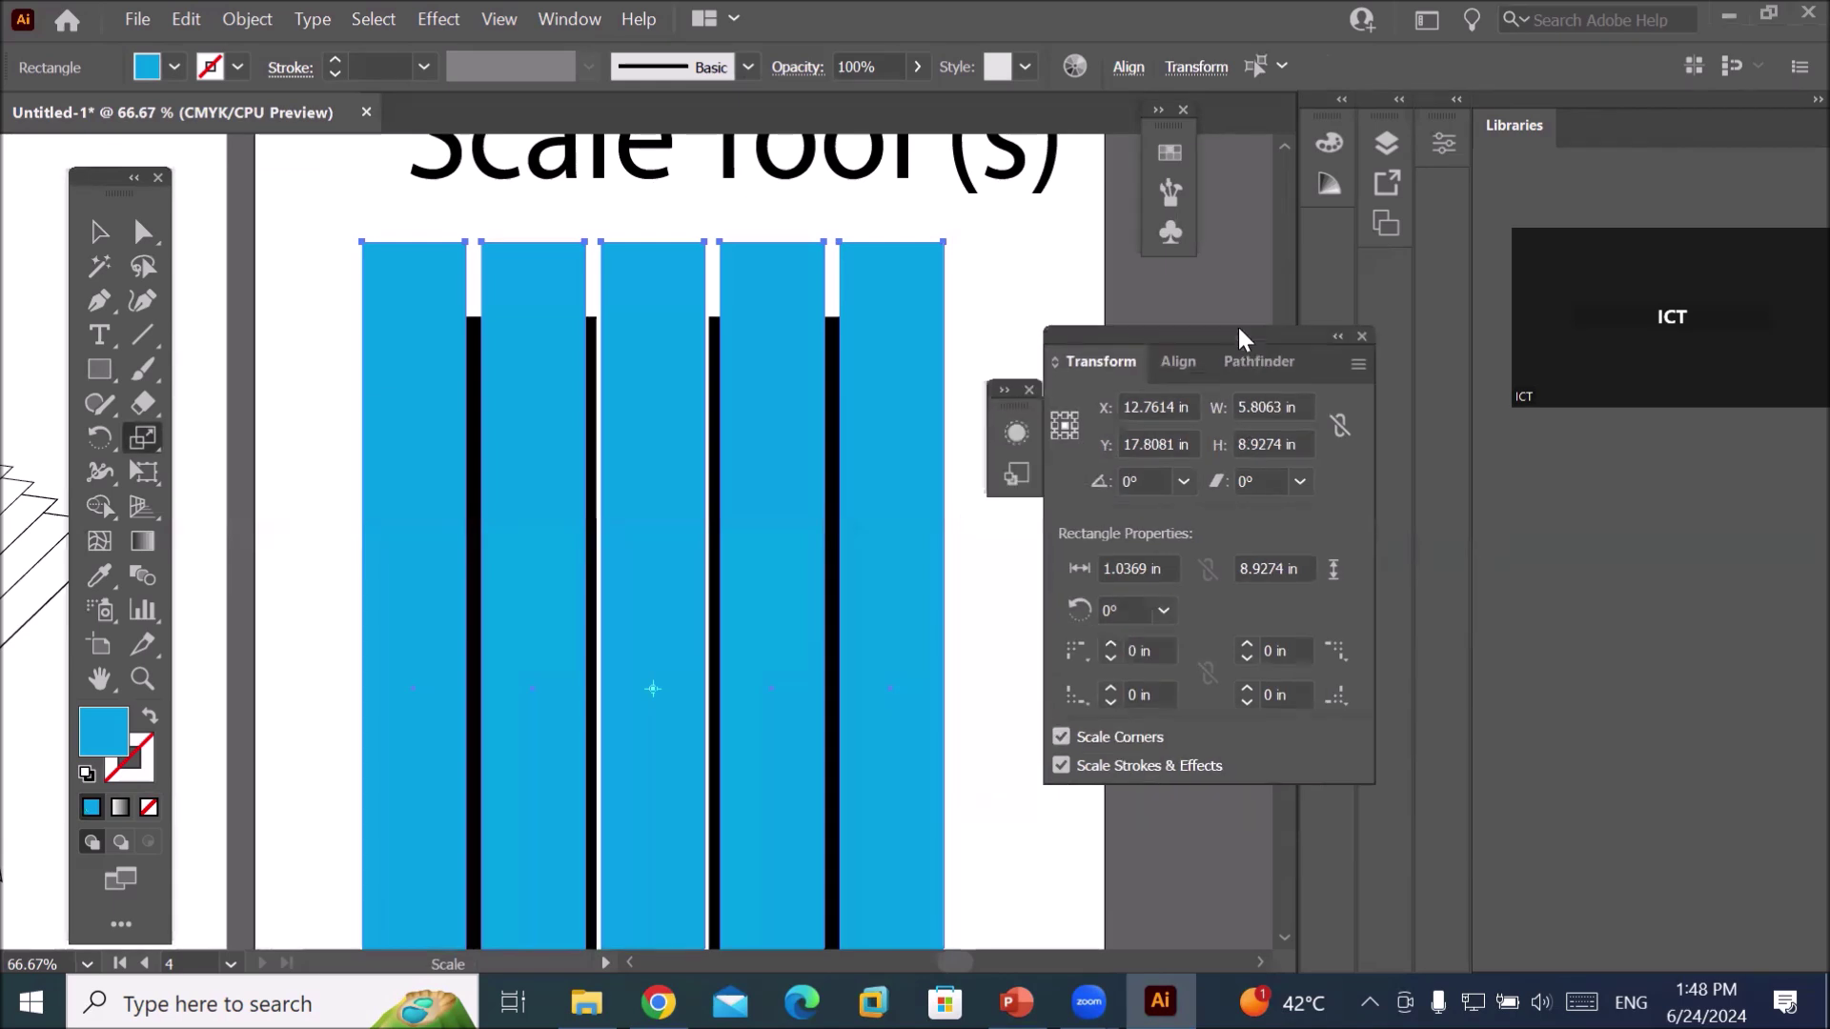
left_click(99, 232)
scroll(576, 476, "down", 2)
left_click_drag(618, 514, 877, 516)
left_click_drag(759, 620, 809, 624)
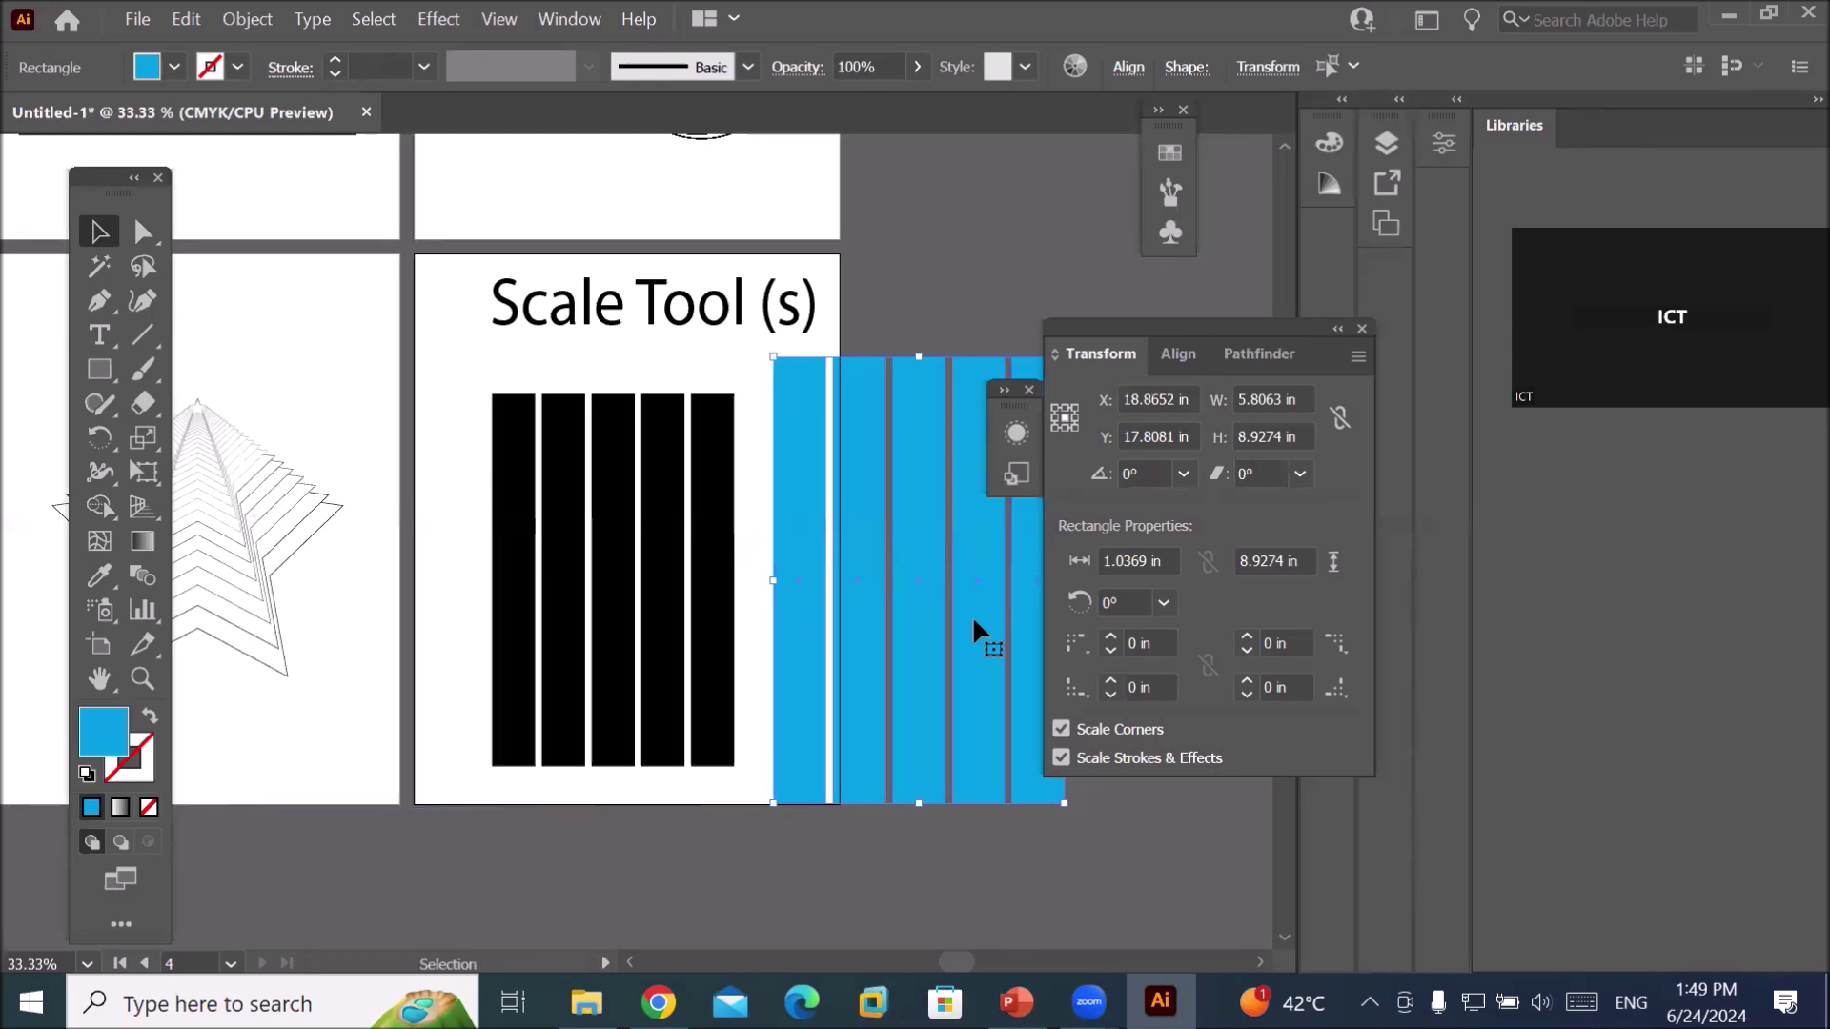
Add two new Letter-size artboards beside Artboard 2, in the upper row.
scroll(682, 554, "down", 2)
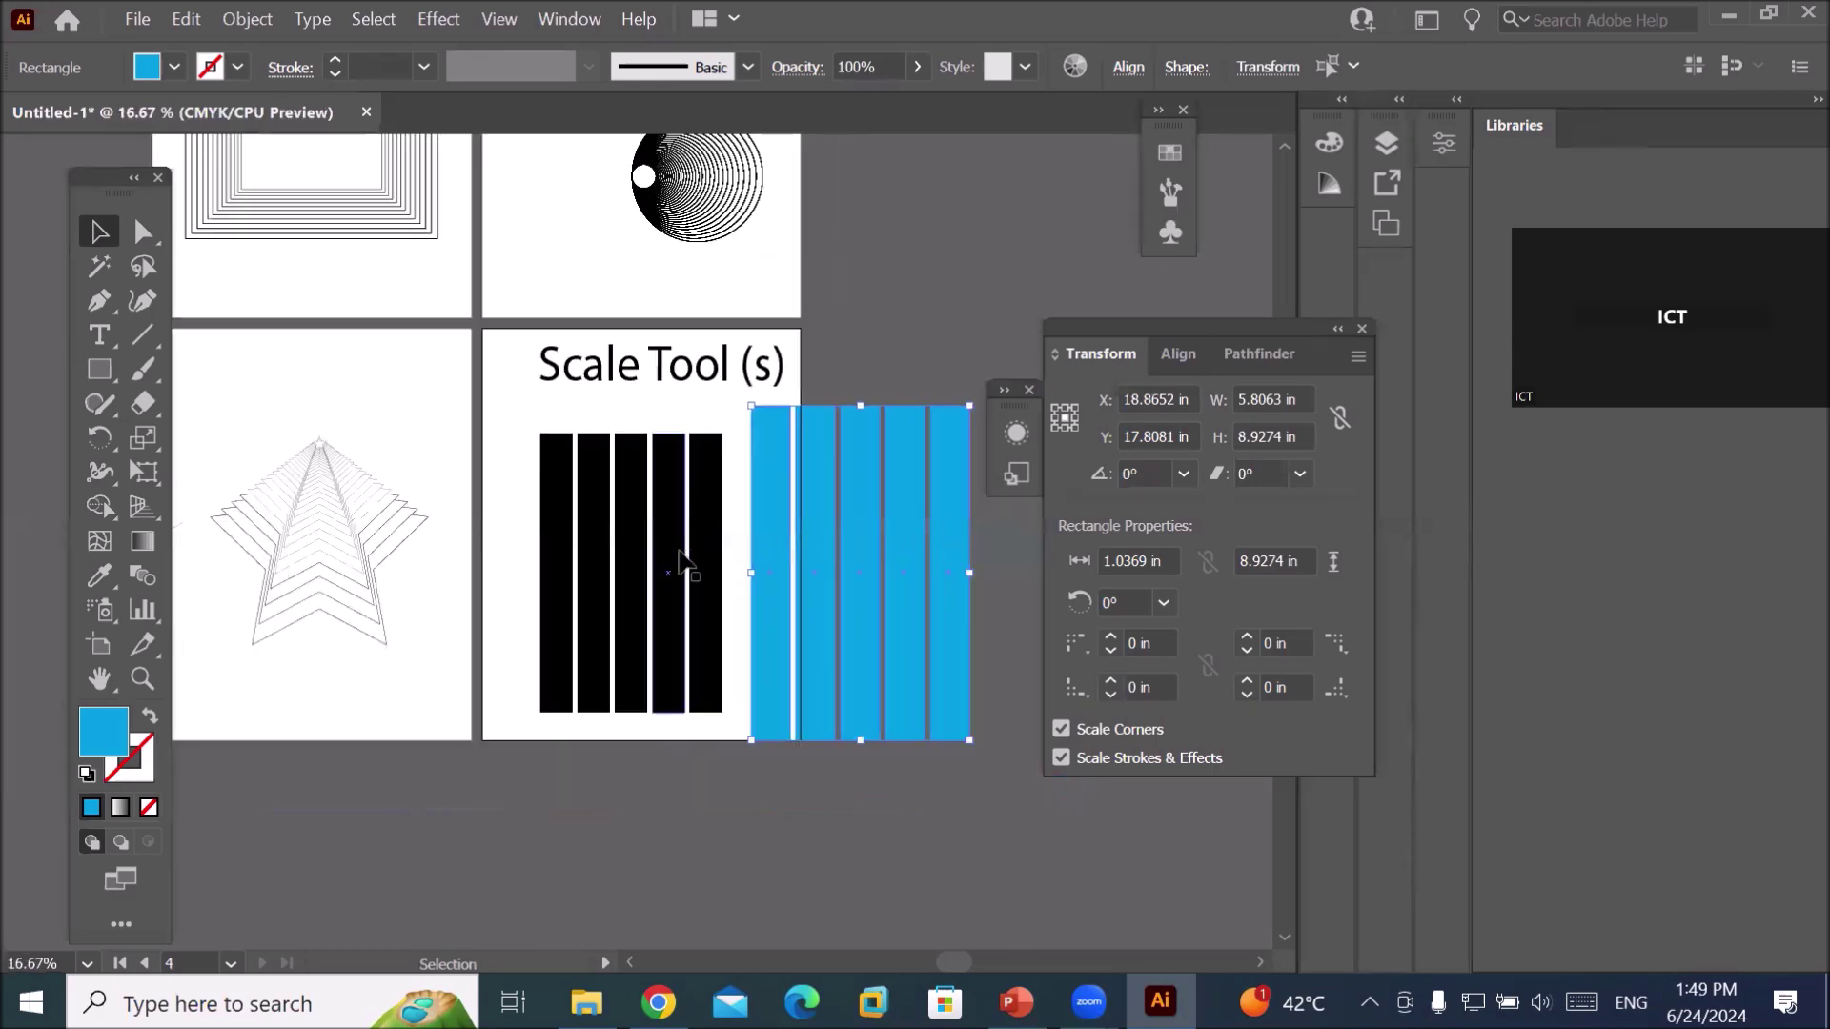
scroll(682, 555, "down", 1)
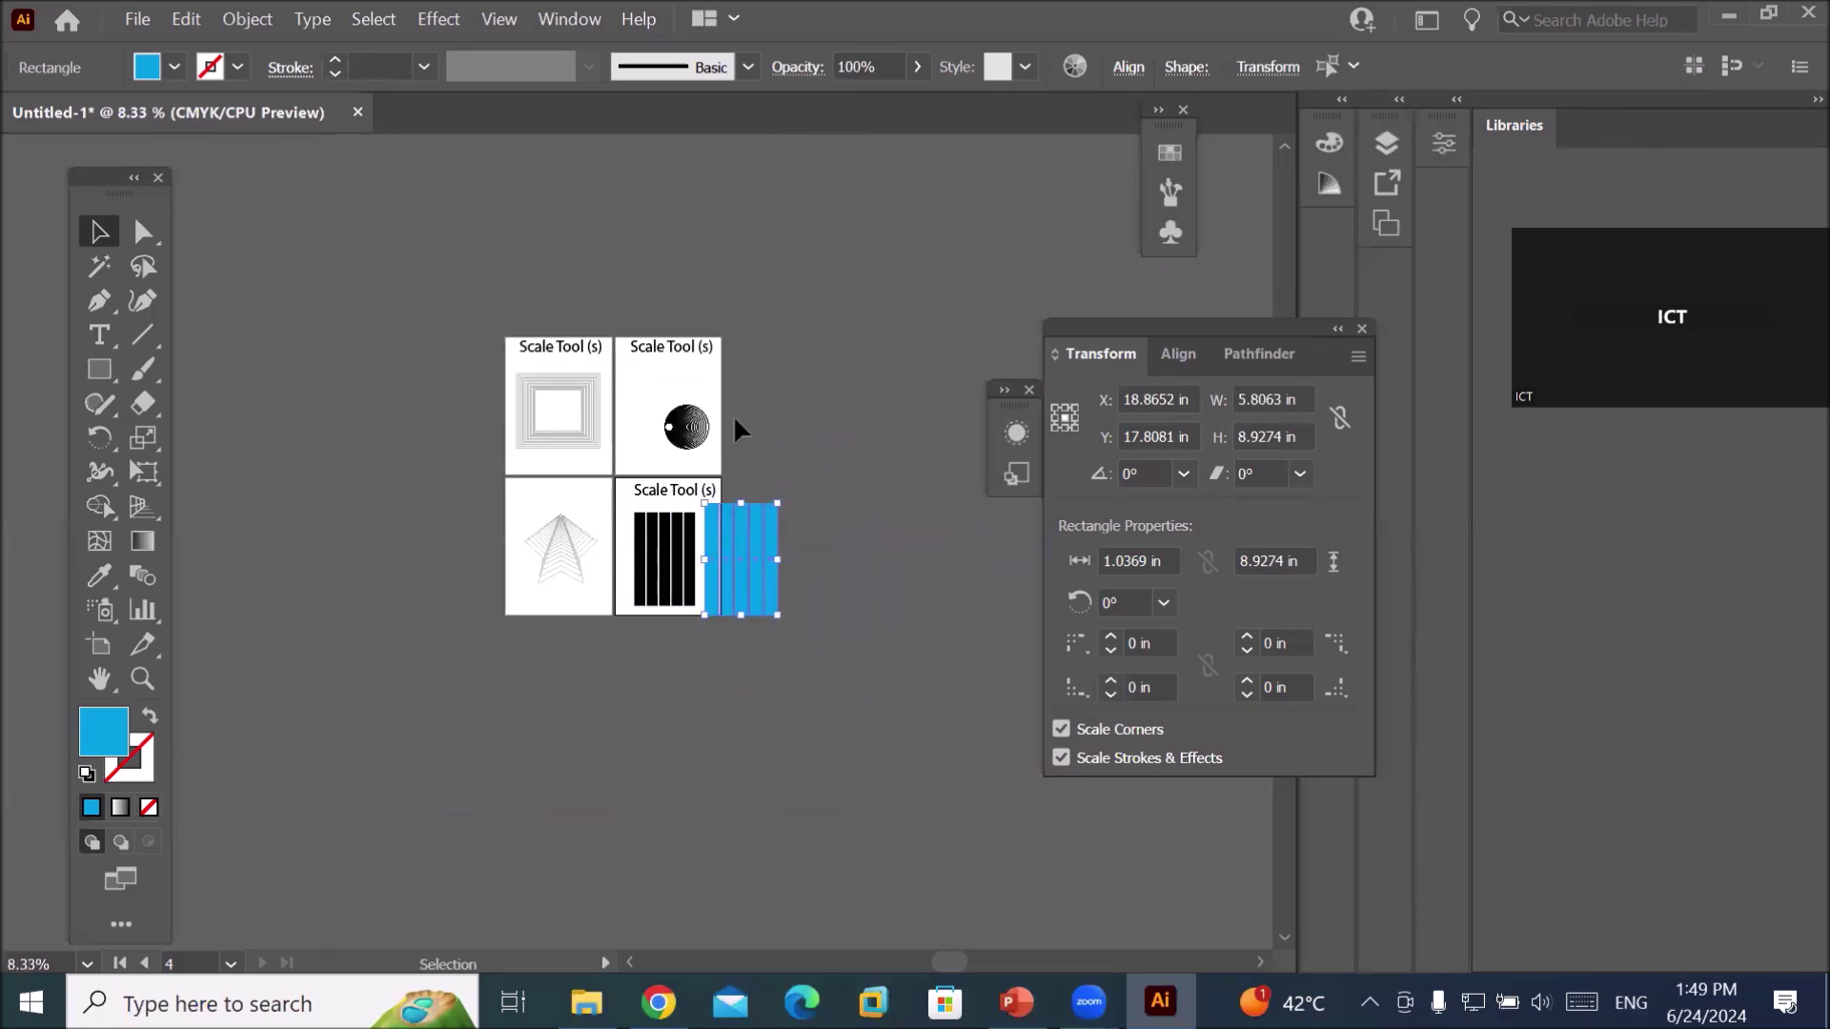
left_click(634, 431)
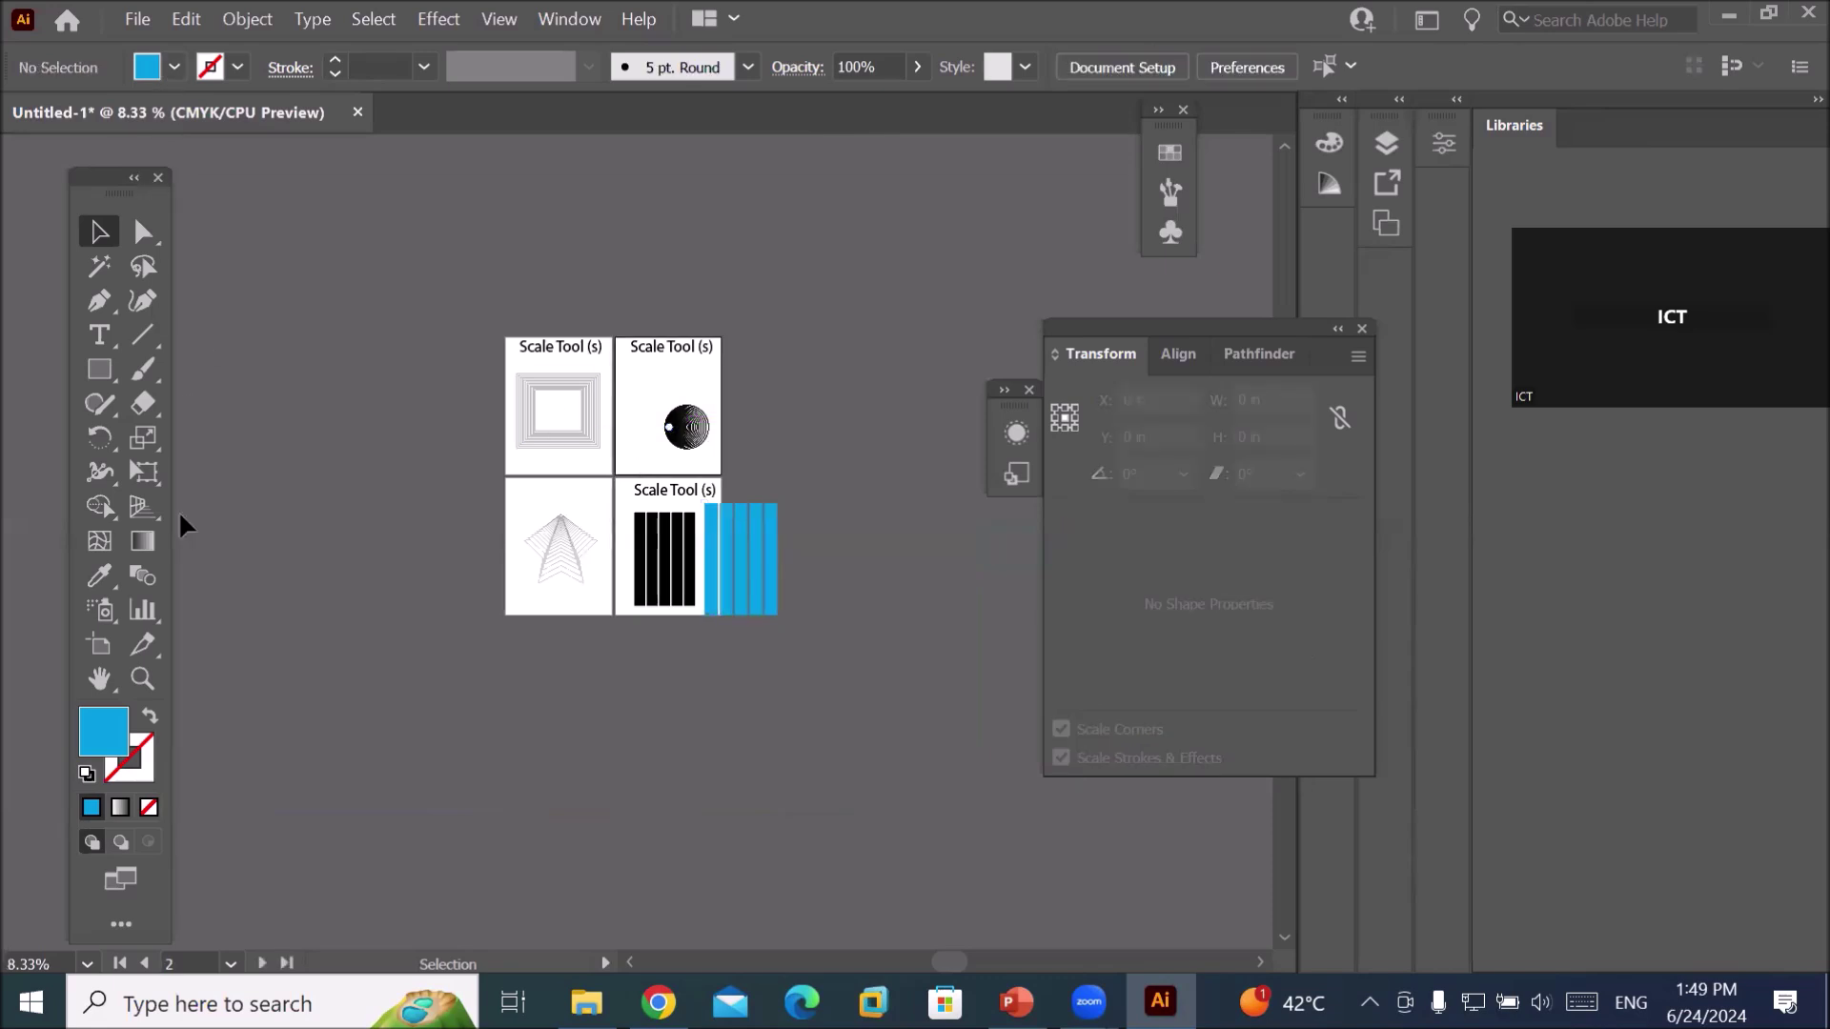
left_click(97, 646)
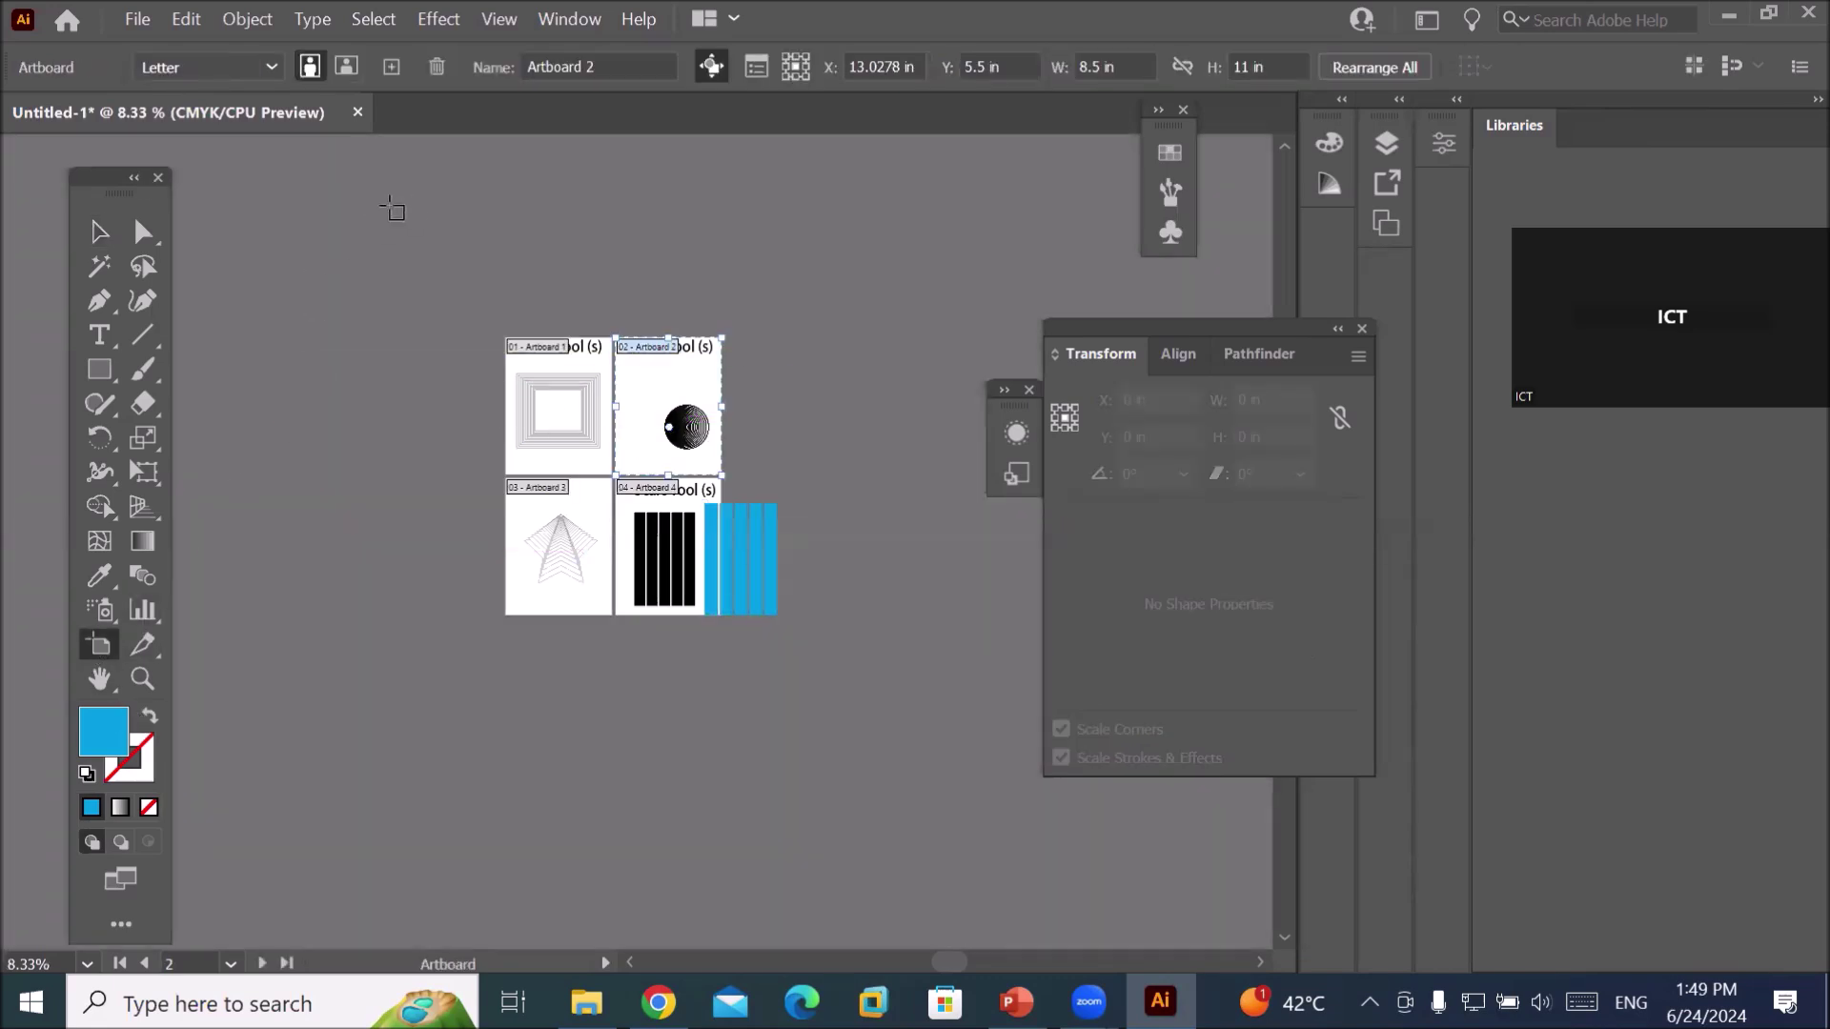
left_click(393, 66)
left_click(393, 66)
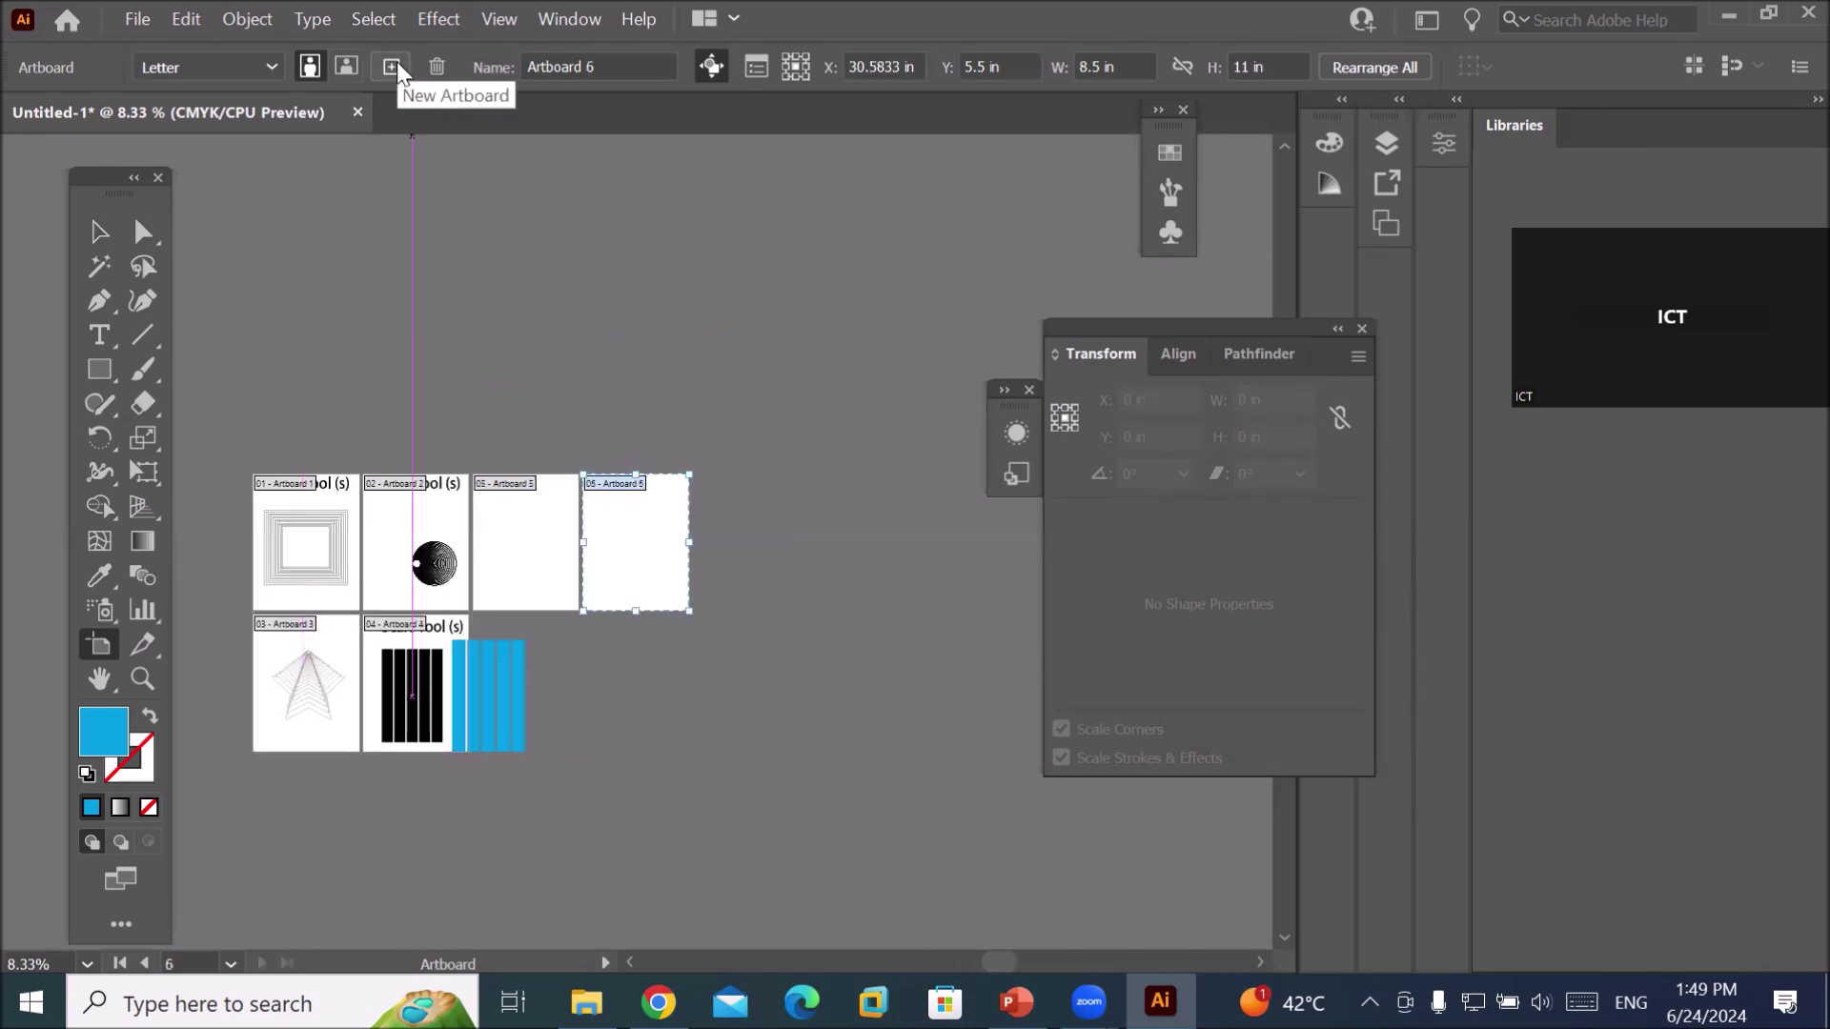
Add the text "Heading Line" near the top of Artboard 5 and enlarge it to about 5.3 in wide.
left_click(541, 513)
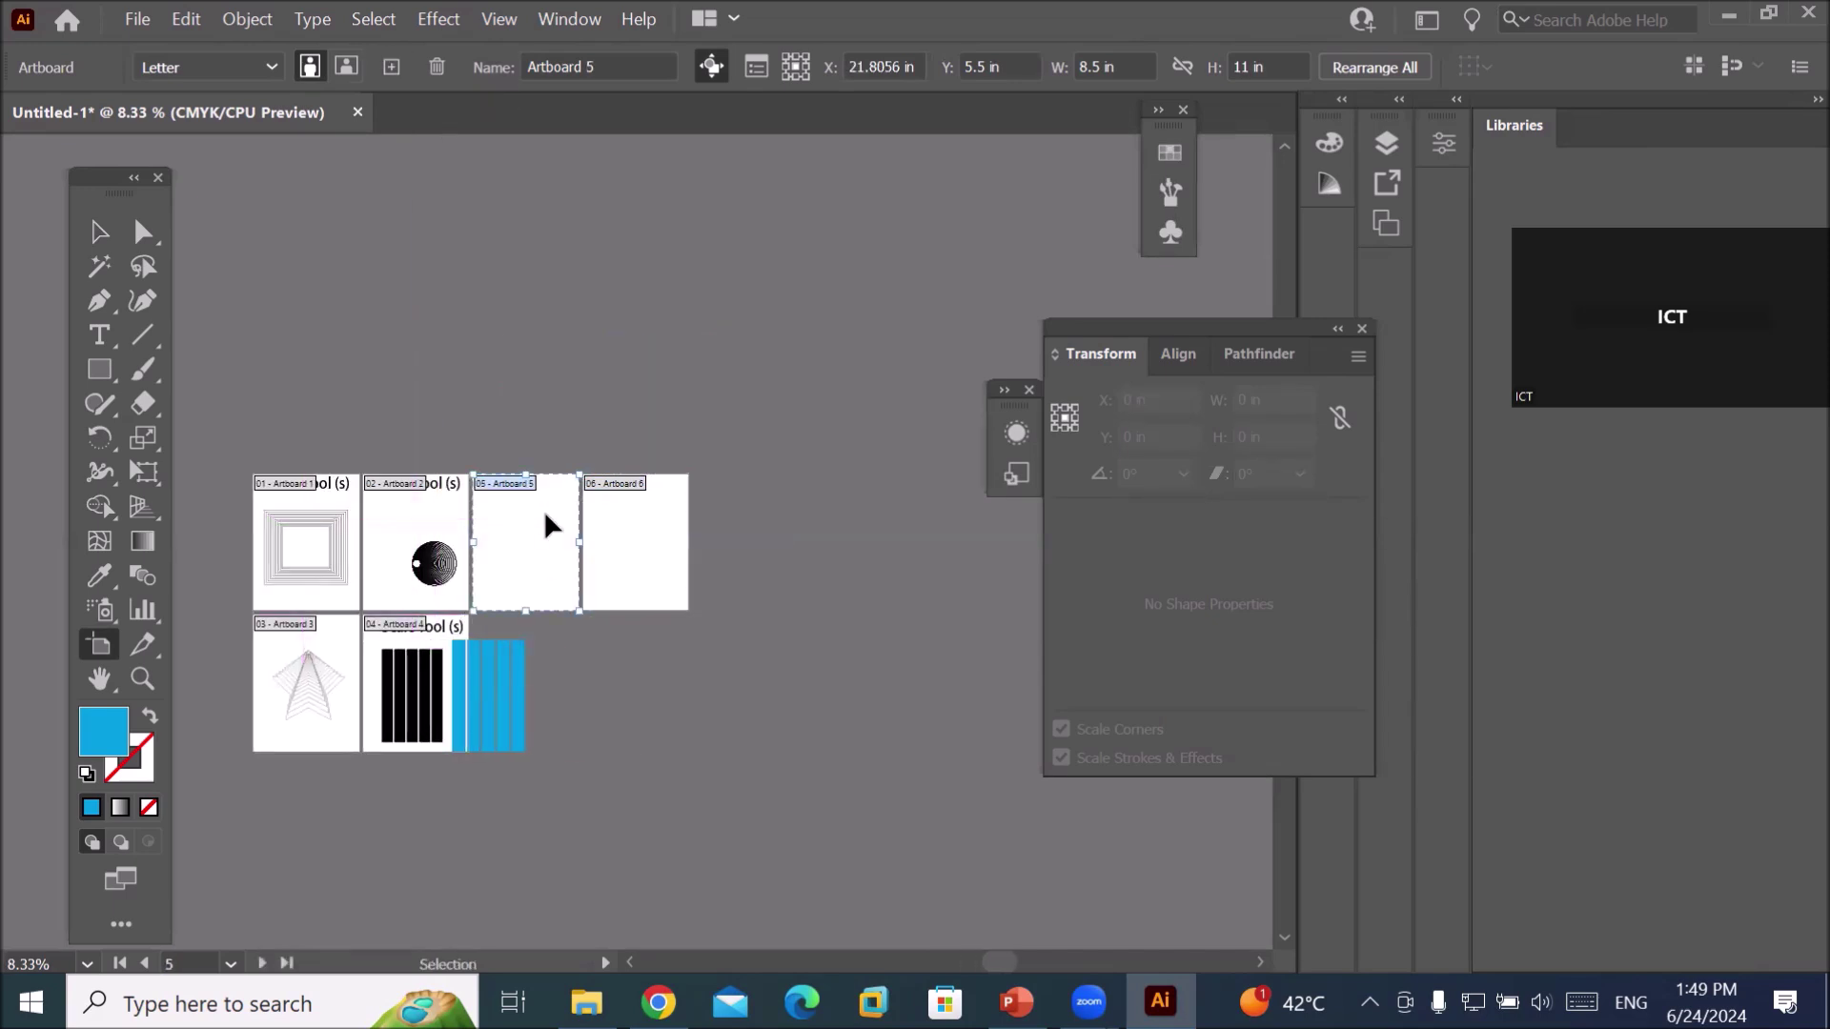
key("ctrl+0")
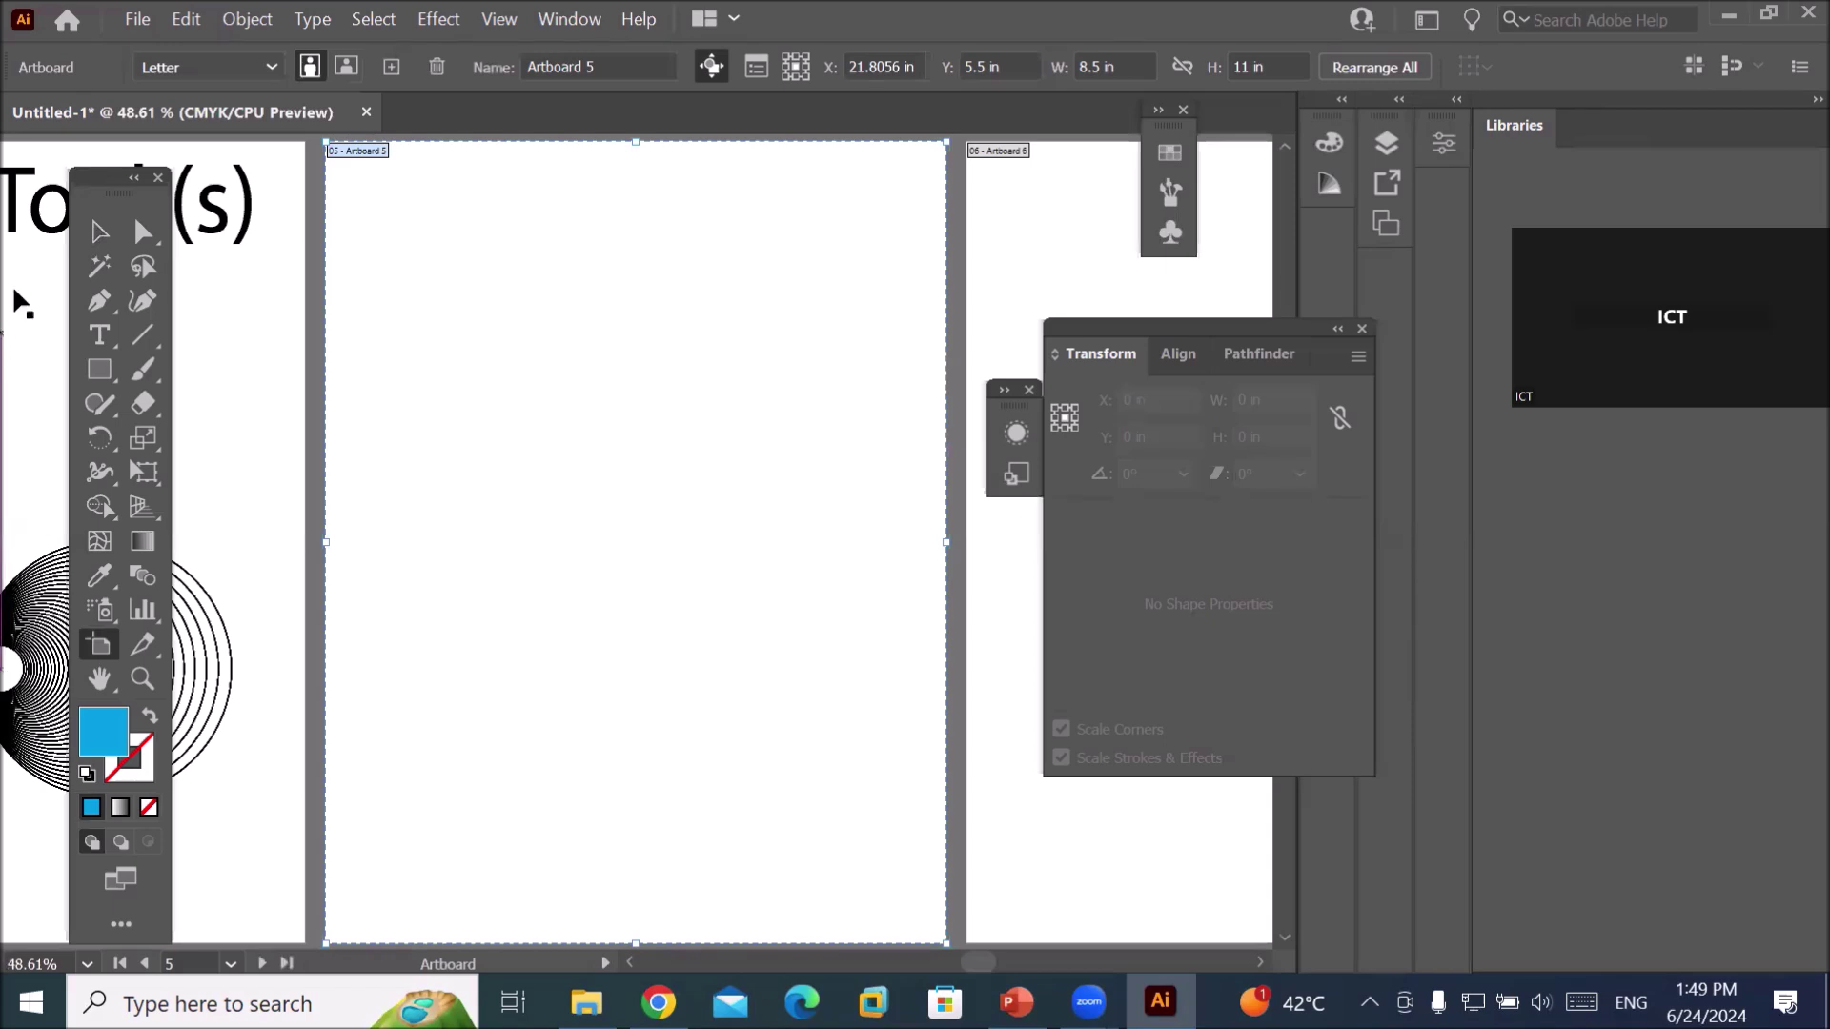
left_click(95, 334)
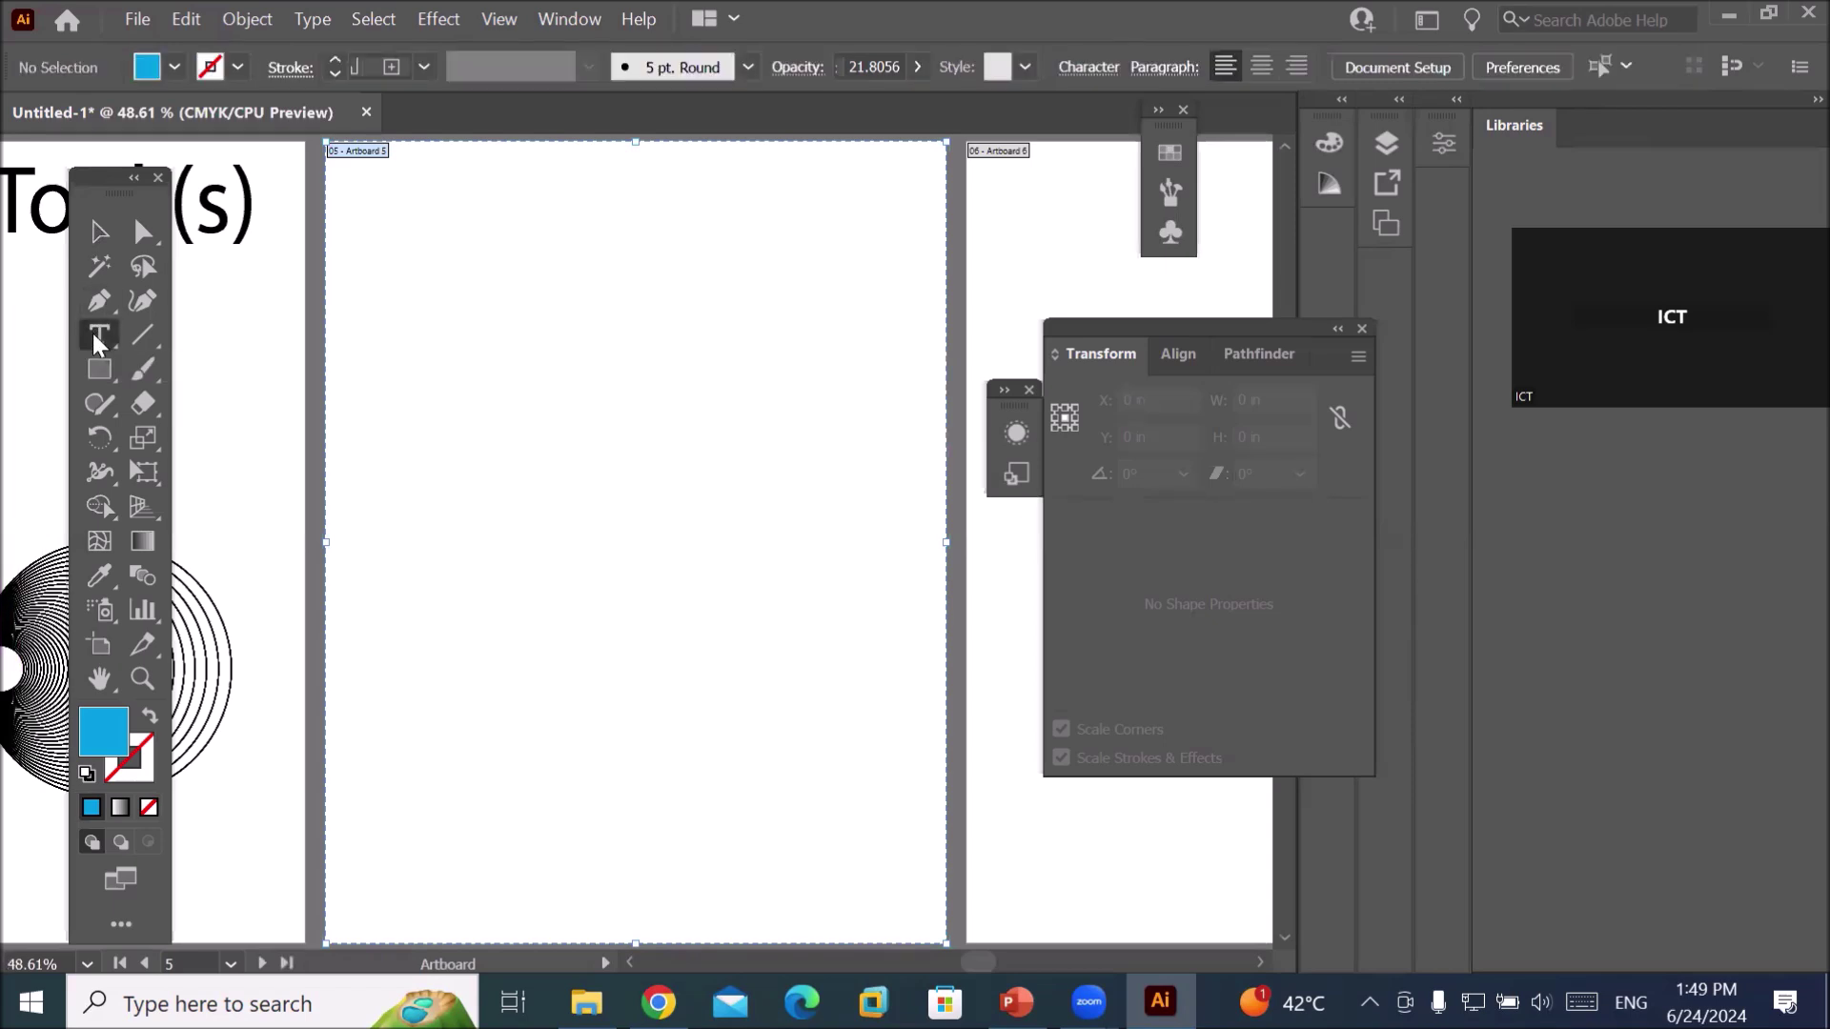
left_click(468, 206)
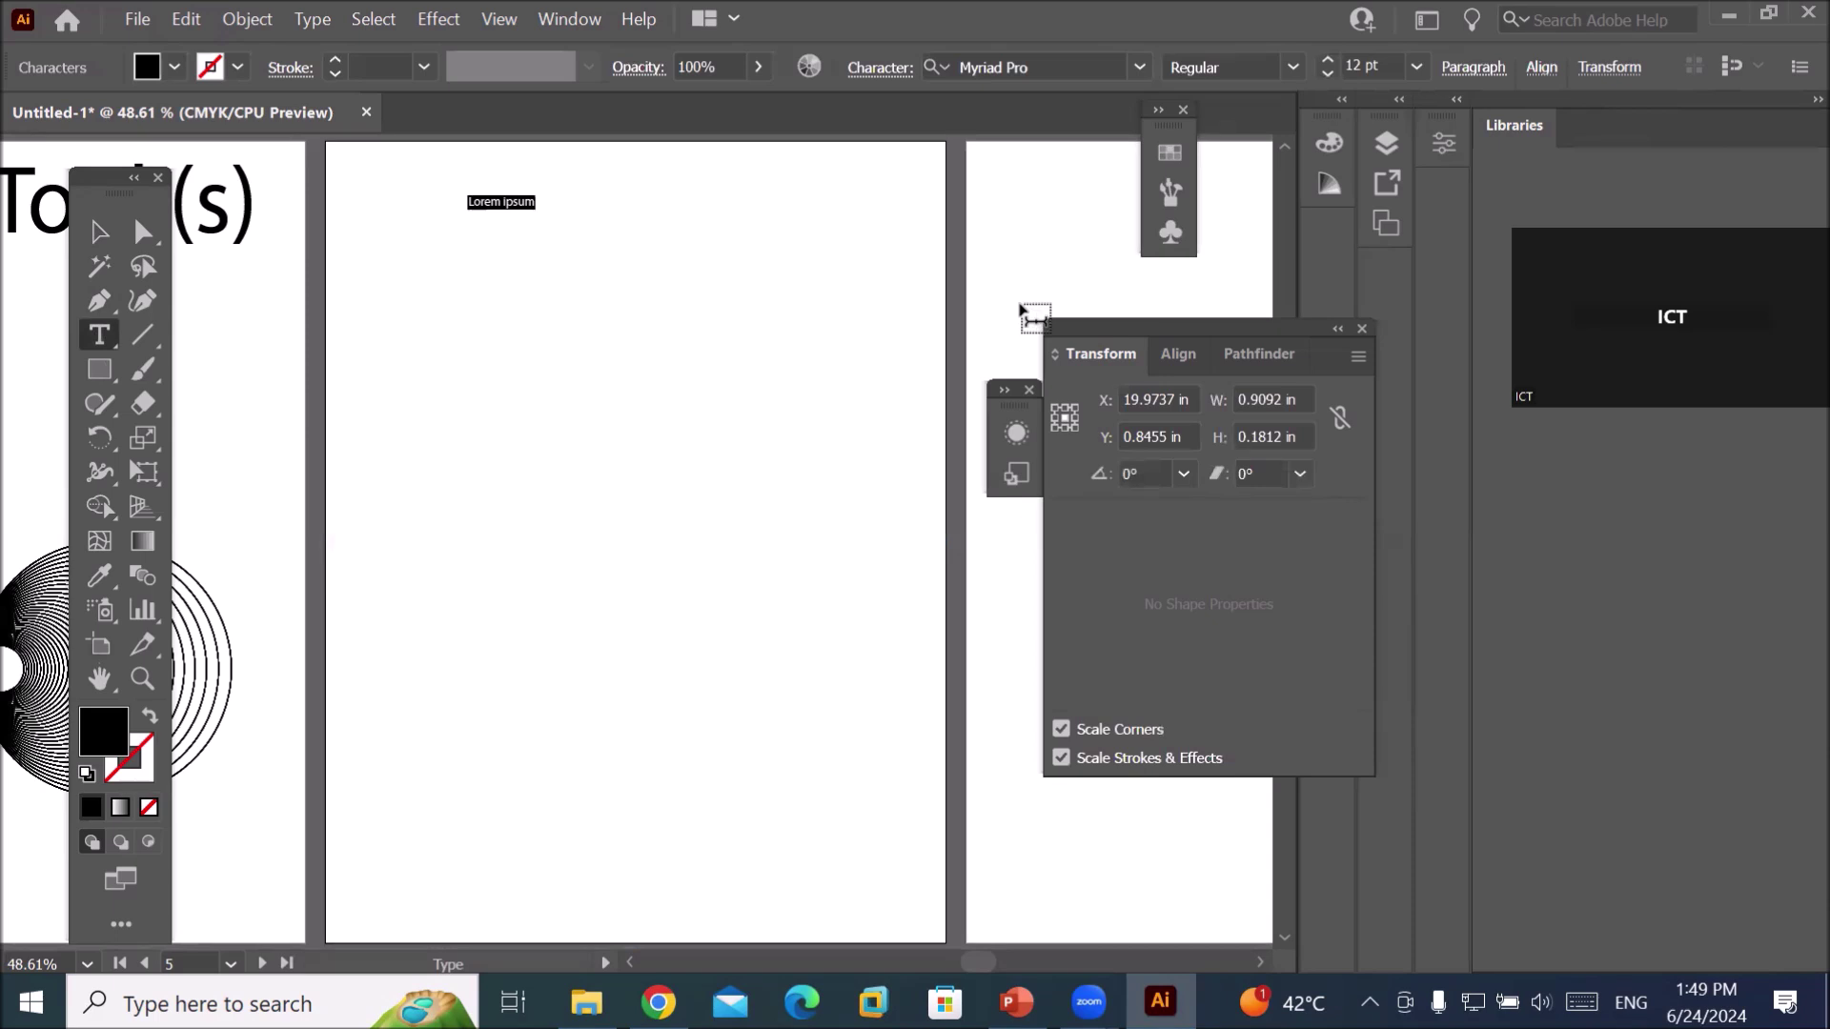
type("H")
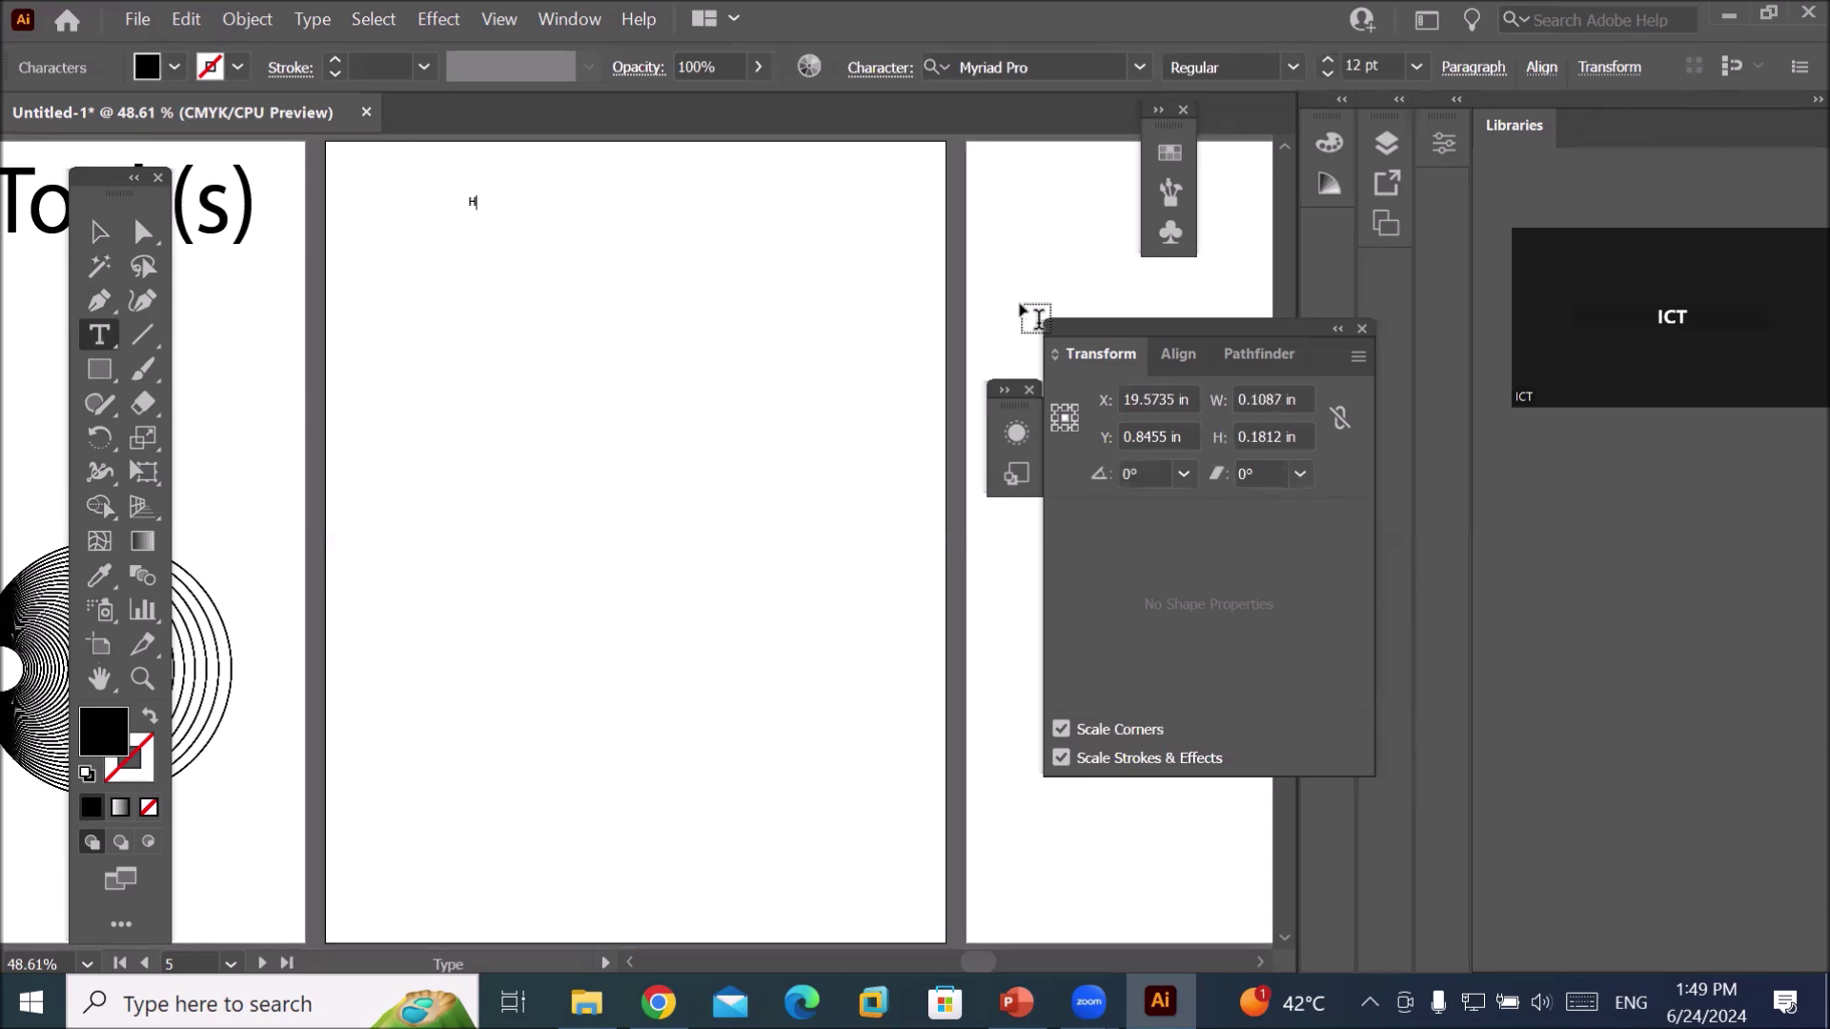
type("eading Line")
left_click(100, 232)
left_click_drag(534, 210, 857, 322)
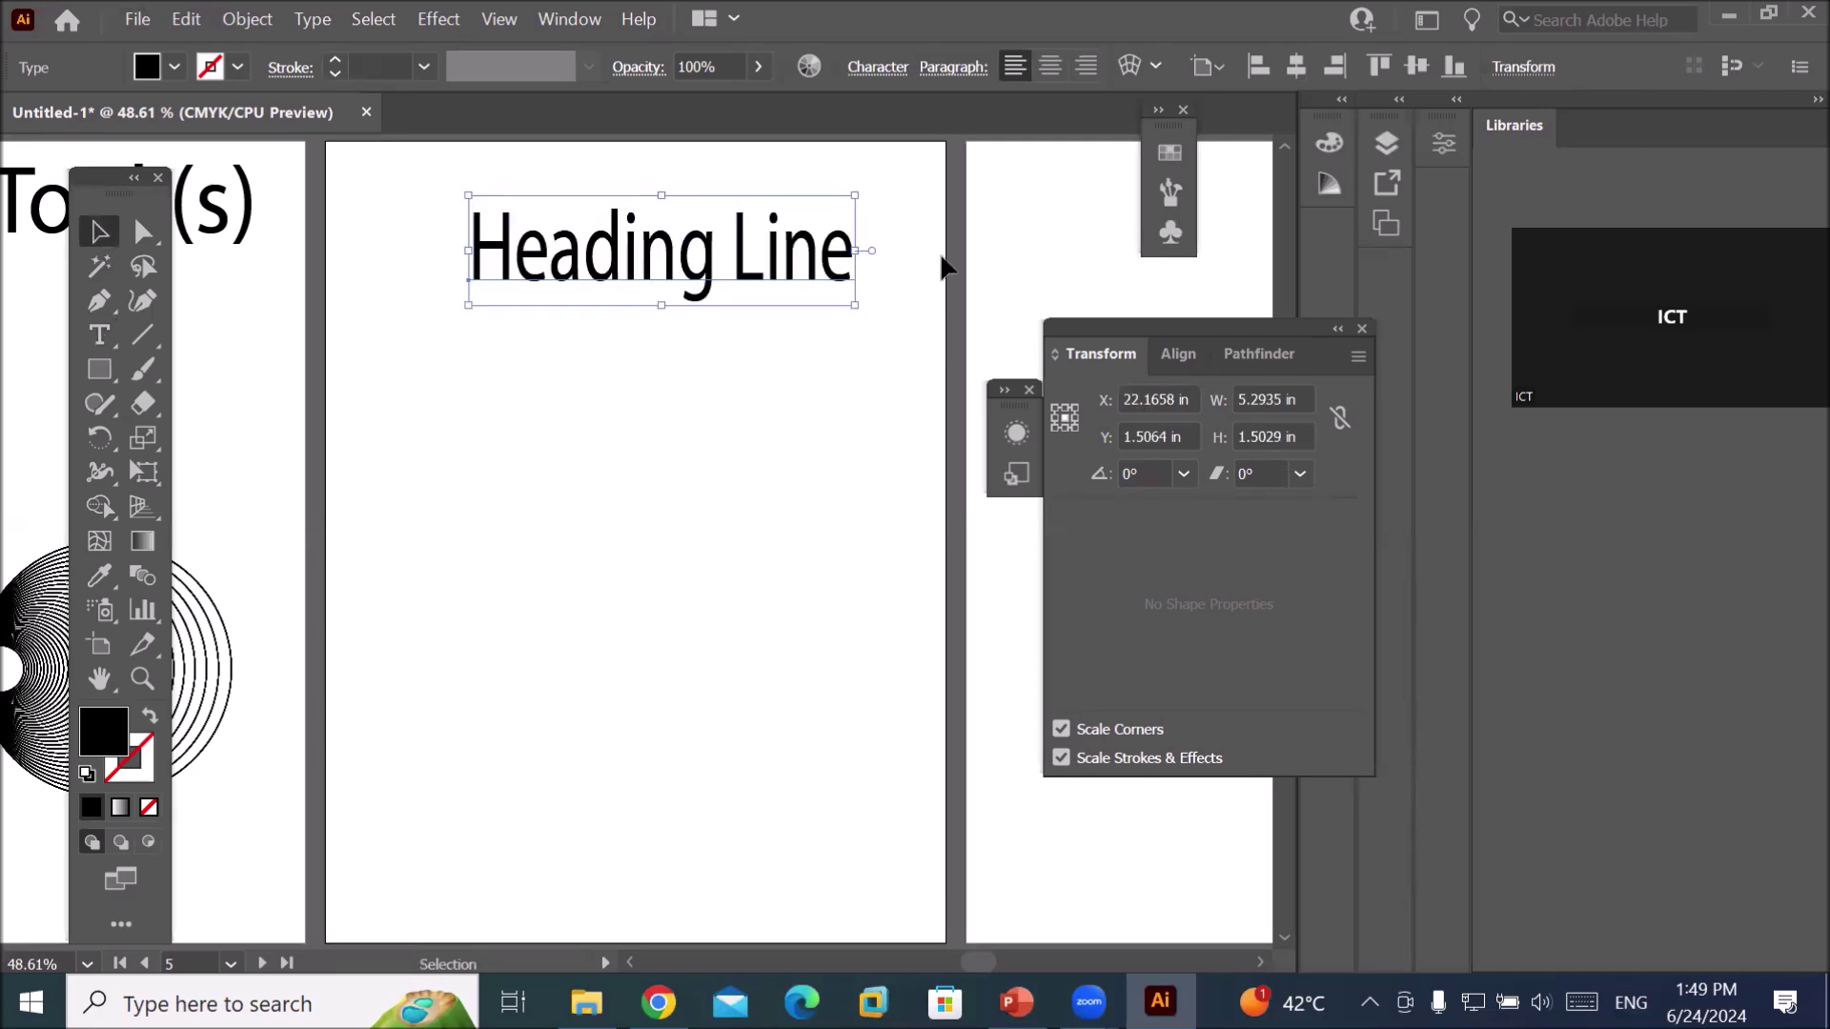
Use the Scale tool to create a 132% uniform copy of the heading about the upper-left corner of its H.
scroll(957, 260, "up", 2)
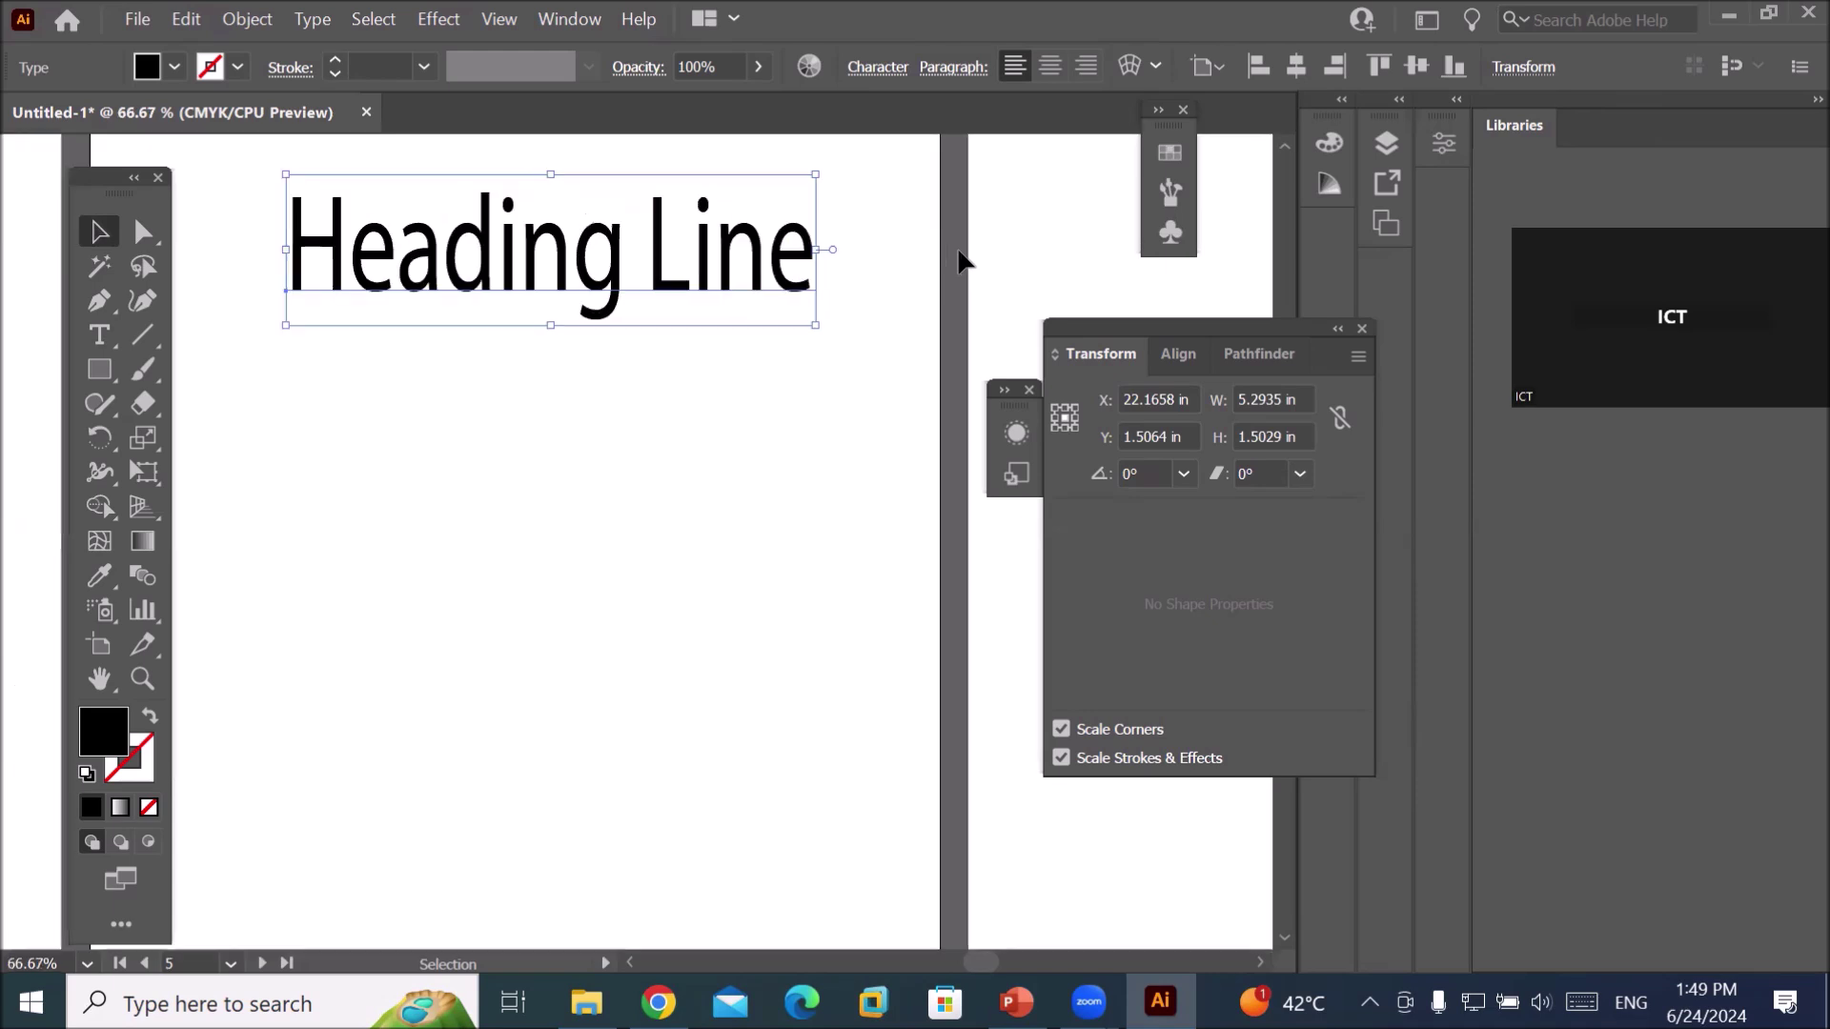
left_click(143, 438)
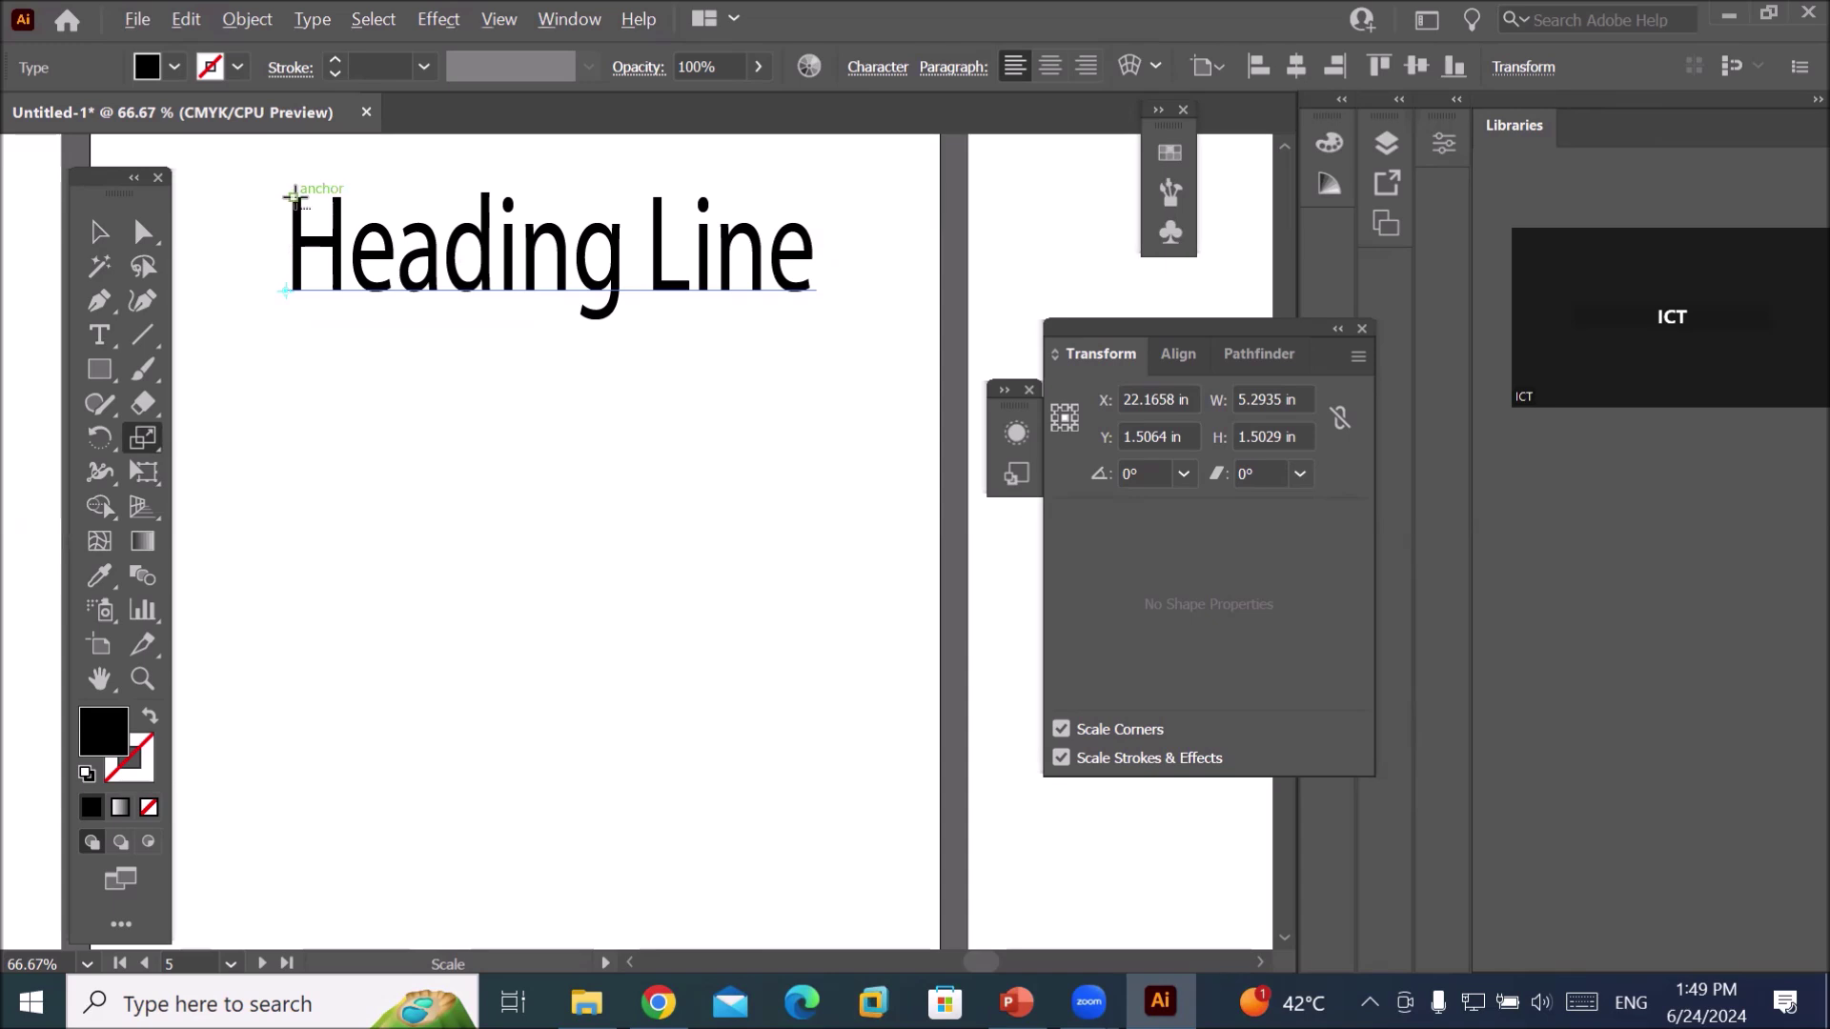
left_click(292, 196, "alt")
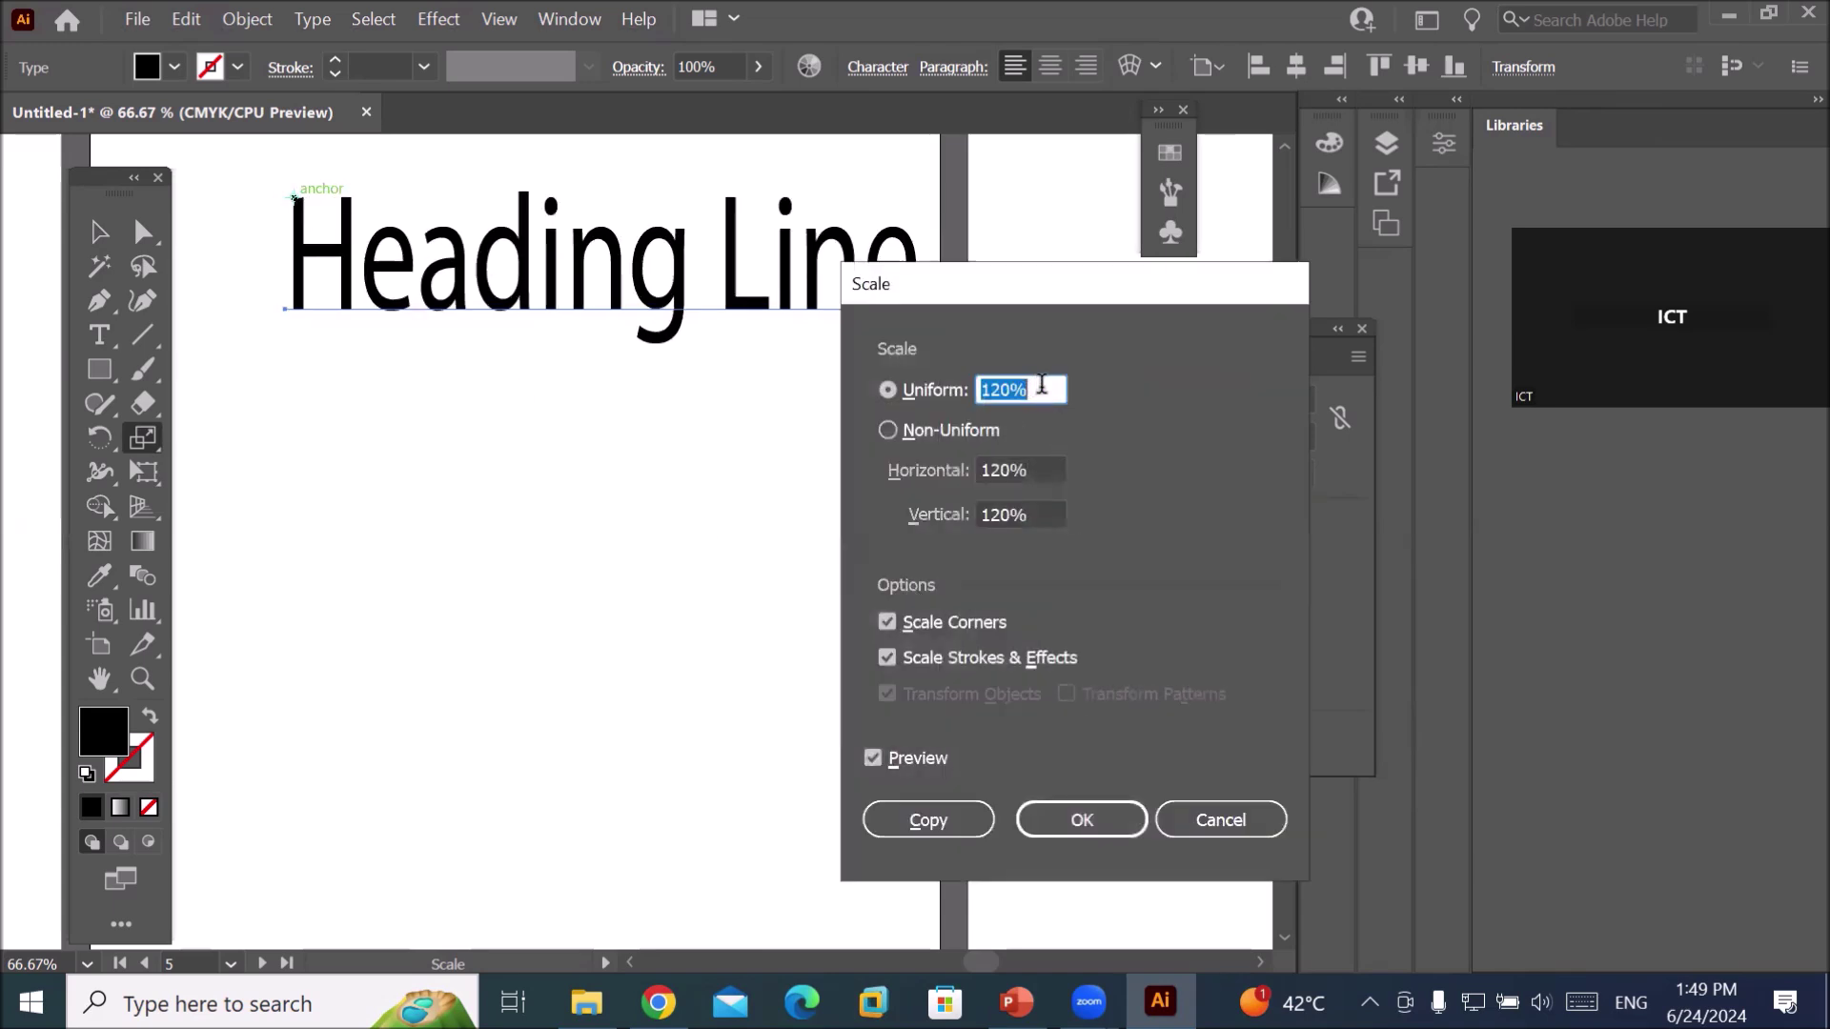
type("124")
key("Tab")
type("132")
key("Tab")
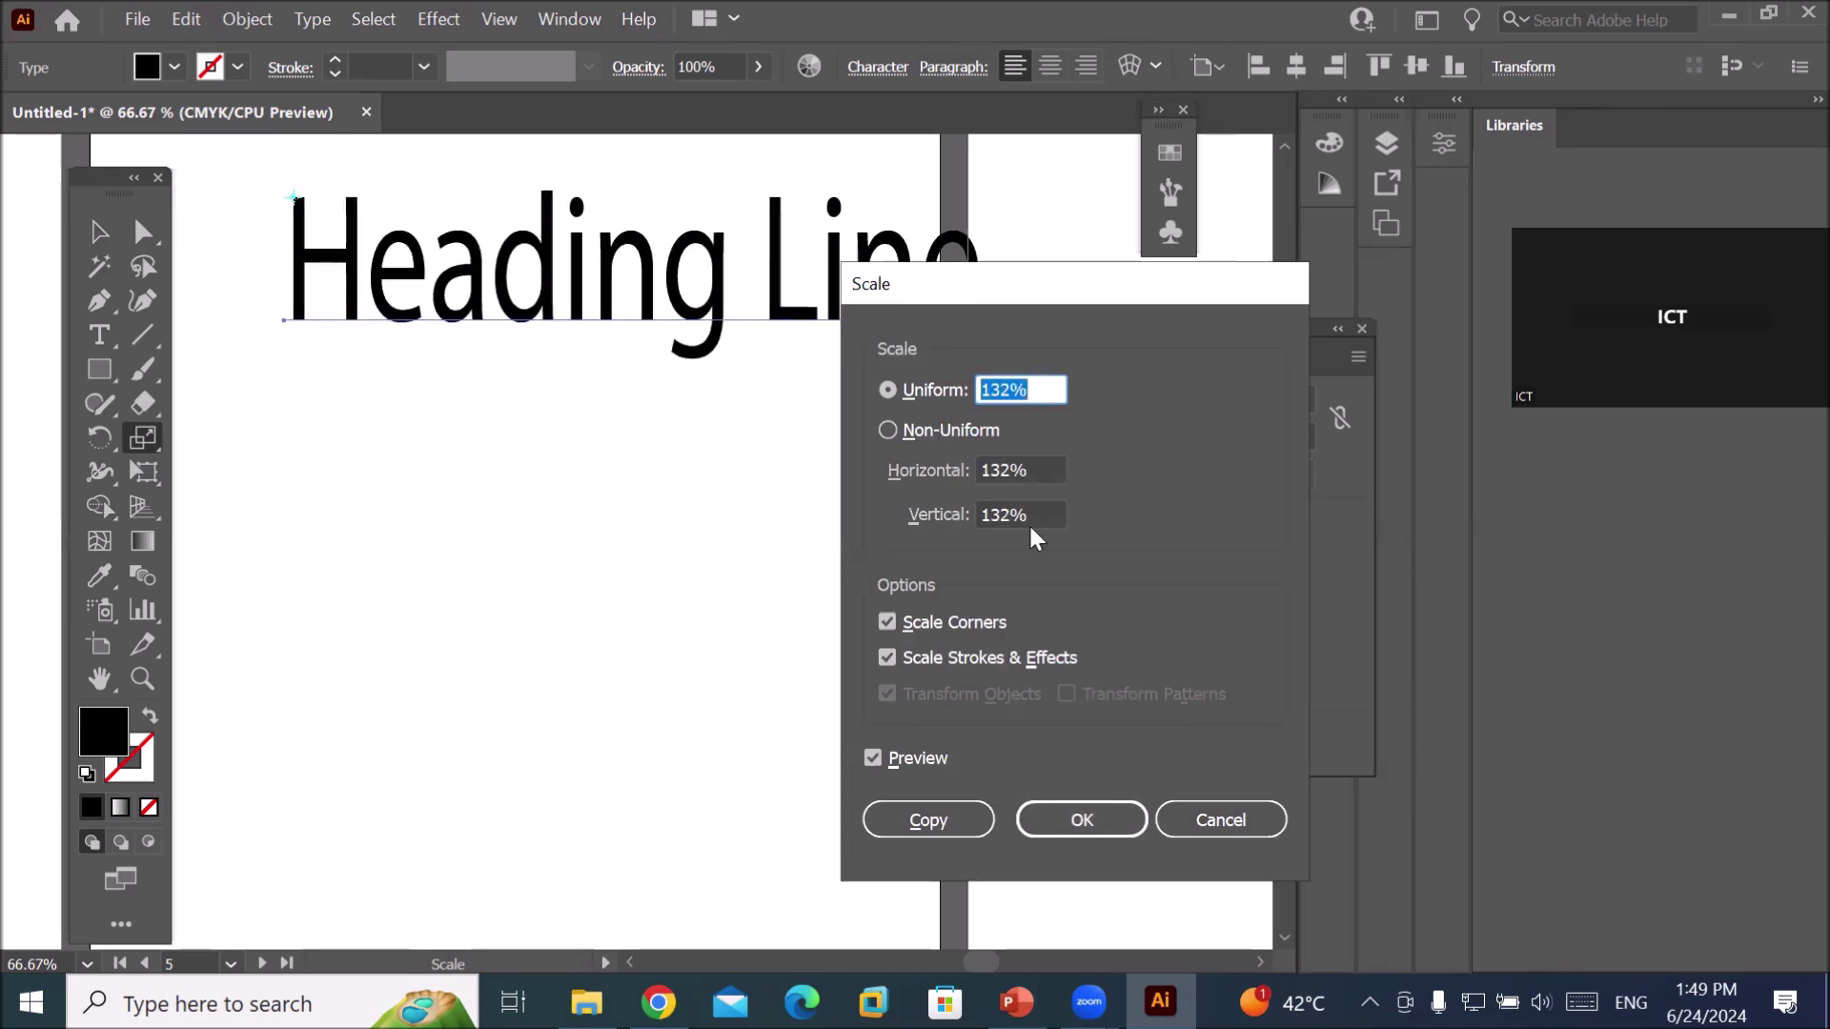
left_click(930, 820)
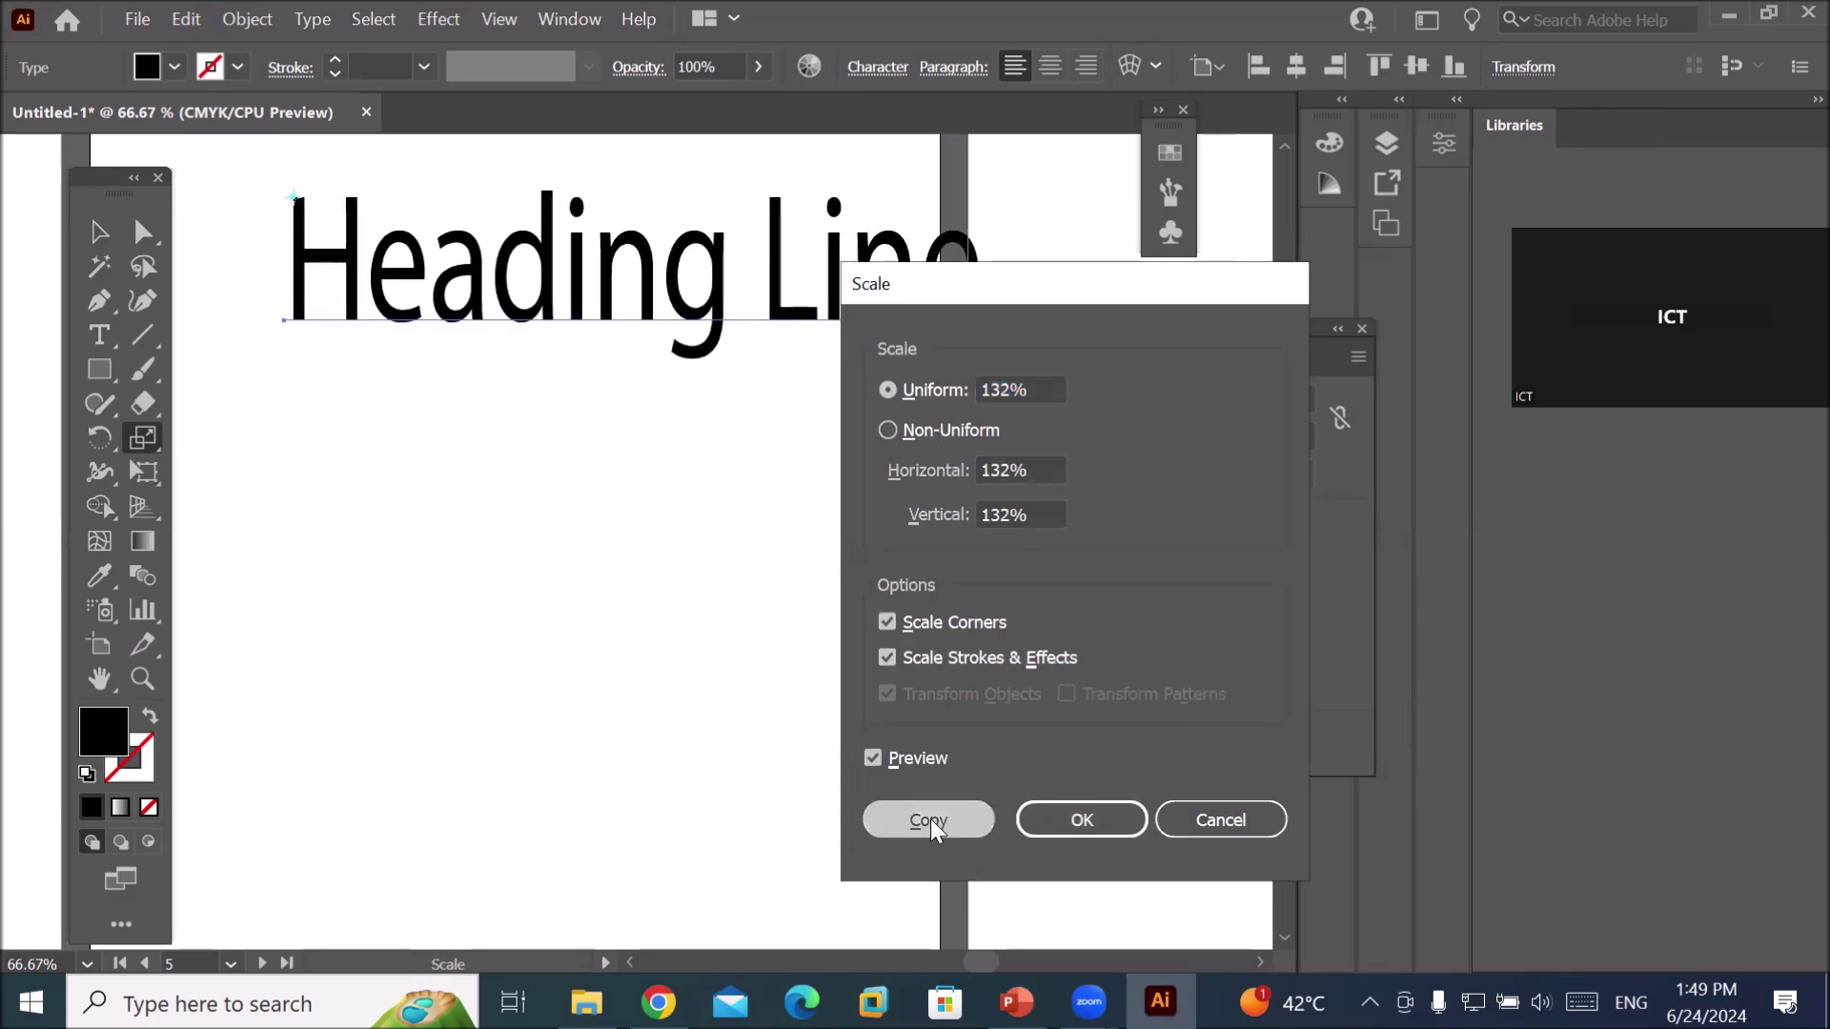
Fill the enlarged heading copy with light blue.
left_click(173, 67)
left_click(118, 115)
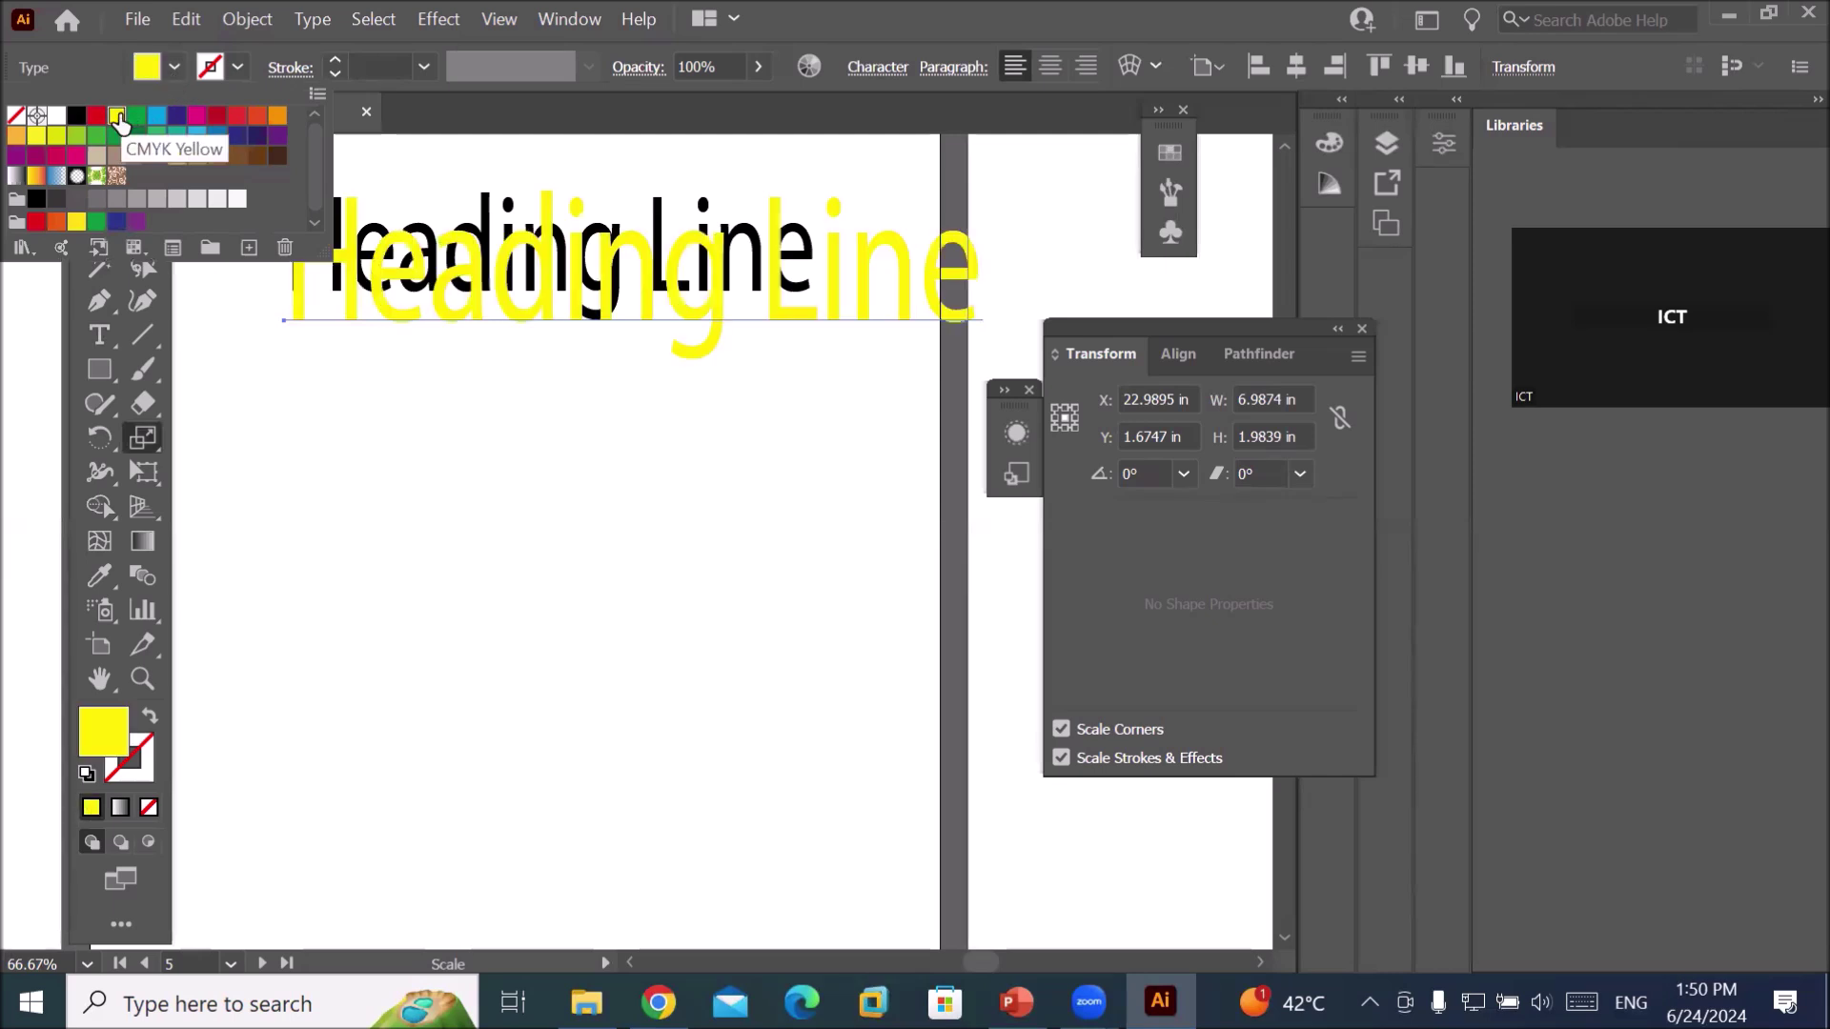
left_click(156, 115)
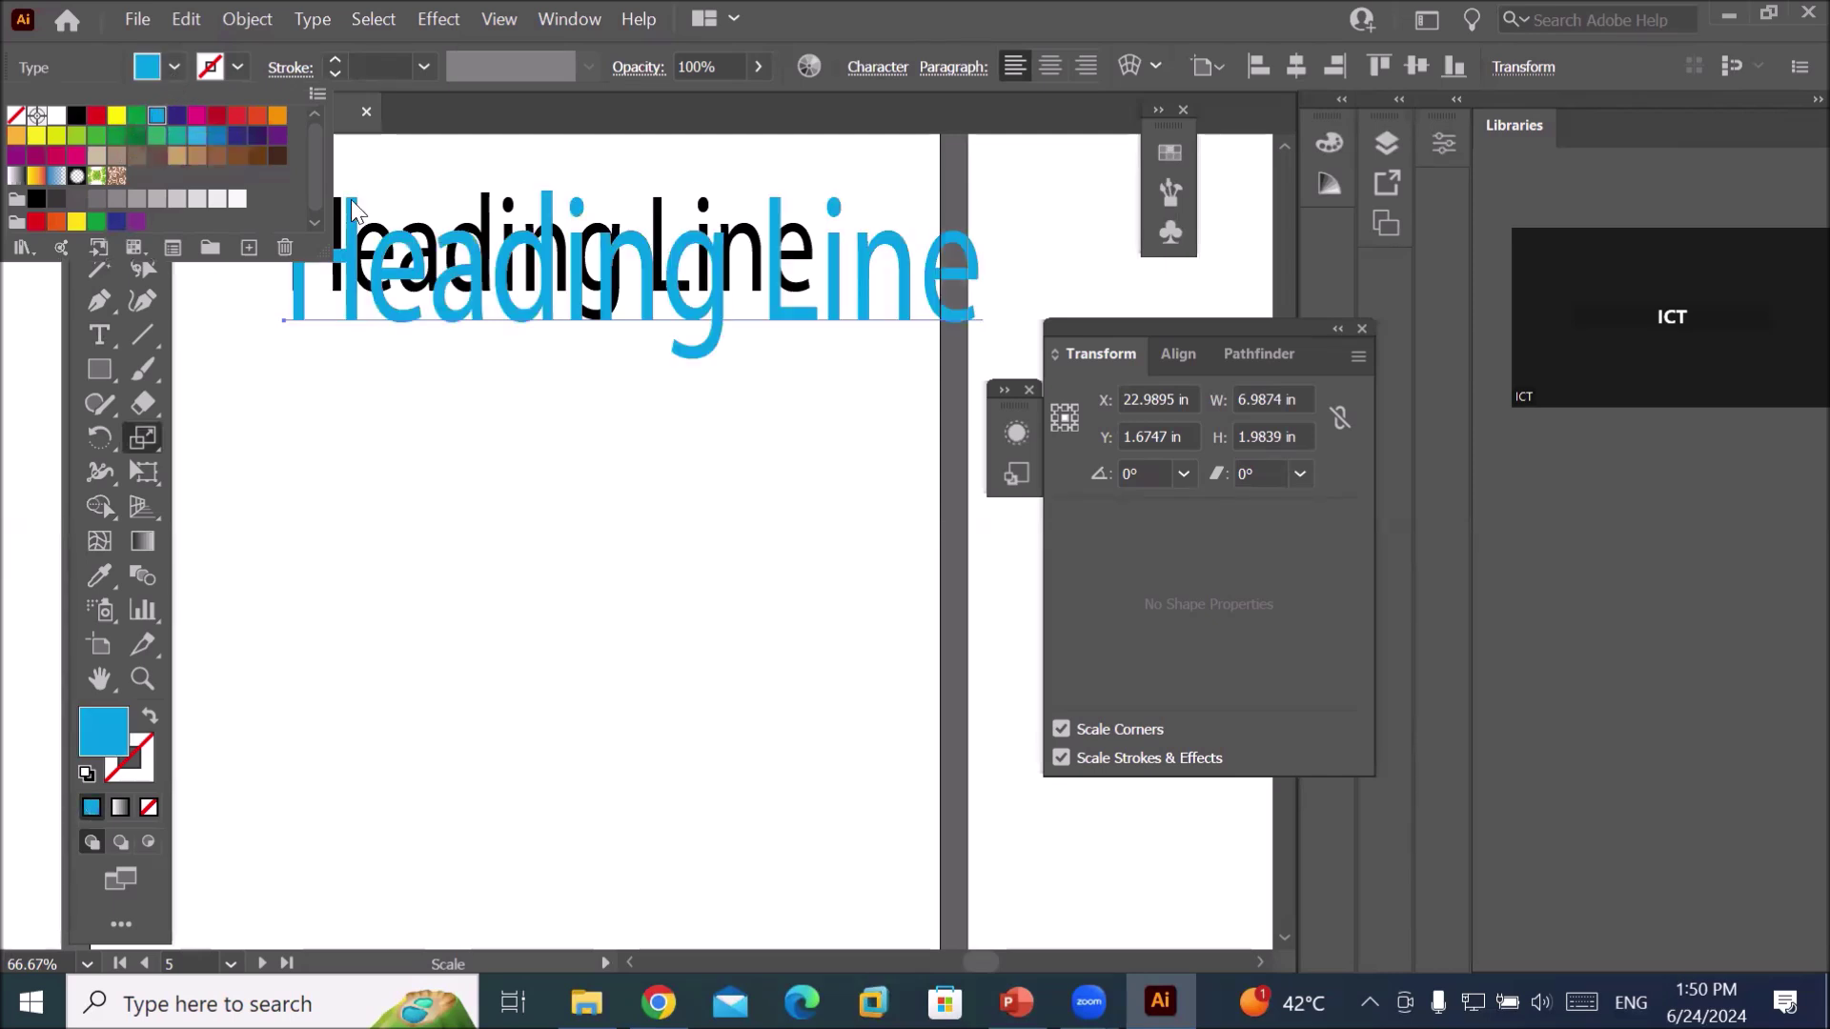
left_click(349, 600)
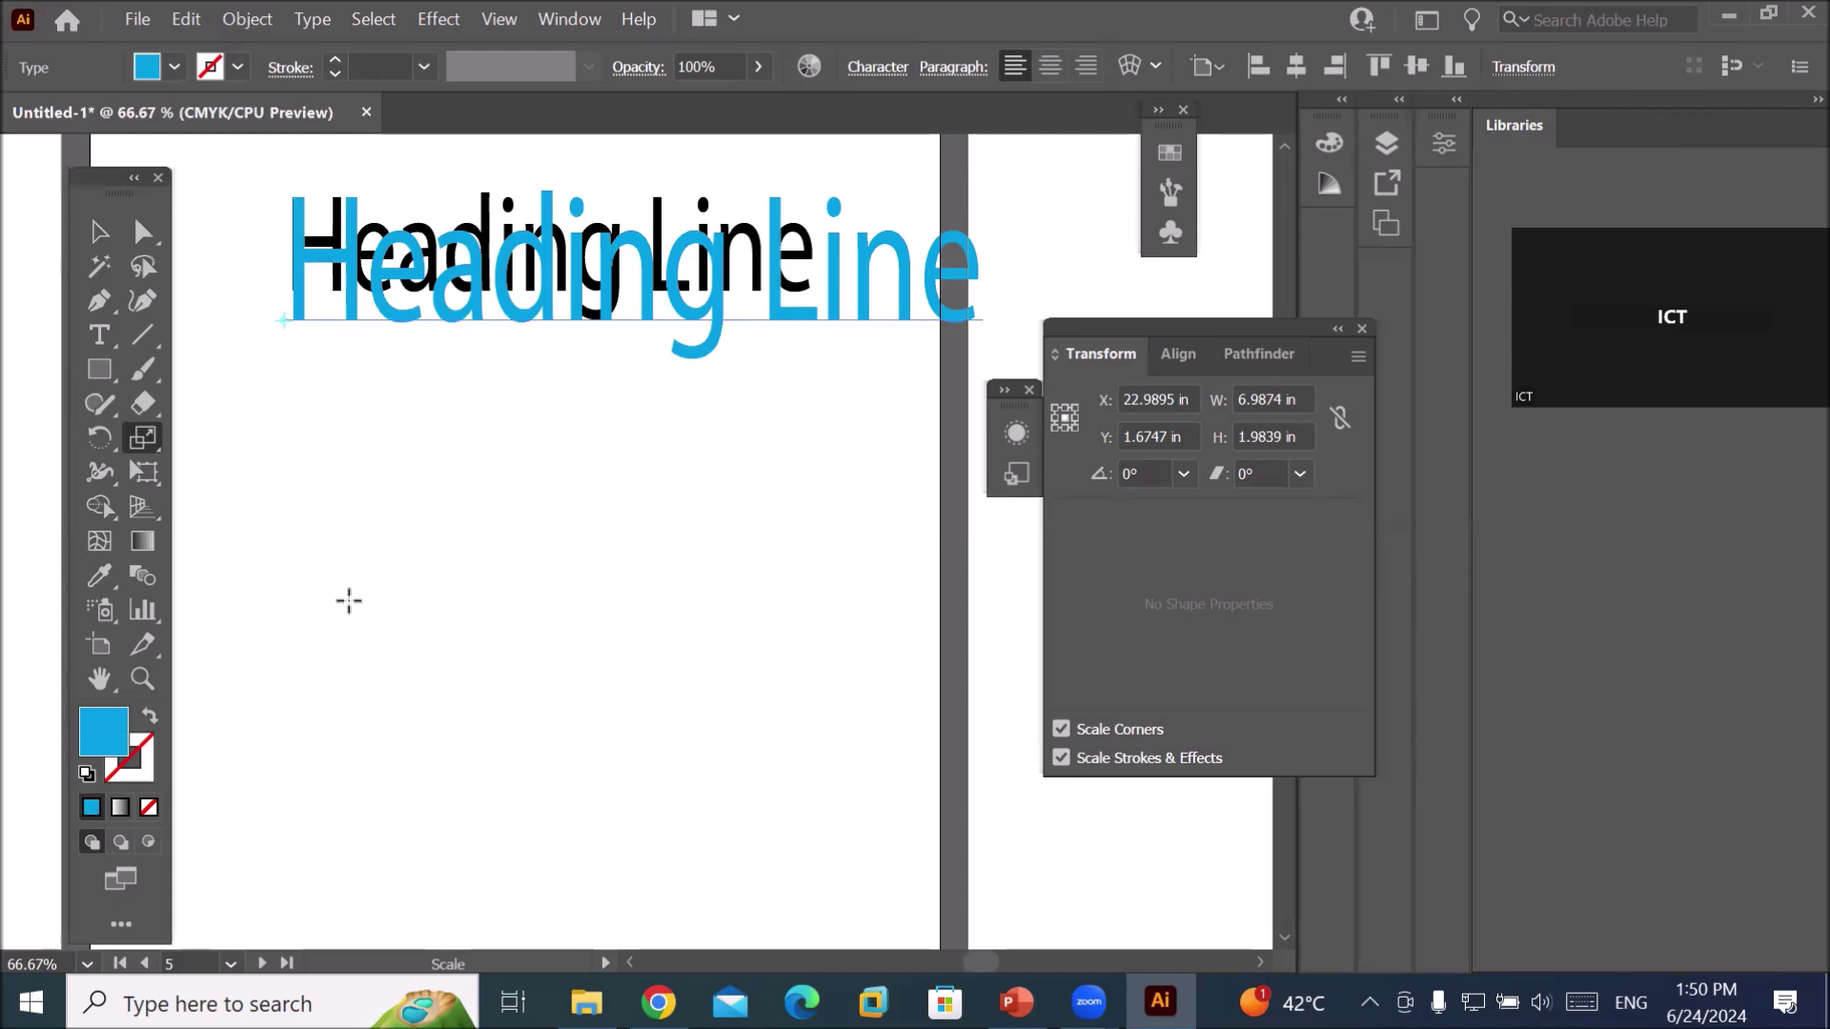
Repeat the scale transformation six times to add progressively larger blue heading copies.
key("ctrl+d")
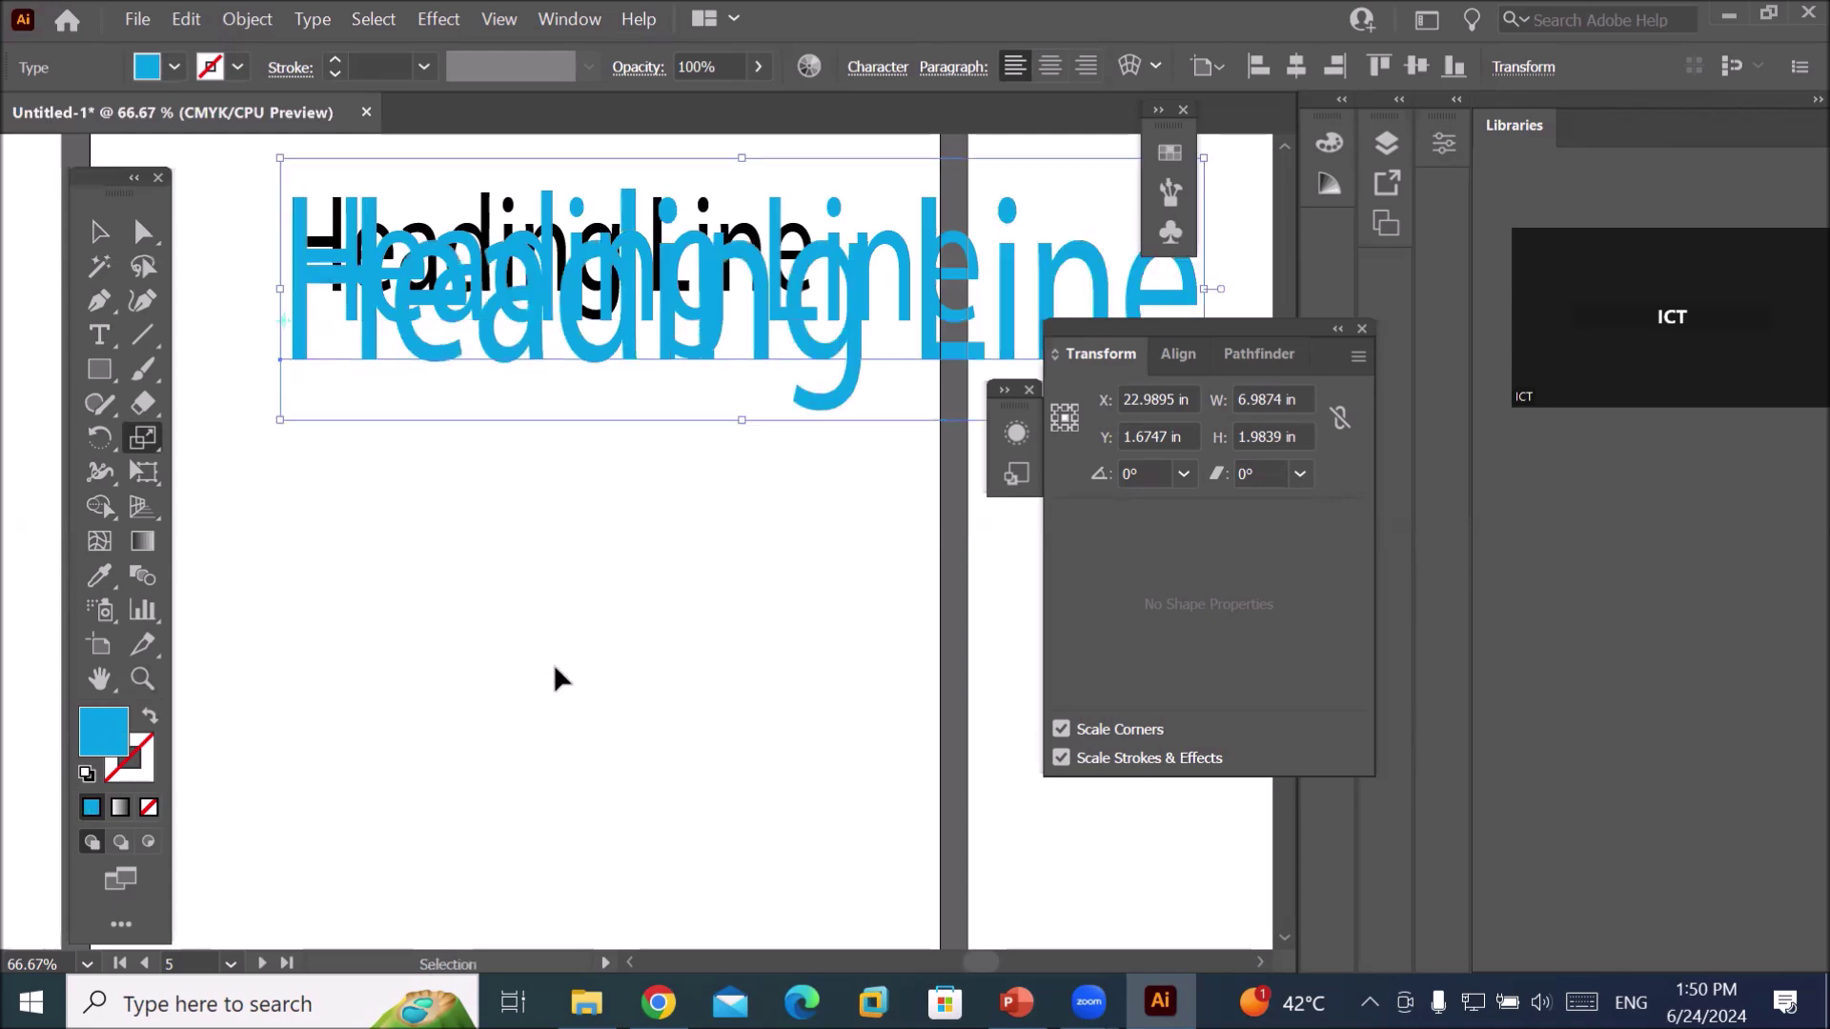
key("ctrl+d")
key("ctrl+d")
key("ctrl+d")
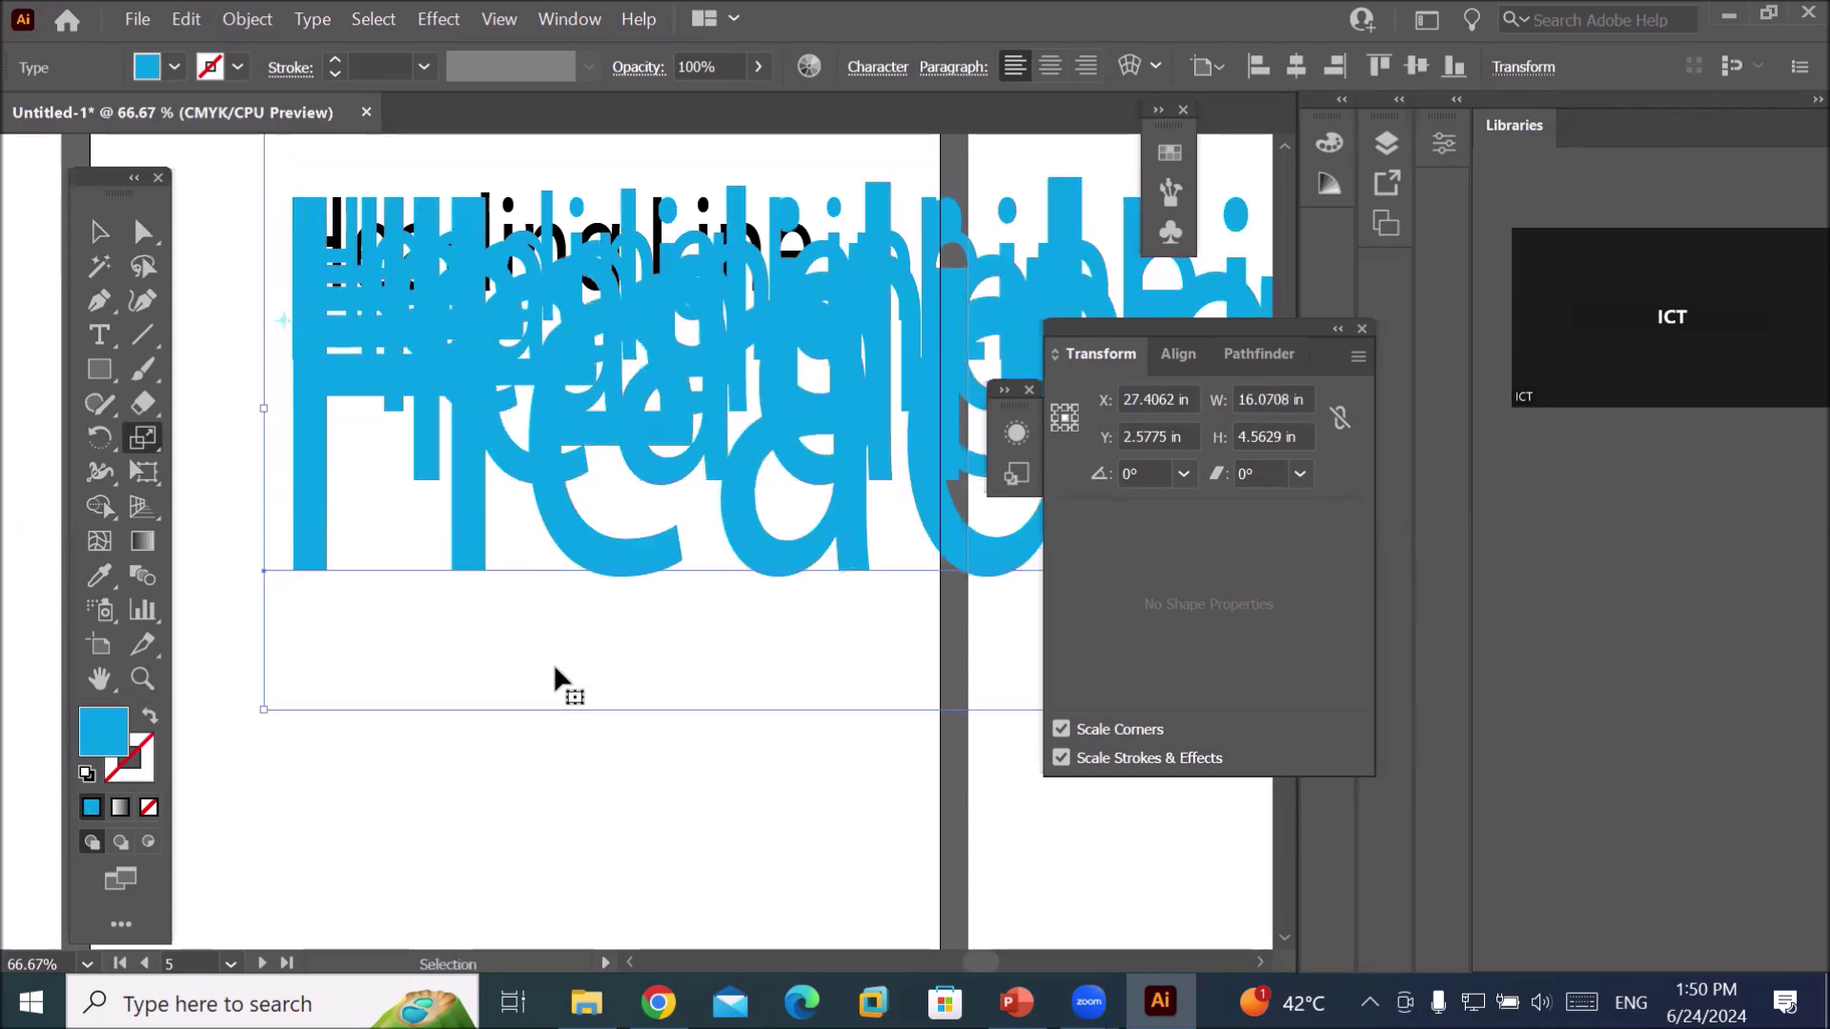
key("ctrl+d")
key("ctrl+d")
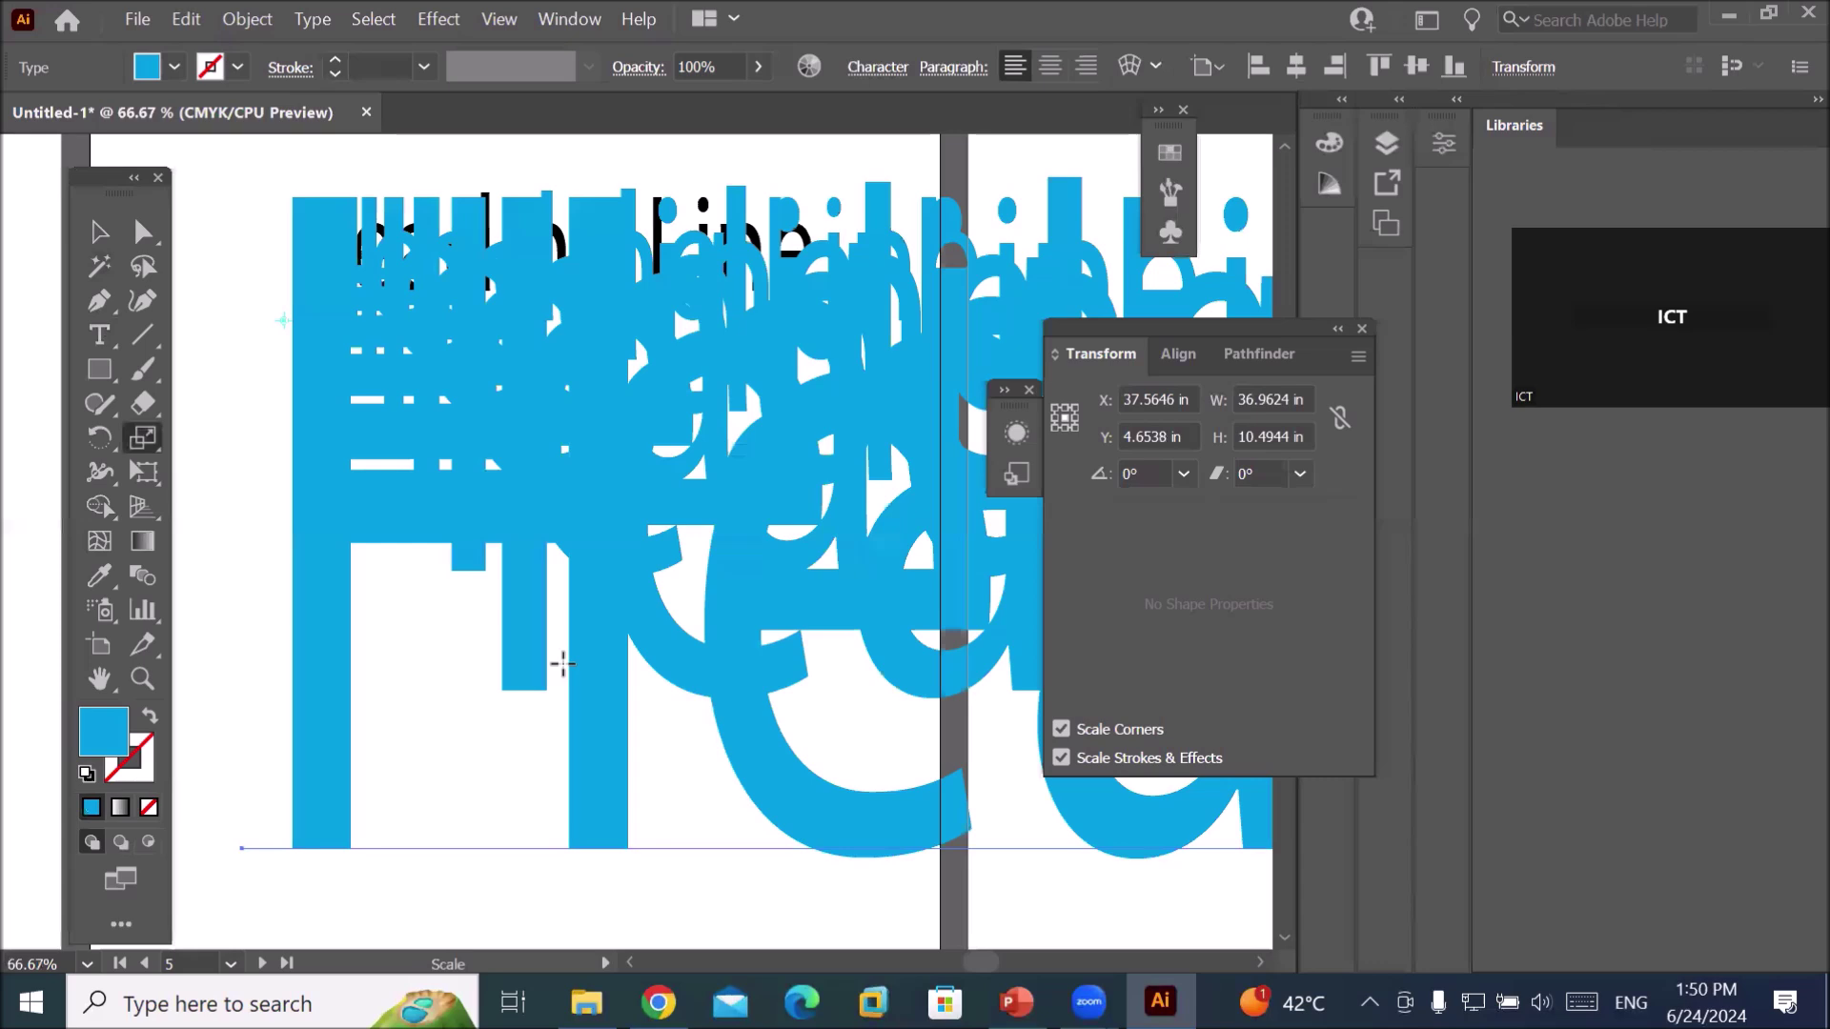
Undo the repeated copies, the blue fill and the 132% copy, leaving only the original heading.
key("ctrl+z")
key("ctrl+z")
key("ctrl+z")
key("ctrl+z")
key("ctrl+z")
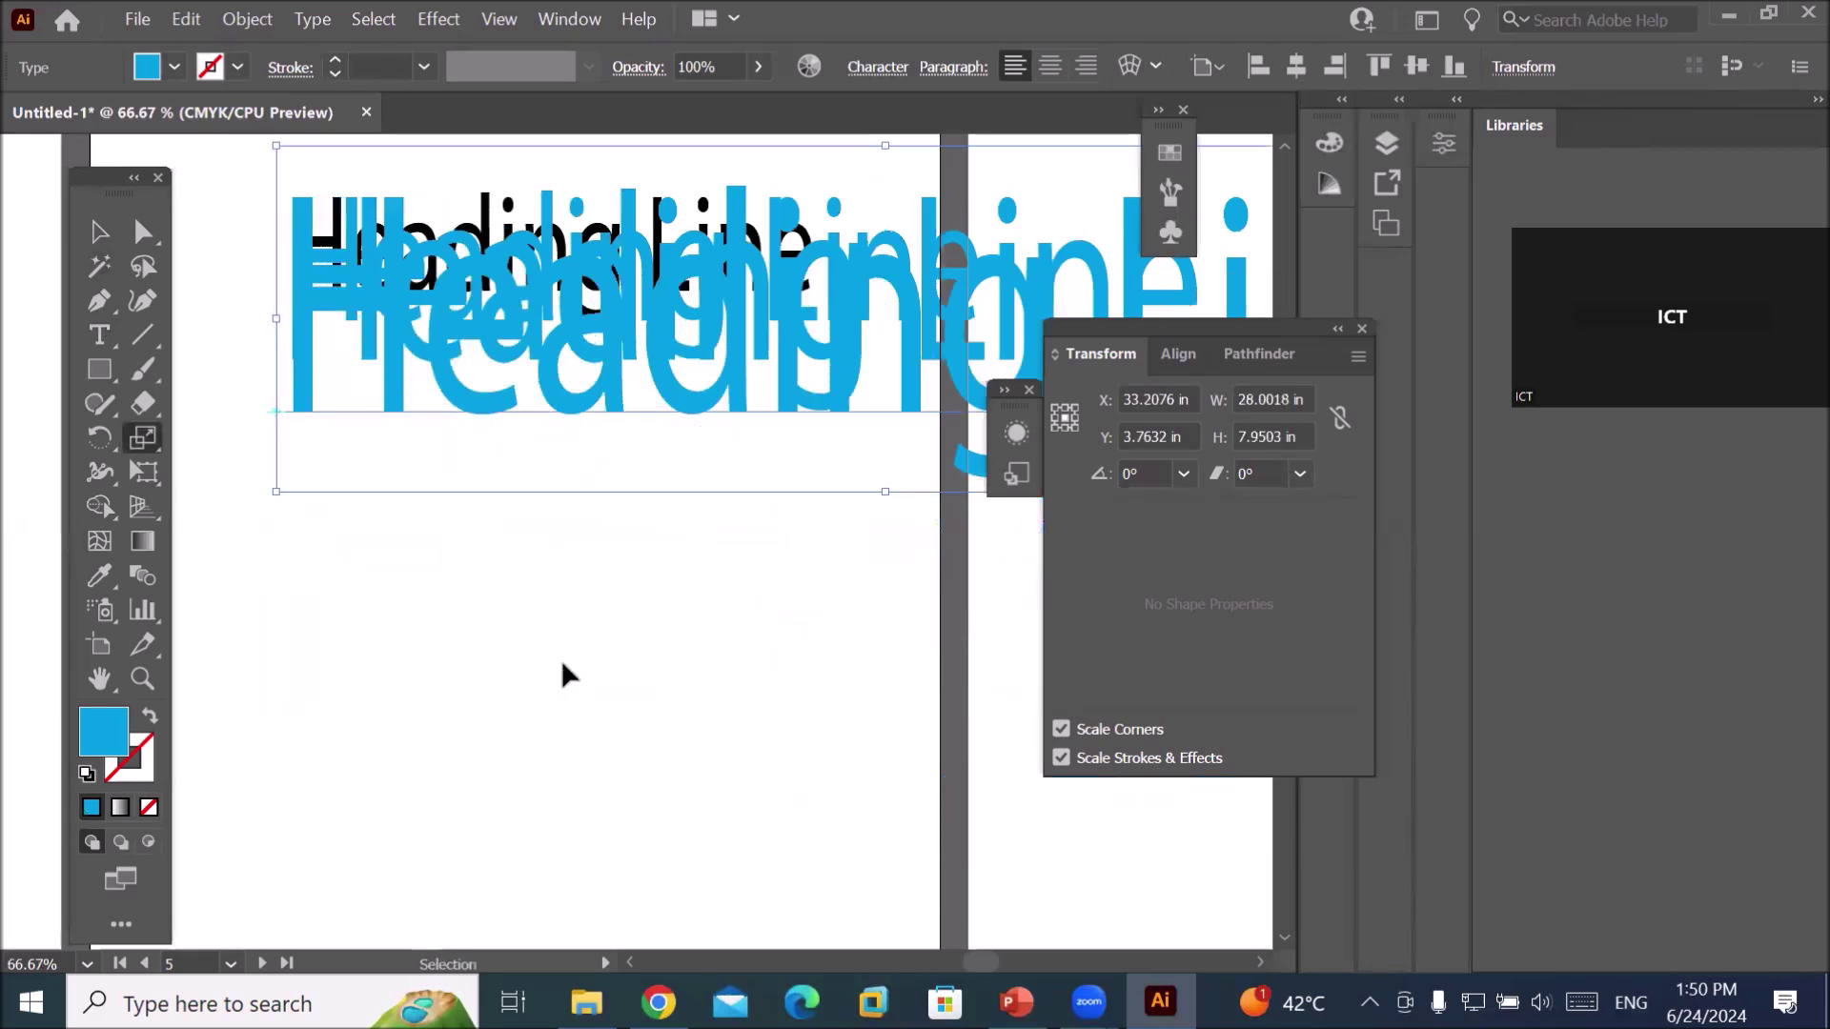
key("ctrl+z")
key("ctrl+z")
key("ctrl+z")
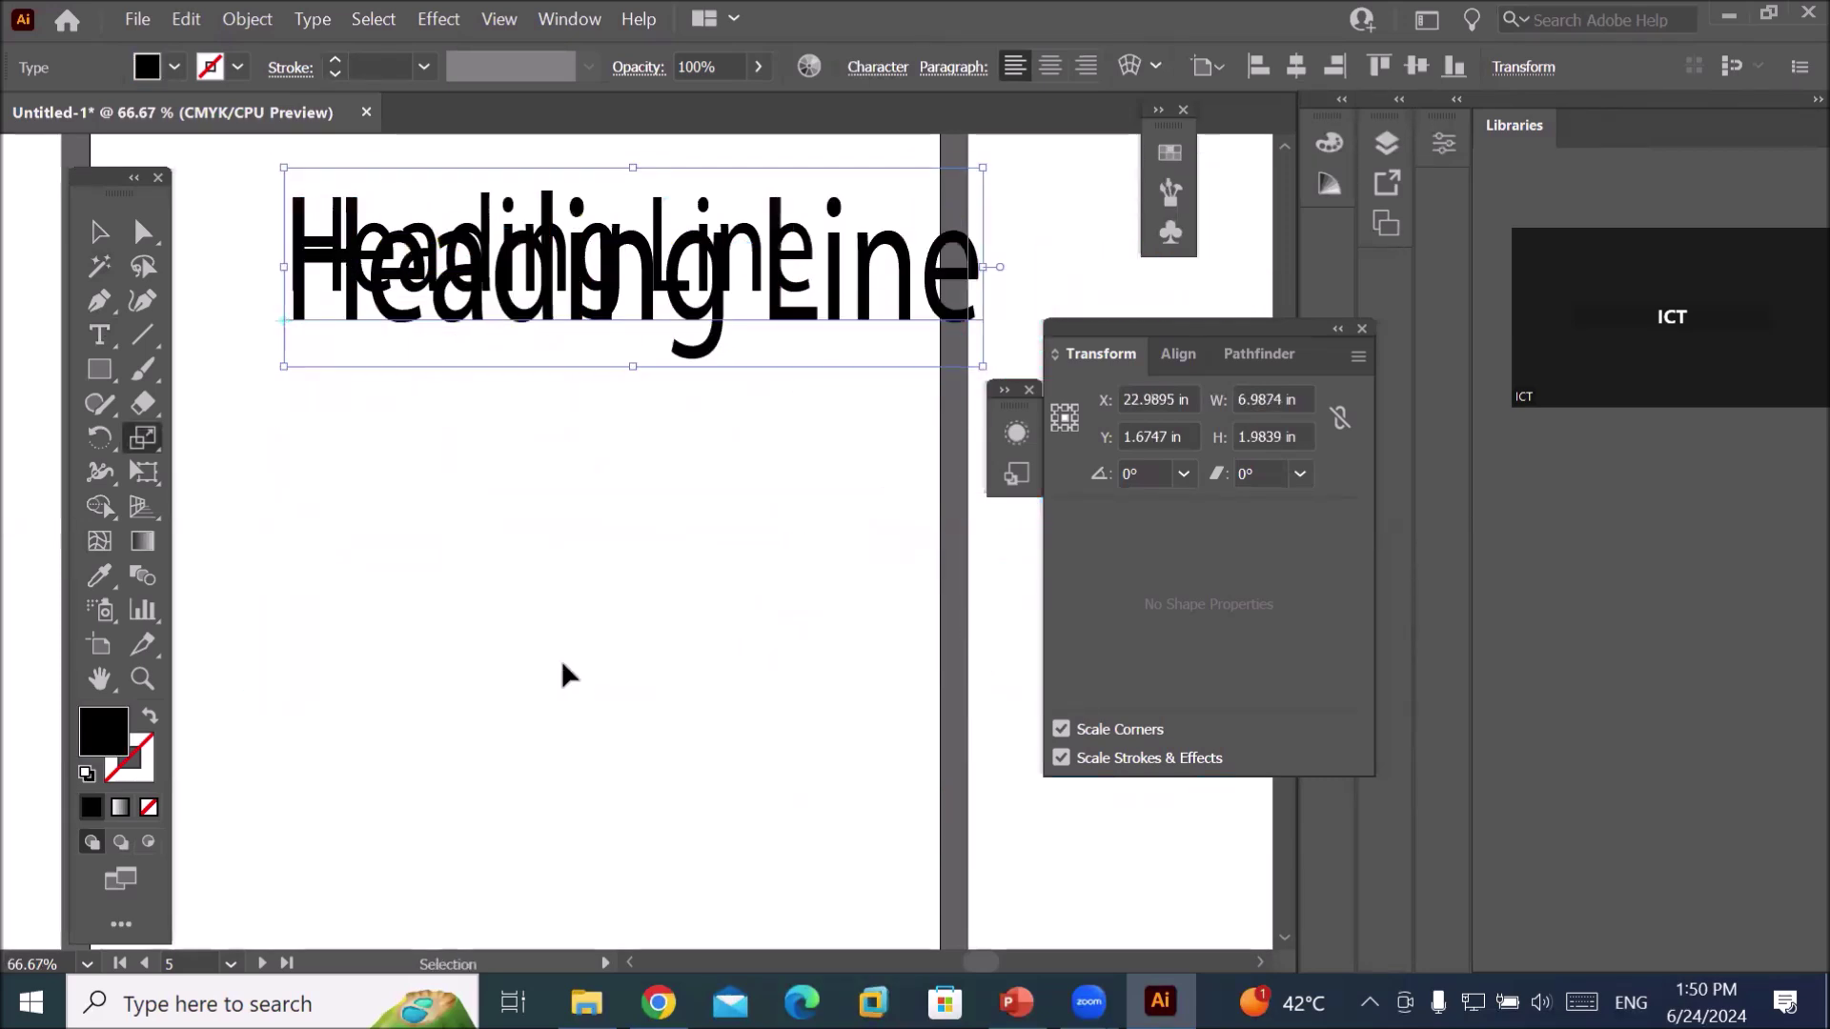
Create a 123% uniform copy of the heading about the top of the "i" in Heading, and repeat the transformation twice.
key("s")
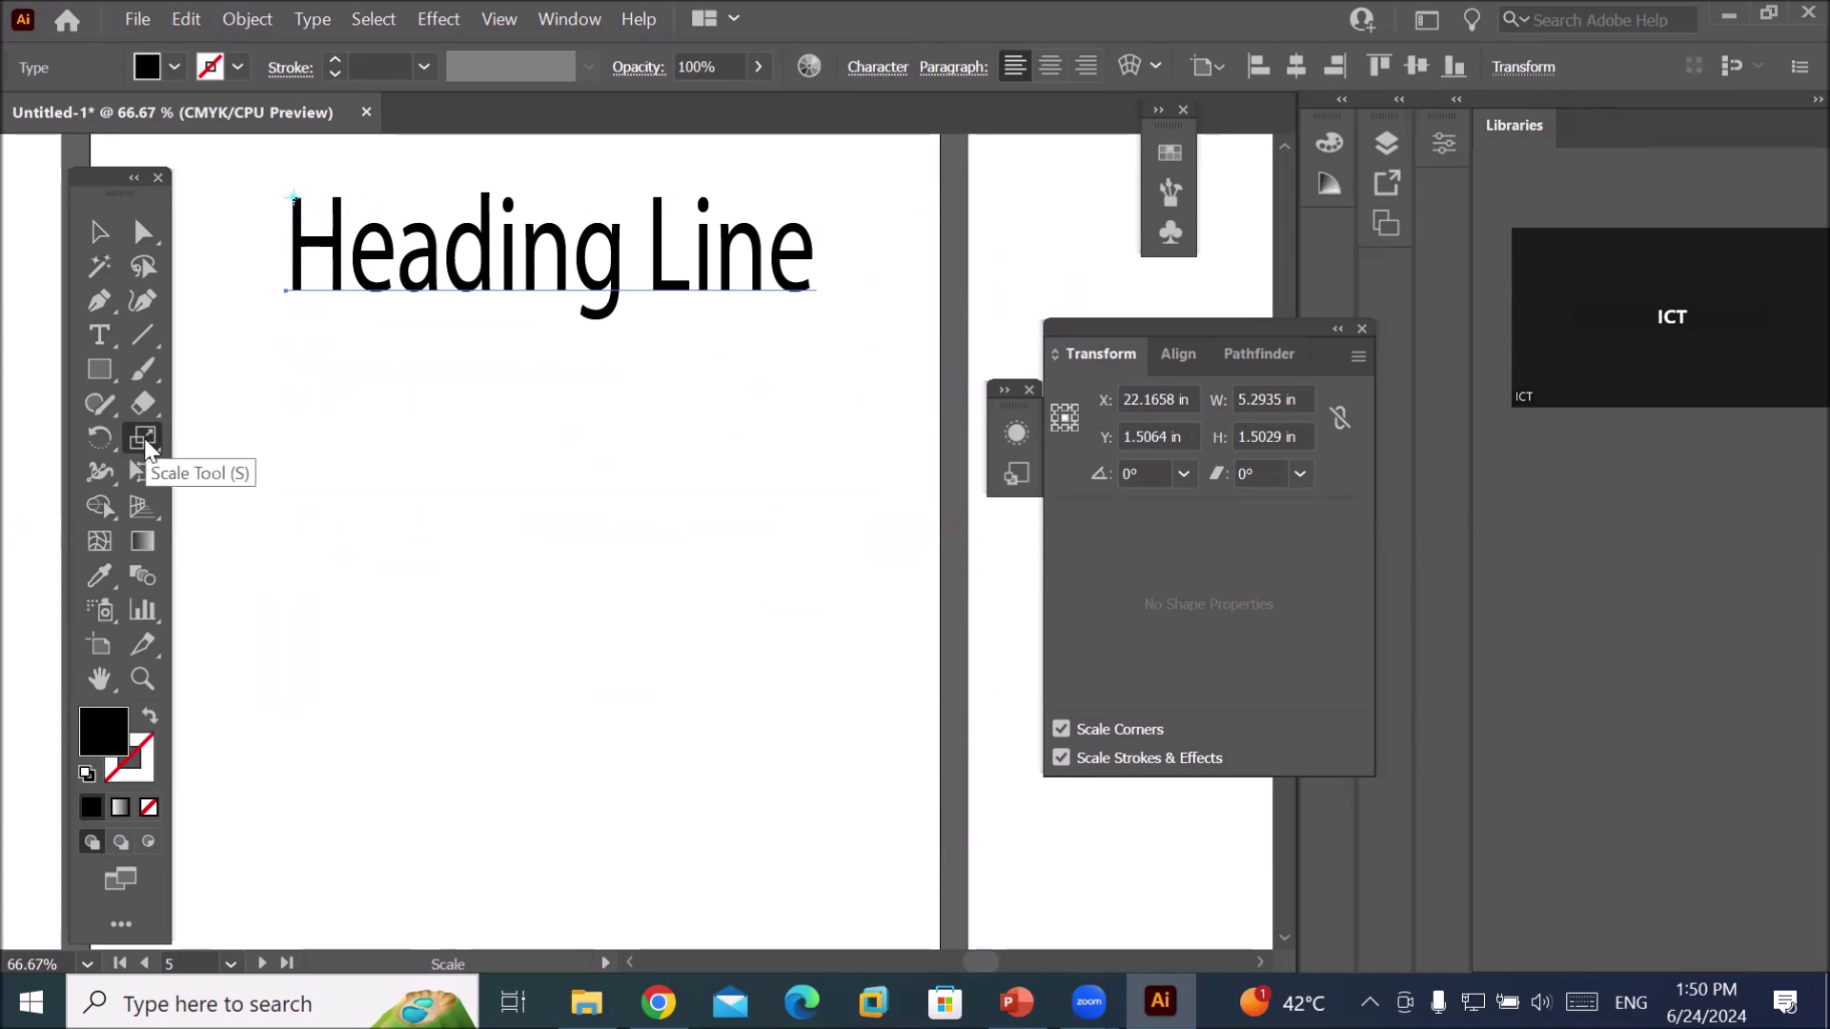
left_click(508, 202, "alt")
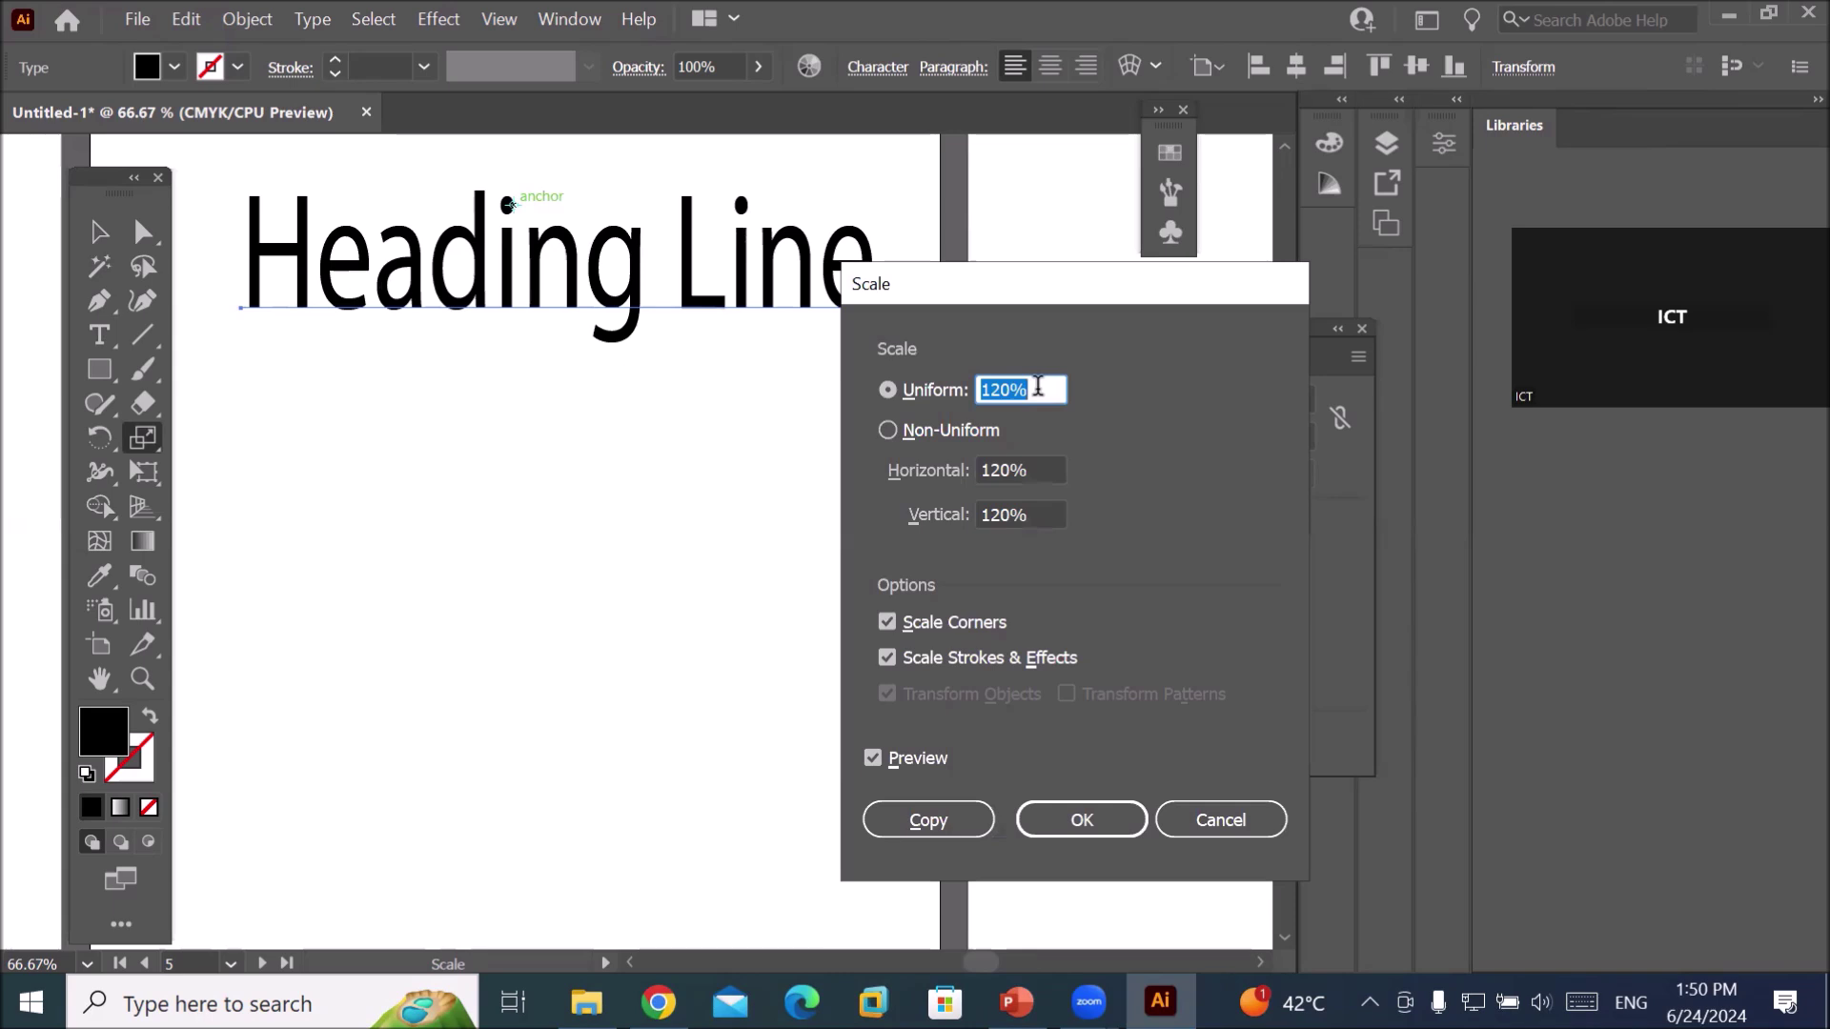
left_click(1037, 386)
key("Up")
key("Up")
key("Up")
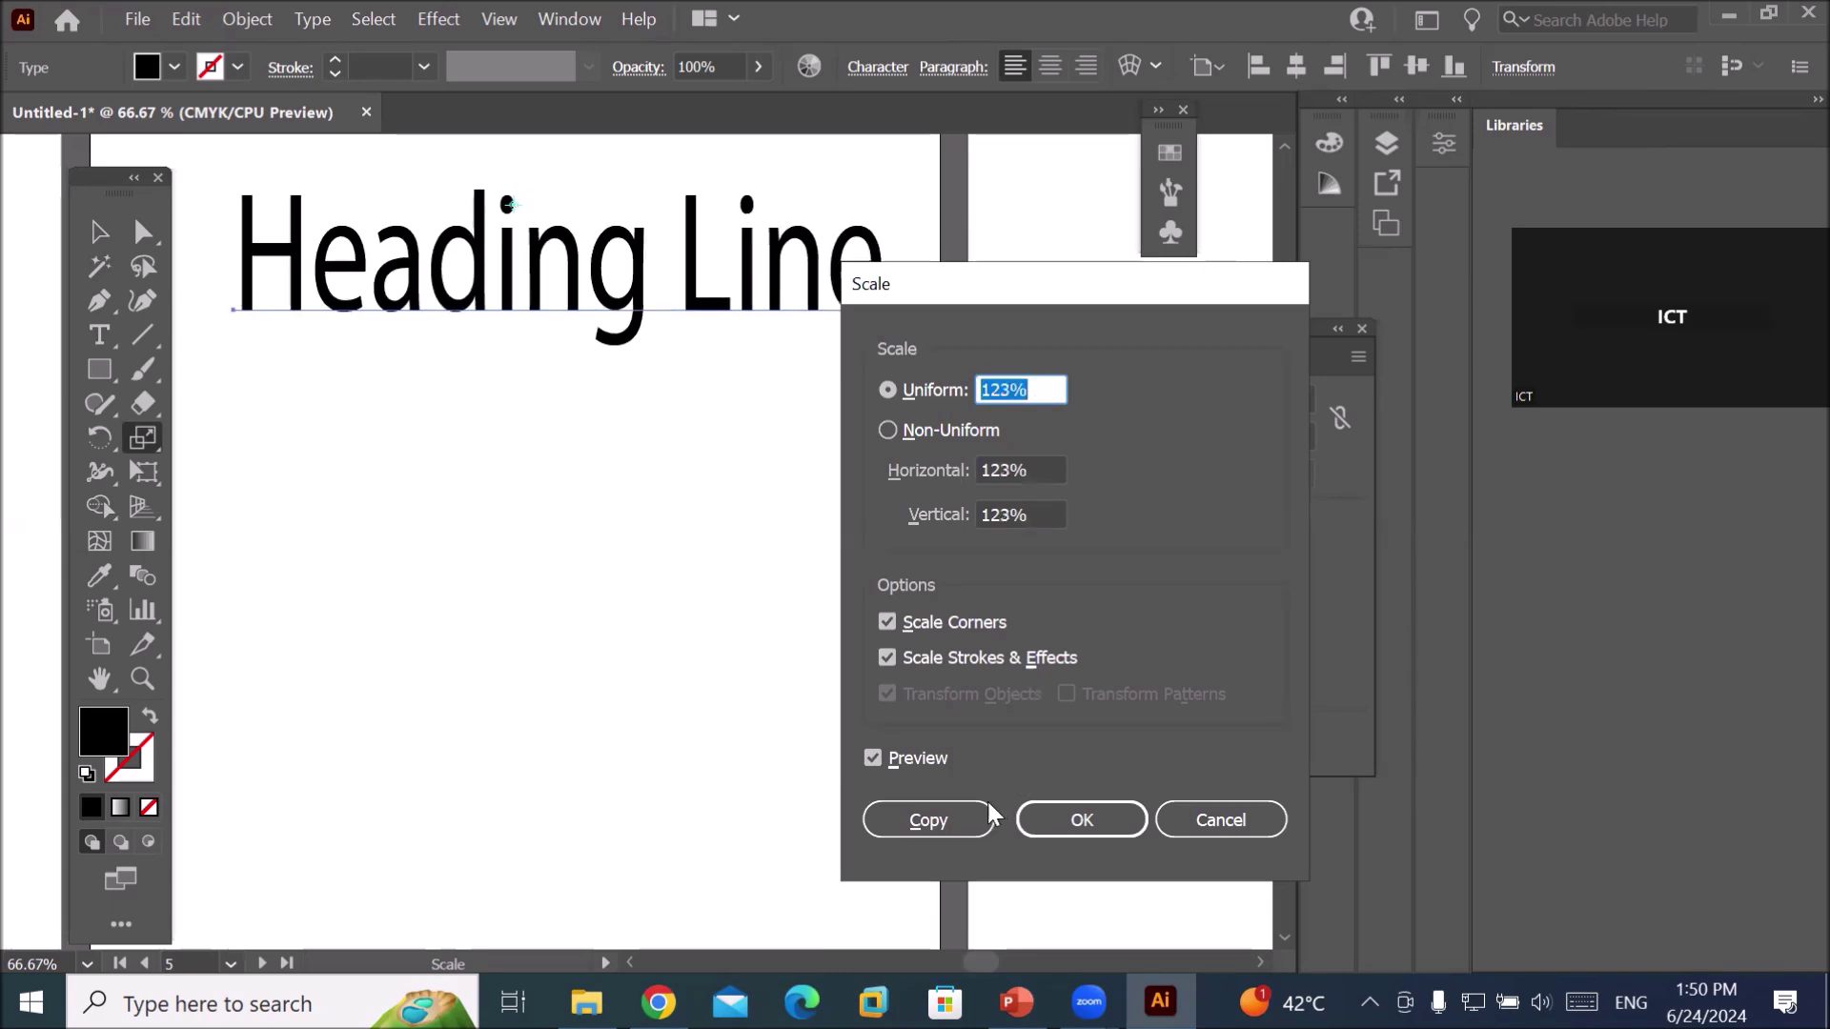
left_click(949, 818)
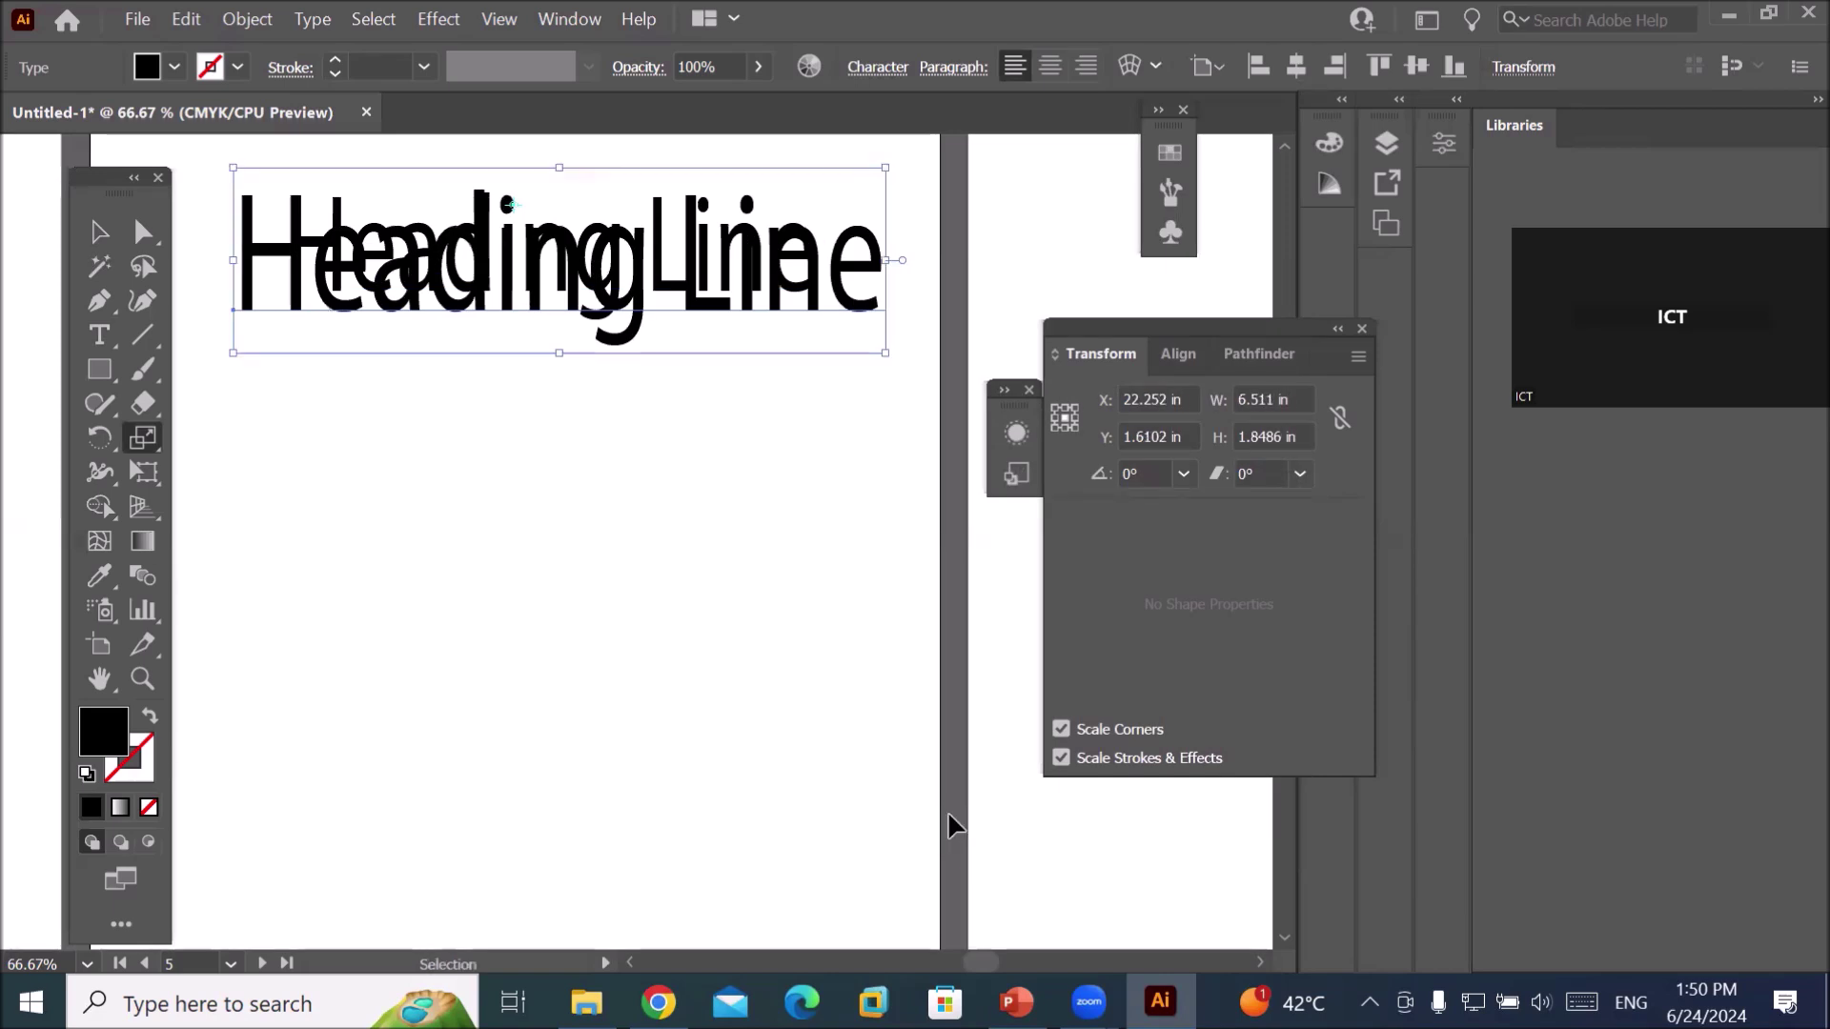
key("ctrl+d")
key("ctrl+d")
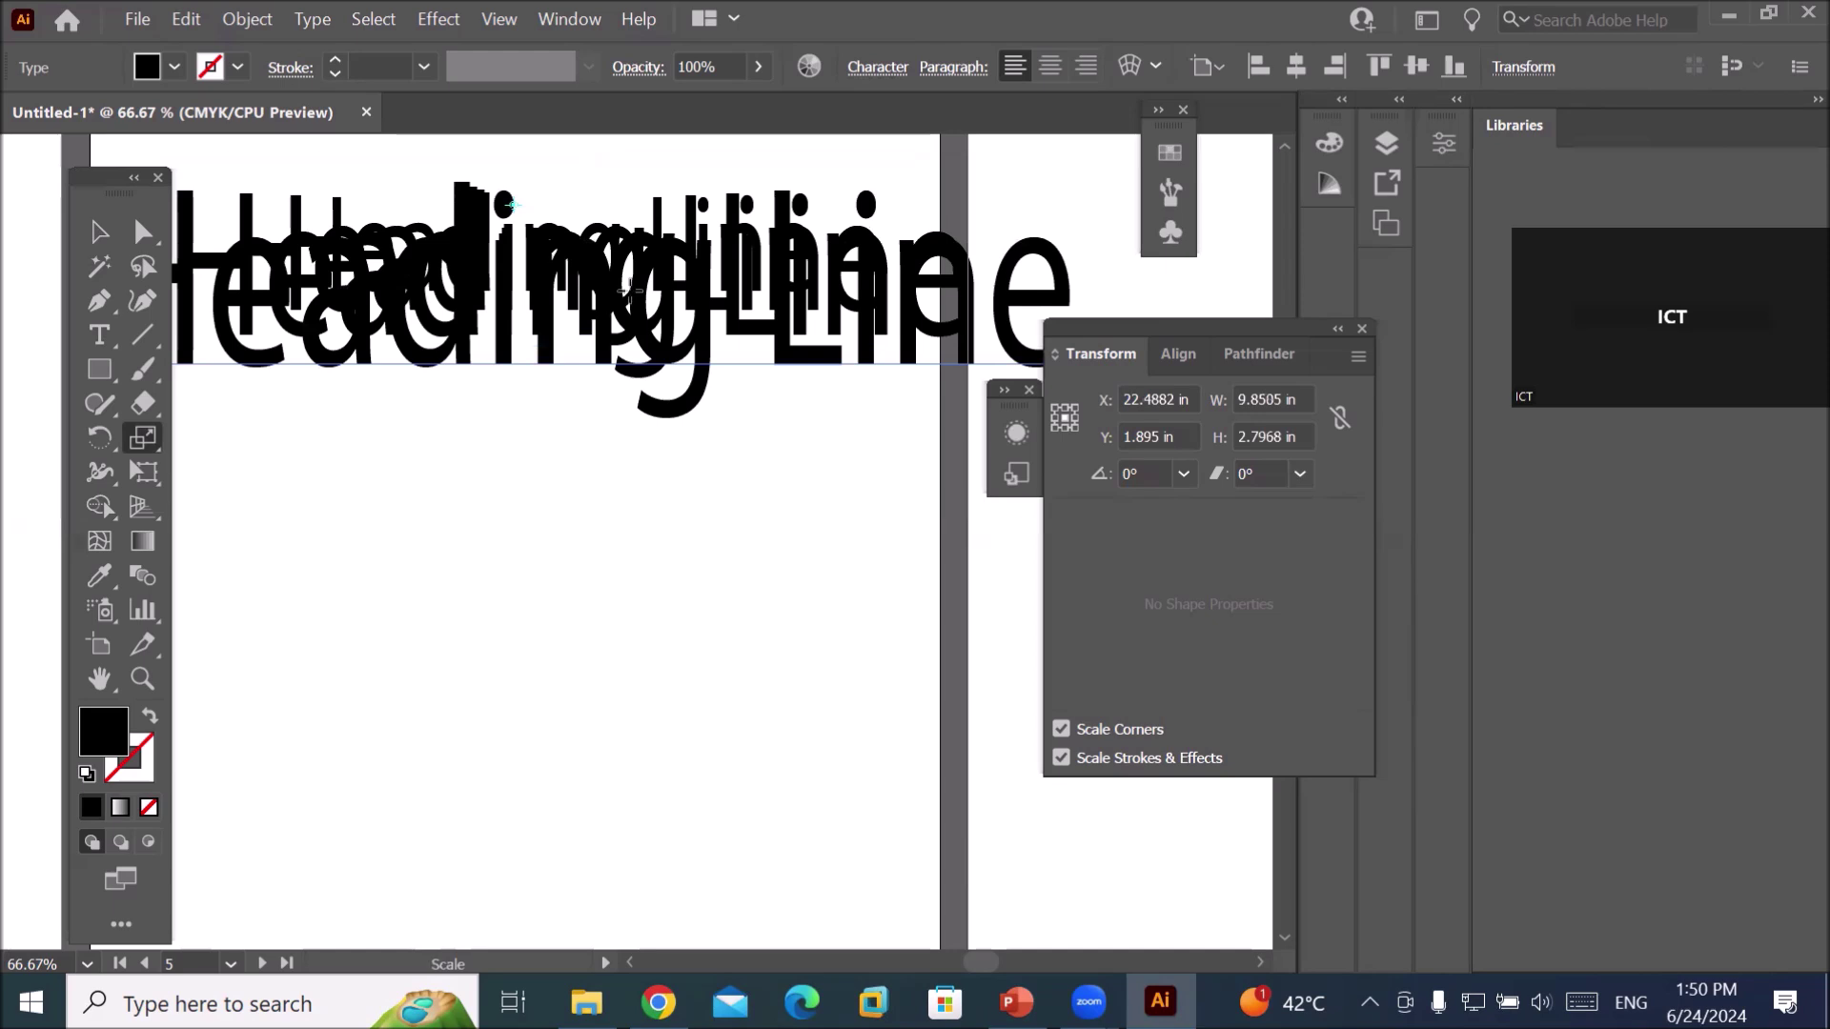
Separate the overlapping heading copies and stack them down the artboard from smallest to largest.
scroll(647, 259, "down", 1)
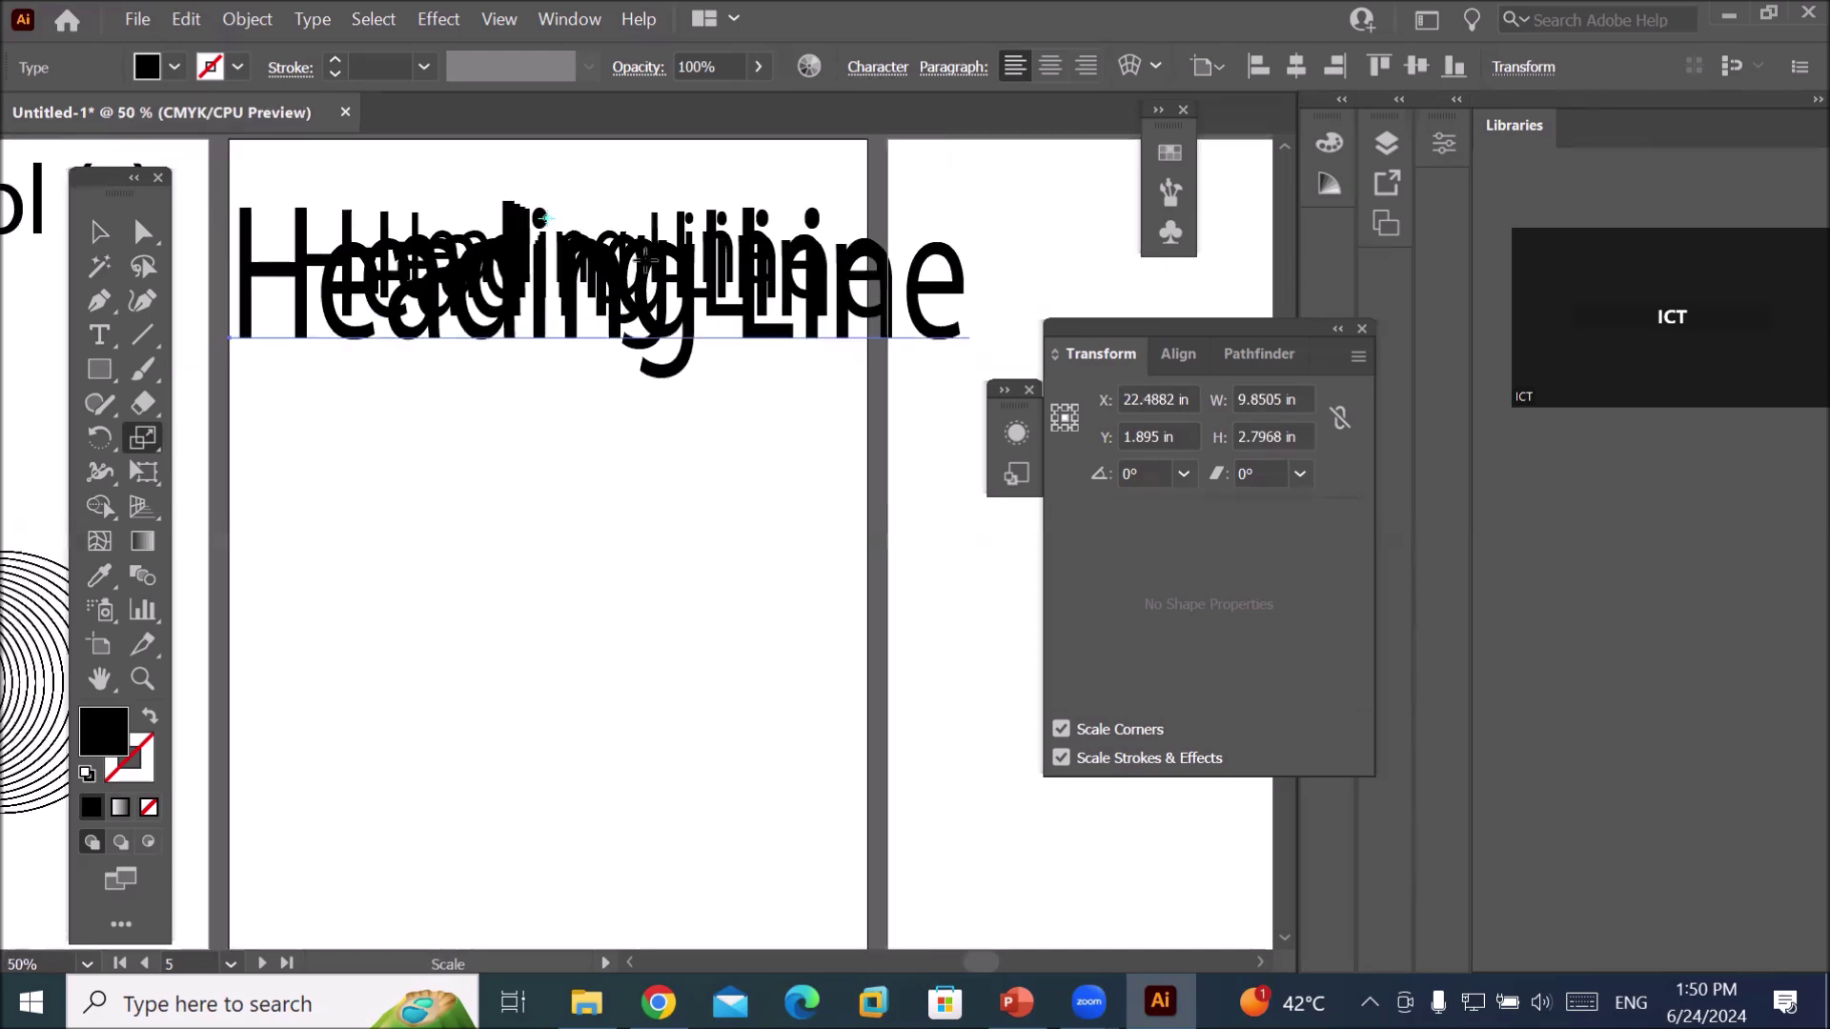
left_click(83, 230)
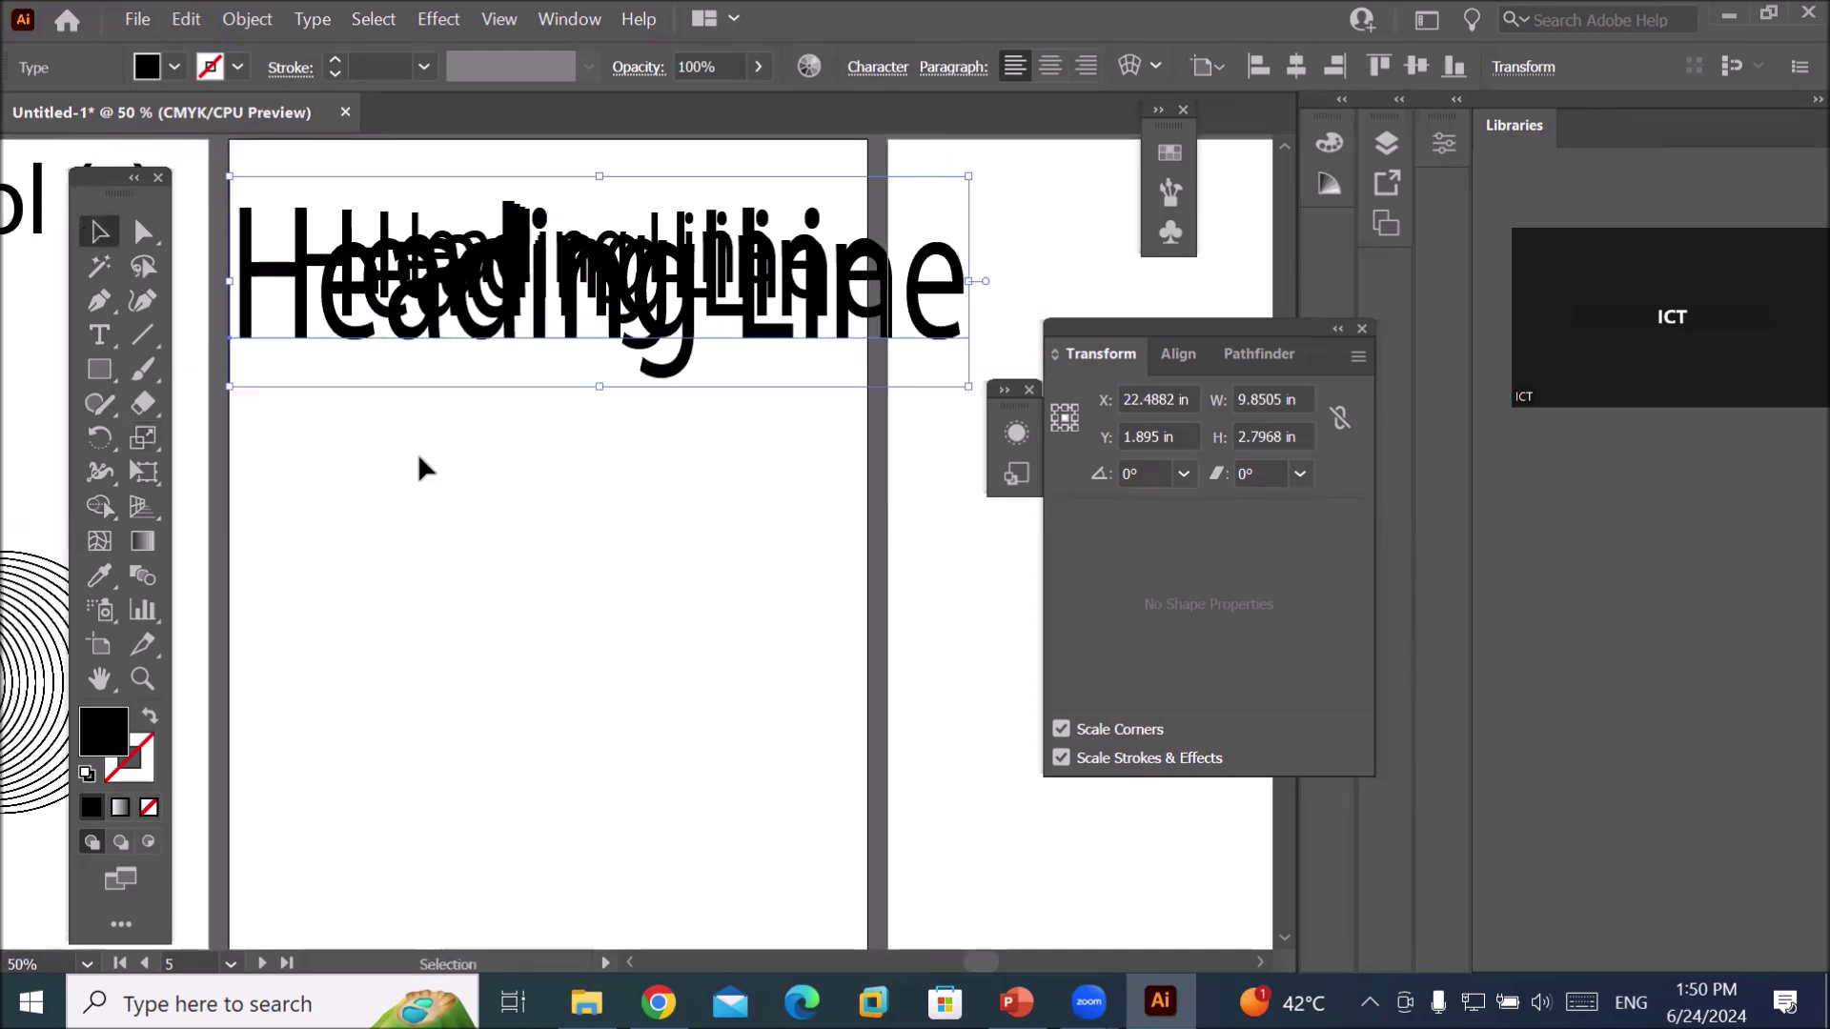
left_click(484, 484)
left_click_drag(498, 329, 497, 667)
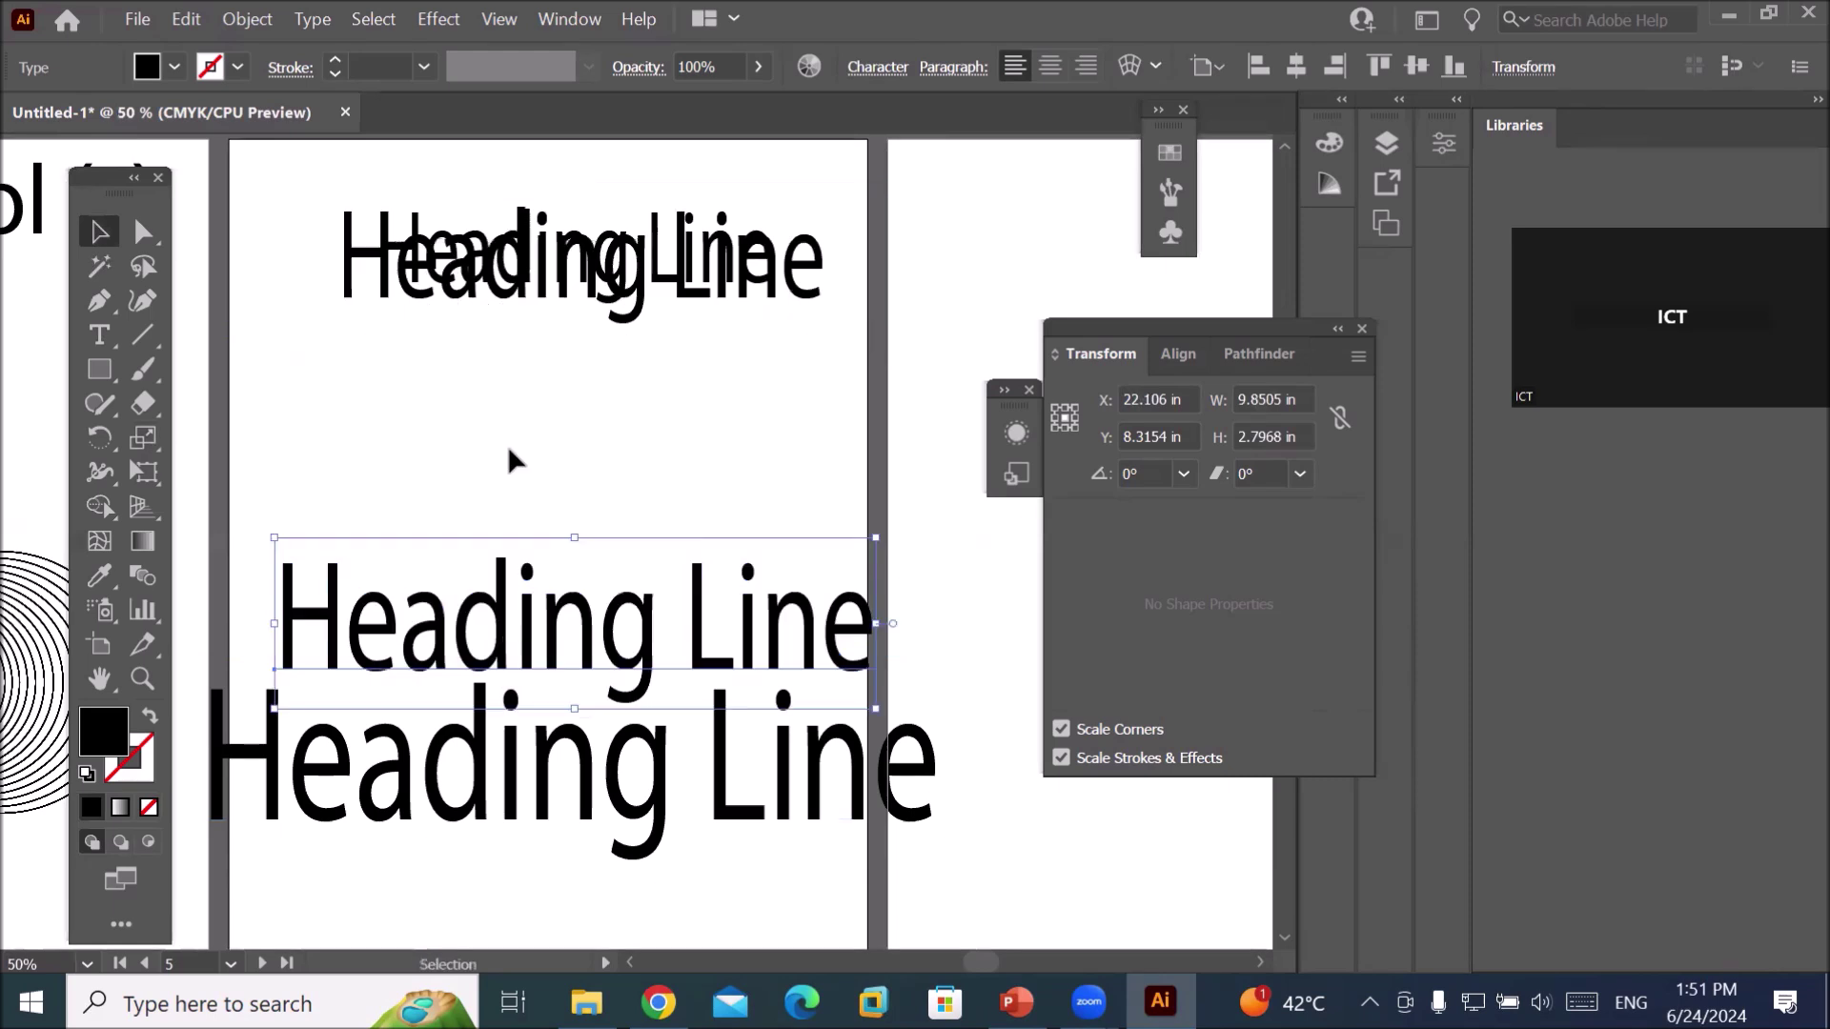
left_click_drag(558, 295, 538, 472)
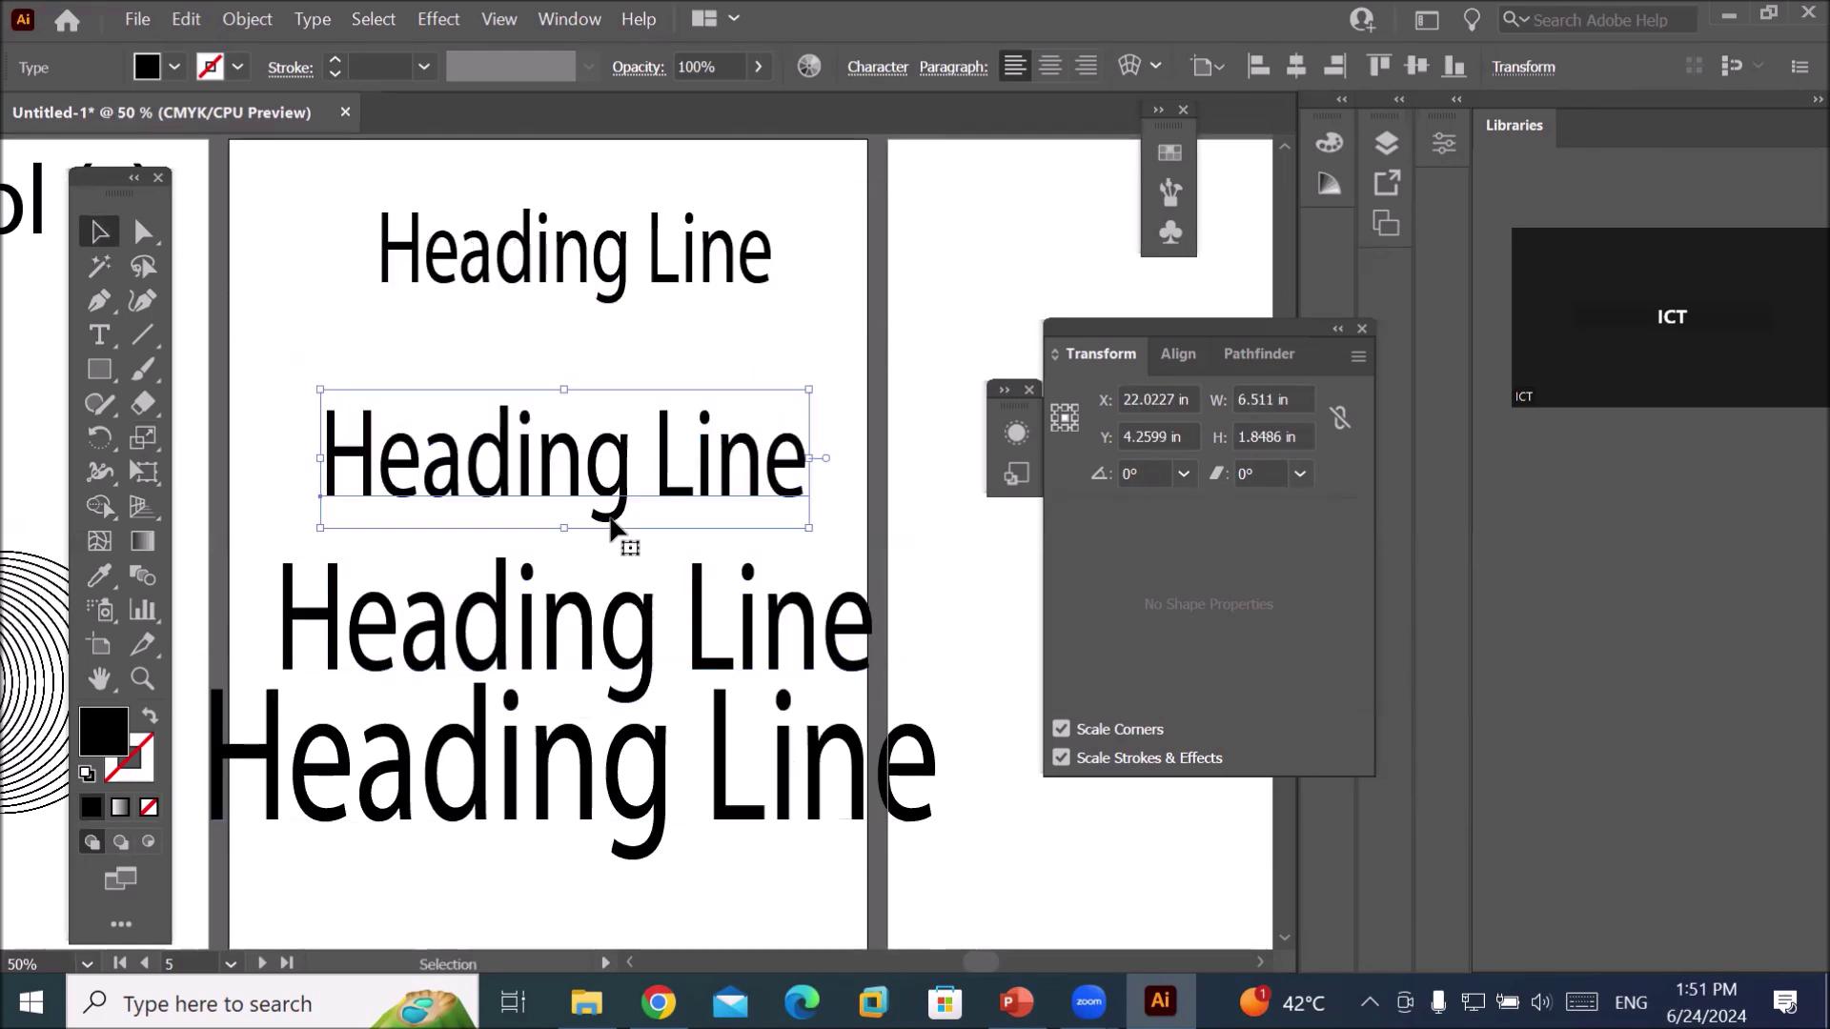
left_click_drag(621, 486, 628, 429)
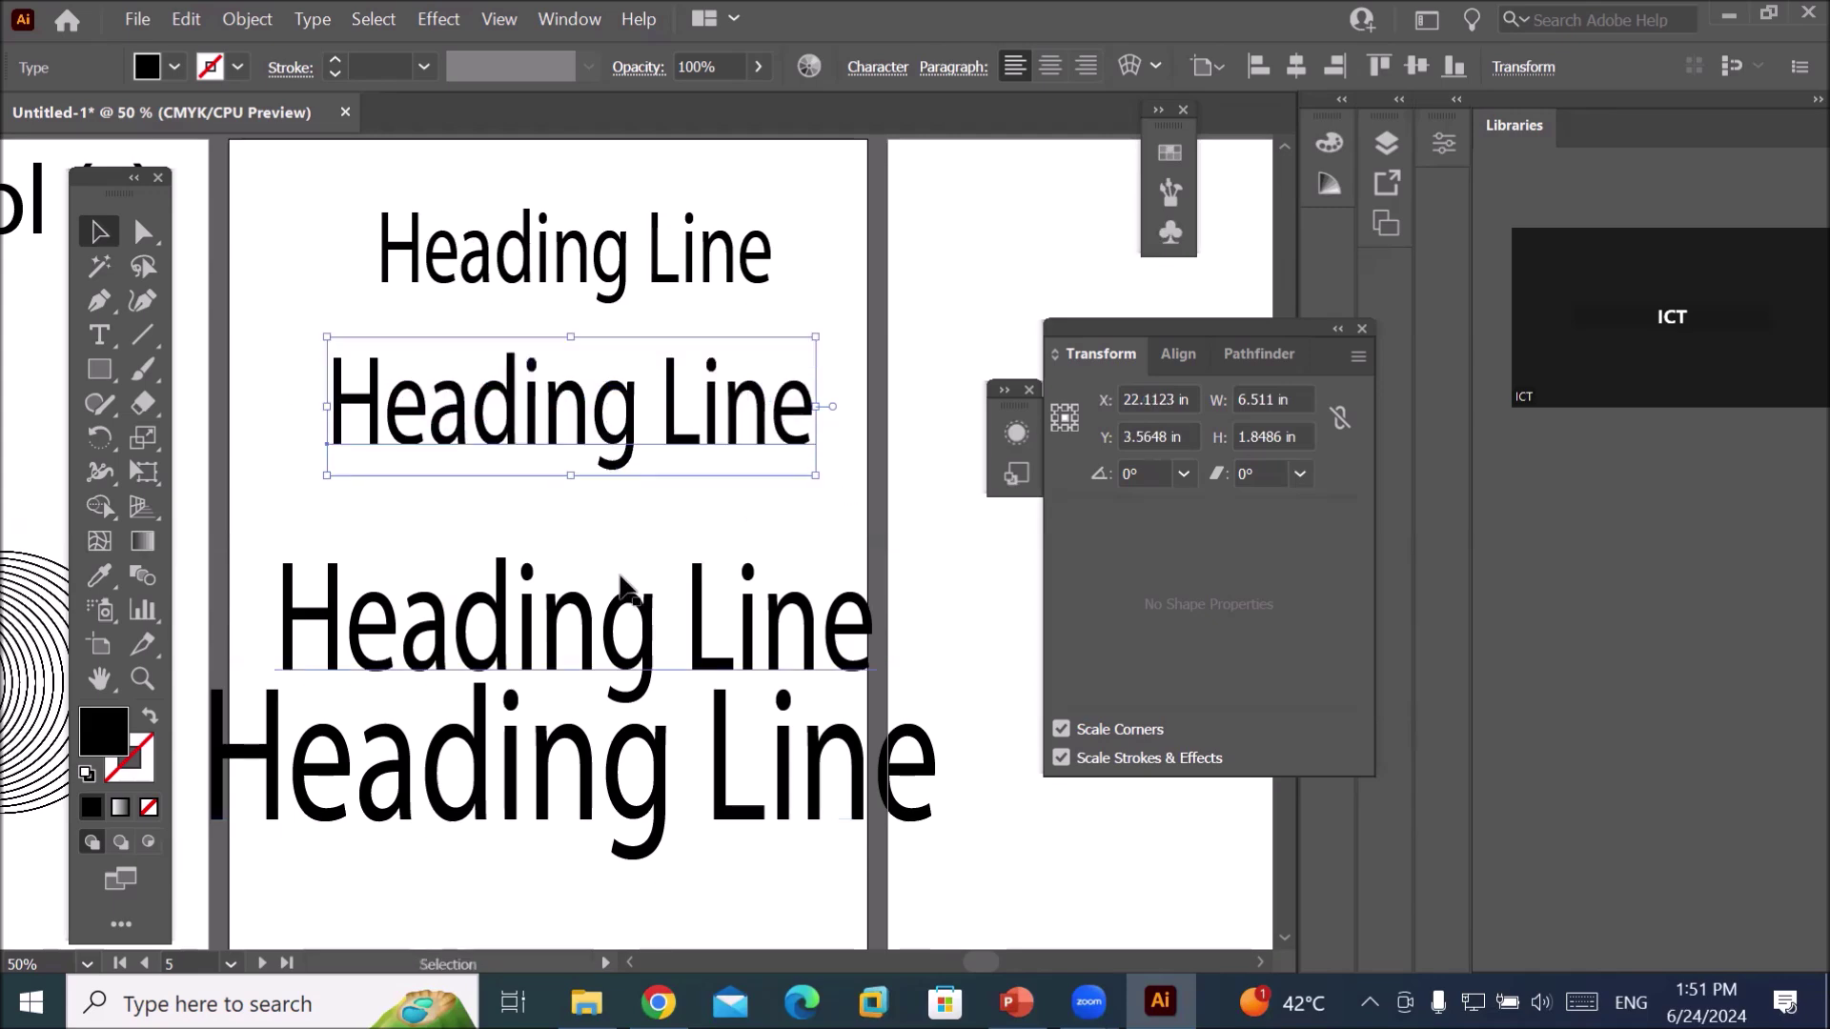
left_click_drag(617, 621, 599, 551)
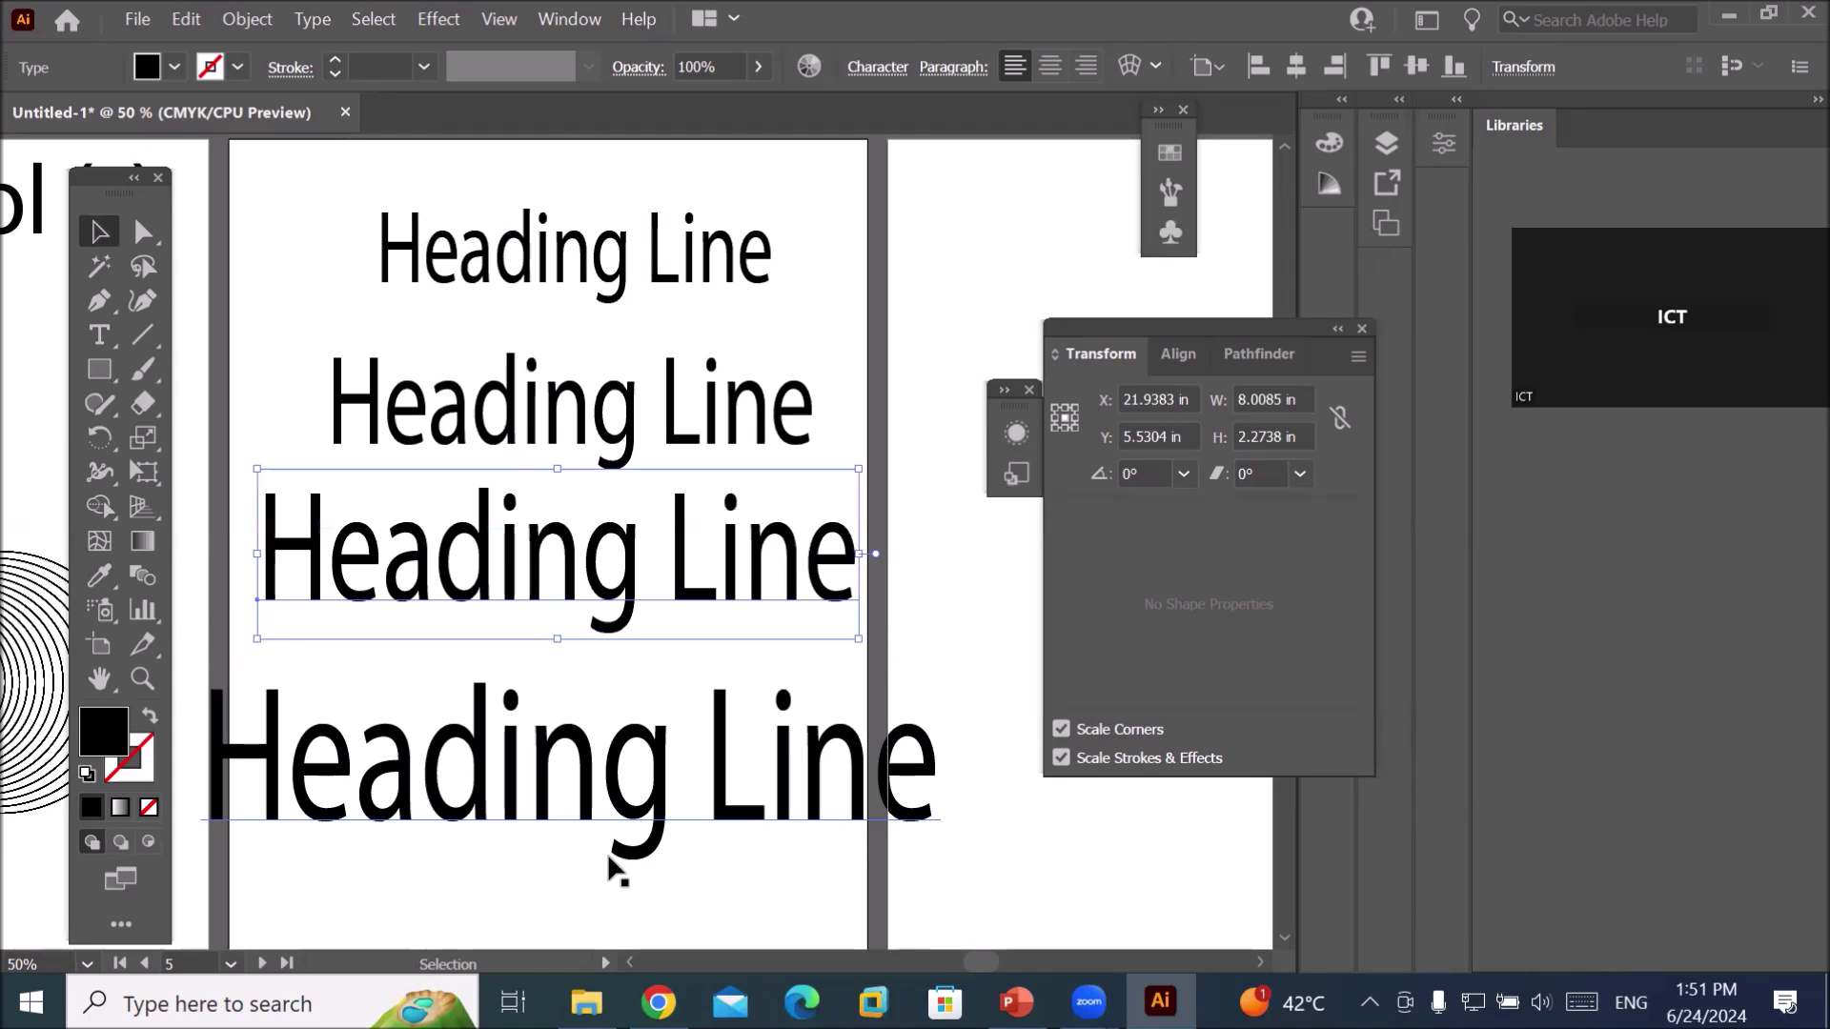
Draw a square about 1.68 in wide on the empty sixth artboard and apply the default fill and stroke.
scroll(666, 797, "down", 2)
left_click_drag(907, 715, 592, 646)
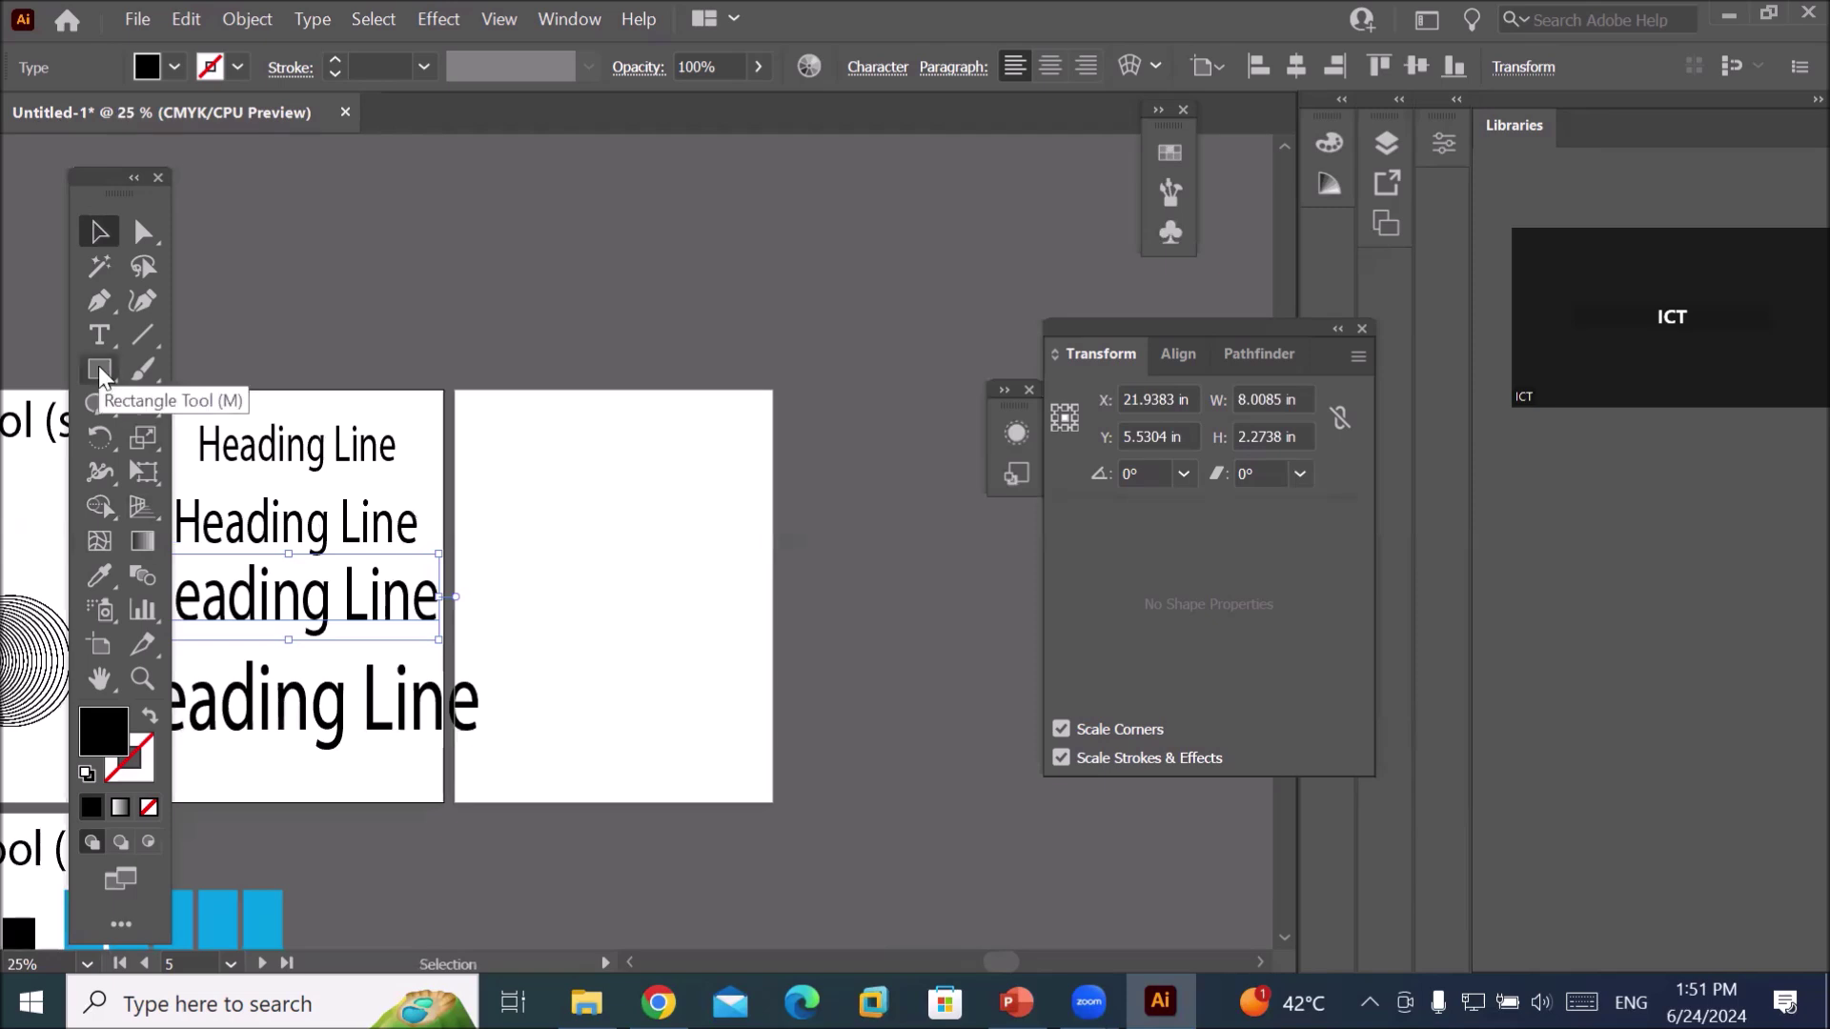
left_click_drag(100, 364, 182, 377)
left_click_drag(514, 430, 579, 493)
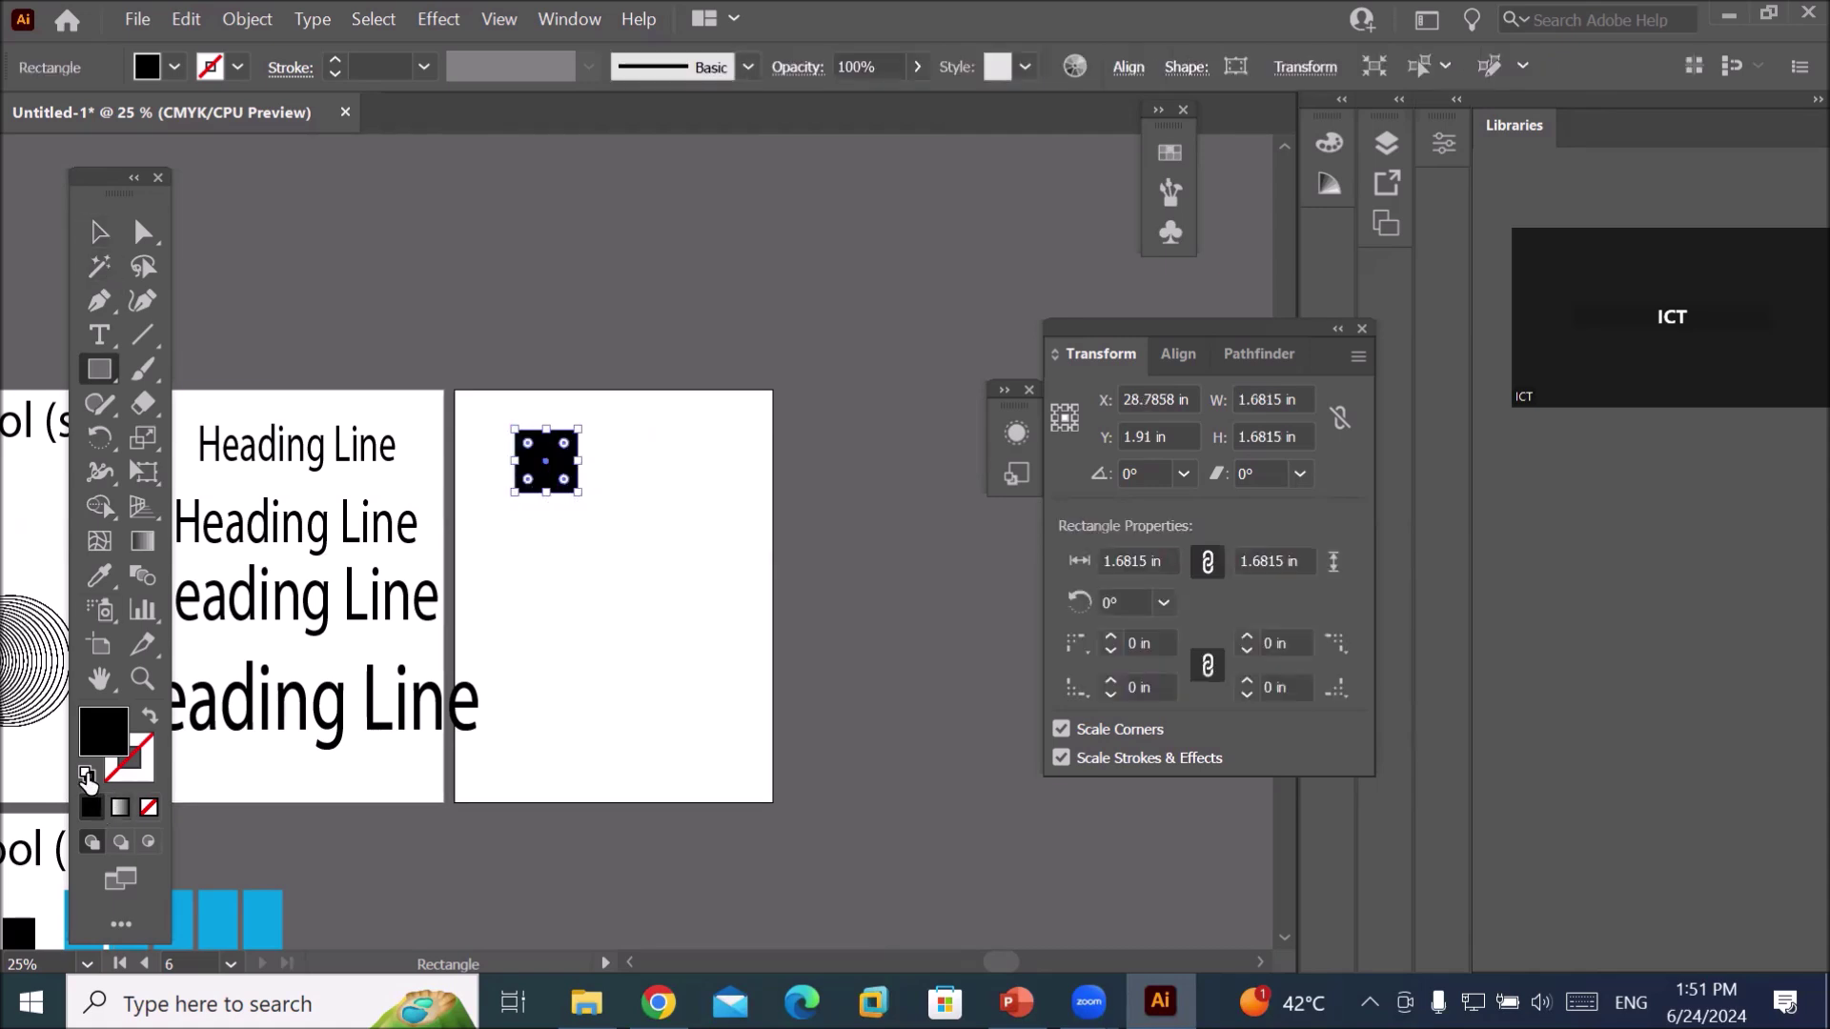
left_click(86, 776)
left_click(99, 231)
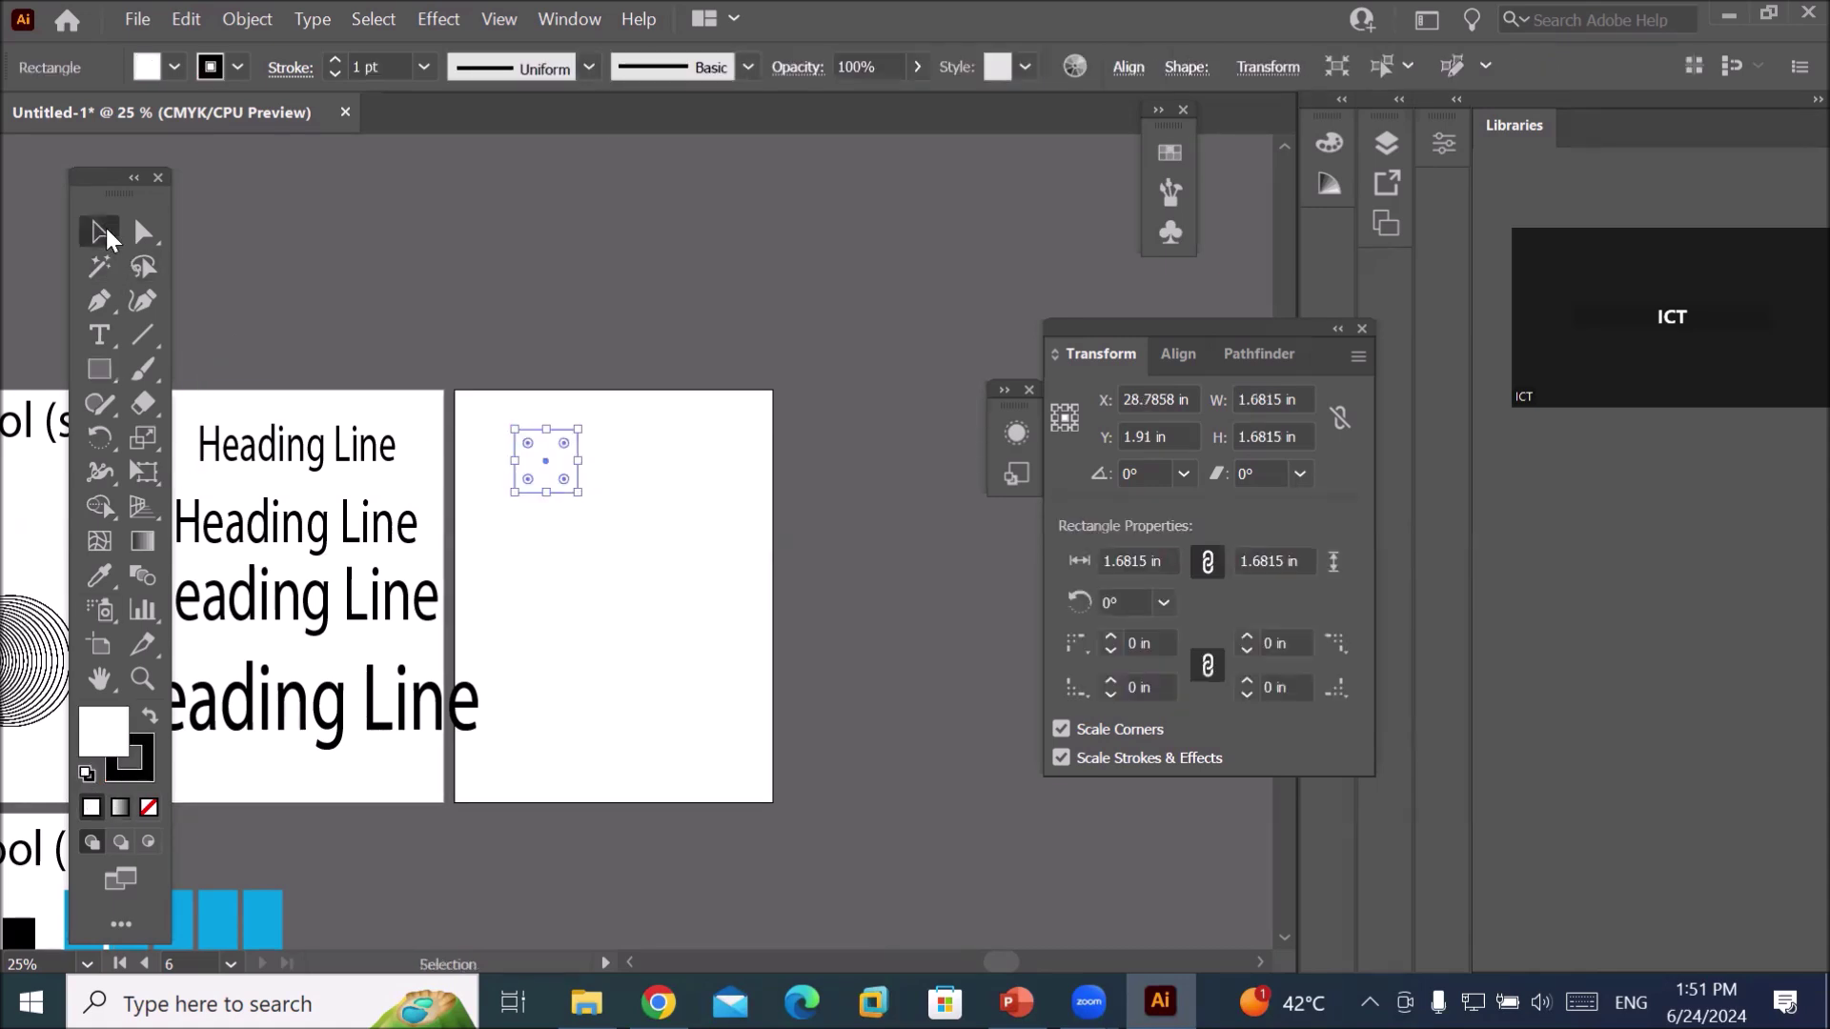
Round only the square's upper-right corner to about 0.83 in and fill the shape with red.
left_click(621, 441)
left_click(543, 473)
mouse_move(564, 438)
left_mouse_down()
mouse_move(553, 454)
mouse_move(585, 431)
left_mouse_up()
left_click_drag(564, 443, 550, 462)
left_click(174, 66)
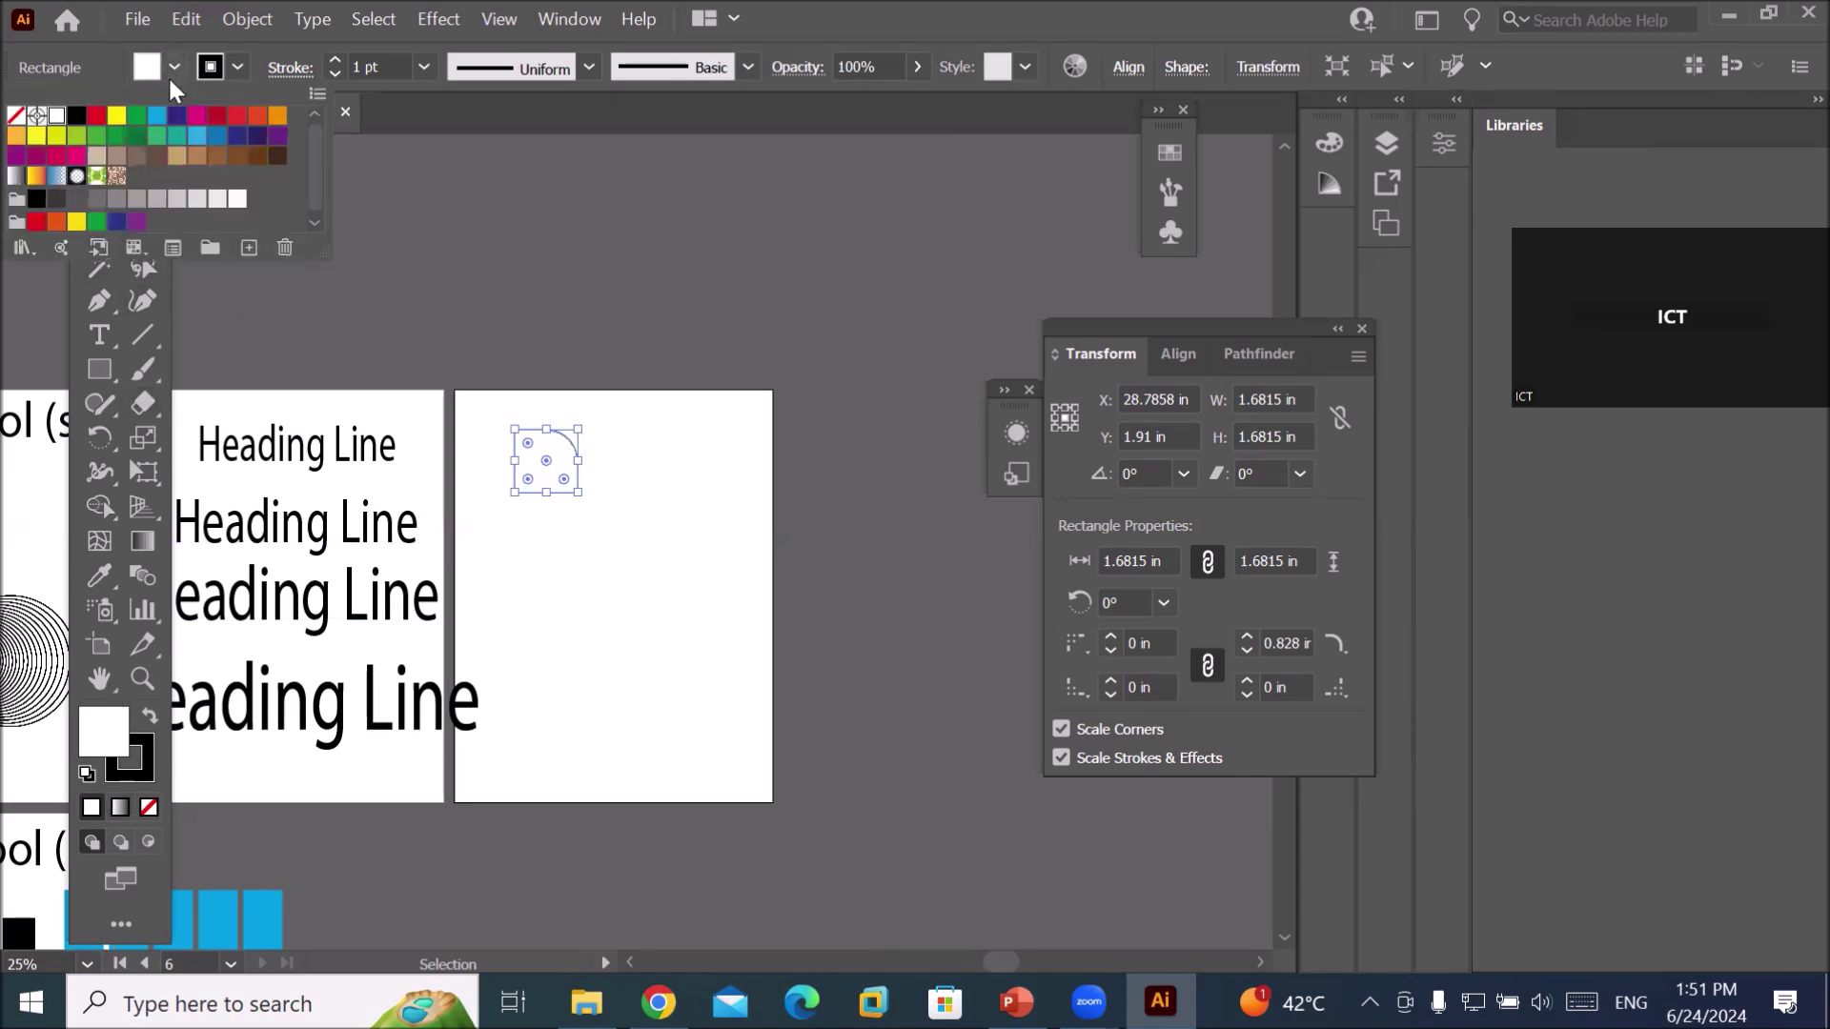
left_click(97, 115)
left_click(603, 429)
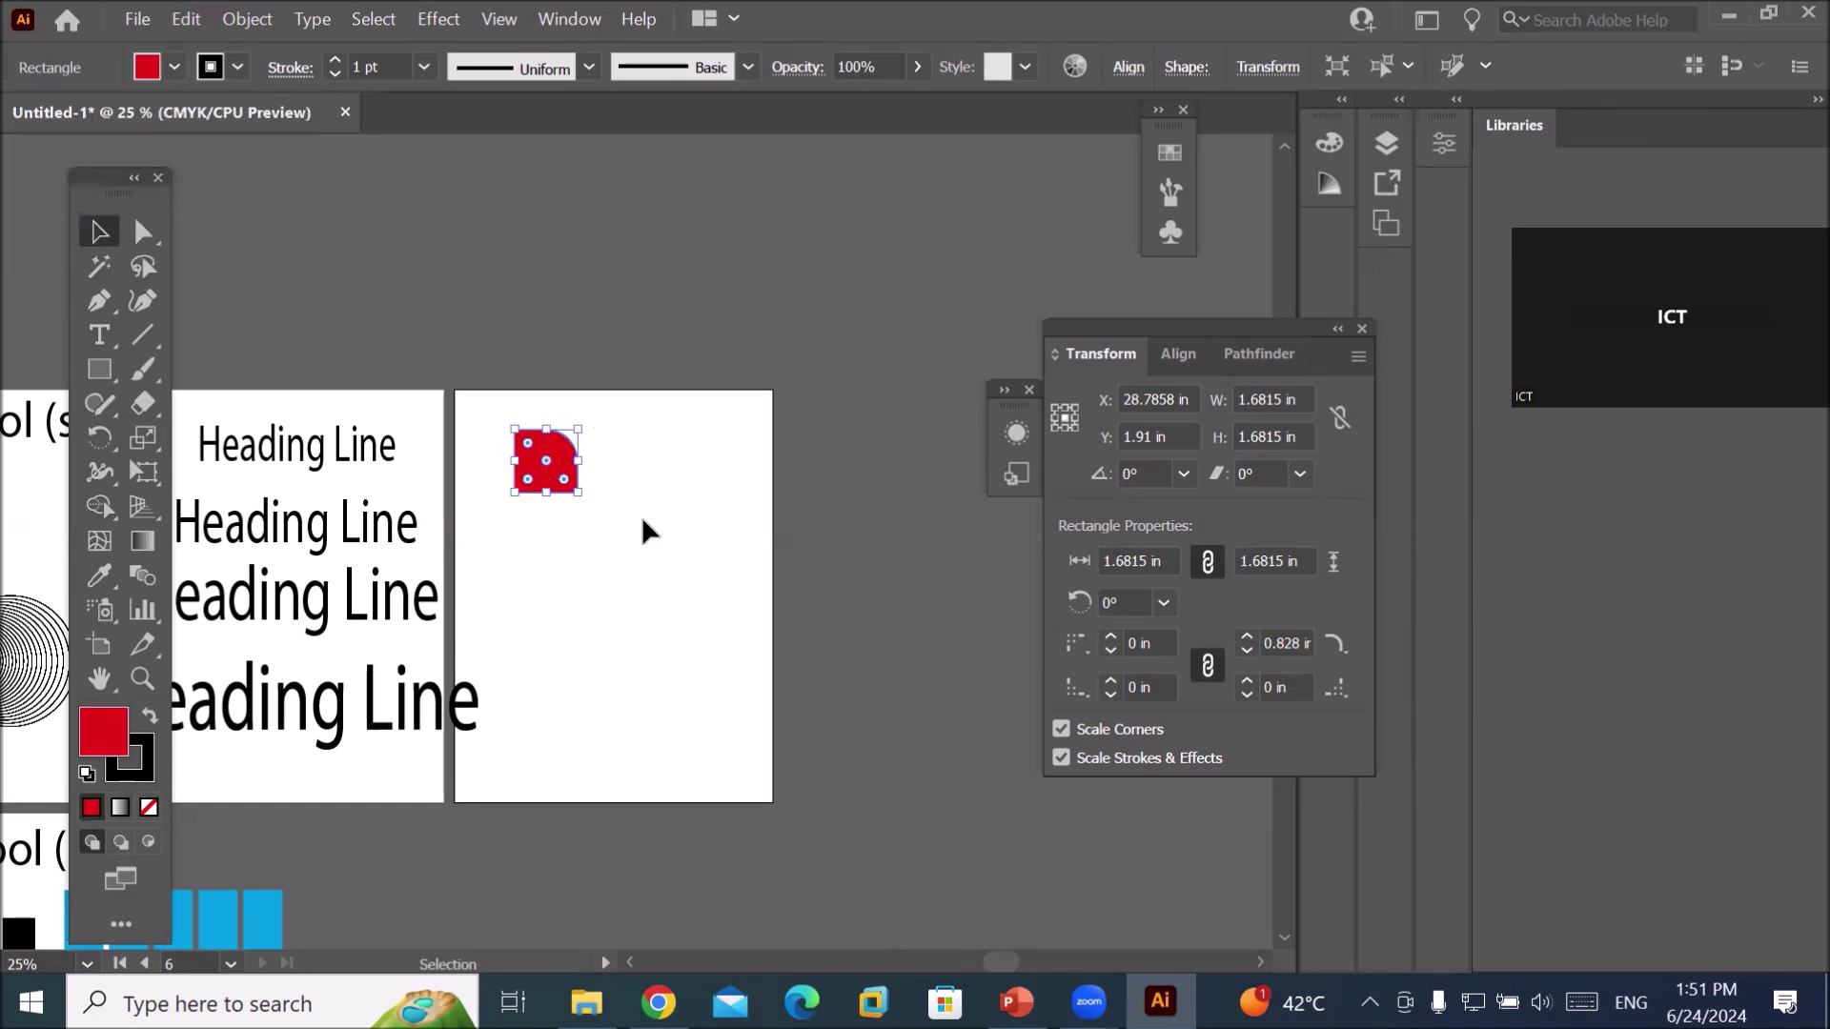
Move the red shape to the artboard's lower-left corner, duplicate it diagonally up and right, and repeat the transformation twice.
left_click(286, 294)
left_click_drag(550, 471, 492, 788)
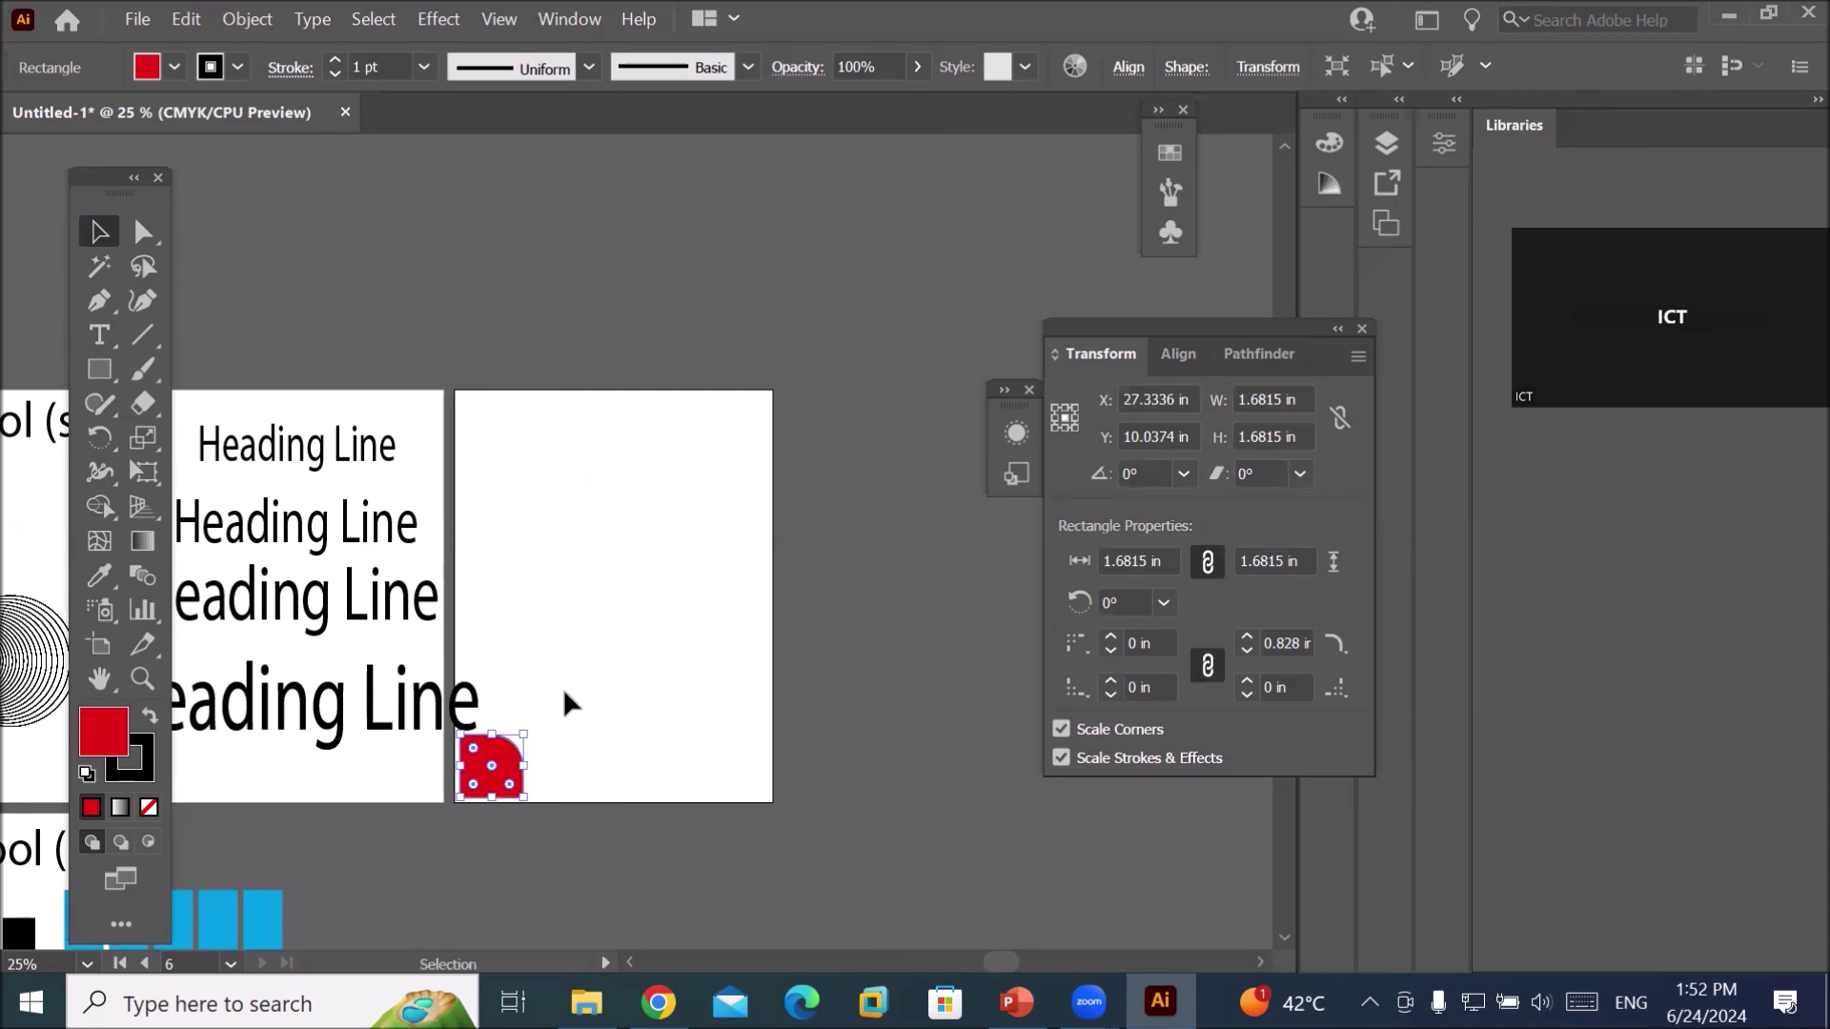
left_click(614, 705)
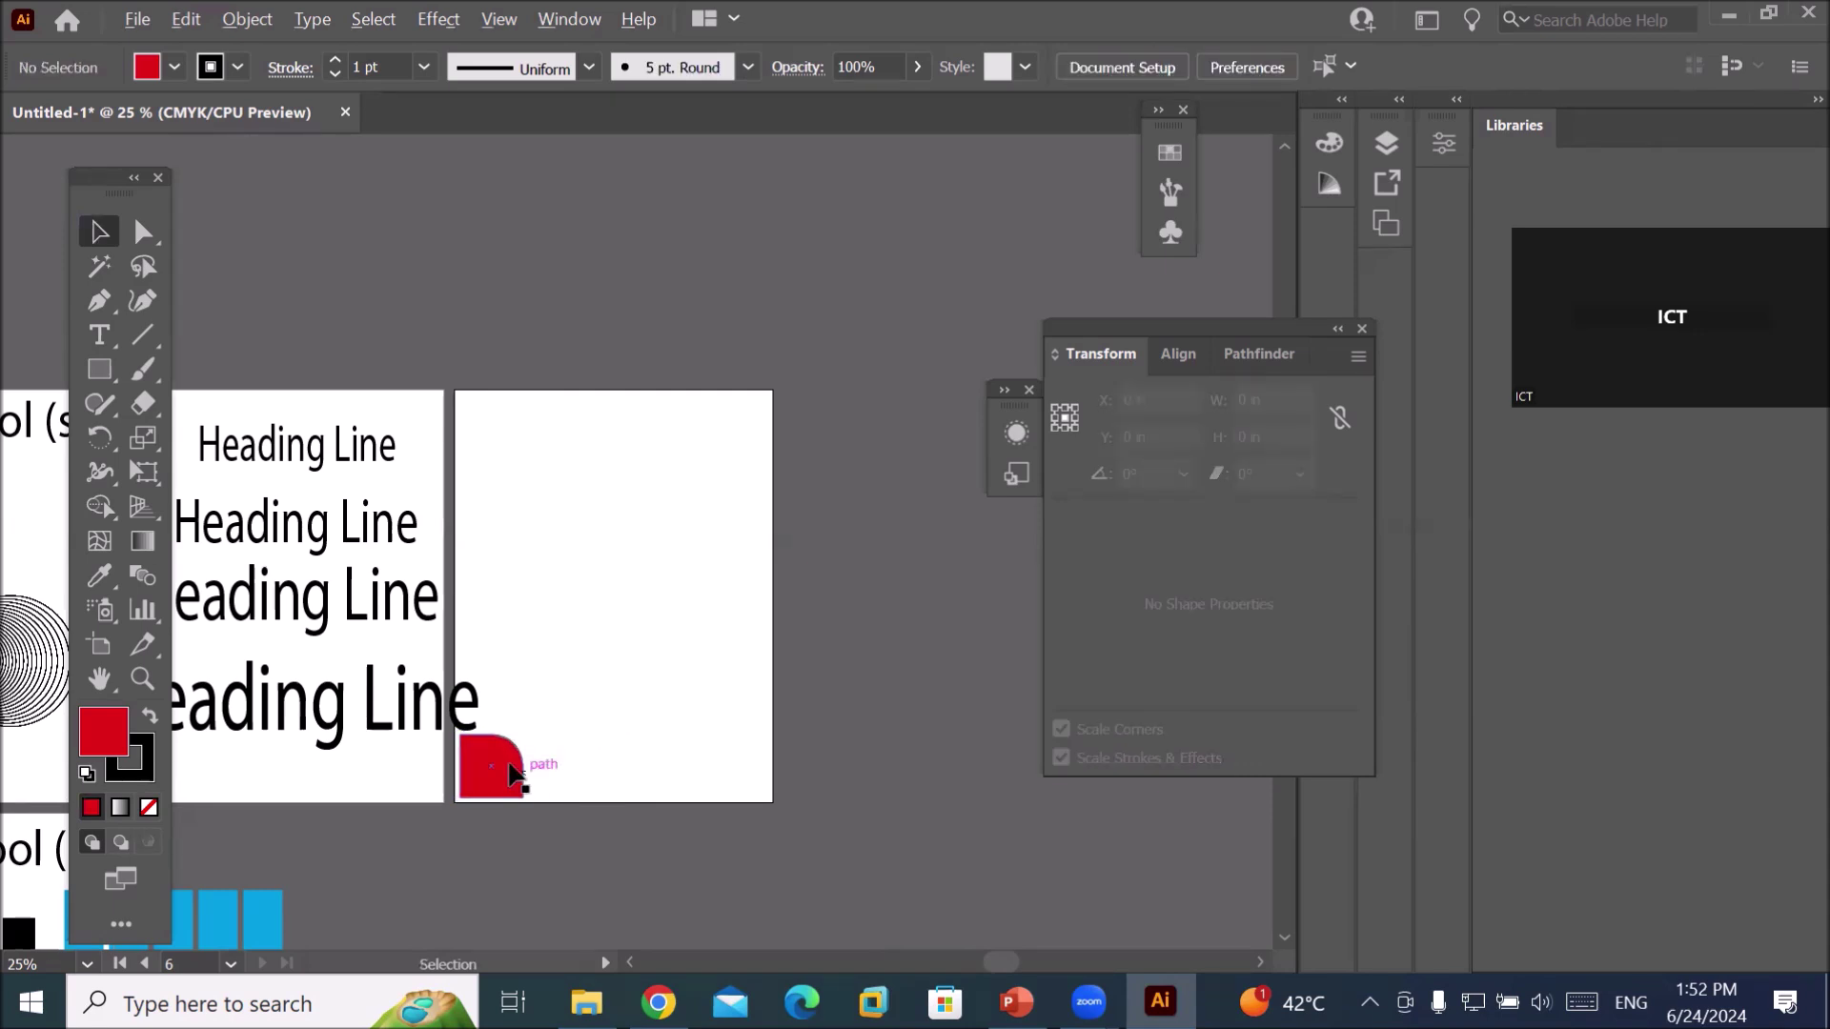
left_click_drag(515, 772, 567, 707)
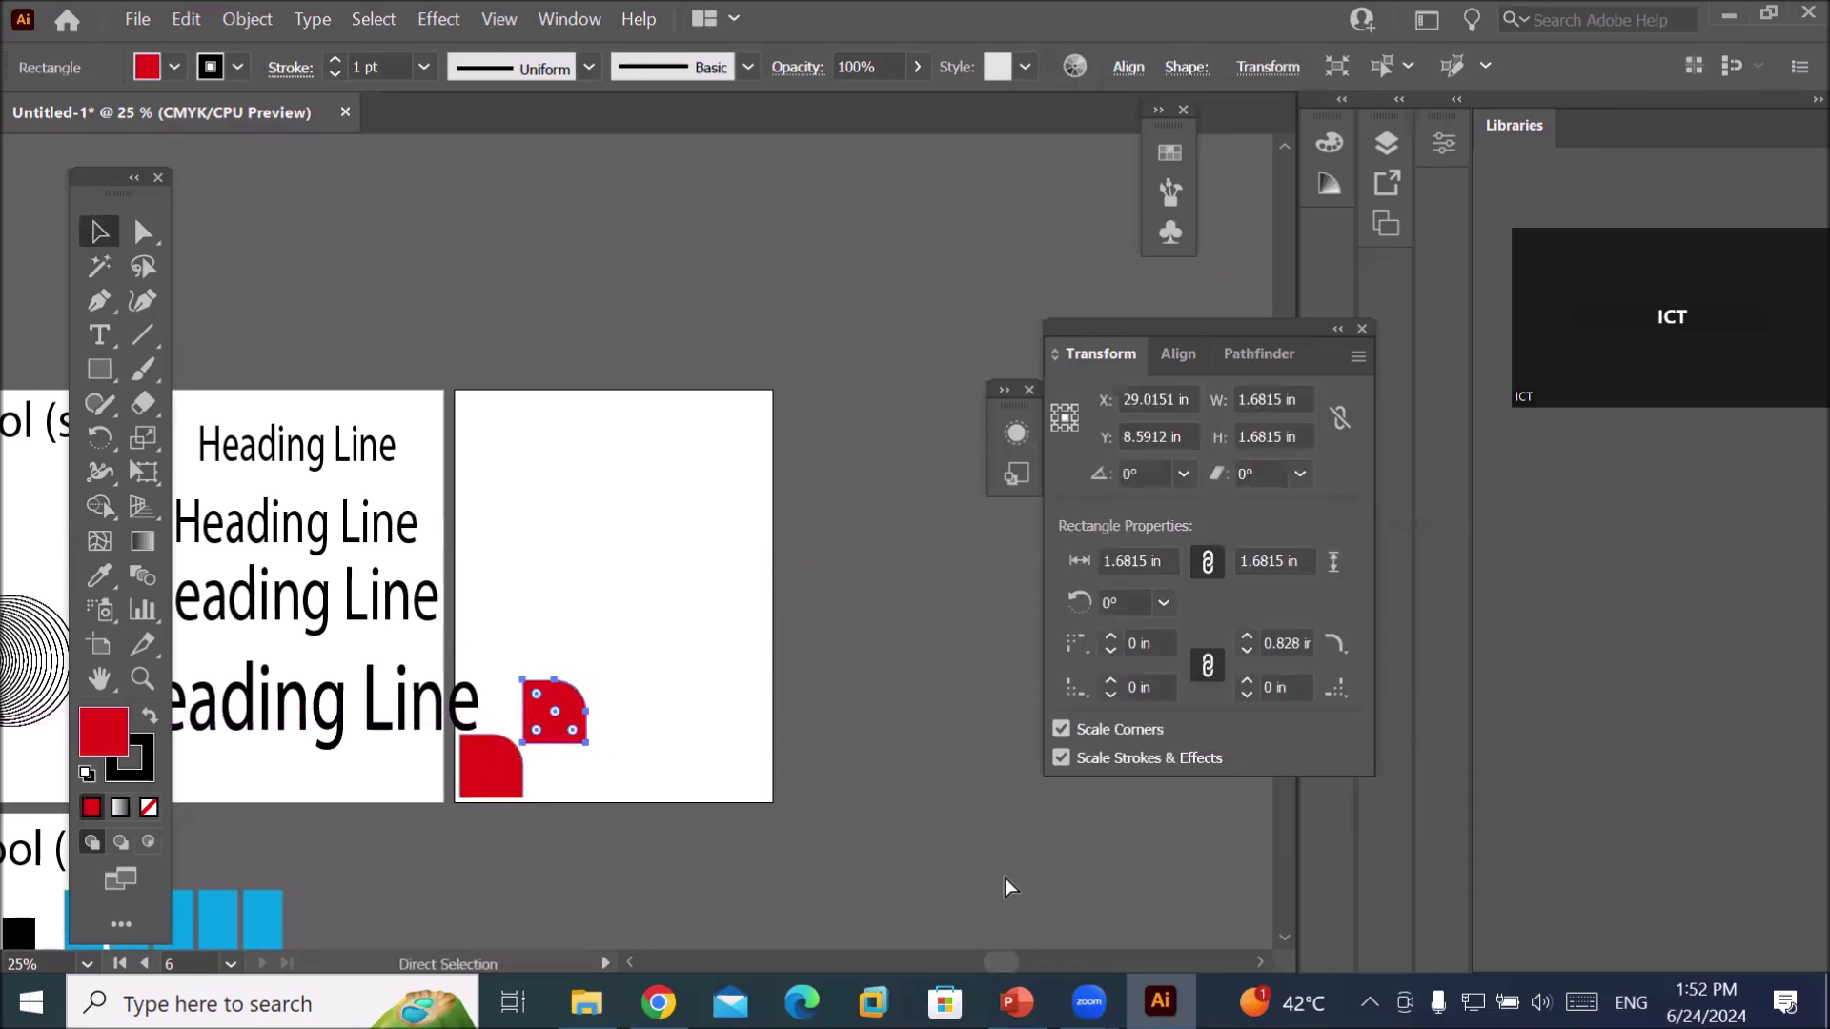
key("ctrl+d")
key("ctrl+d")
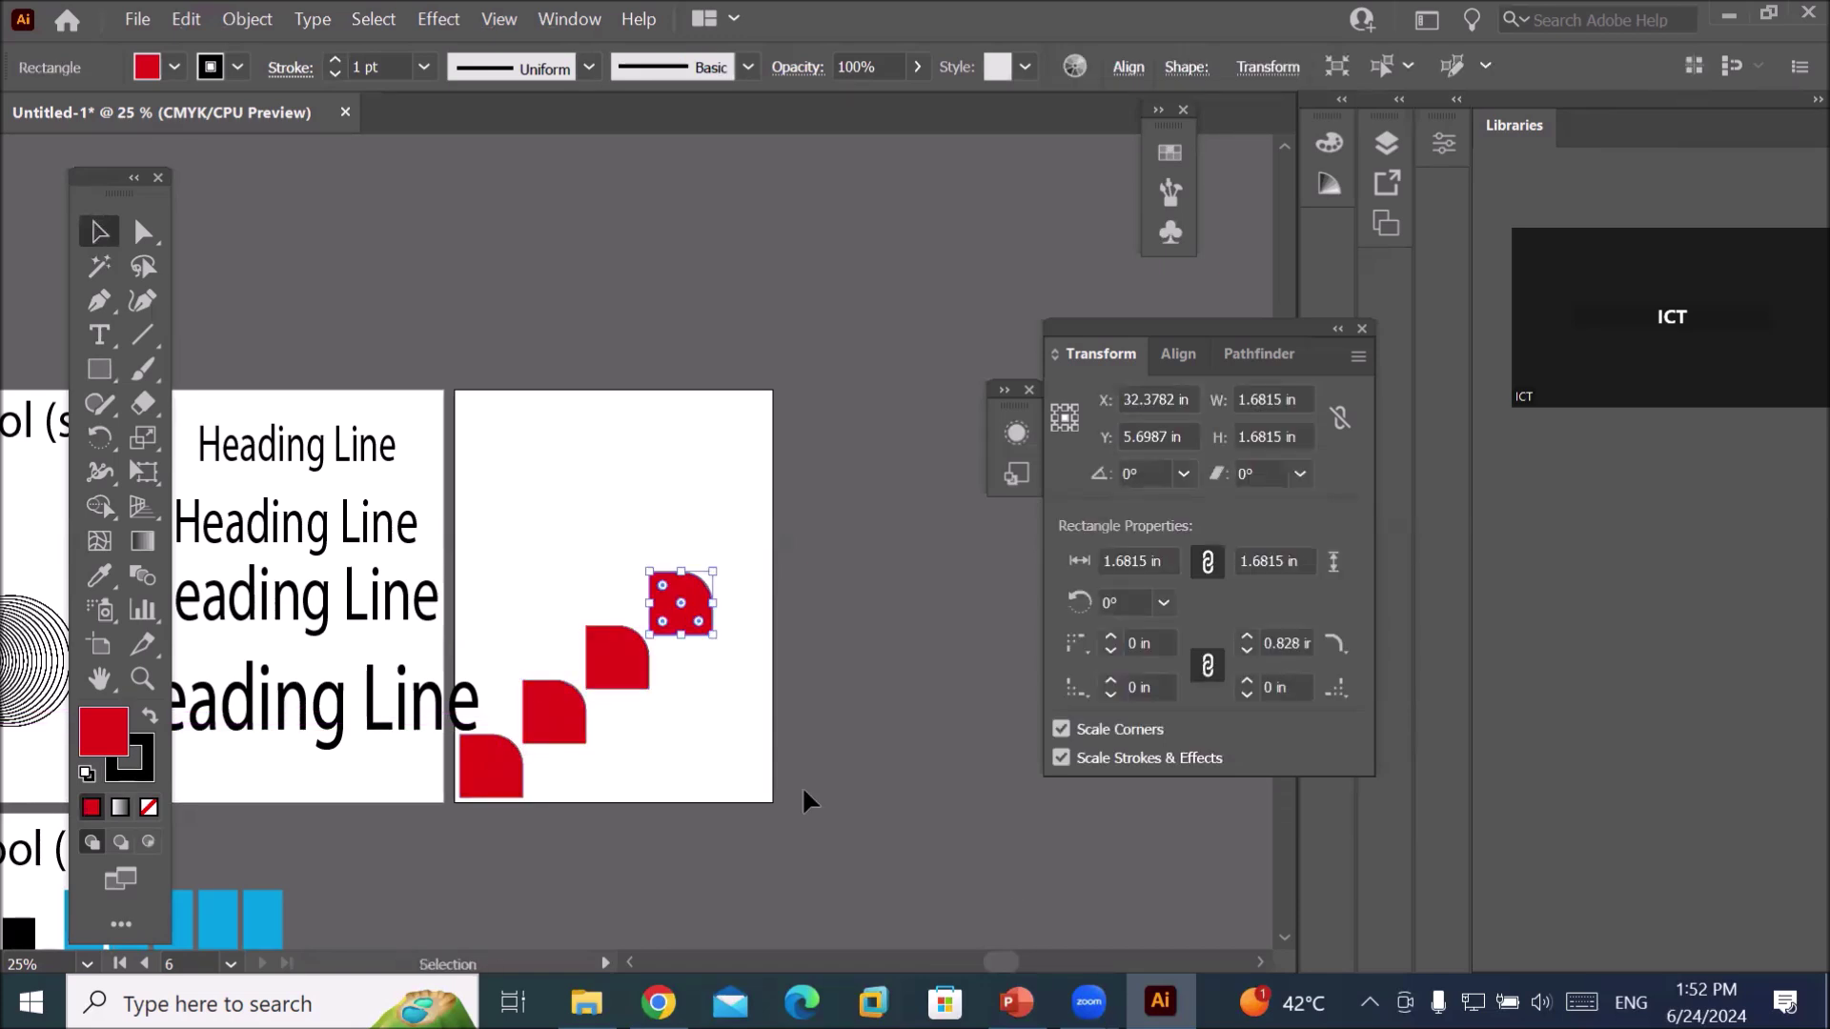
left_click(674, 744)
Move the largest heading line left, clear of the artboard with the red shapes.
left_click_drag(470, 717, 374, 717)
left_click_drag(470, 548, 740, 804)
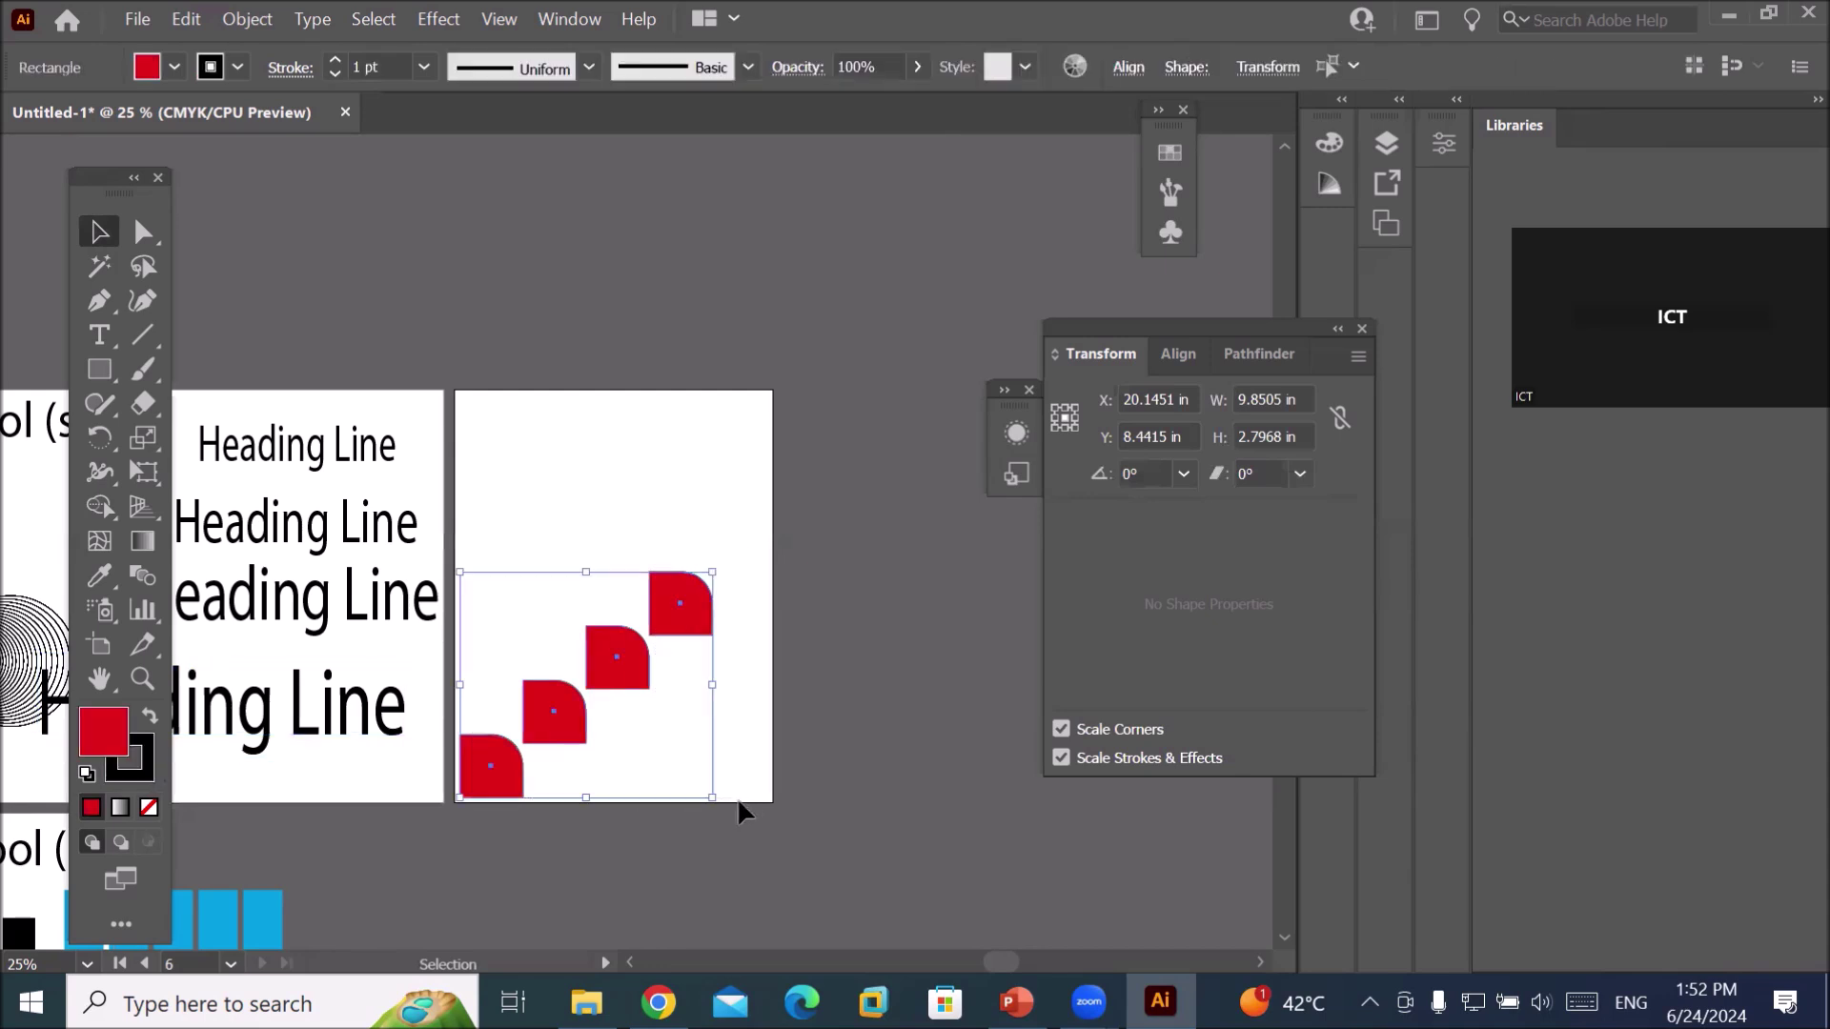
left_click(741, 745)
Draw a circle about 1 in across in the artboard's upper-left corner and fill it with dark blue.
left_click(102, 368)
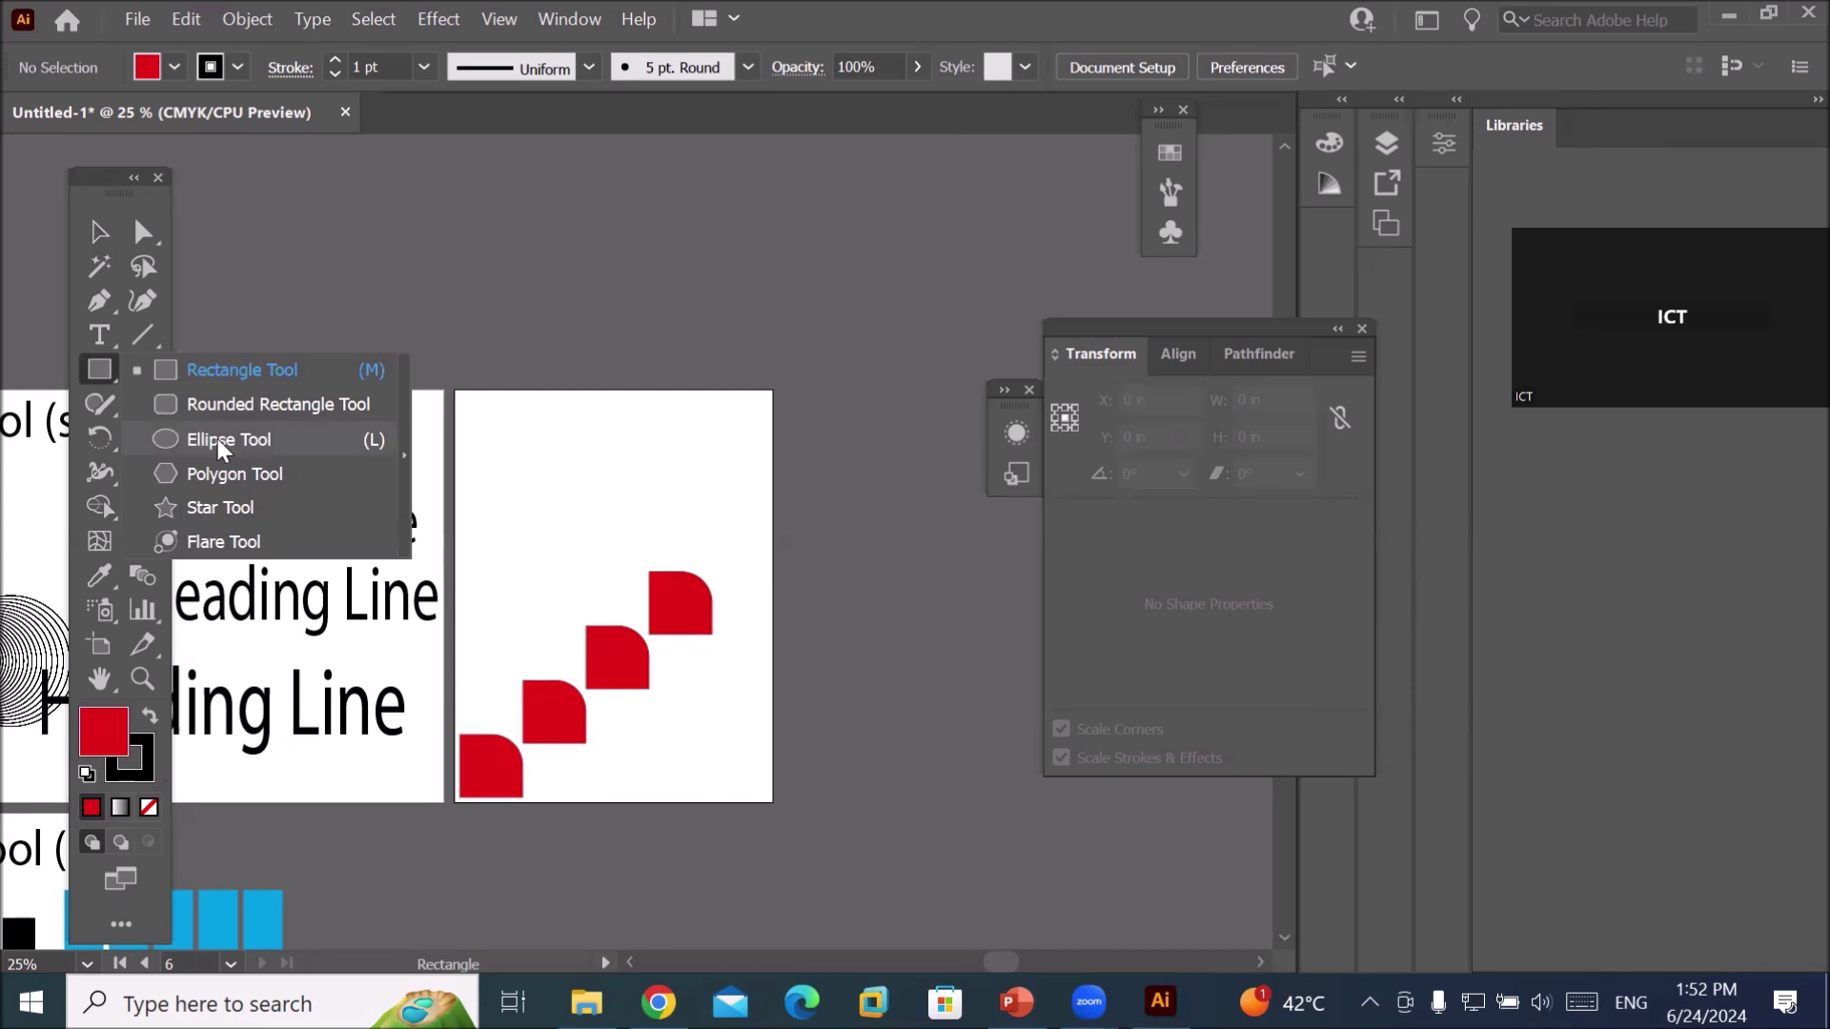
left_click(218, 438)
left_click_drag(461, 400, 497, 431)
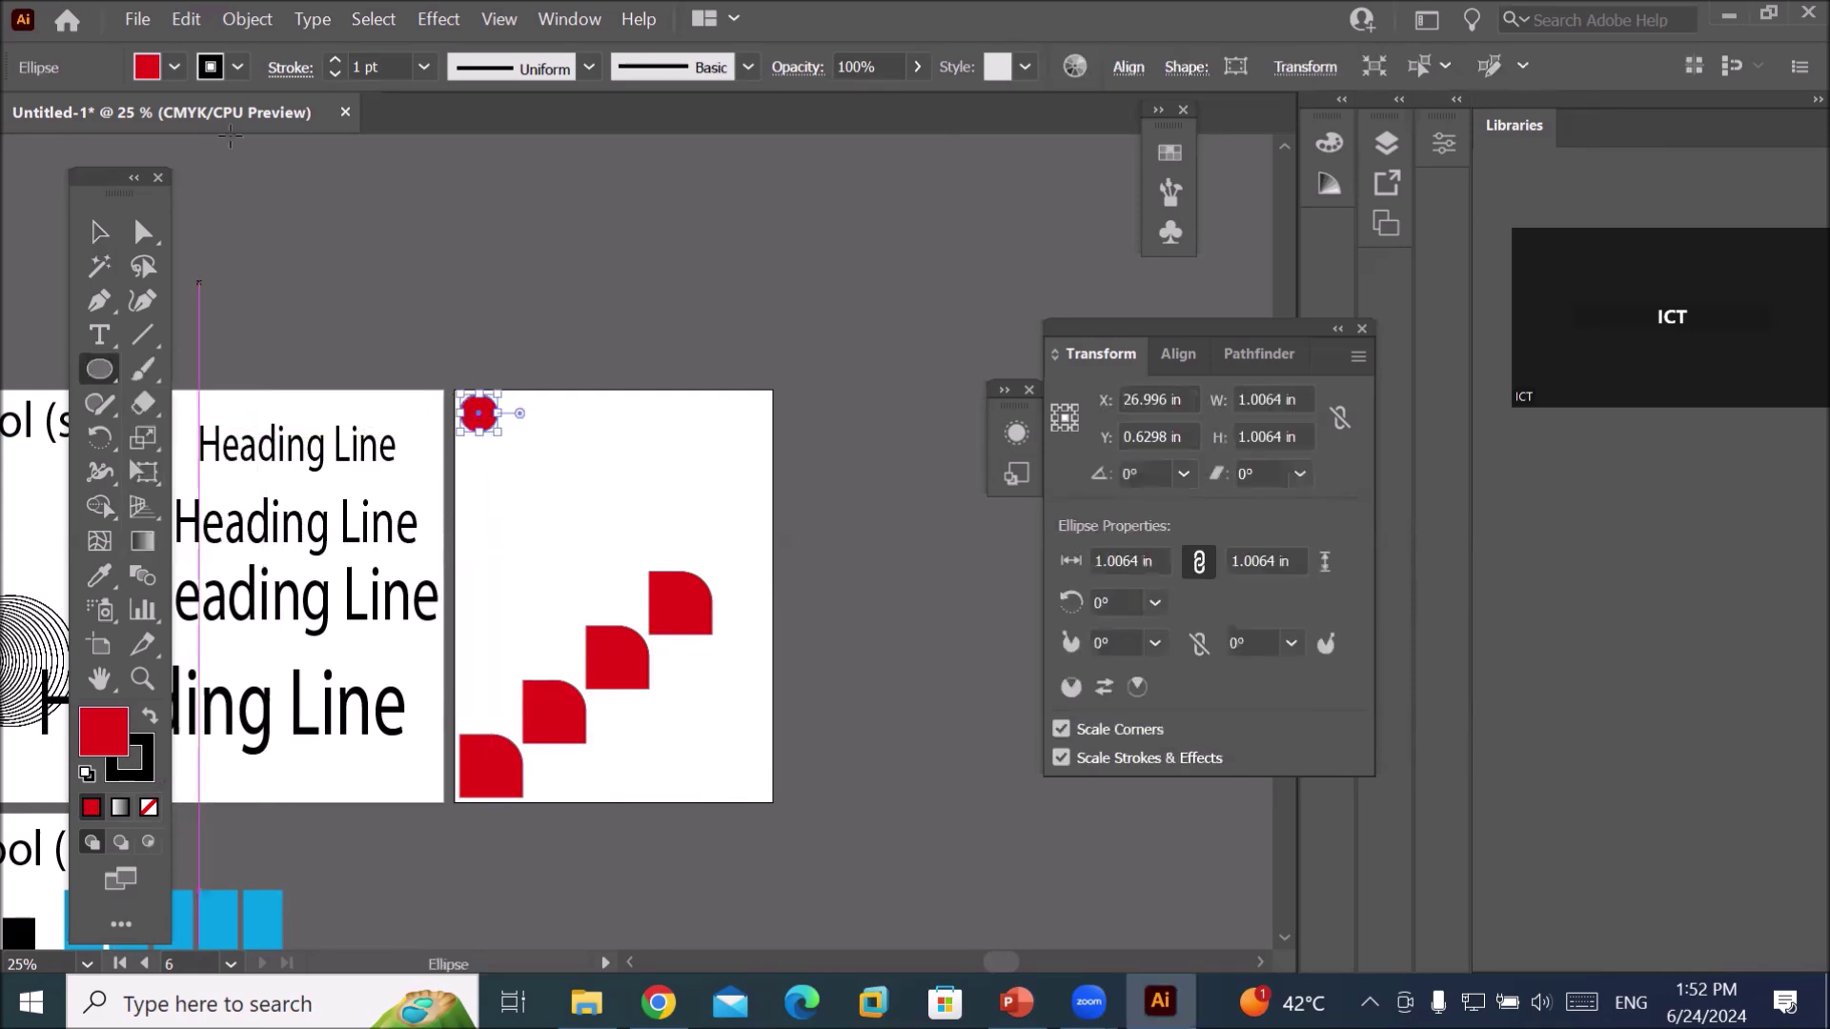
left_click(173, 68)
left_click(178, 115)
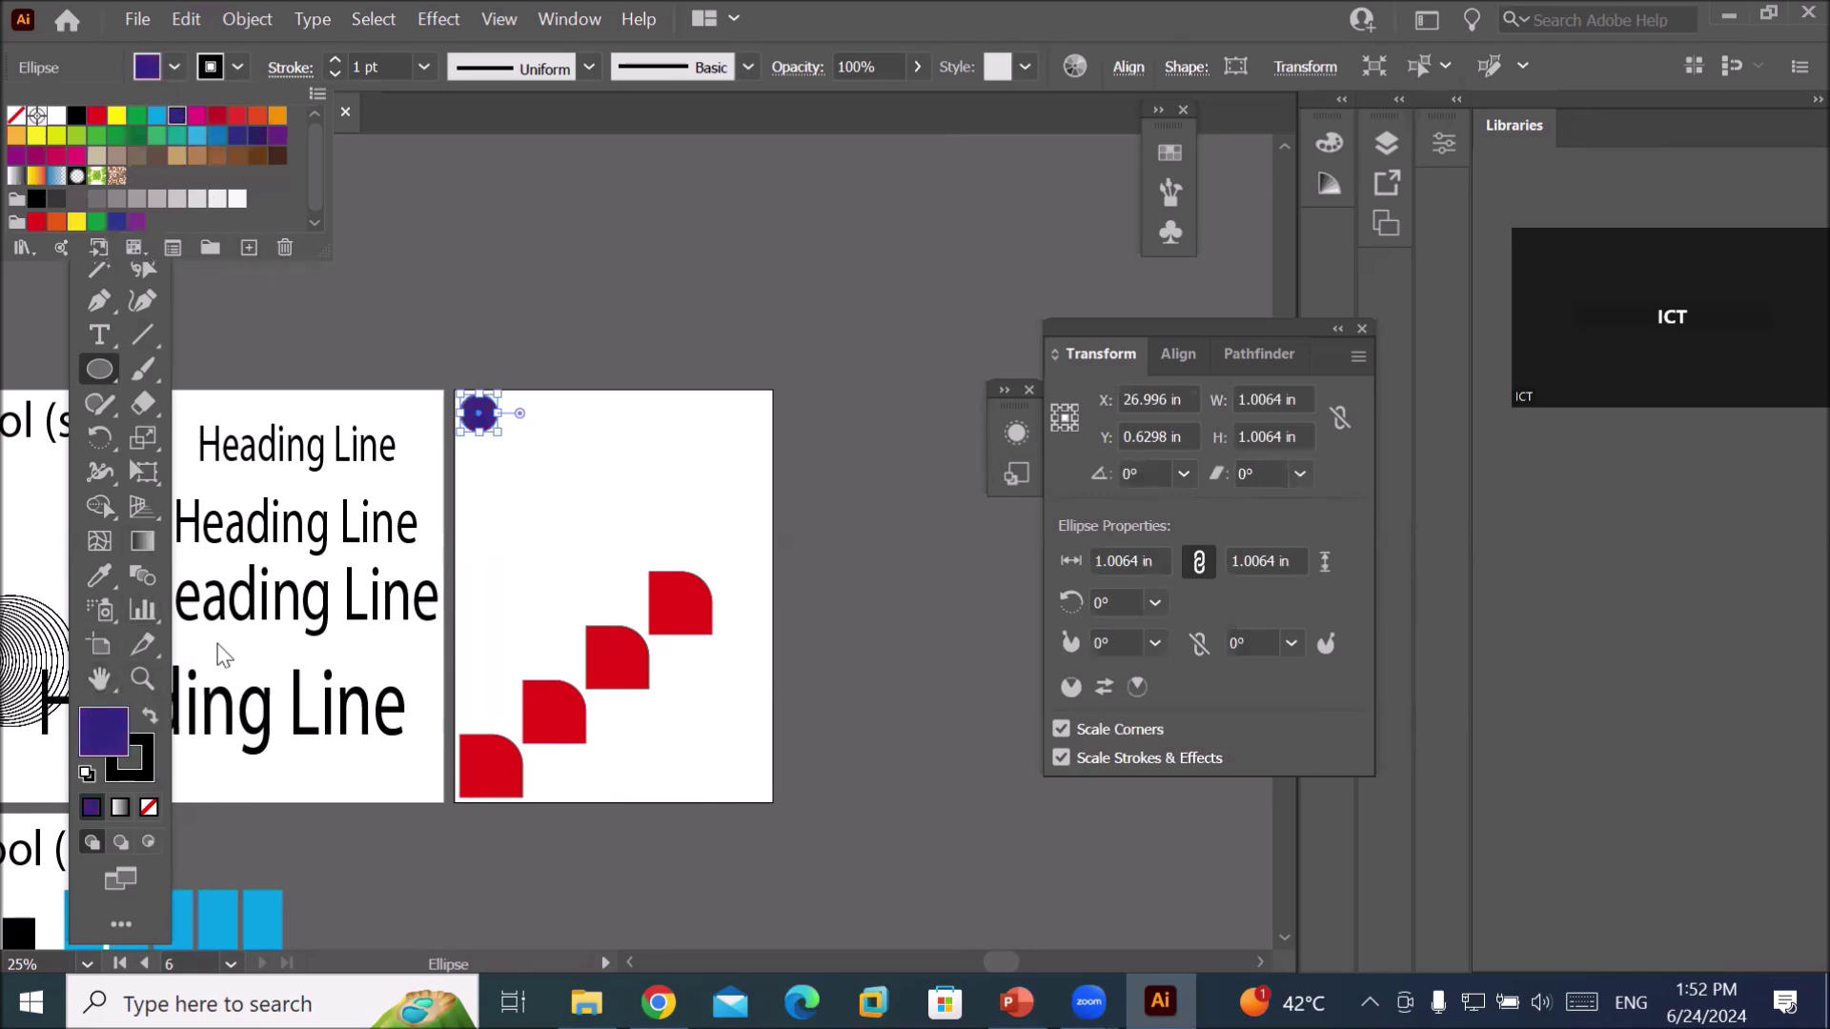
key("Escape")
Duplicate the blue circle diagonally down and right, and repeat the transformation four times.
left_click(99, 240)
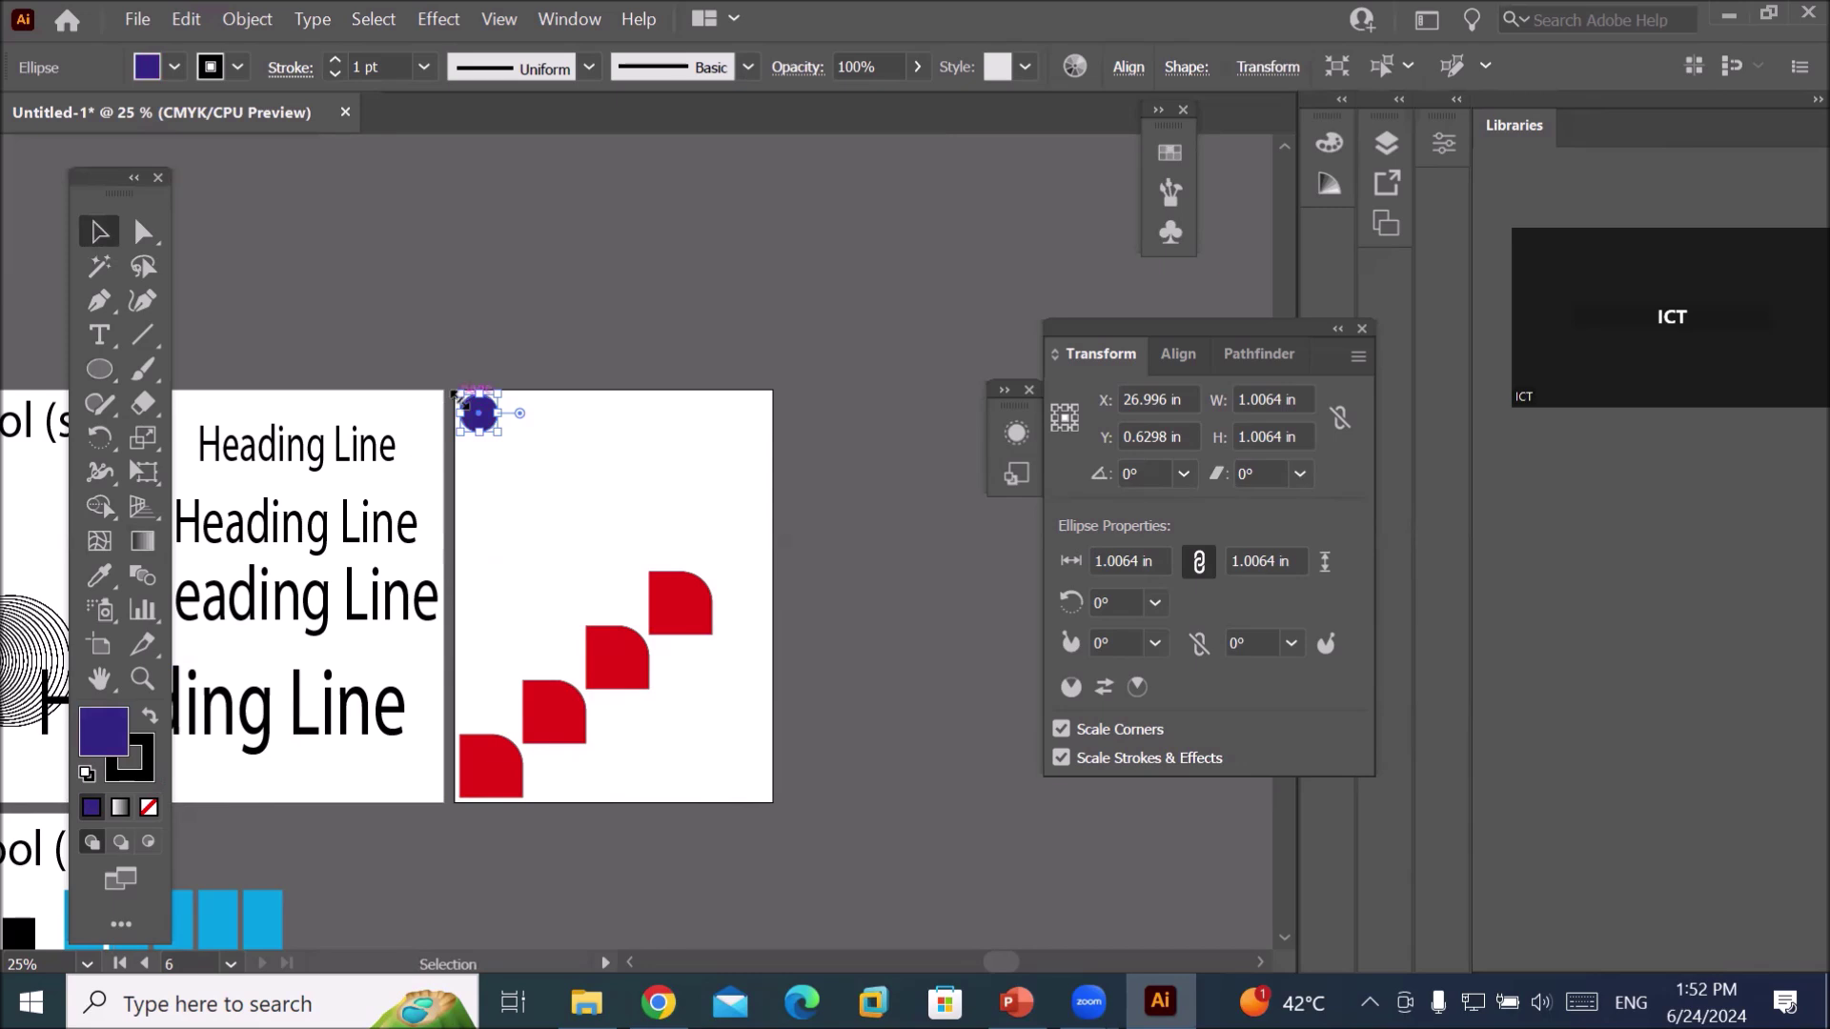
scroll(462, 396, "up", 1)
left_click_drag(499, 436, 546, 480)
key("ctrl+d")
key("ctrl+d")
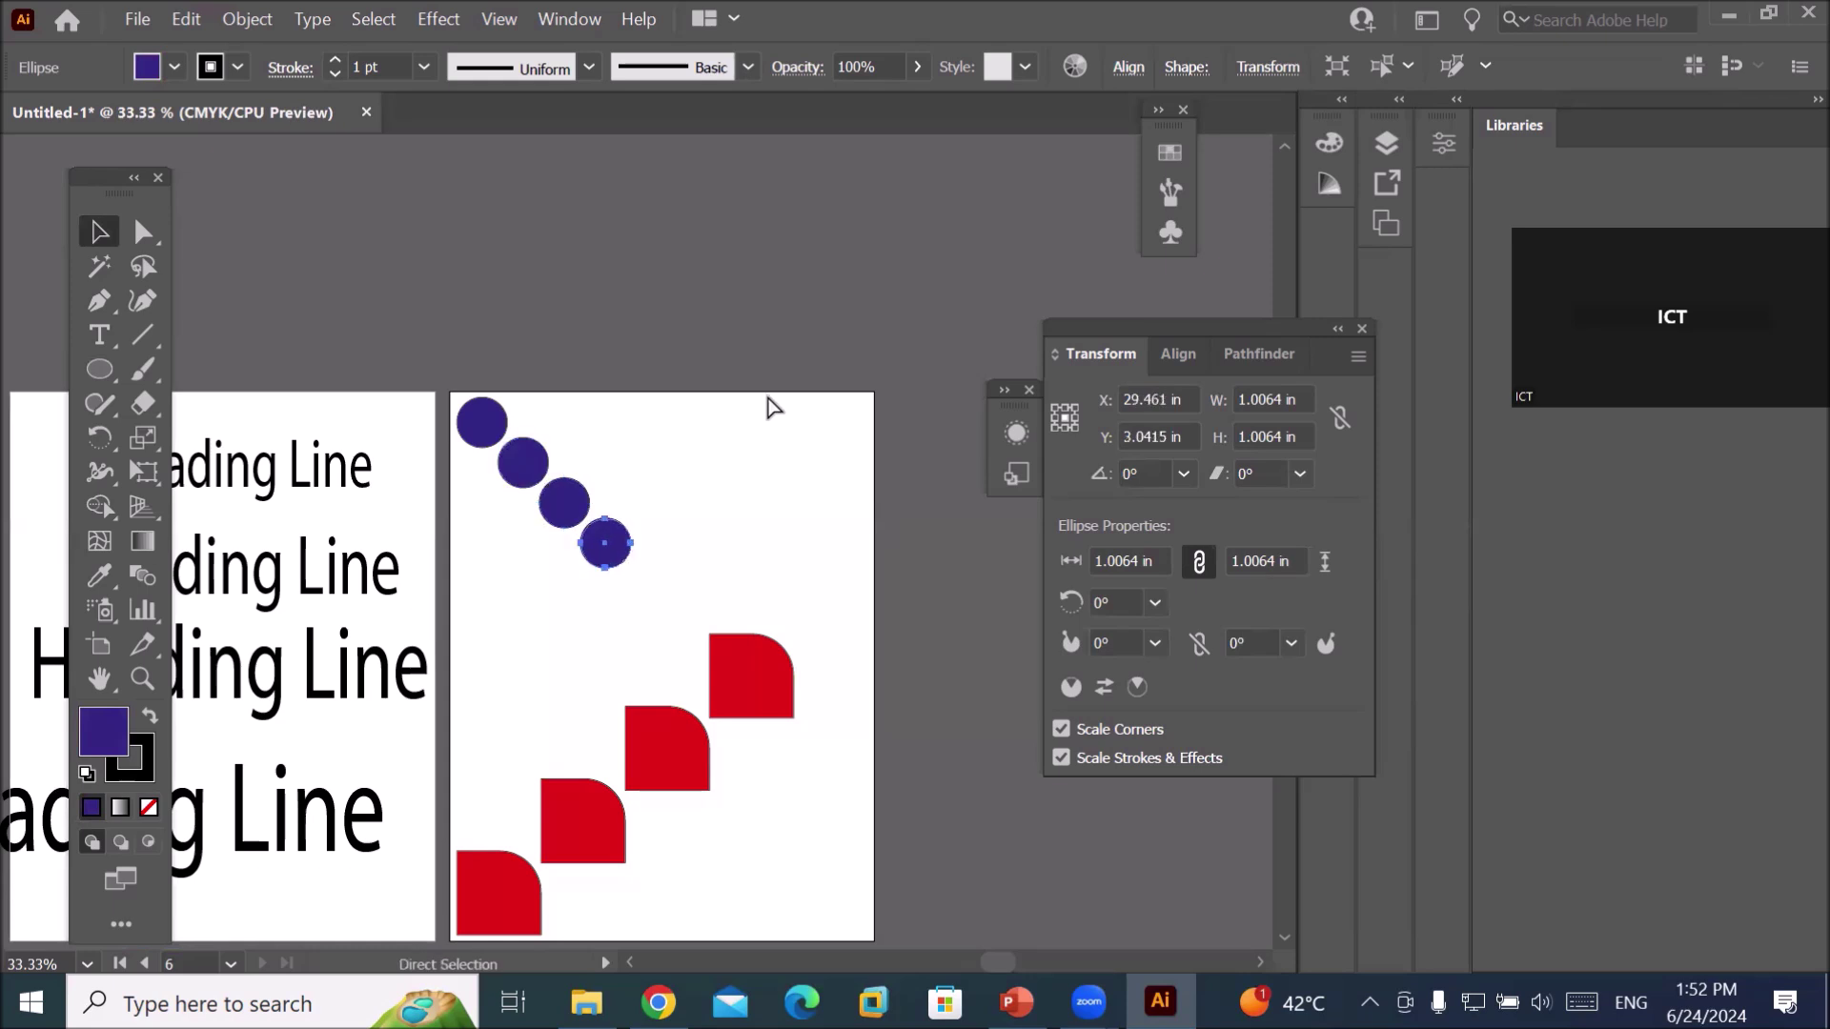
key("ctrl+d")
key("ctrl+d")
scroll(775, 621, "down", 1)
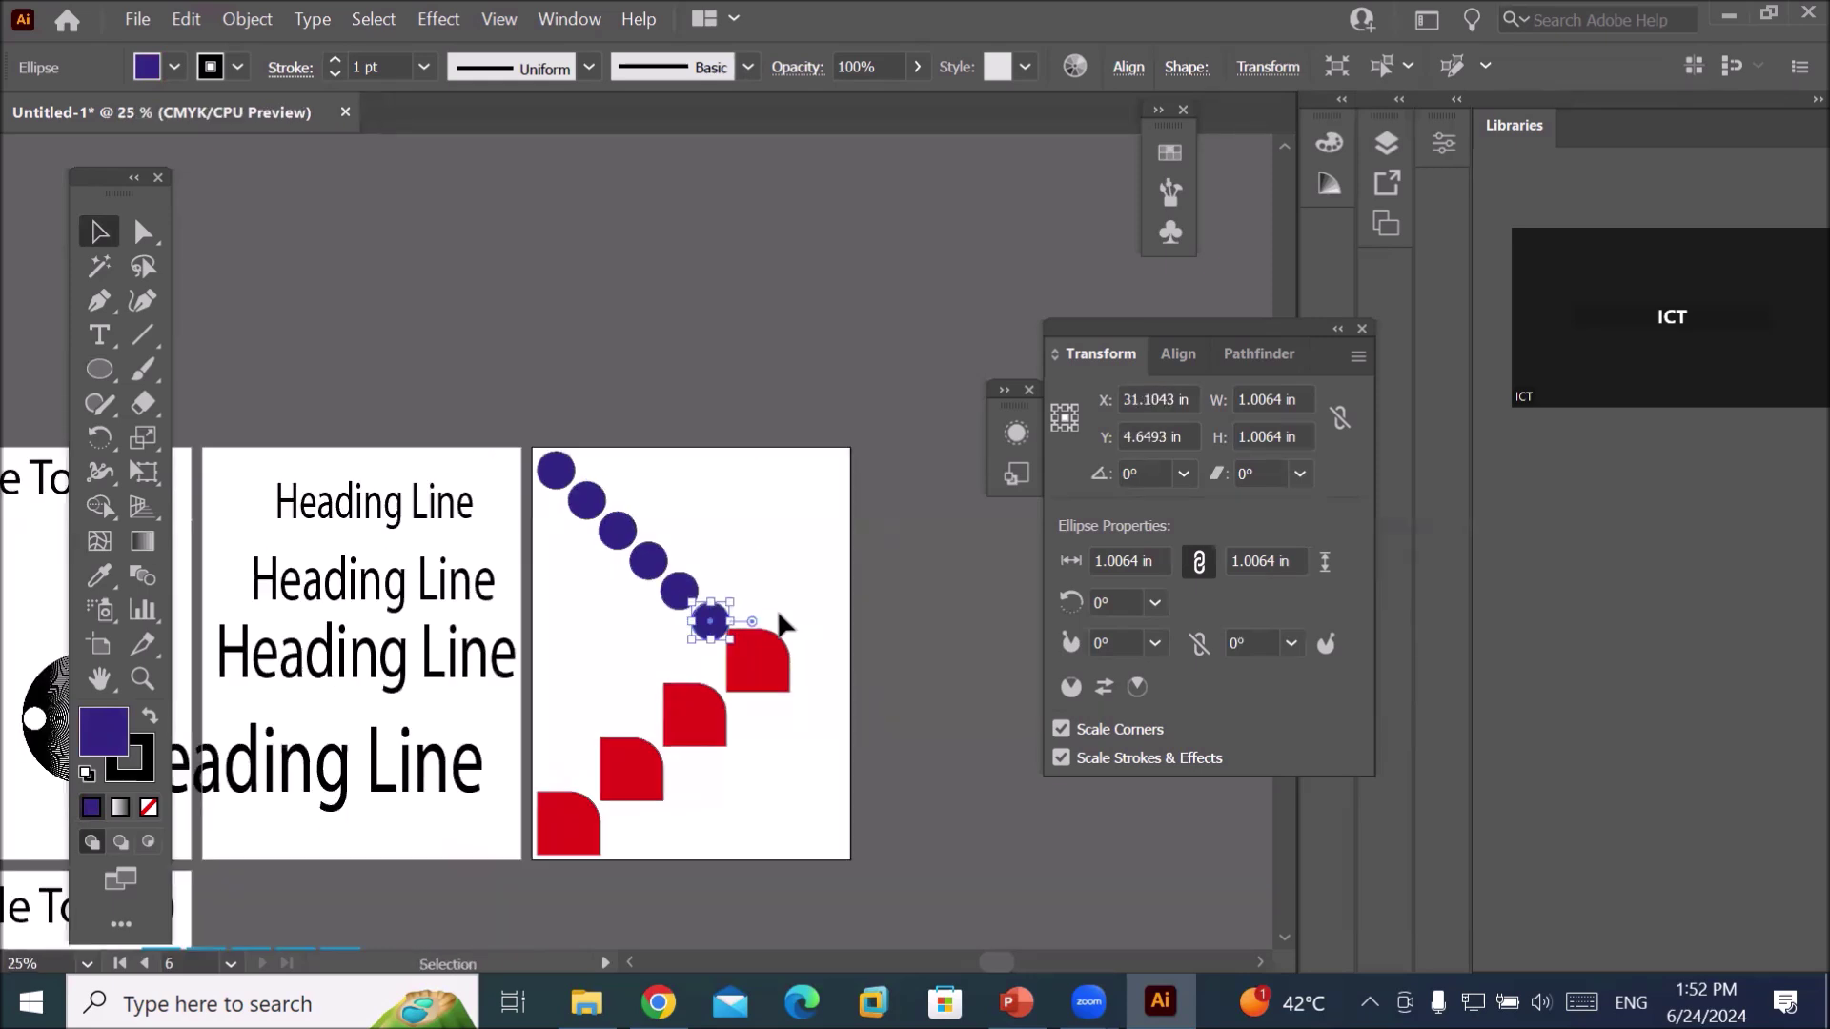
Create a 77% uniformly scaled copy of all the blue circles and red shapes, with corners and strokes scaled too.
left_click_drag(529, 434, 834, 861)
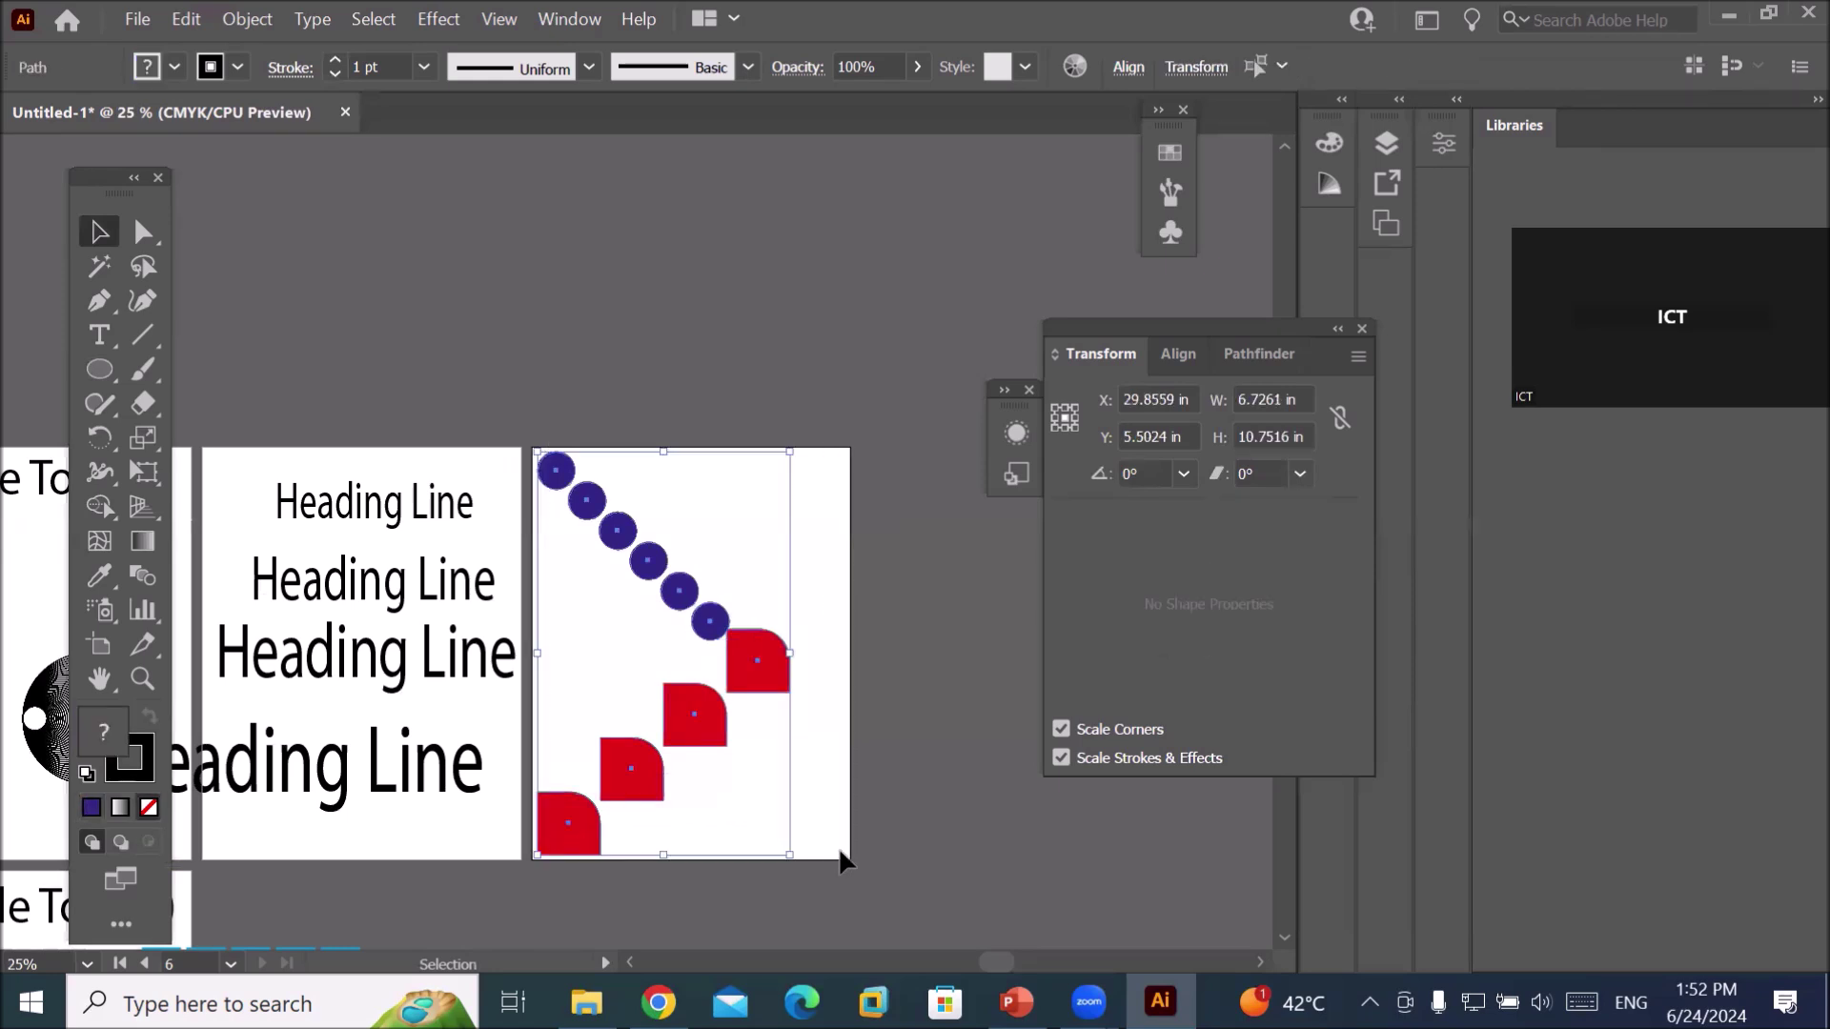
double_click(142, 440)
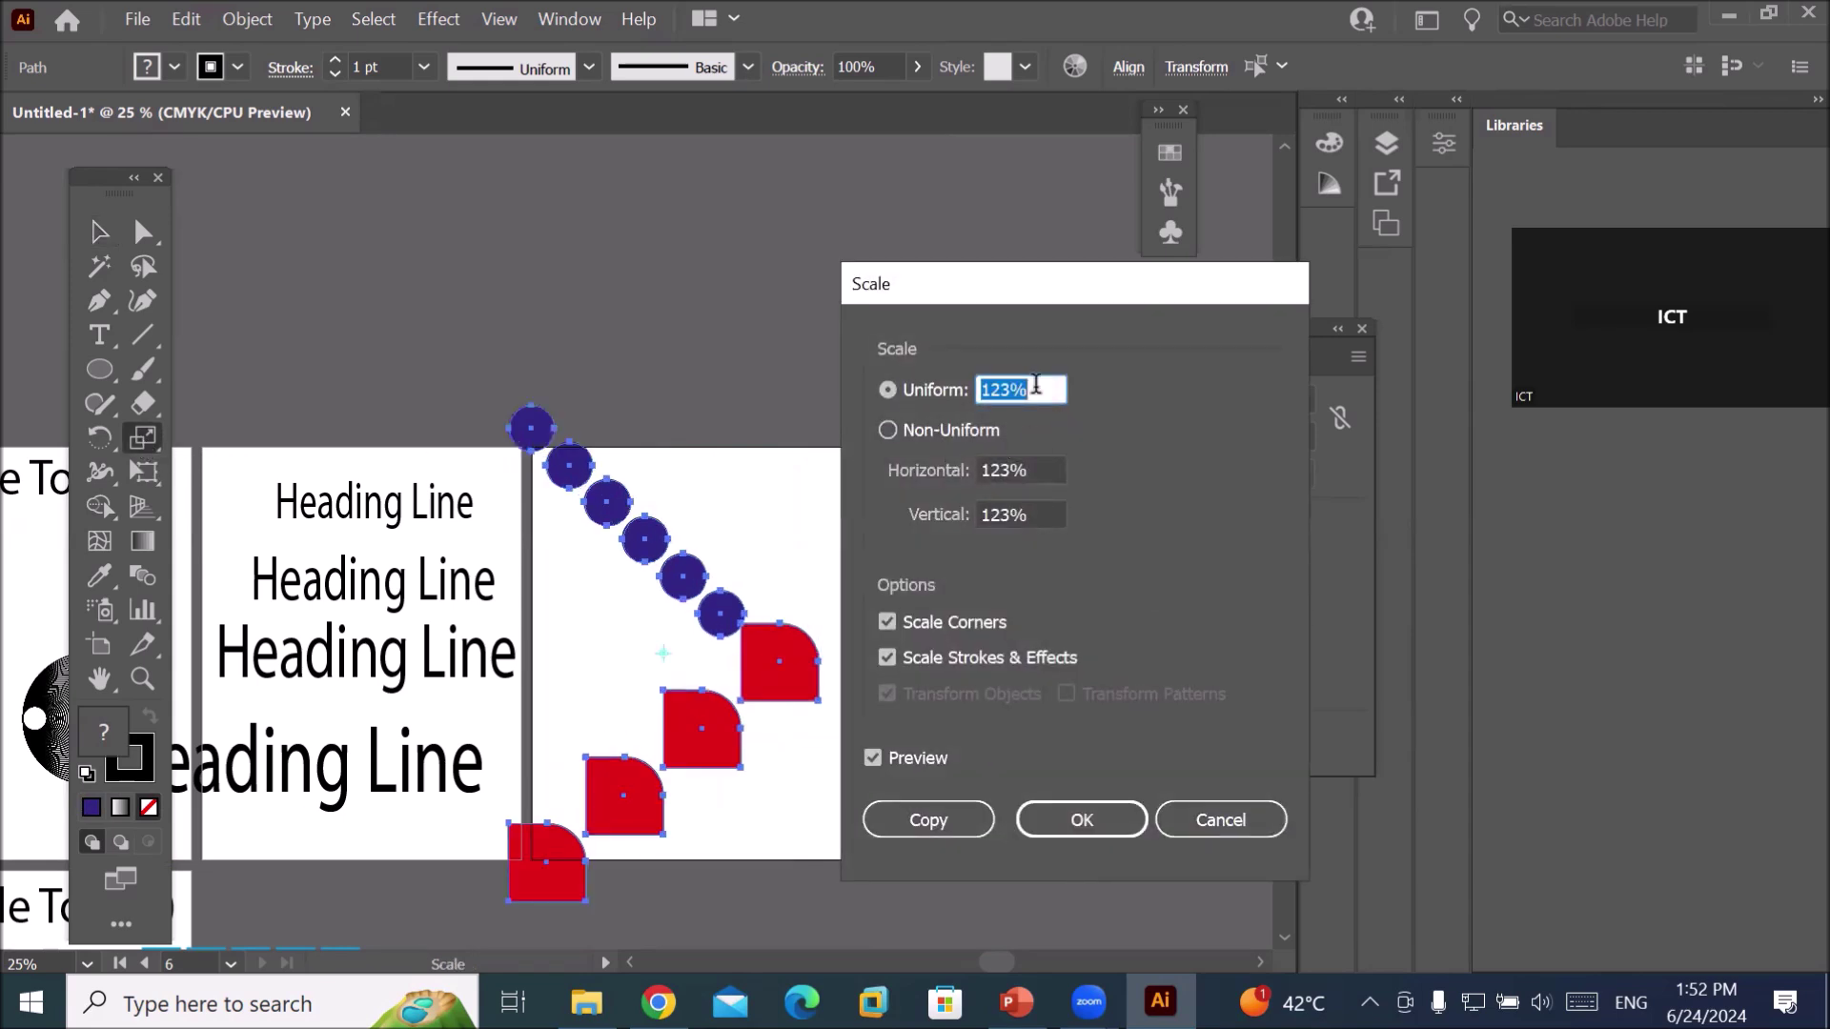
key("Down")
key("Down")
key("Down")
key("Down")
key("Down")
key("Down")
key("Down")
key("Down")
key("Down")
key("Down")
key("Down")
key("Down")
key("Down")
key("Down")
key("Down")
key("Down")
key("Down")
key("Down")
key("Down")
key("Down")
key("Down")
key("Down")
key("Down")
key("Down")
key("Down")
key("Down")
key("Down")
key("Down")
key("Down")
key("Down")
key("Down")
key("Down")
key("Down")
key("Down")
key("Down")
key("Down")
key("Down")
key("Down")
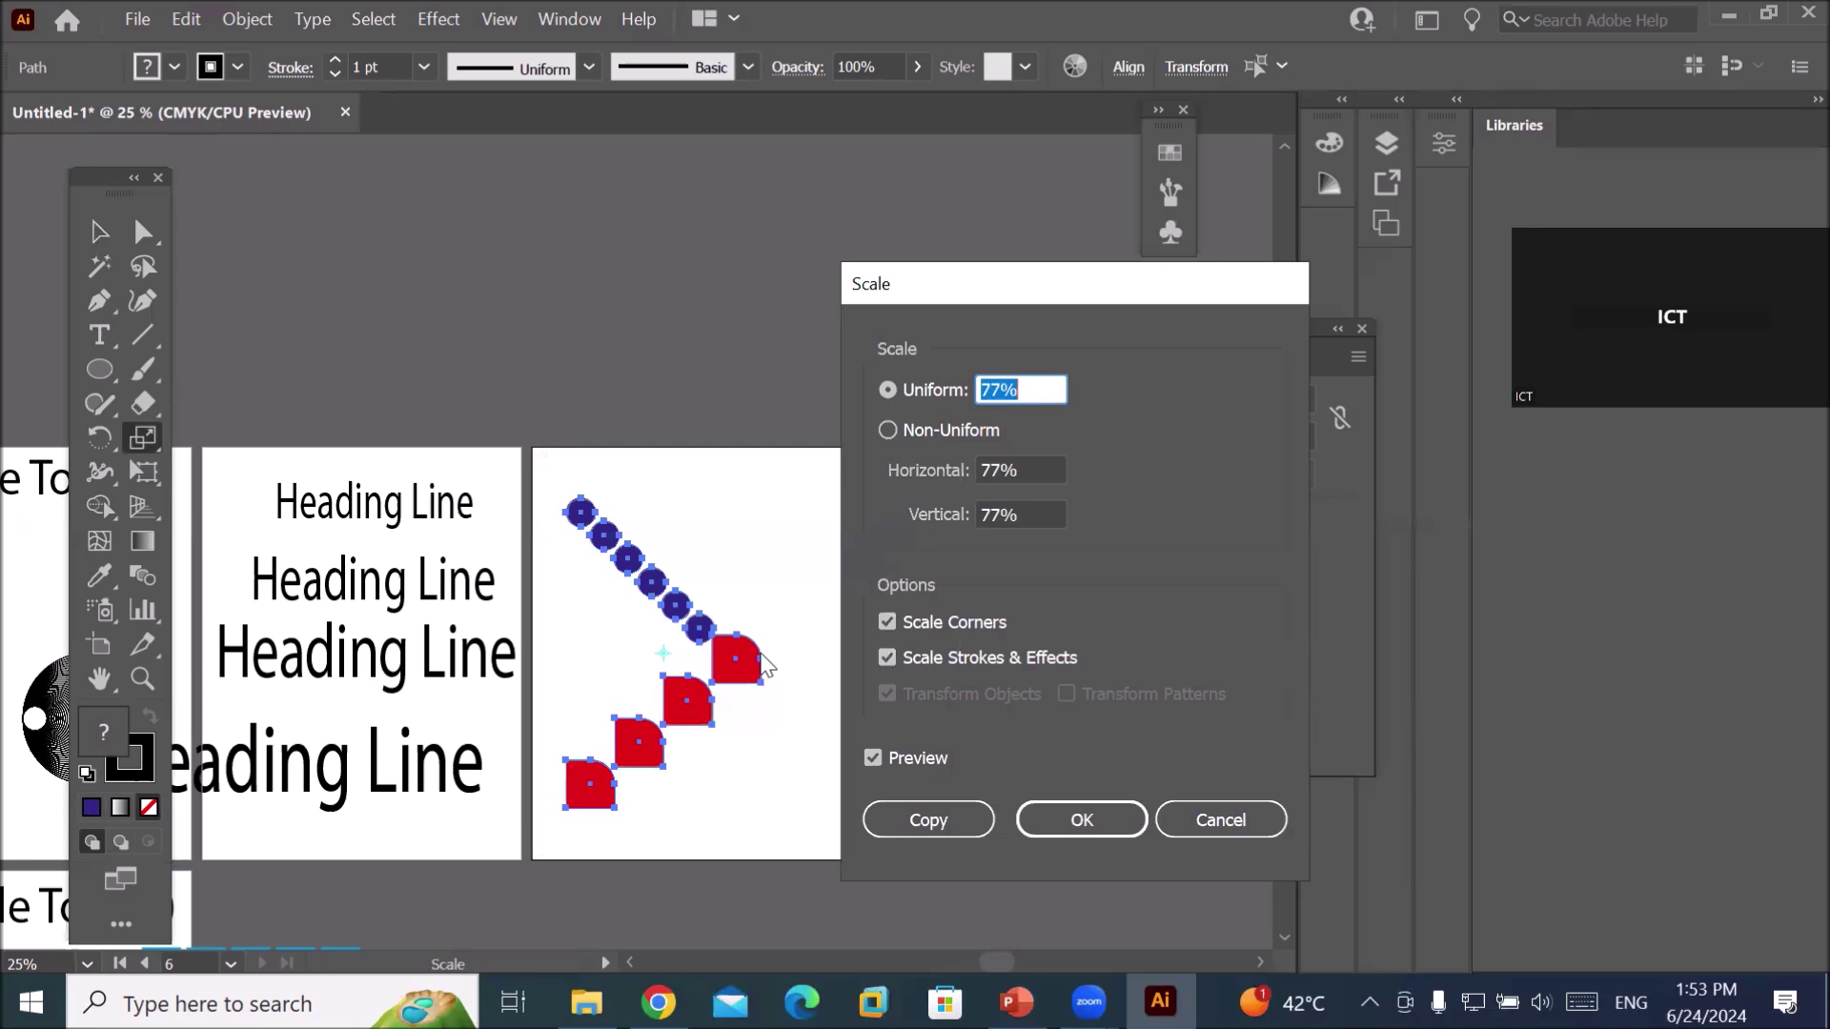
left_click(925, 625)
left_click(925, 625)
left_click(931, 817)
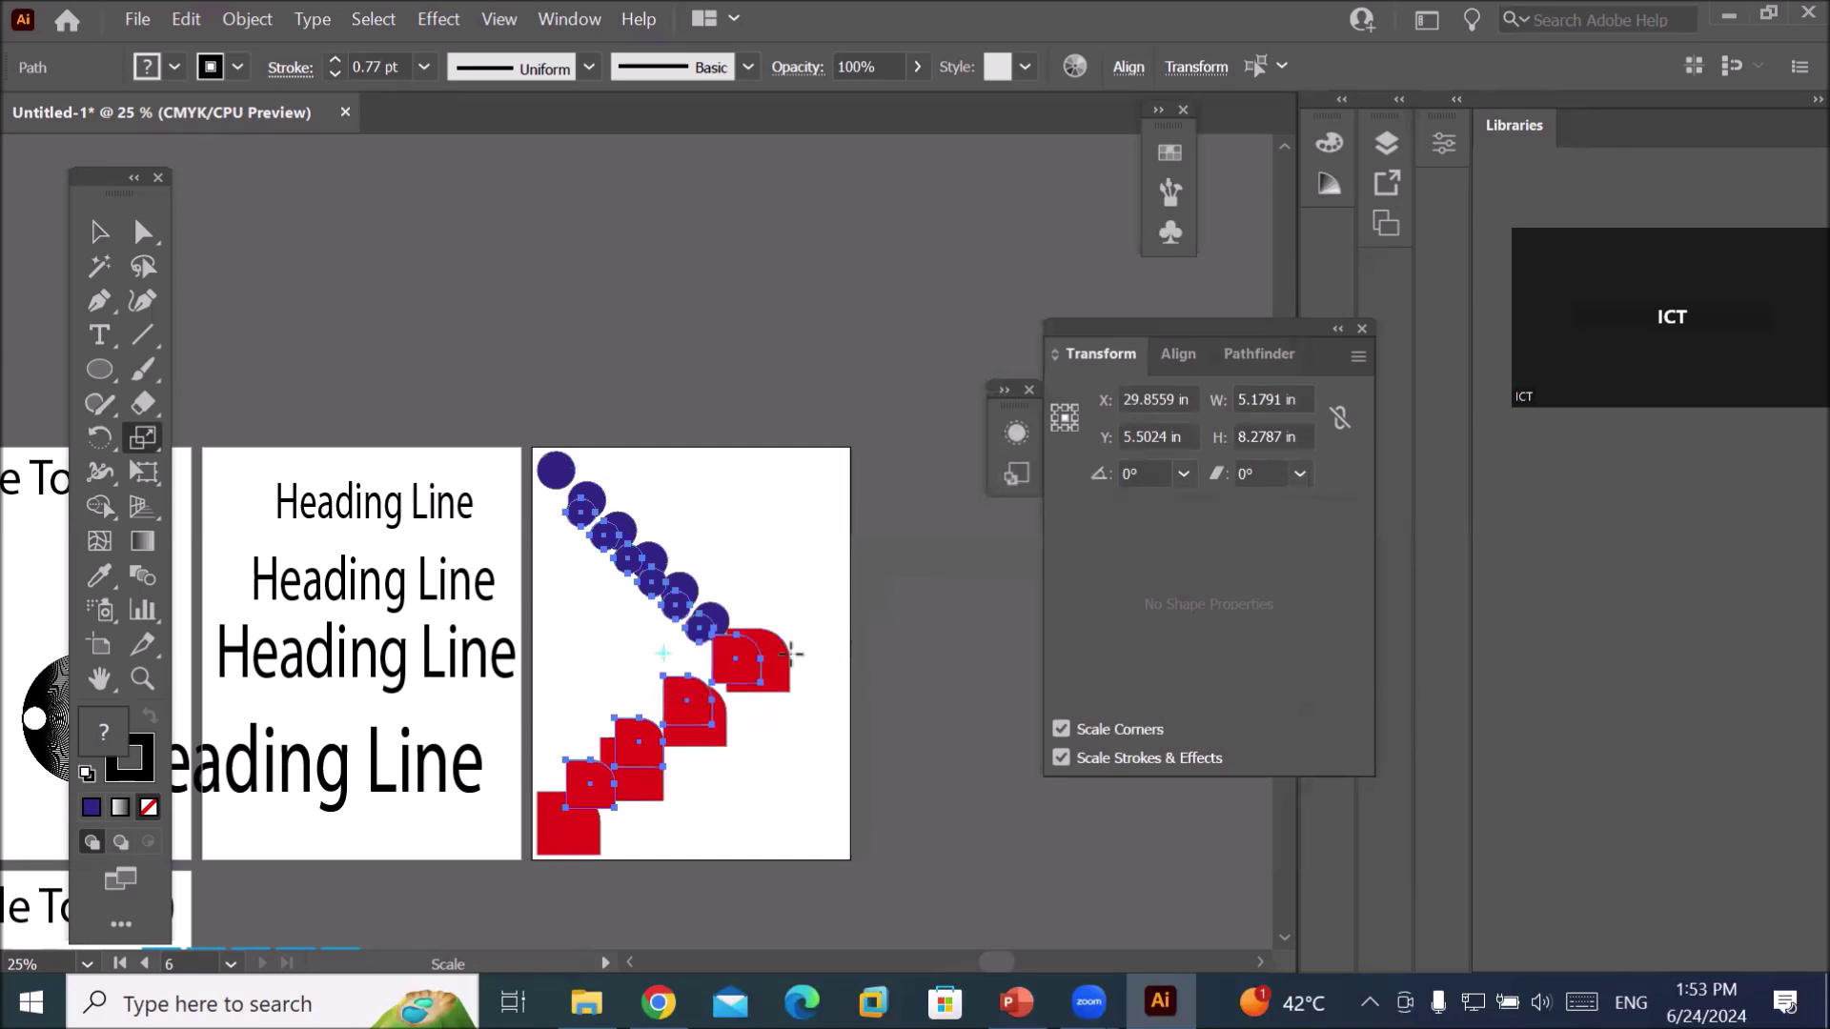
Move the 77% copies off the originals, inspect their outlines, and place them along the left side of the original shapes.
left_click(99, 232)
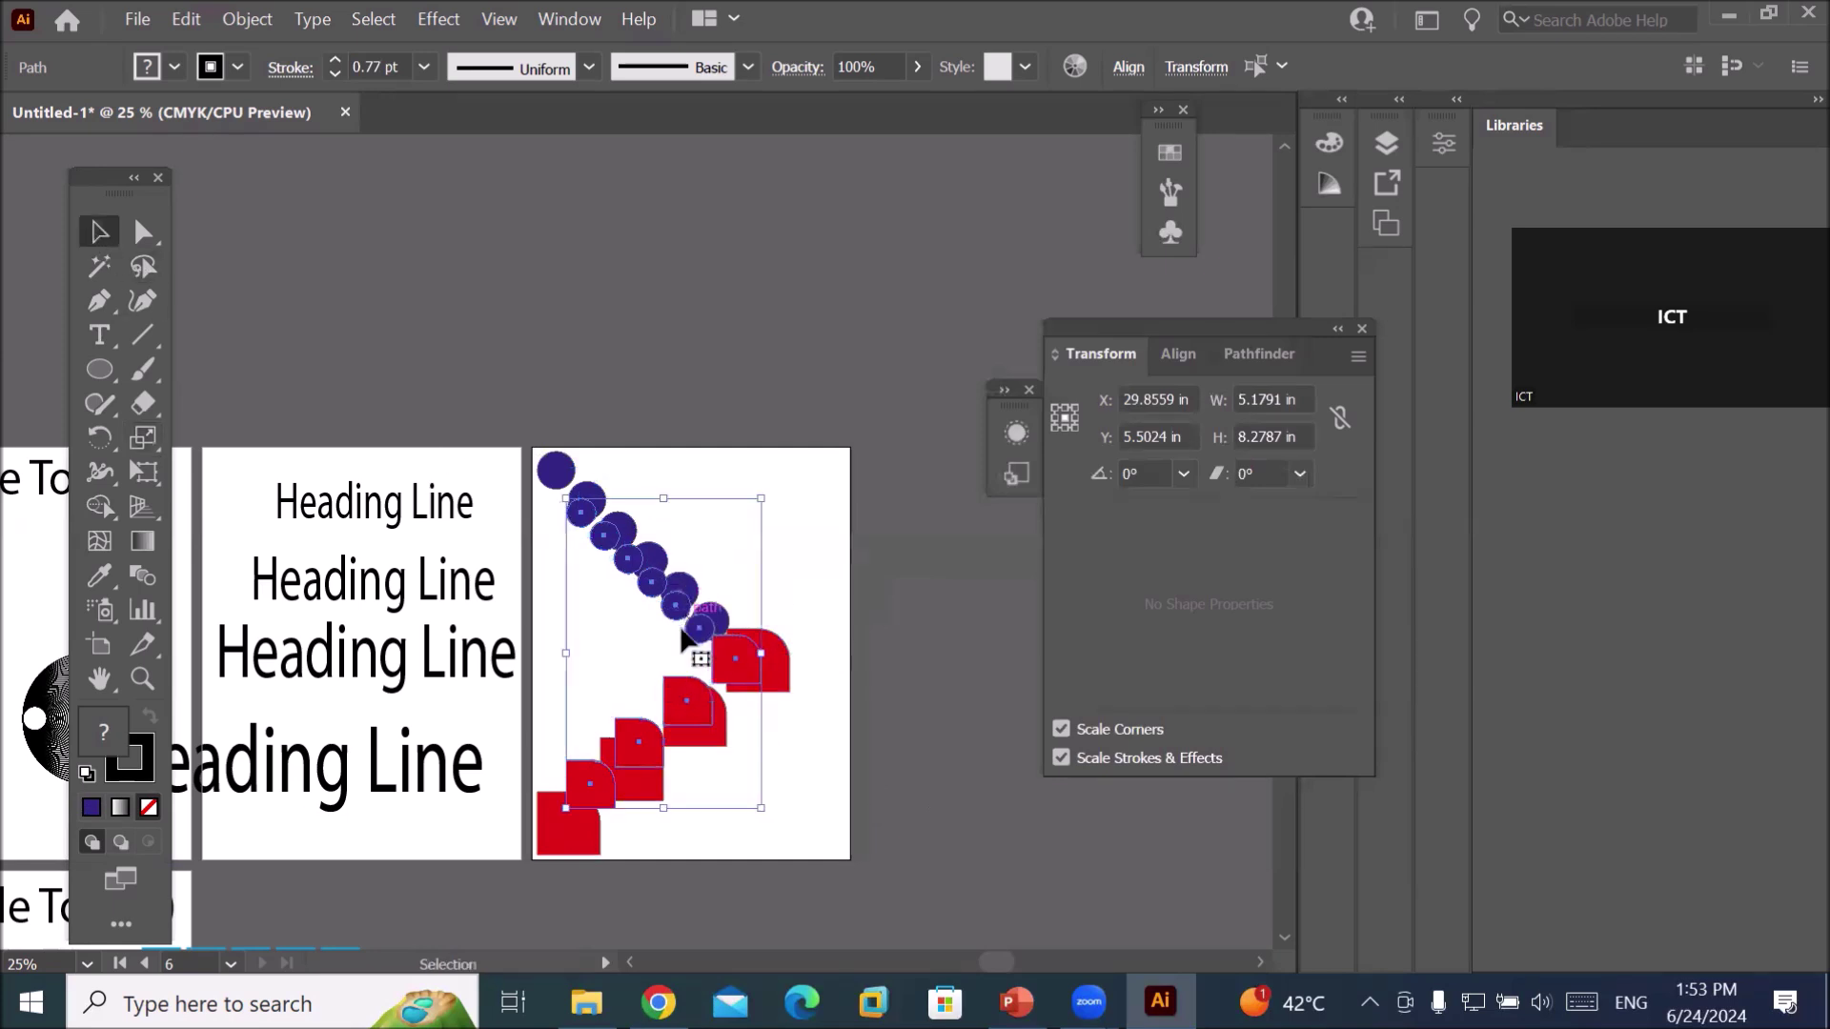
left_click_drag(735, 654, 930, 613)
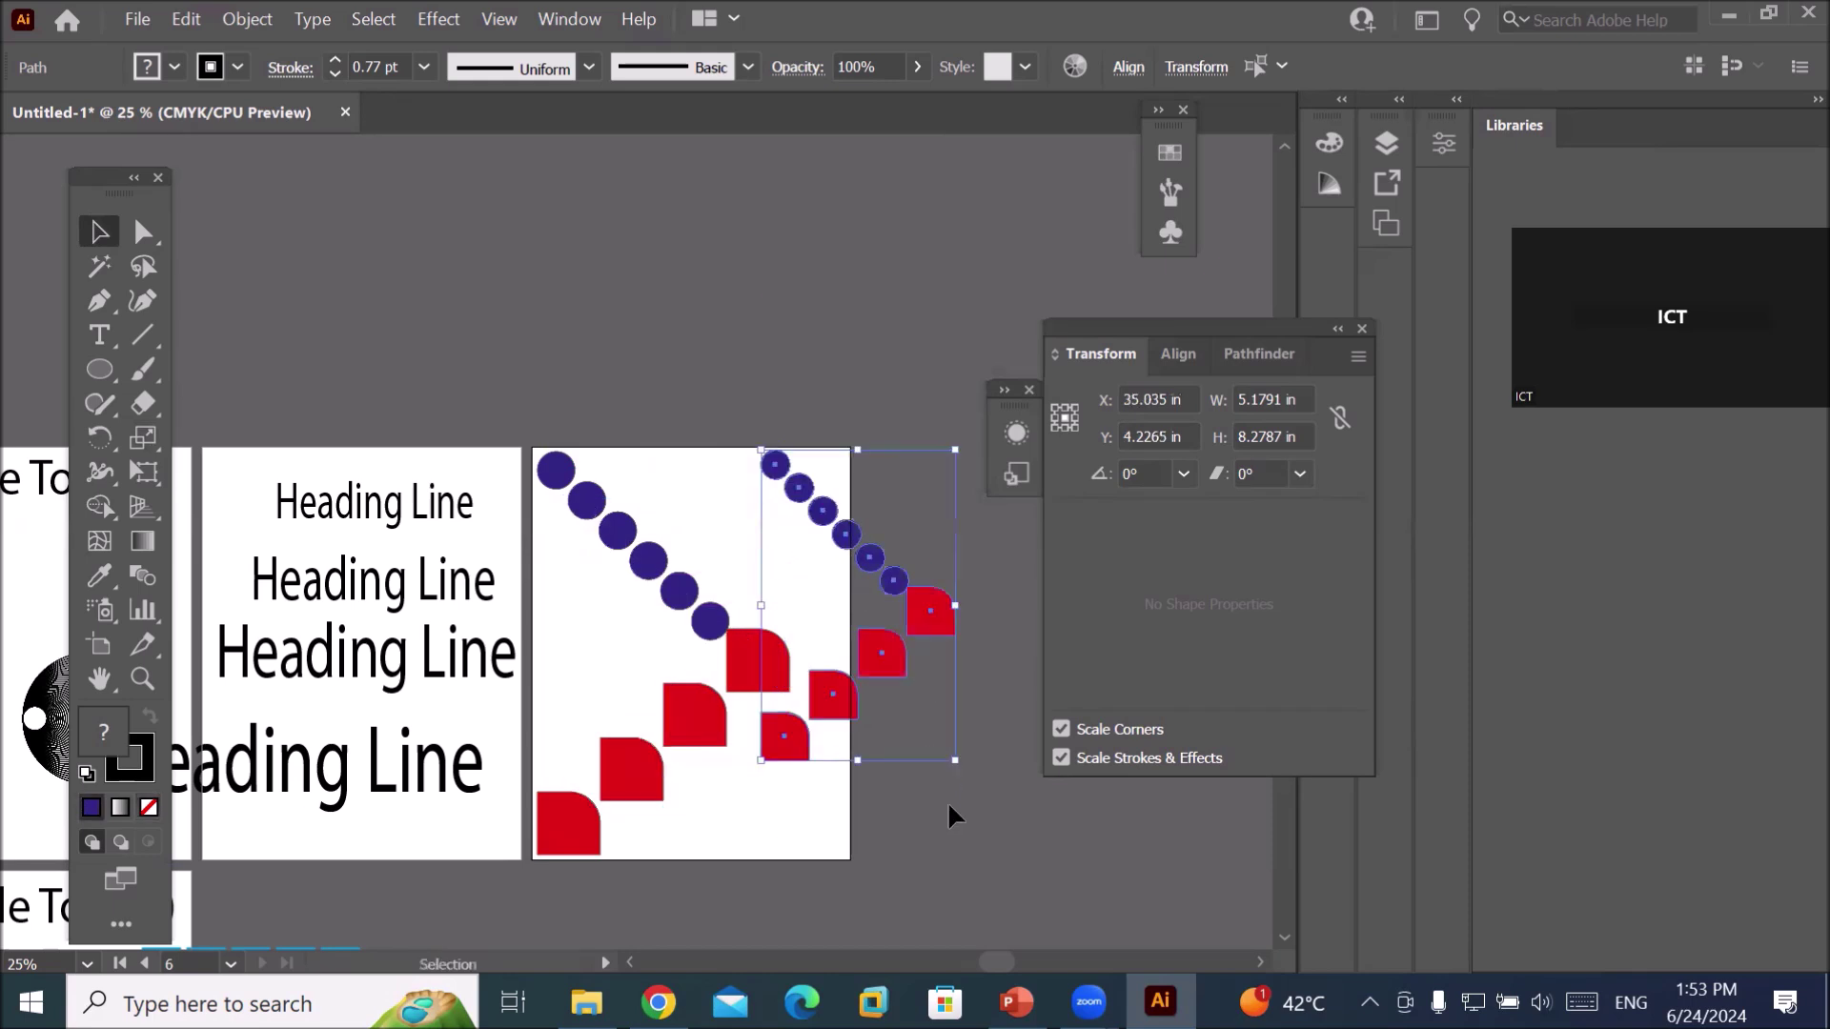
scroll(829, 658, "up", 3)
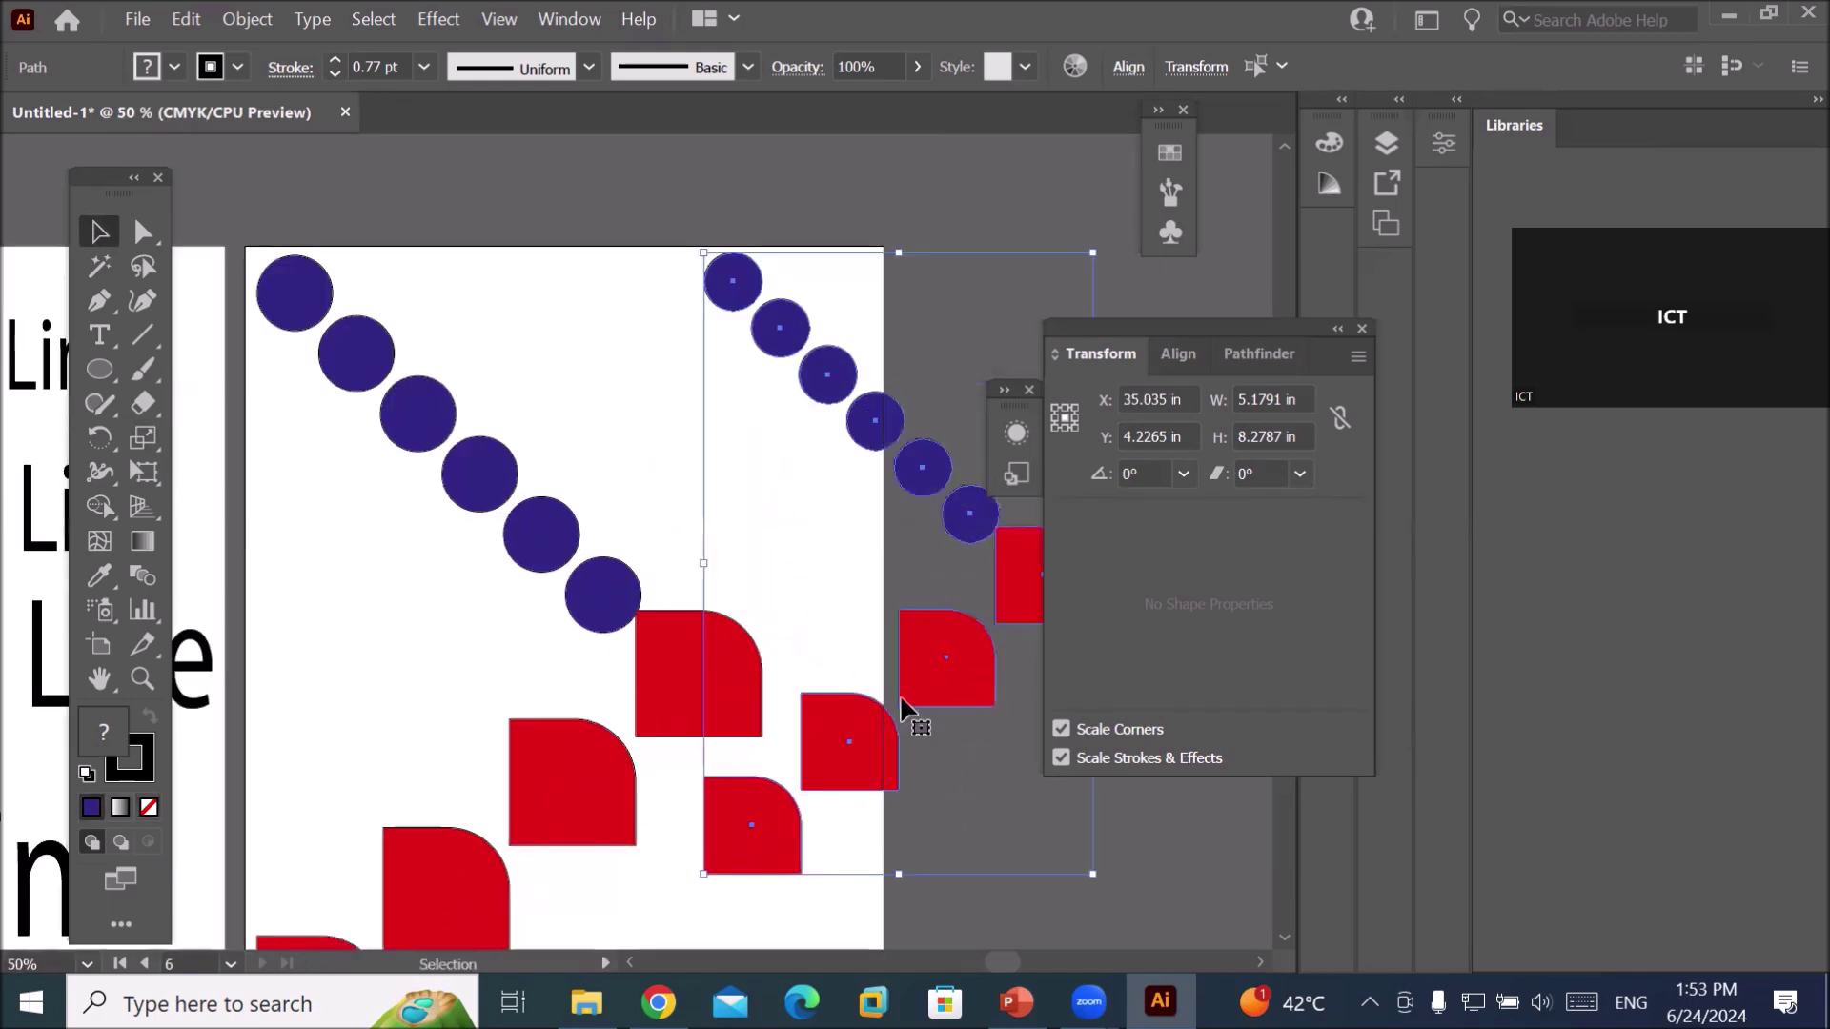
scroll(906, 709, "up", 1)
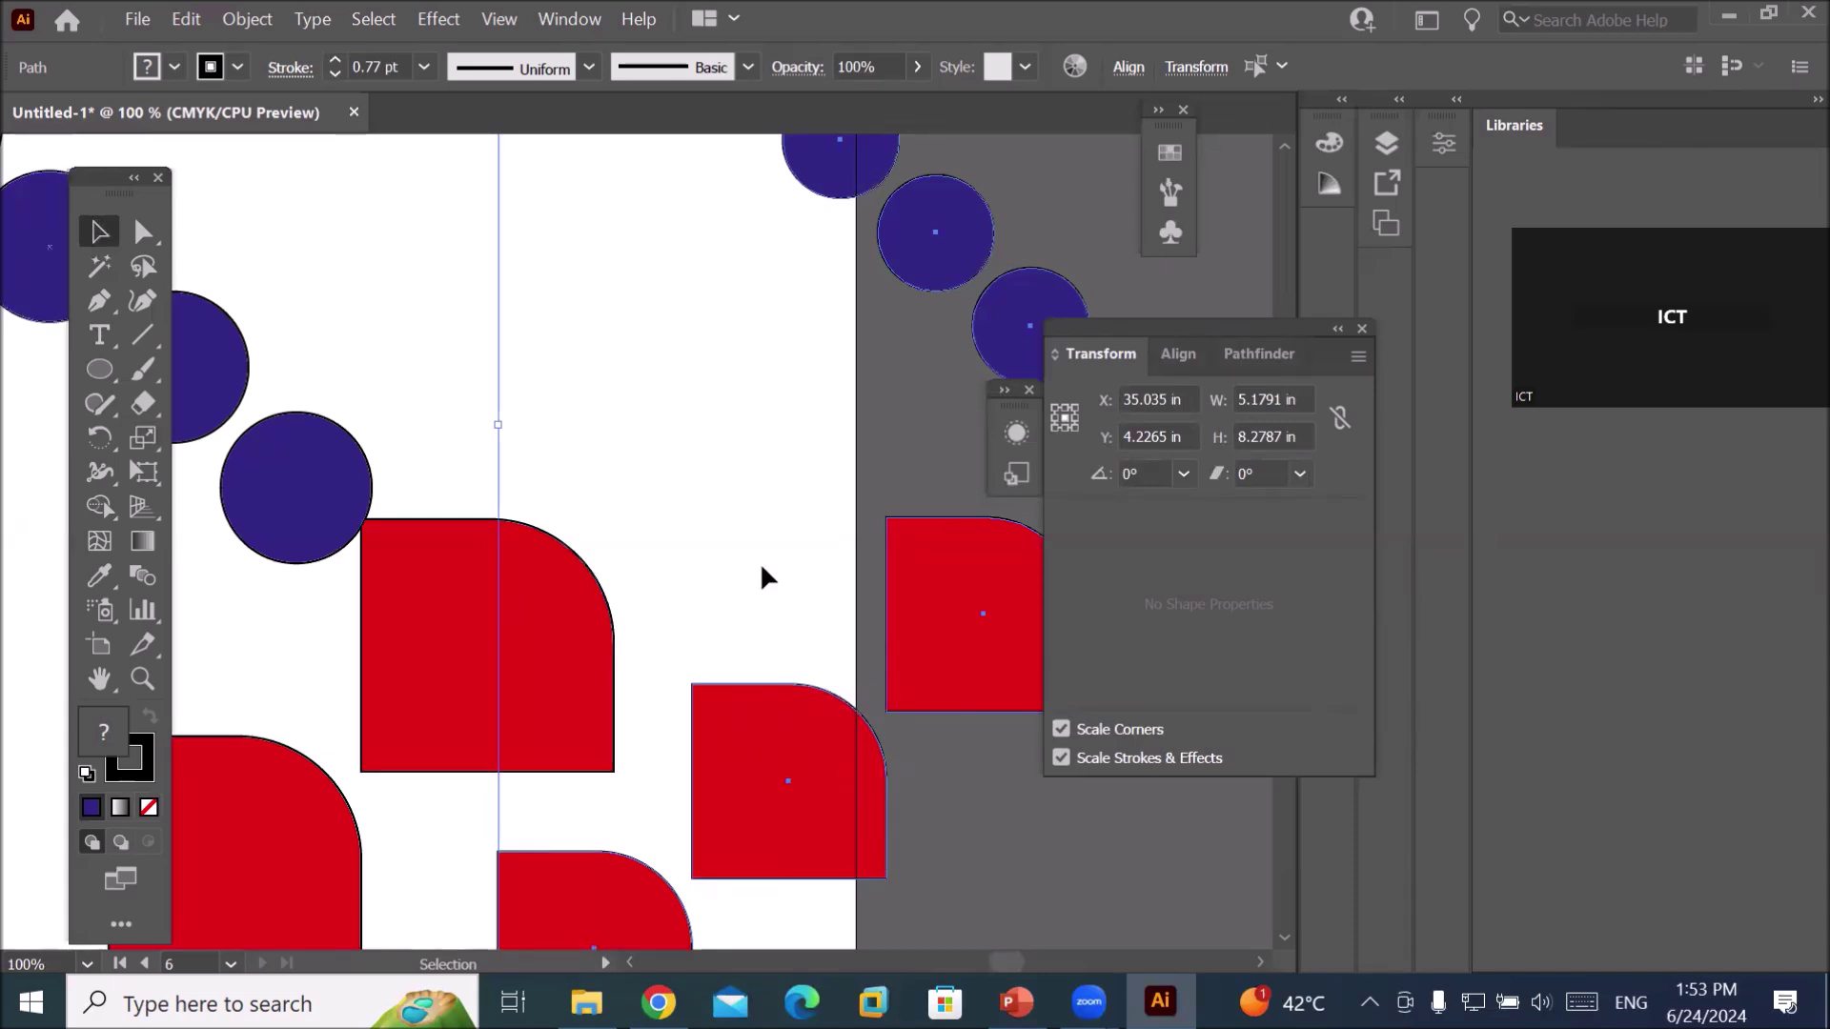
scroll(707, 563, "down", 2, "alt")
scroll(708, 566, "down", 2, "alt")
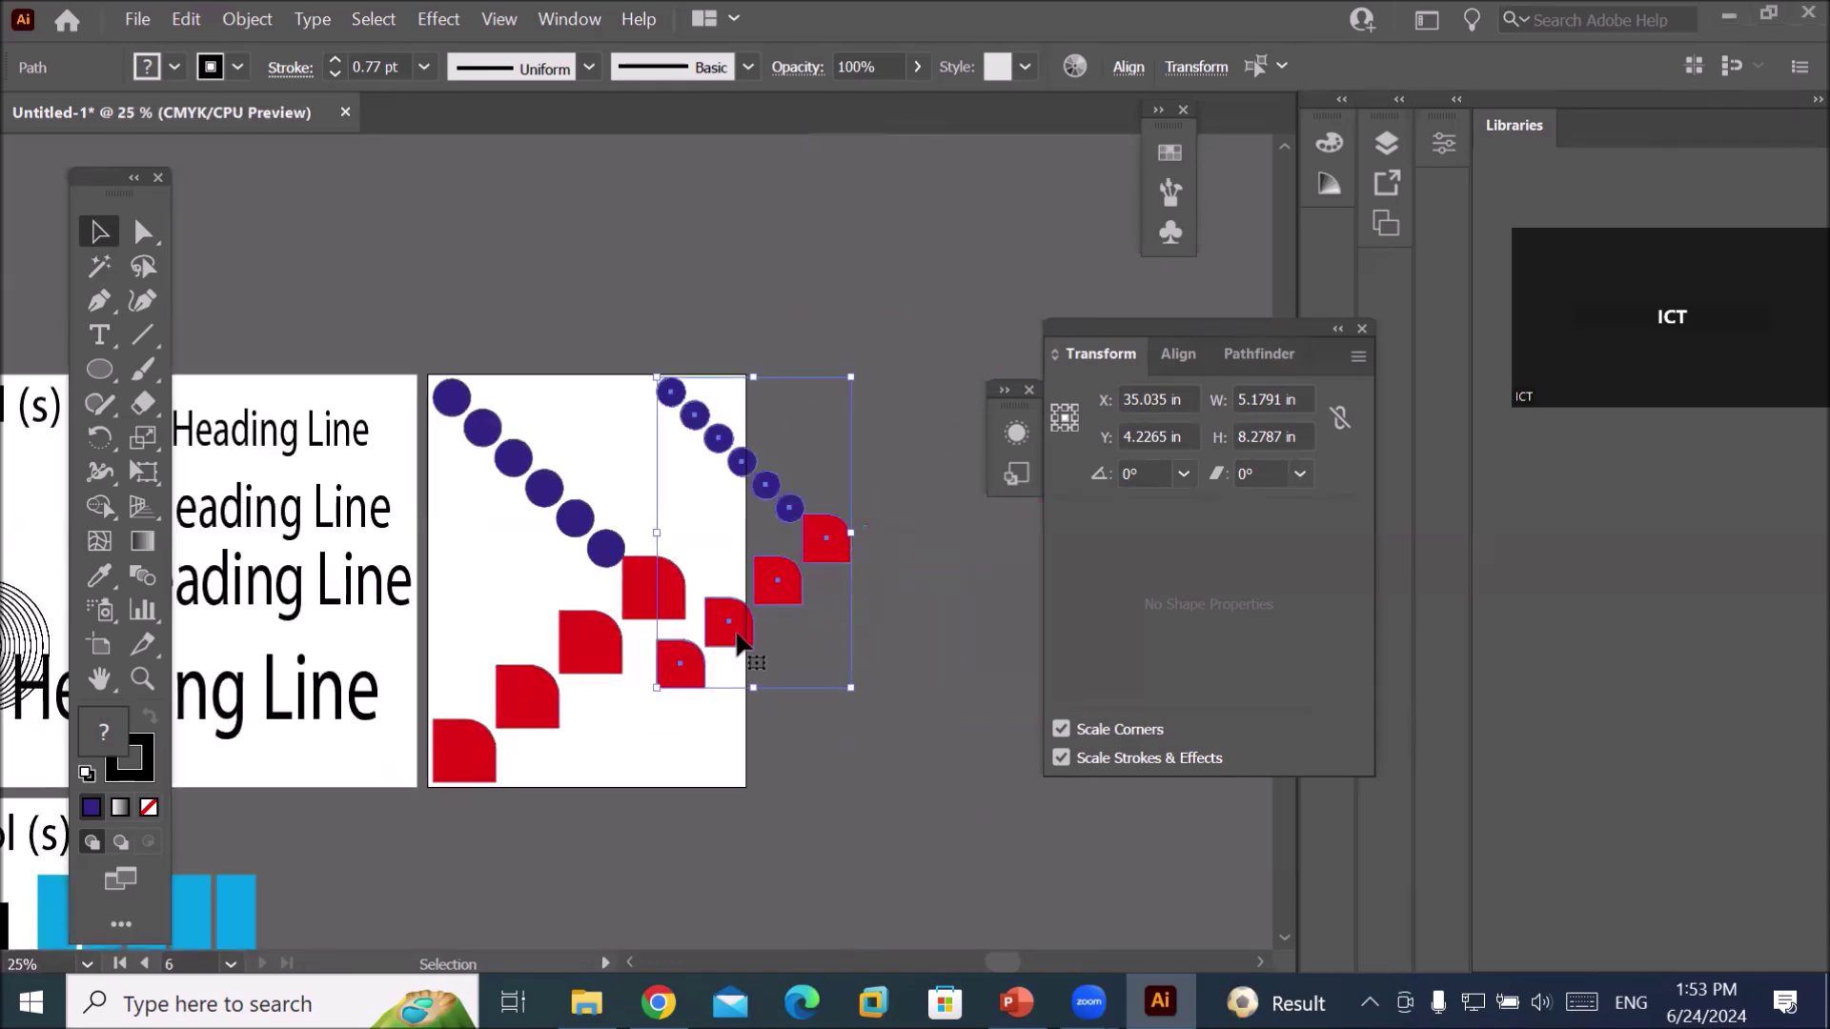
left_click_drag(740, 634, 499, 675)
left_click(684, 465)
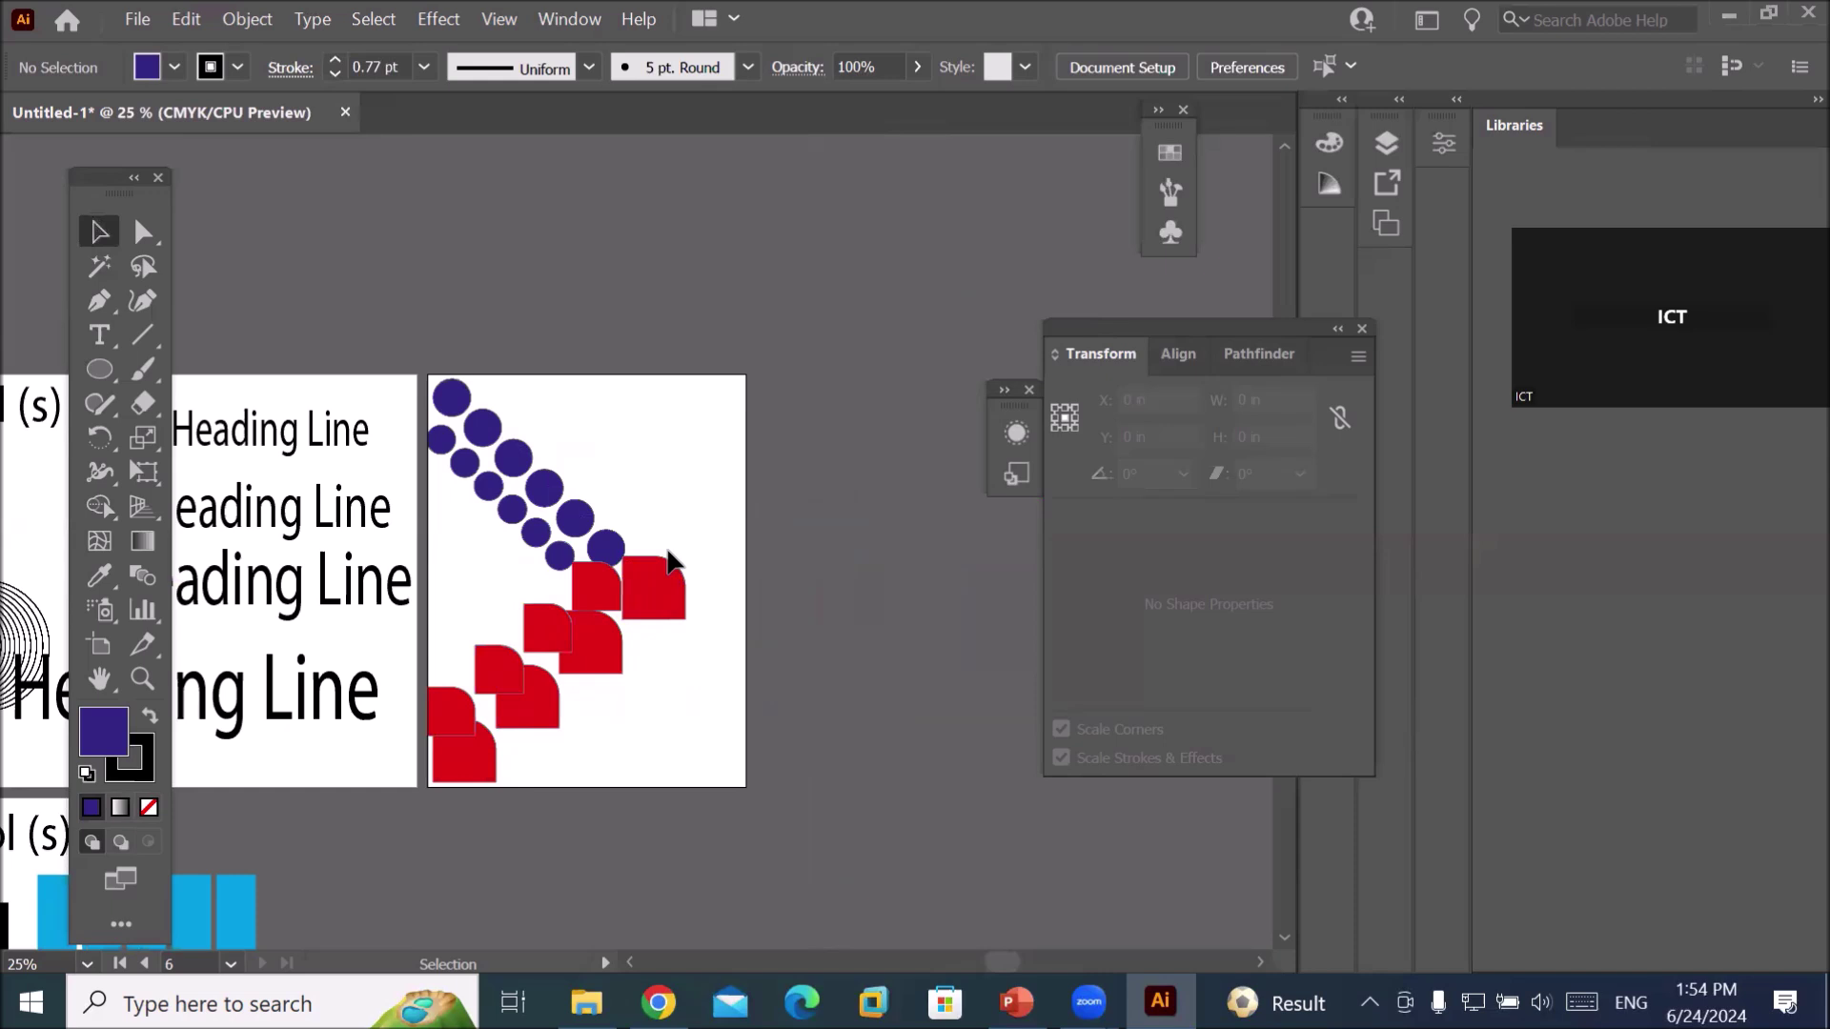
Delete all artwork from every artboard.
scroll(626, 517, "down", 1)
scroll(626, 517, "down", 1)
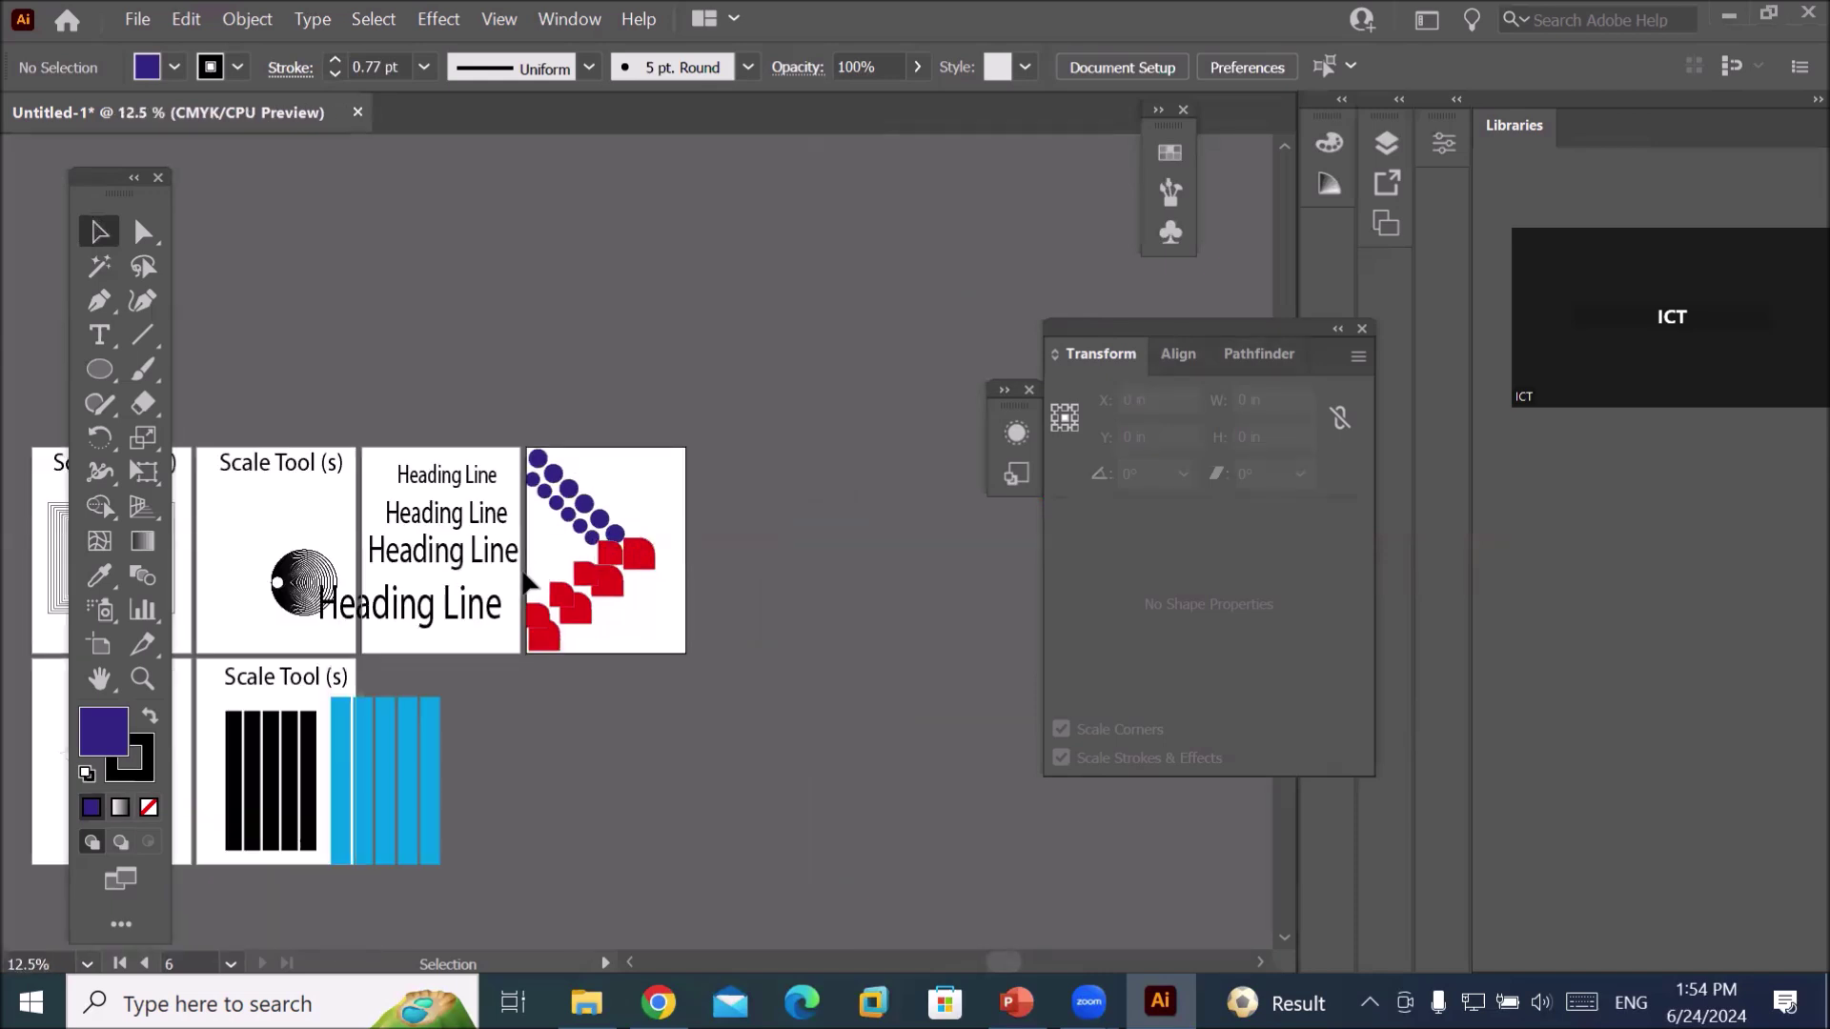
scroll(527, 583, "down", 1)
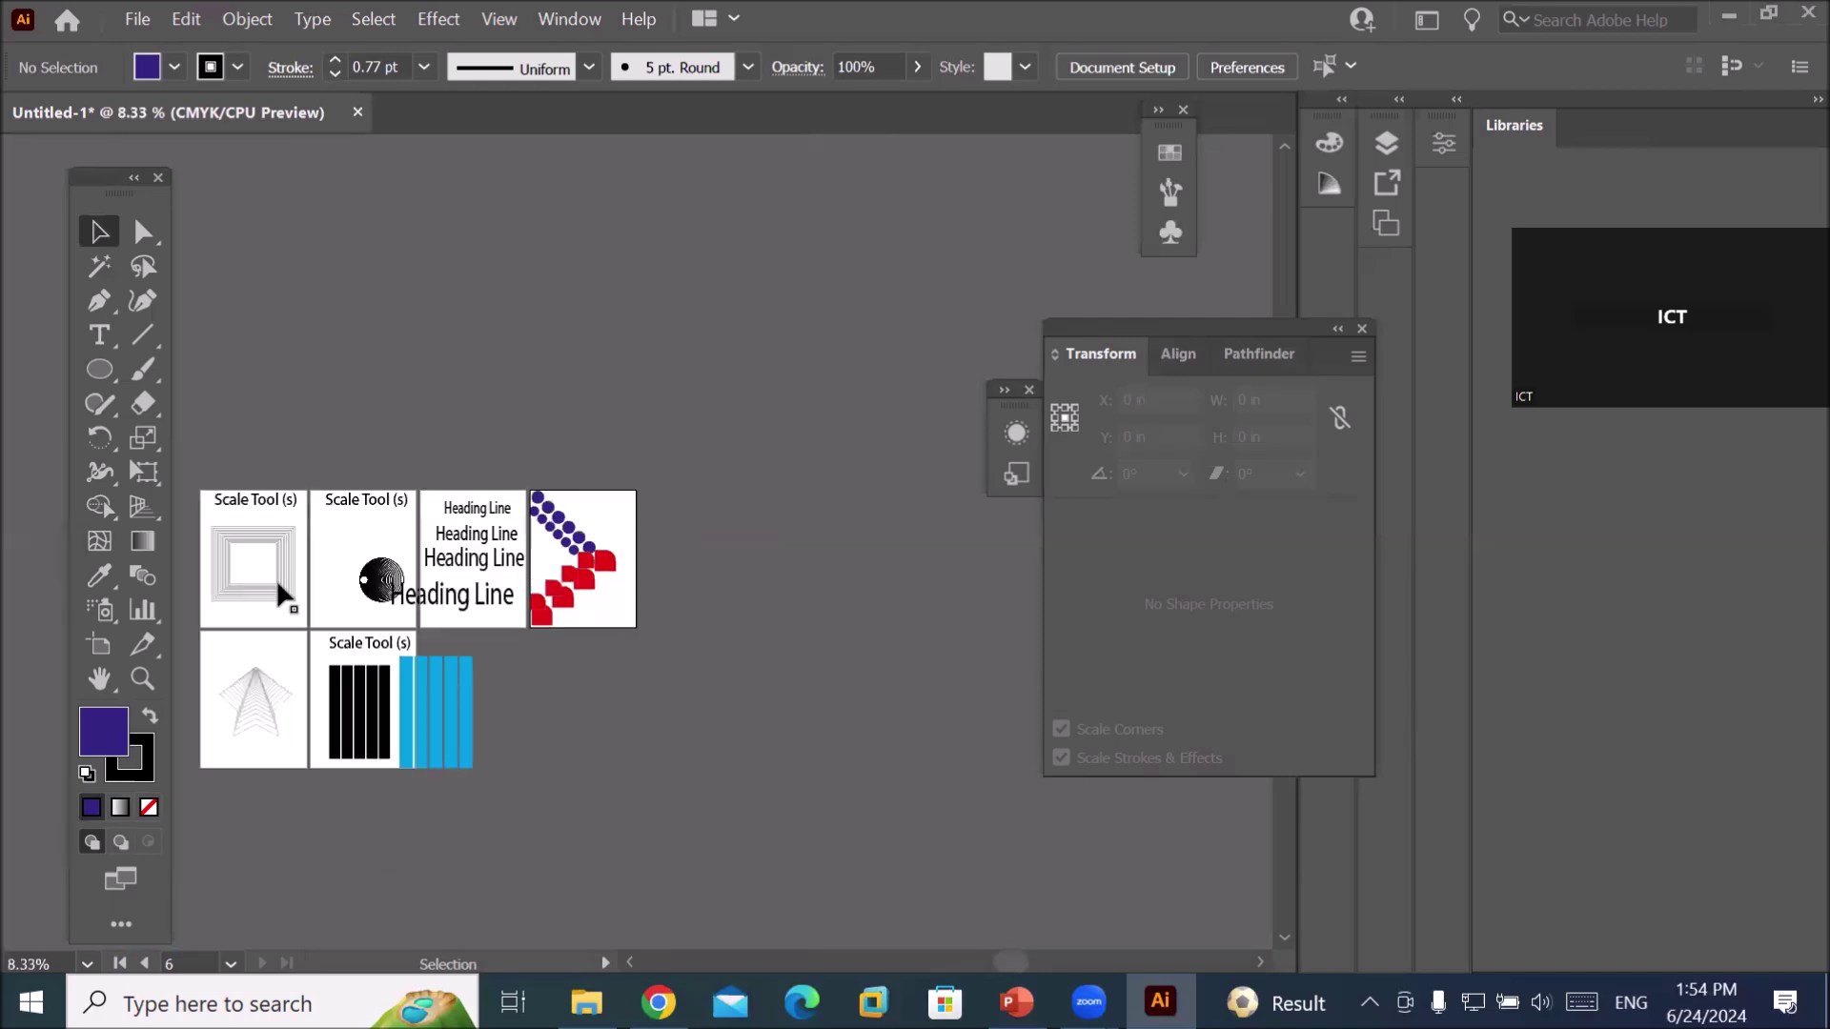
scroll(234, 583, "up", 1)
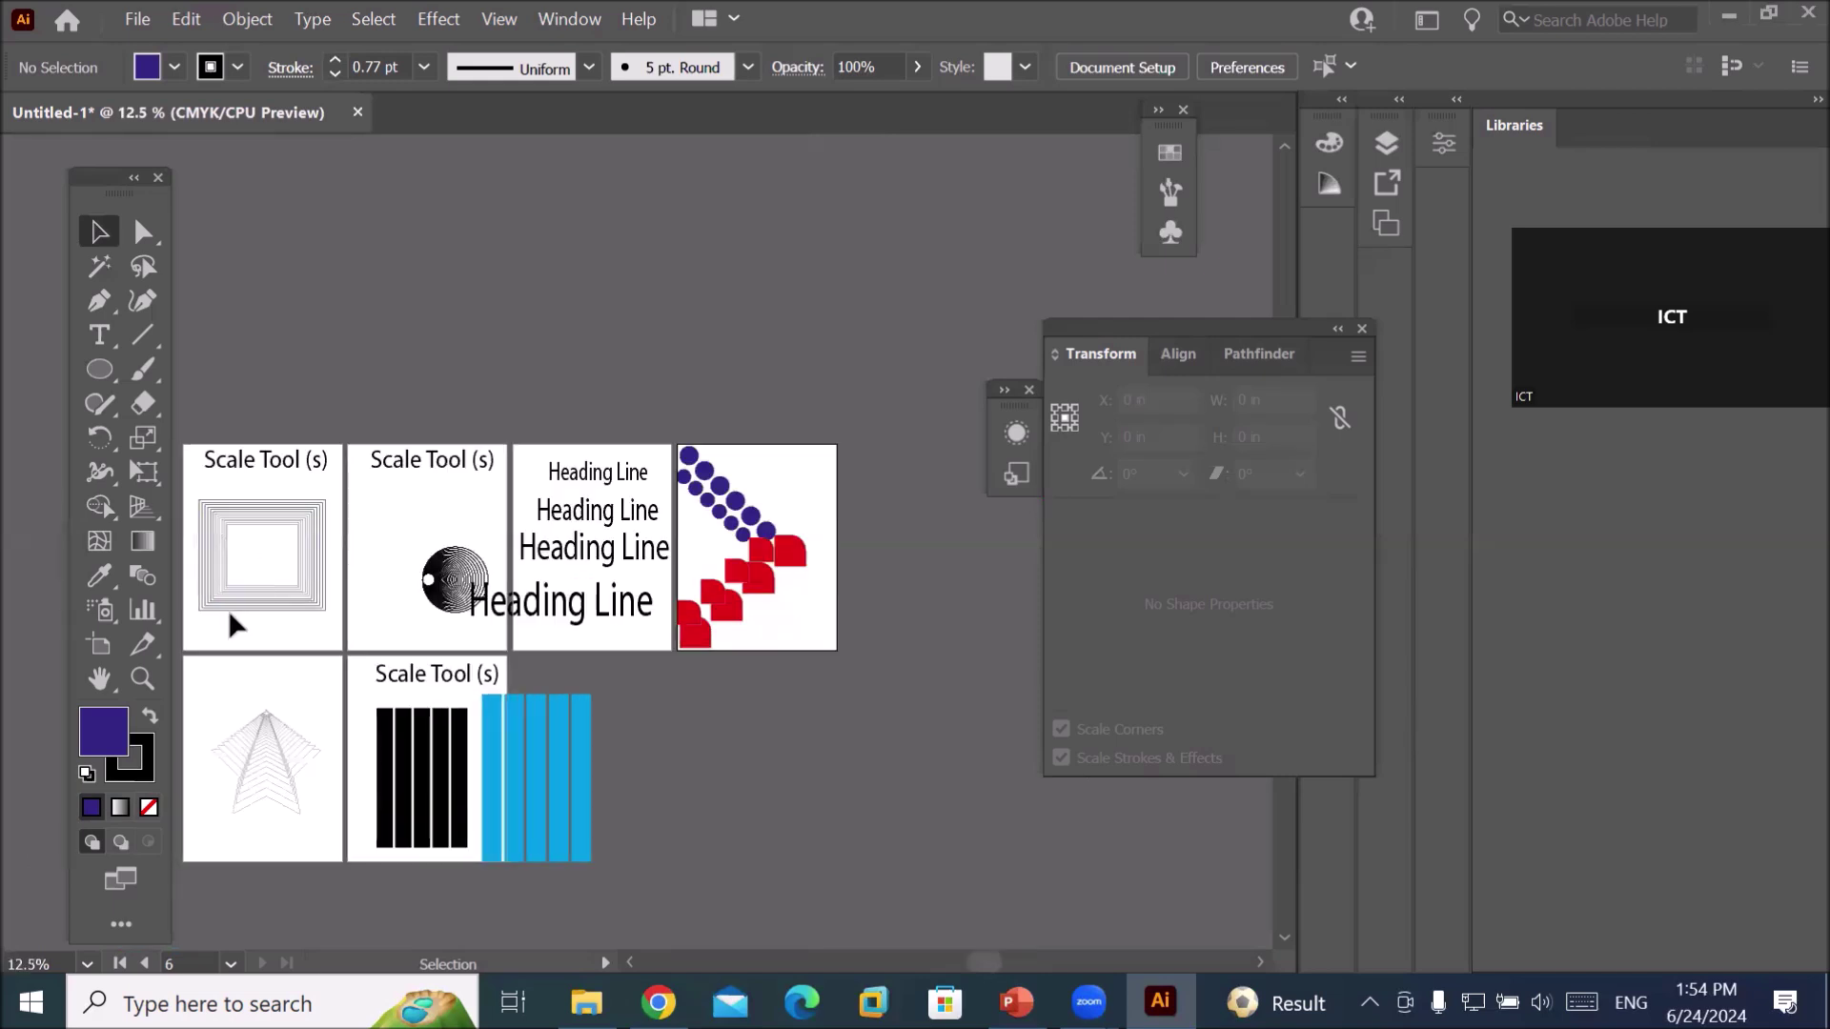
left_click(145, 437)
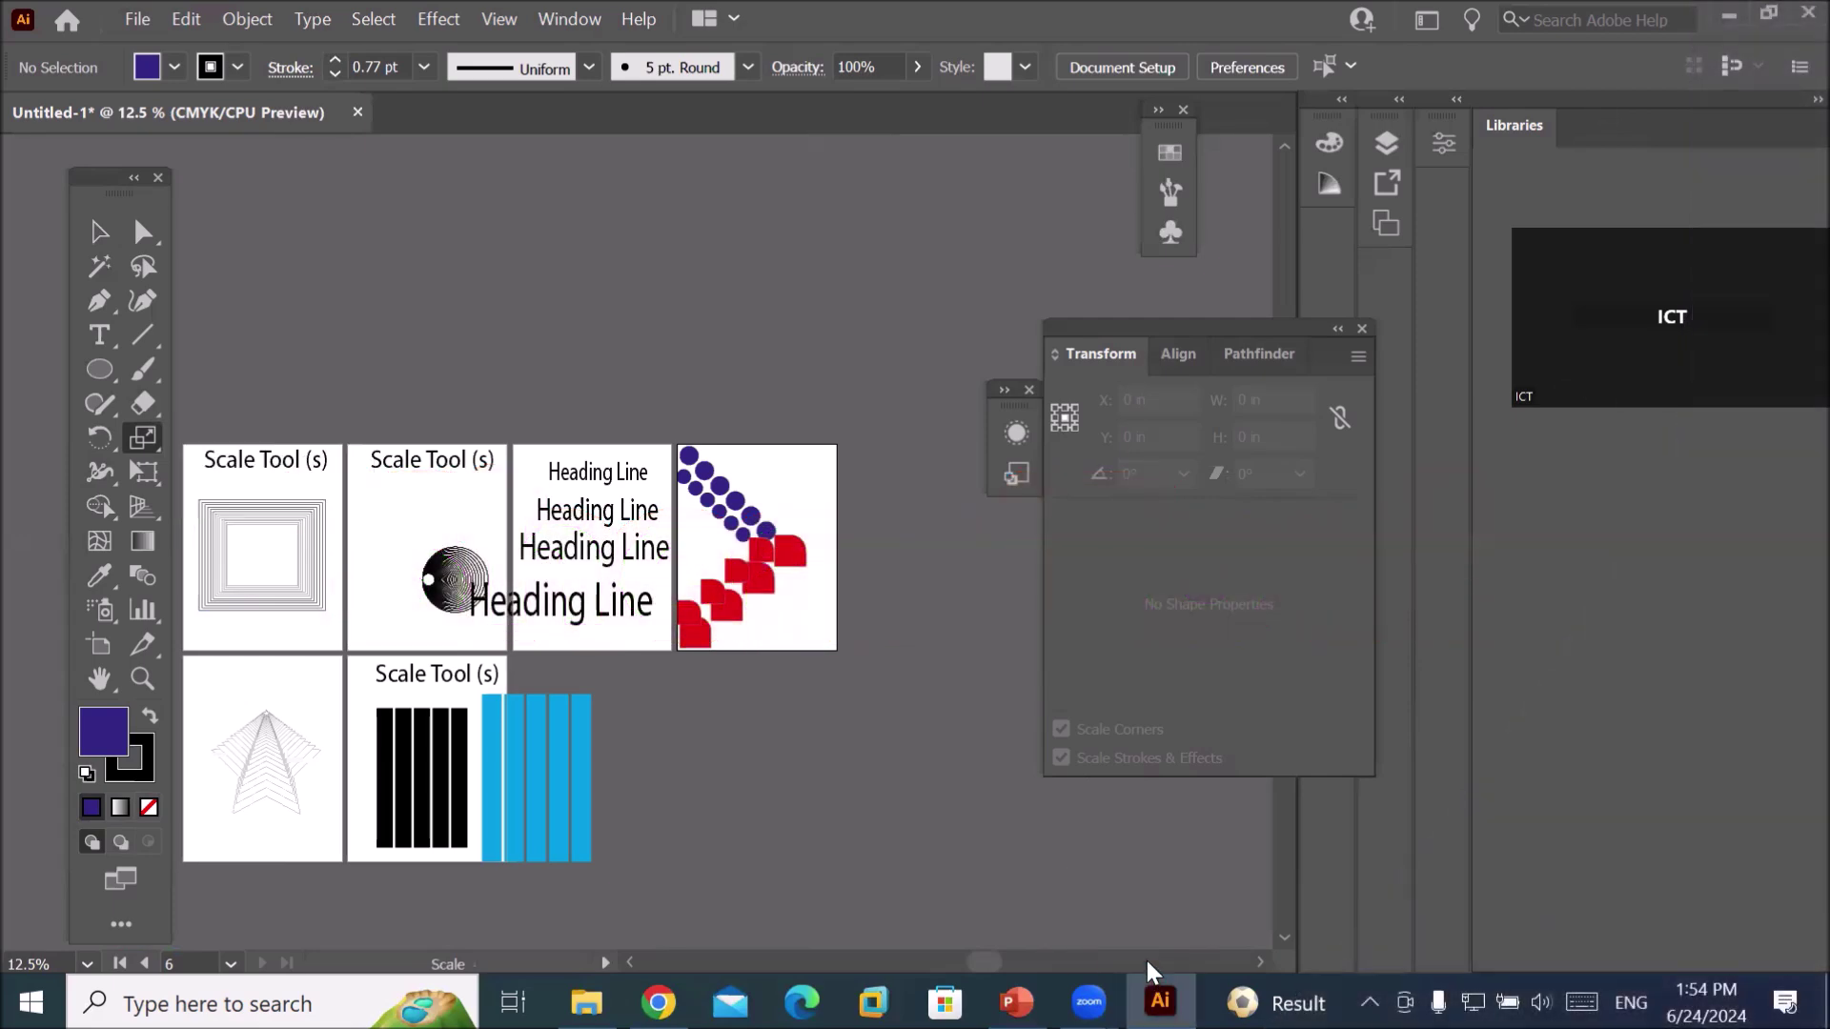
key("ctrl+a")
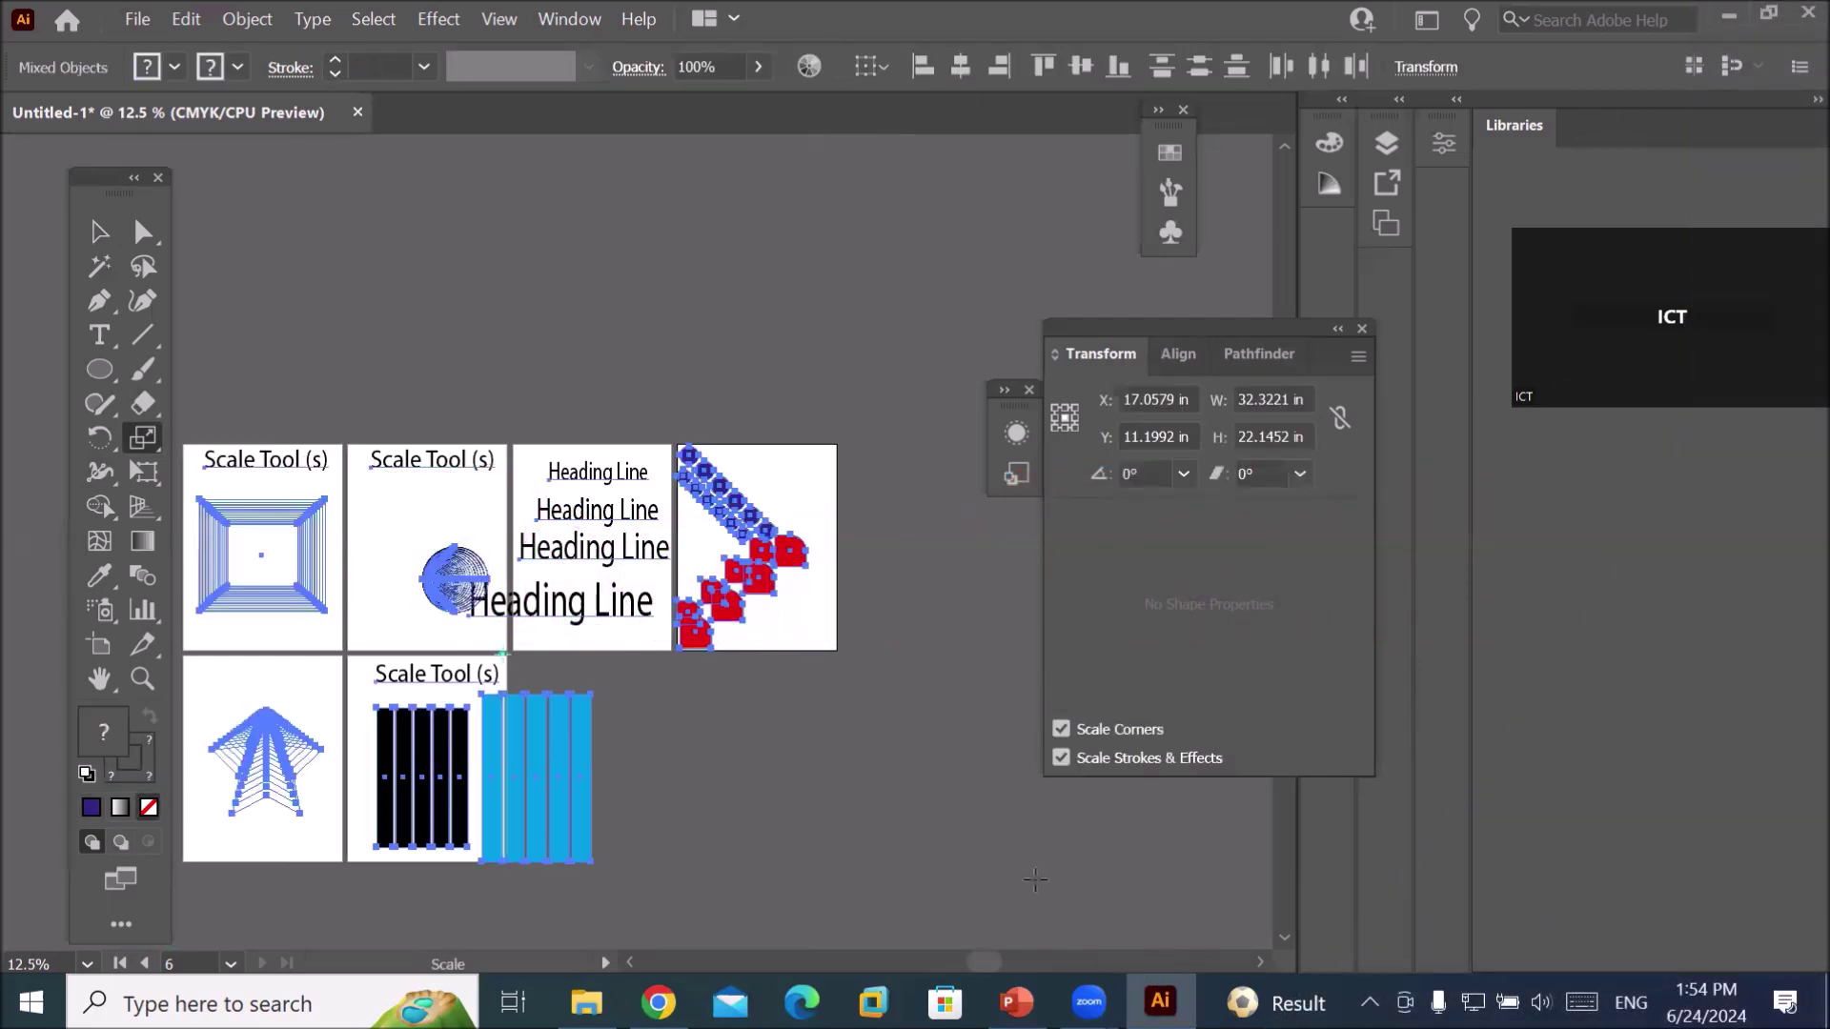
key("Delete")
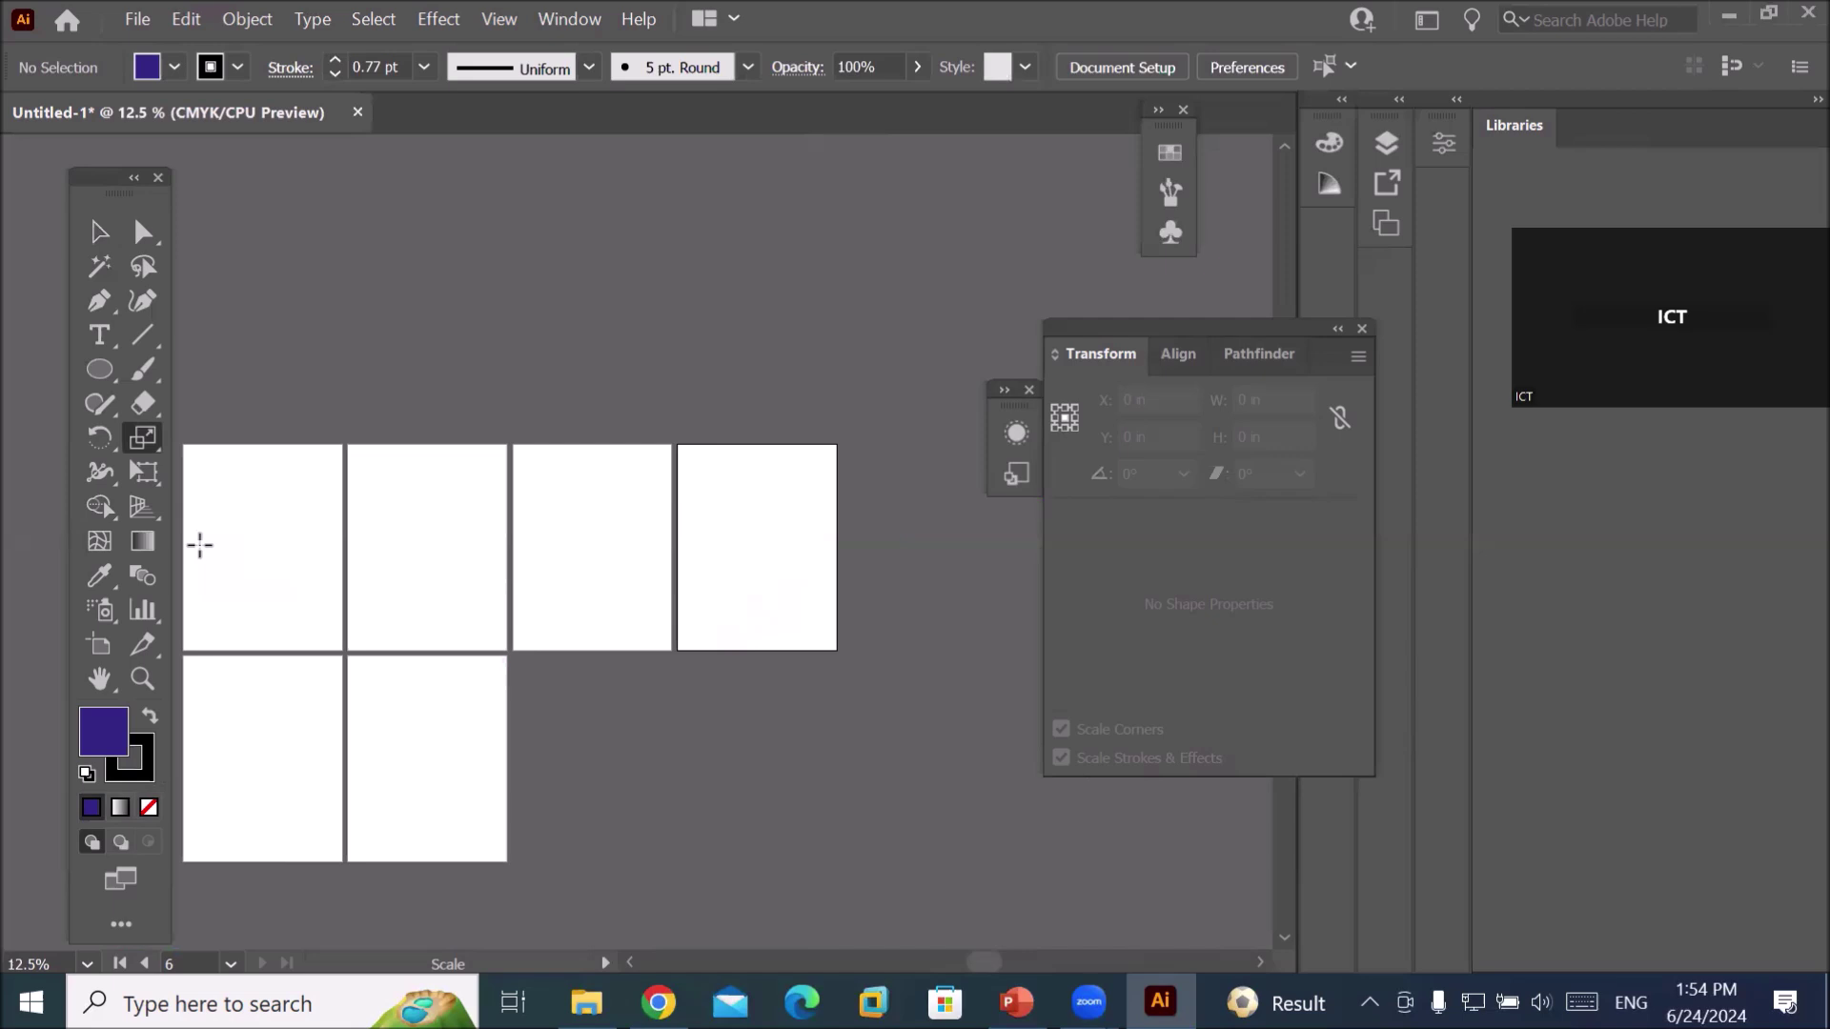
Make the first artboard active and fit it in the window.
left_click(98, 235)
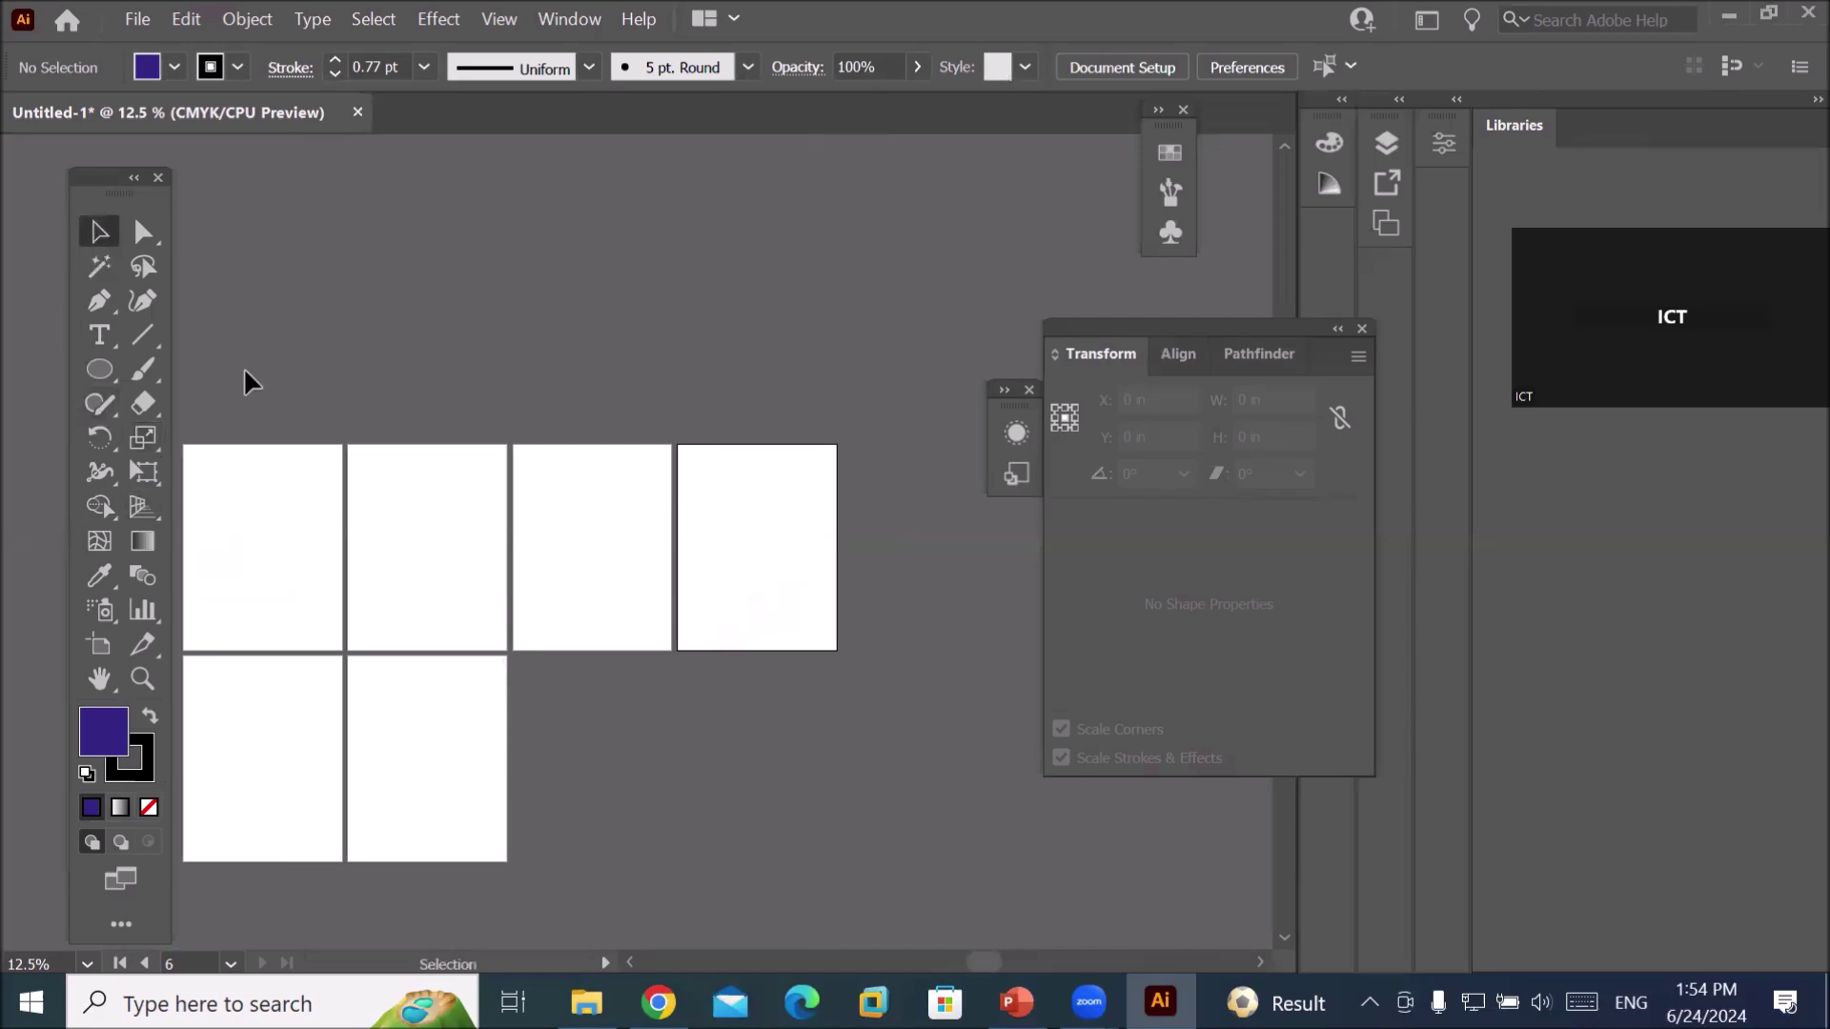
left_click(264, 499)
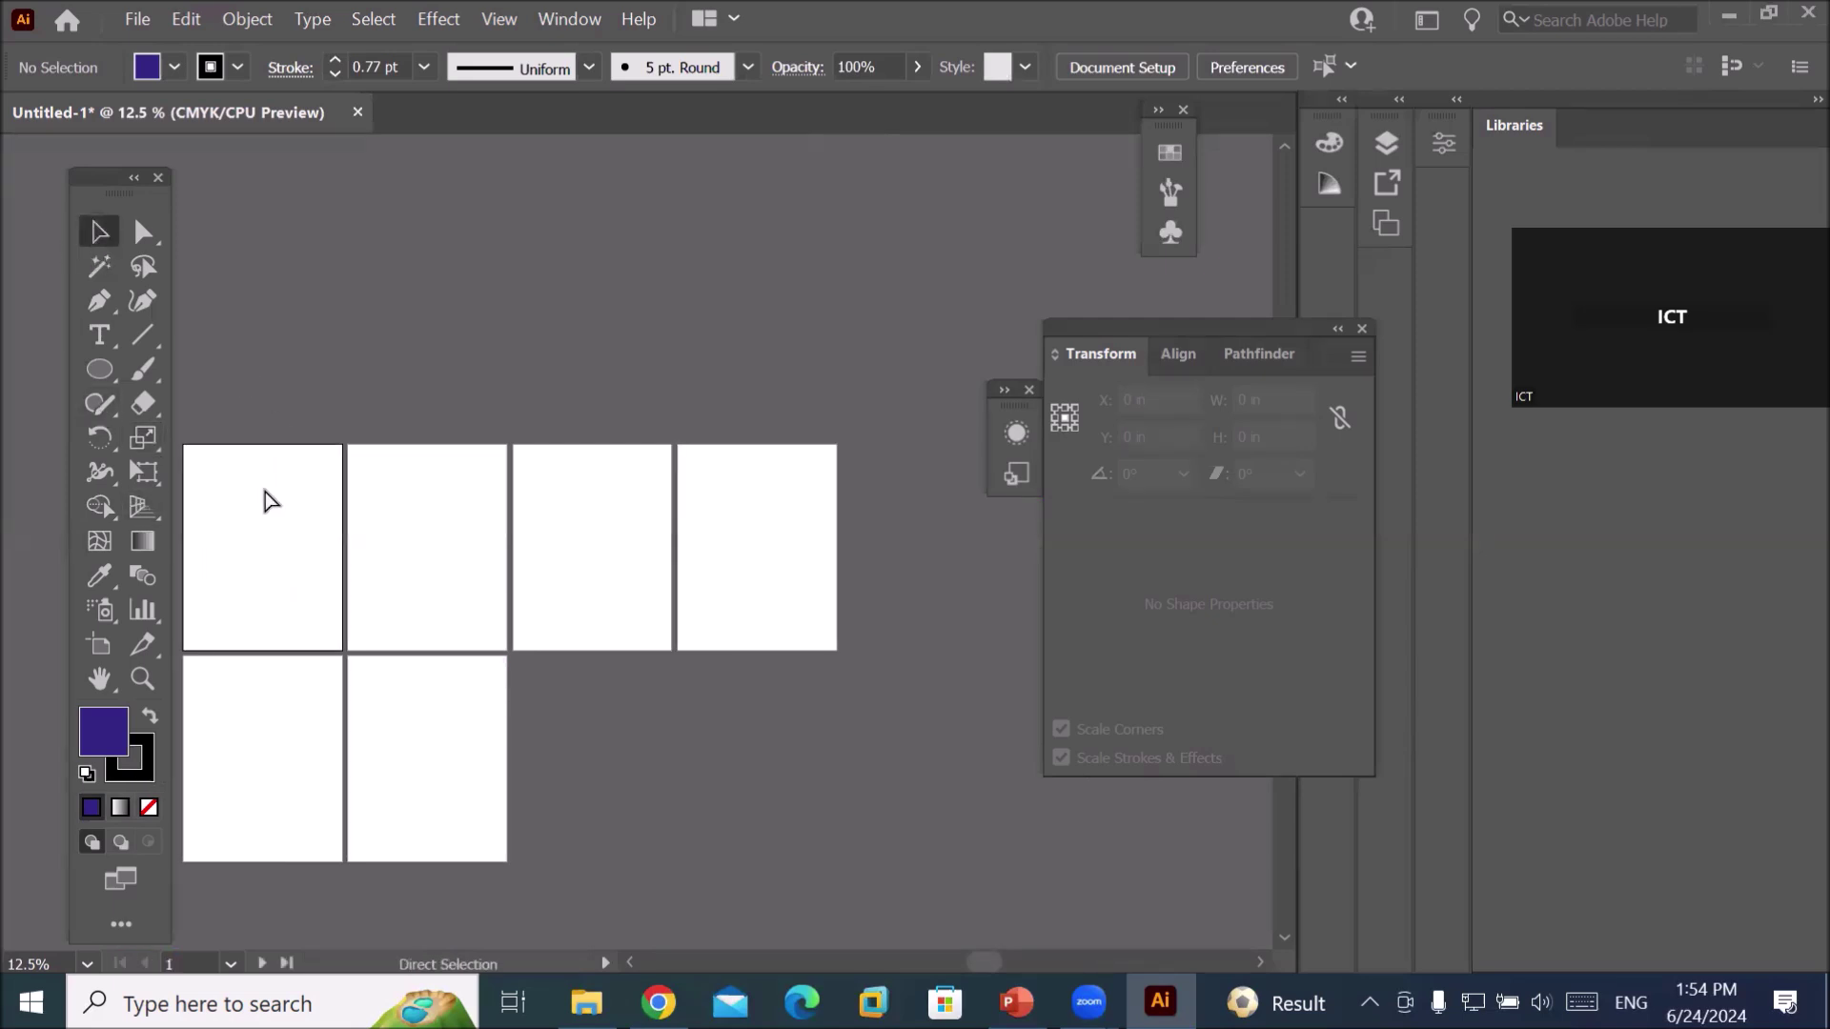
key("ctrl+0")
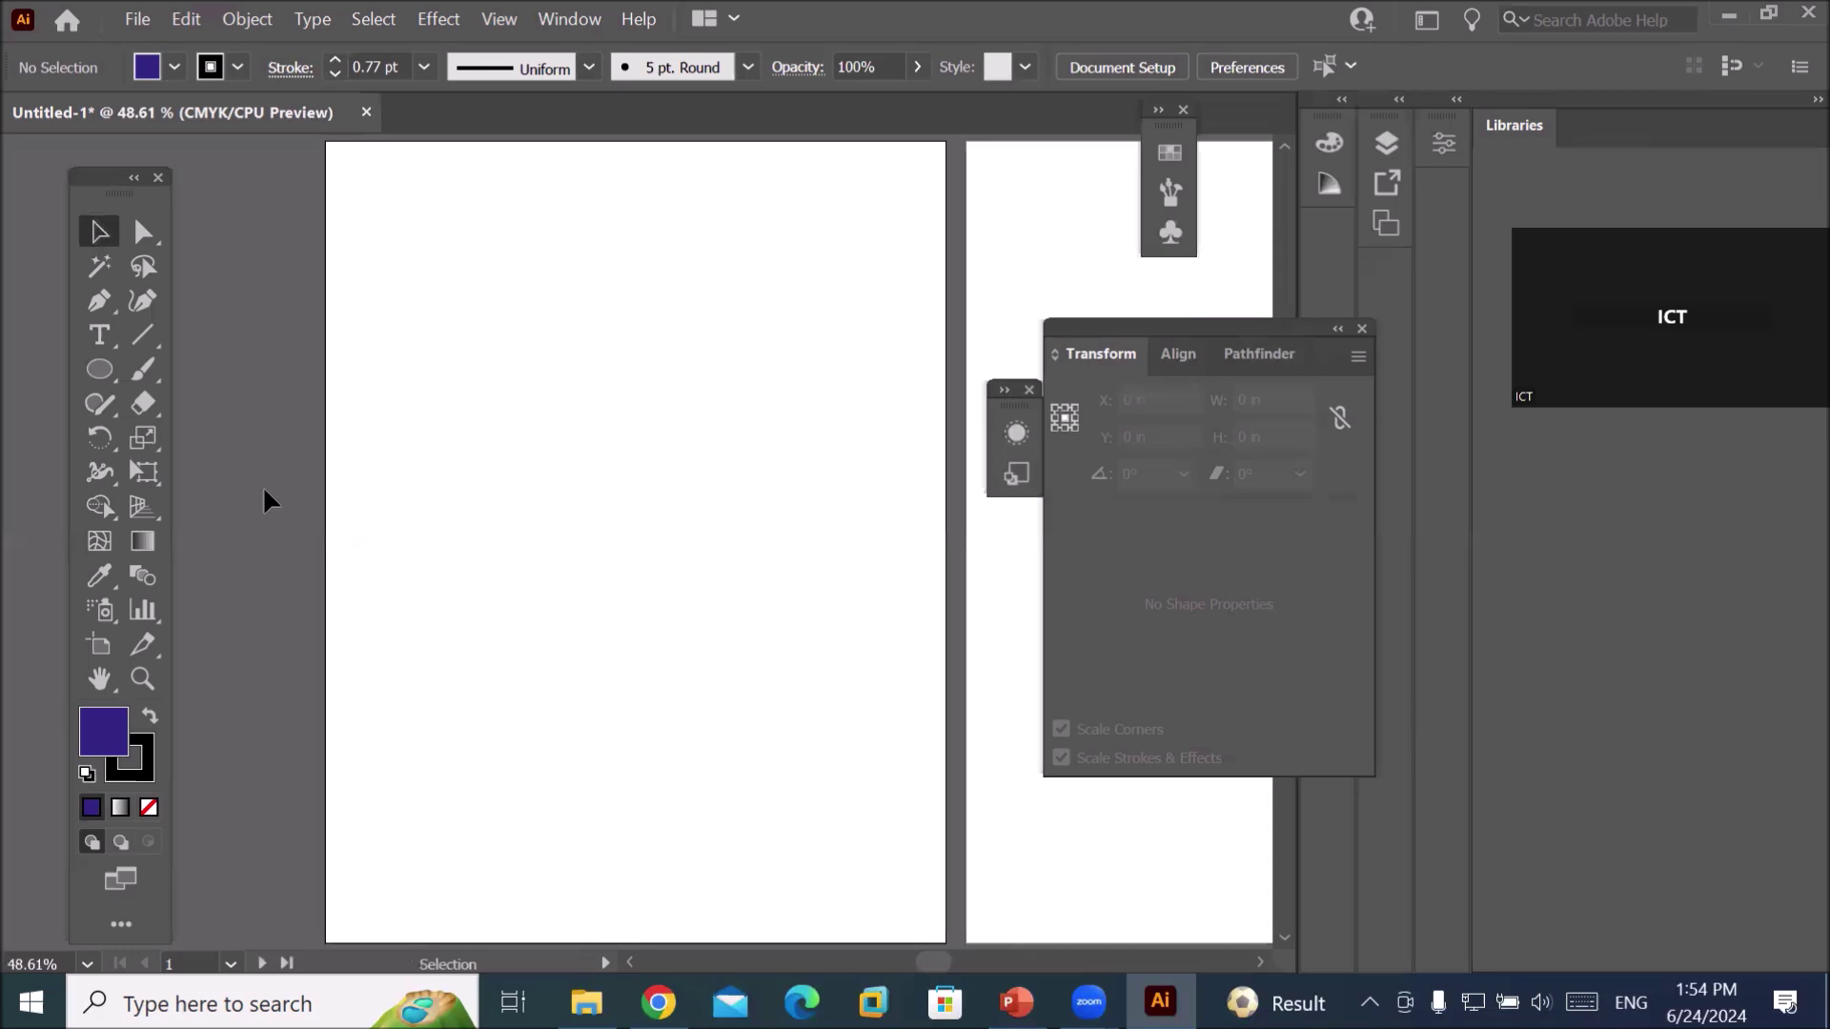
Draw a circle about 2.55 in across near the middle of the first artboard.
left_click(266, 20)
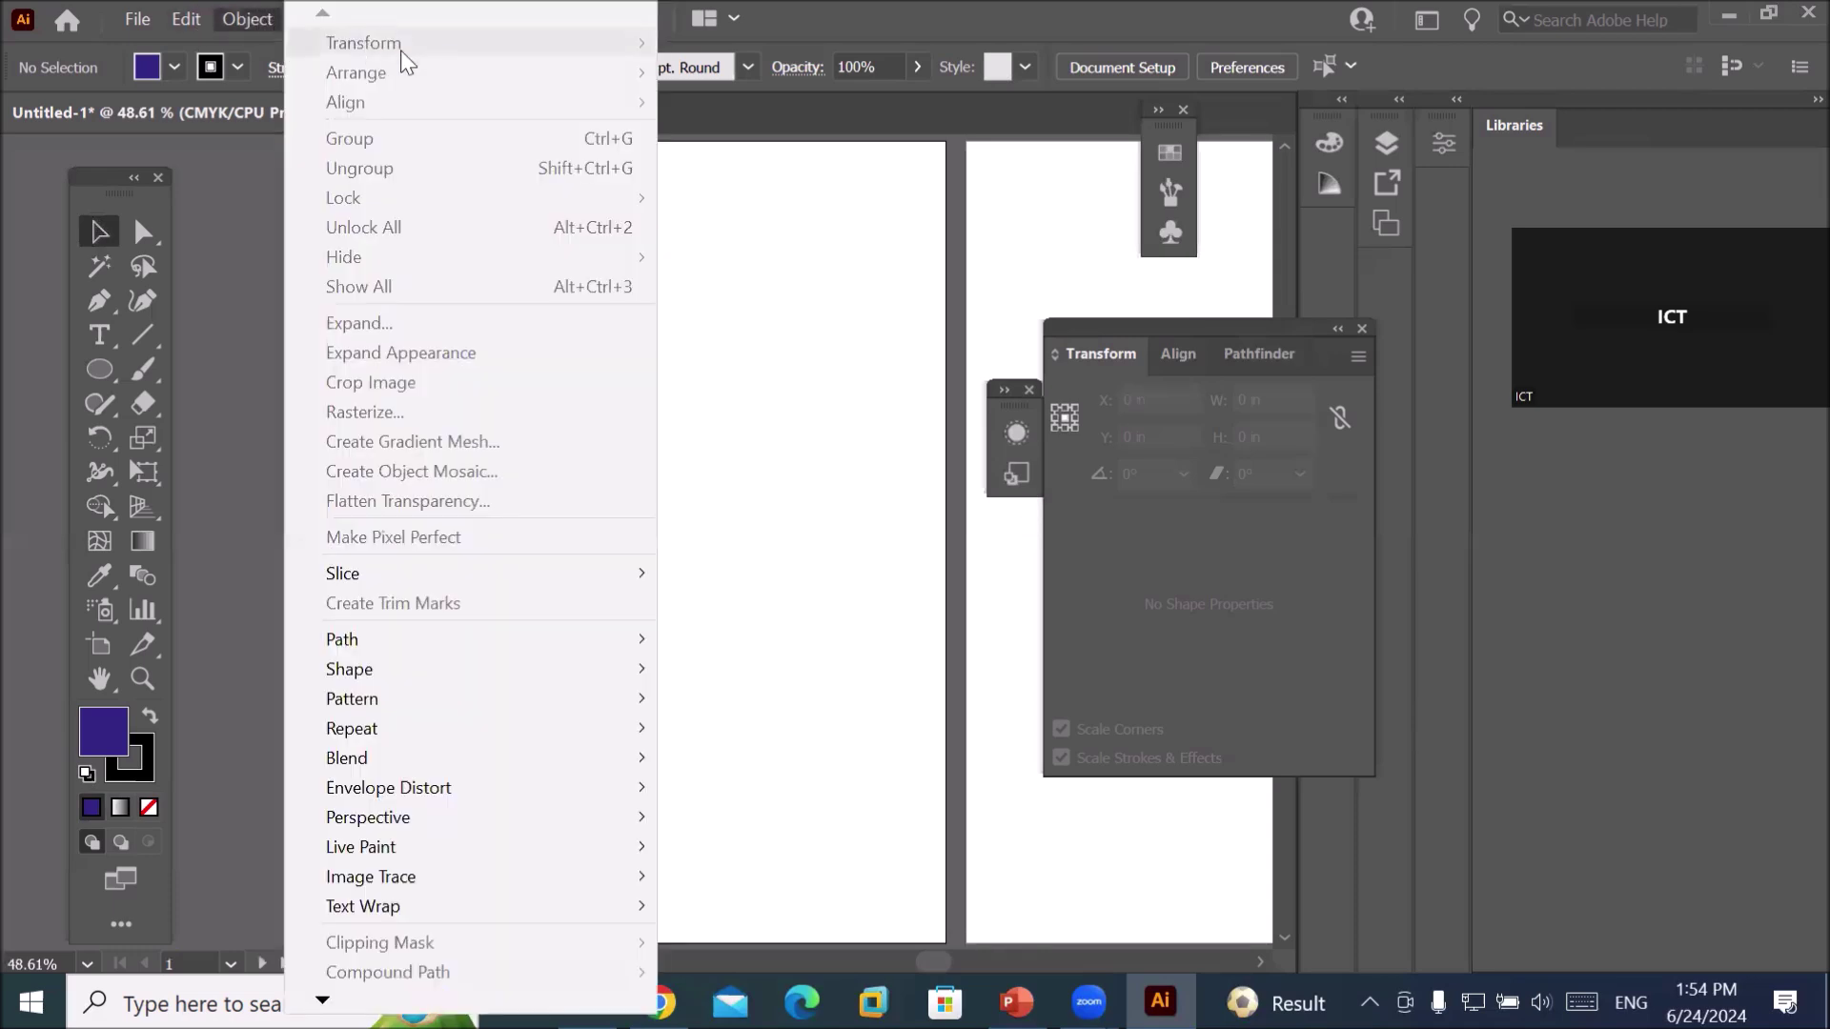
left_click(93, 364)
left_click_drag(489, 492, 677, 677)
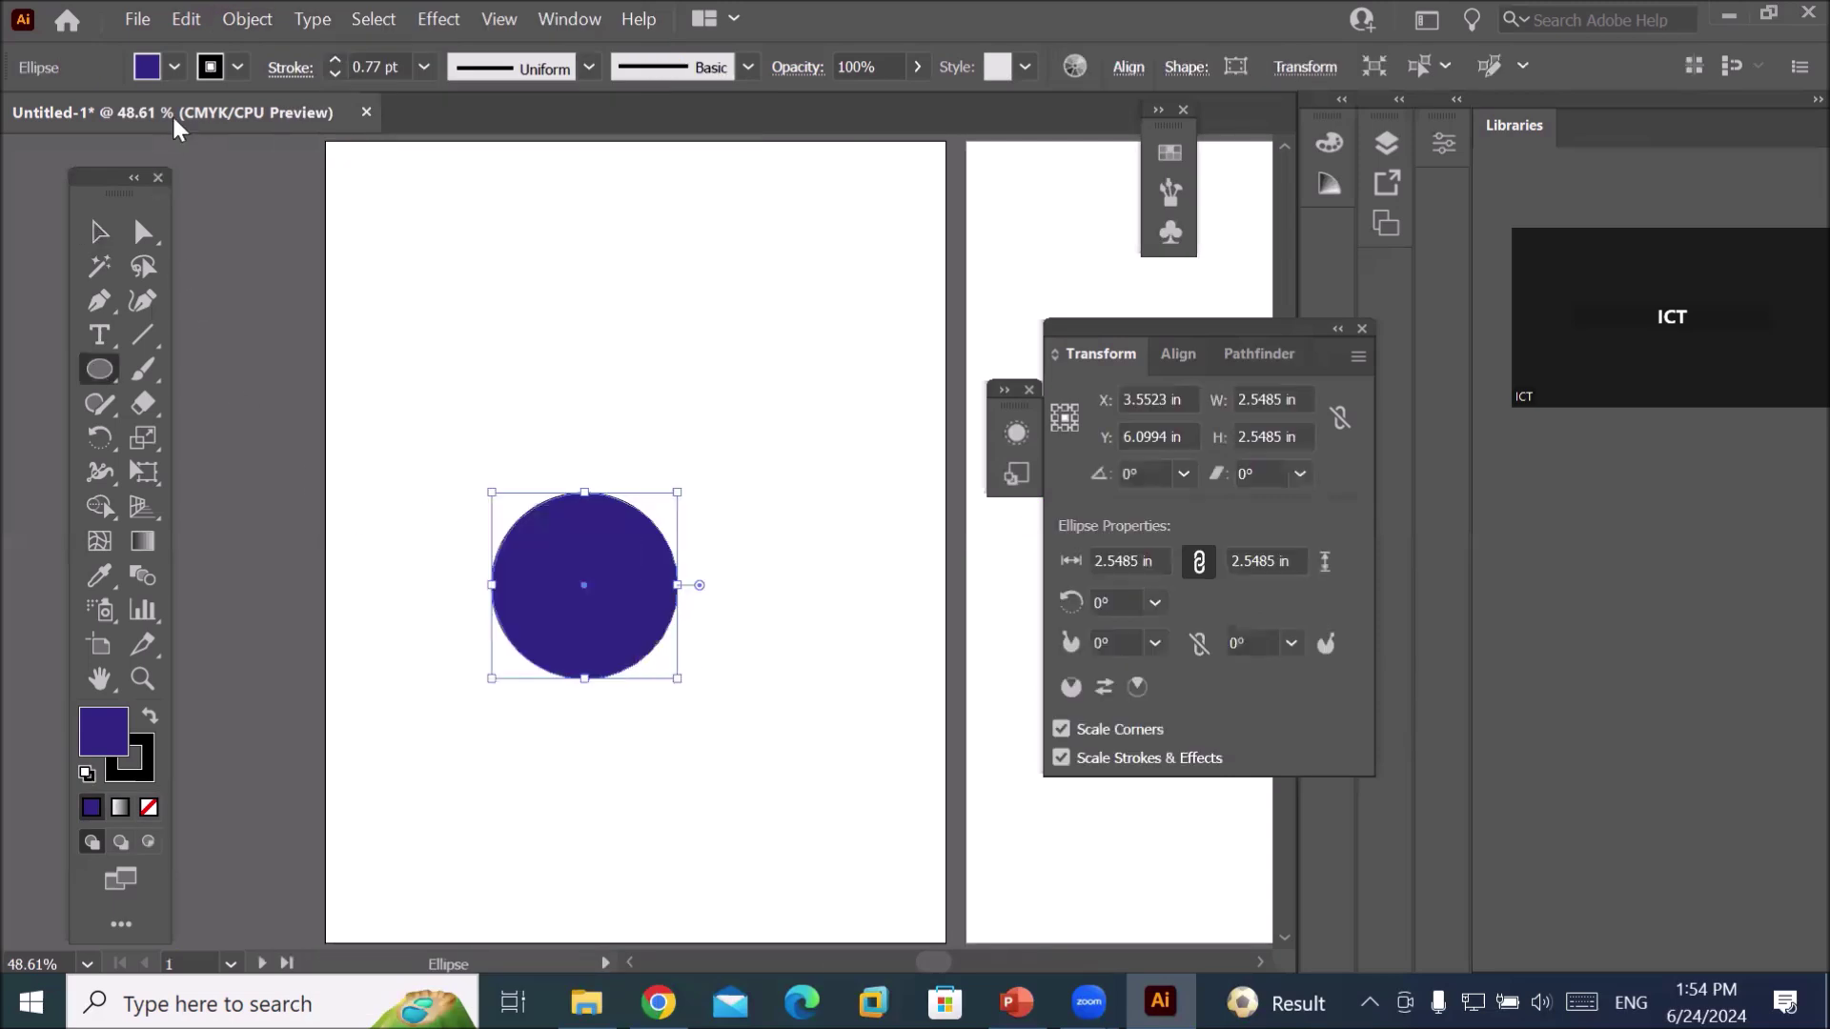
Review the transform commands and rotate tools available for the circle, and delete the circle.
left_click(248, 21)
mouse_move(404, 34)
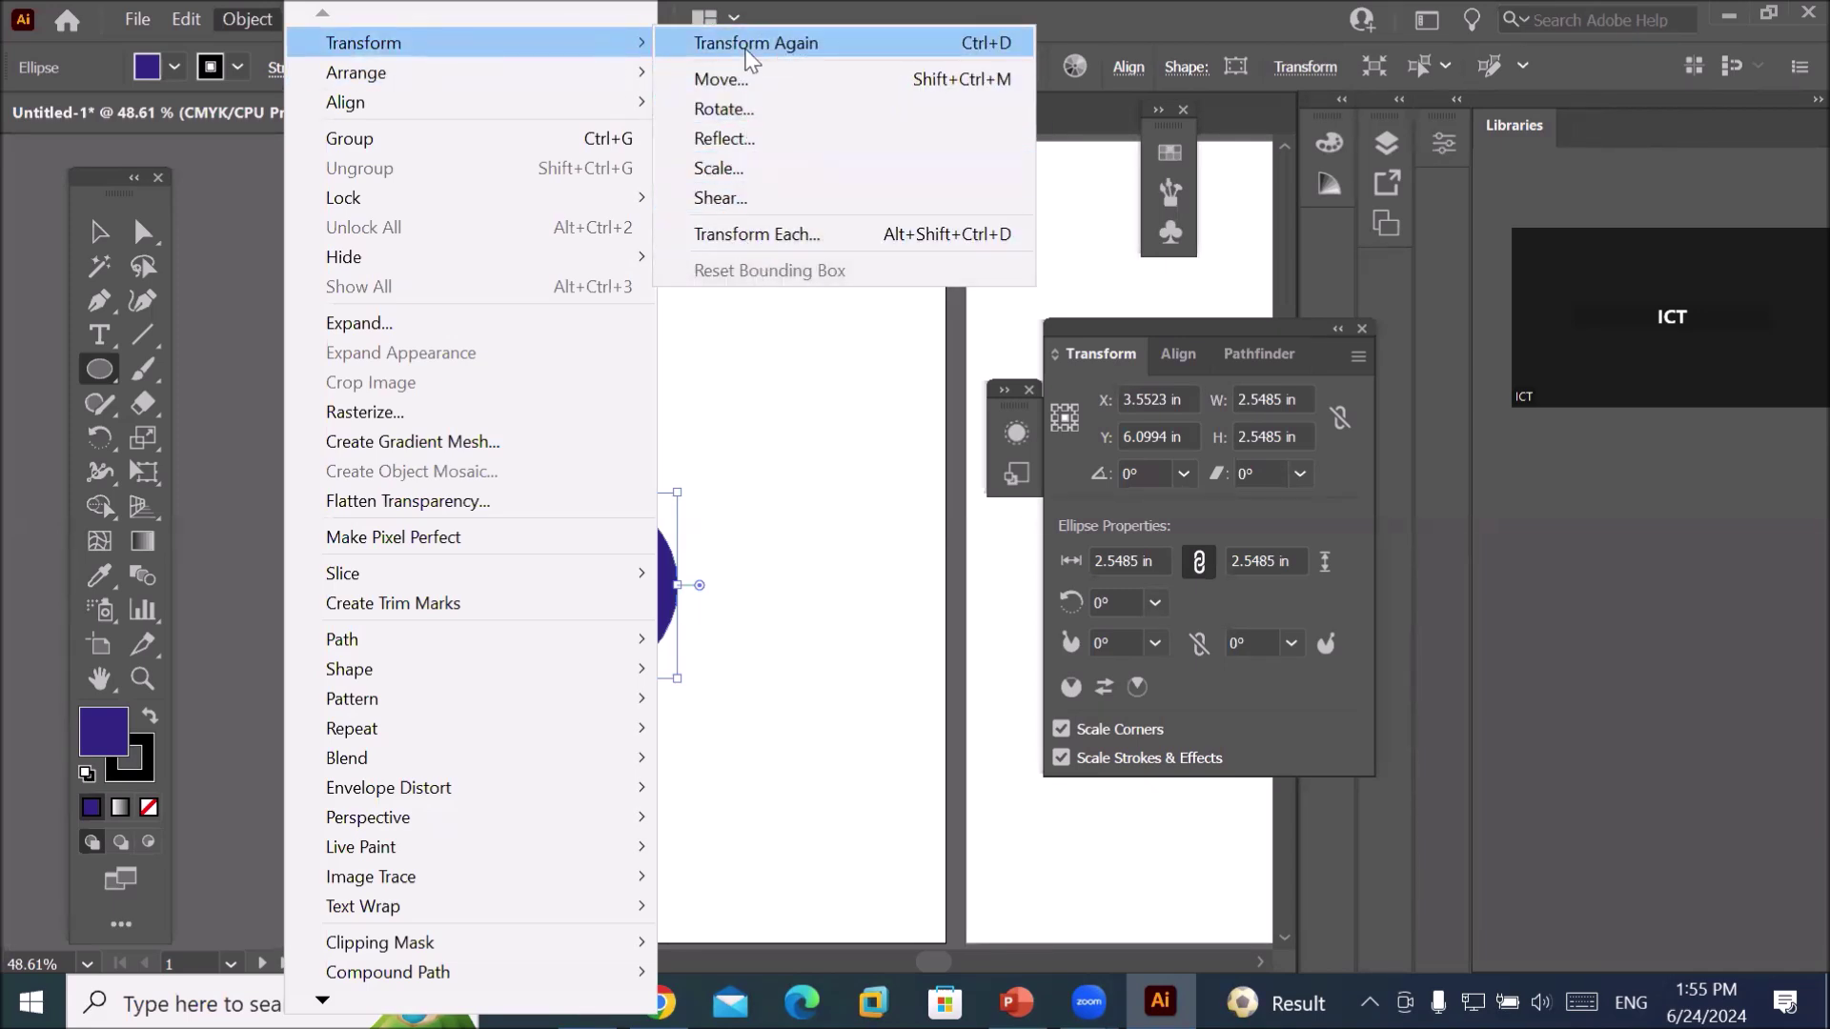
left_click(789, 473)
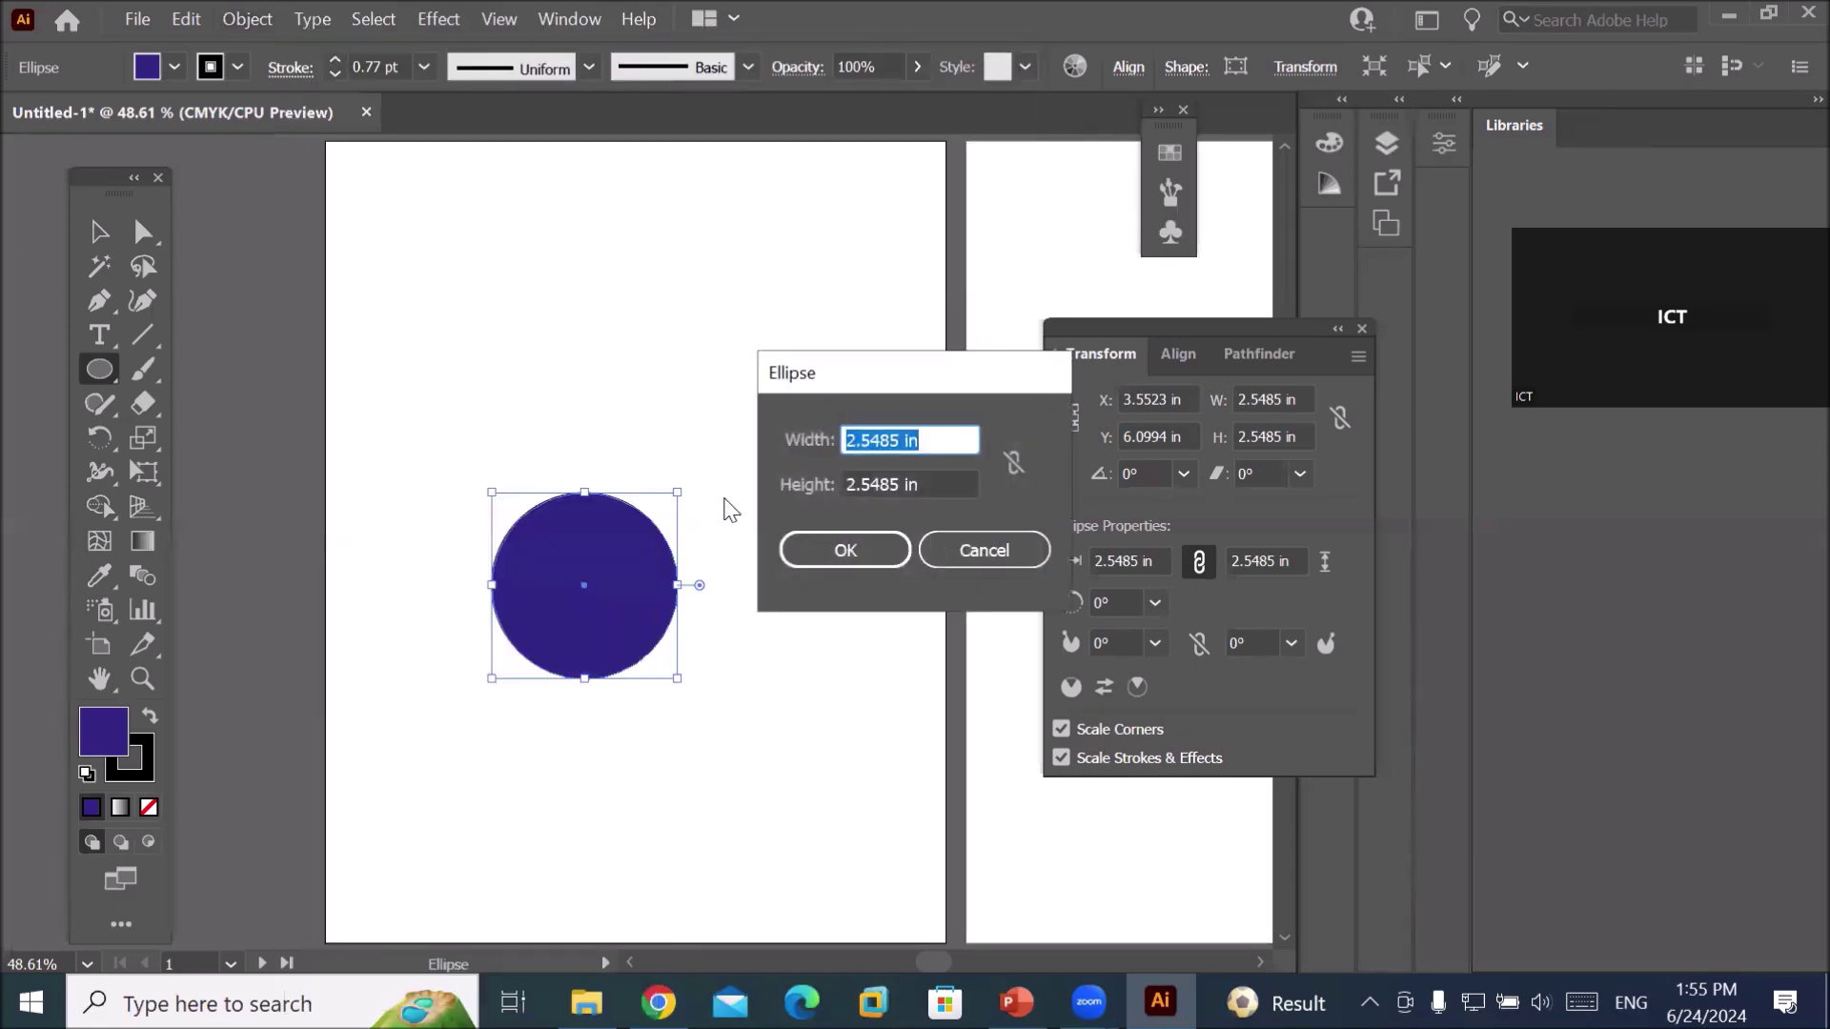
left_click(1003, 563)
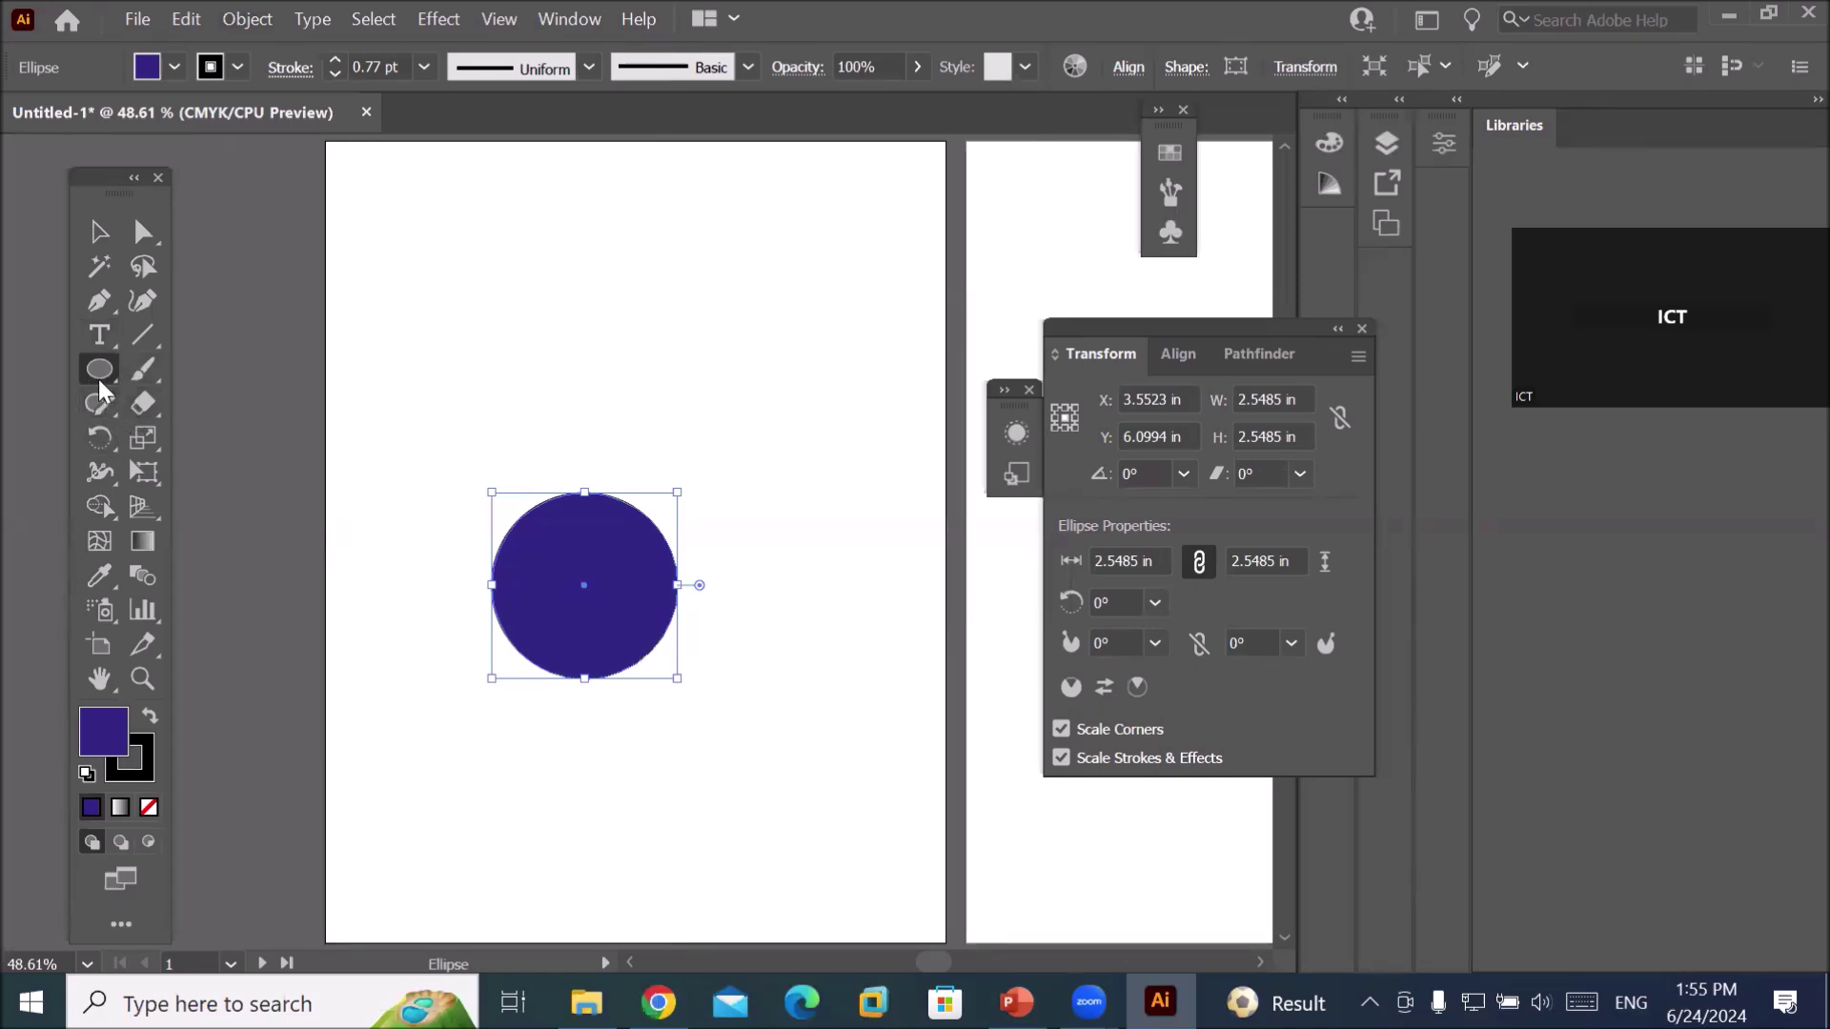
left_click(99, 434)
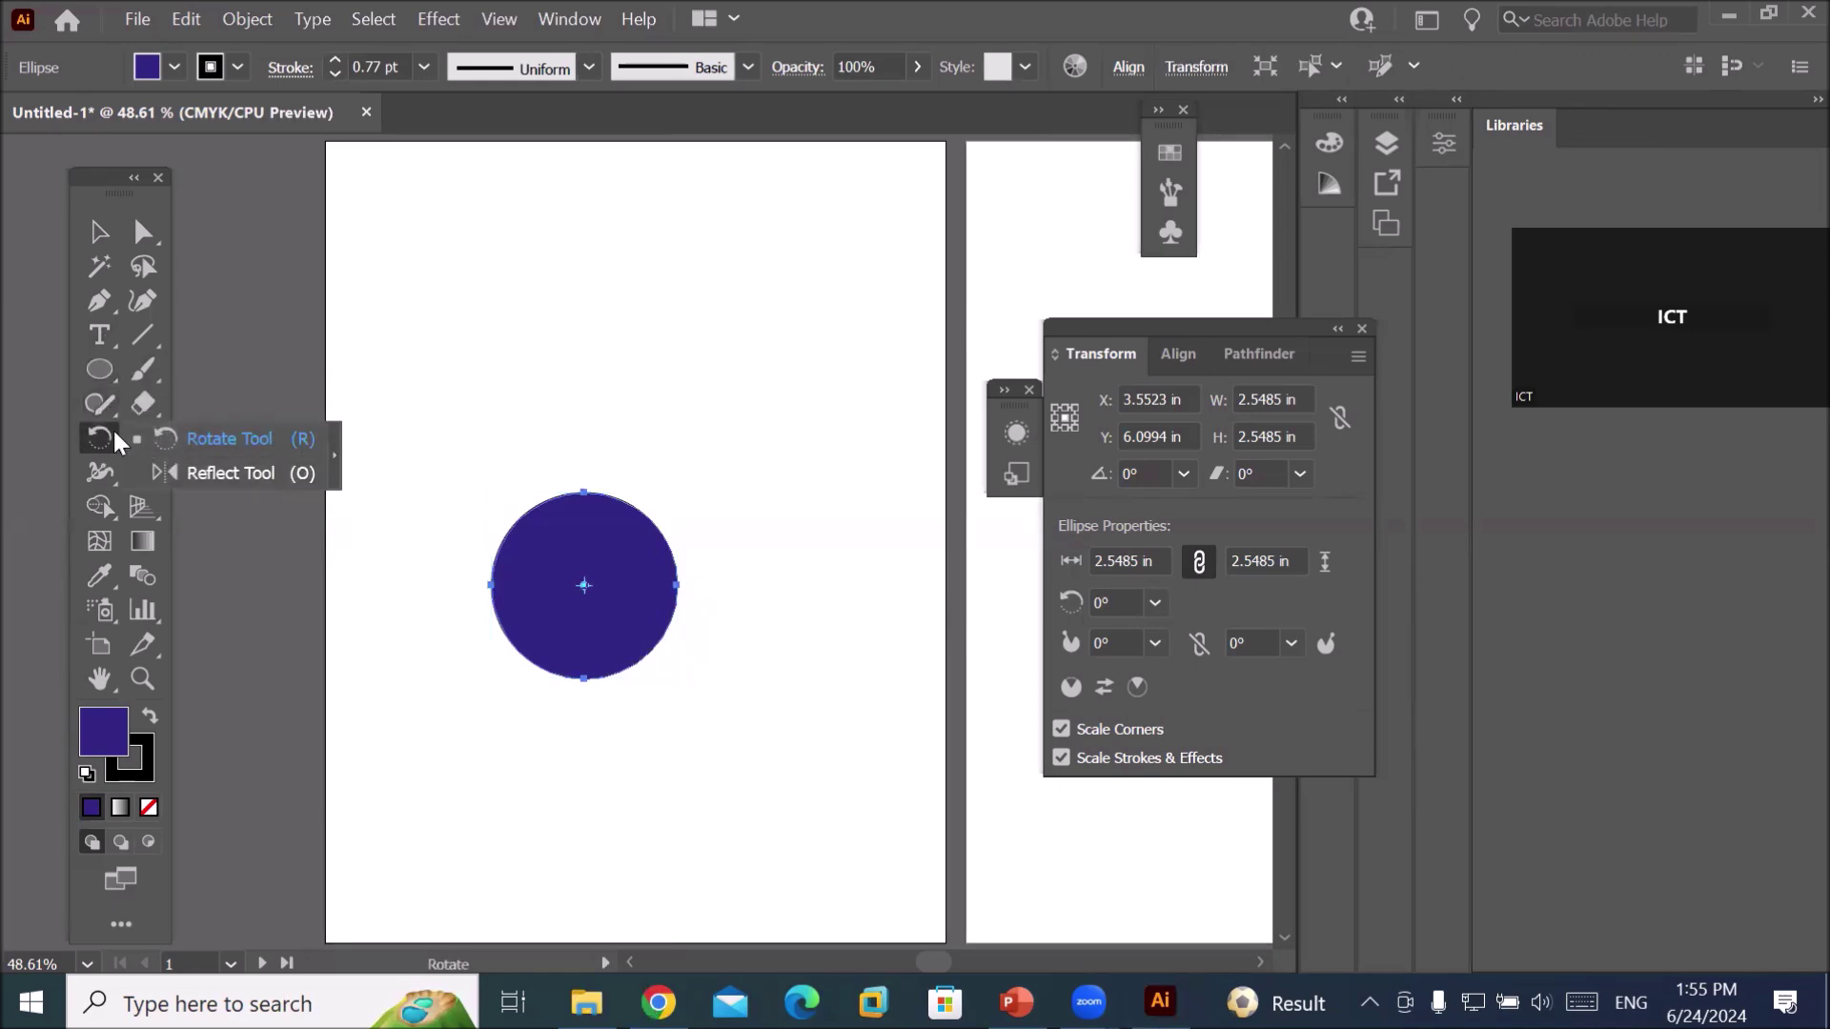
left_click(97, 437)
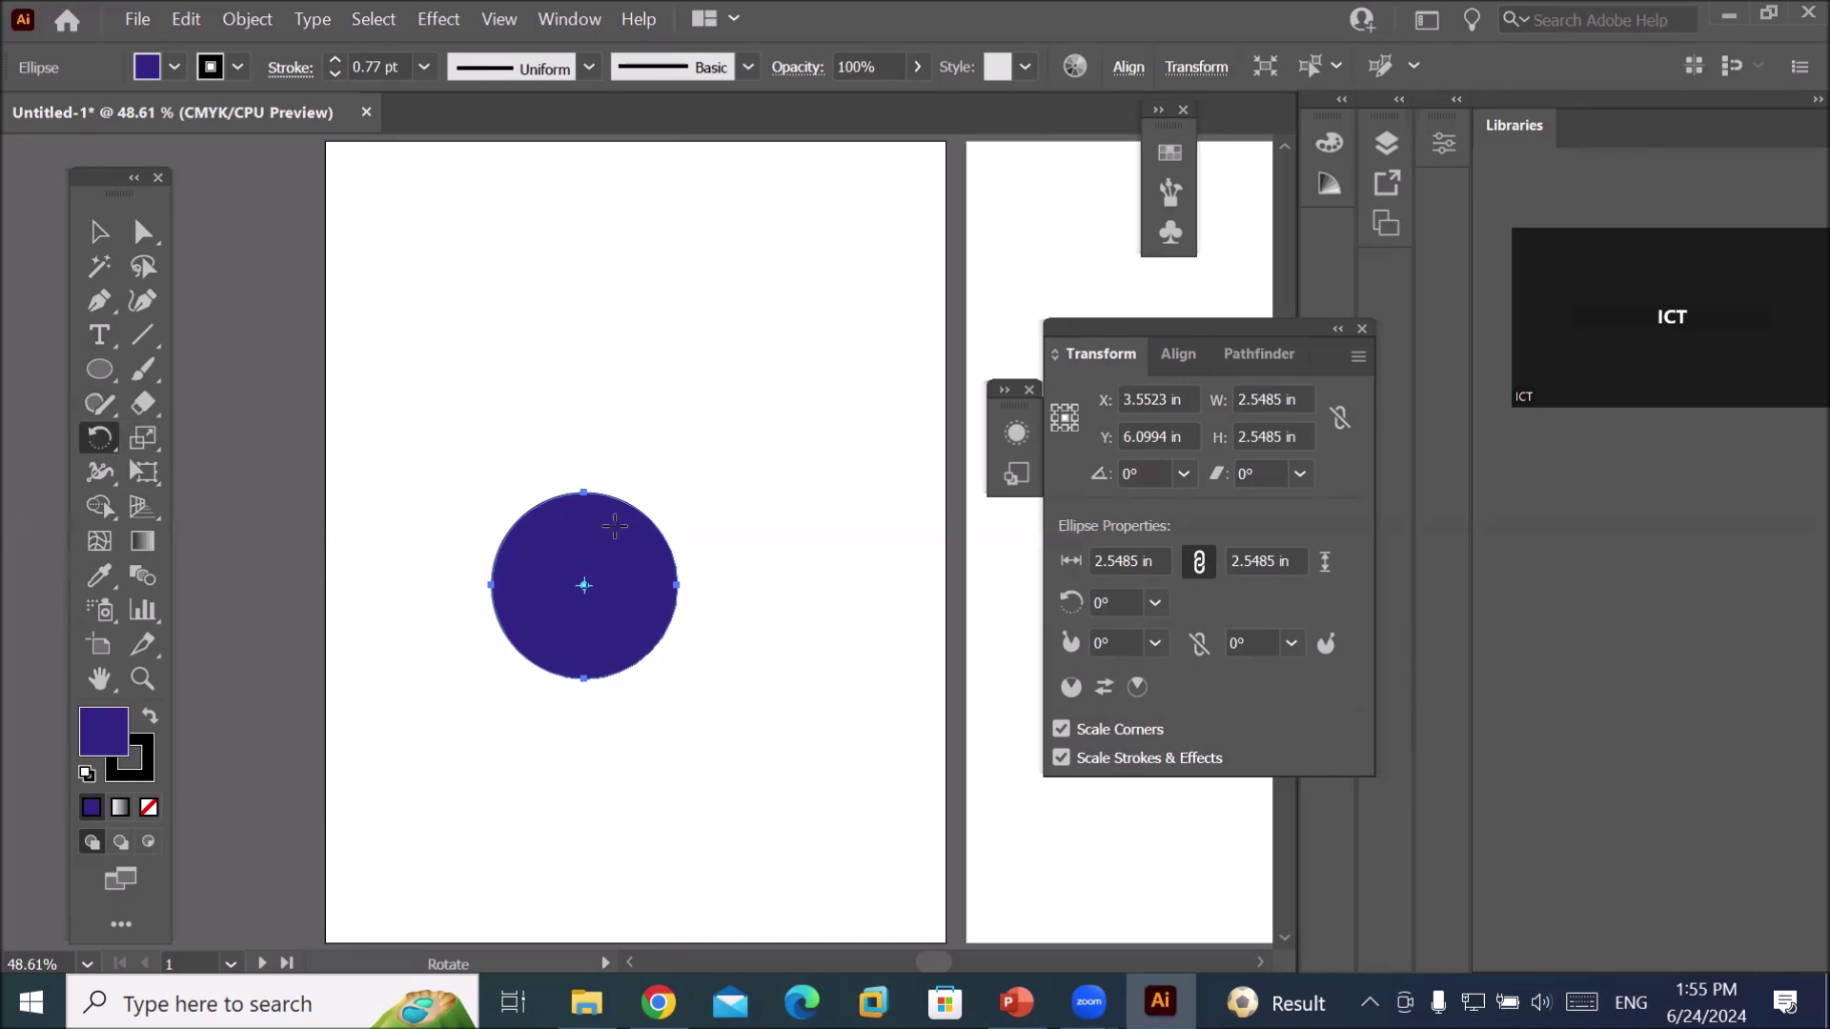
key("Delete")
Add the heading text "Shear Tool" near the top of the first artboard.
left_click(97, 339)
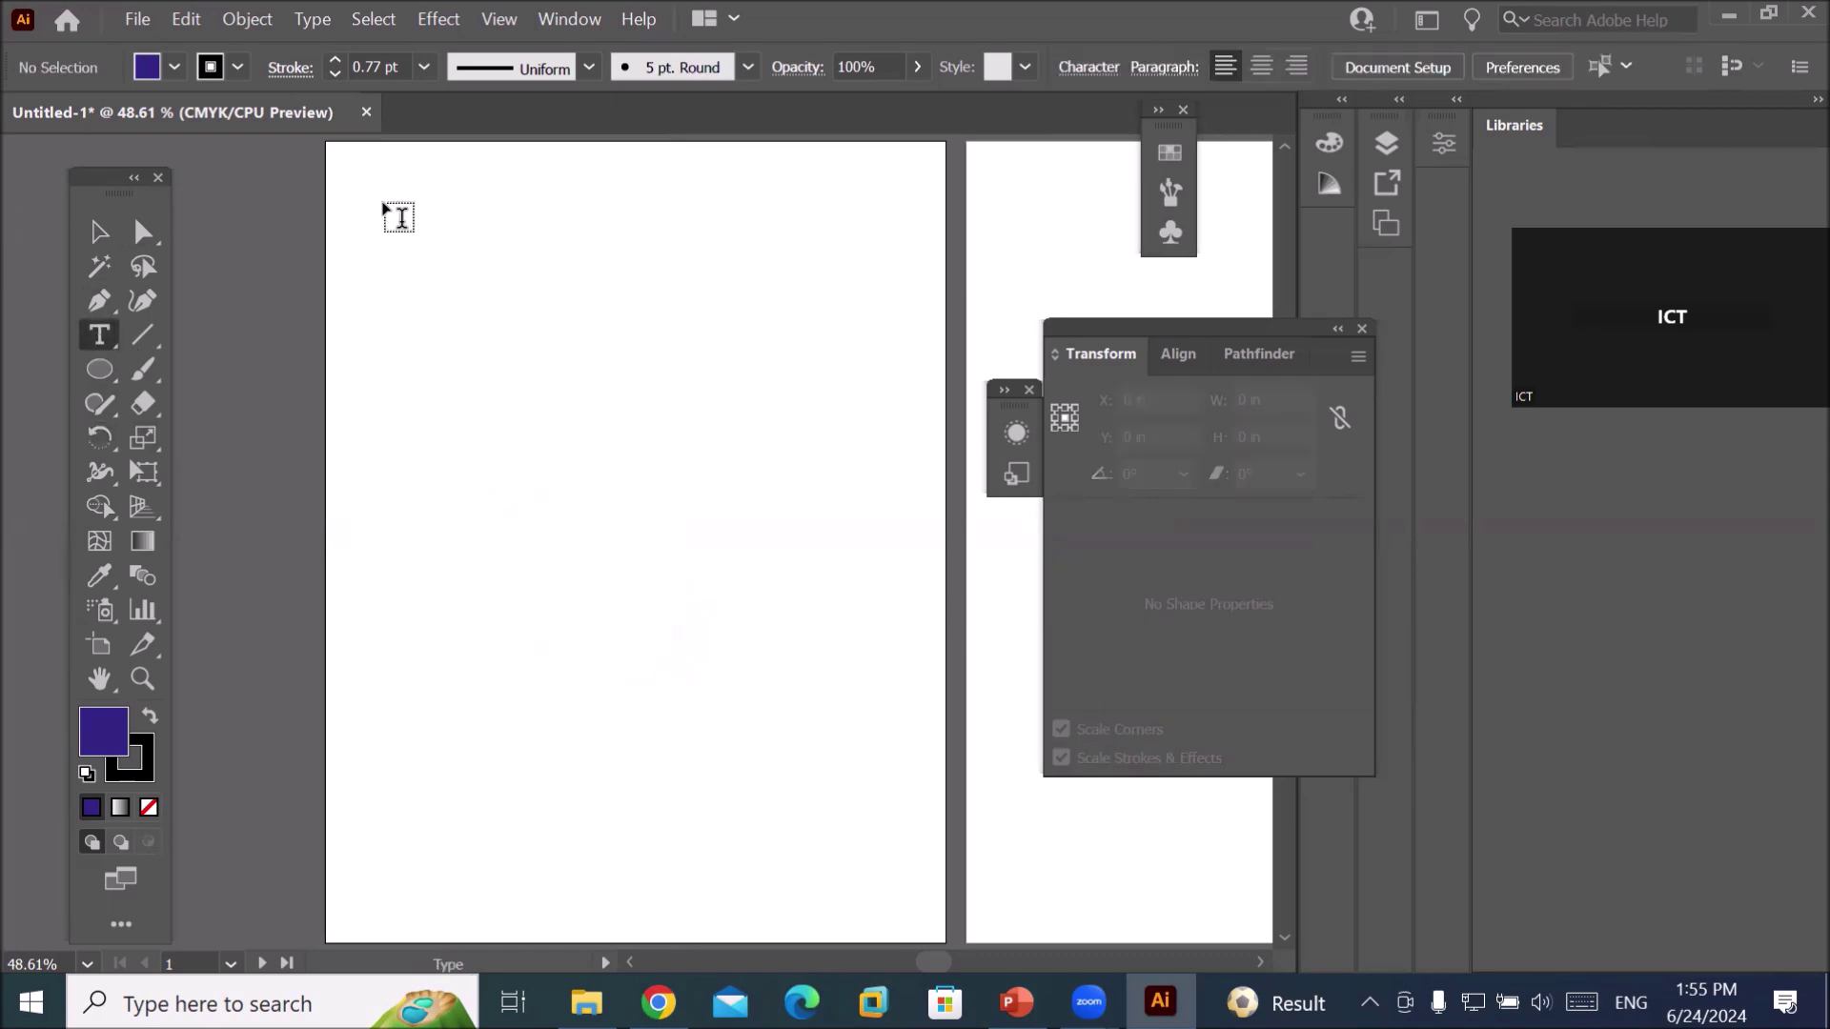
left_click(475, 172)
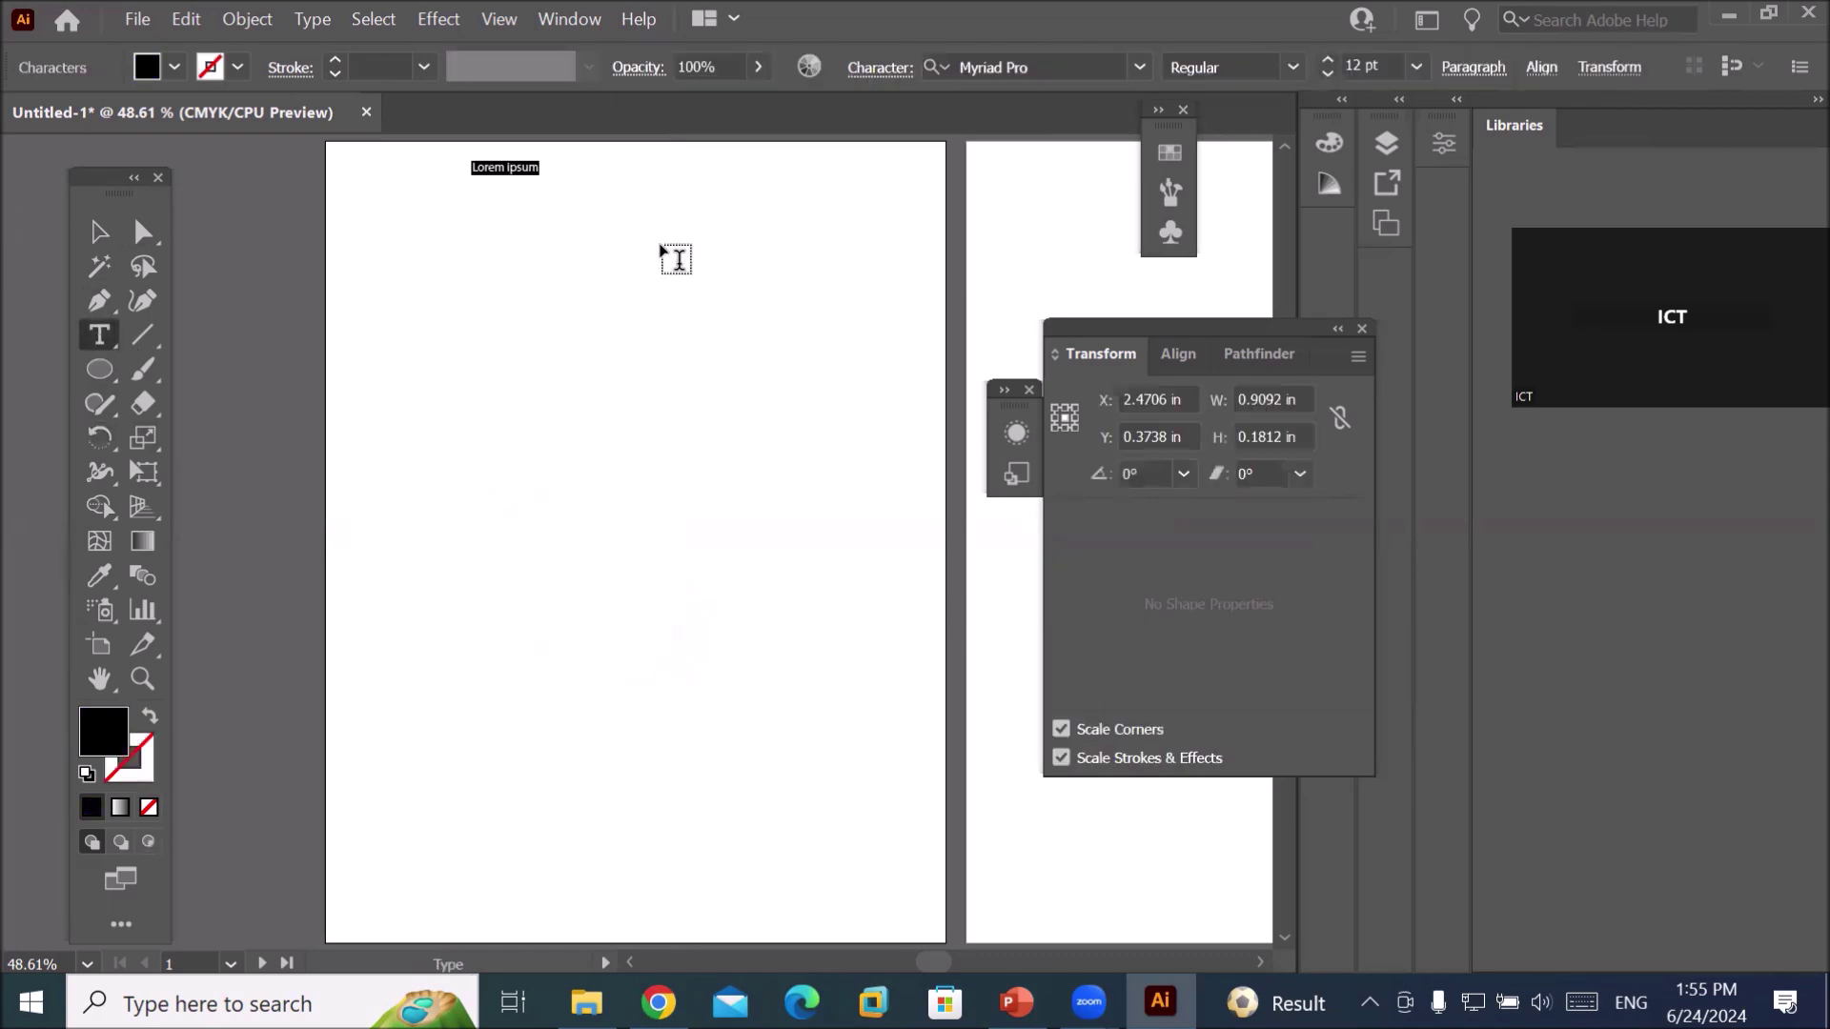
type("shear Tool")
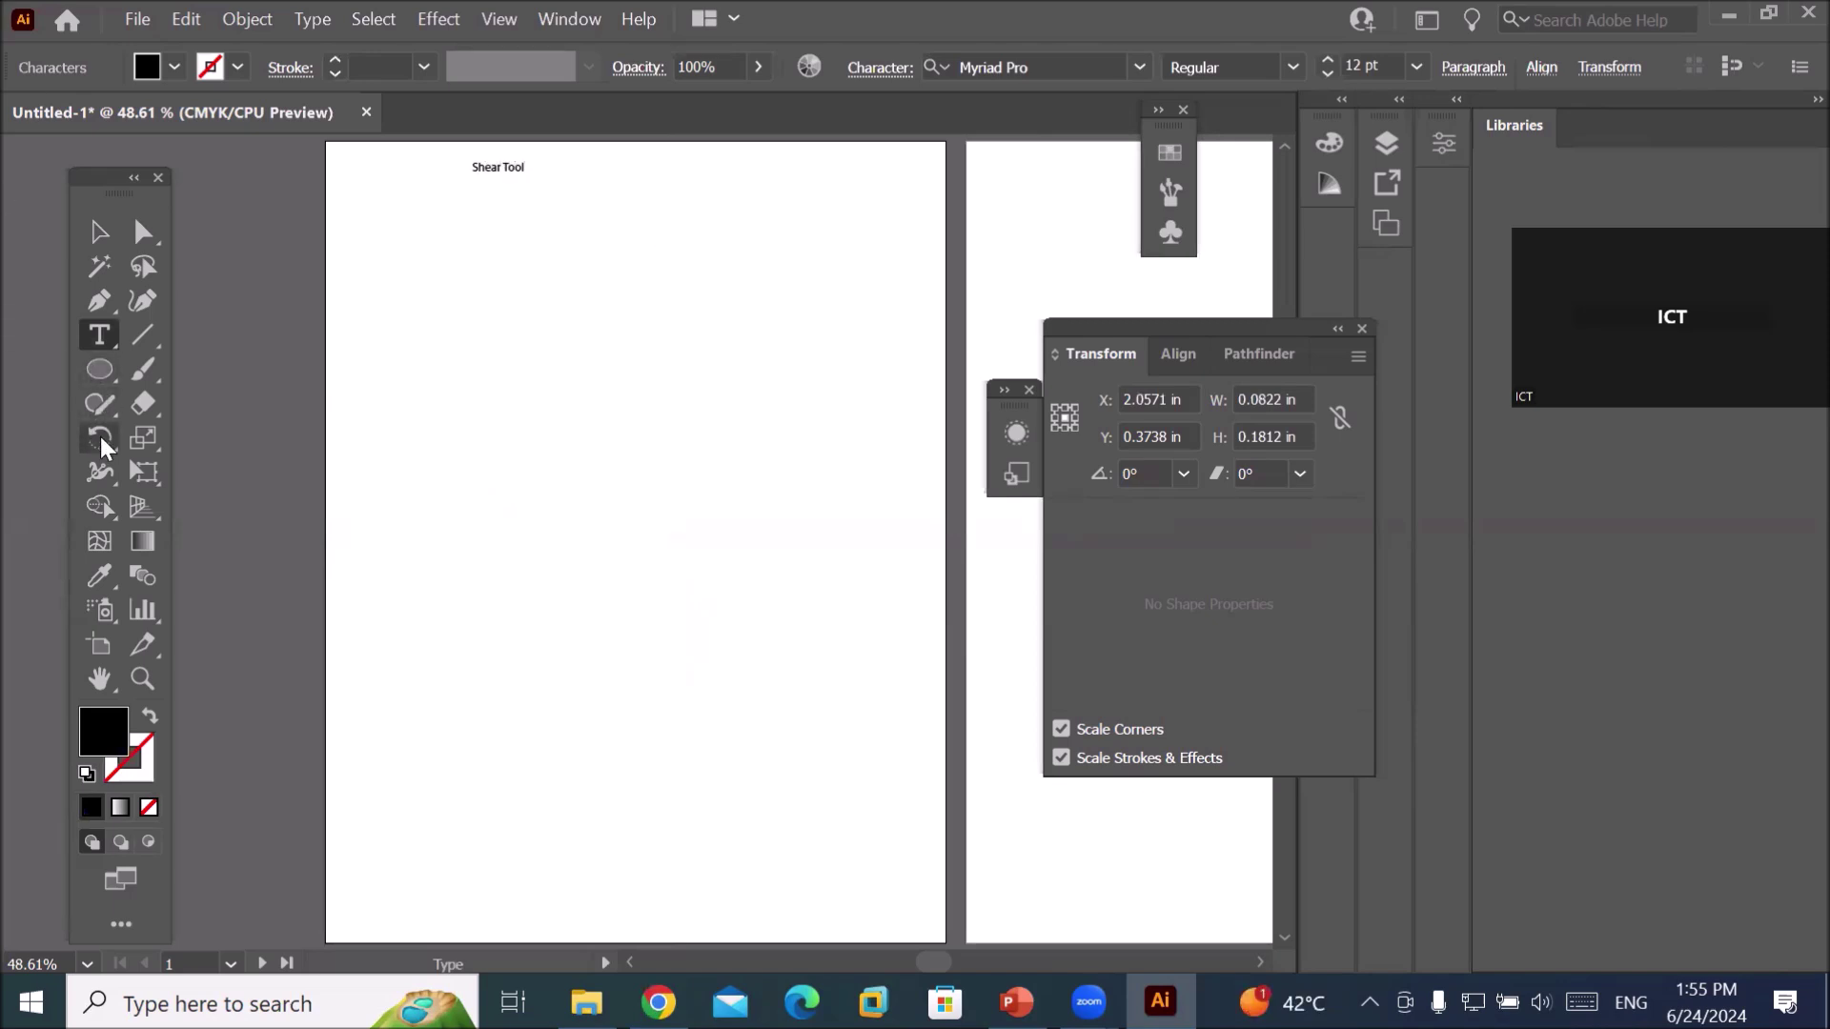
Detach the Scale, Shear and Reshape tools as a floating group and place it beside the main toolbar.
left_click(134, 433)
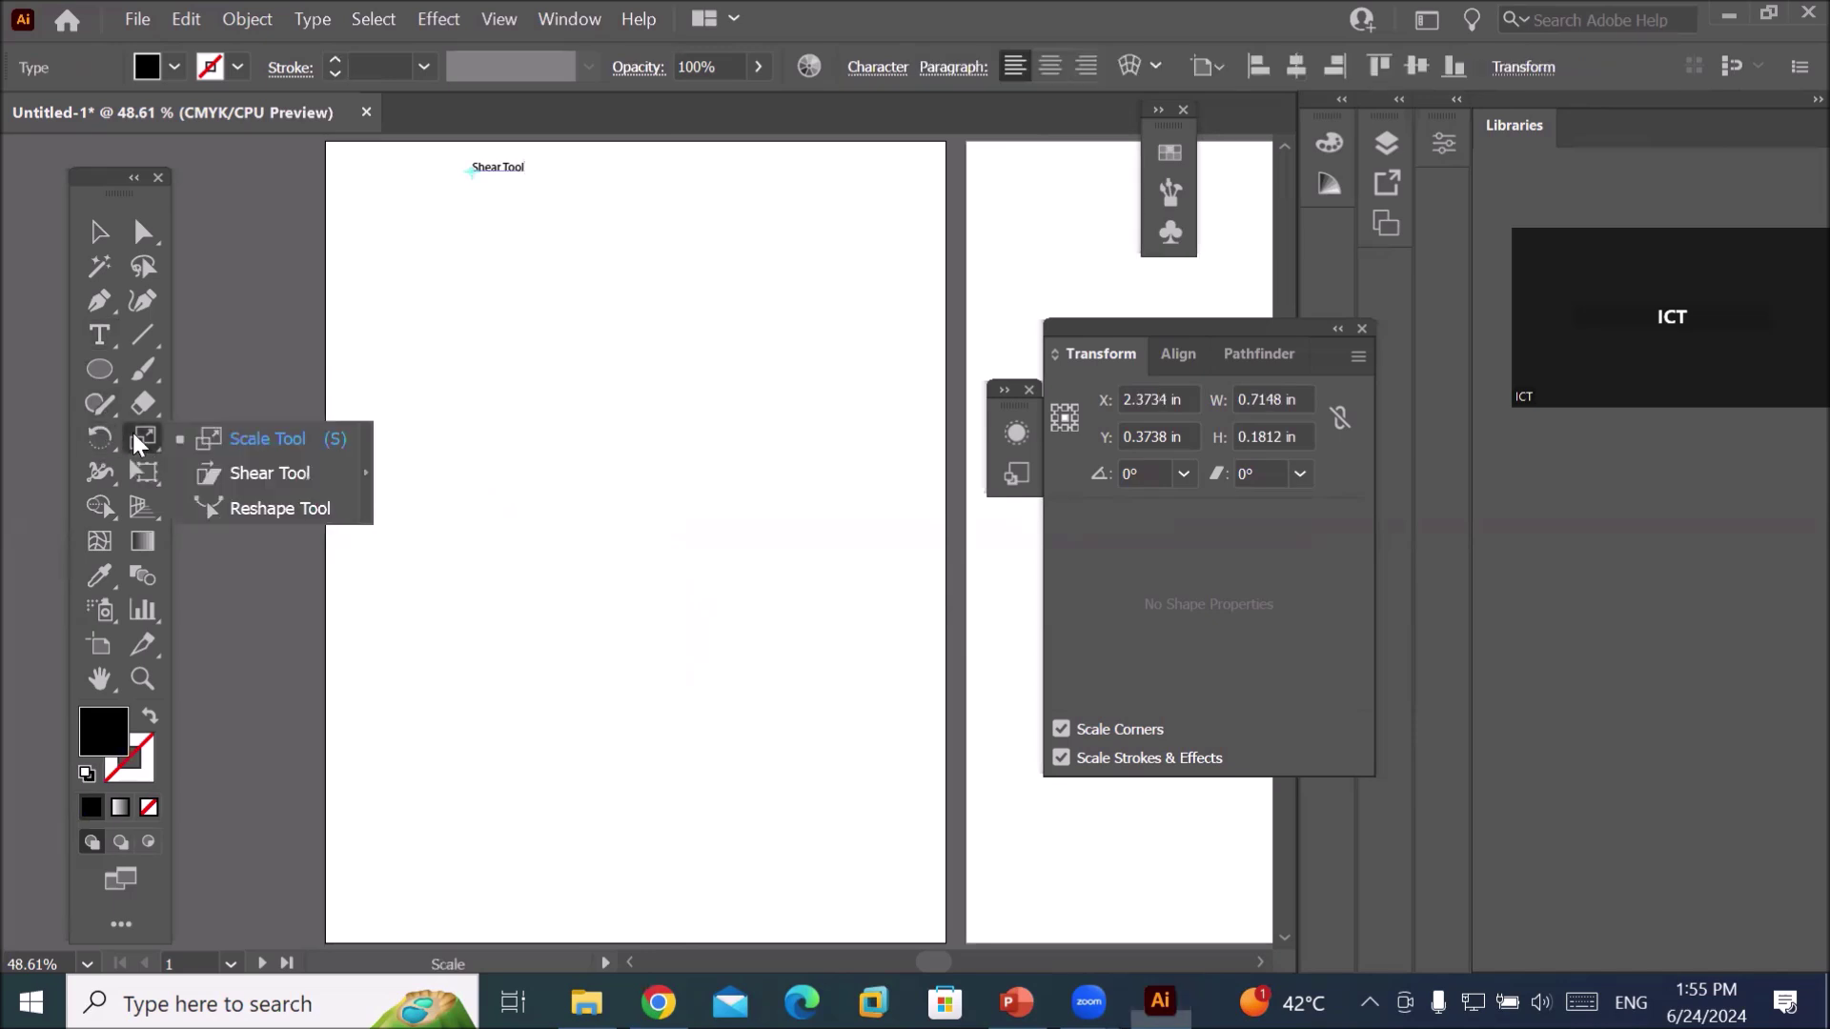
left_click(365, 473)
left_click_drag(246, 437, 286, 194)
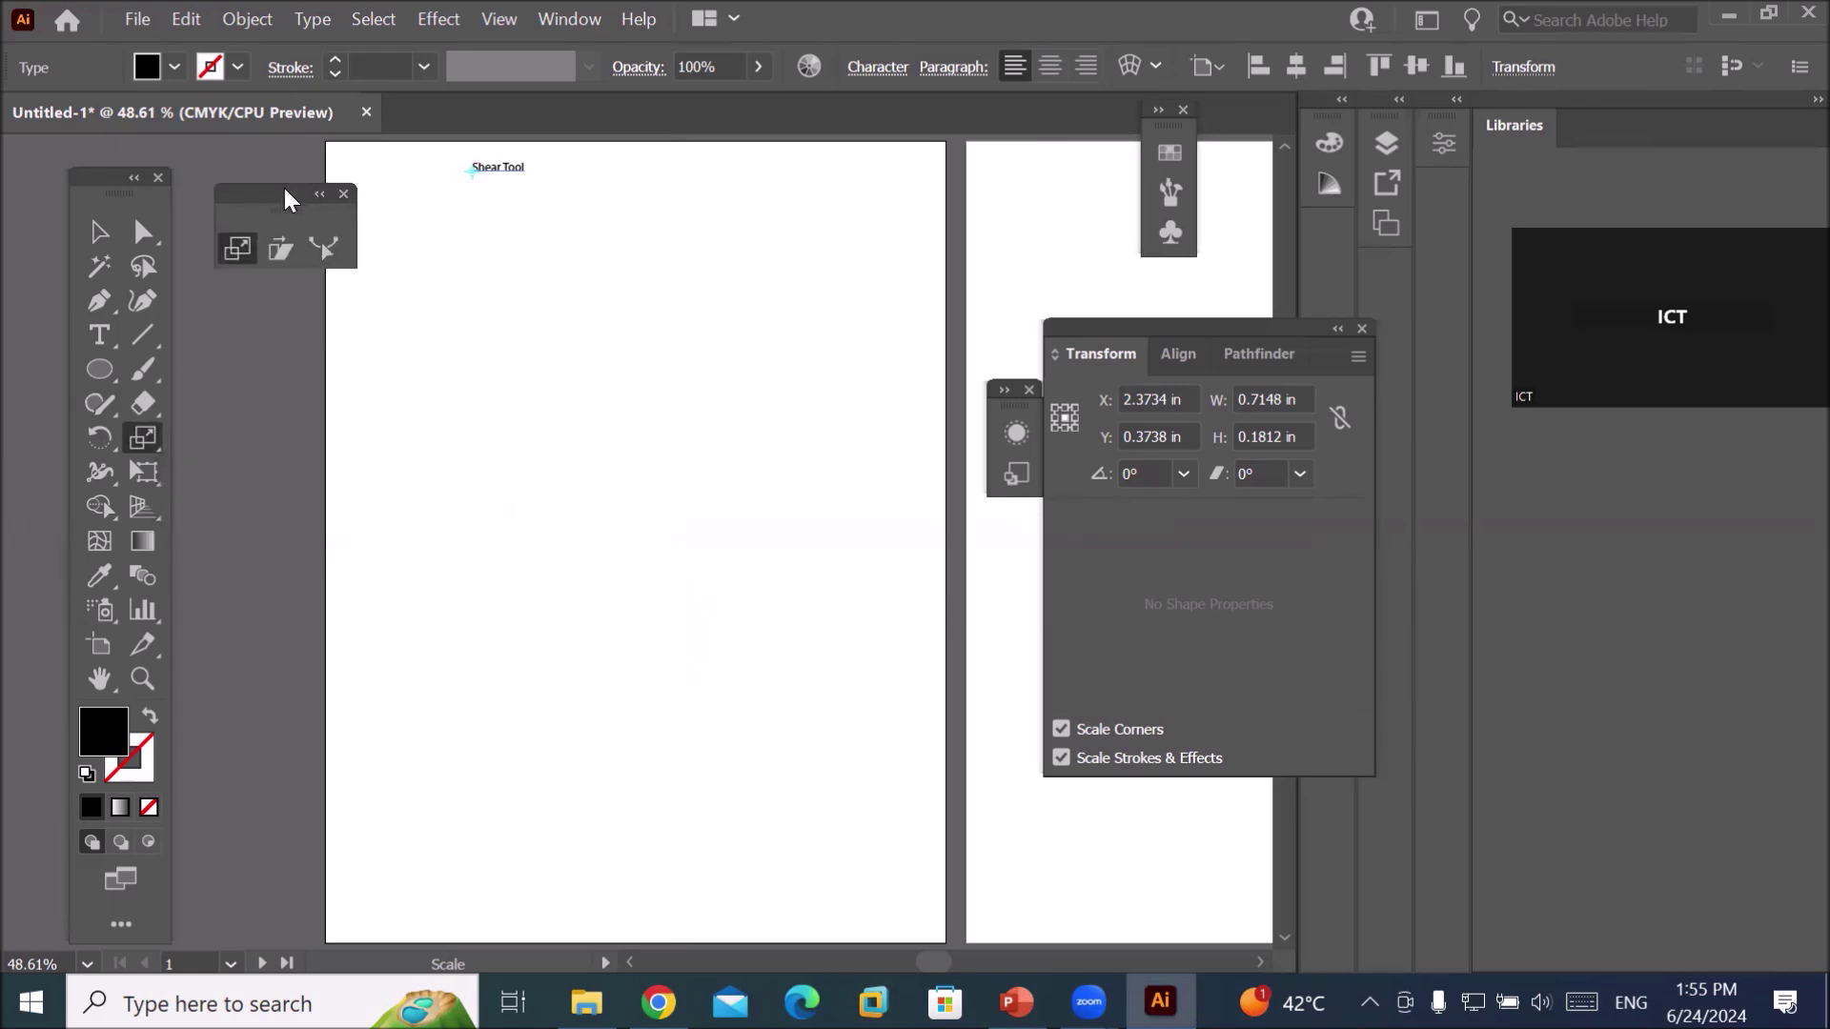
Enlarge the "Shear Tool" heading to about 4.69 in wide and shift it slightly up toward the artboard's top edge.
left_click(100, 232)
left_click_drag(522, 180, 813, 343)
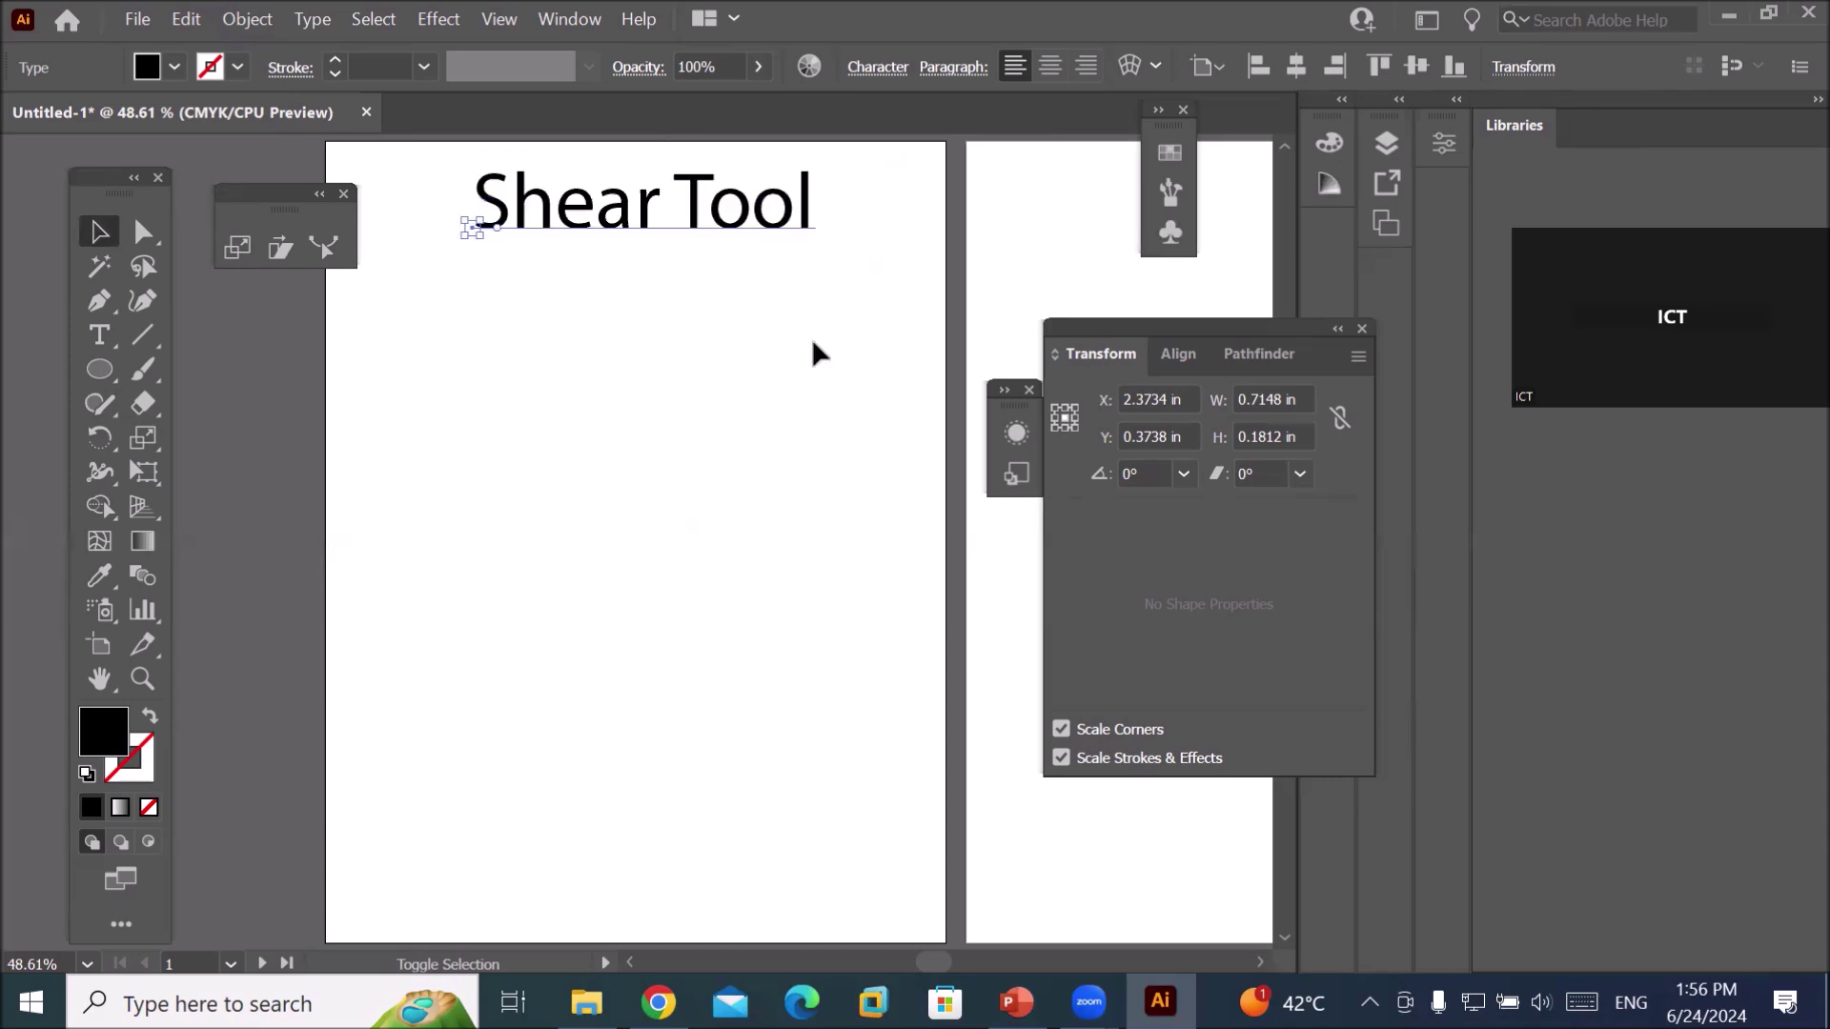
left_click_drag(732, 239, 730, 229)
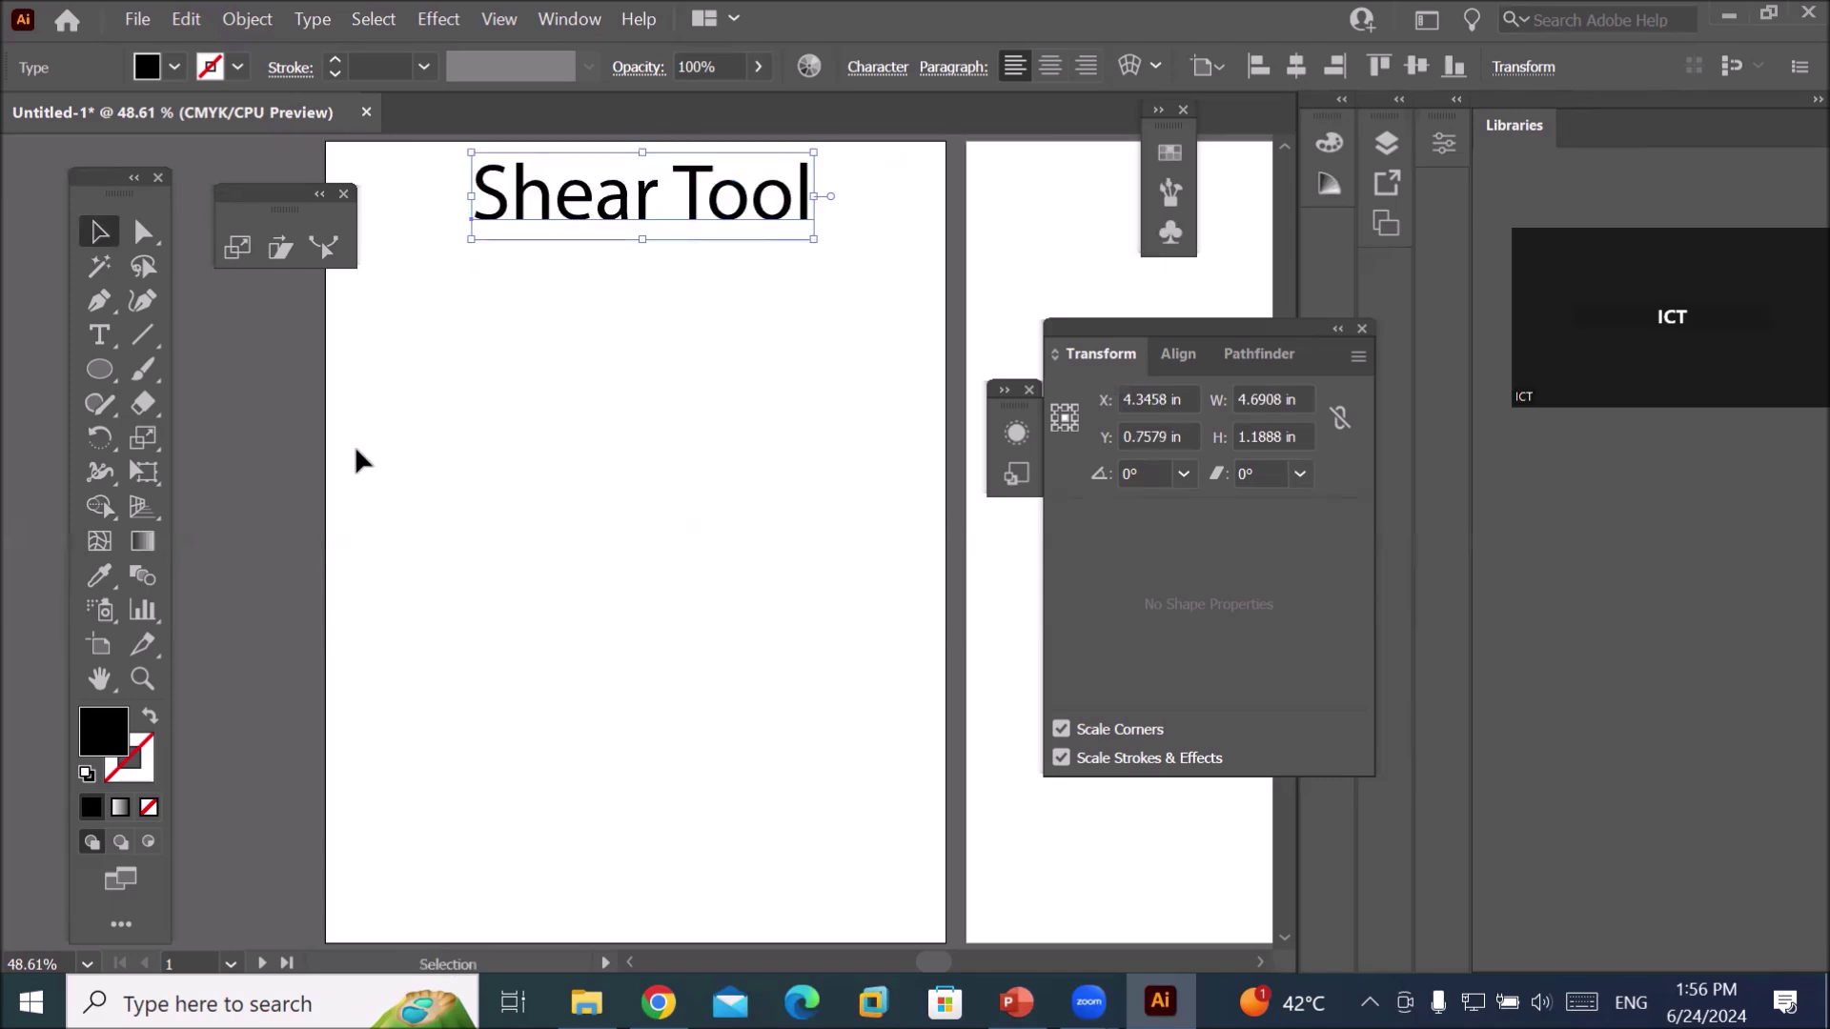
Draw a black rectangle about 2.96 in wide and 2.41 in high below the heading.
left_click(95, 384)
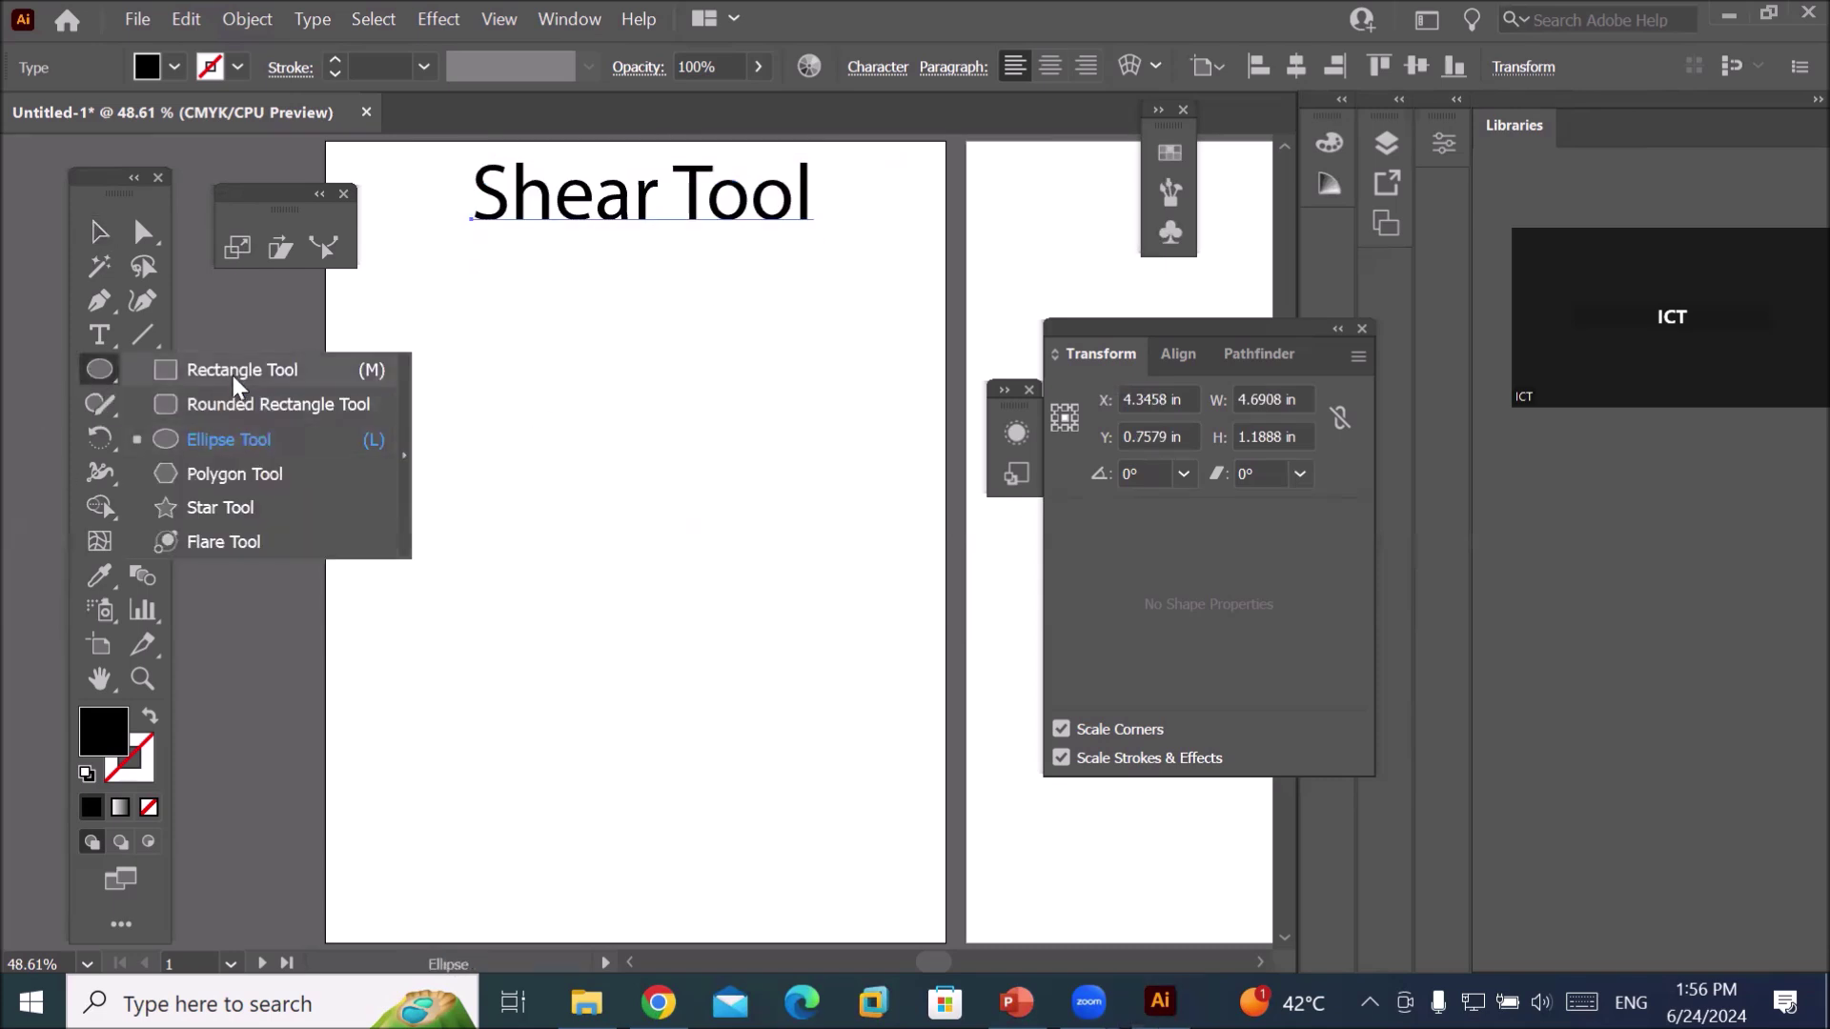
left_click(235, 379)
left_click_drag(525, 420, 741, 596)
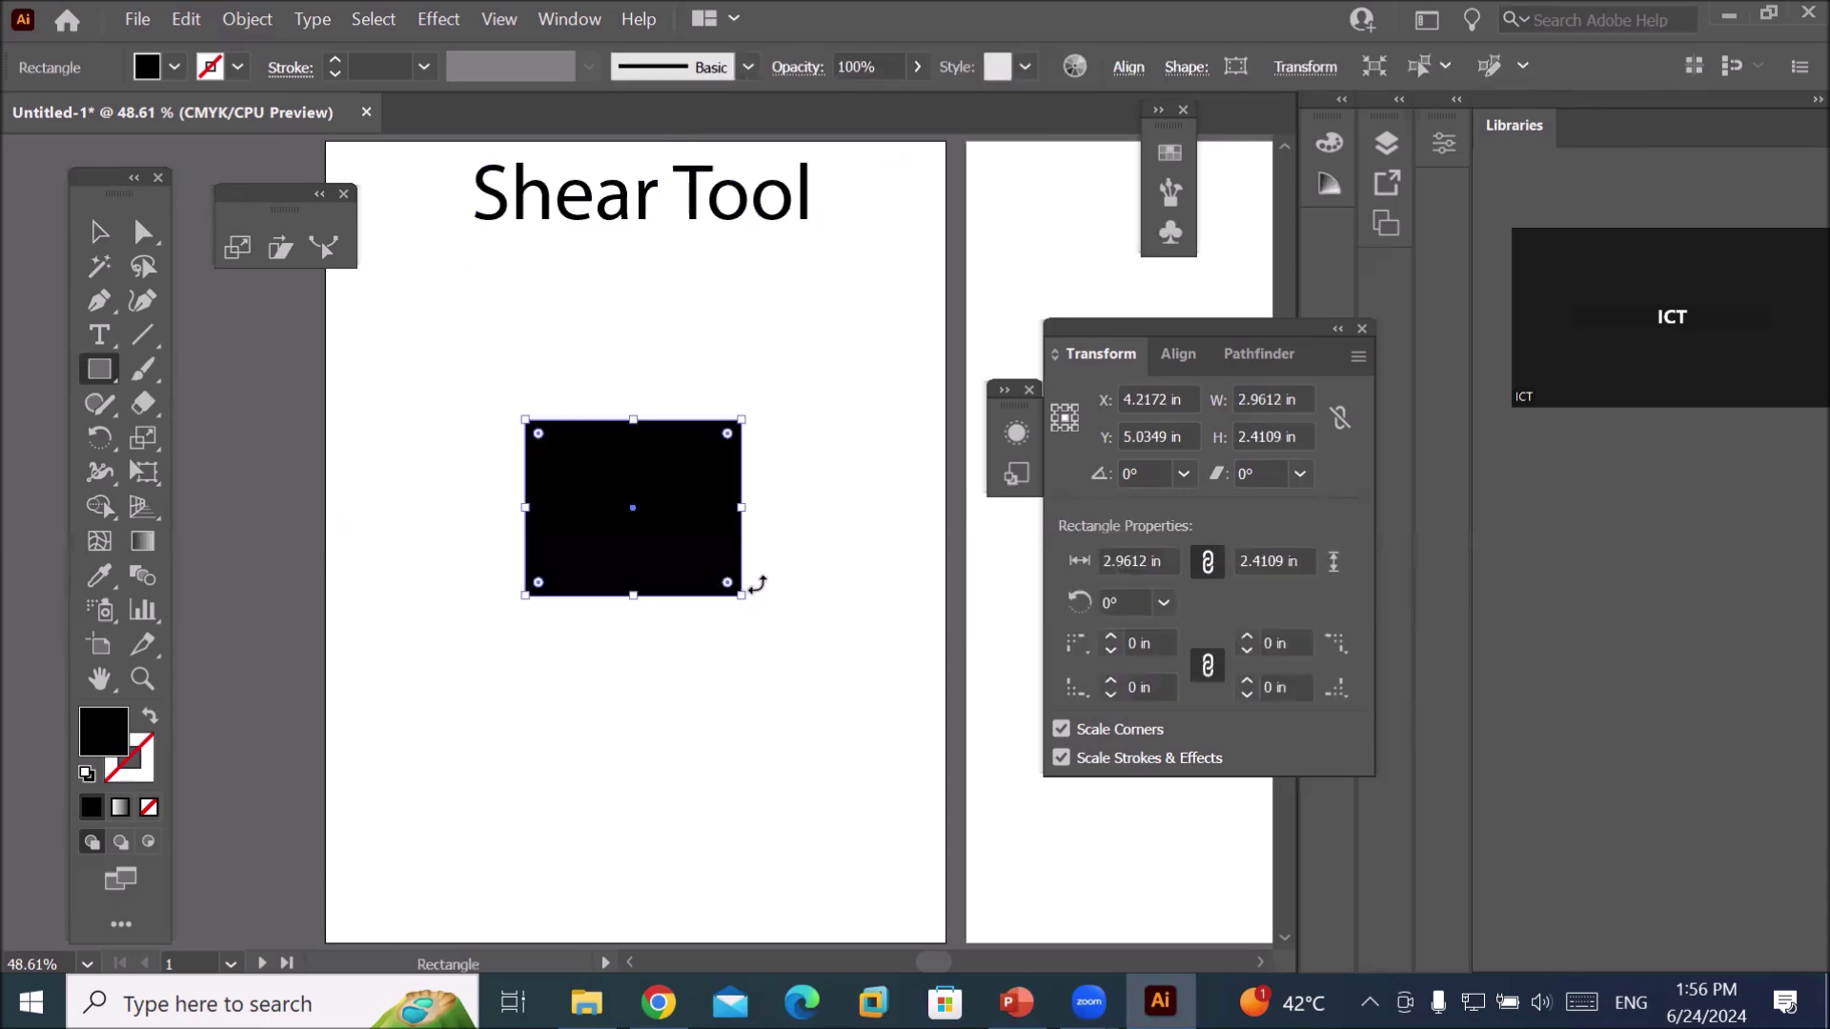
Stretch the rectangle upward from its top edge to a height of about 2.54 in.
left_click(145, 237)
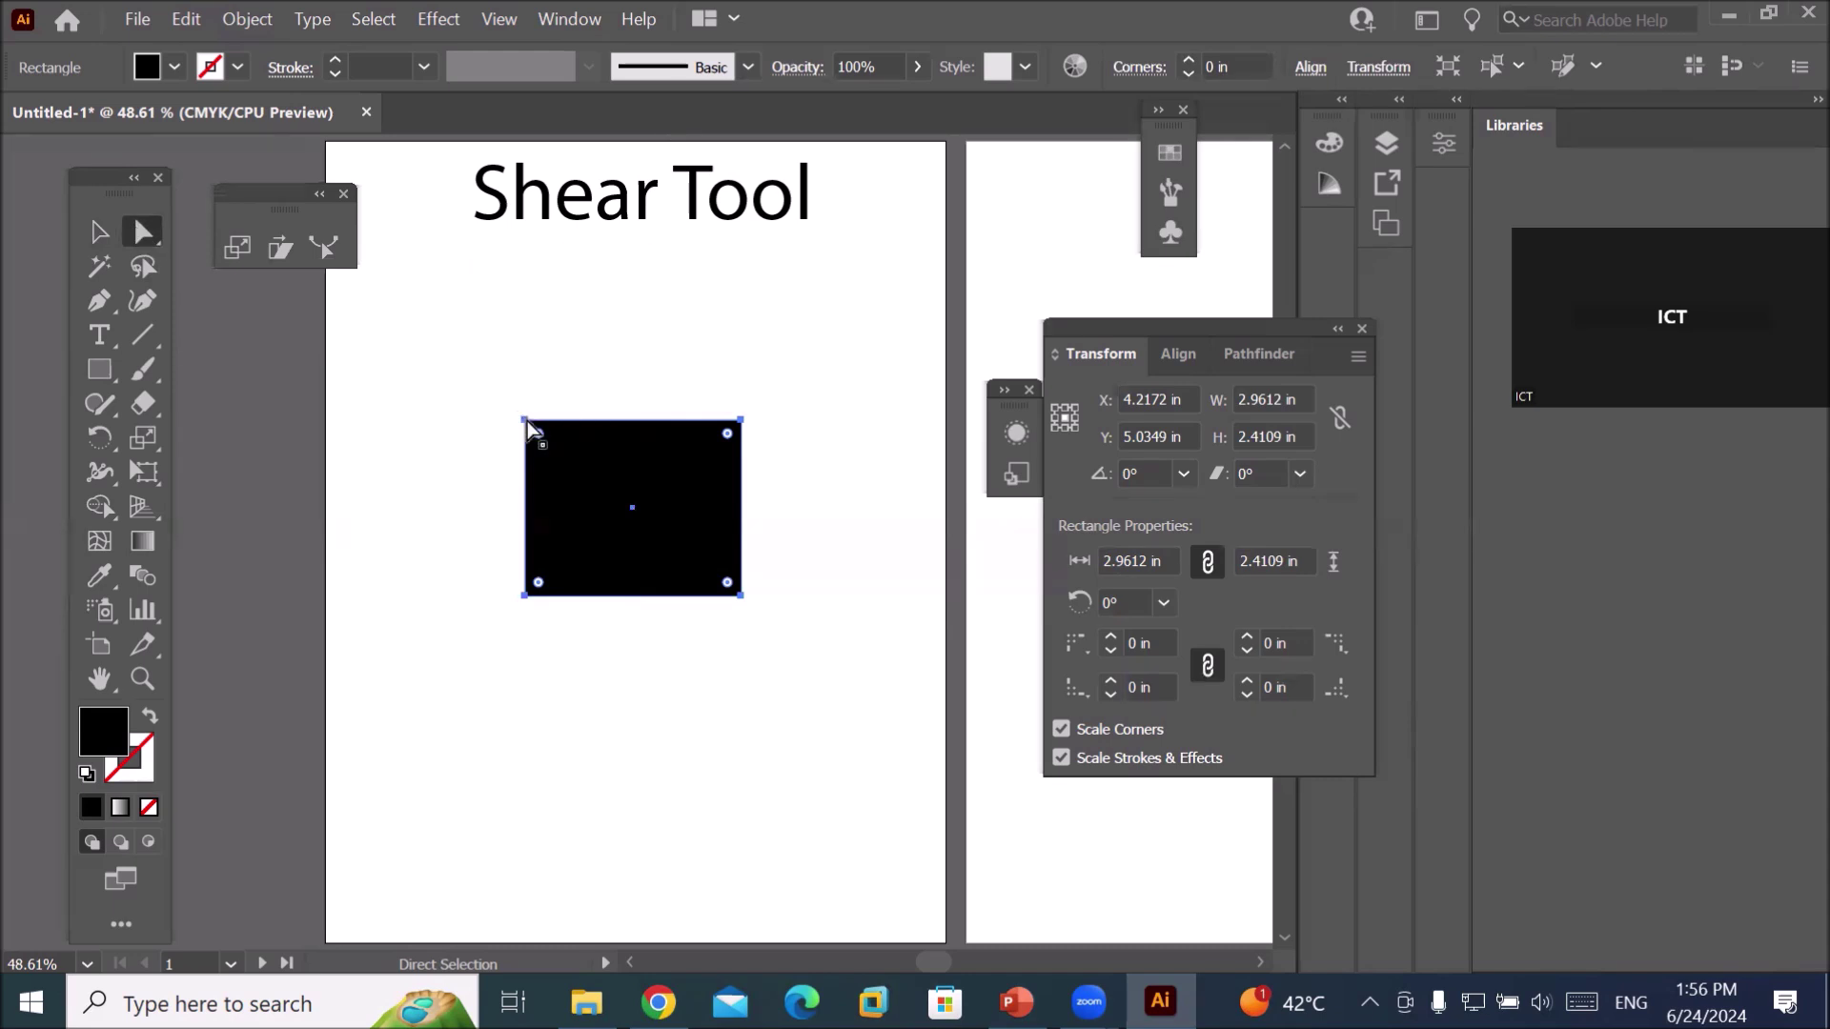
left_click(95, 234)
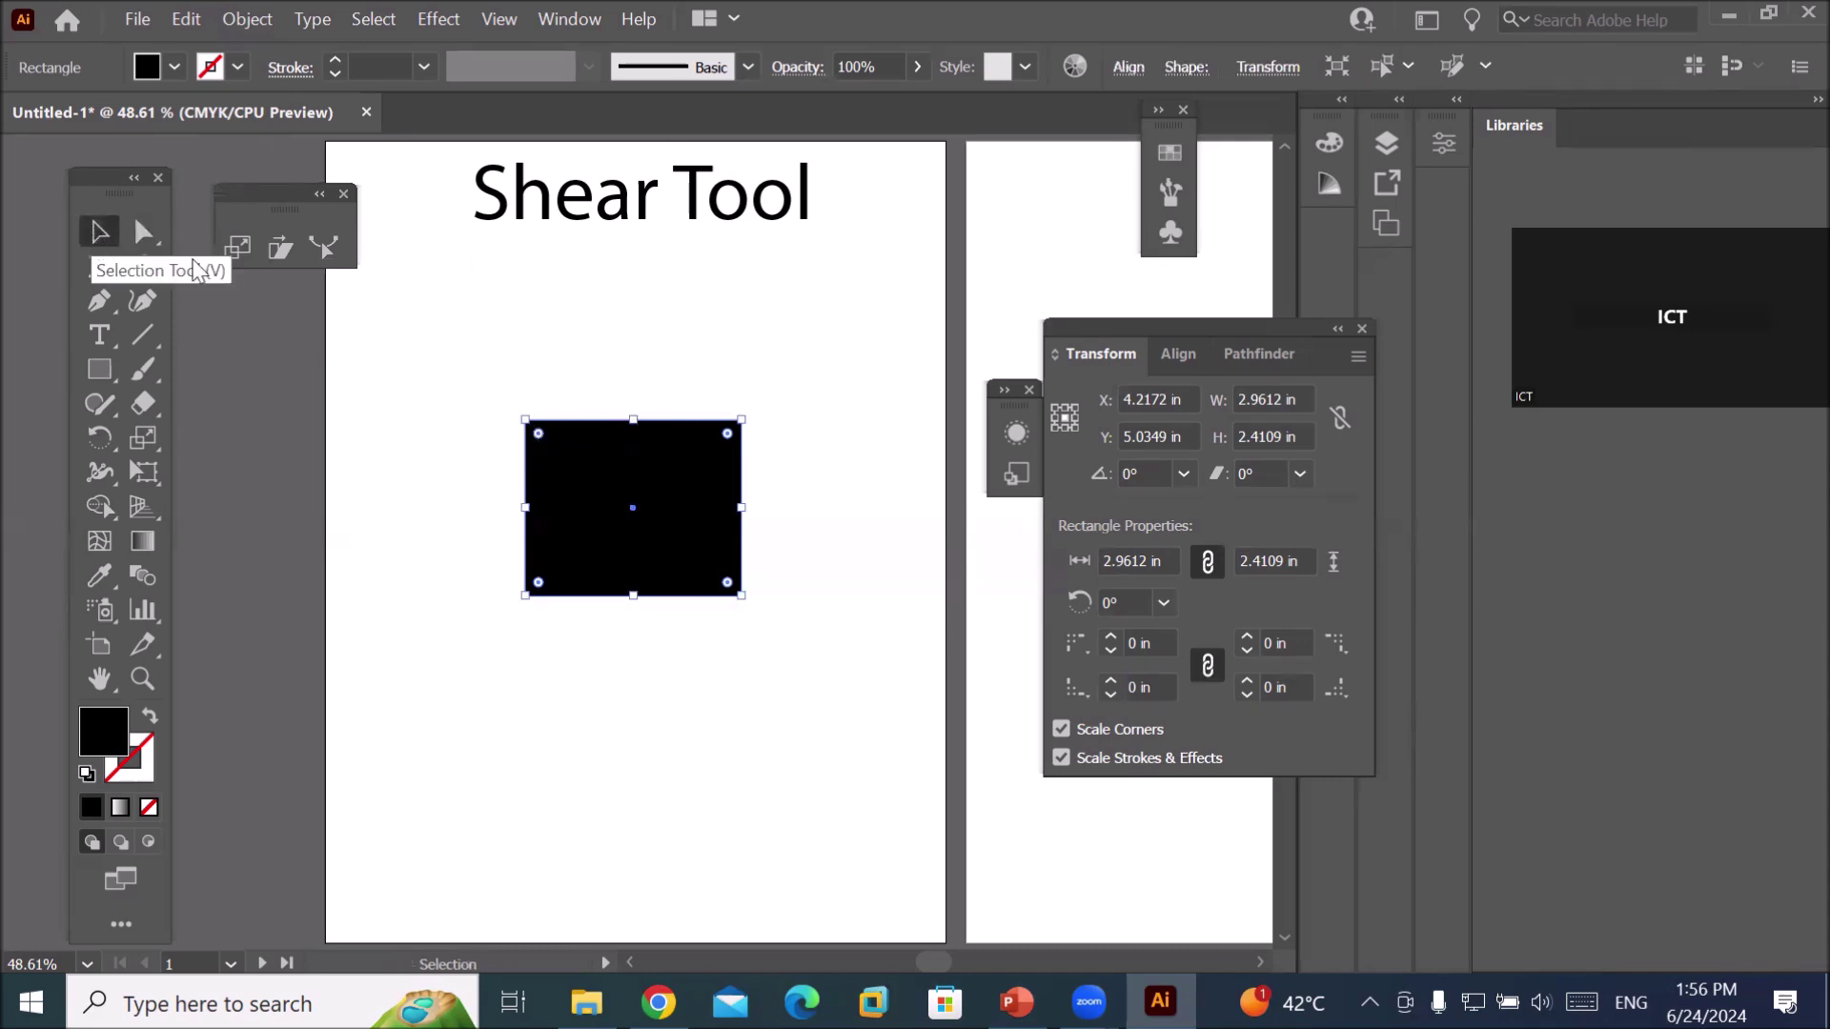
mouse_move(635, 422)
left_mouse_down()
mouse_move(633, 382)
mouse_move(633, 410)
left_mouse_up()
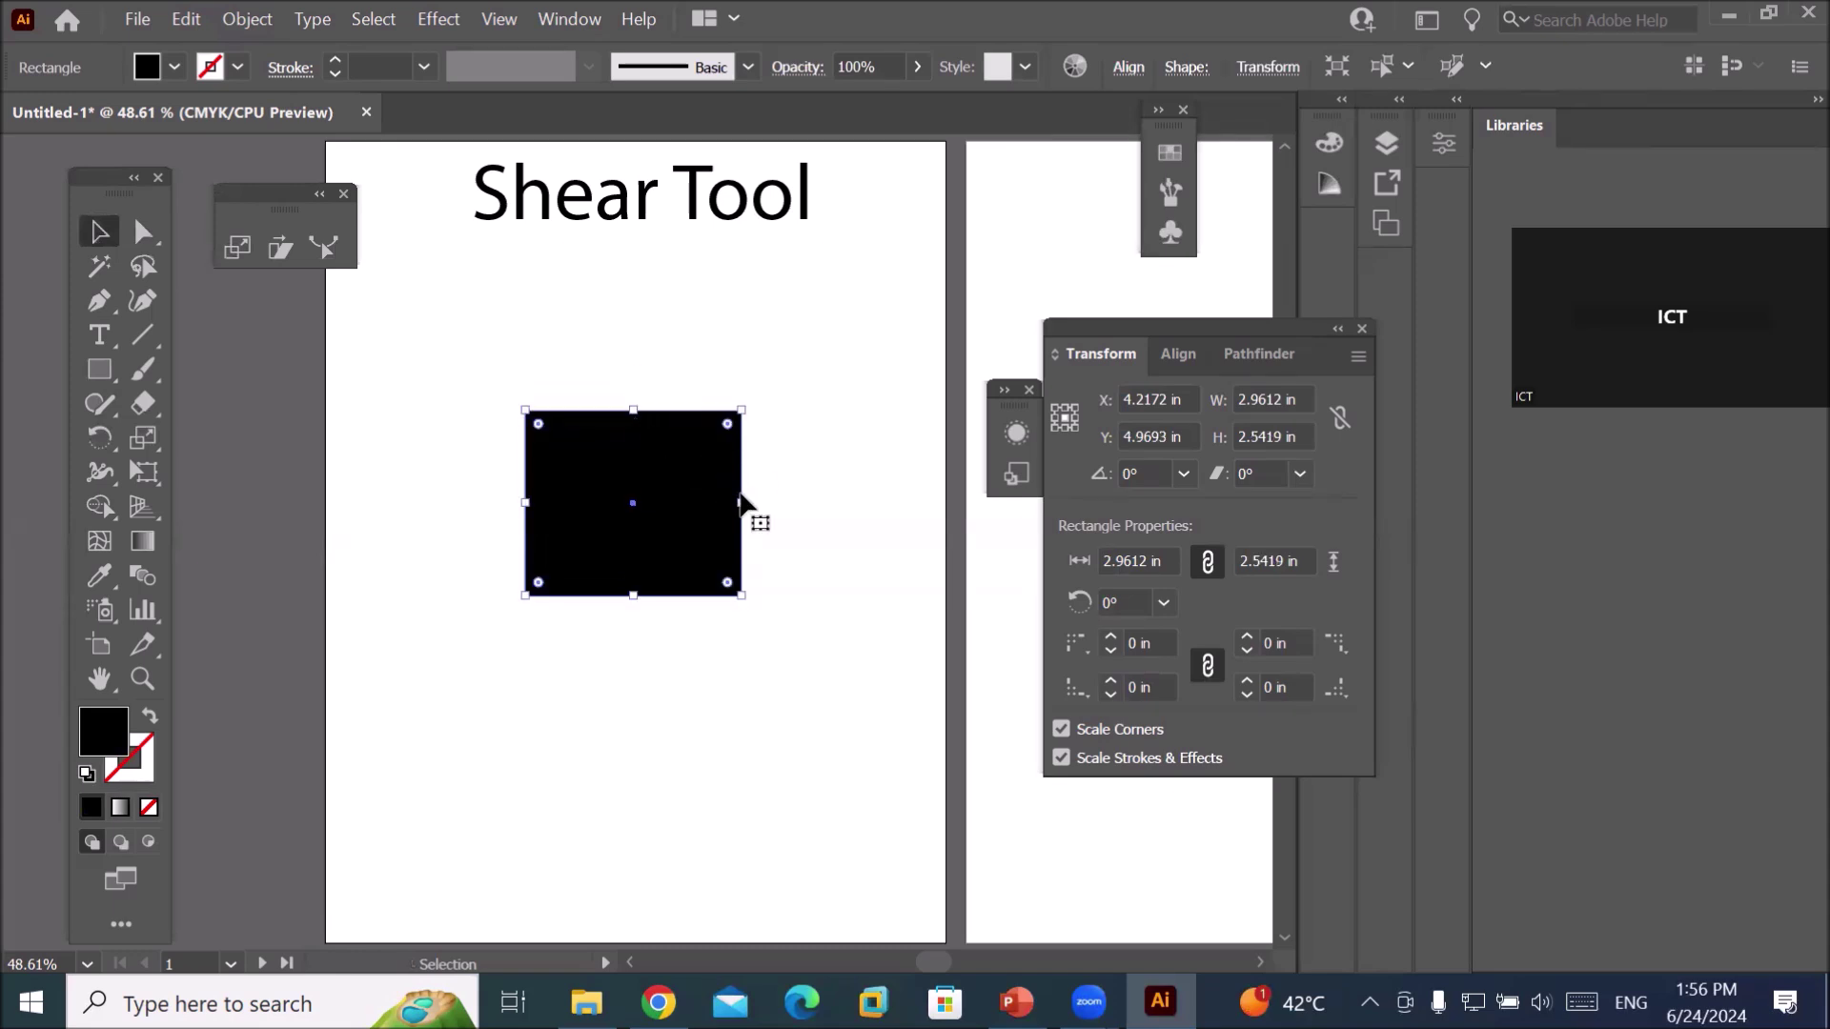
mouse_move(743, 505)
left_mouse_down()
mouse_move(789, 513)
mouse_move(742, 505)
left_mouse_up()
Try rotating the rectangle to 315° and undo the rotation.
left_click_drag(751, 397, 778, 520)
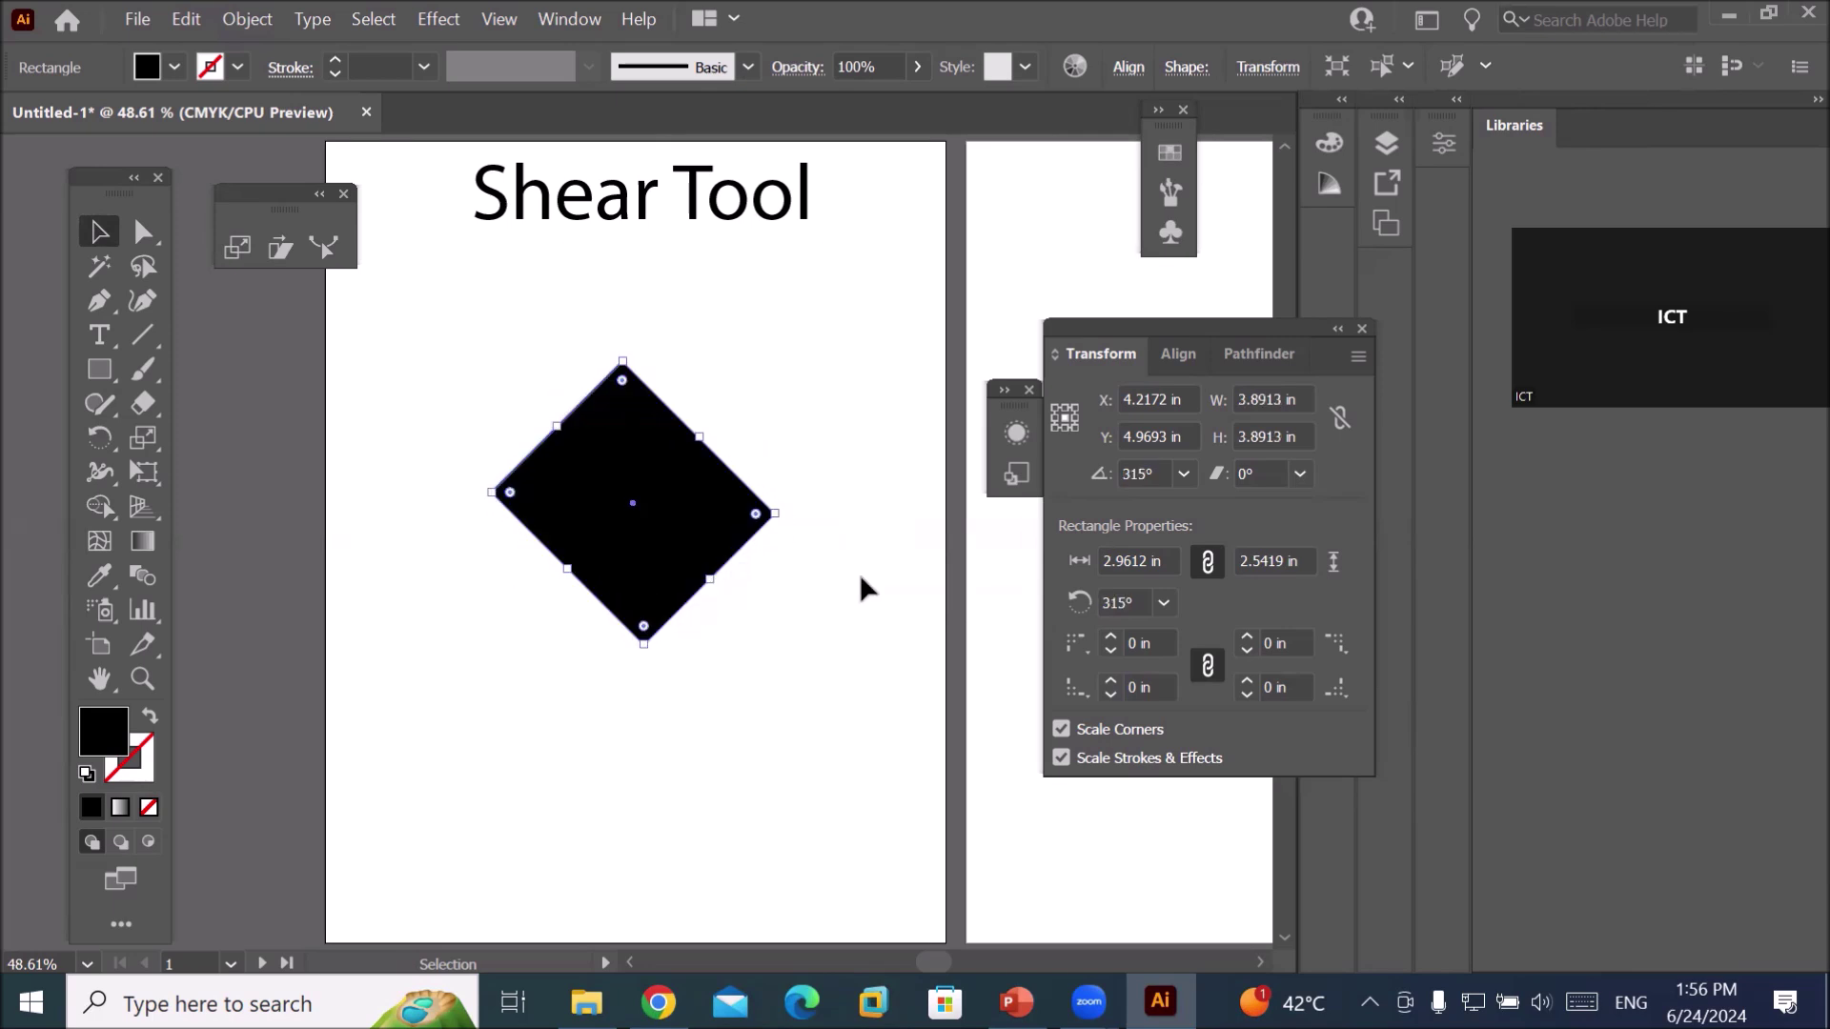
key("ctrl+z")
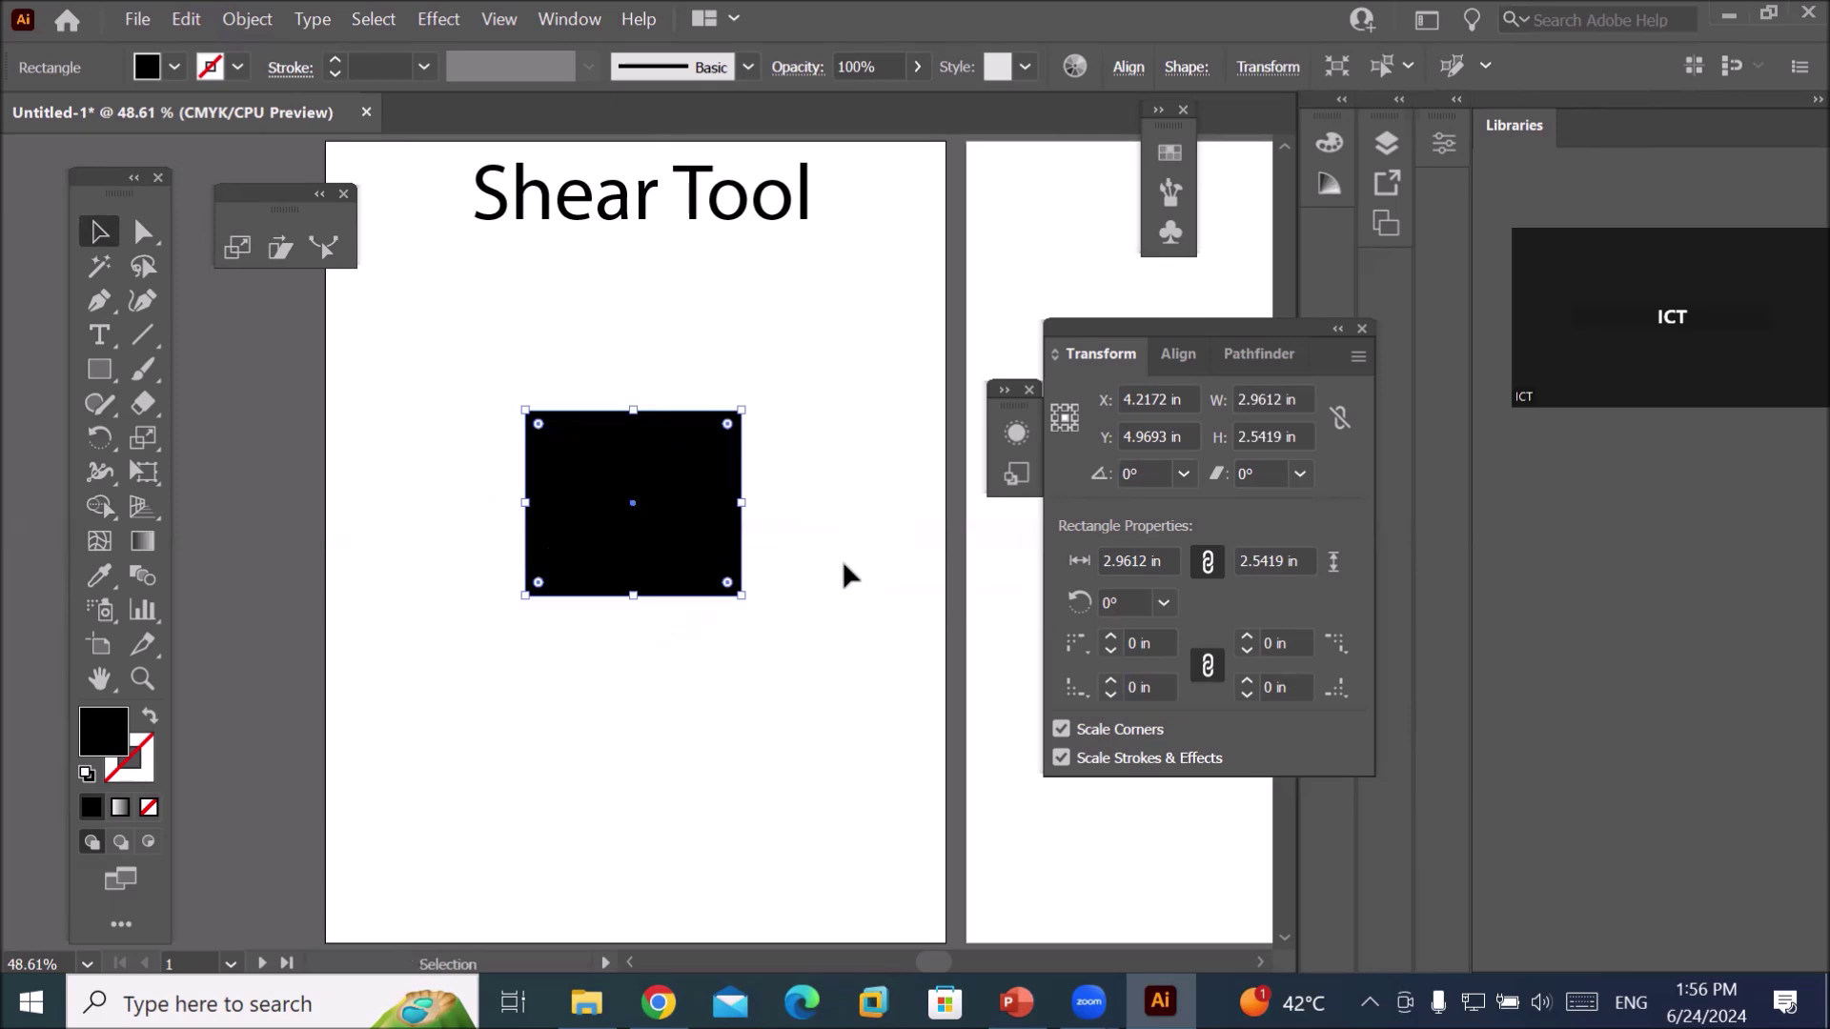
Try freehand shears of the rectangle, horizontally in both directions and then vertically, undoing them all.
left_click(278, 250)
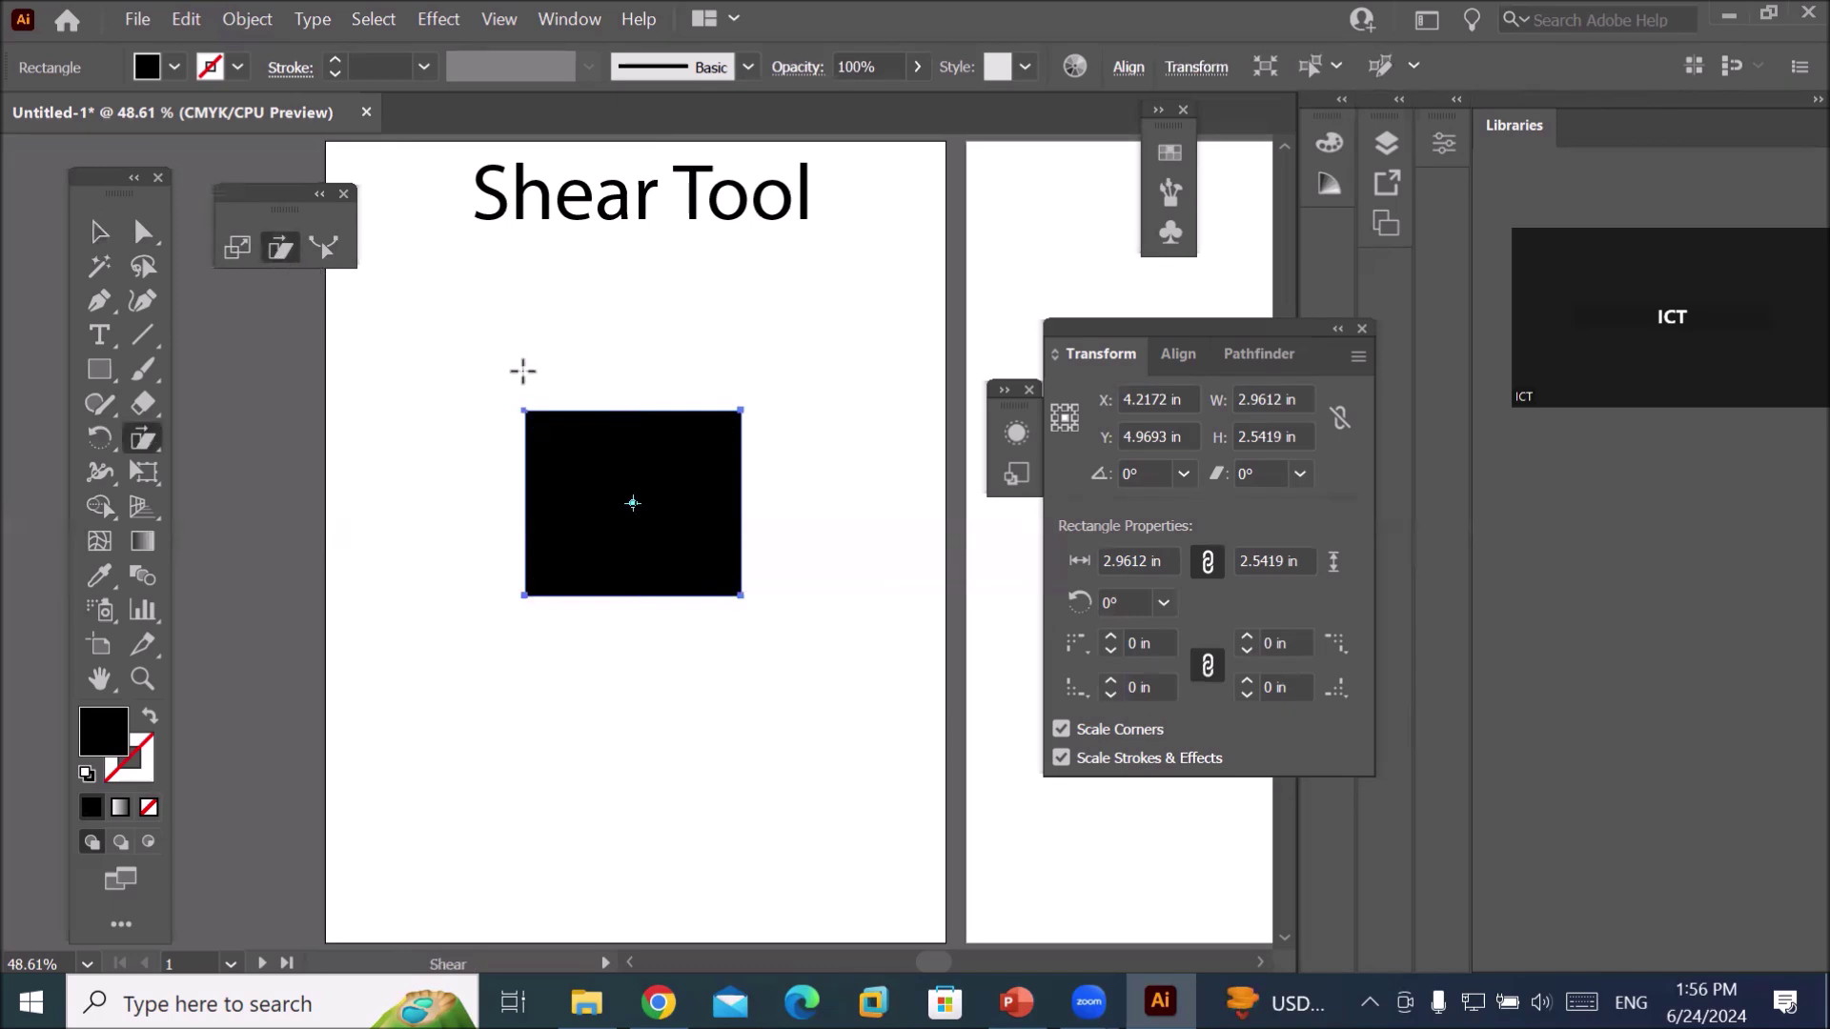
left_click_drag(629, 412, 683, 425)
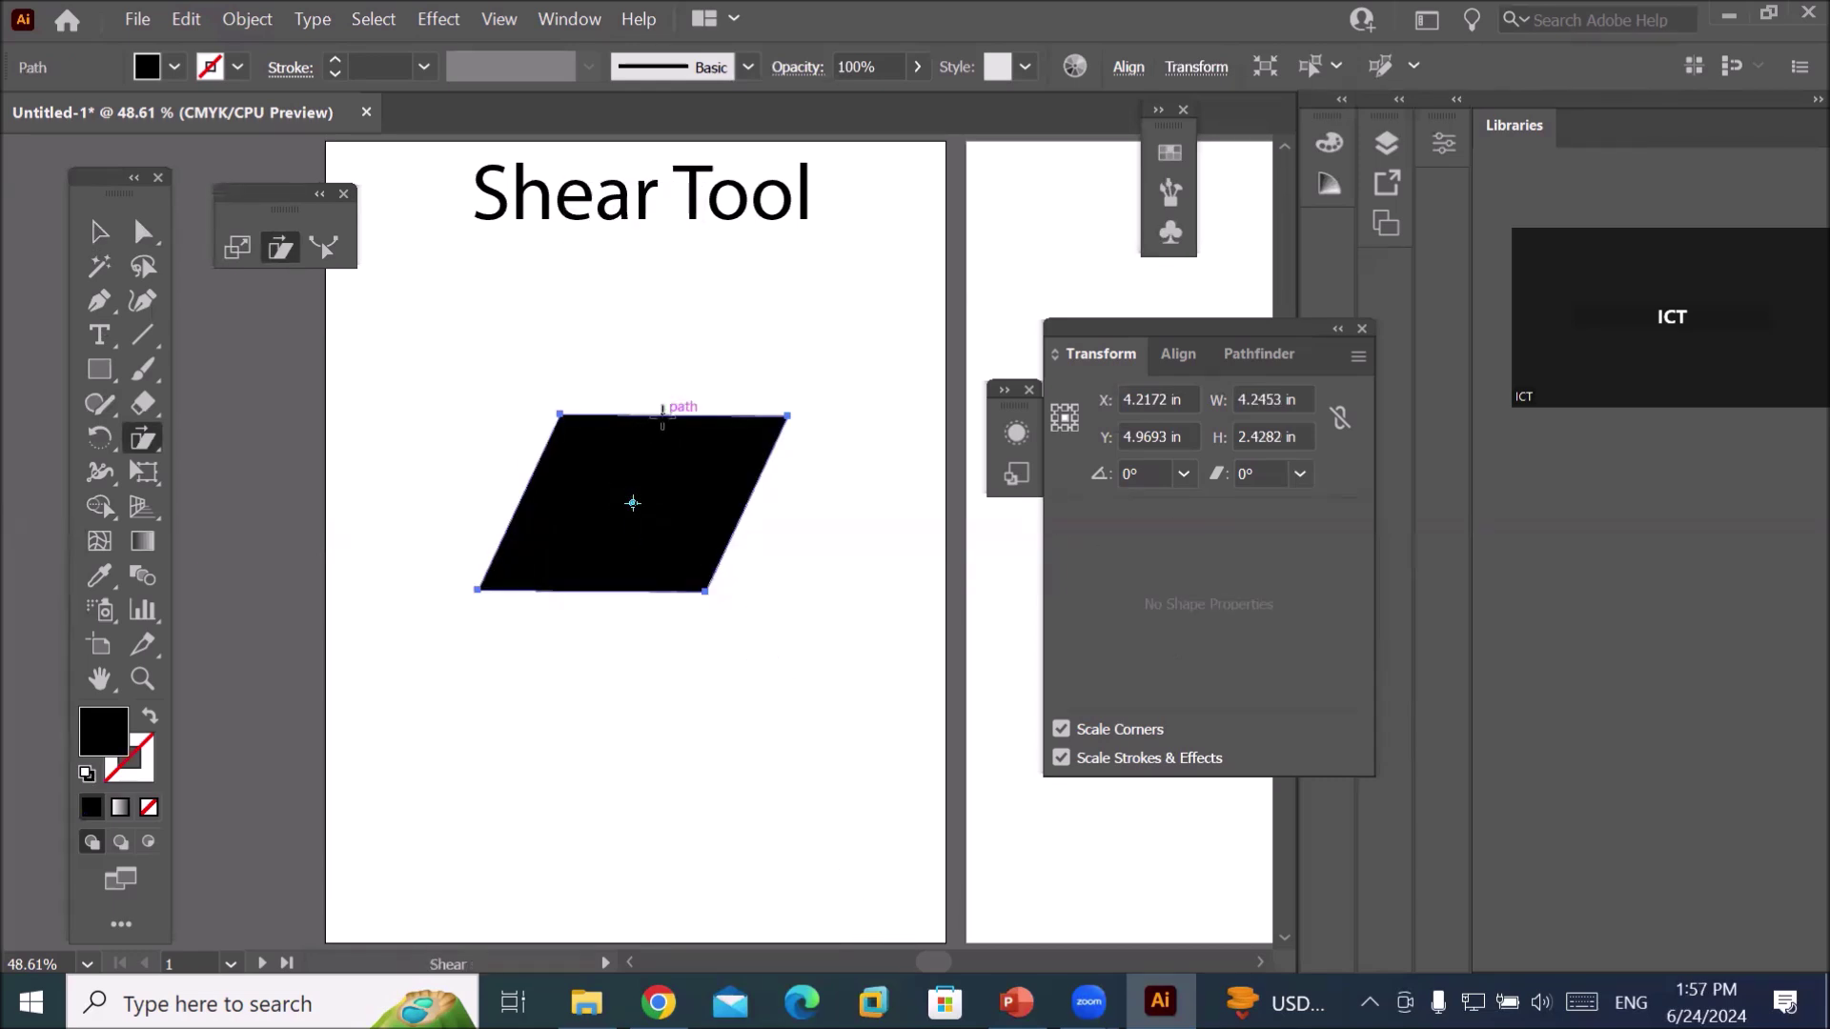
left_click_drag(663, 411, 602, 425)
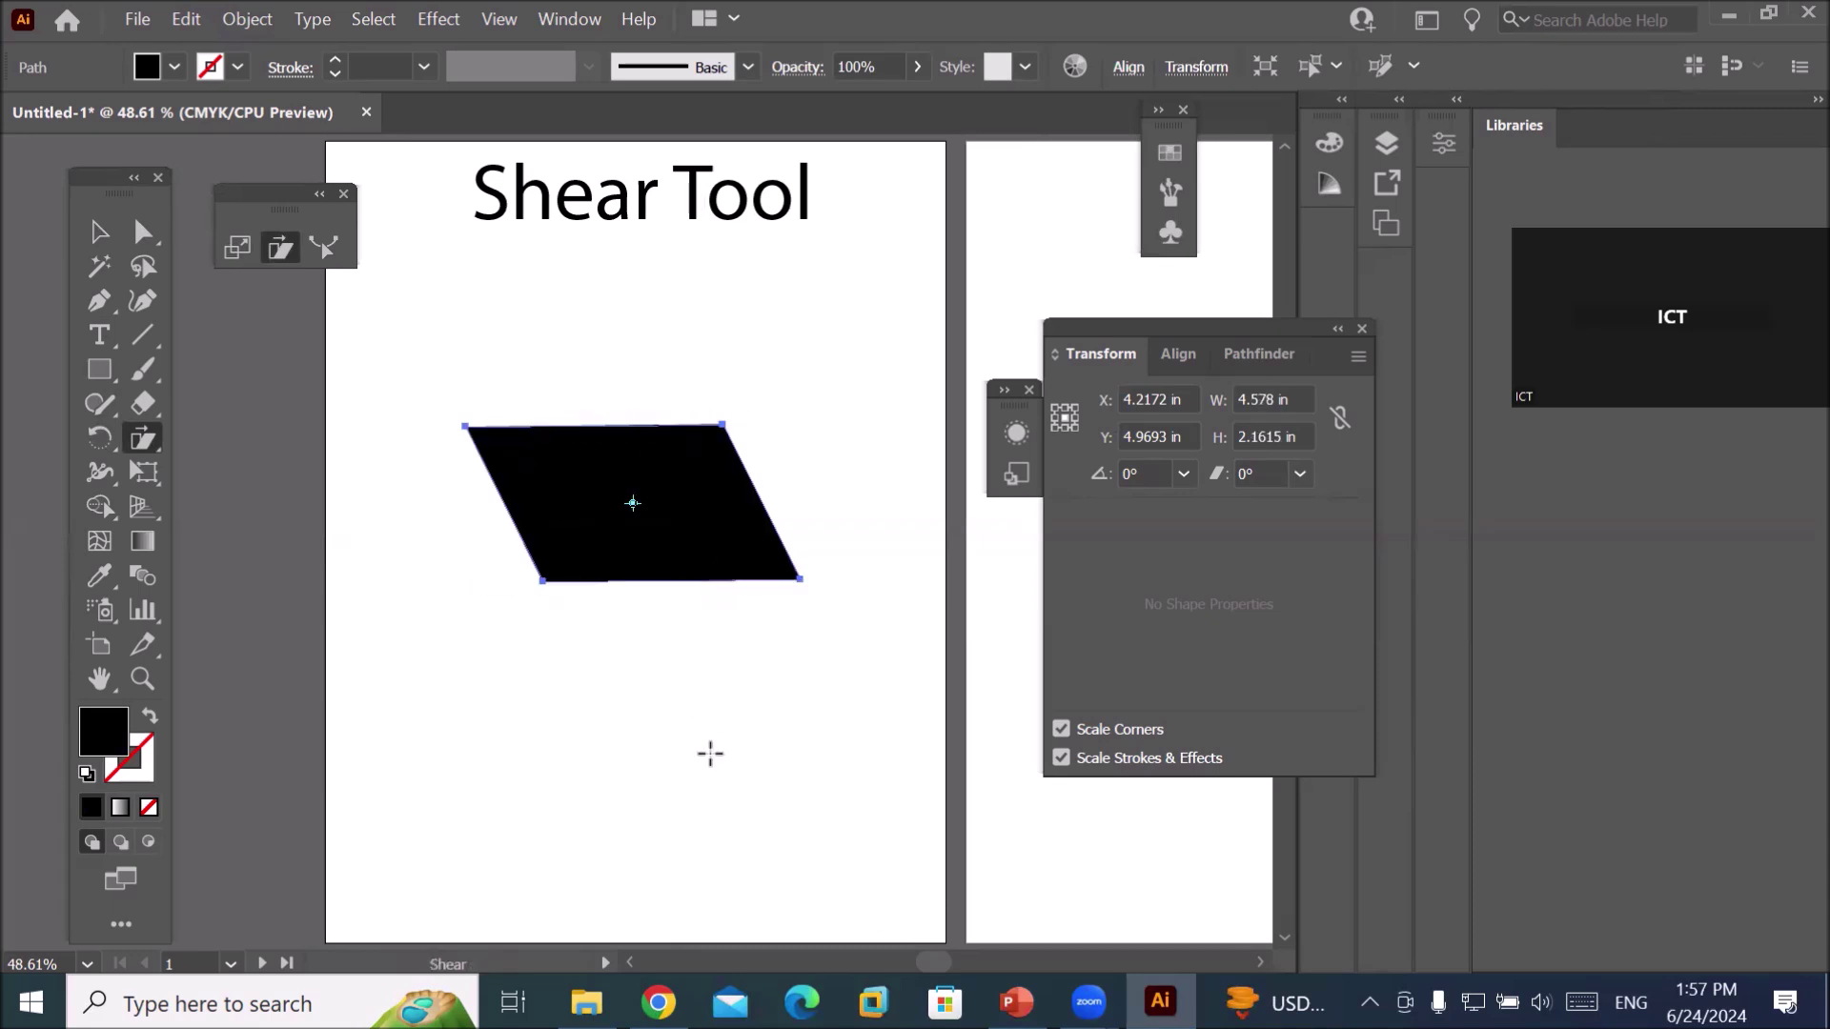
key("ctrl+z")
key("ctrl+z")
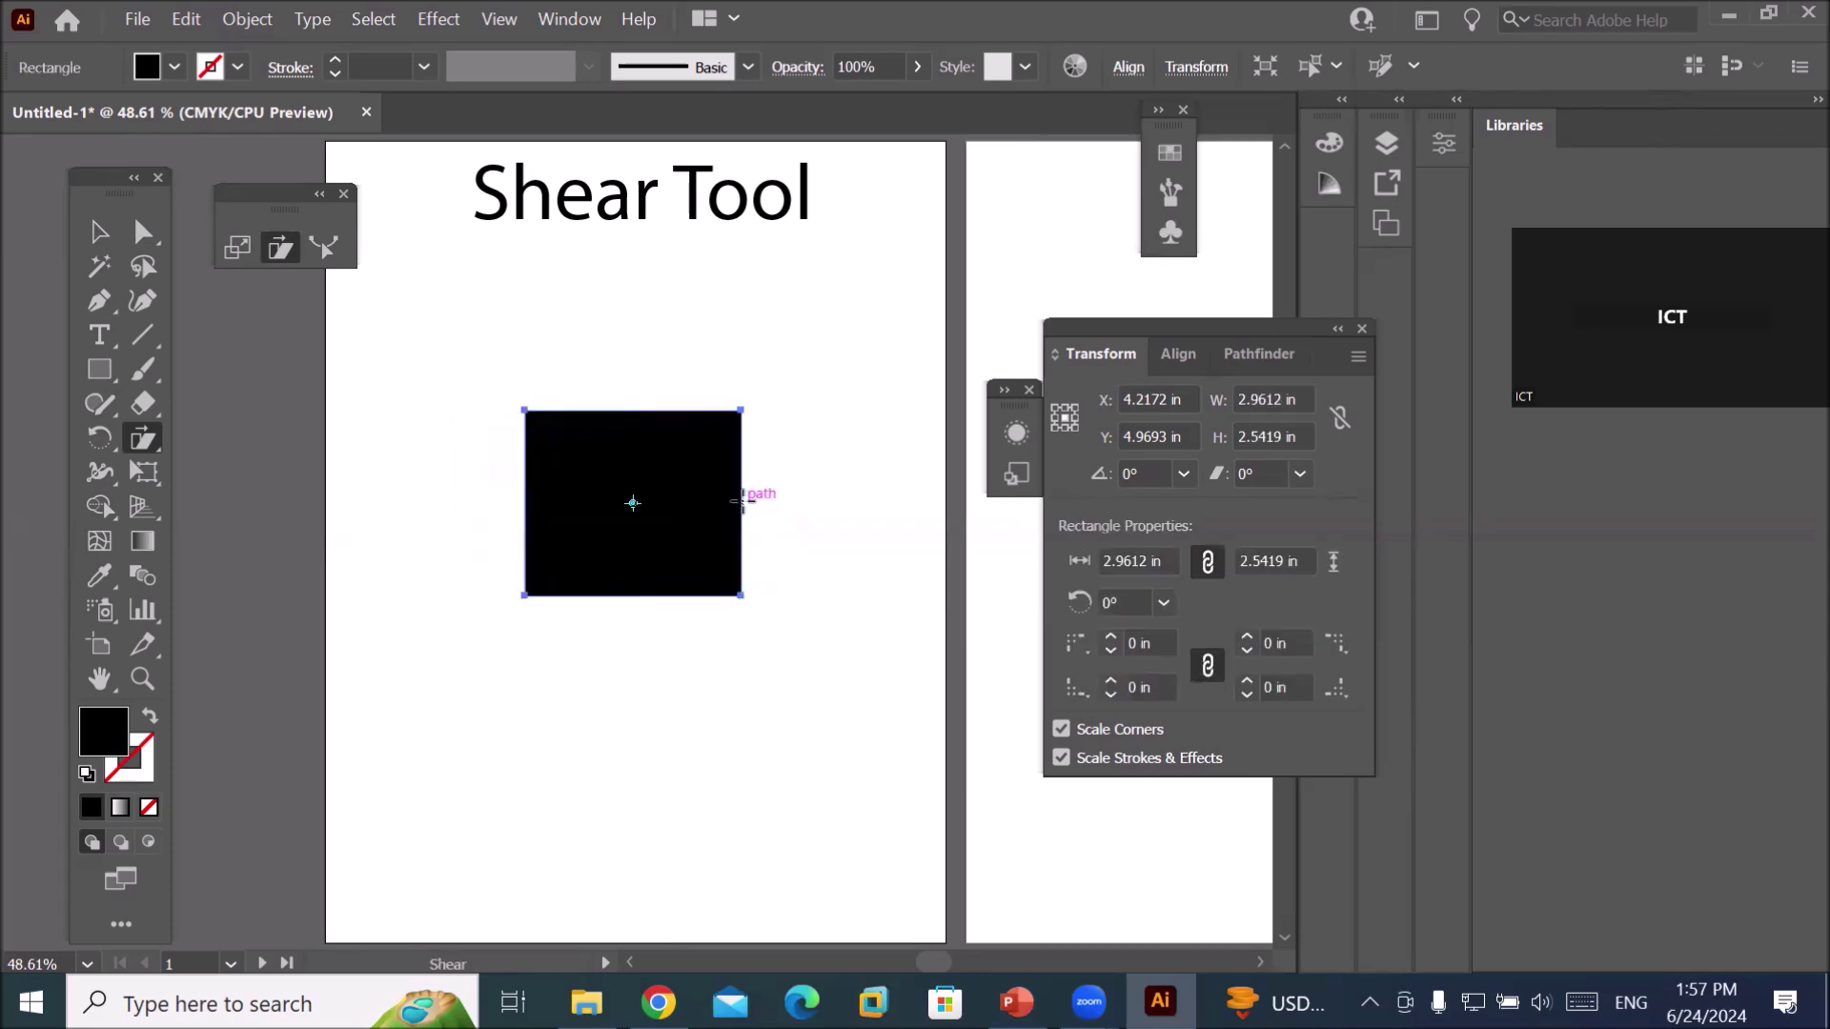
left_click_drag(744, 502, 745, 444)
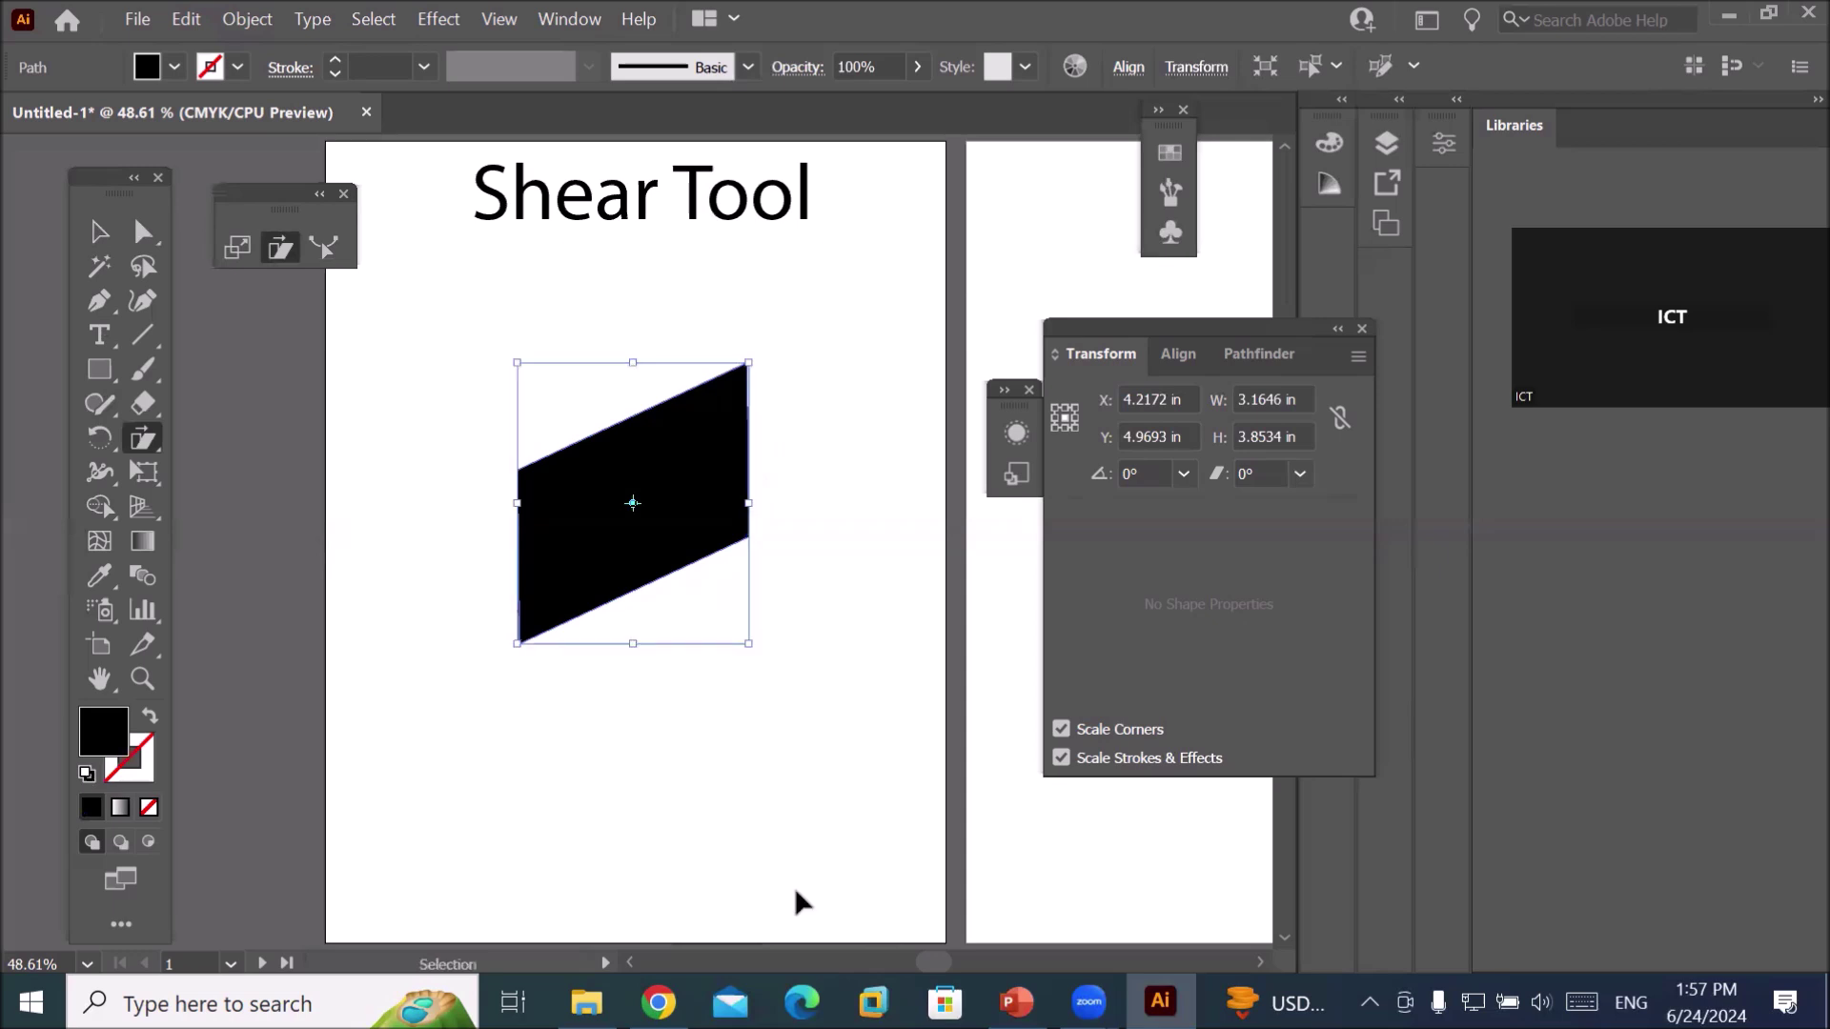
key("ctrl+z")
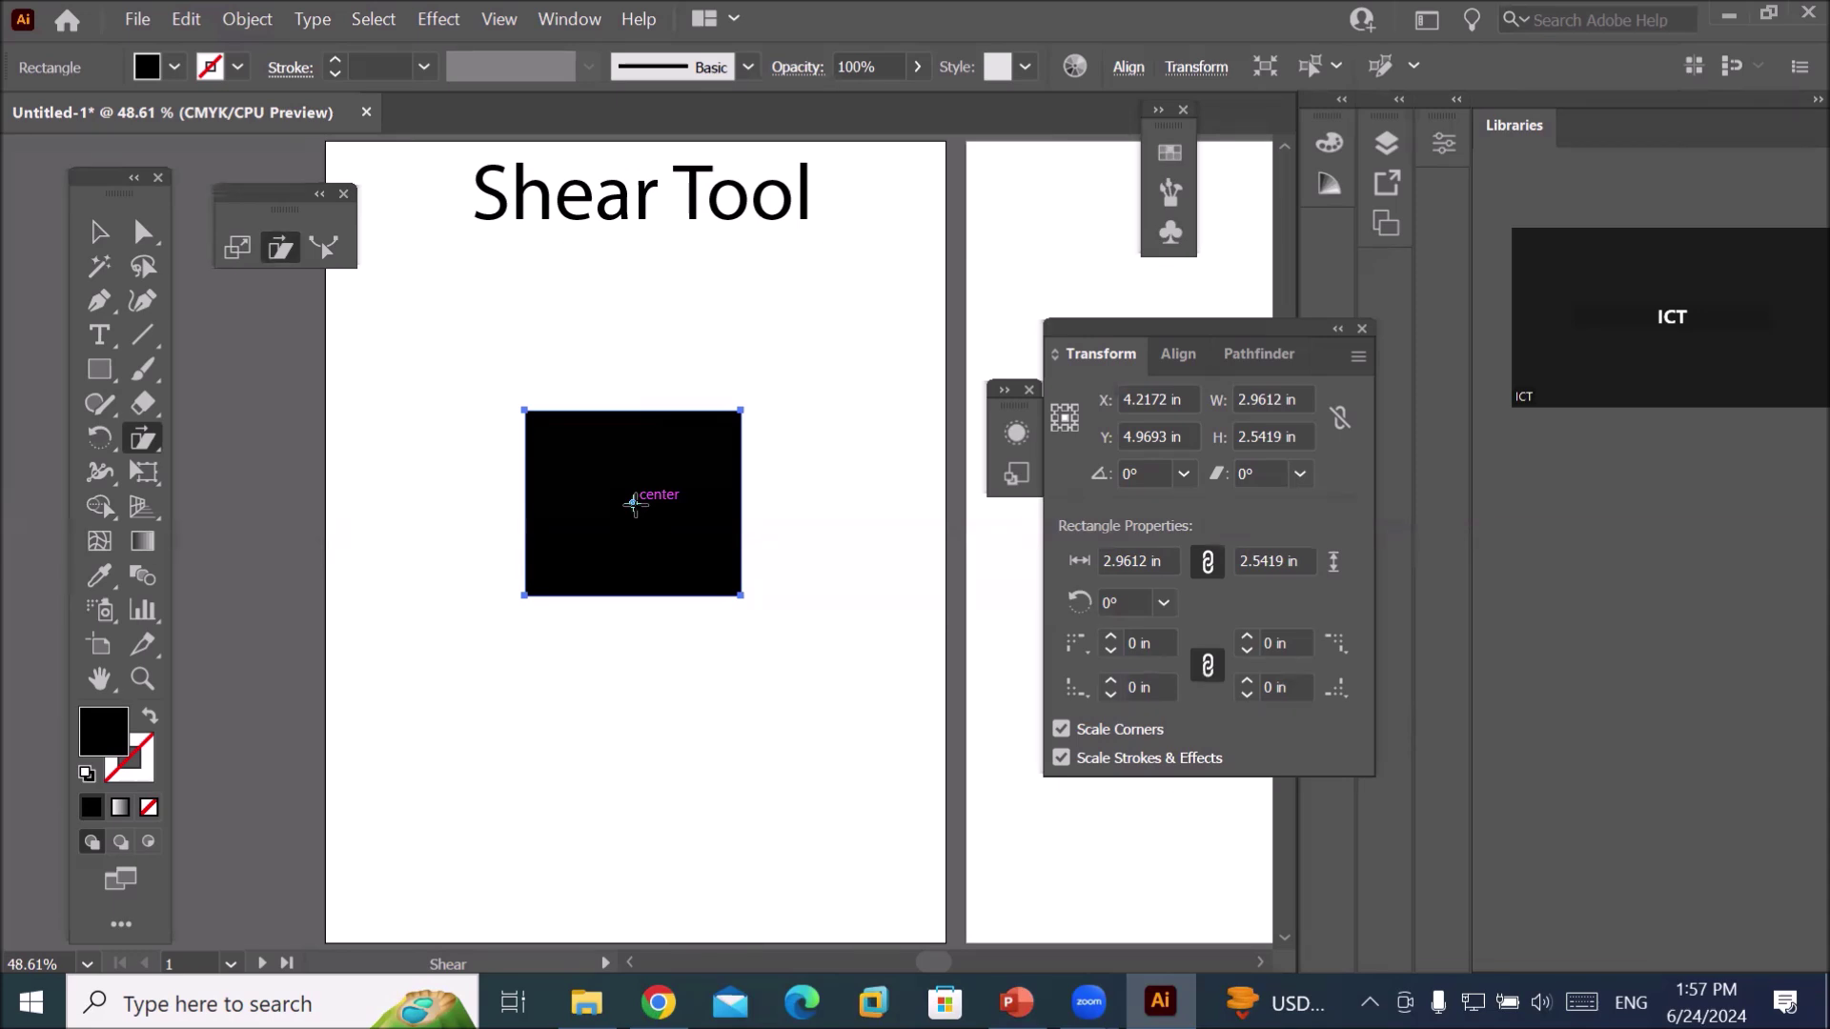
Create a sheared copy of the rectangle with a 15° shear angle along the horizontal axis.
double_click(138, 441)
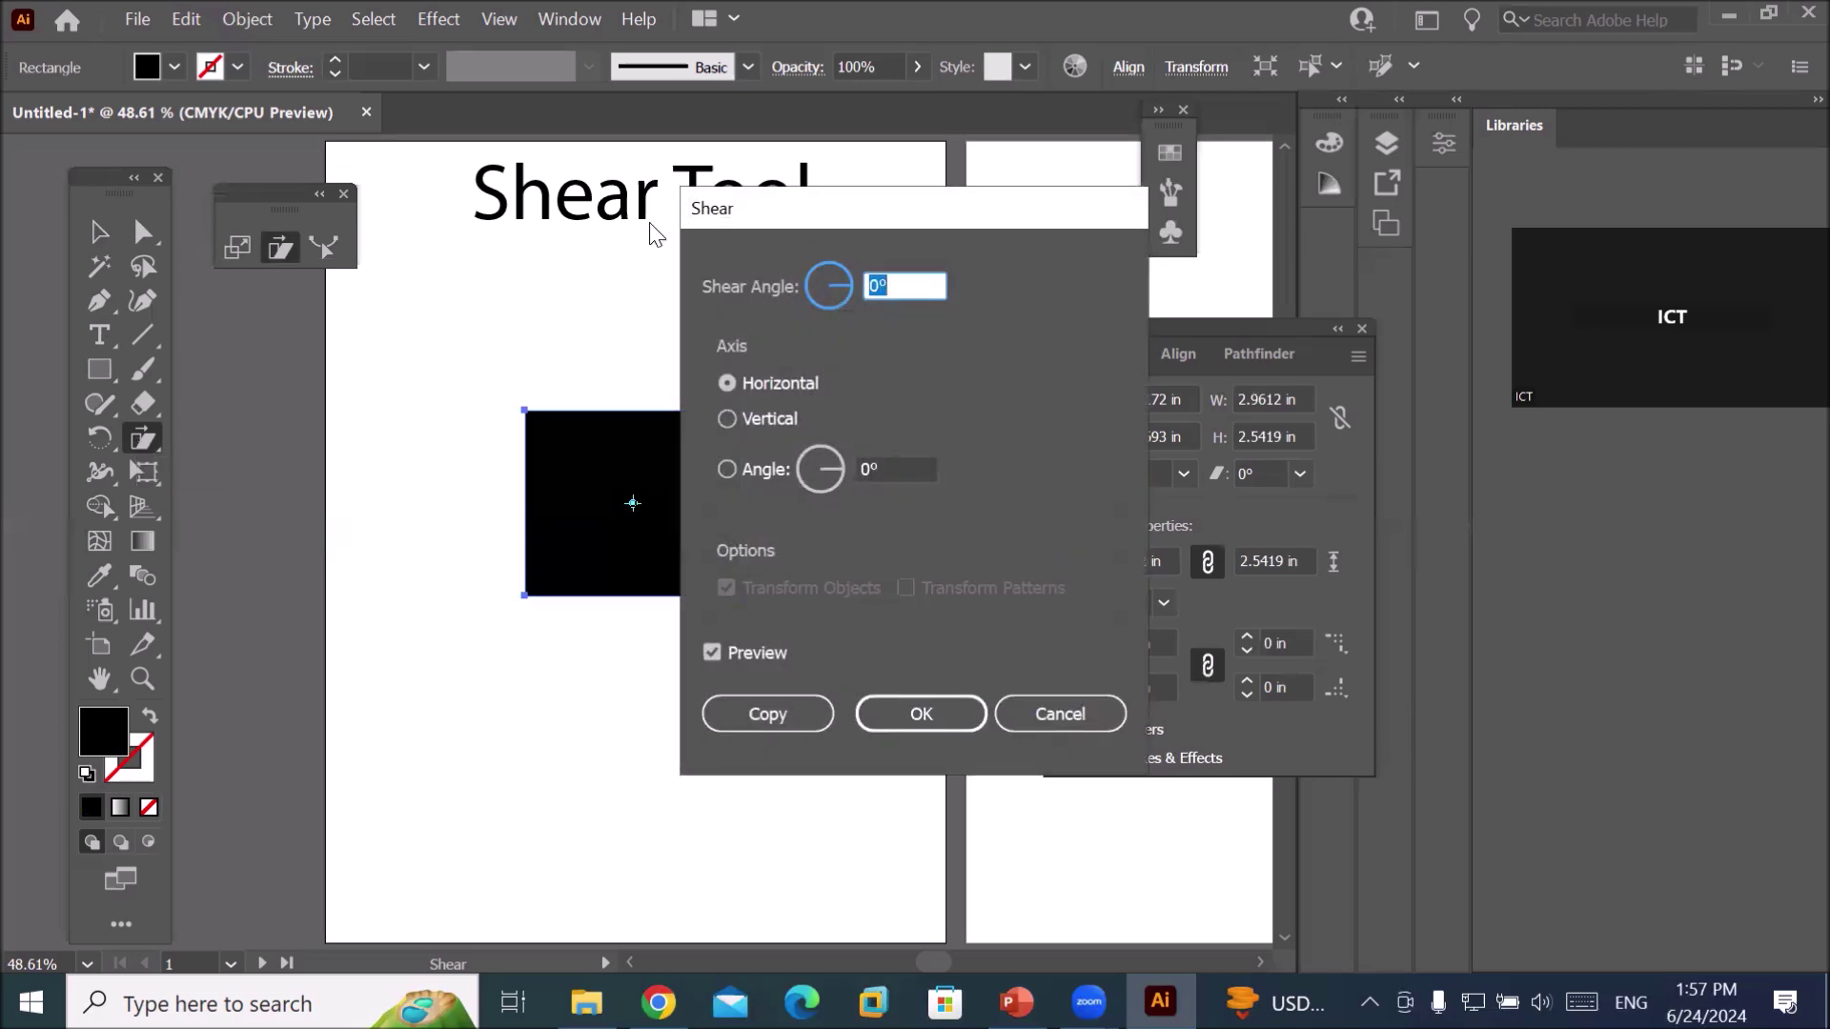
left_click_drag(772, 218, 882, 232)
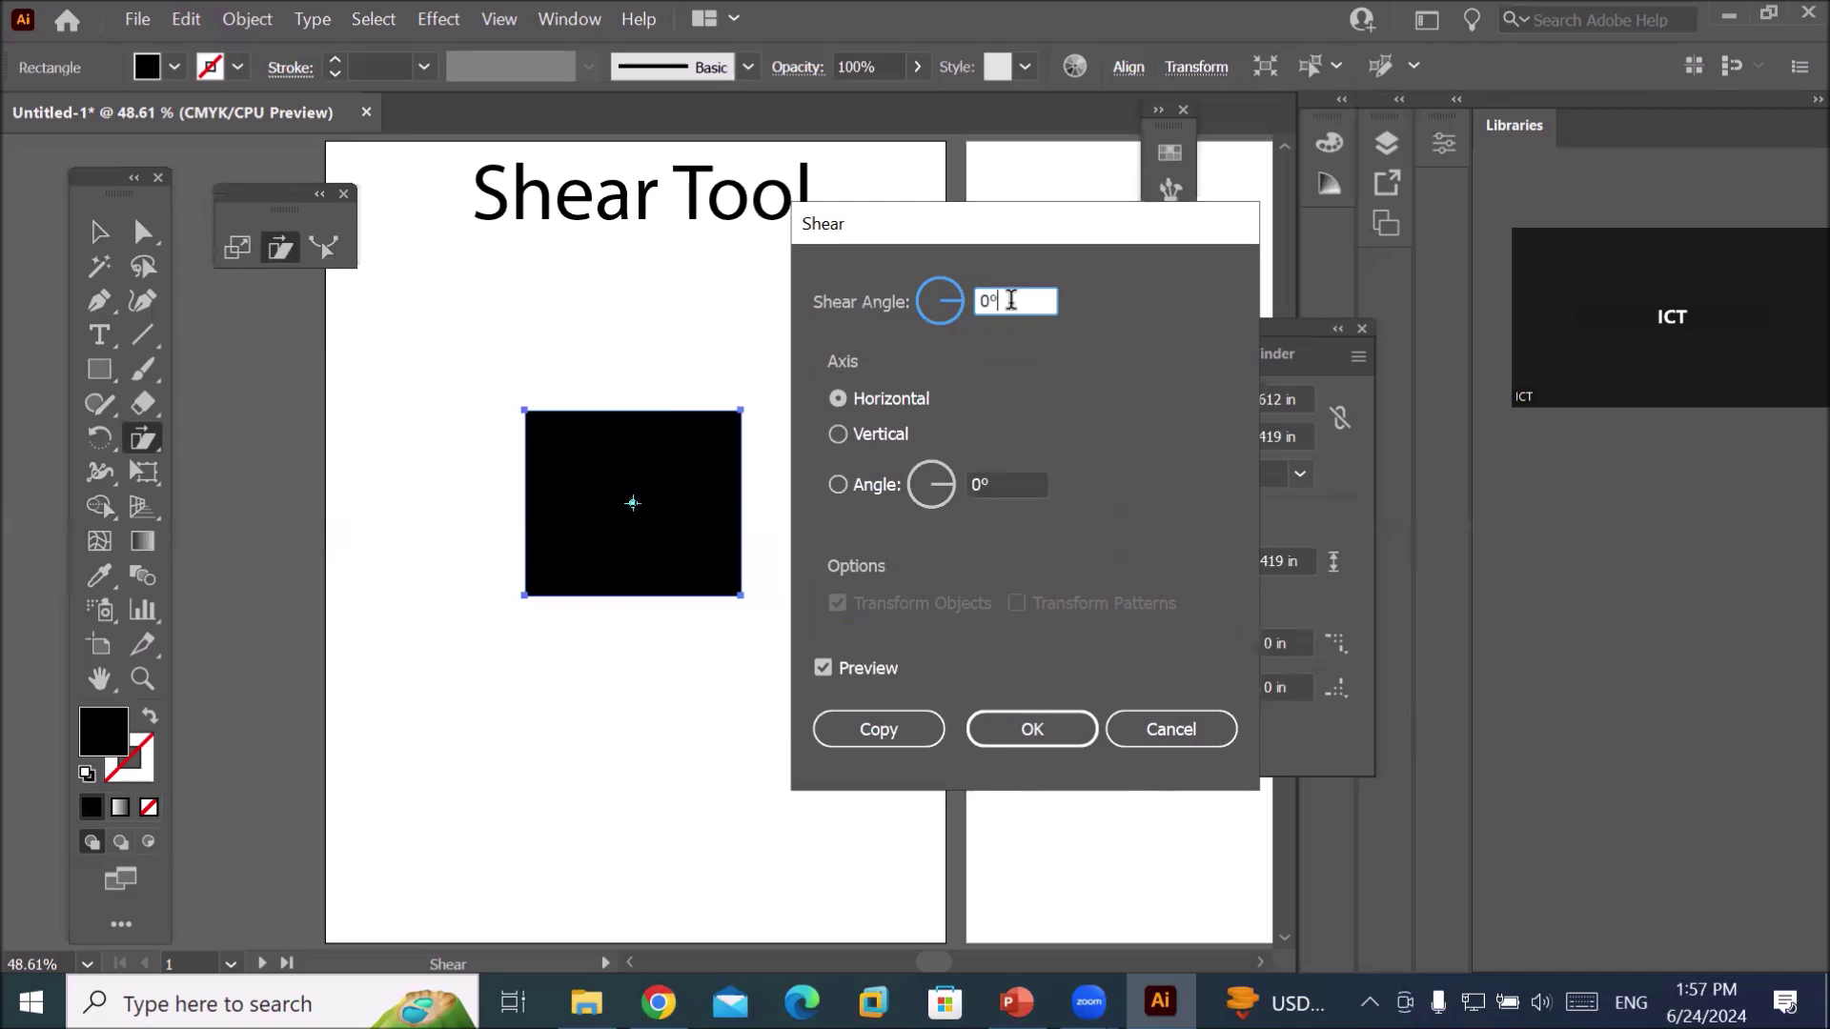
key("Up")
key("Up")
key("Up")
key("Up")
key("Up")
key("Up")
key("Up")
key("Up")
key("Up")
key("Up")
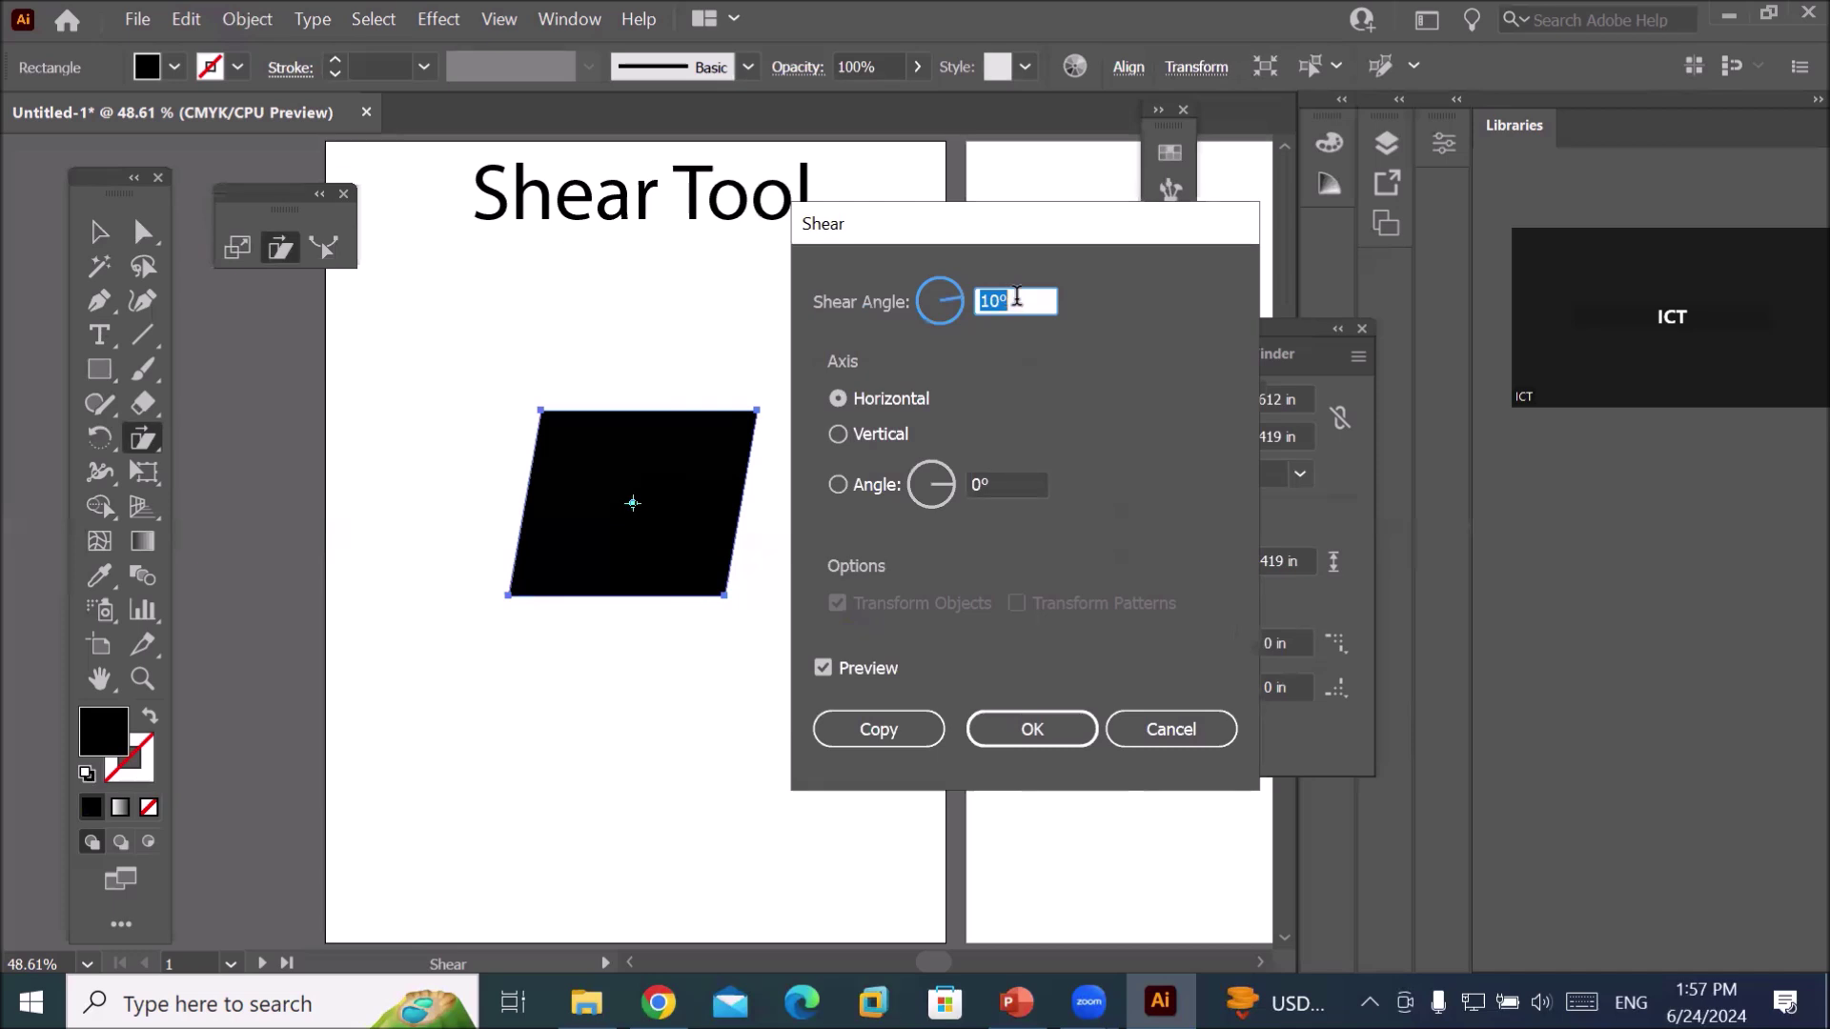
key("Up")
key("Up")
key("Up")
key("Up")
key("Up")
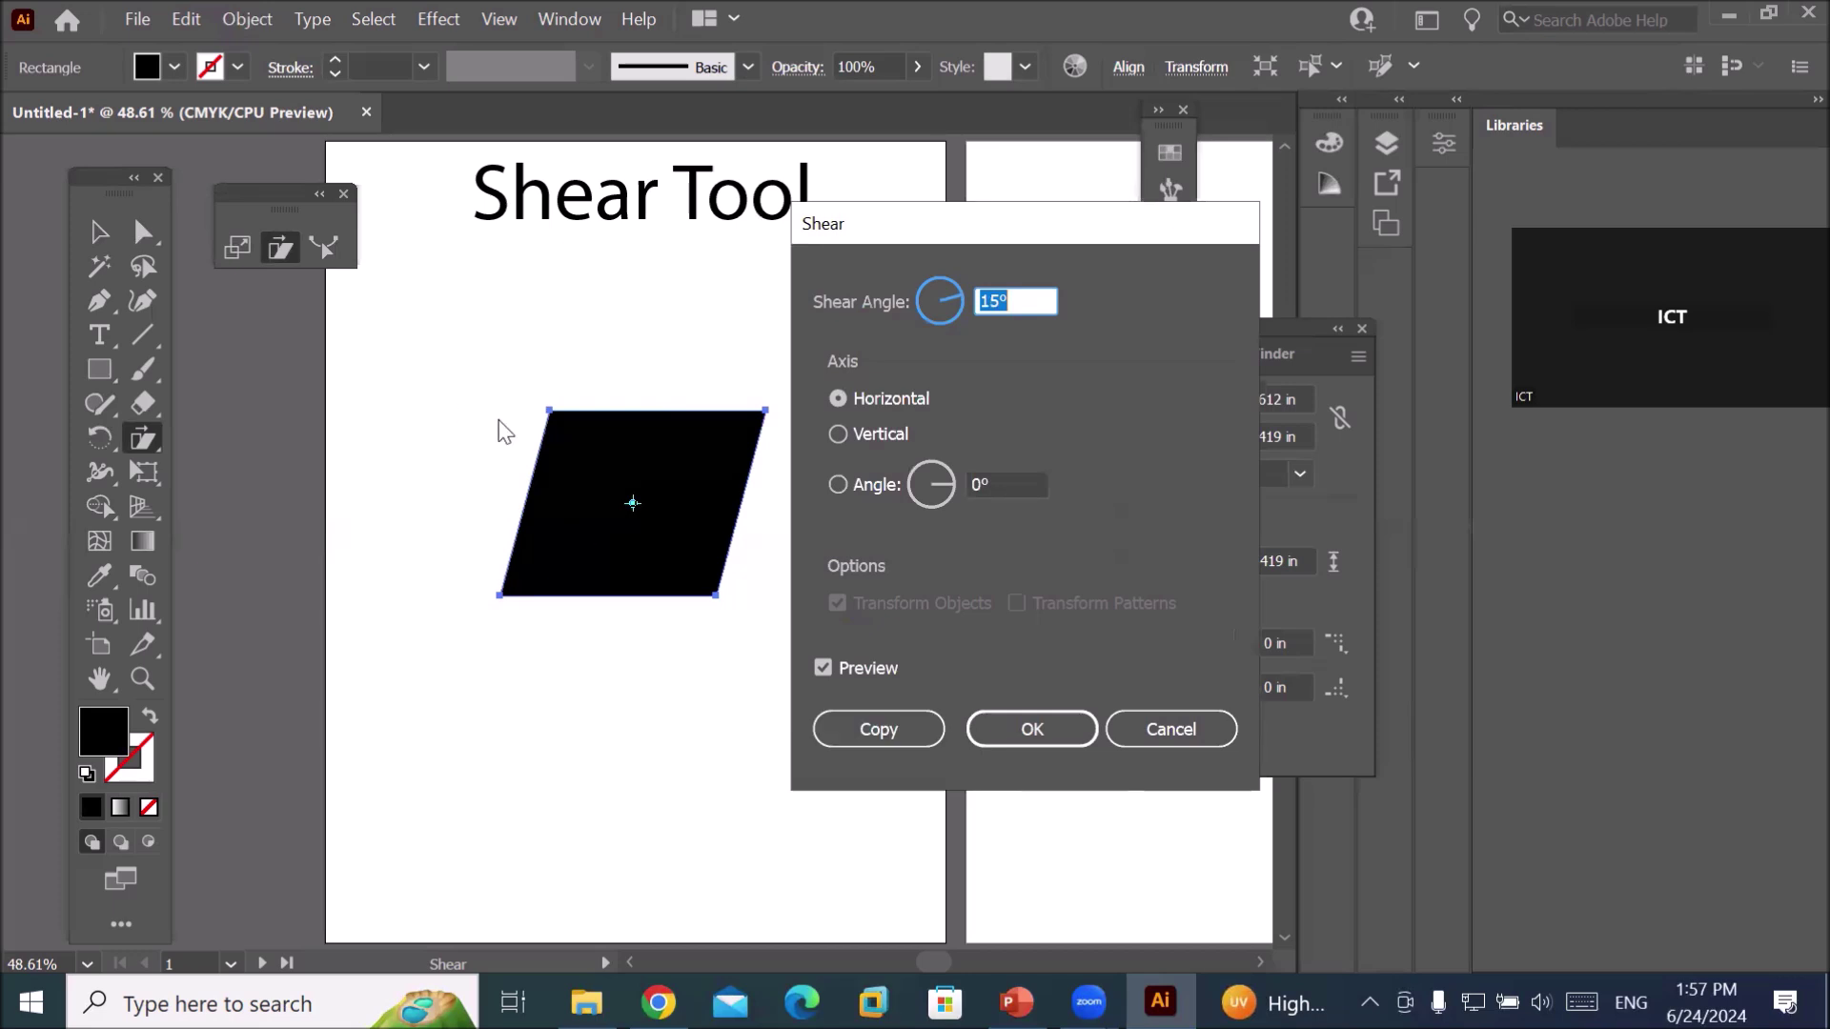
left_click(894, 729)
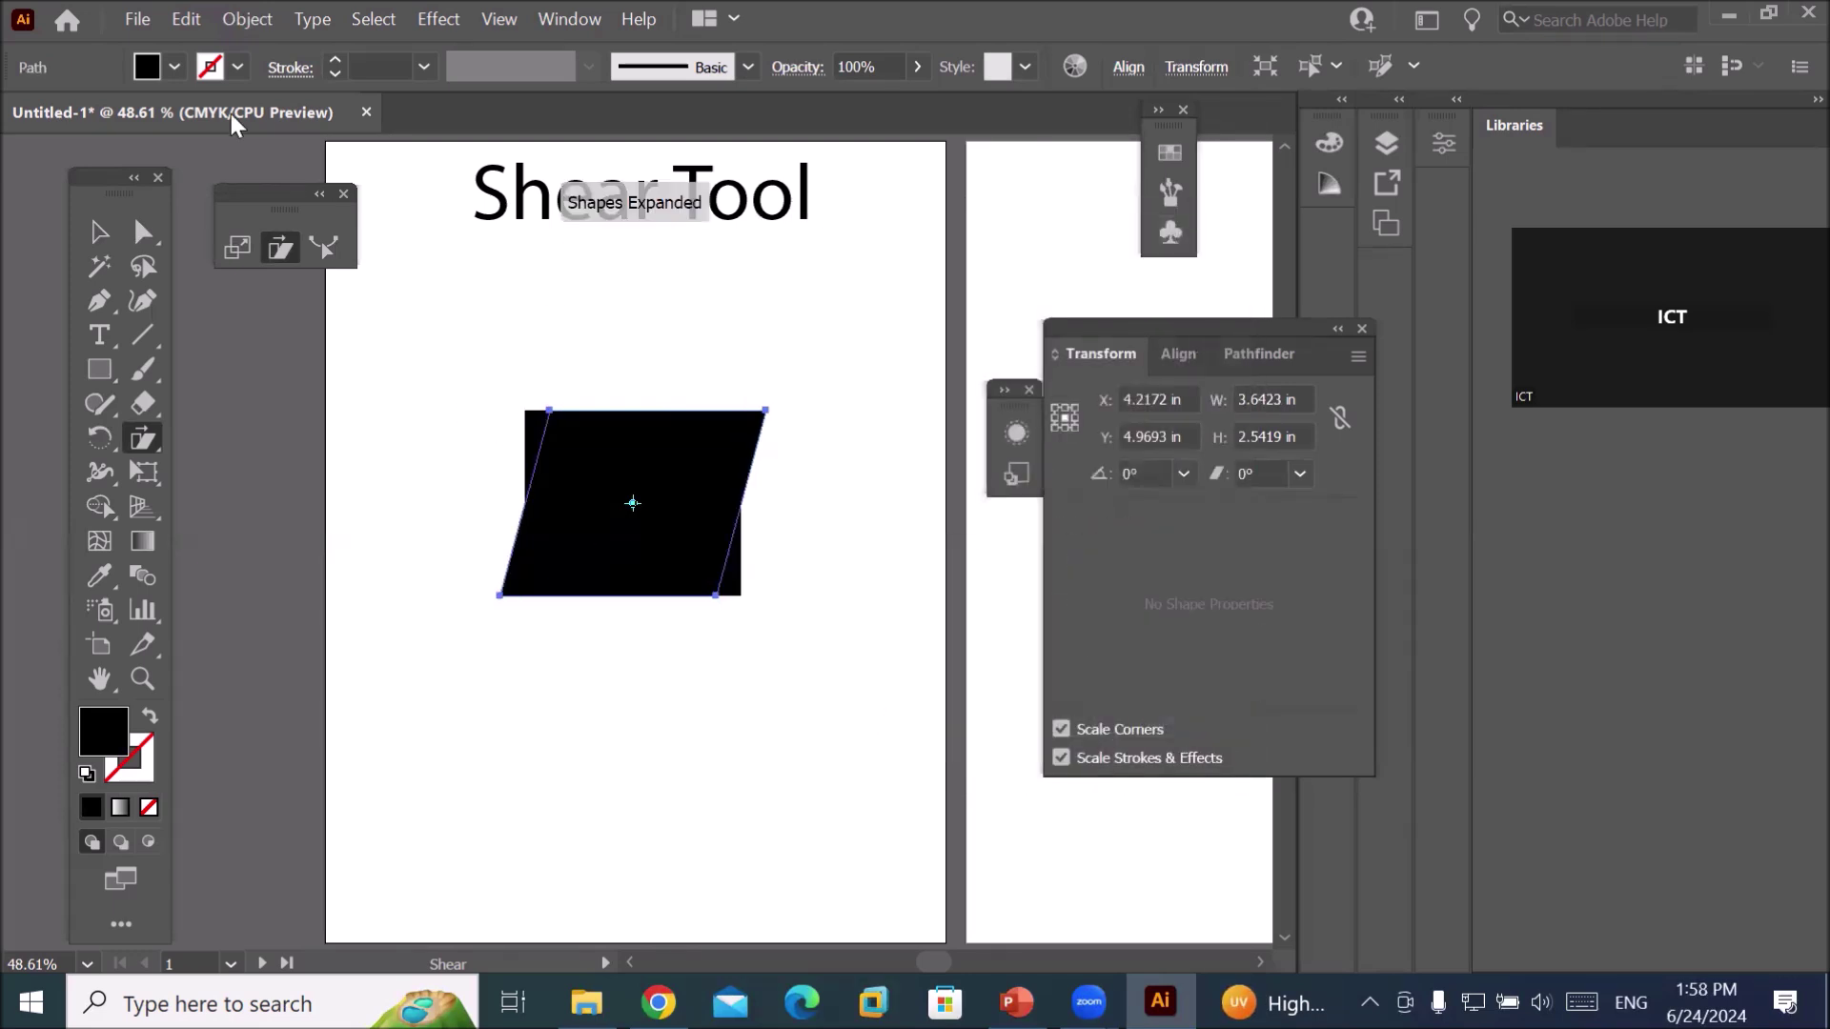
Fill the sheared copy with the light blue swatch.
left_click(175, 65)
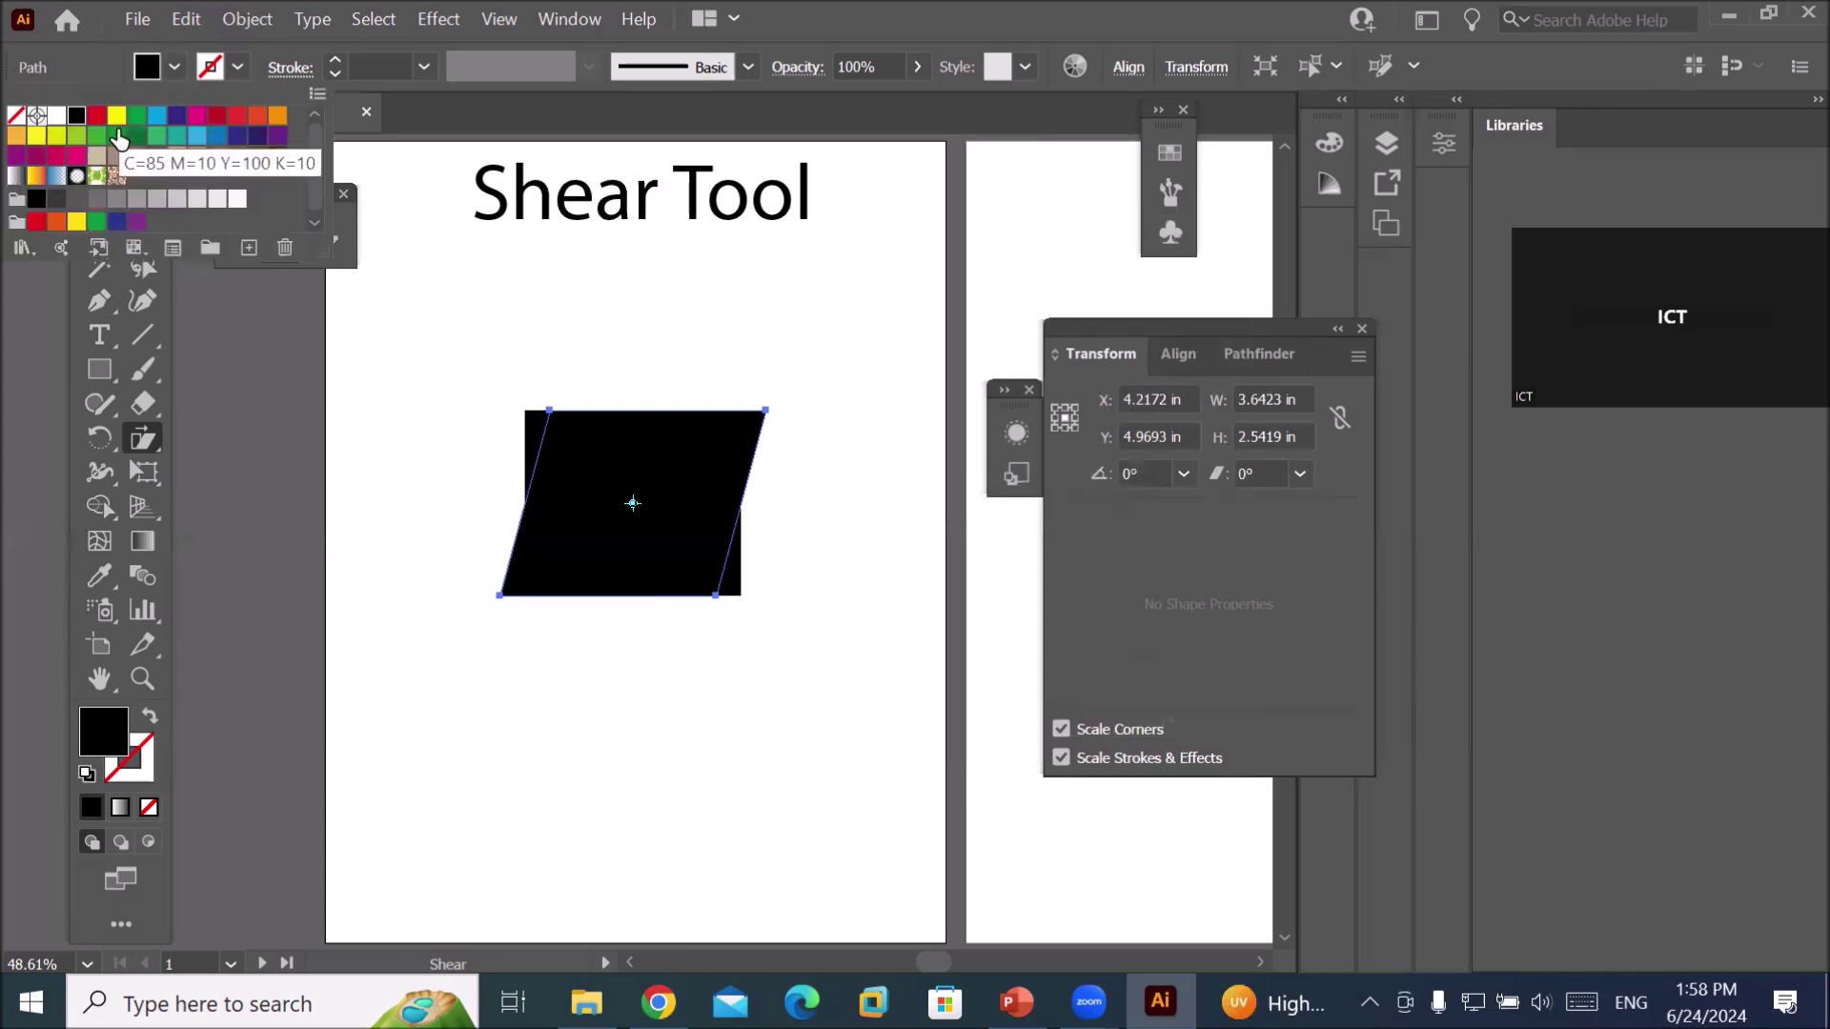
left_click(156, 115)
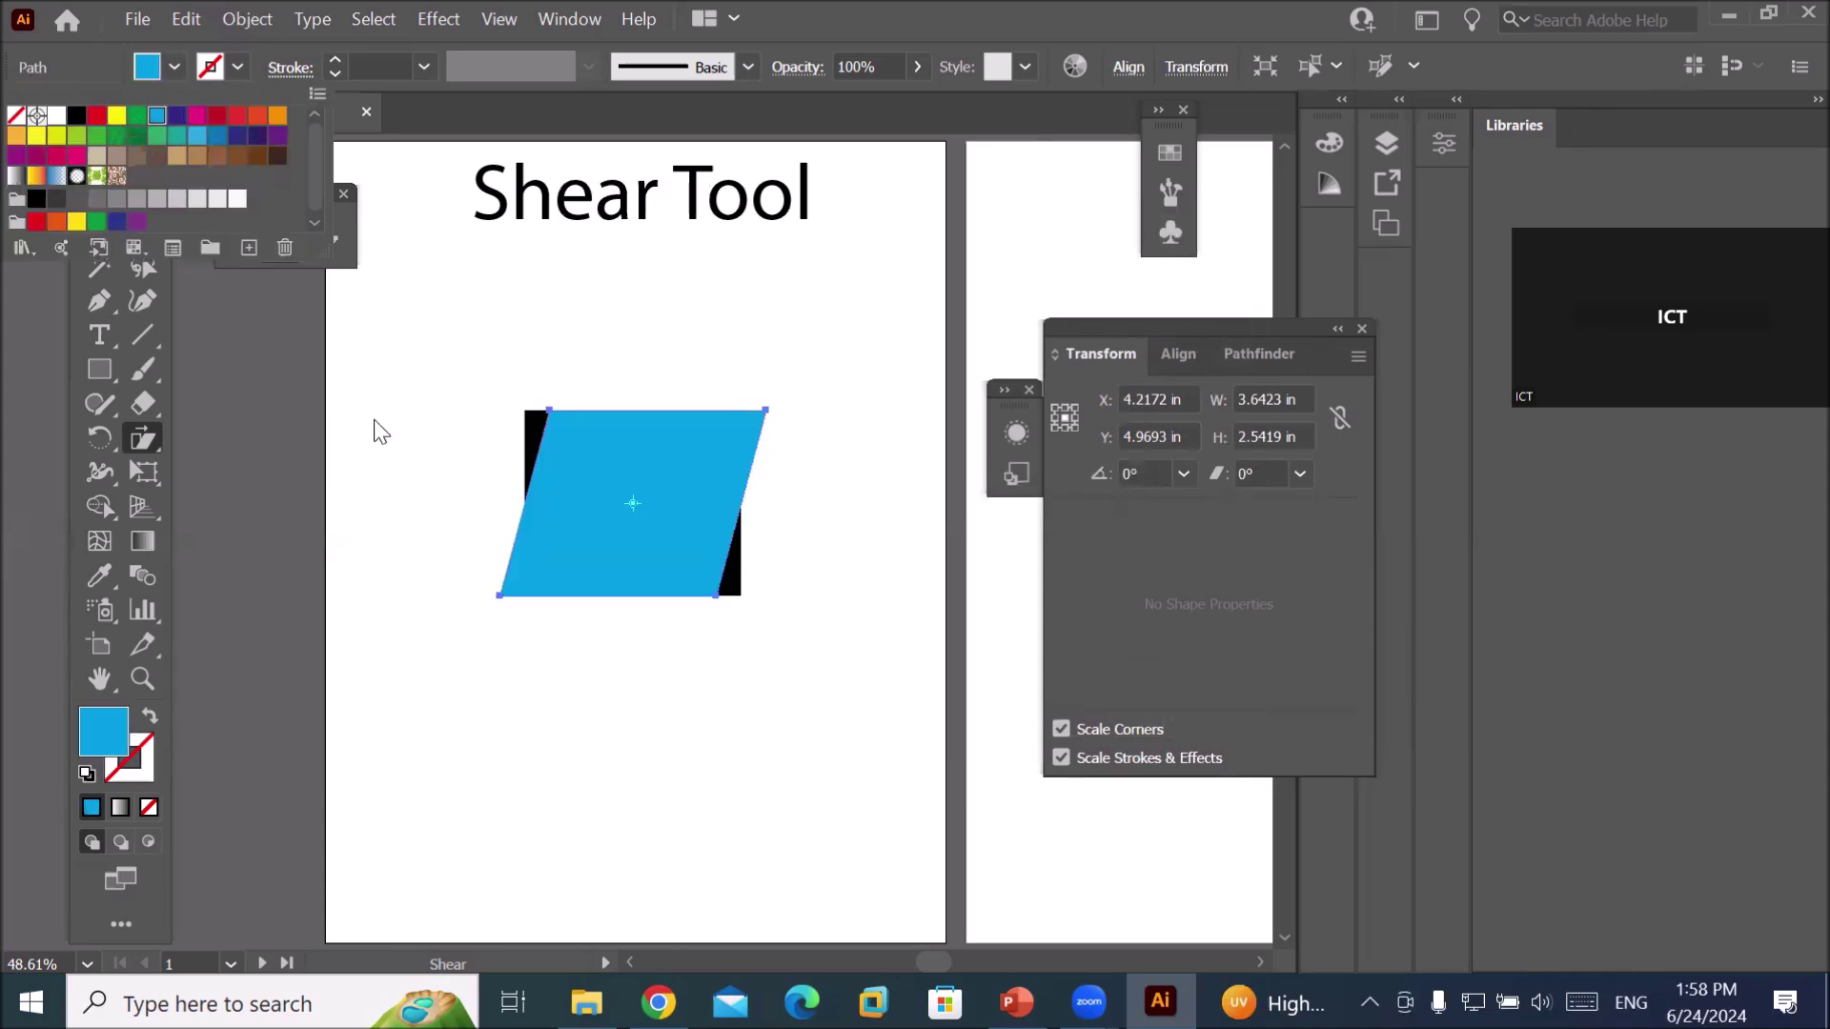
left_click(114, 734)
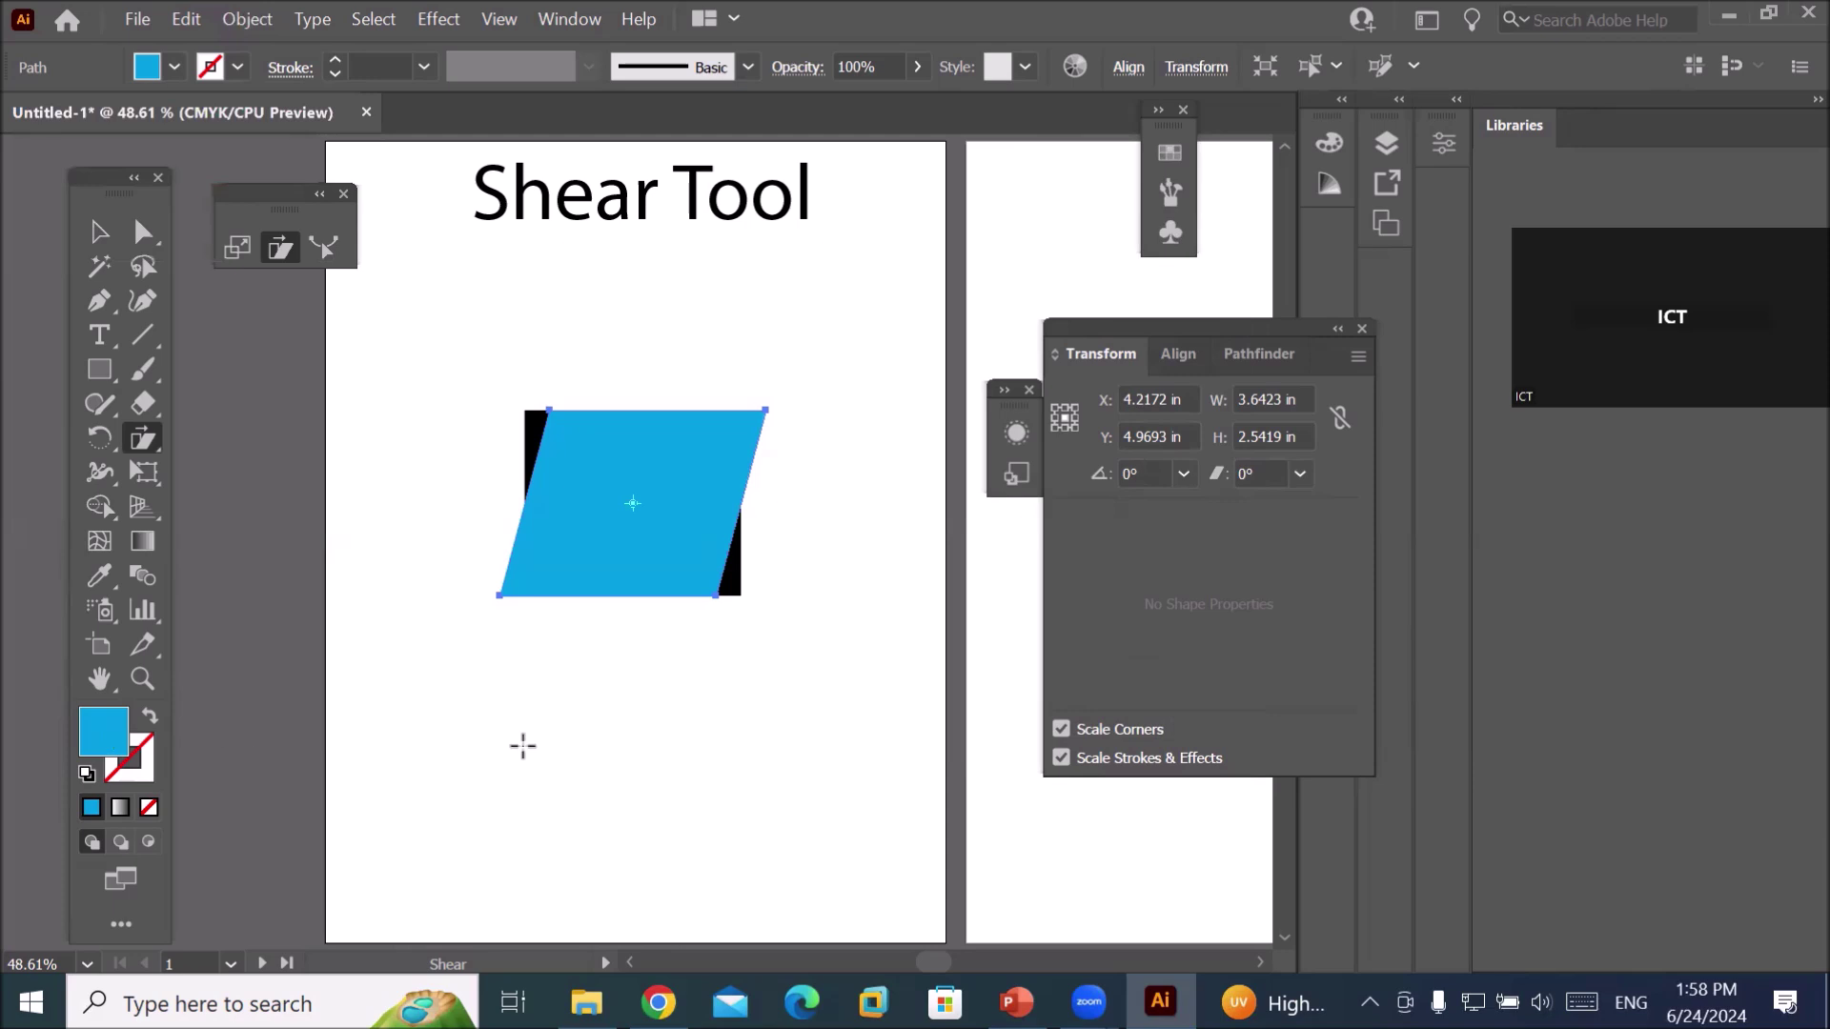
Move the blue sheared copy horizontally so its lower corner meets the black rectangle's lower corner.
left_click(98, 232)
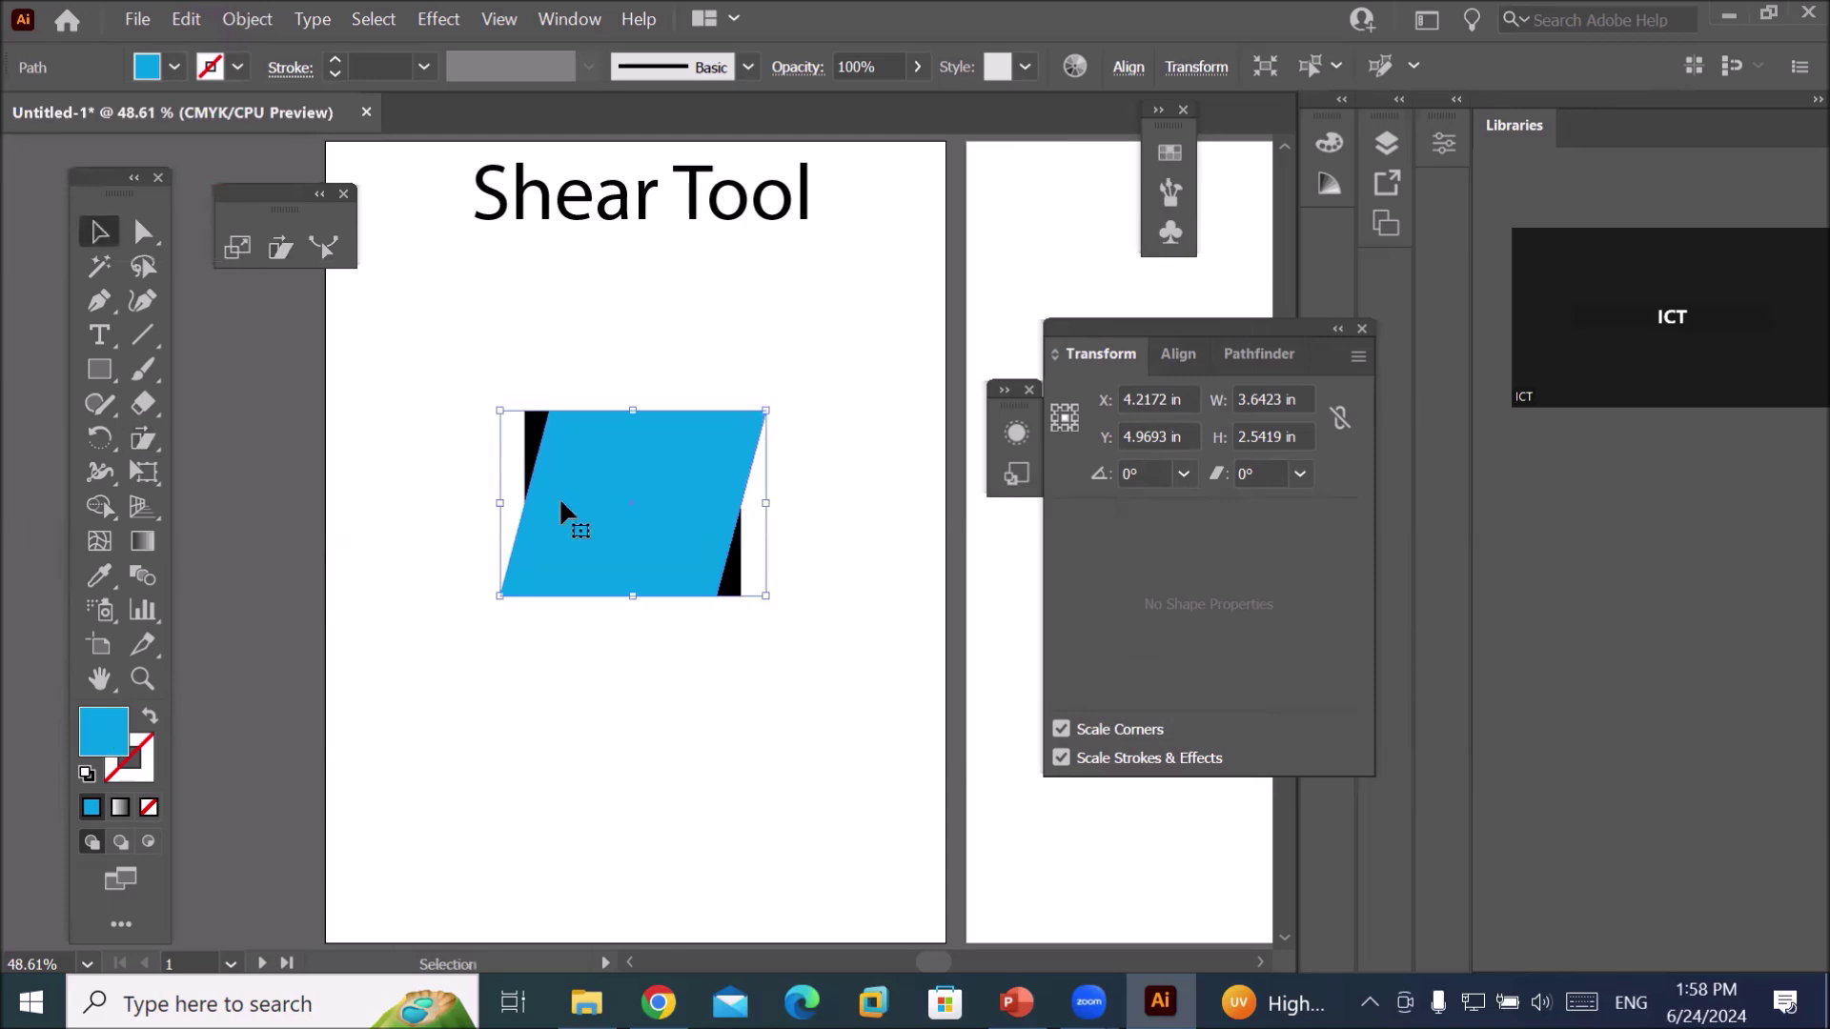
left_click_drag(568, 517, 626, 542)
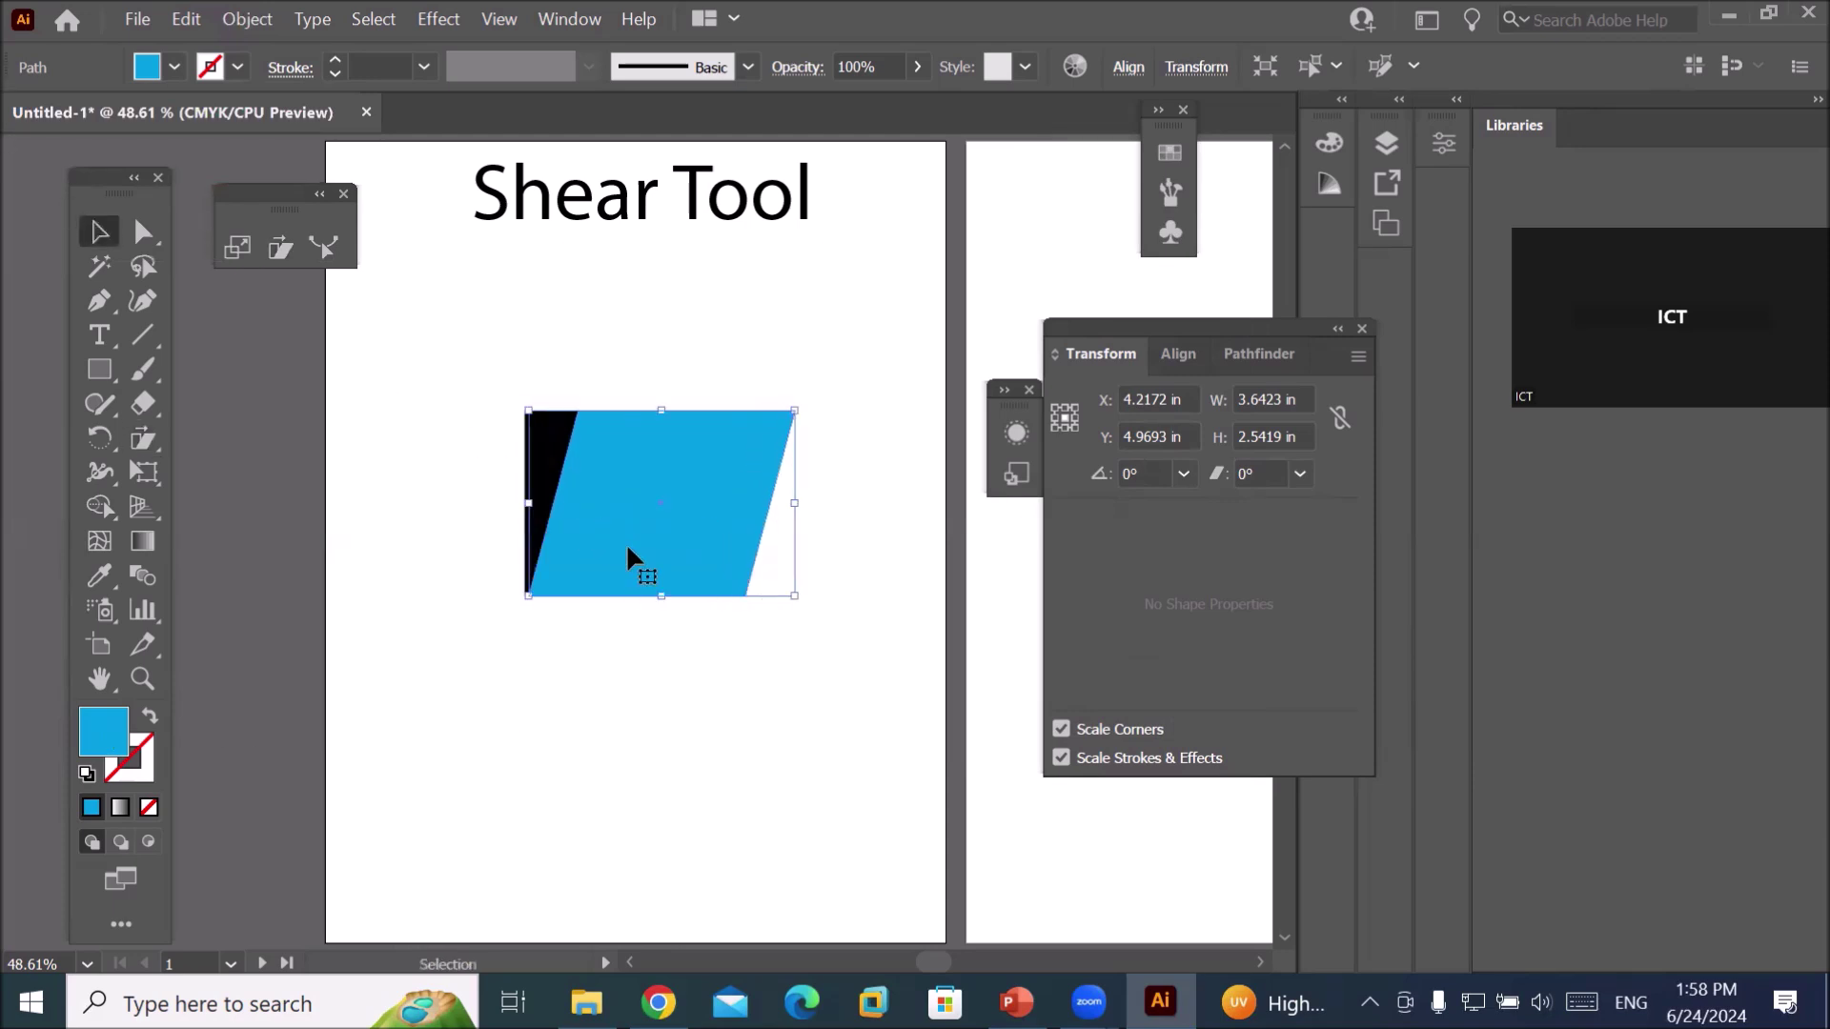
left_click(620, 721)
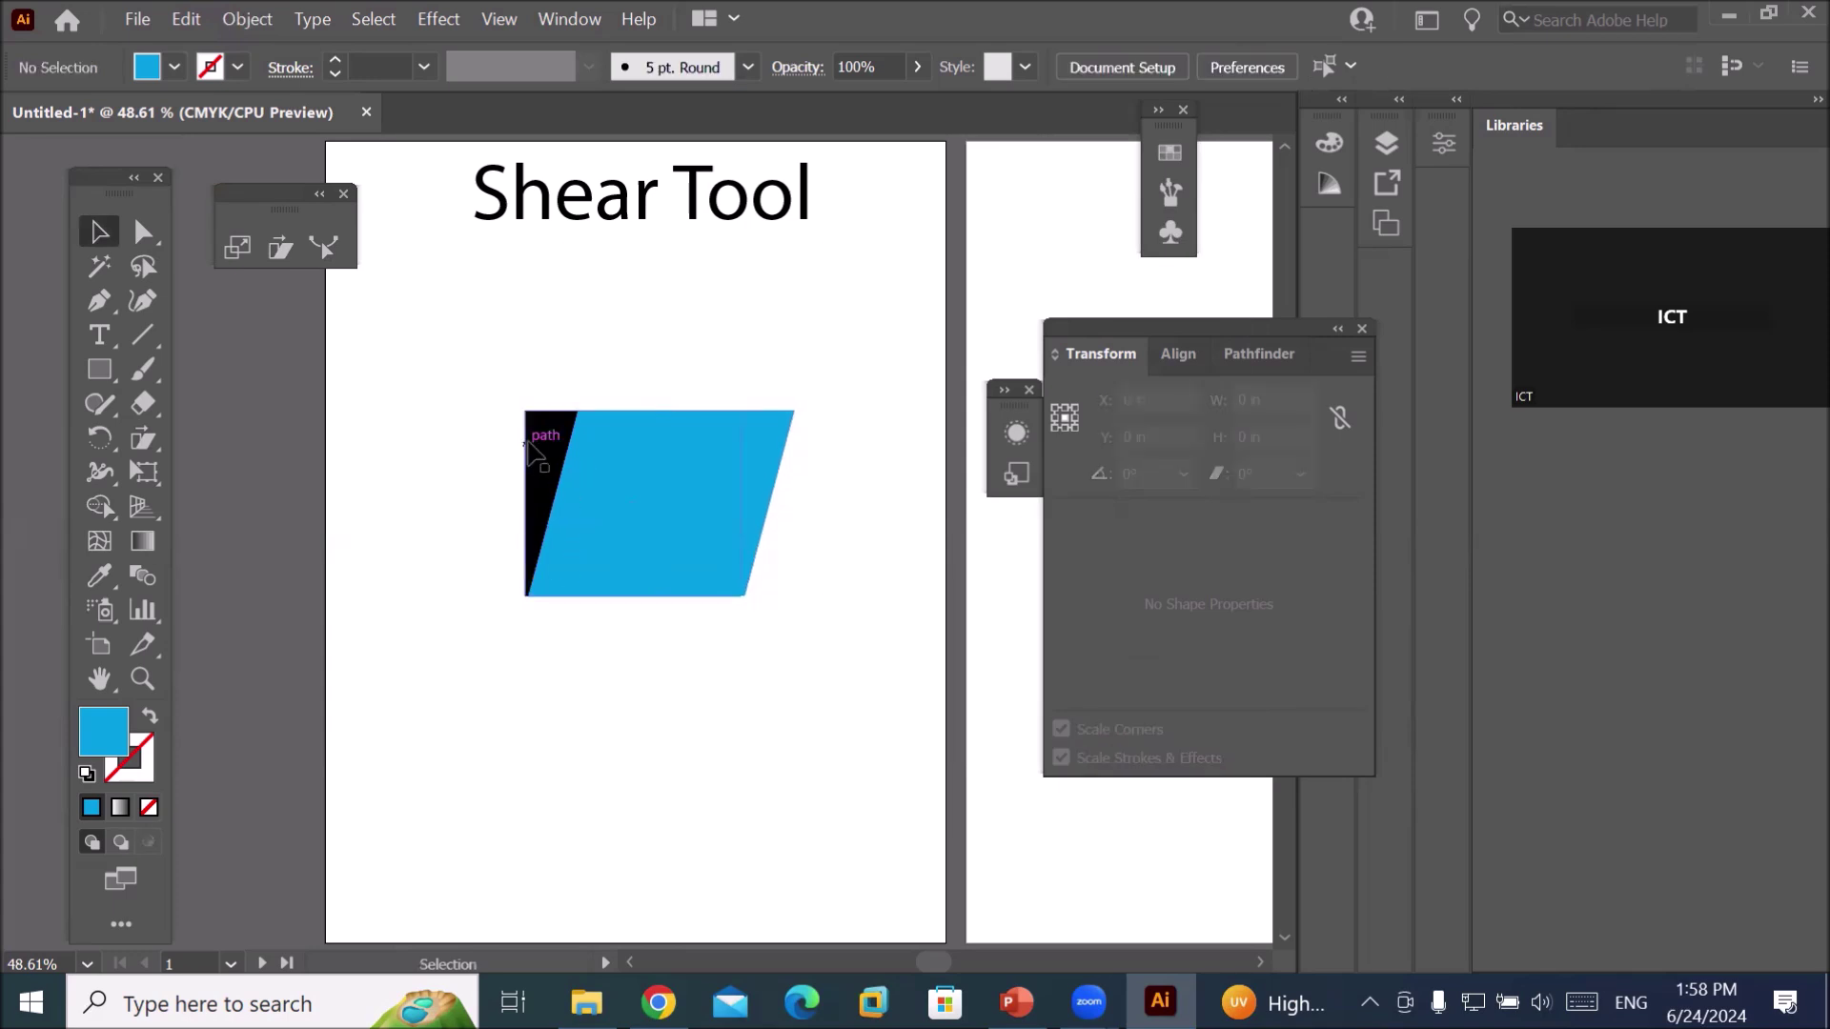
Fill the black rectangle behind the sheared copy with a medium grey swatch.
left_click(545, 471)
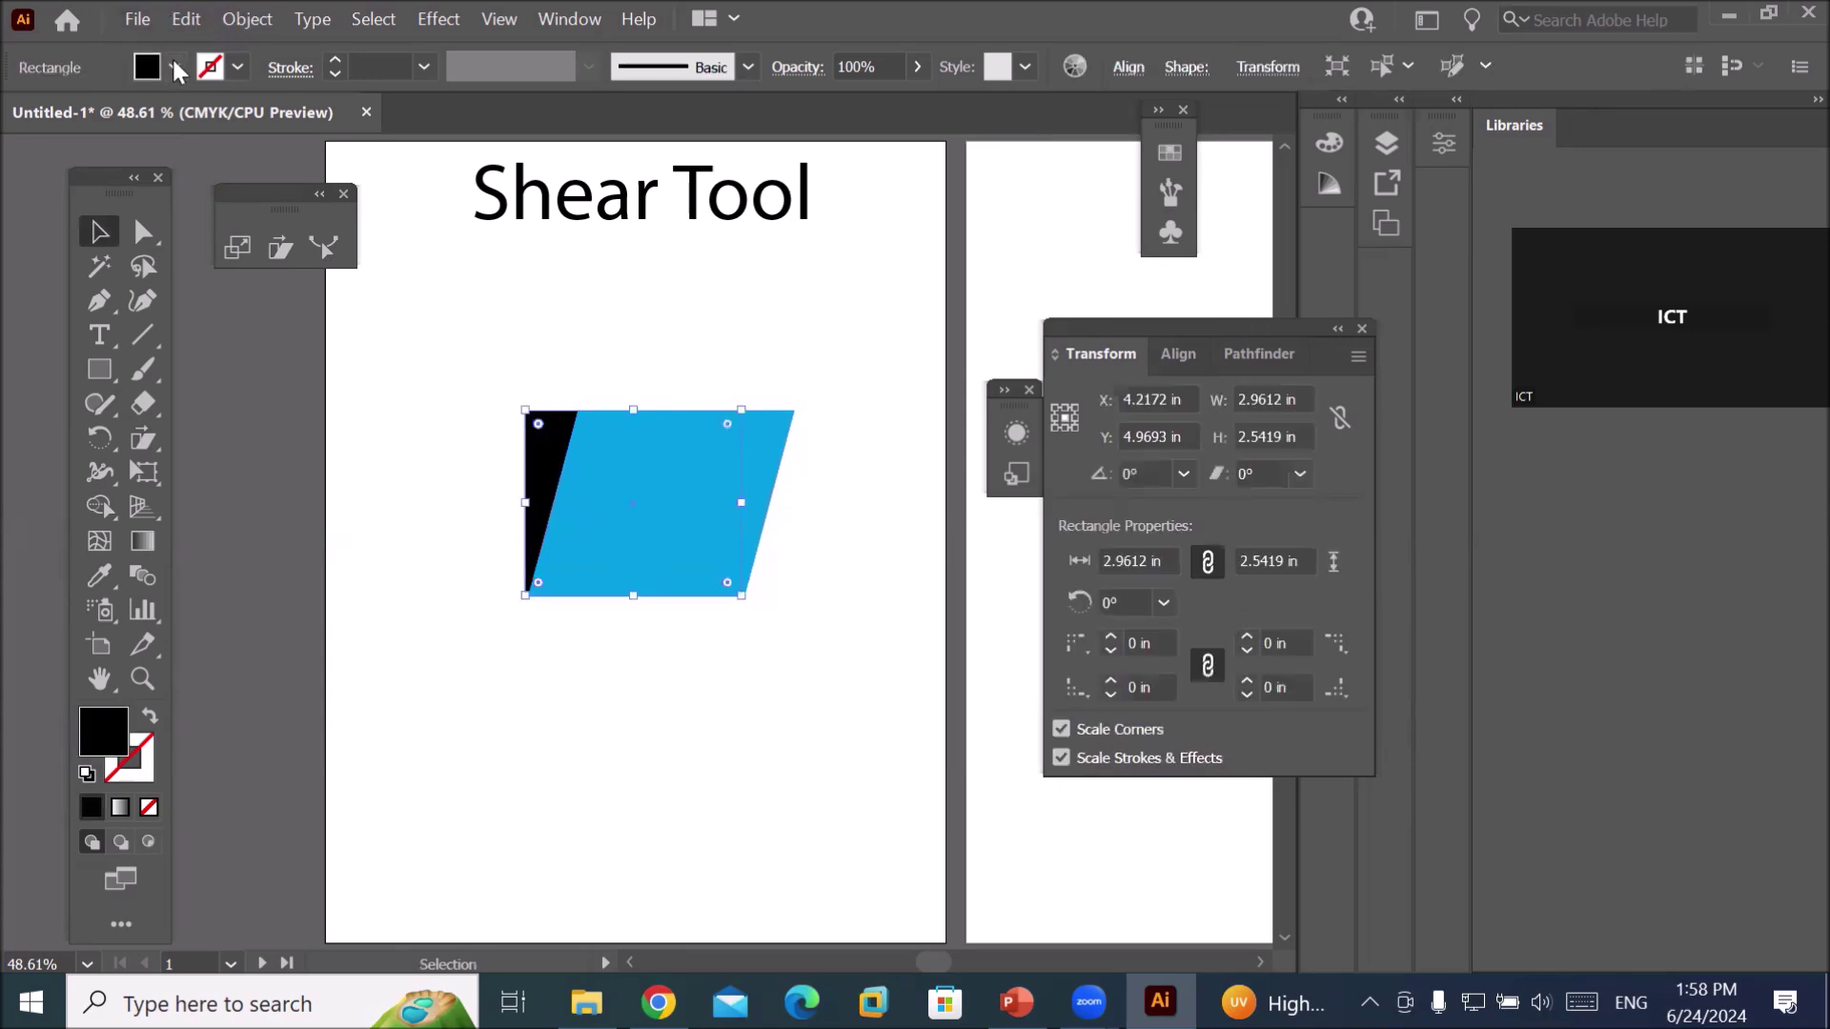
left_click(176, 68)
left_click(134, 200)
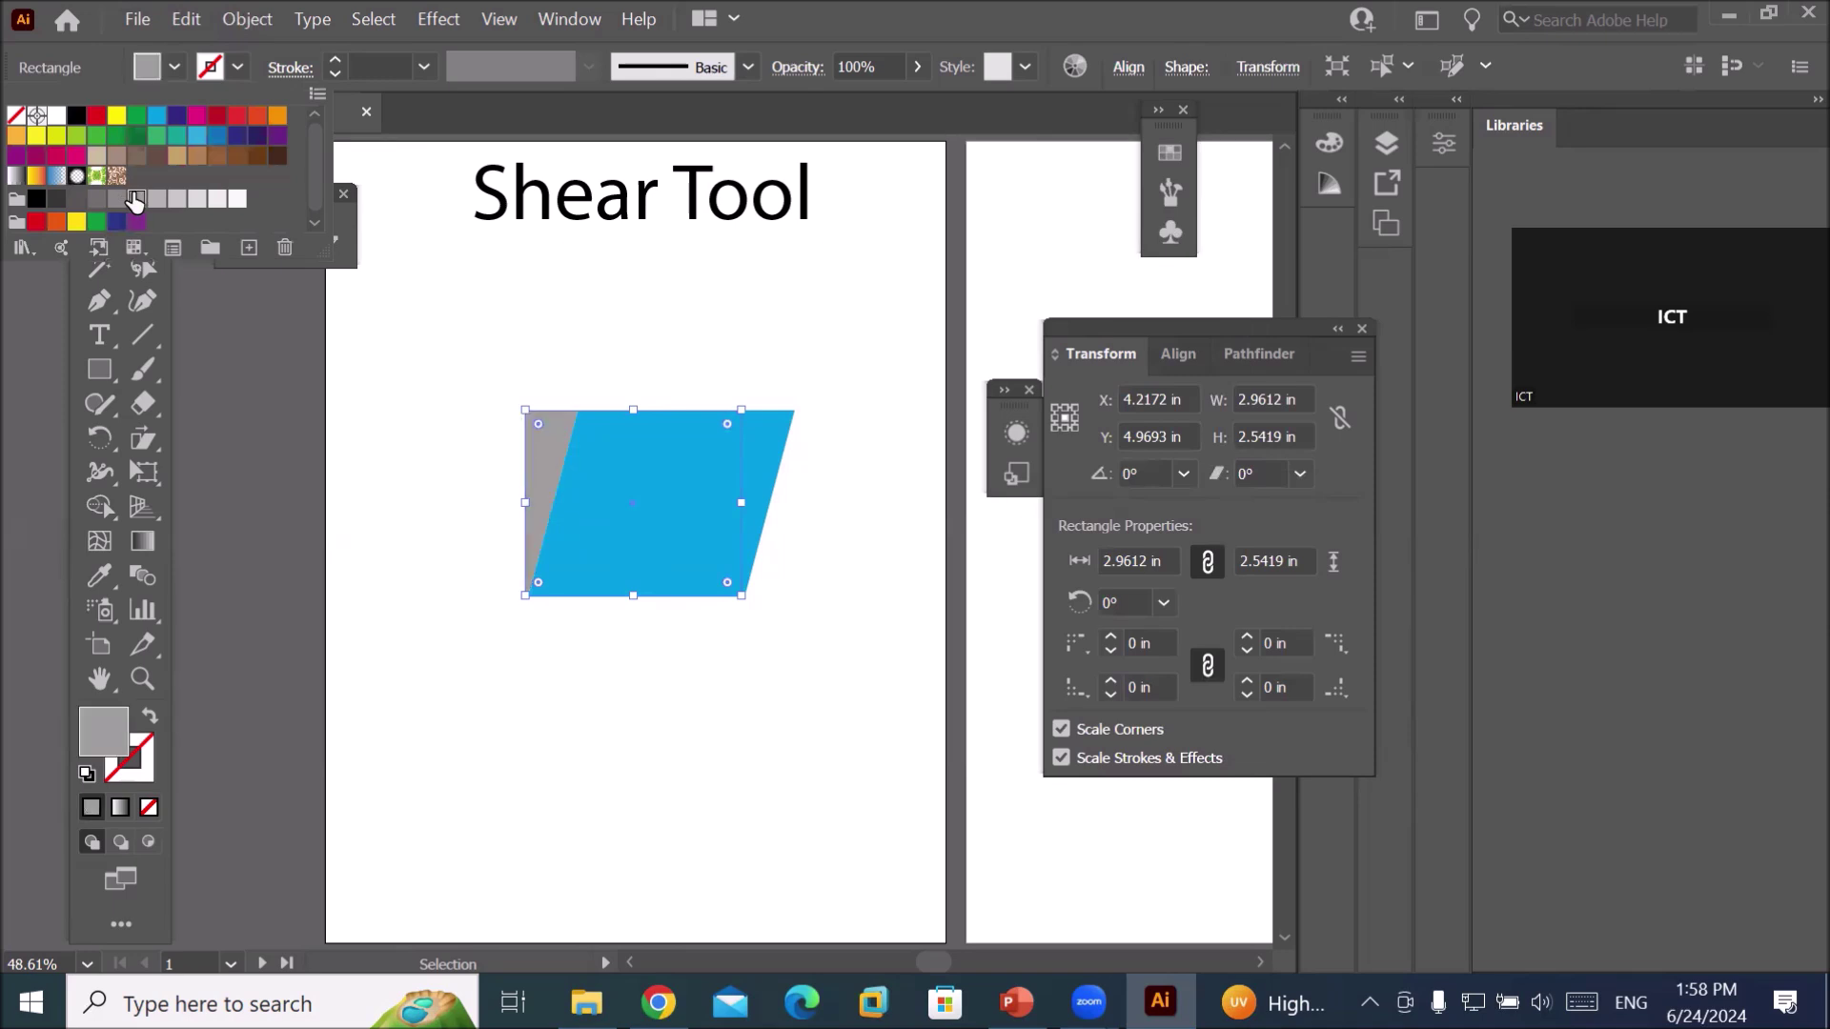
left_click(401, 441)
left_click(536, 639)
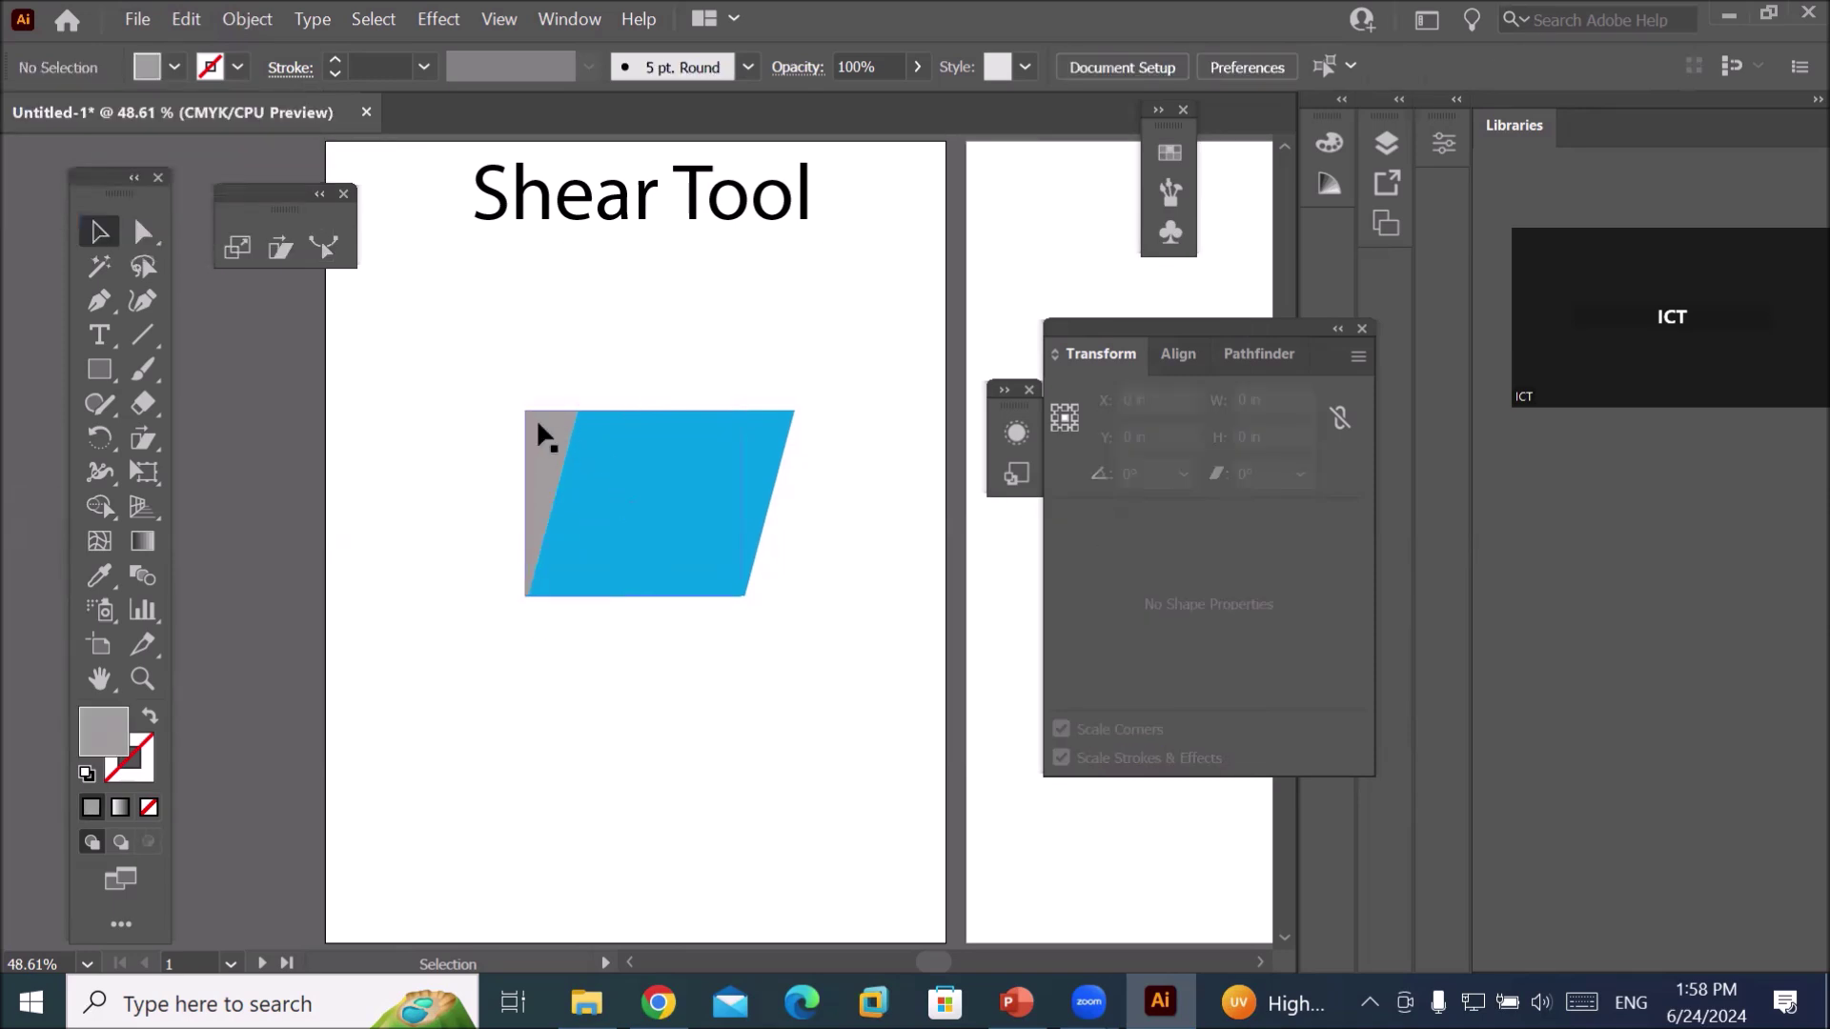
Give the grey rectangle a 6 pt black stroke.
left_click(623, 465)
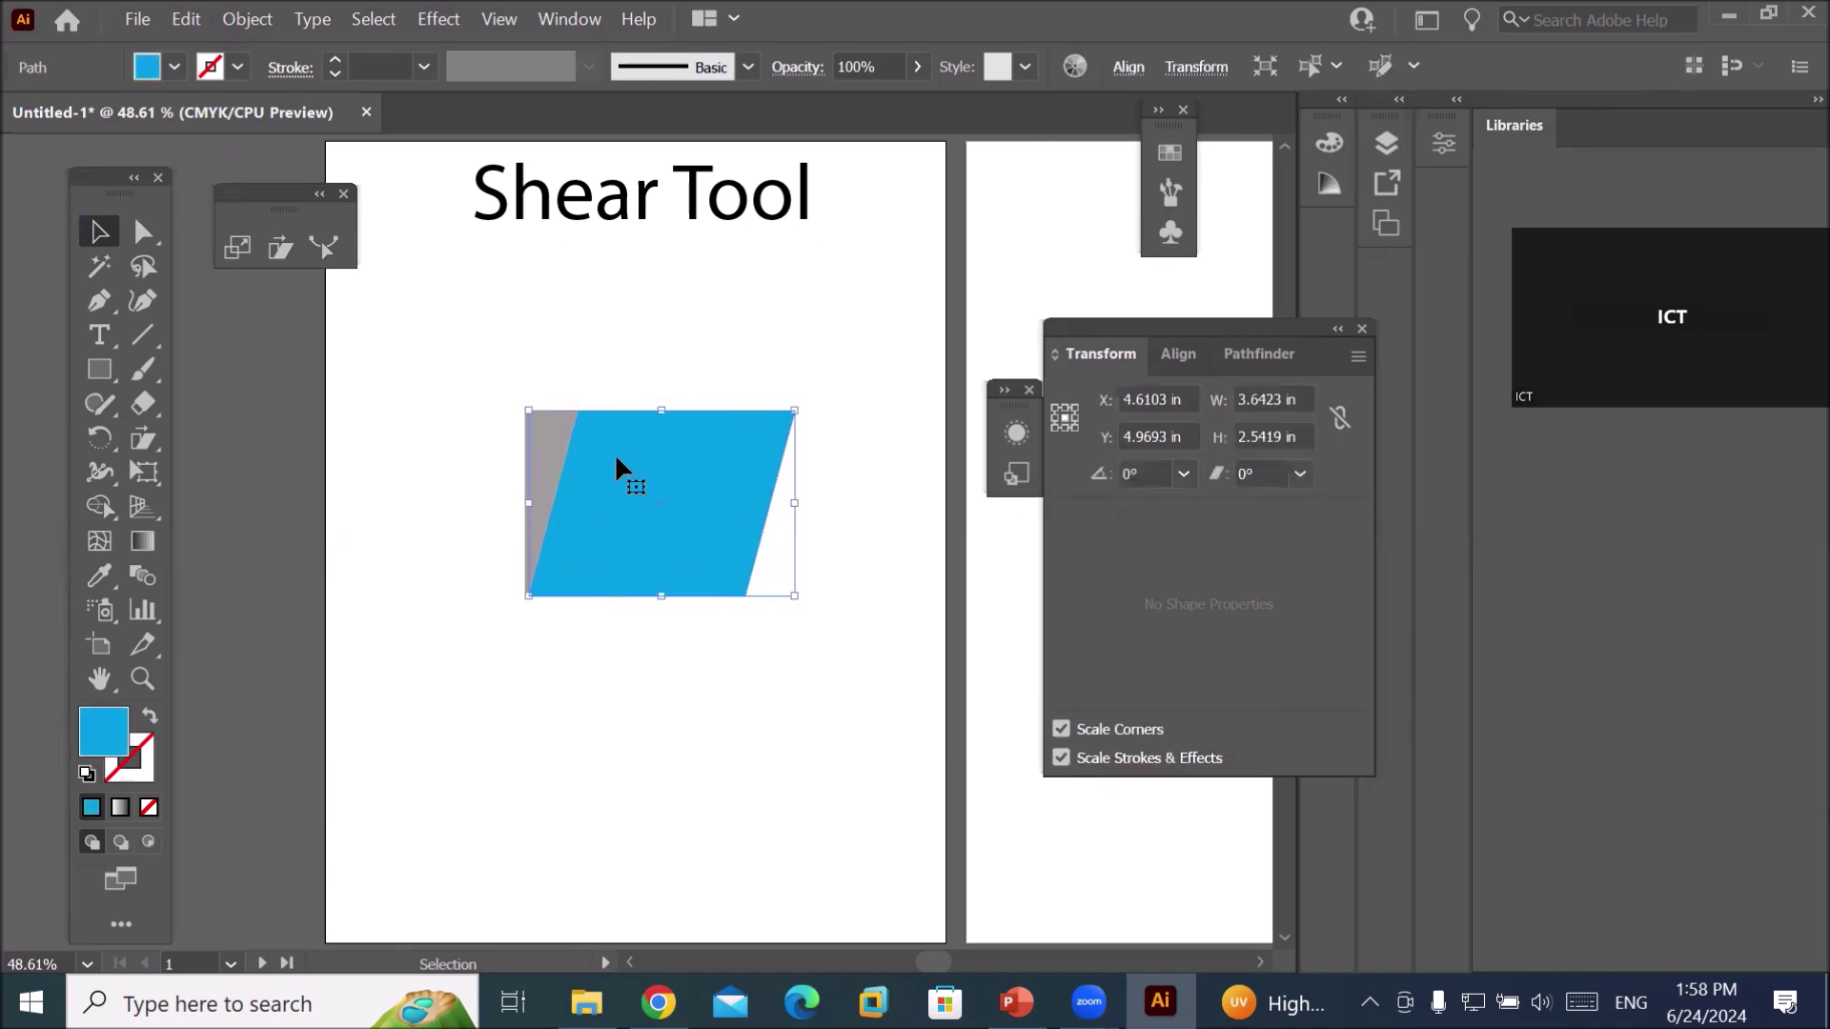
left_click(550, 437)
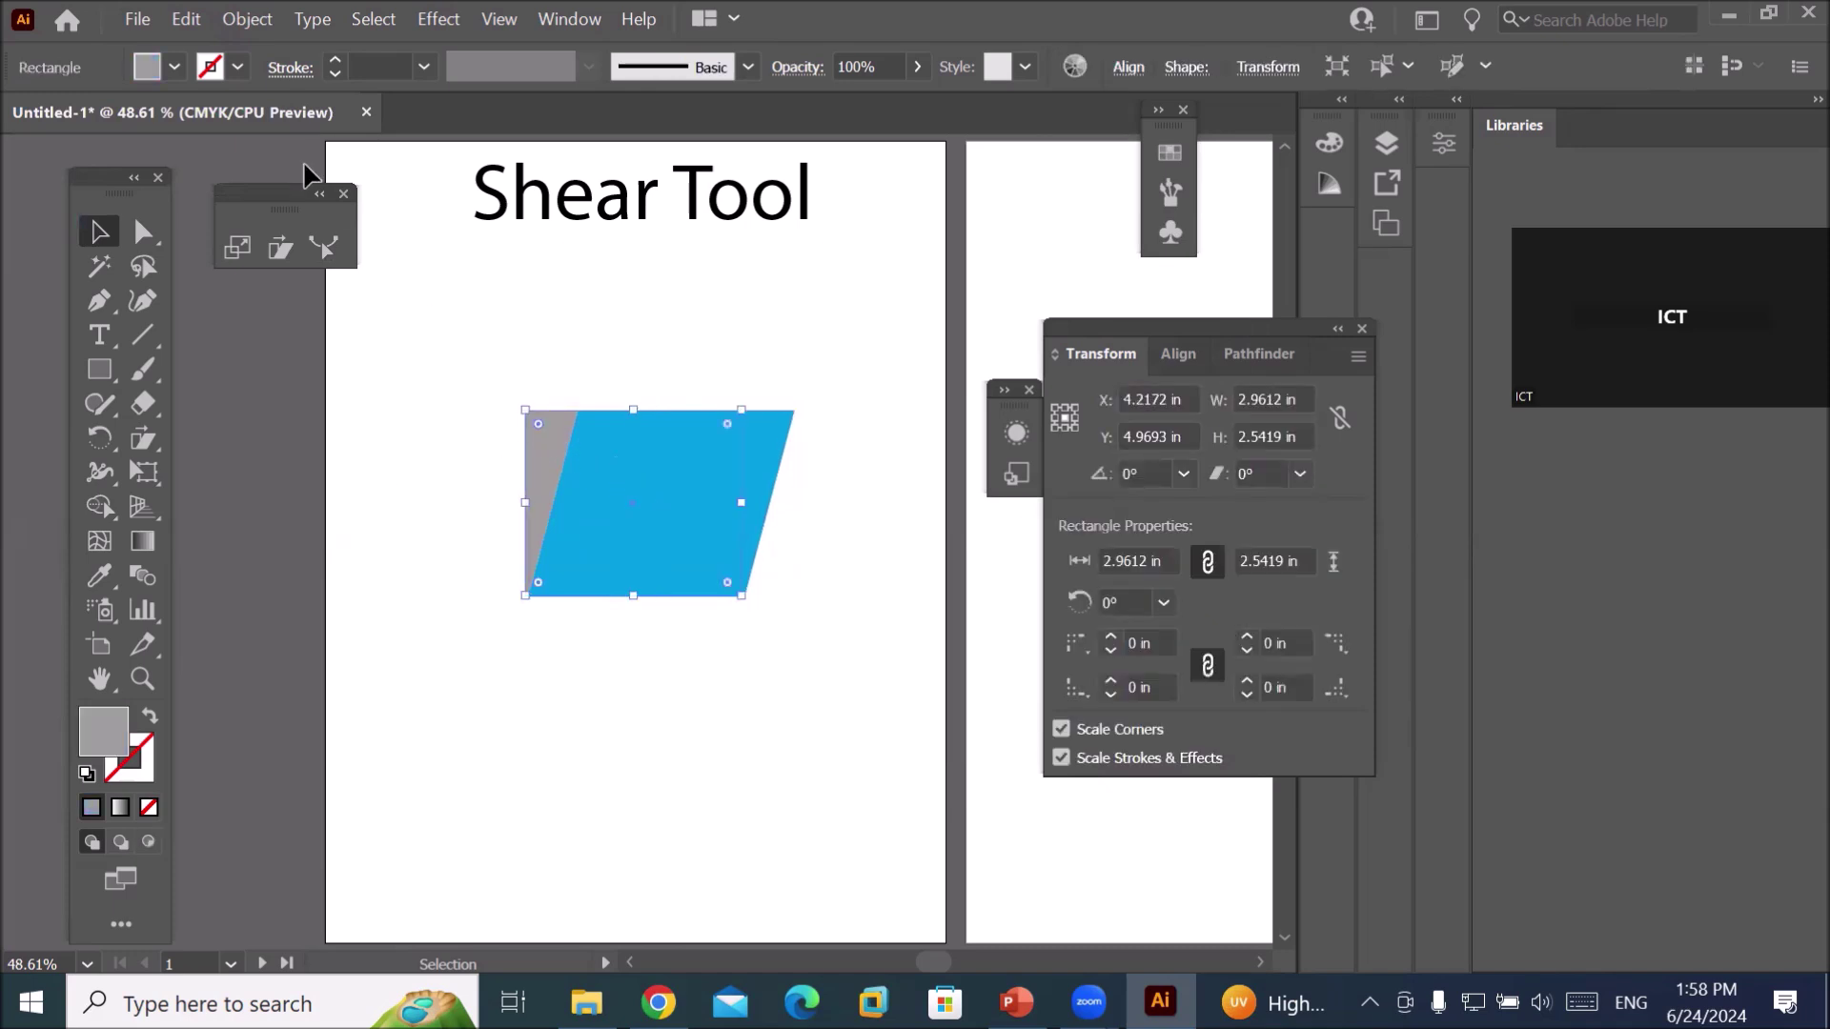
left_click(332, 57)
left_click(330, 57)
left_click(330, 57)
left_click(329, 57)
left_click(330, 57)
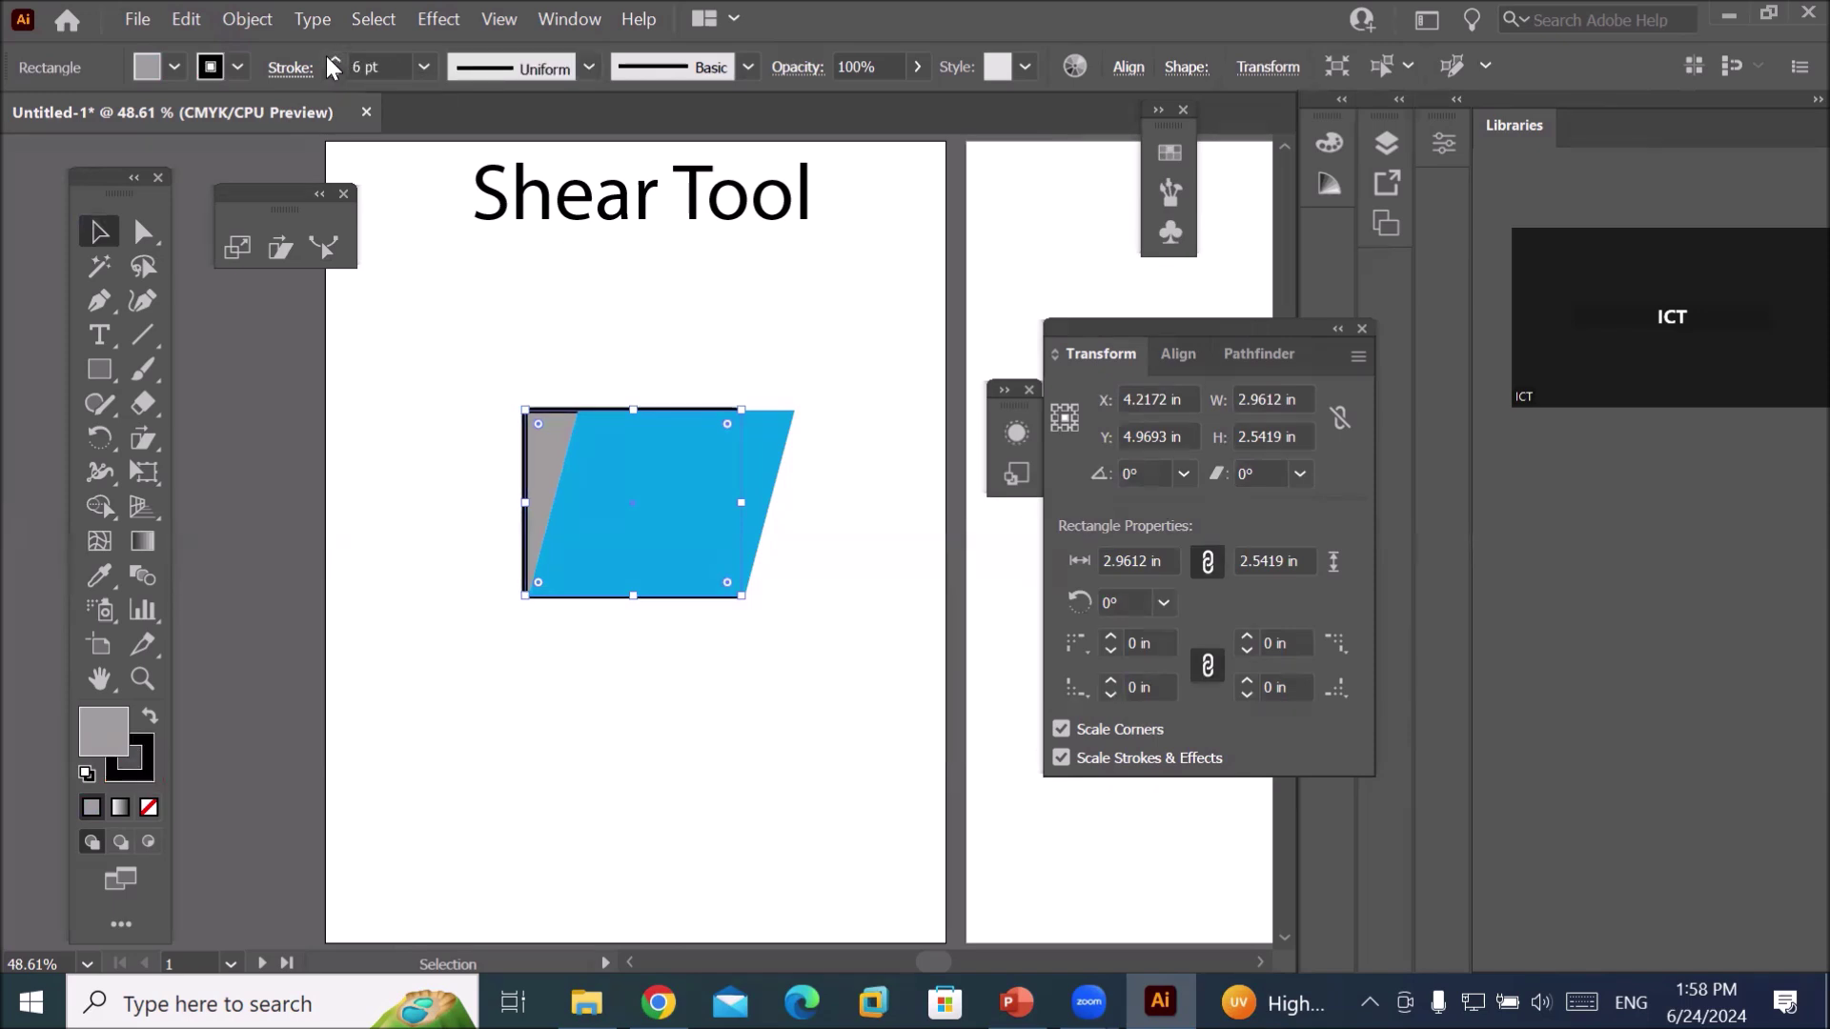
Give the blue sheared copy a 7 pt black stroke and deselect it.
left_click(703, 448)
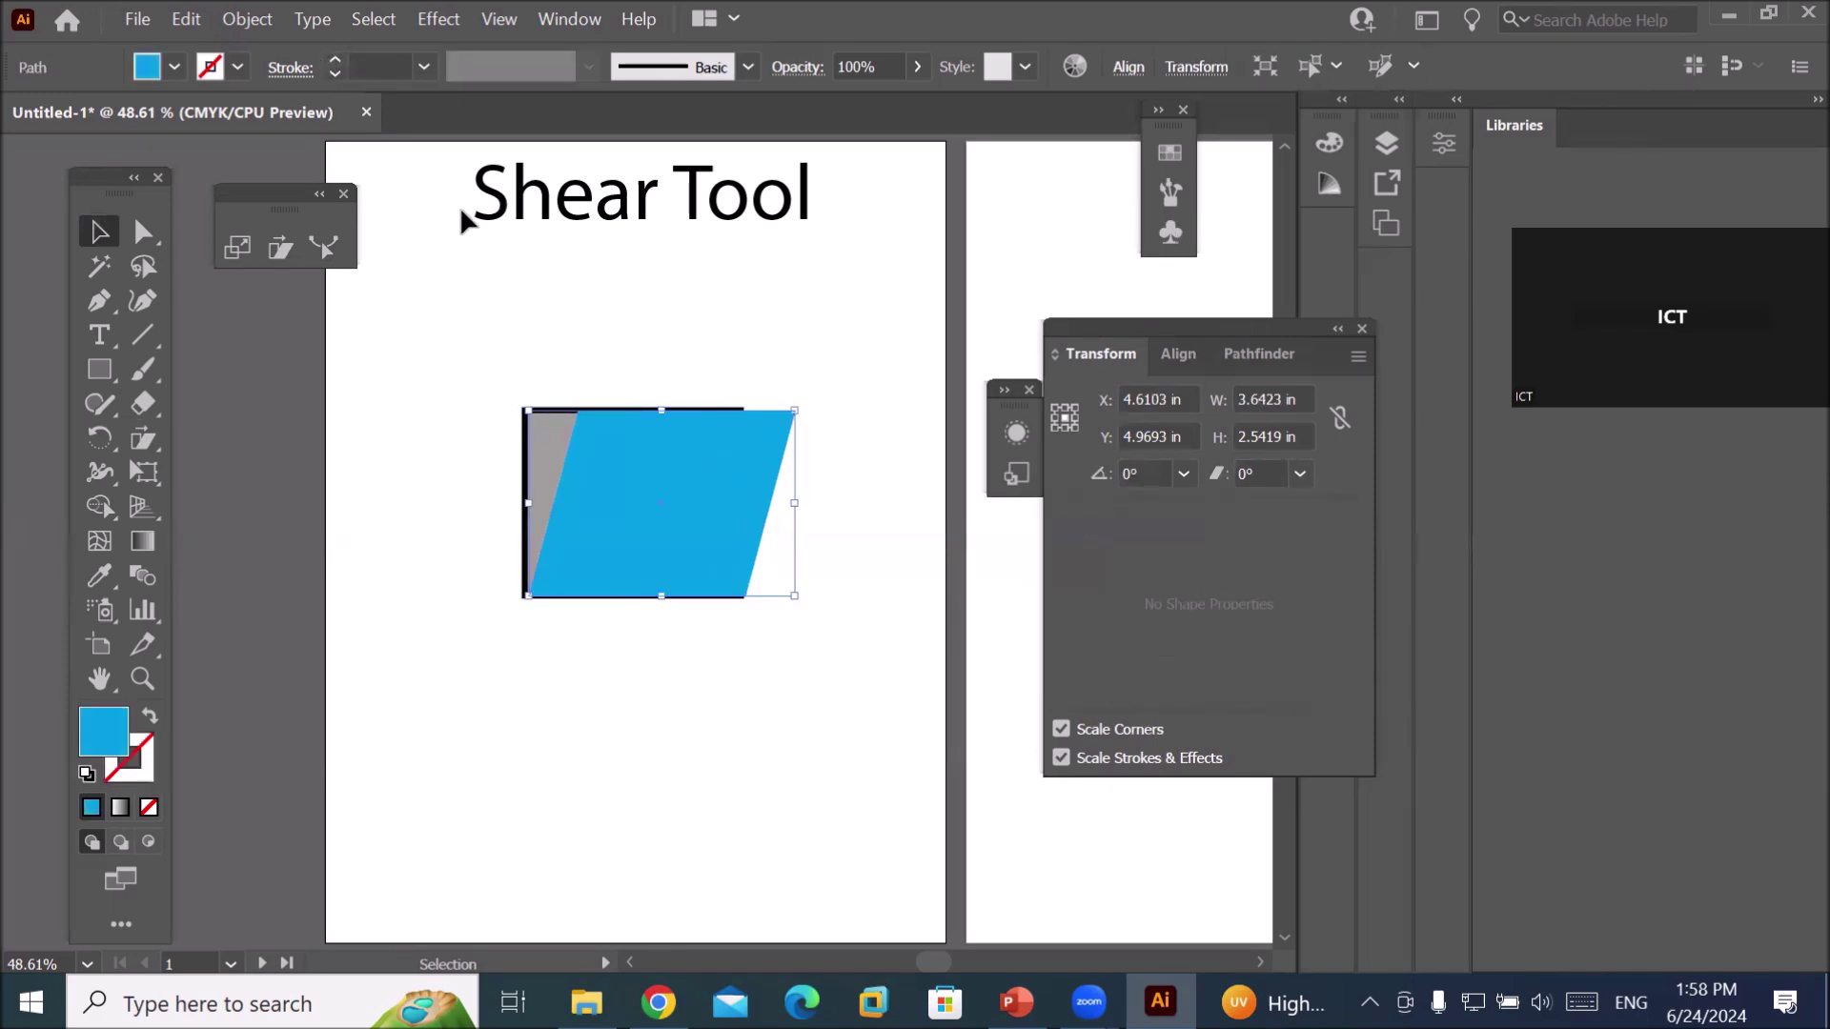
left_click(334, 56)
left_click(333, 52)
left_click(333, 51)
left_click(333, 50)
left_click(333, 55)
left_click(334, 55)
left_click(334, 56)
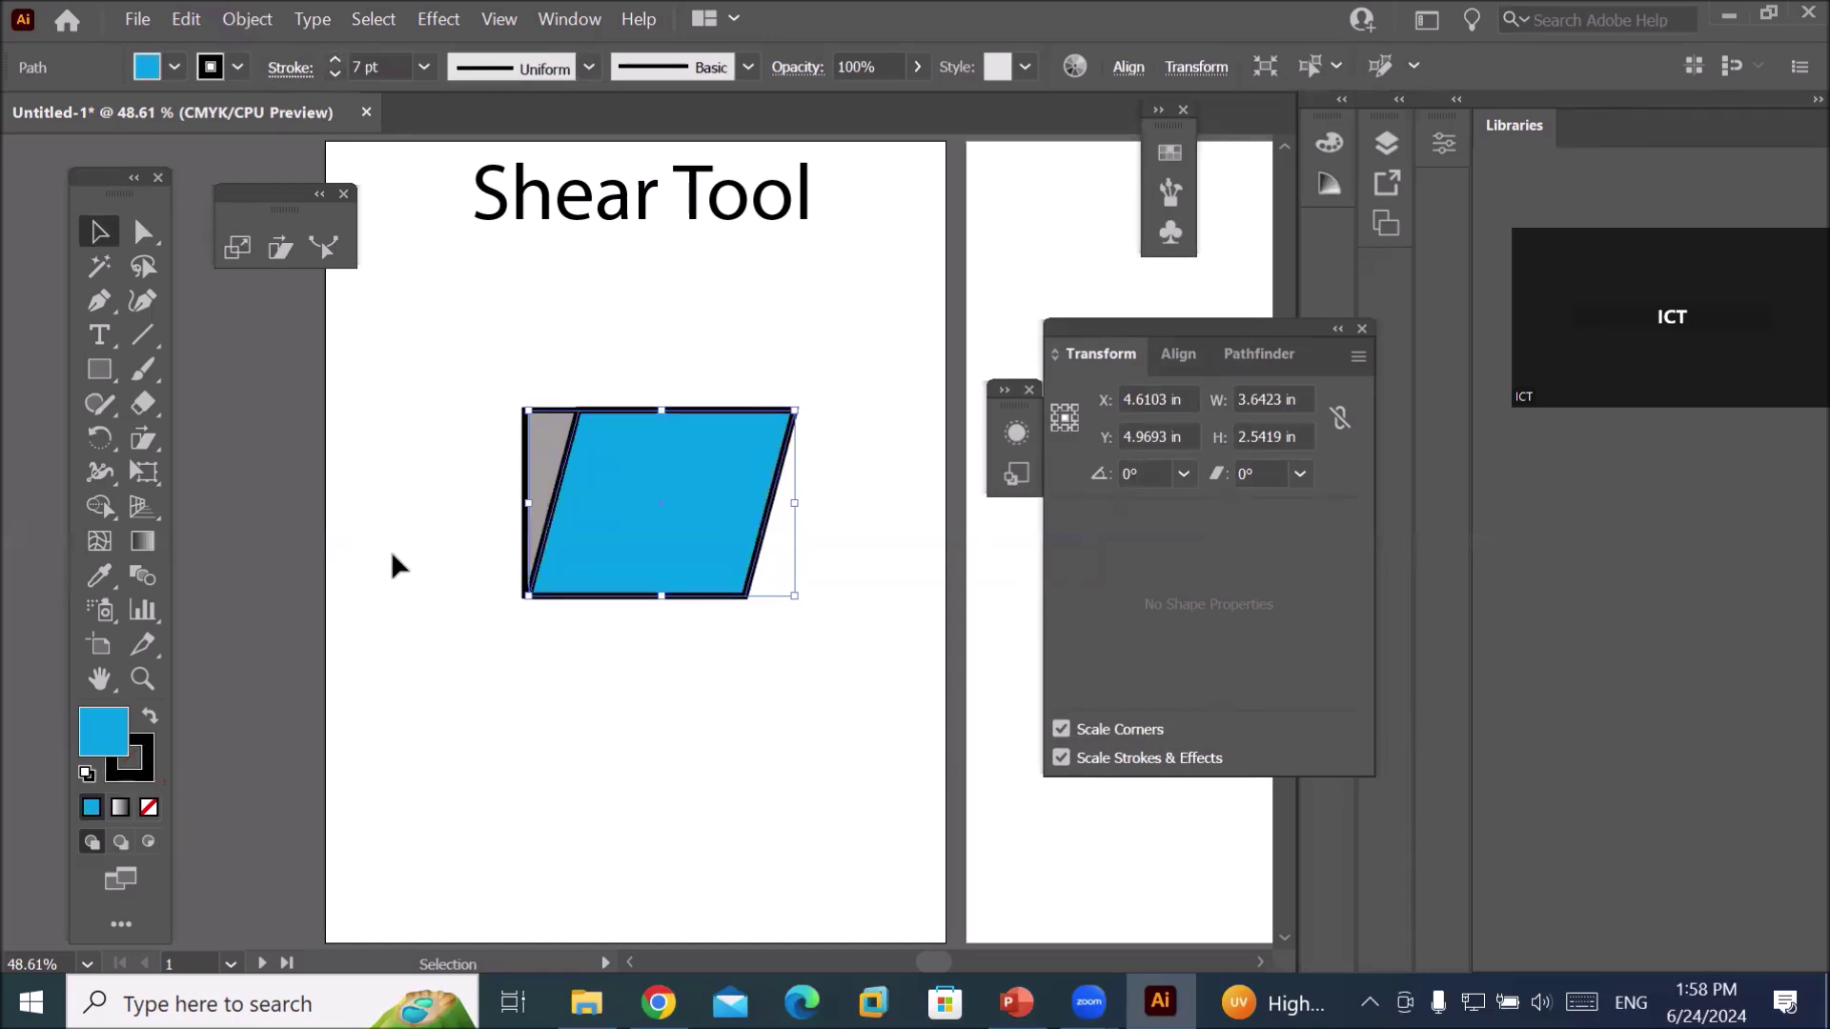
left_click(464, 646)
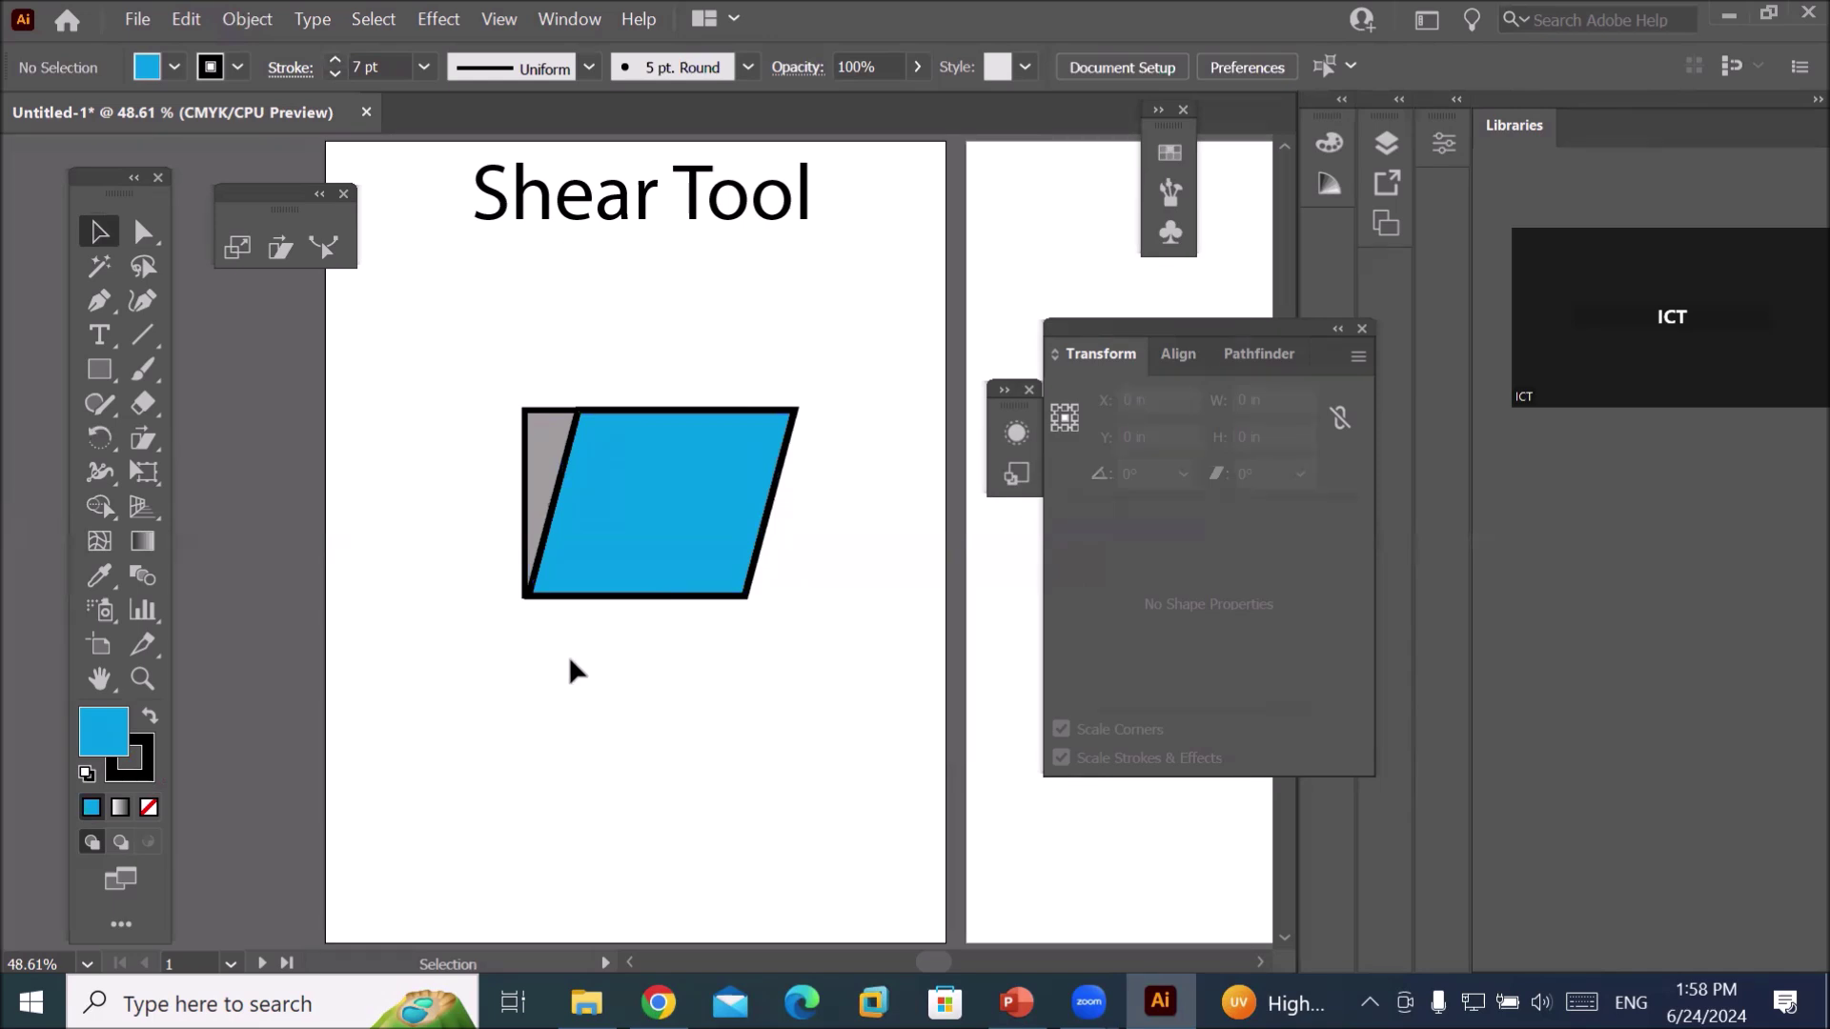
Move the "Shear Tool" title from the first artboard onto the empty second artboard.
scroll(632, 512, "down", 2)
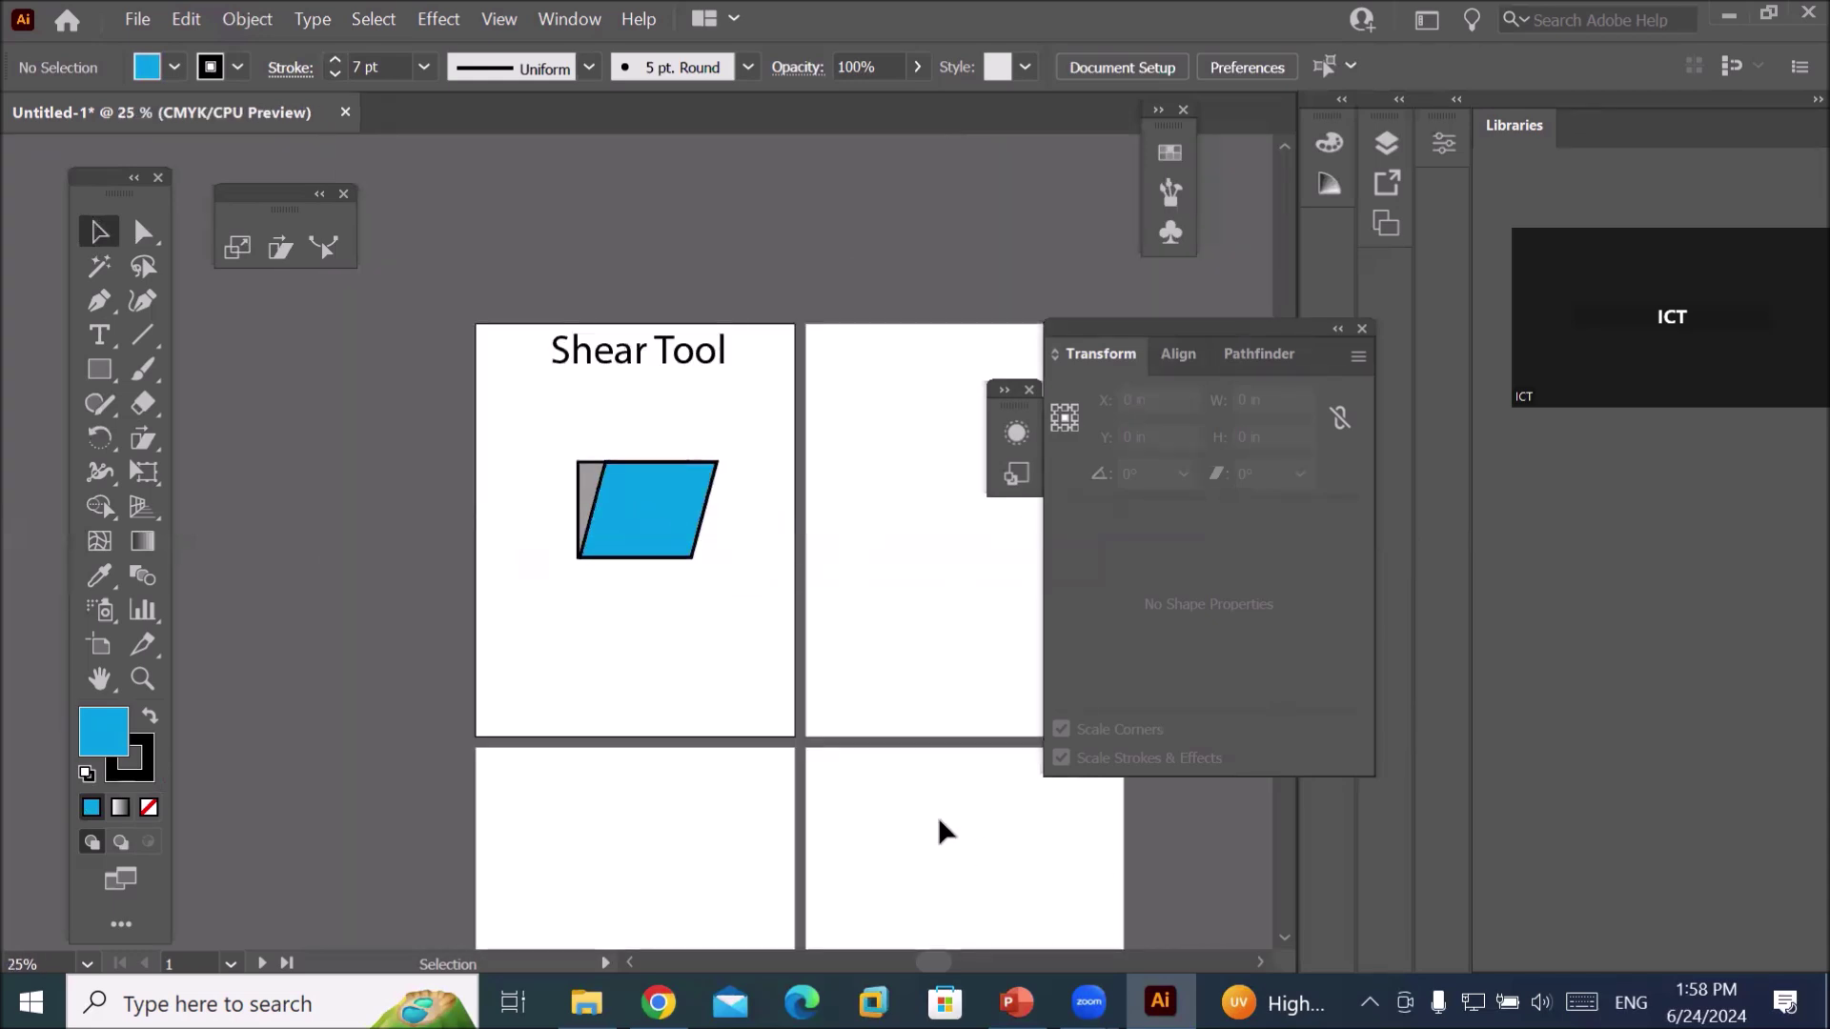
left_click_drag(865, 671, 572, 665)
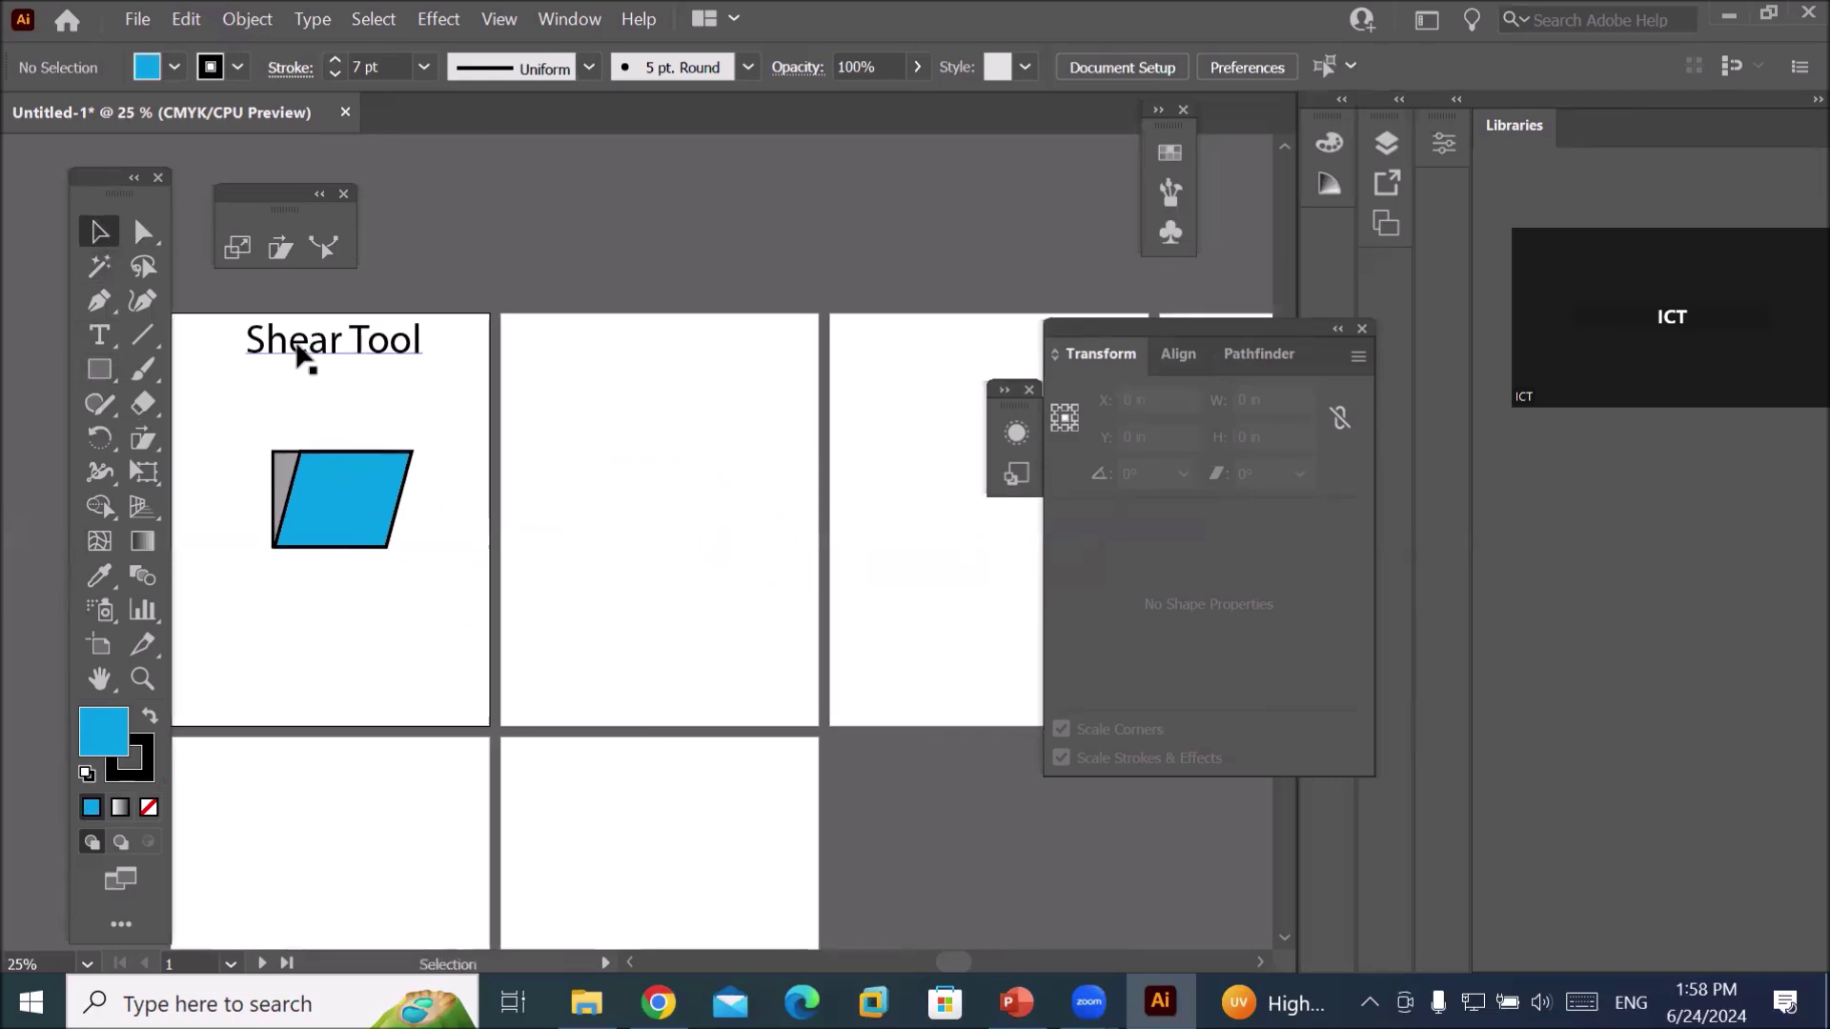
left_click_drag(301, 356, 625, 372)
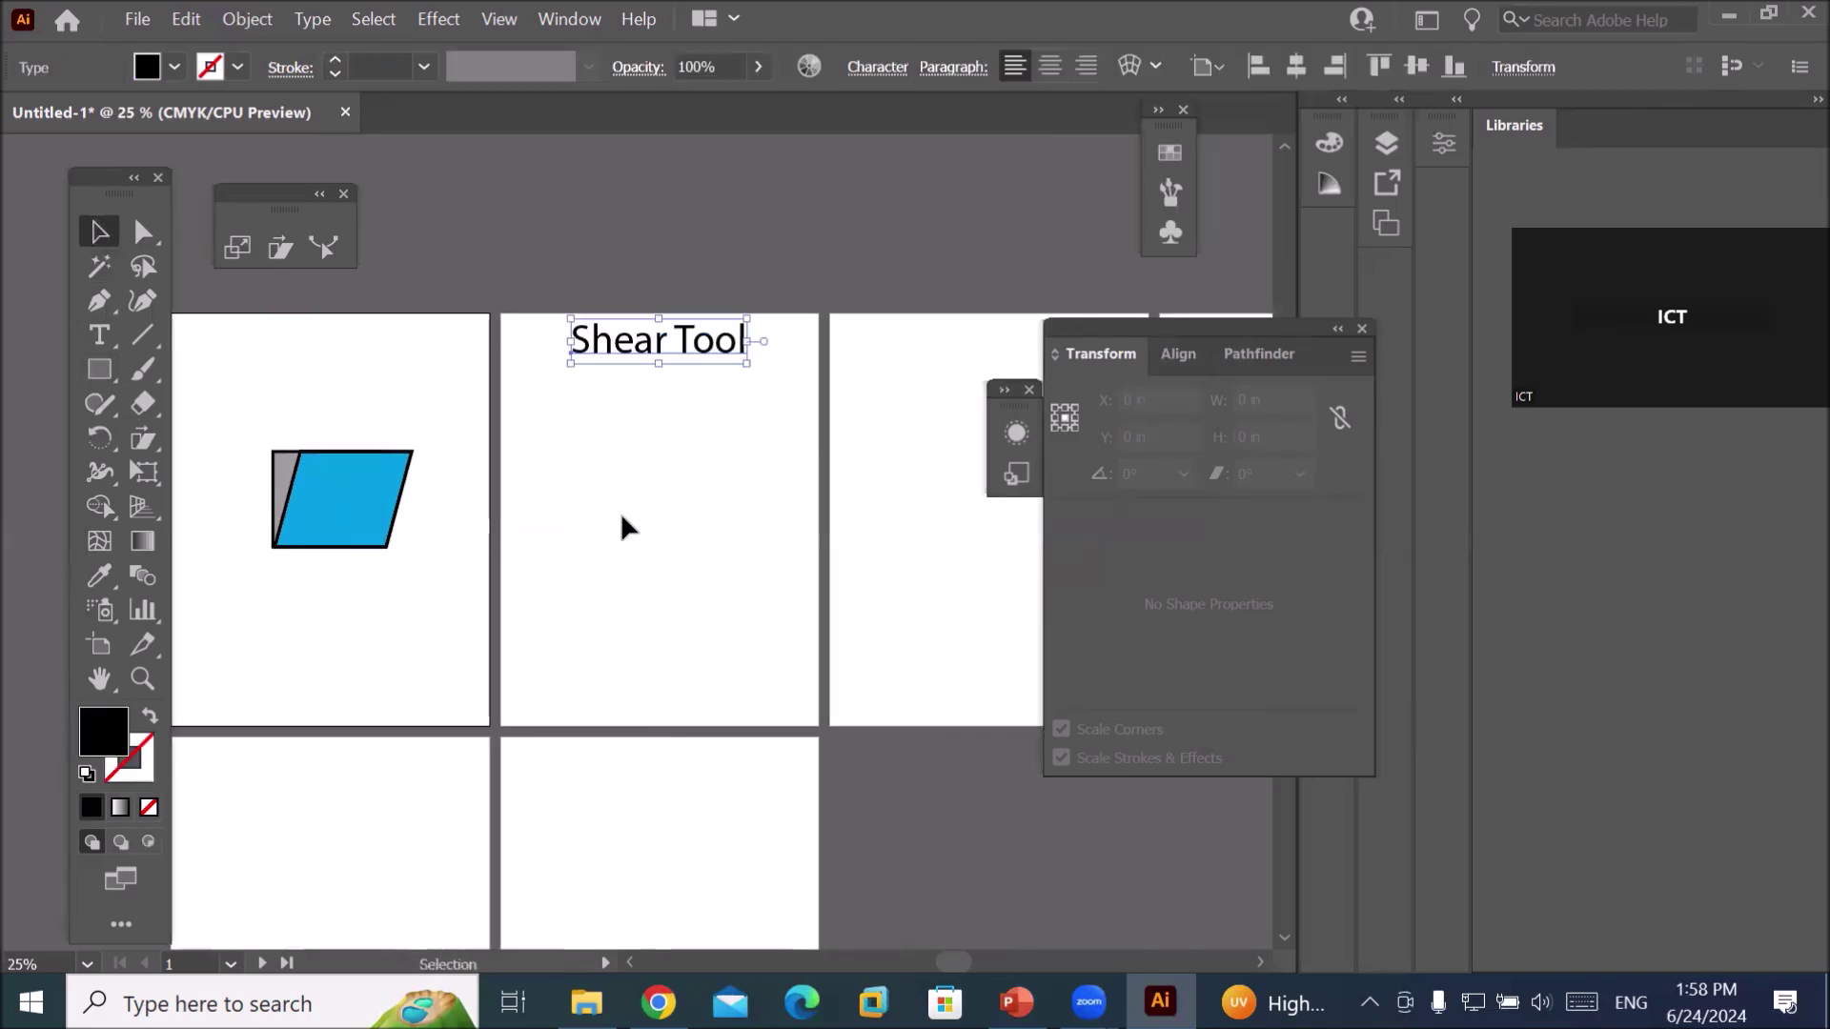
Draw a tall, narrow black rectangle about 0.78 in wide and 6.8 in high below the title on the second artboard.
left_click(96, 379)
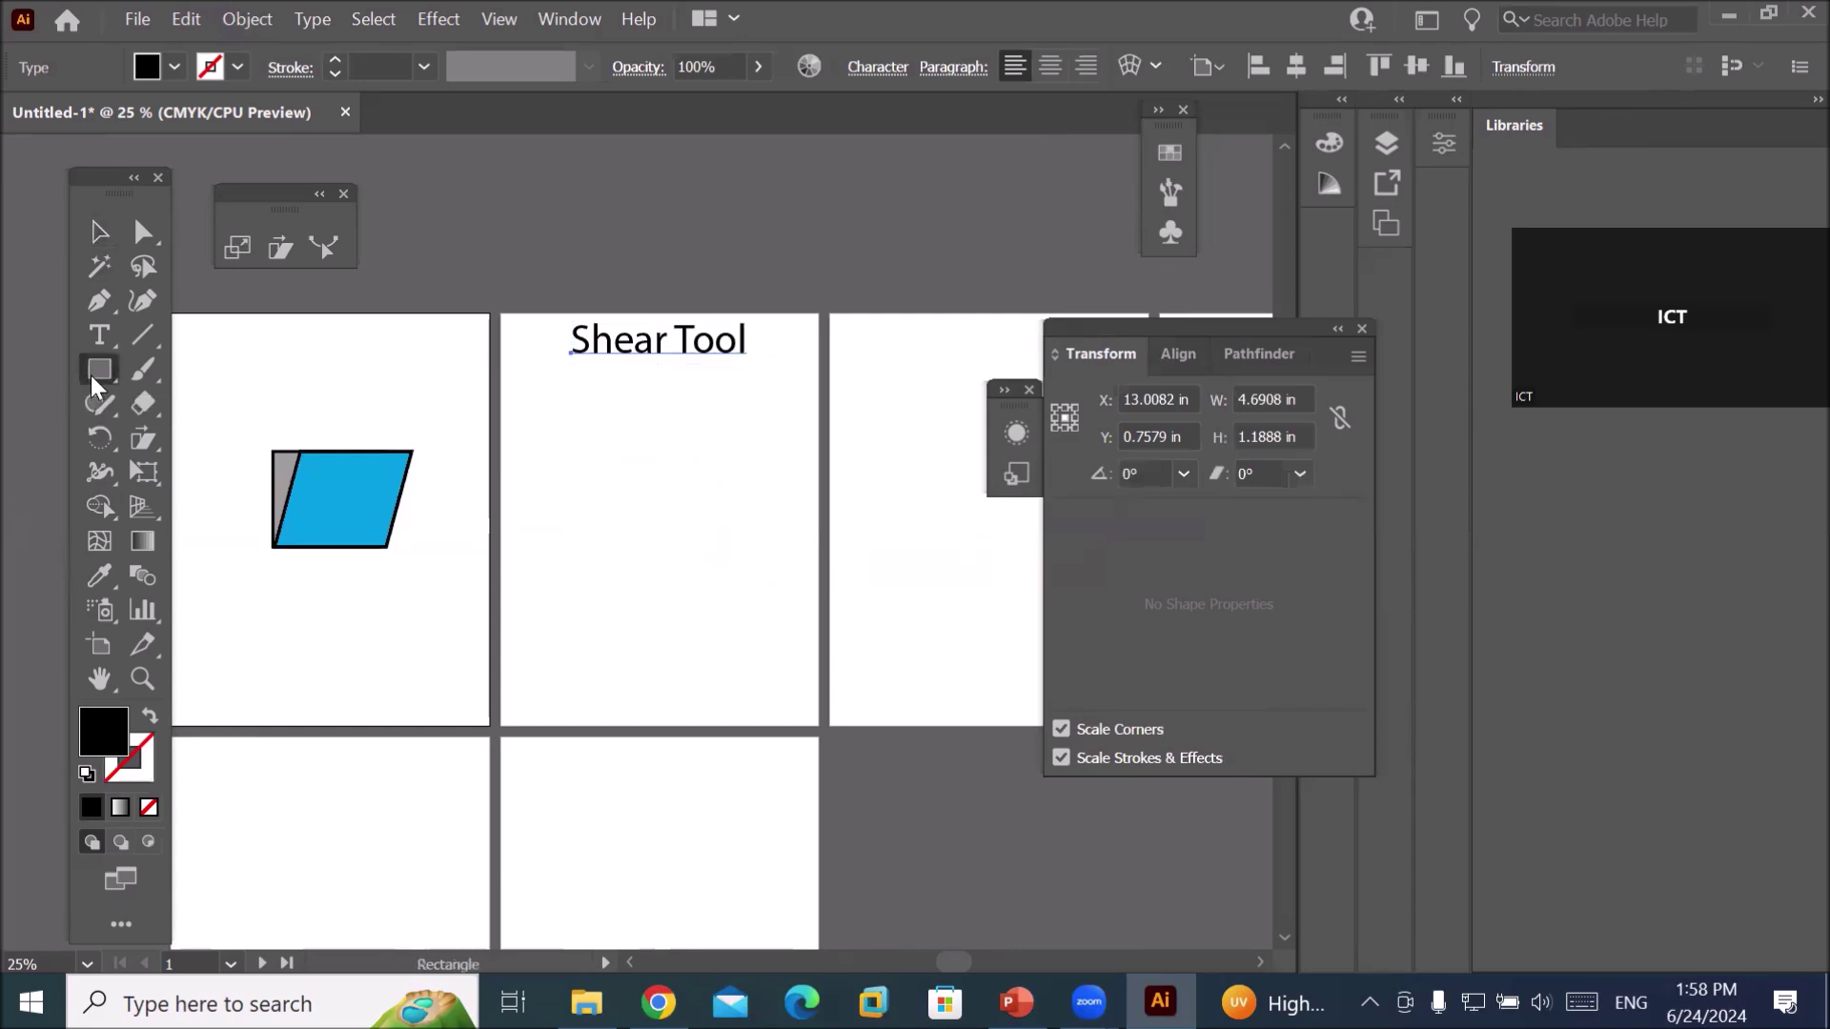
right_click(96, 380)
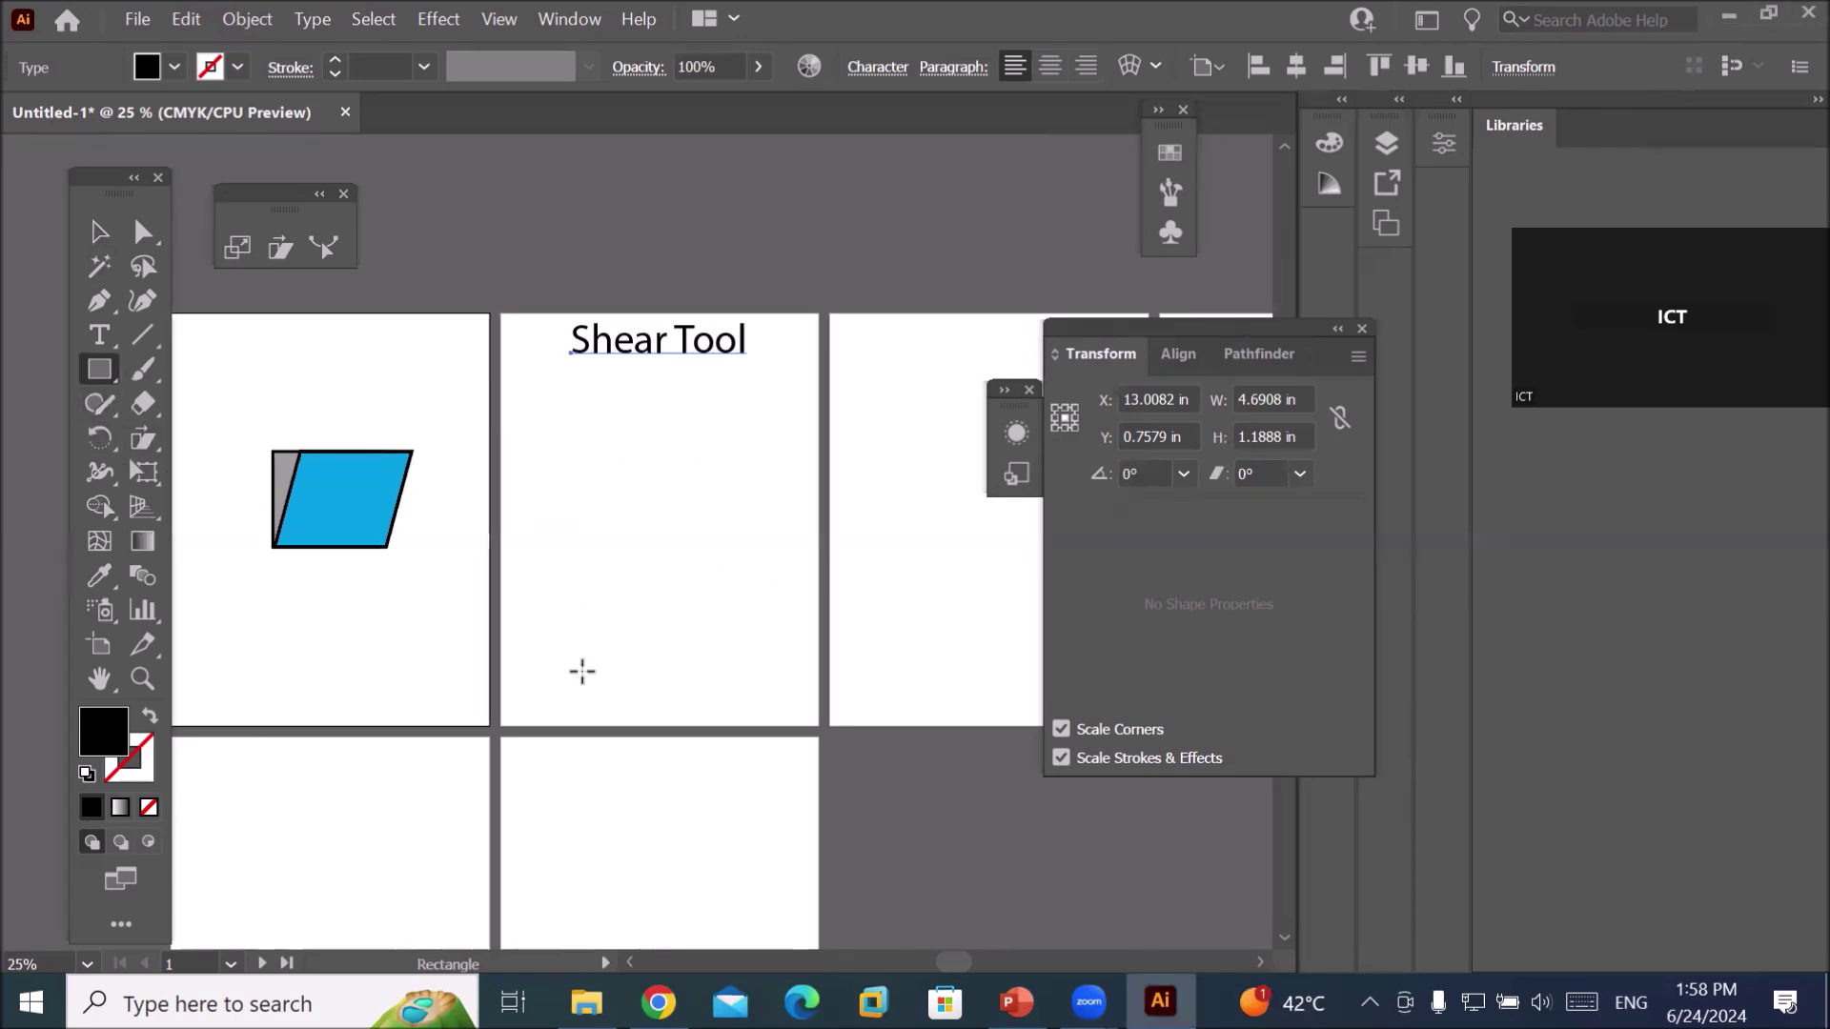
left_click_drag(543, 399, 568, 655)
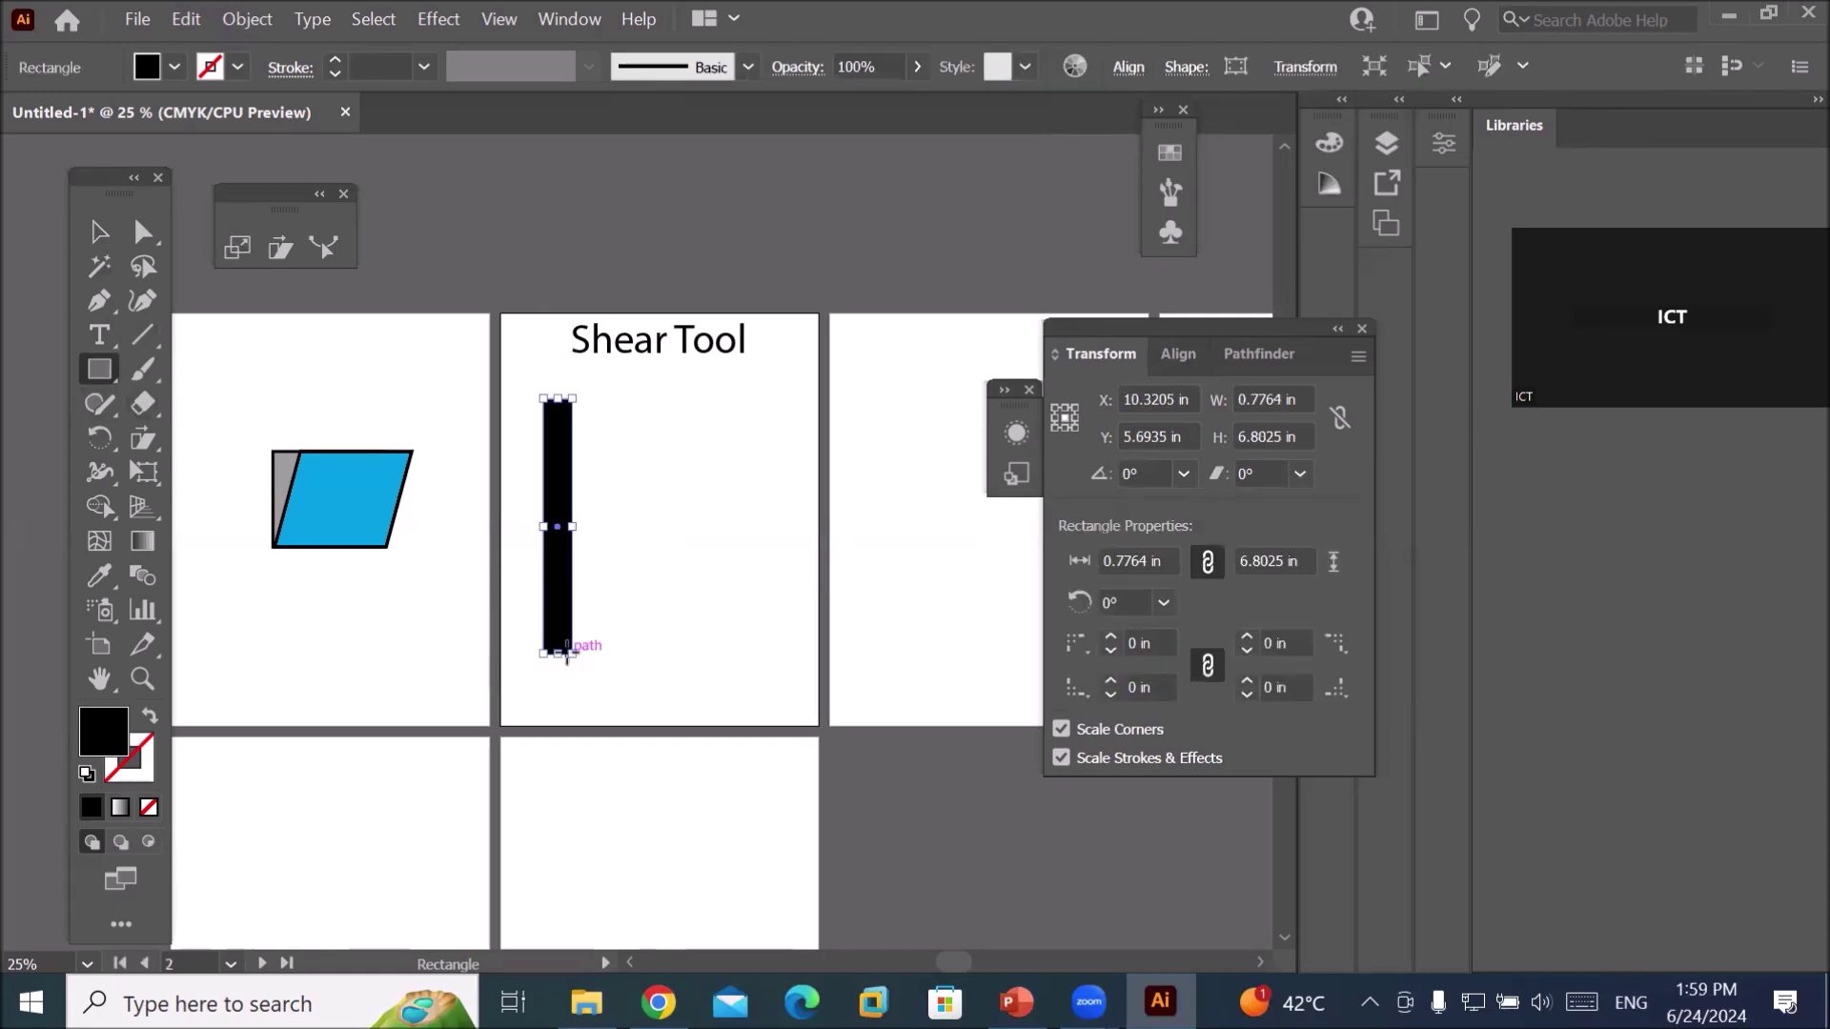
left_click(99, 231)
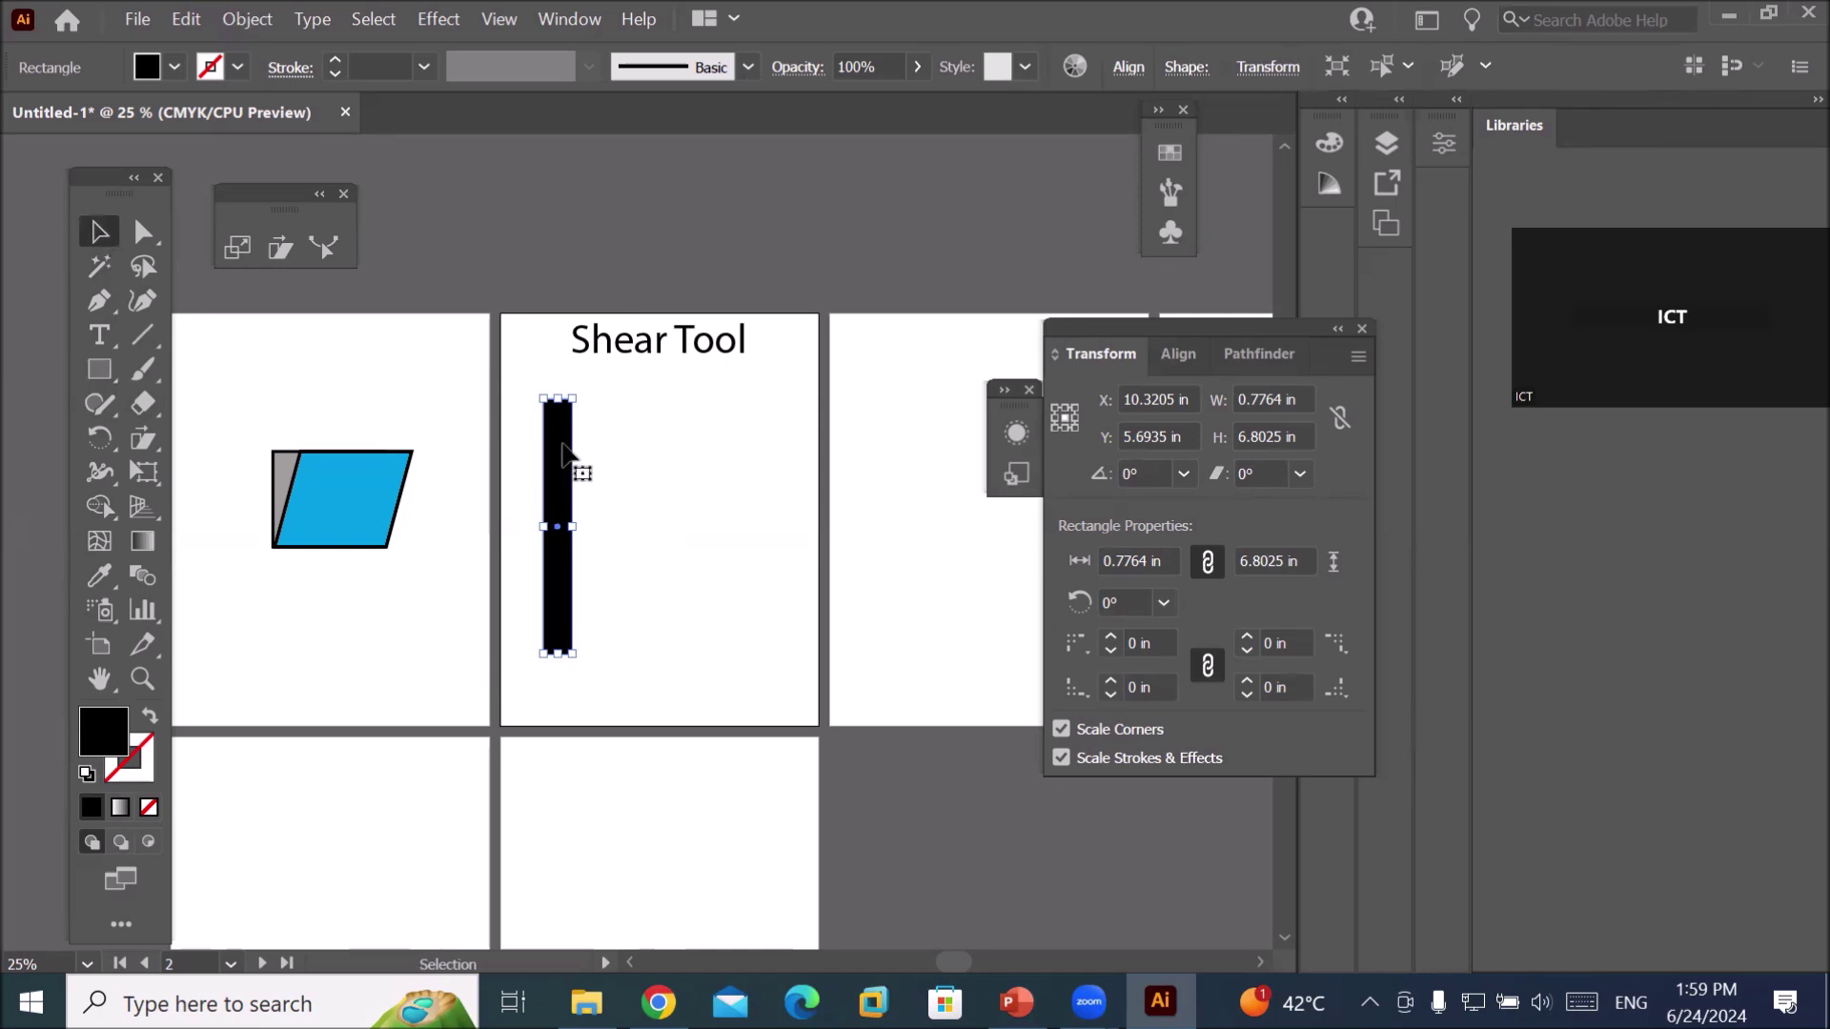
left_click(577, 465)
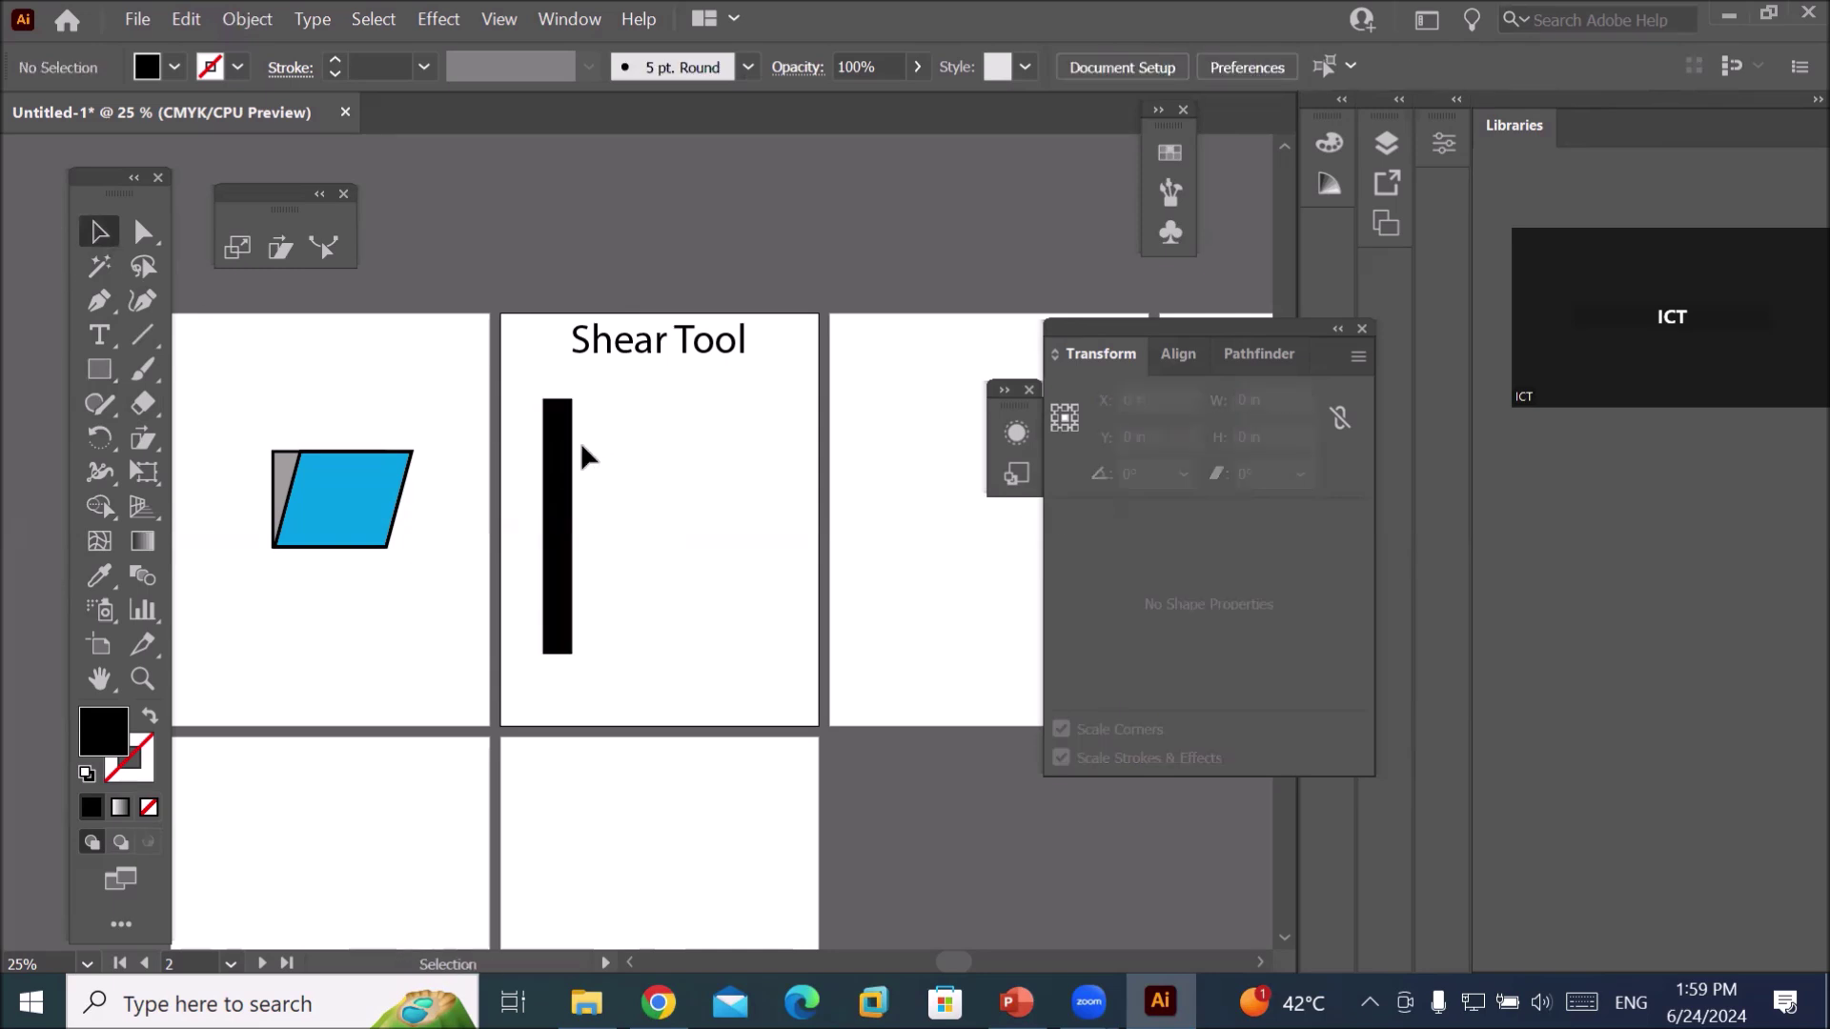
Duplicate the bar about 1.02 in to the right and repeat the copy until six evenly spaced bars stand side by side.
left_click_drag(562, 451, 602, 454, "alt")
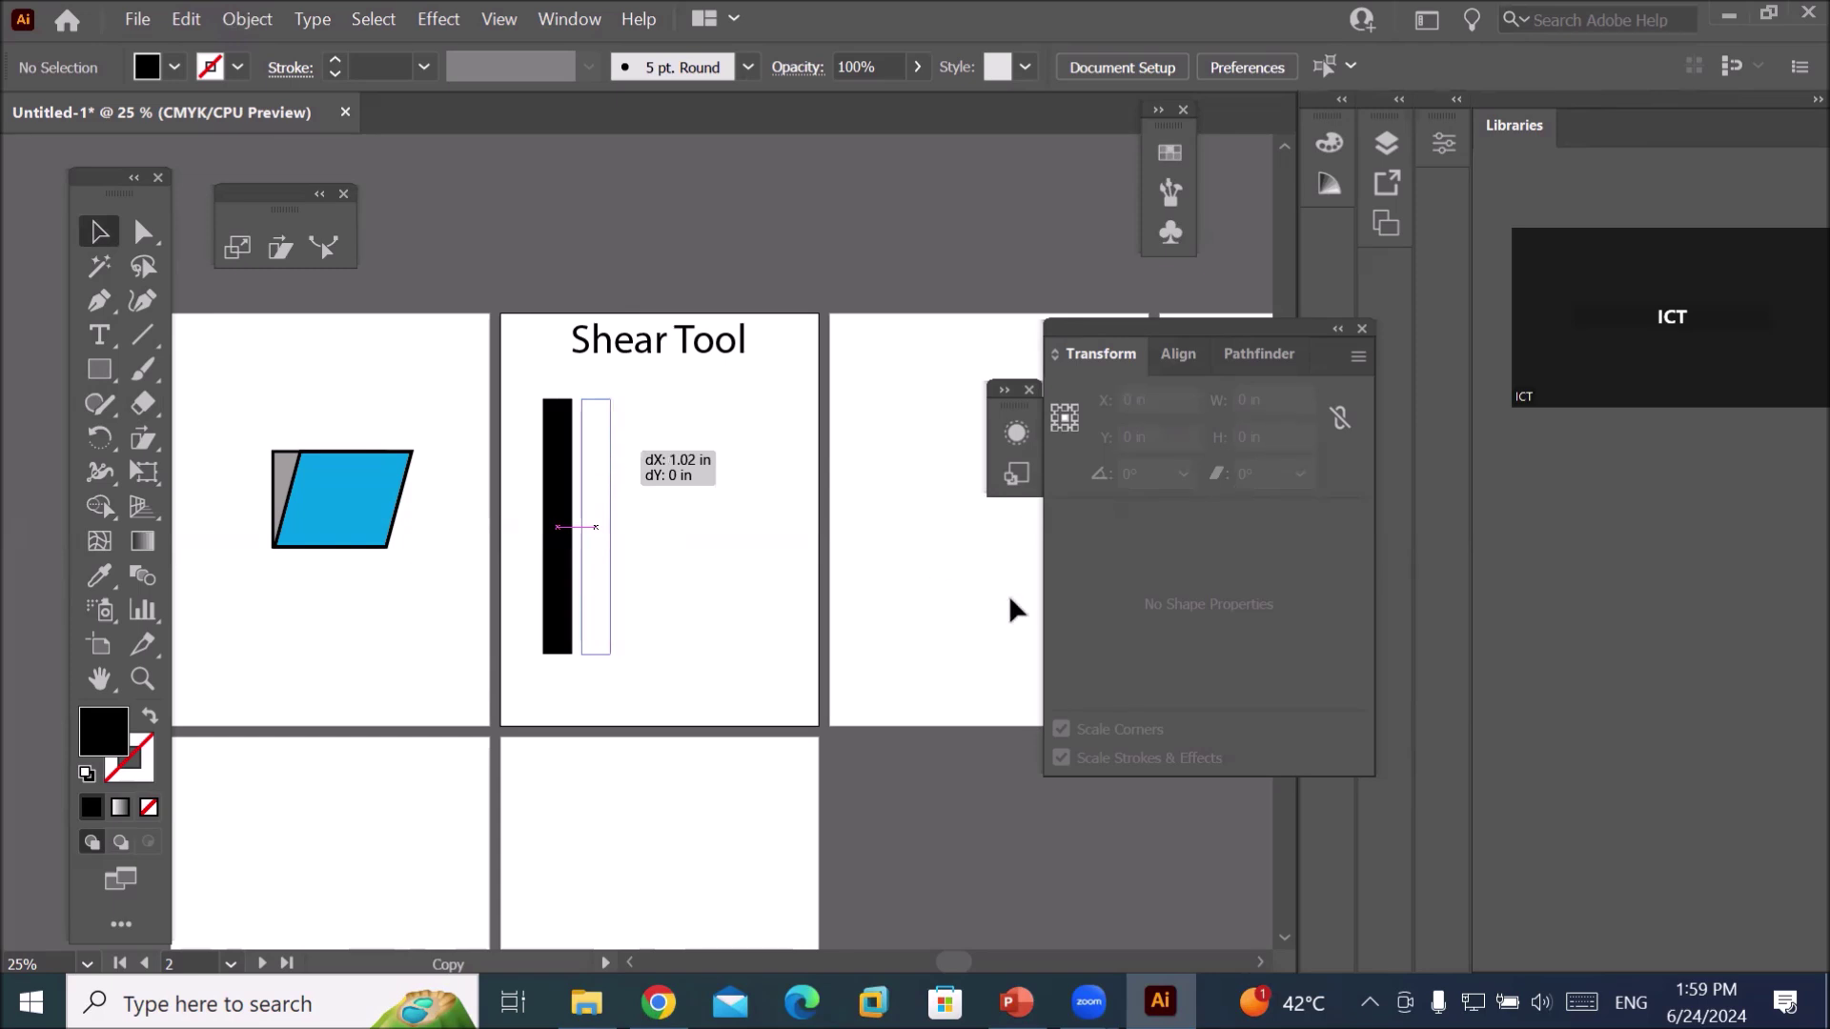
key("ctrl+d")
key("ctrl+d")
key("ctrl+d")
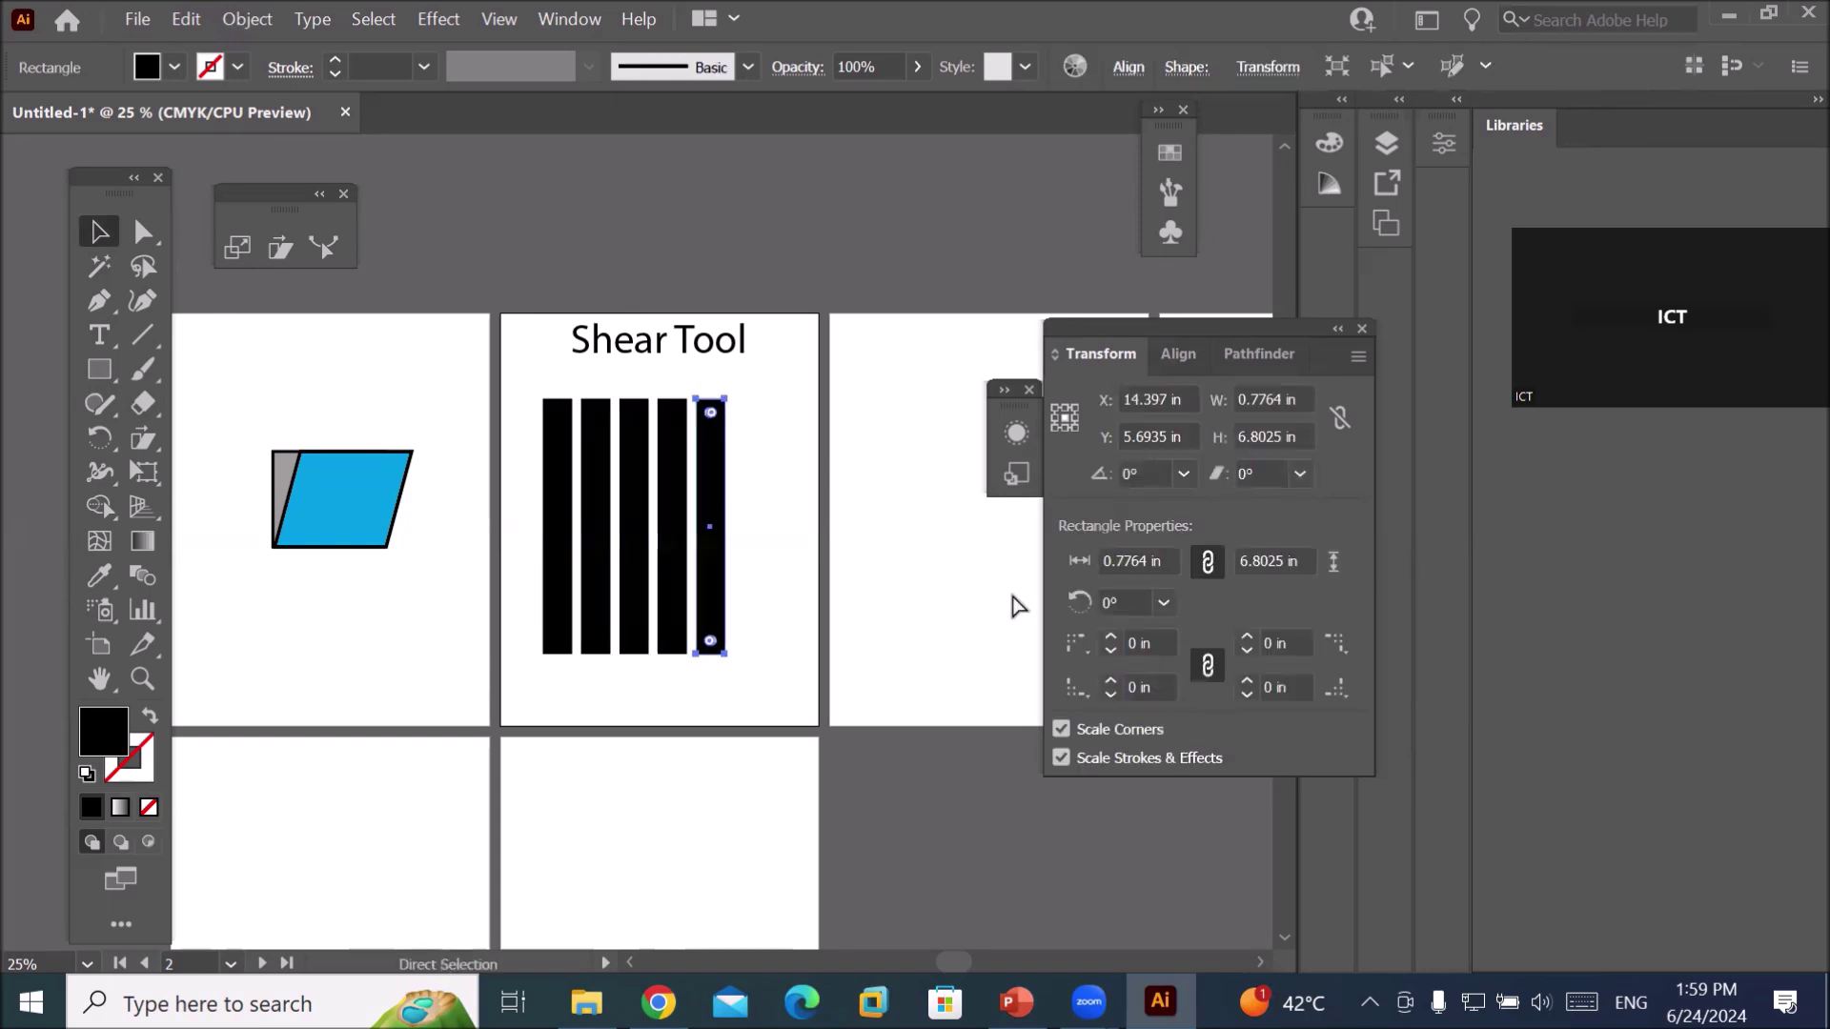
key("ctrl+d")
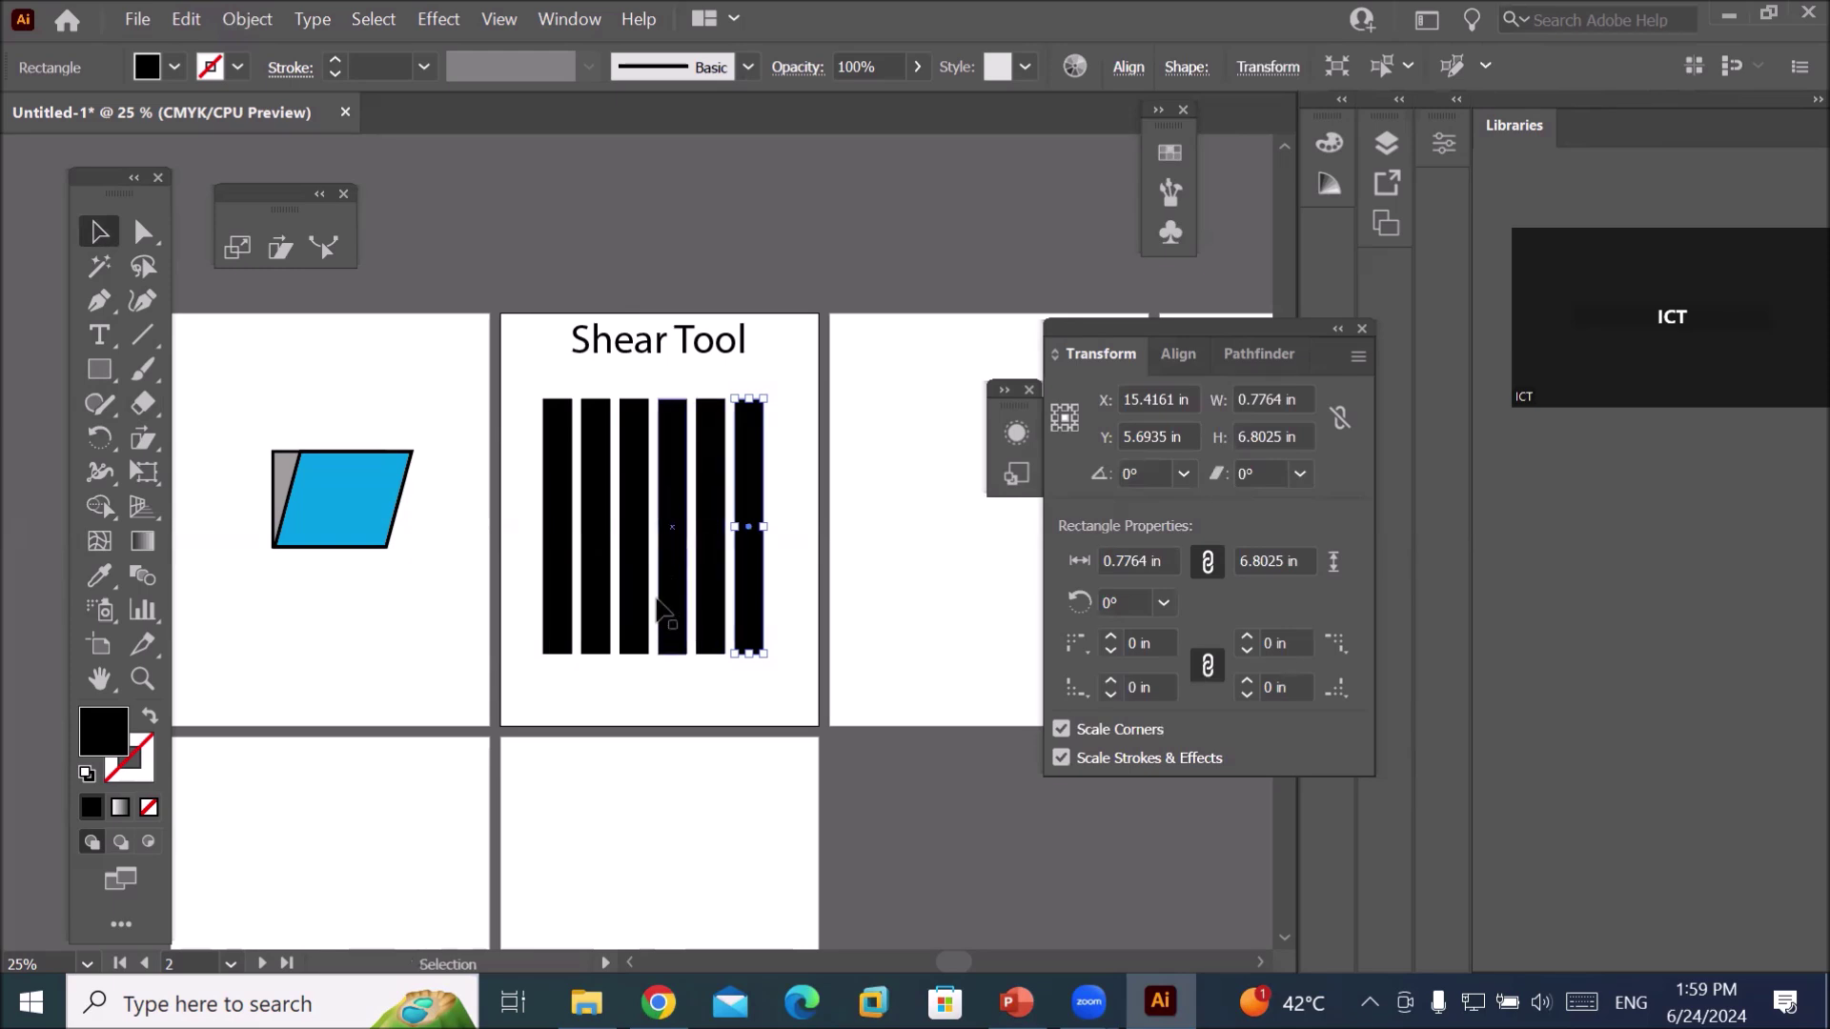
Shorten all six bars together from below to a height of about 0.94 in, forming a row of blocks.
left_click_drag(517, 369, 801, 659)
left_click_drag(654, 654, 657, 433)
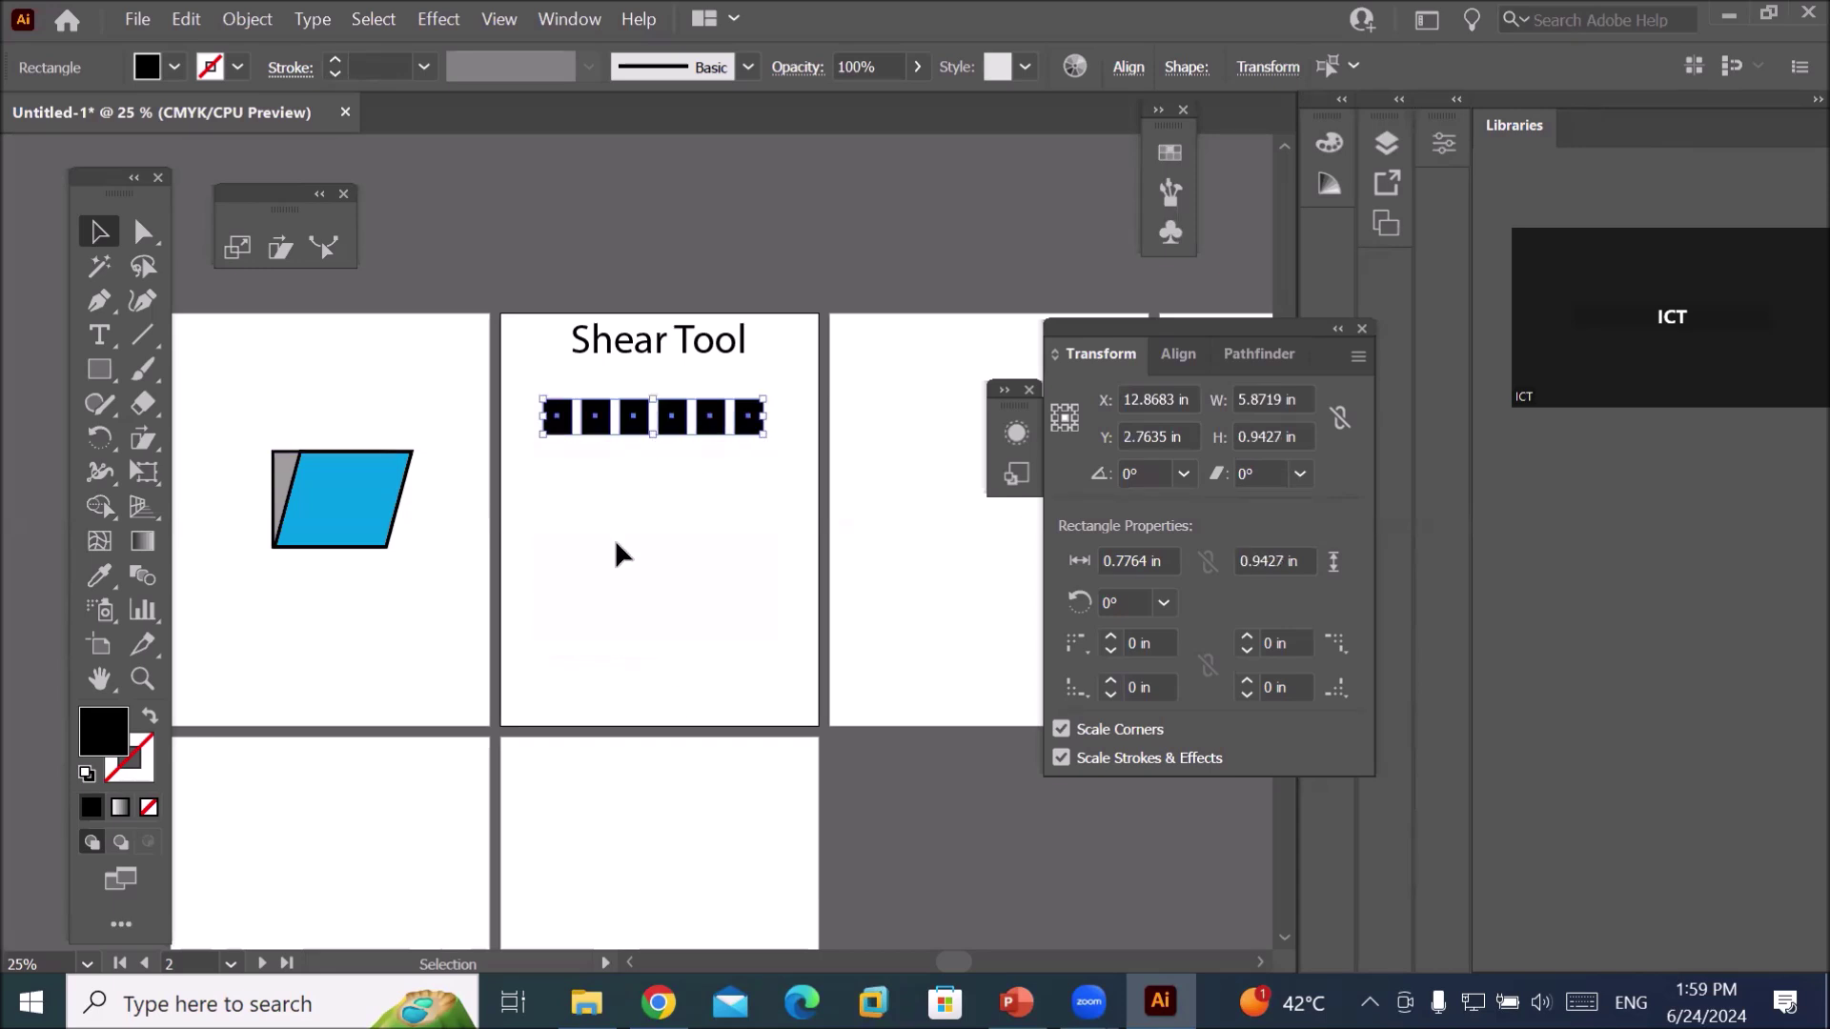
left_click(498, 397)
Copy the row of blocks about 1.17 in downward and repeat the copy to build a grid of six rows.
left_click_drag(516, 376, 772, 438)
left_click_drag(747, 424, 760, 478)
key("ctrl+d")
key("ctrl+d")
key("ctrl+d")
key("ctrl+d")
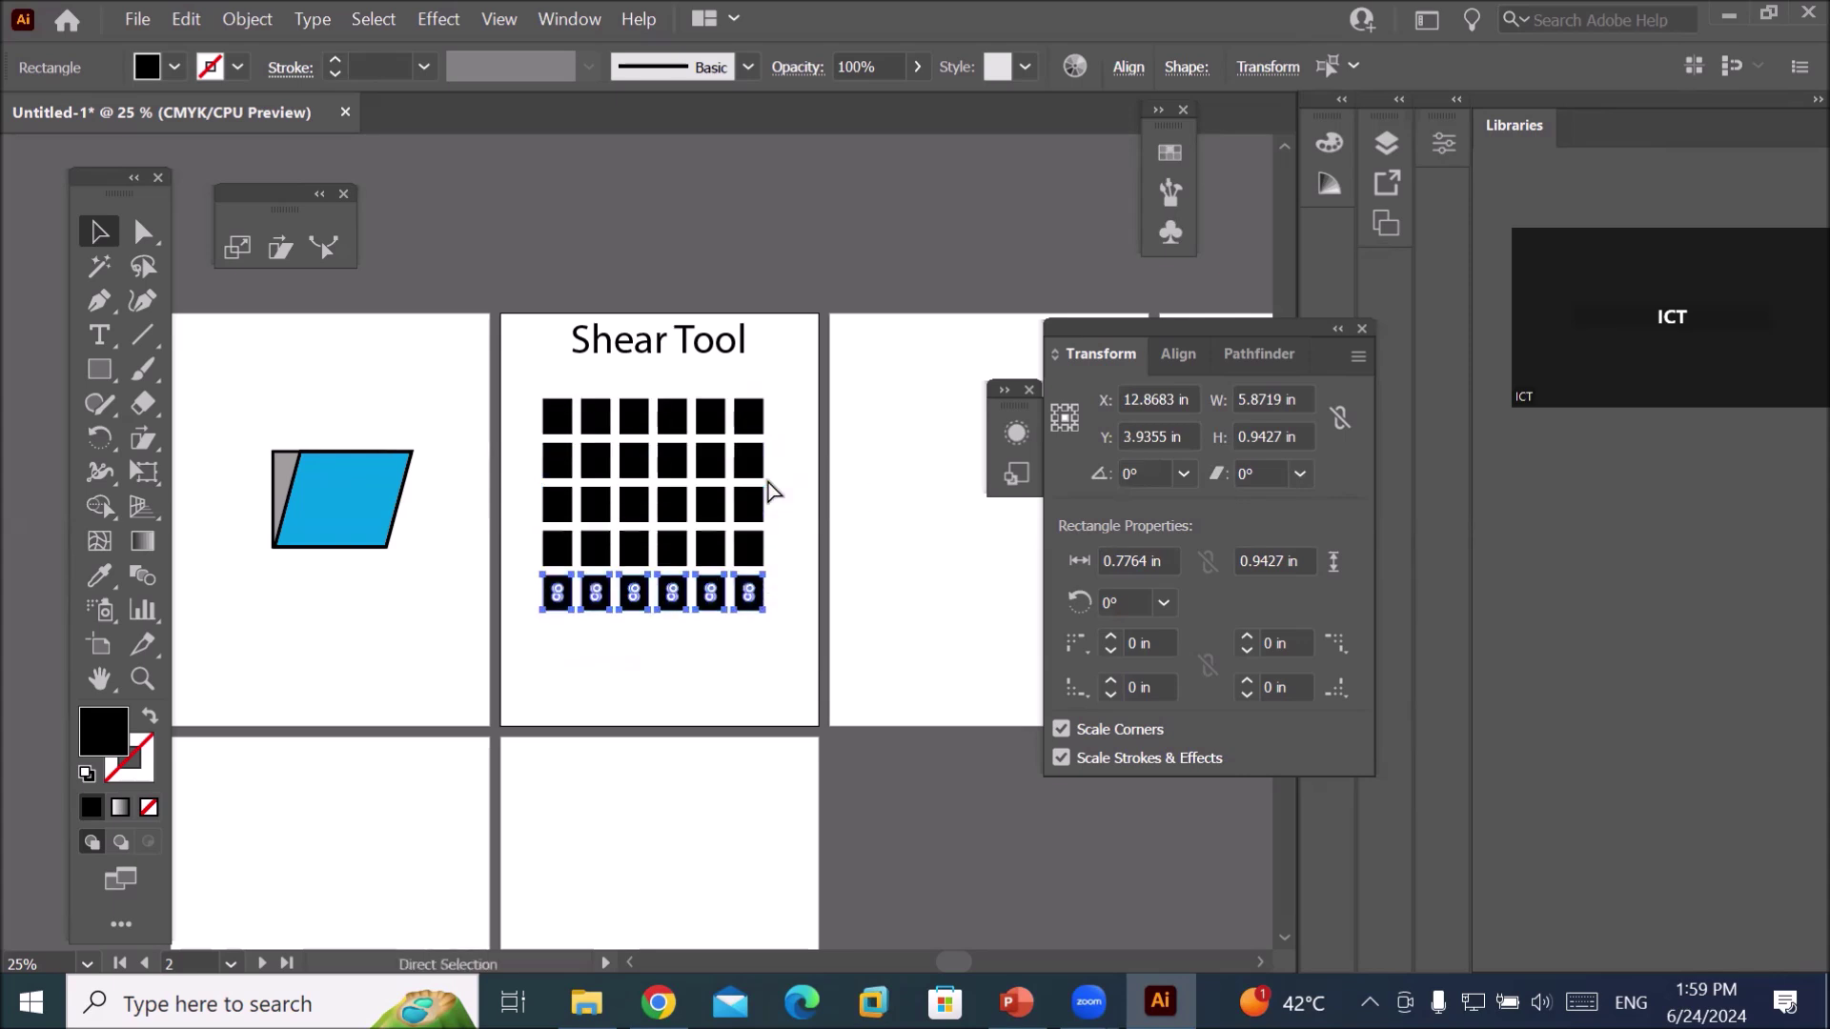
left_click(809, 614)
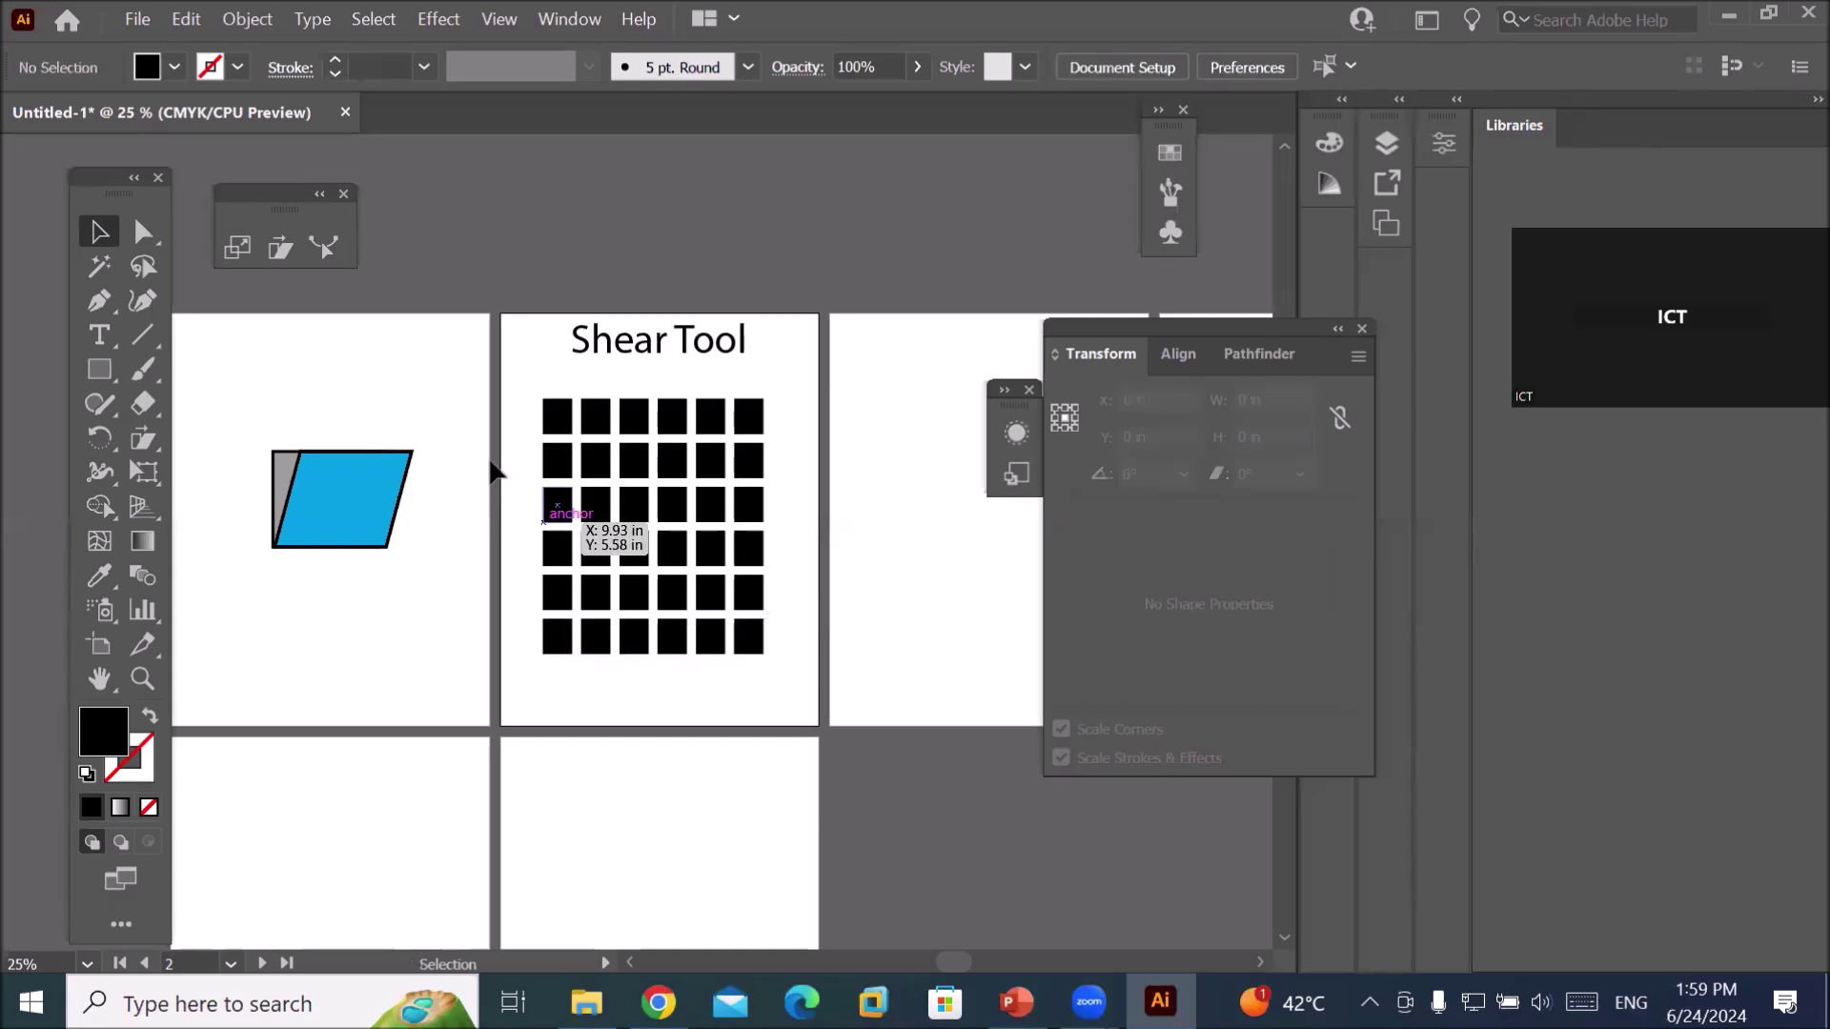
Create a sheared copy of the whole block grid with a -10° shear angle along the horizontal axis.
left_click_drag(520, 378, 775, 656)
left_click_drag(781, 658, 780, 658)
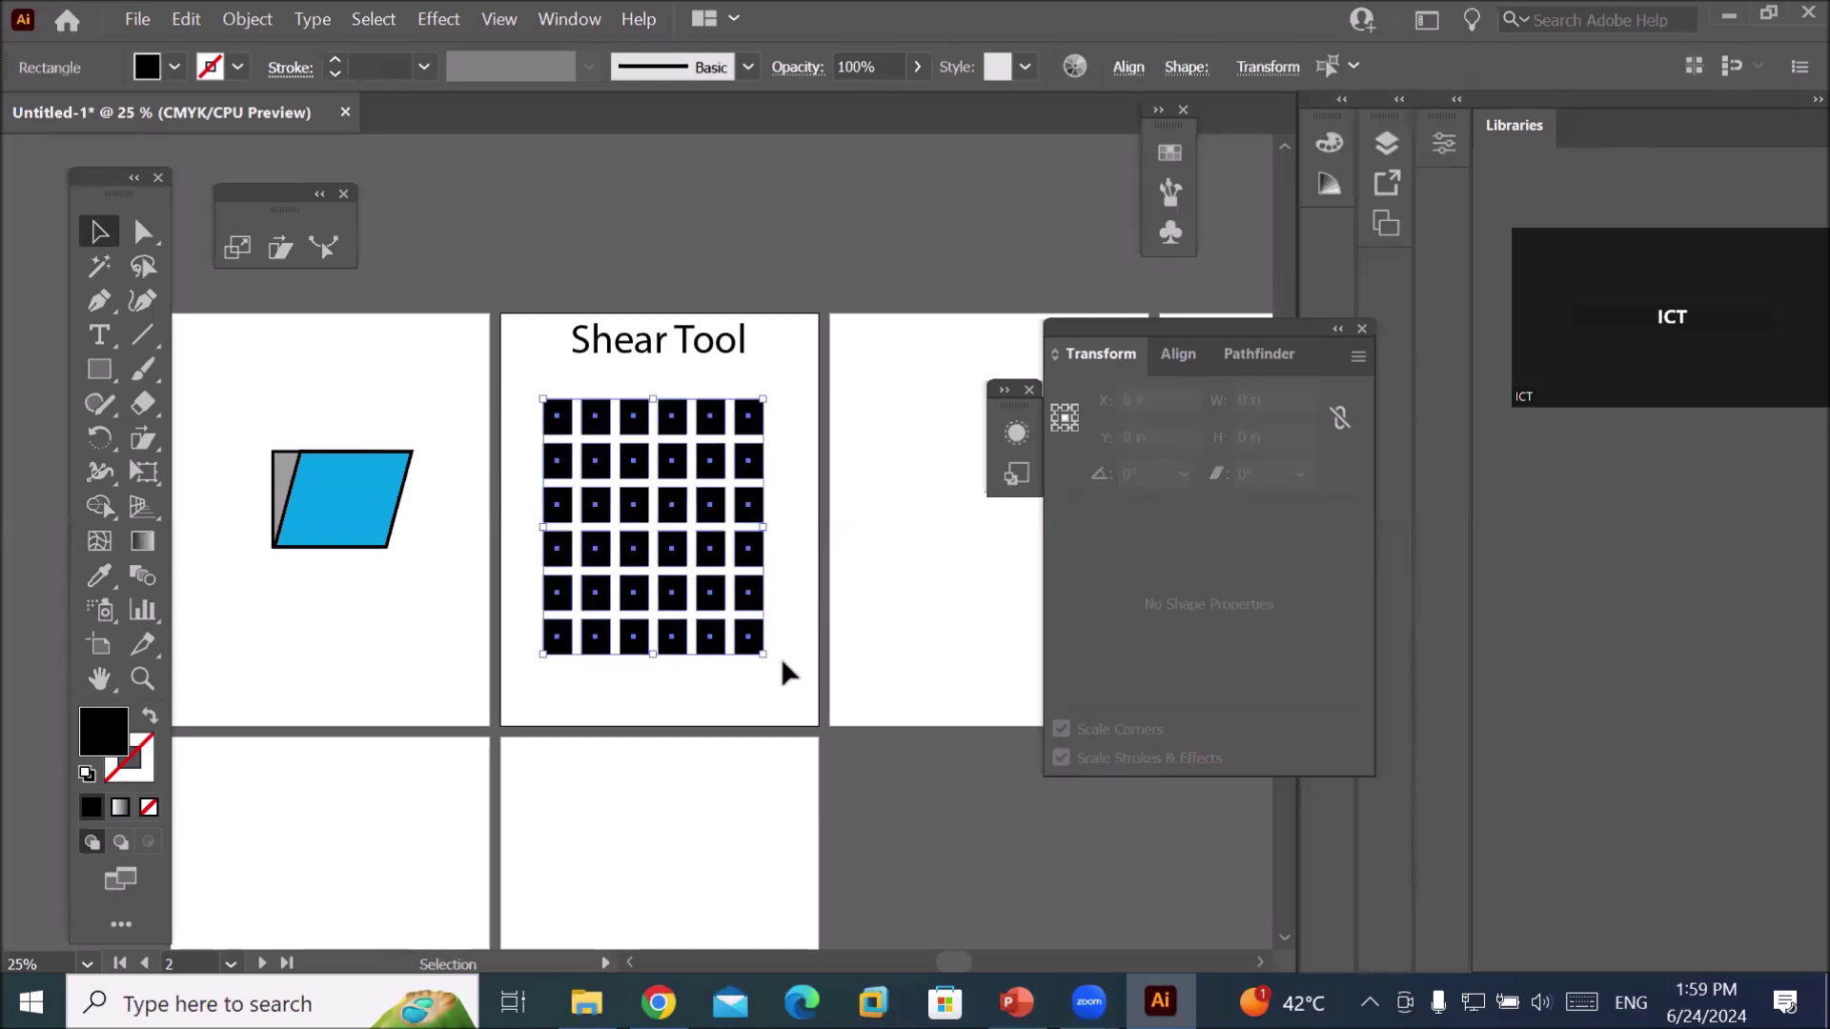
scroll(785, 482, "up", 2)
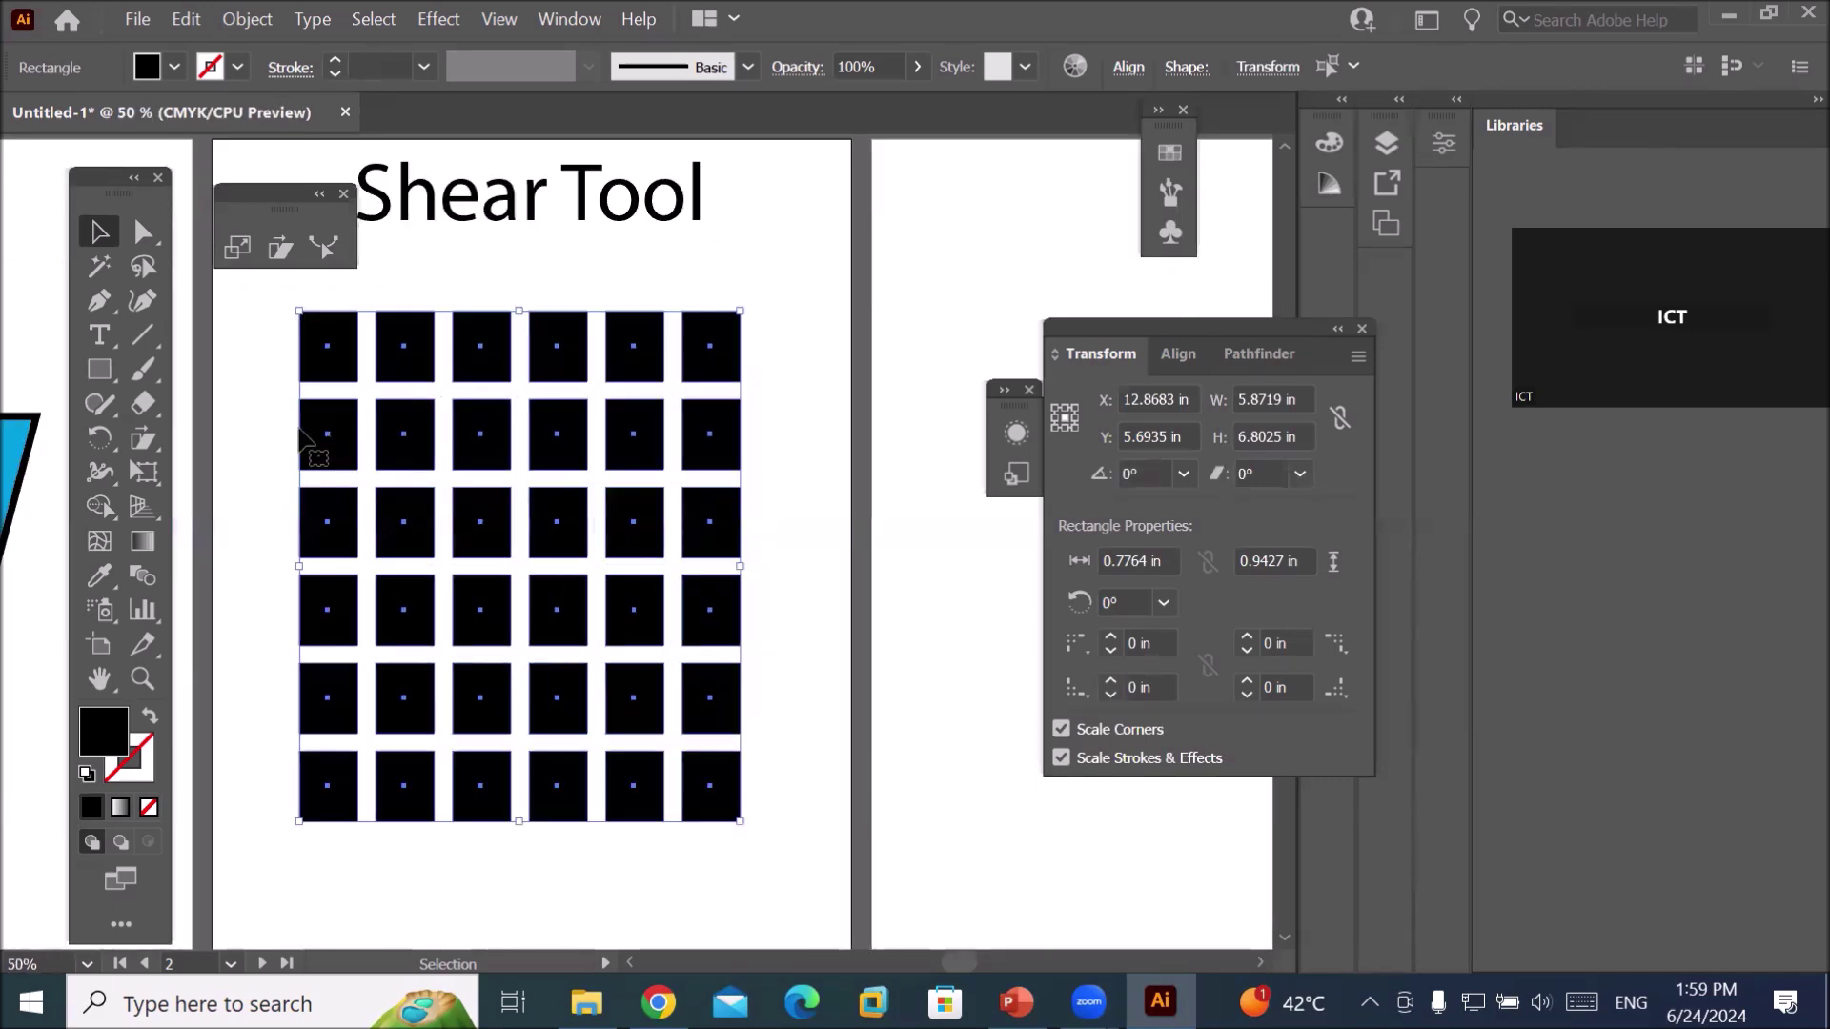
double_click(143, 441)
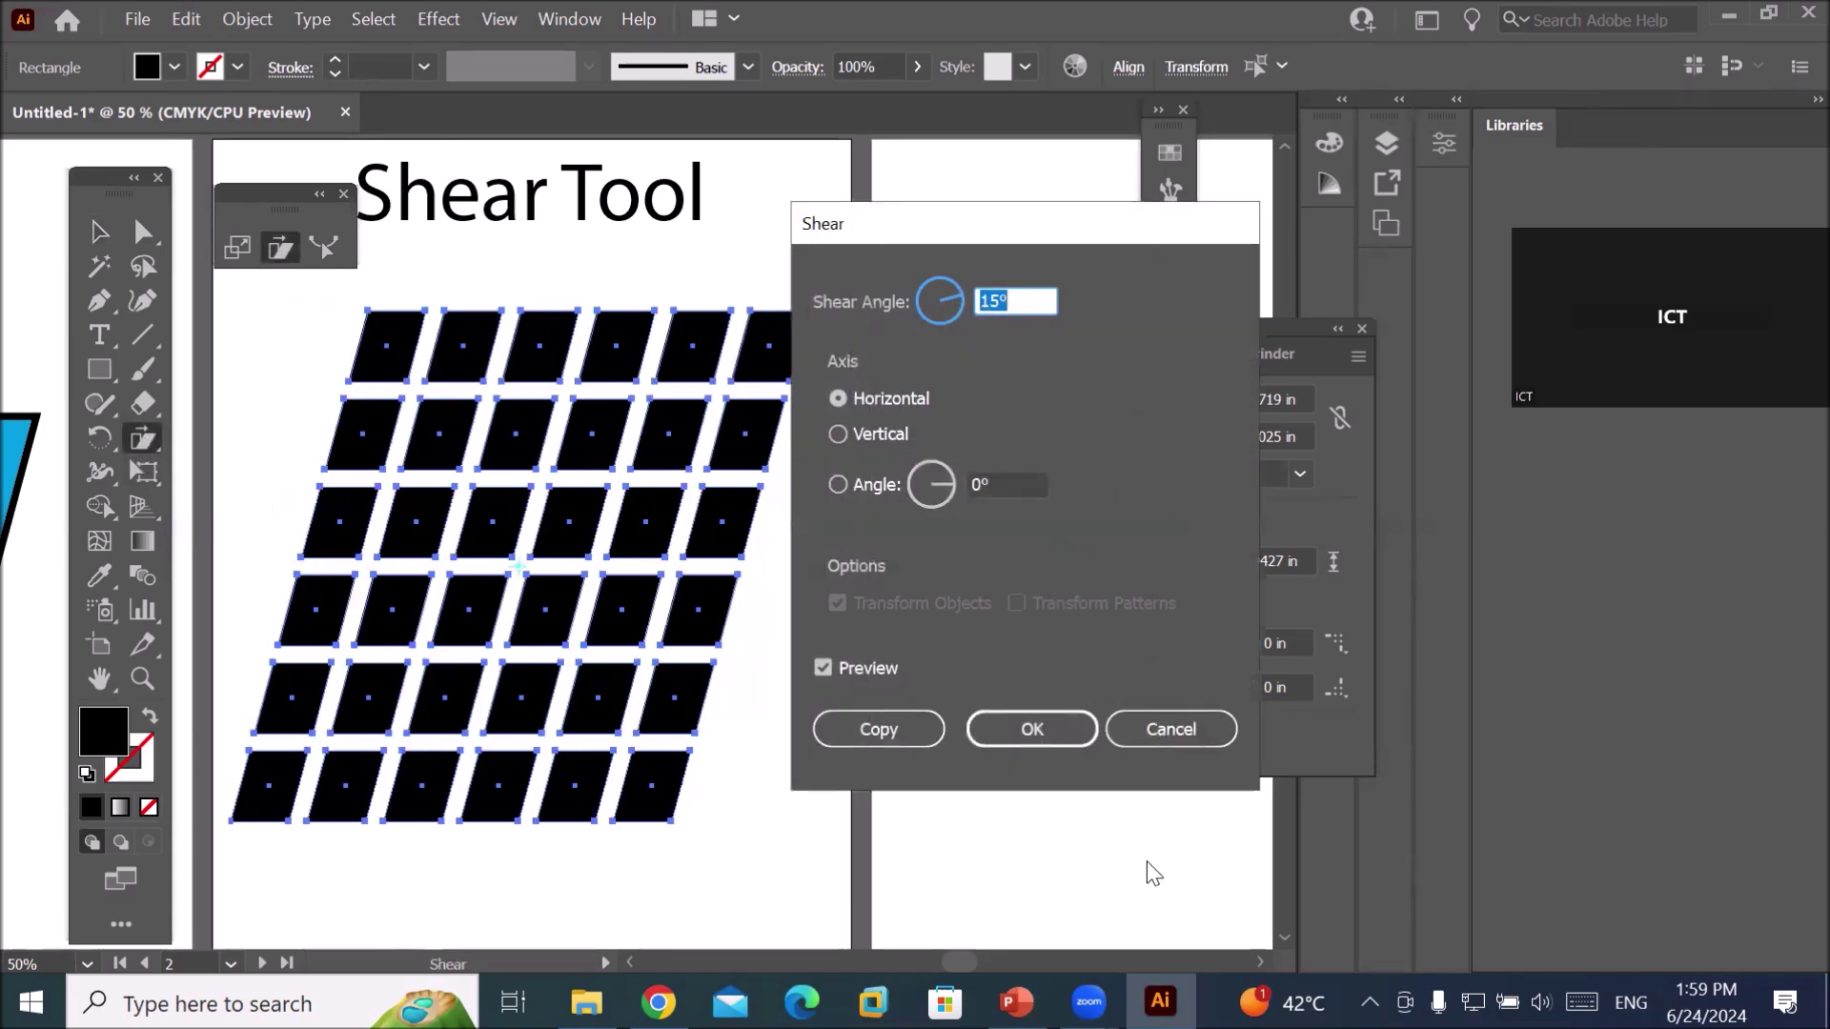
left_click(1040, 300)
key("Down")
key("Down")
key("Down")
key("Down")
key("Down")
key("Down")
key("Down")
key("Down")
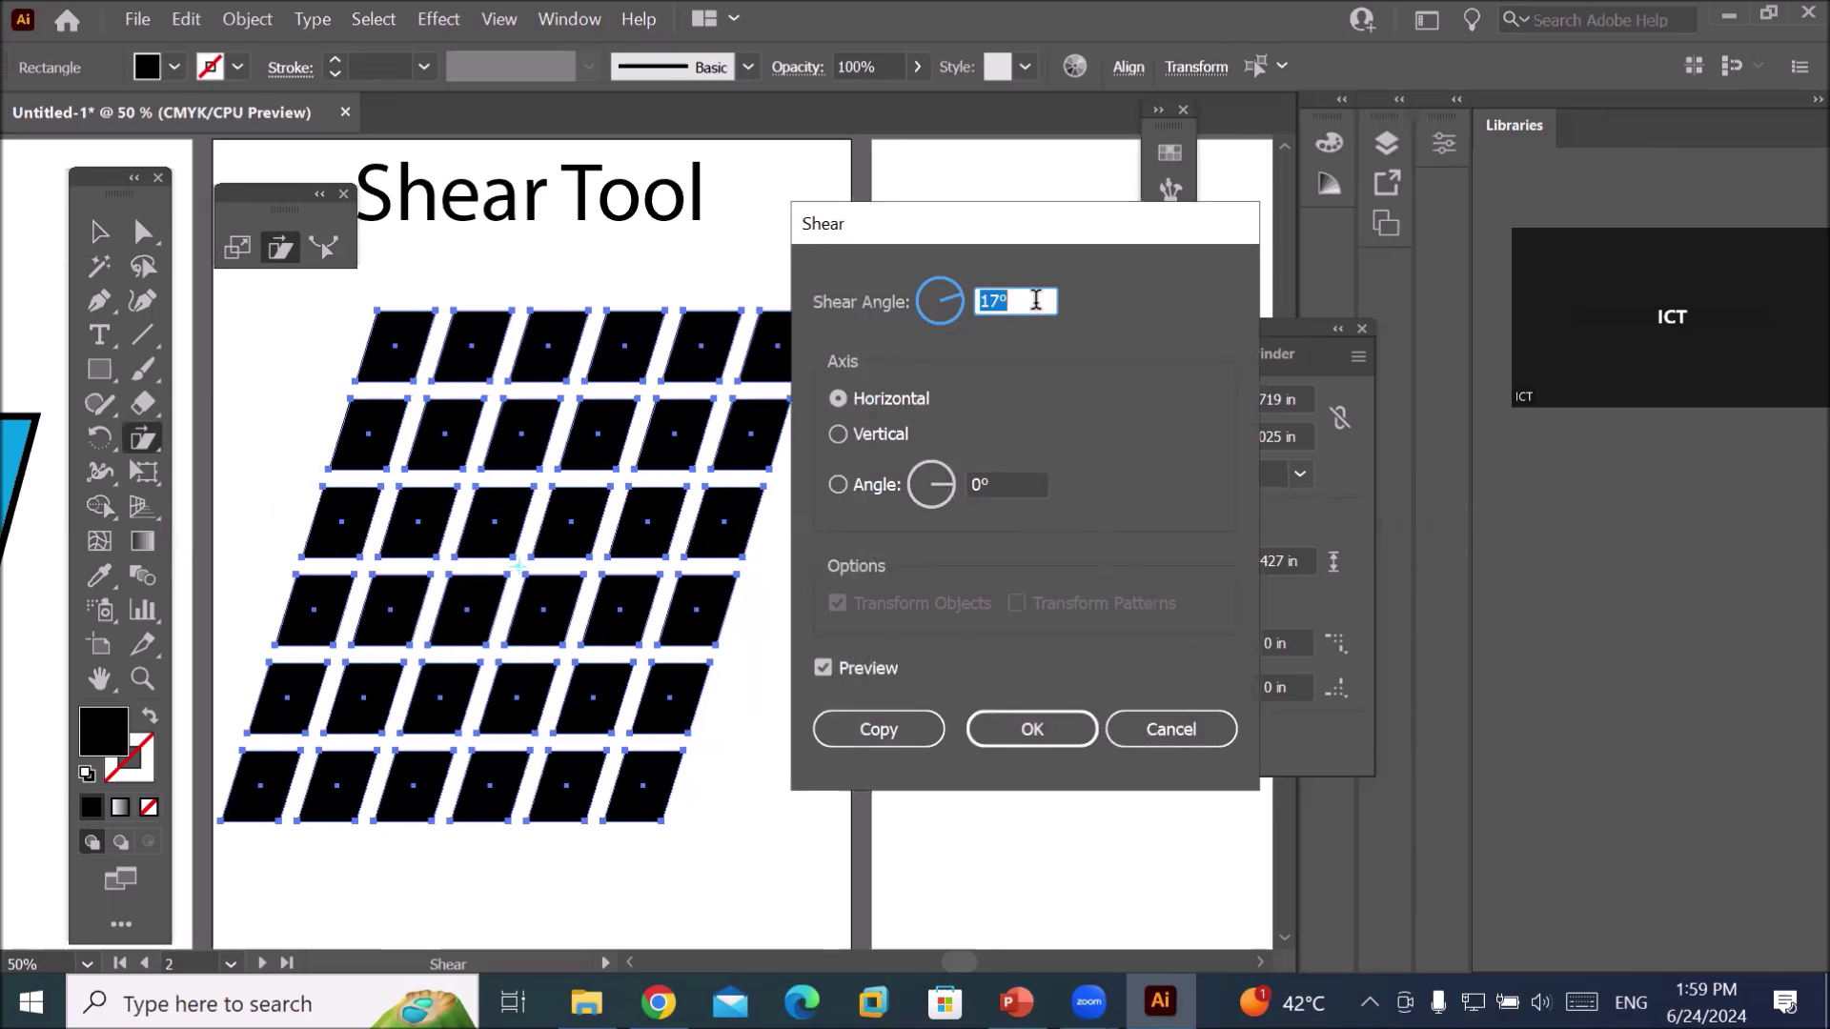
key("Down")
key("Down")
key("Down")
key("Down")
key("Down")
key("Down")
key("Down")
key("Down")
key("Down")
key("Down")
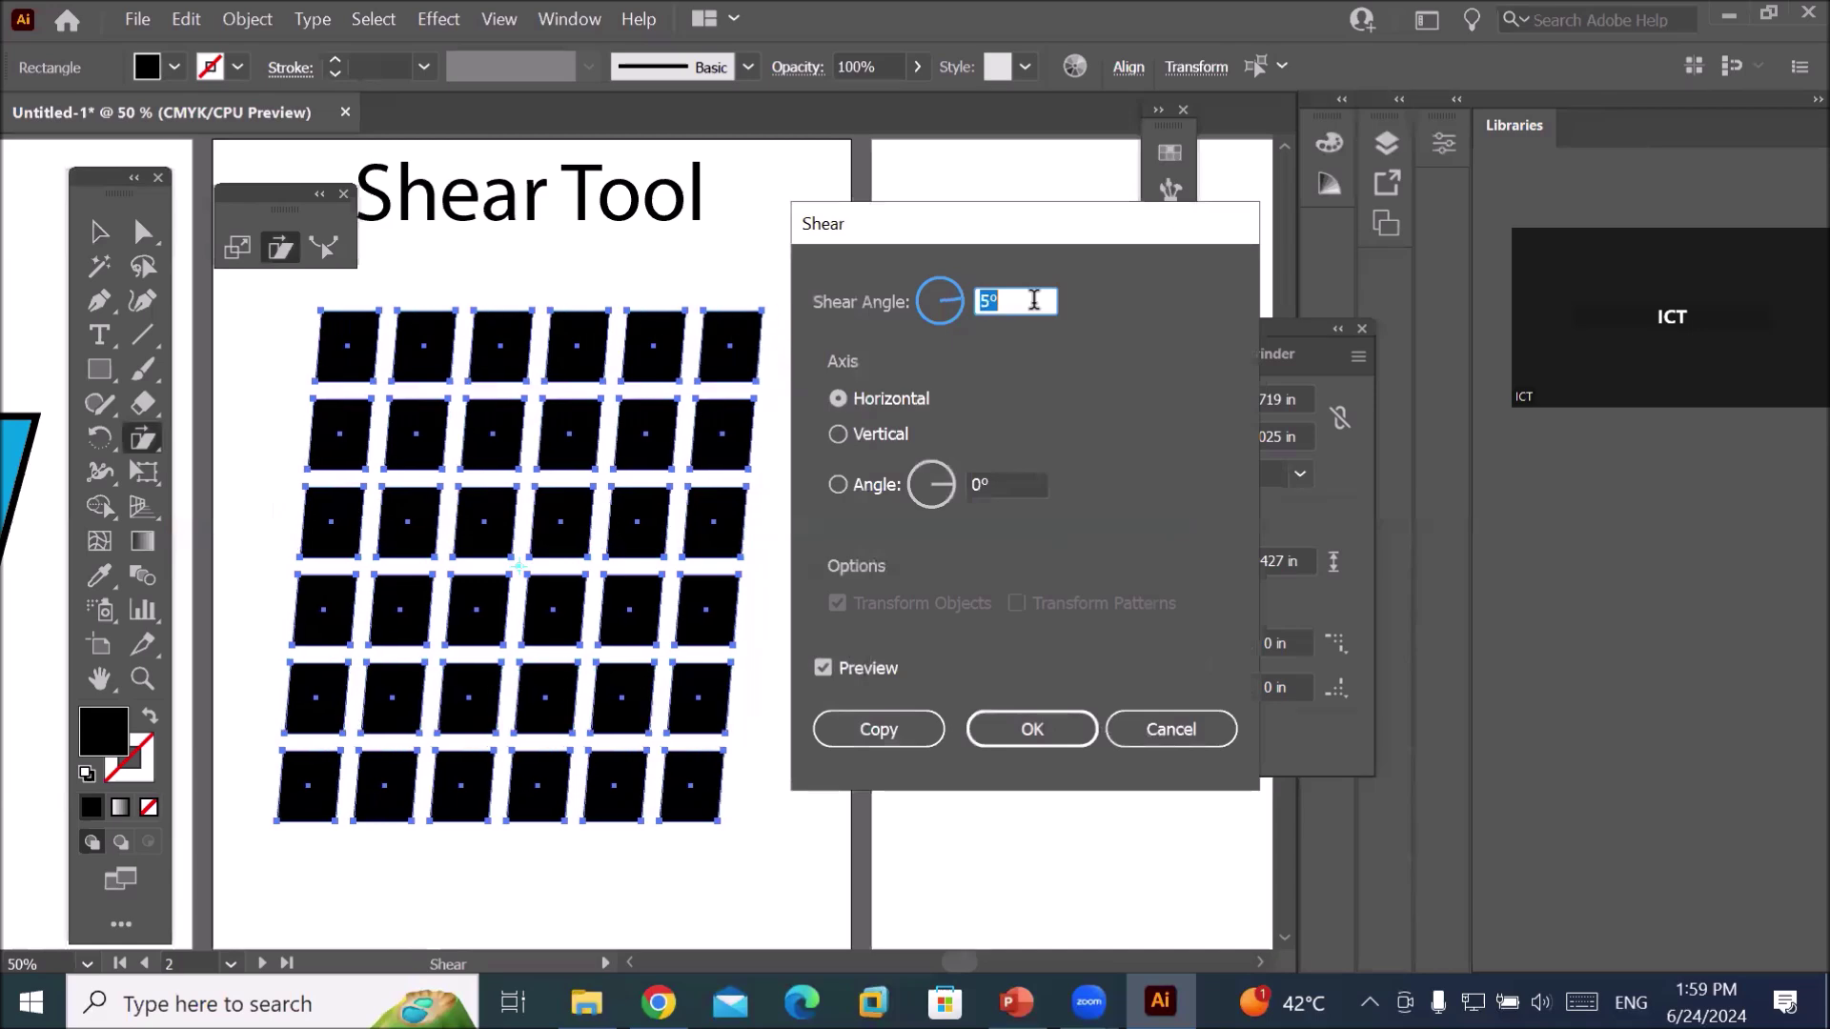
key("Down")
key("Down")
key("Down")
key("Down")
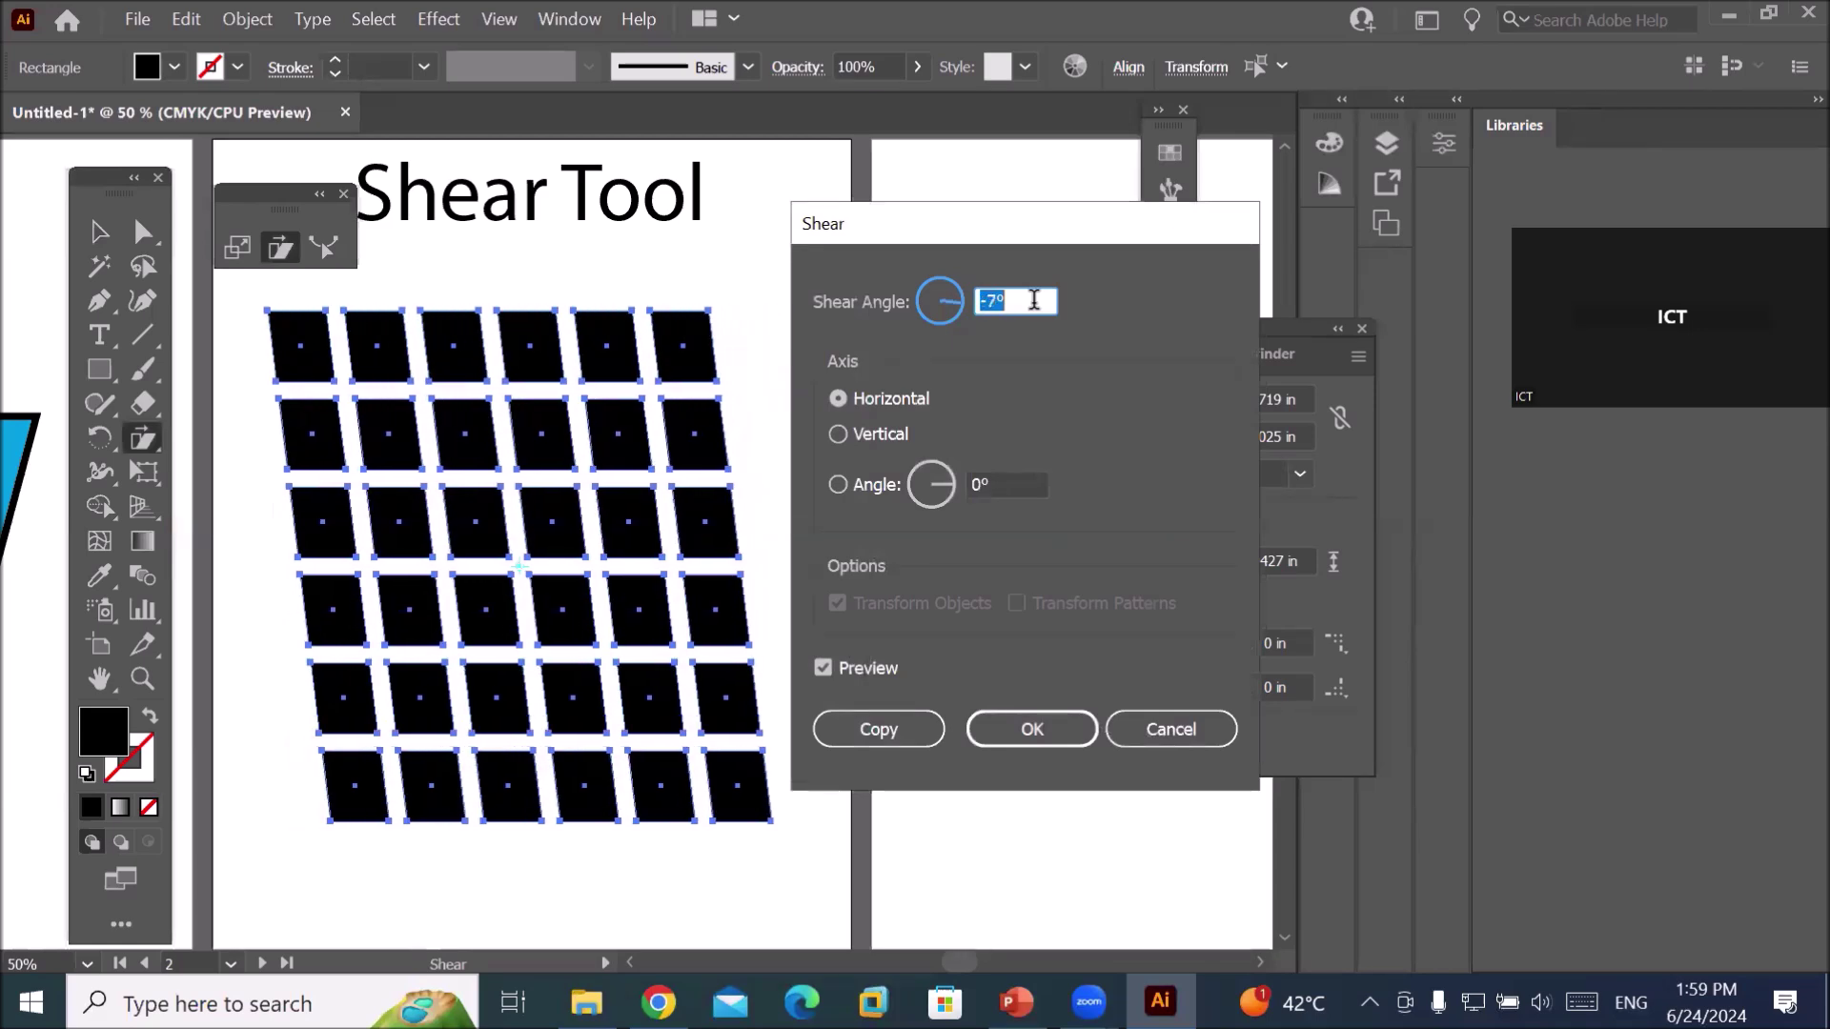
key("Down")
key("Down")
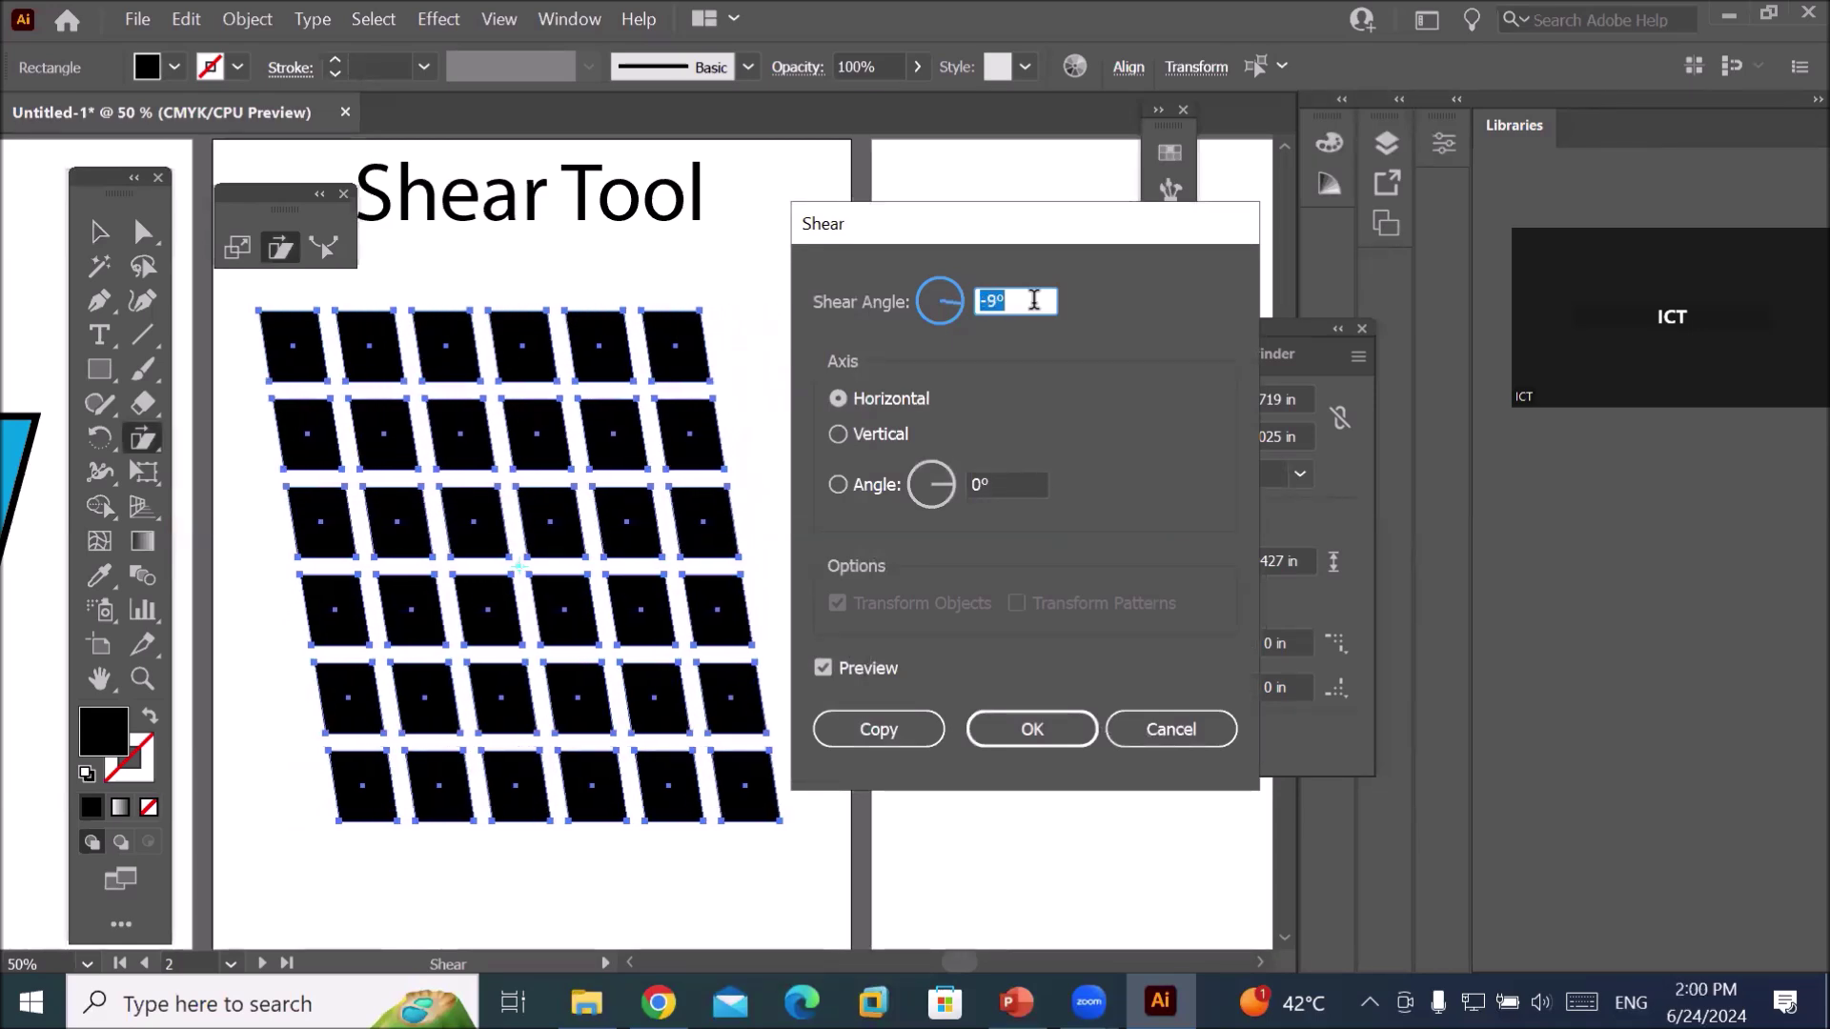
key("Down")
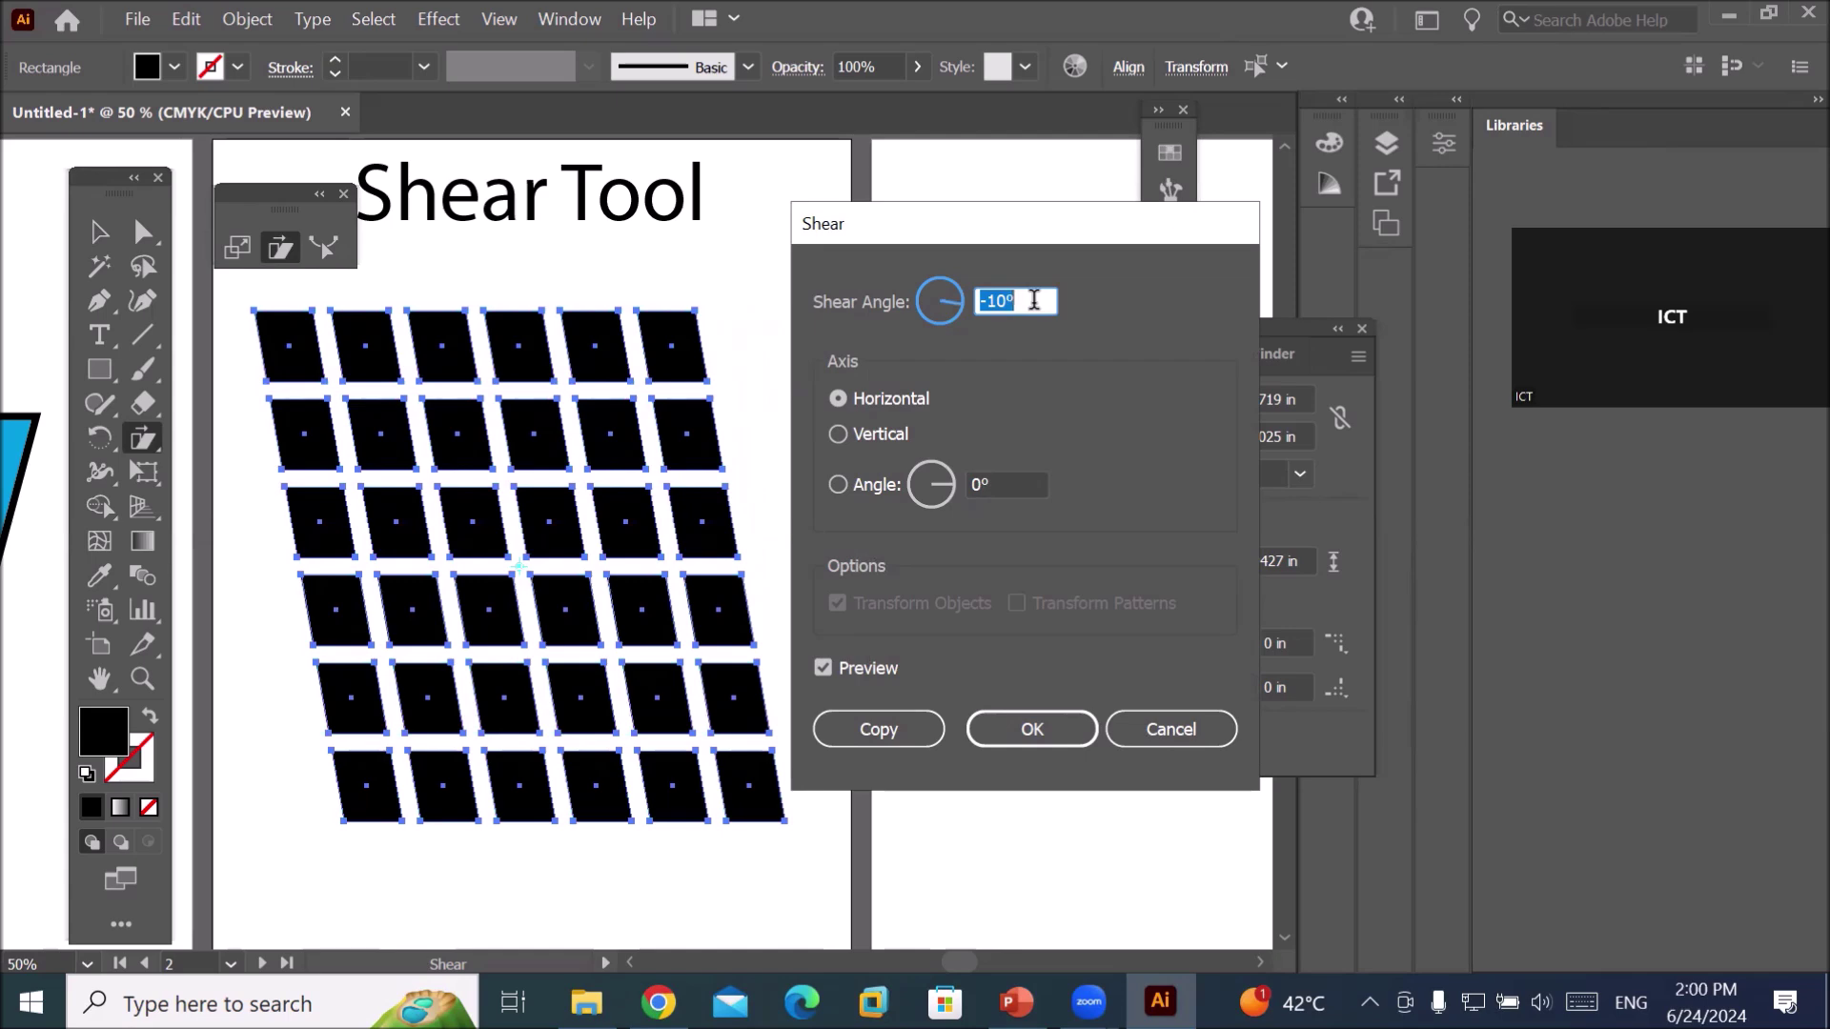
left_click(890, 724)
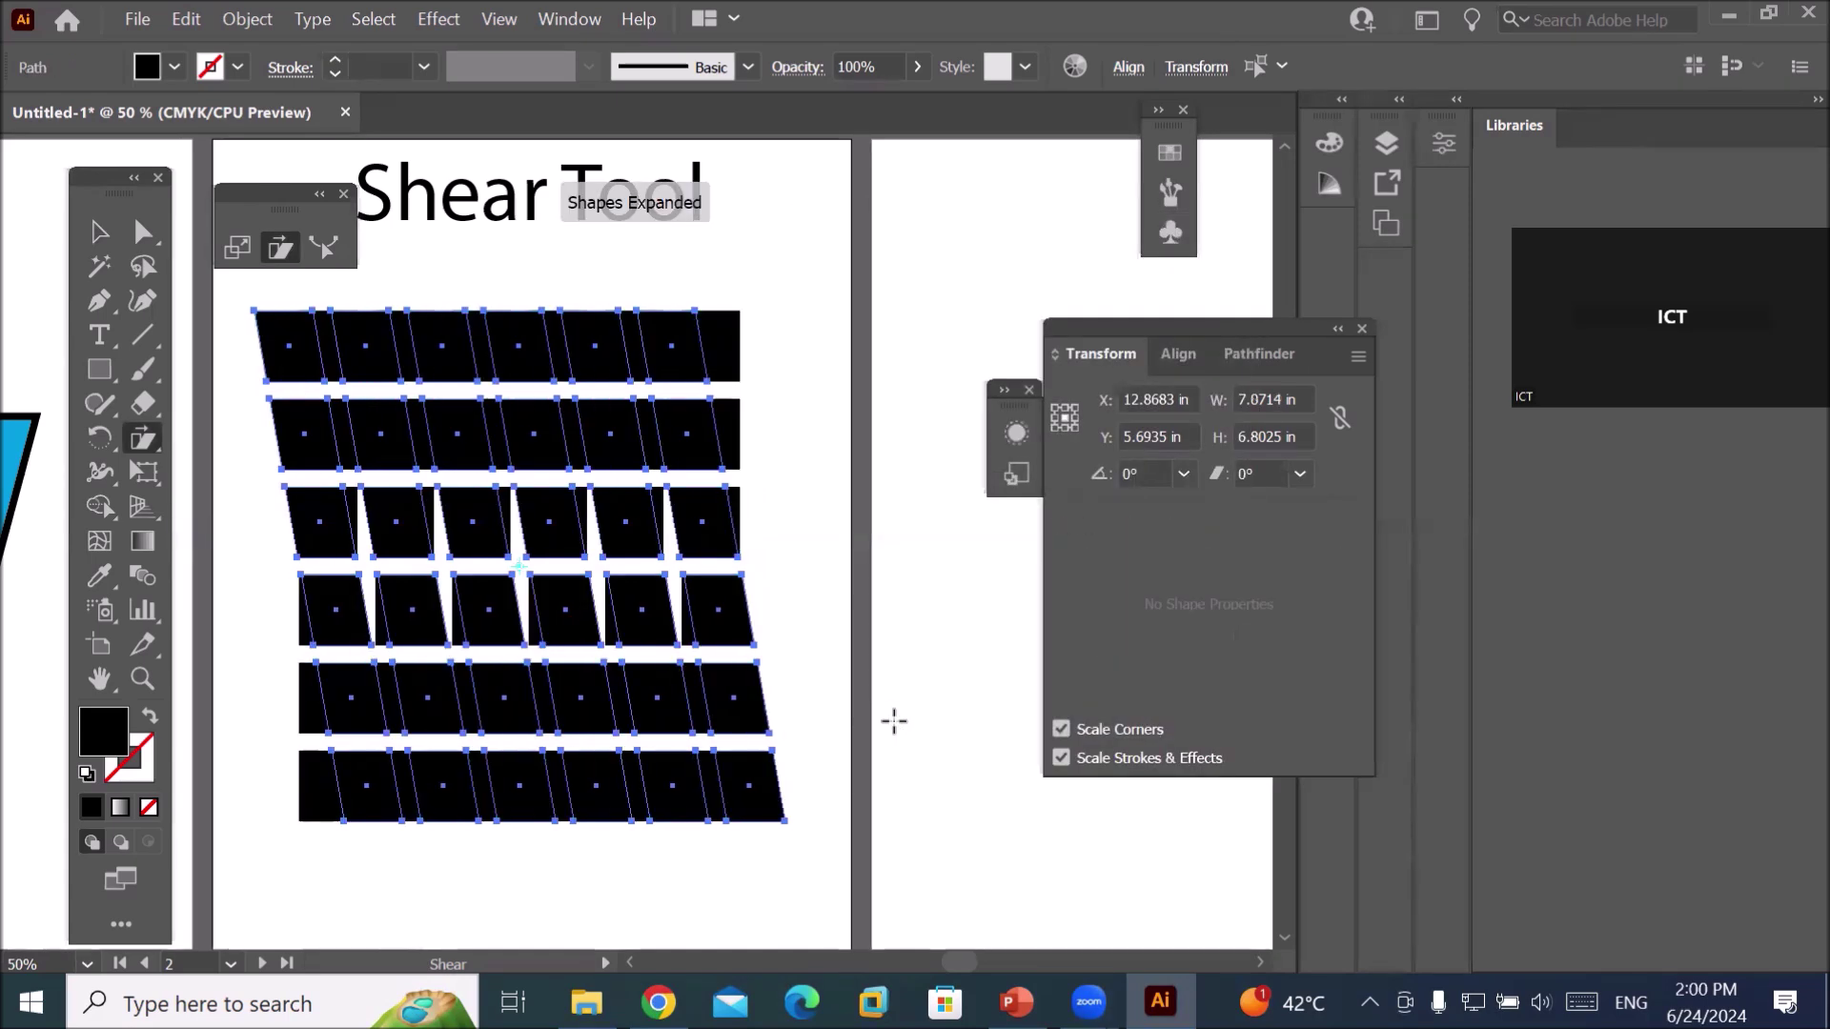
Create another sheared copy of the sheared block grid with a 20° shear angle along the horizontal axis.
double_click(142, 439)
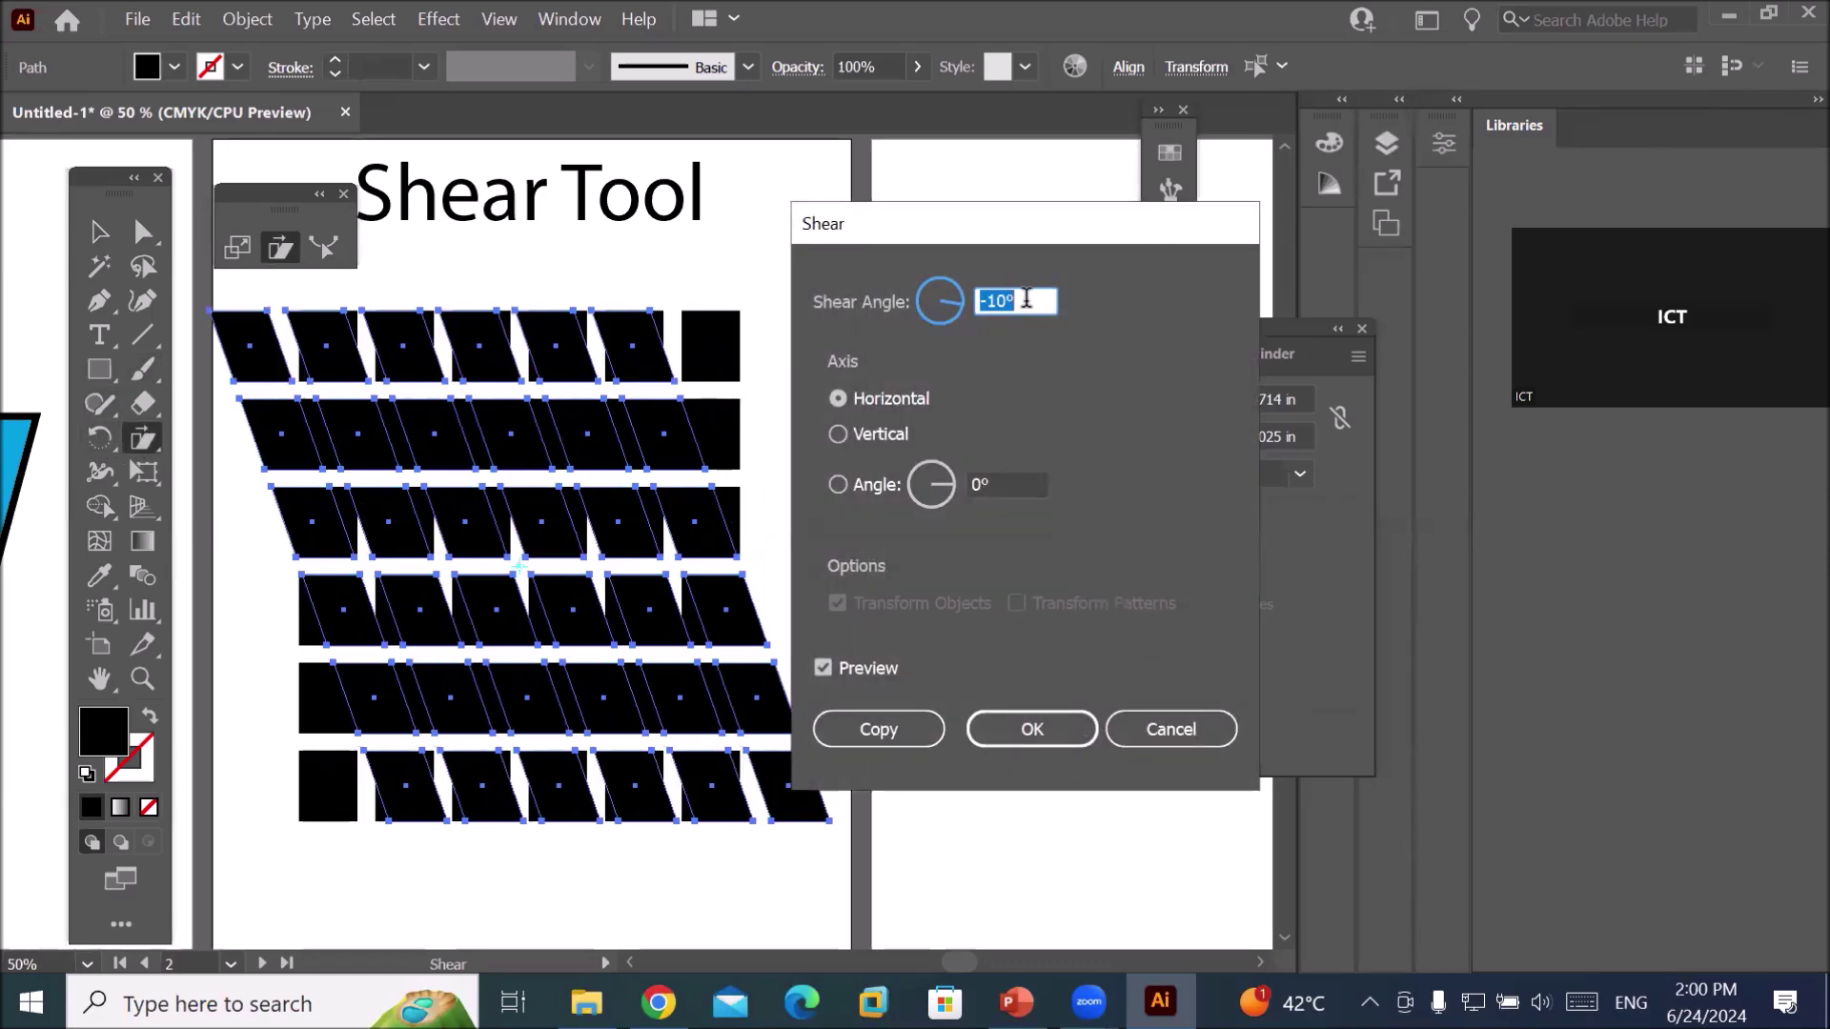
key("Up")
key("Up")
key("Up")
key("Up")
key("Up")
key("Up")
key("Up")
key("Up")
key("Up")
key("Up")
key("Up")
key("Up")
key("Up")
key("Up")
key("Up")
key("Up")
key("Up")
key("Up")
key("Up")
key("Up")
key("Up")
key("Up")
key("Up")
key("Up")
key("Up")
key("Up")
key("Up")
key("Up")
key("Up")
key("Down")
key("Down")
key("Down")
key("Down")
key("Down")
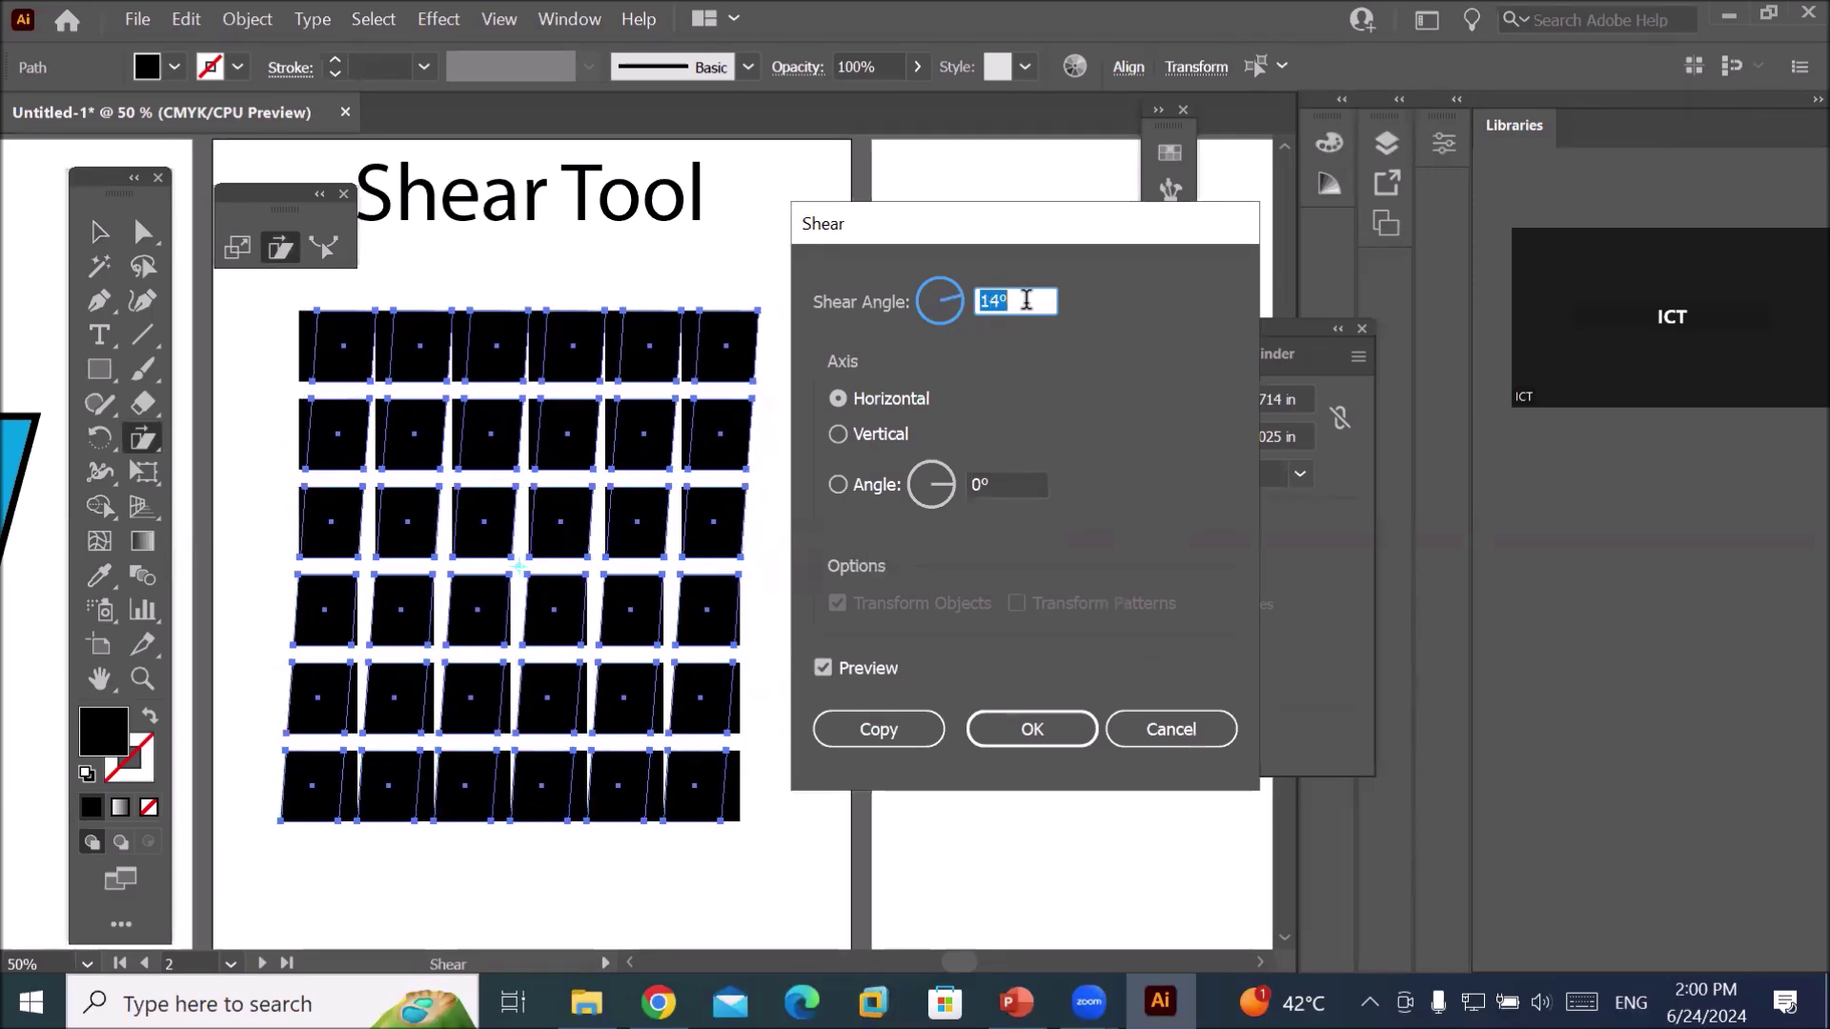
key("Down")
key("Down")
key("Down")
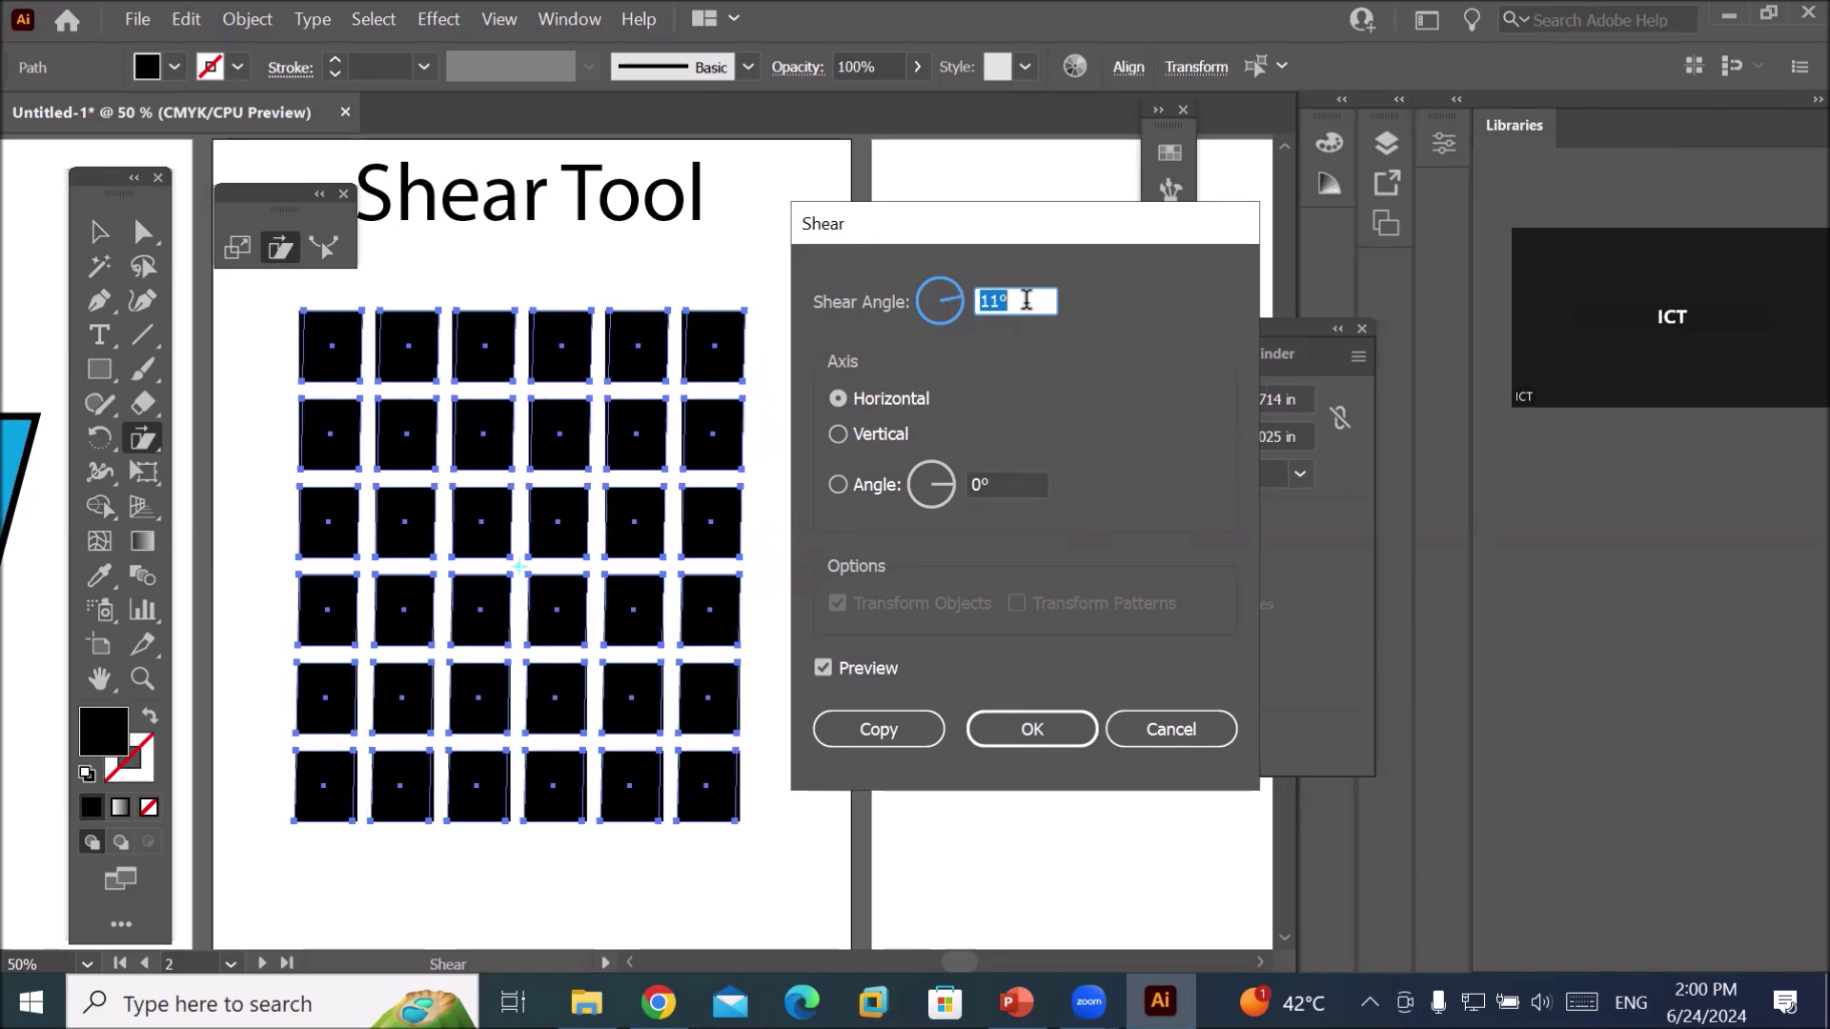
key("Up")
key("Up")
key("Up")
key("Up")
key("Up")
key("Up")
key("Up")
key("Up")
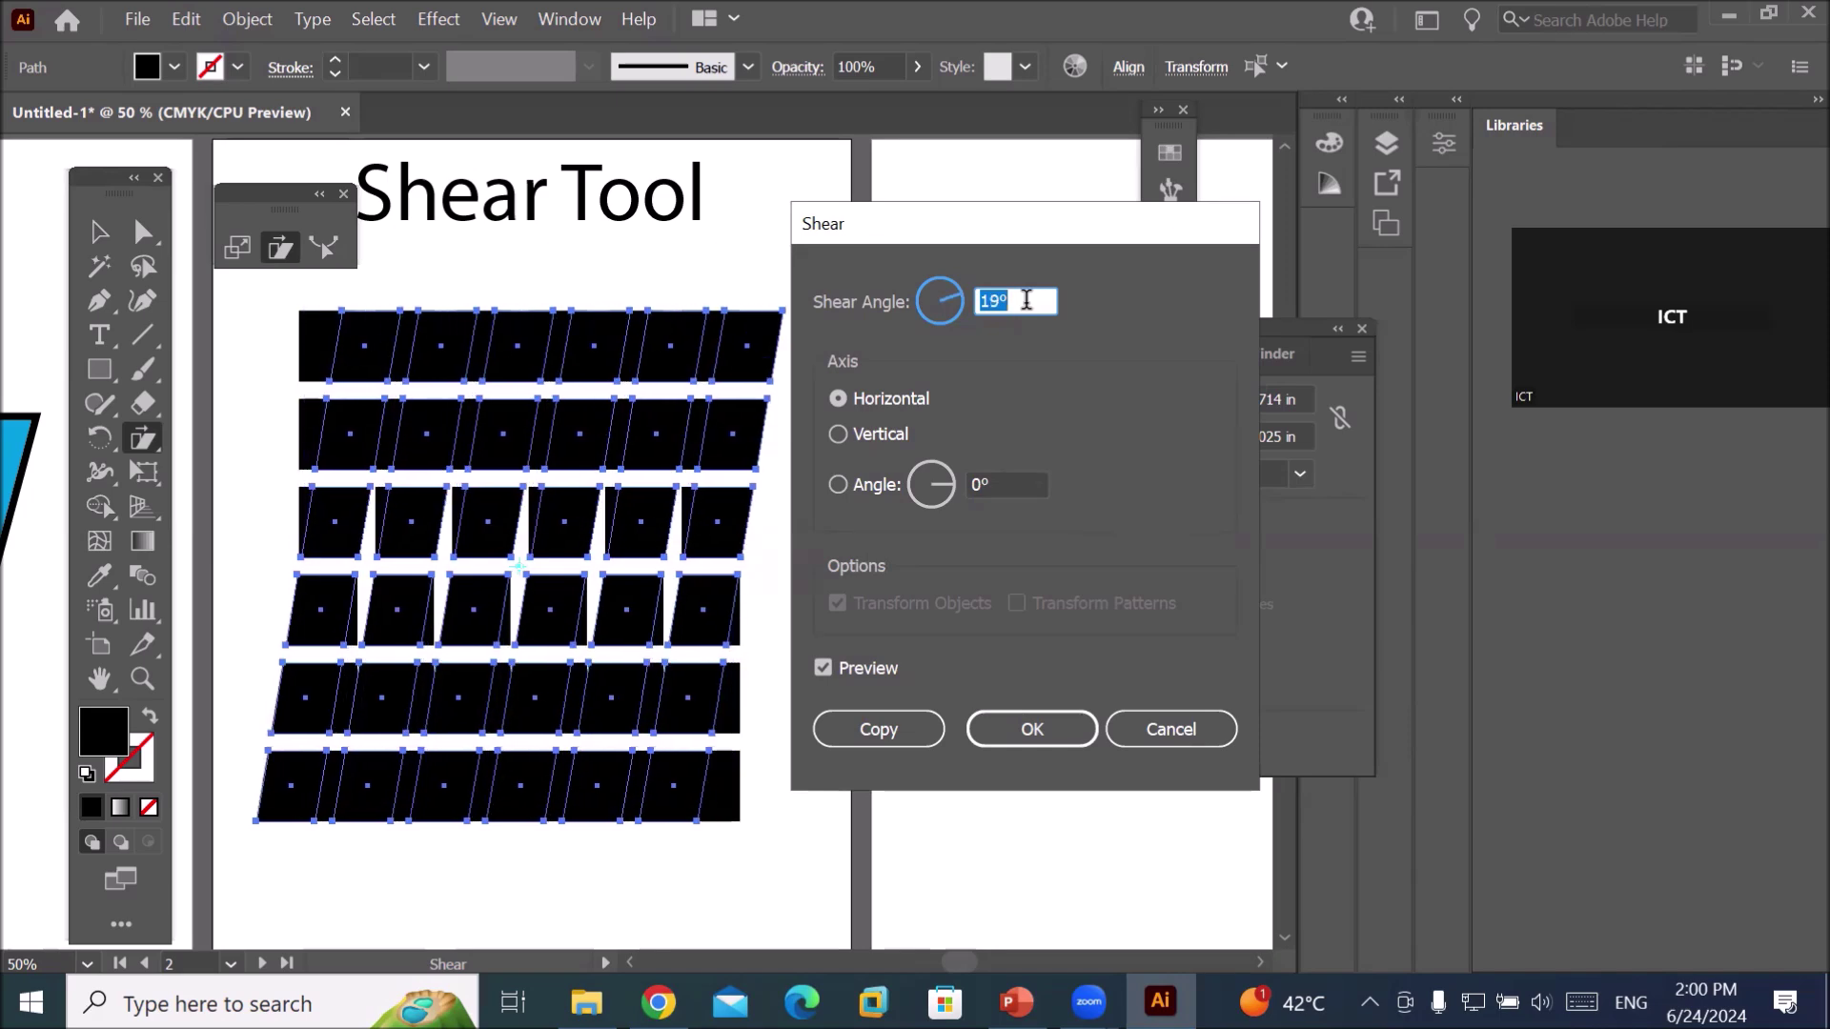
key("Up")
left_click(890, 726)
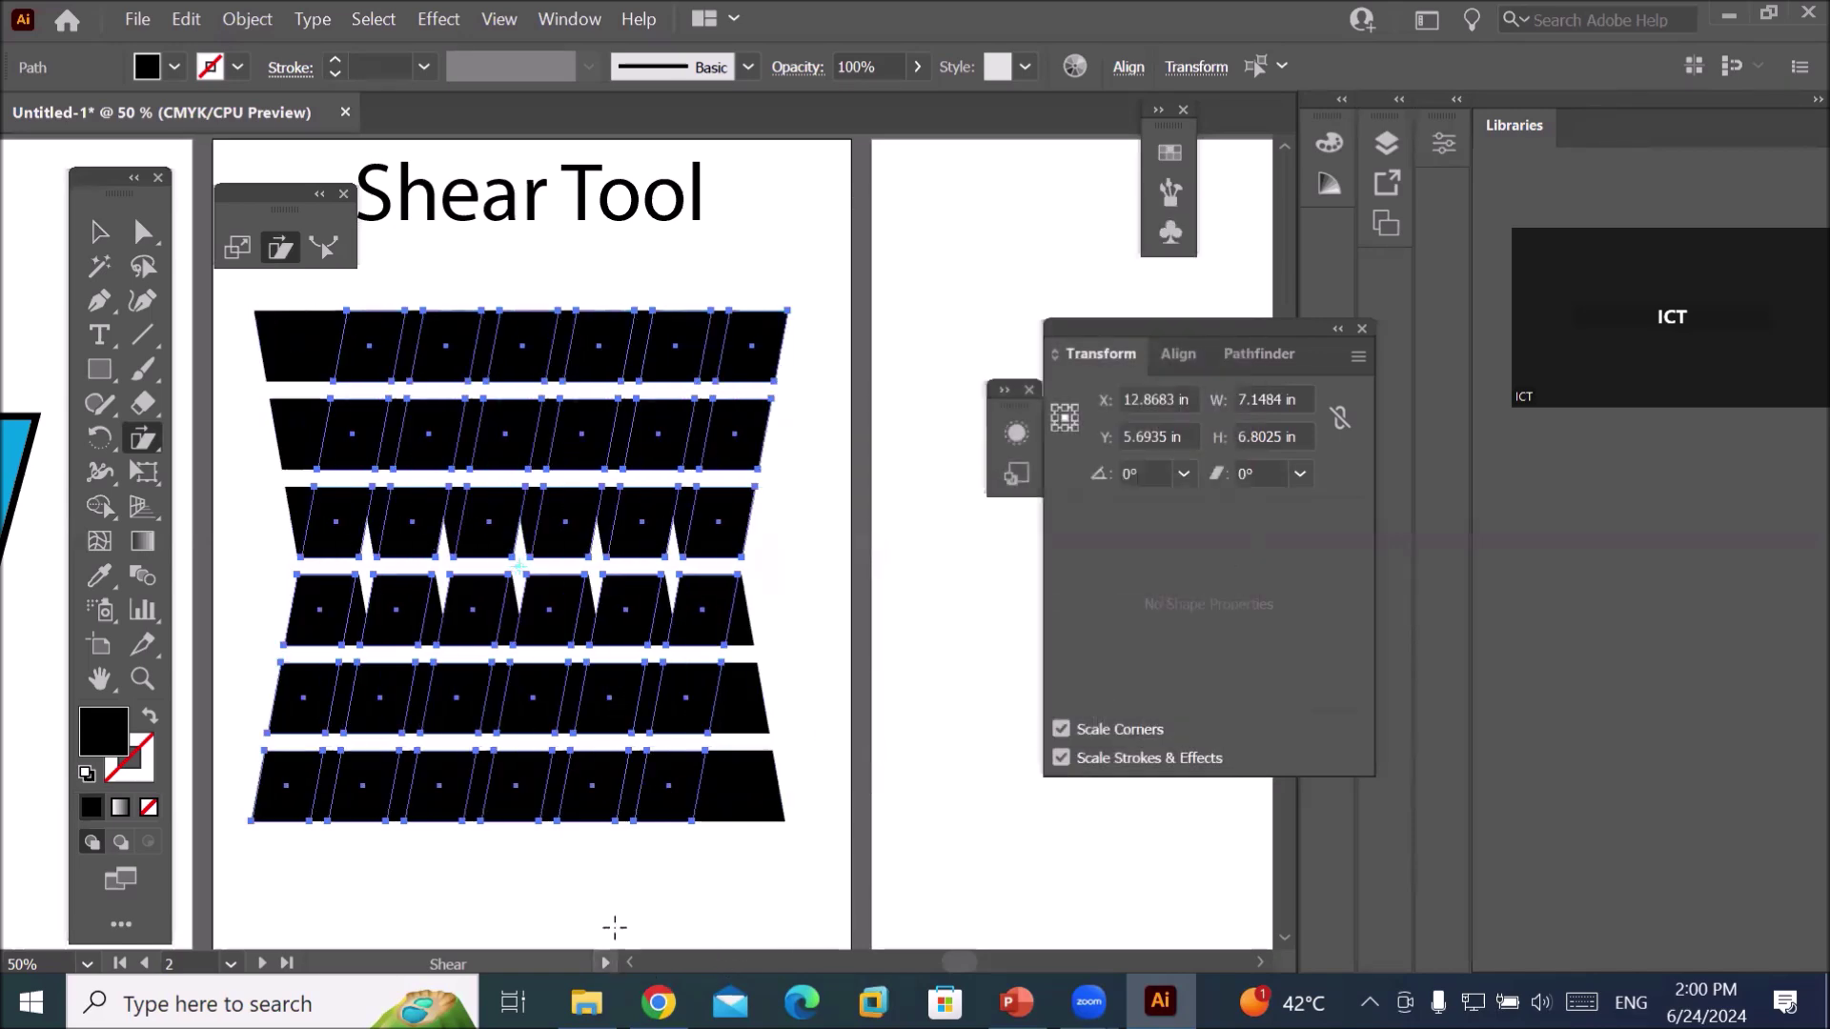
Undo both sheared copies of the block grid and fill the original blocks with green.
left_click(99, 231)
left_click(563, 889)
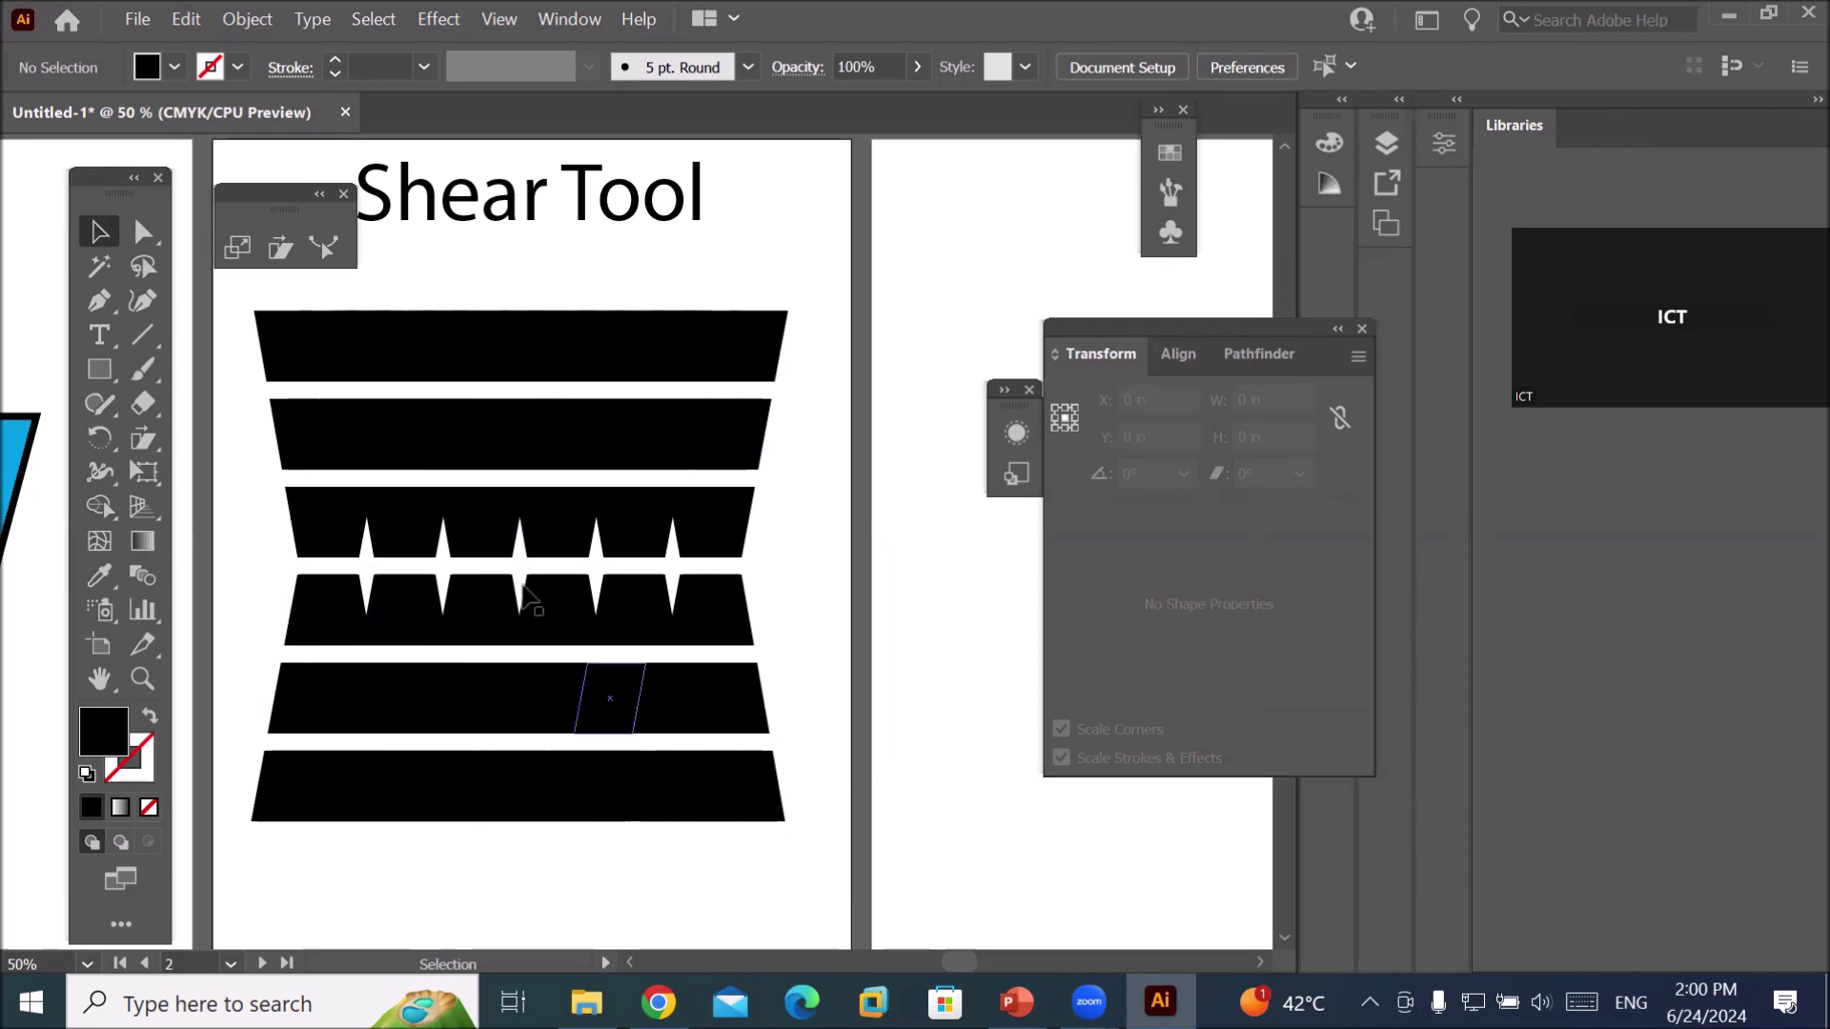
left_click_drag(296, 355, 328, 334)
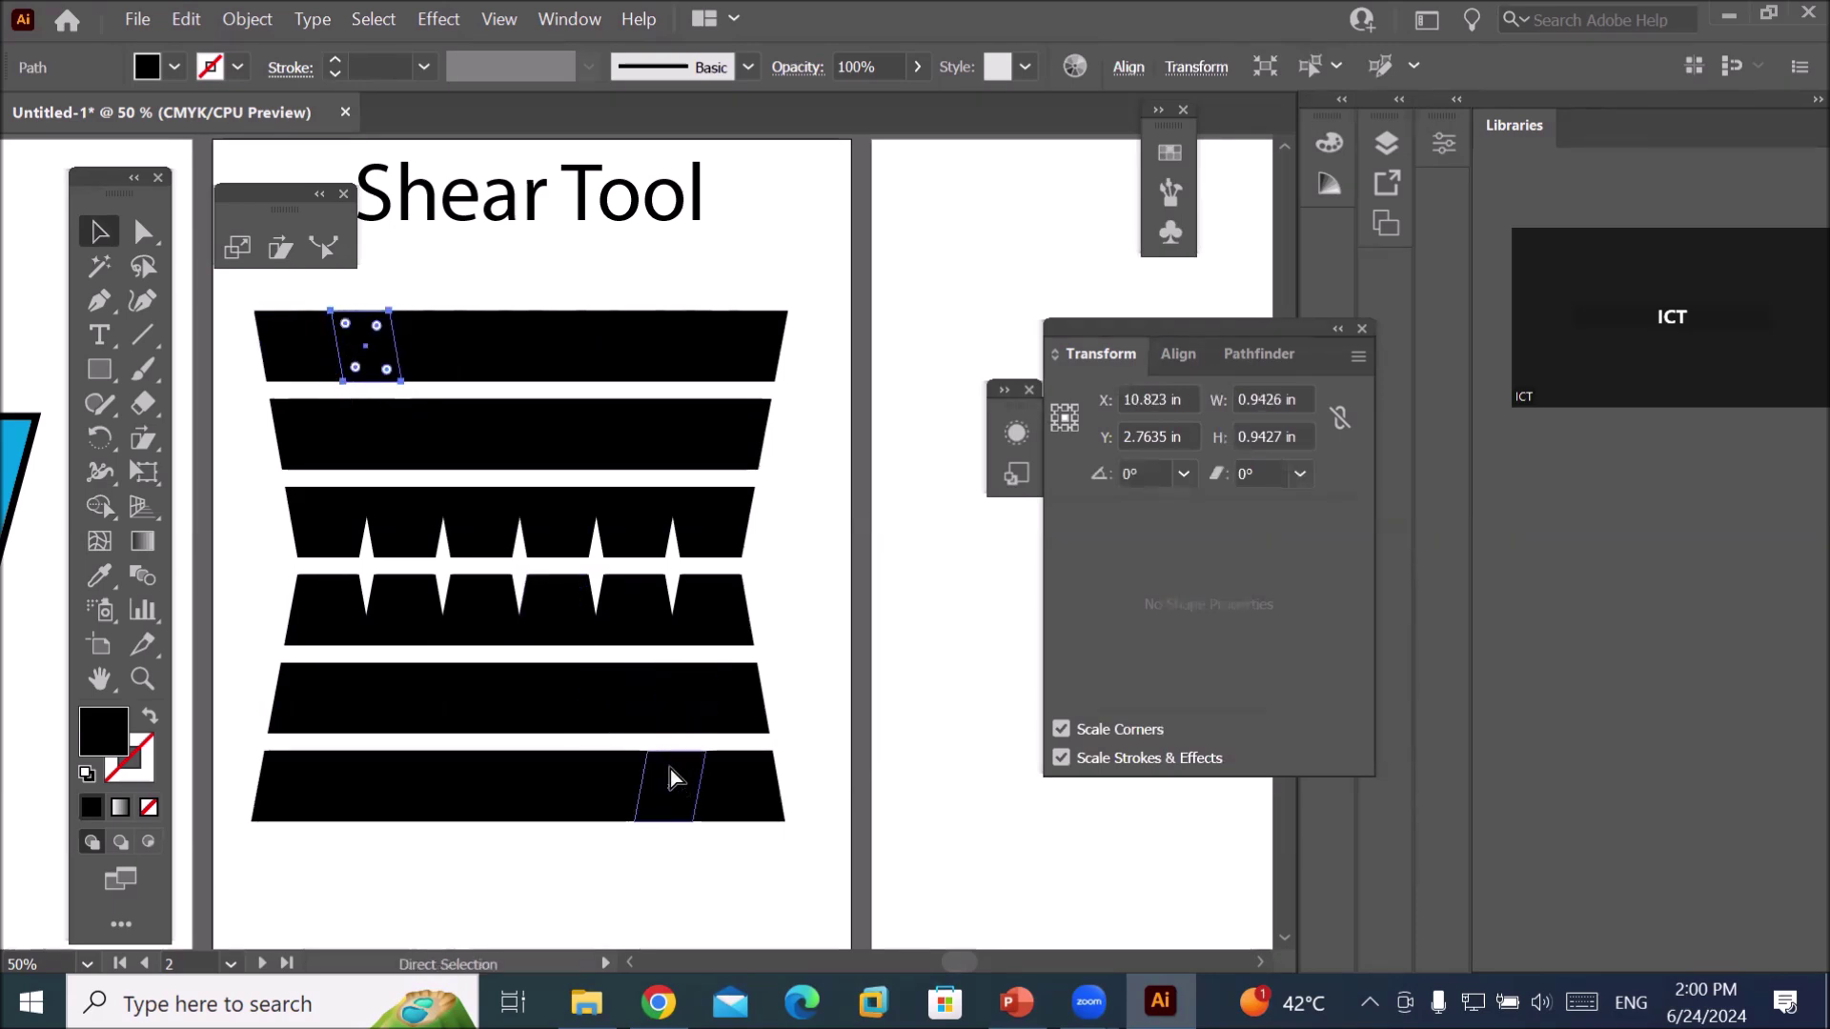
key("ctrl+z")
key("ctrl+z")
key("ctrl+z")
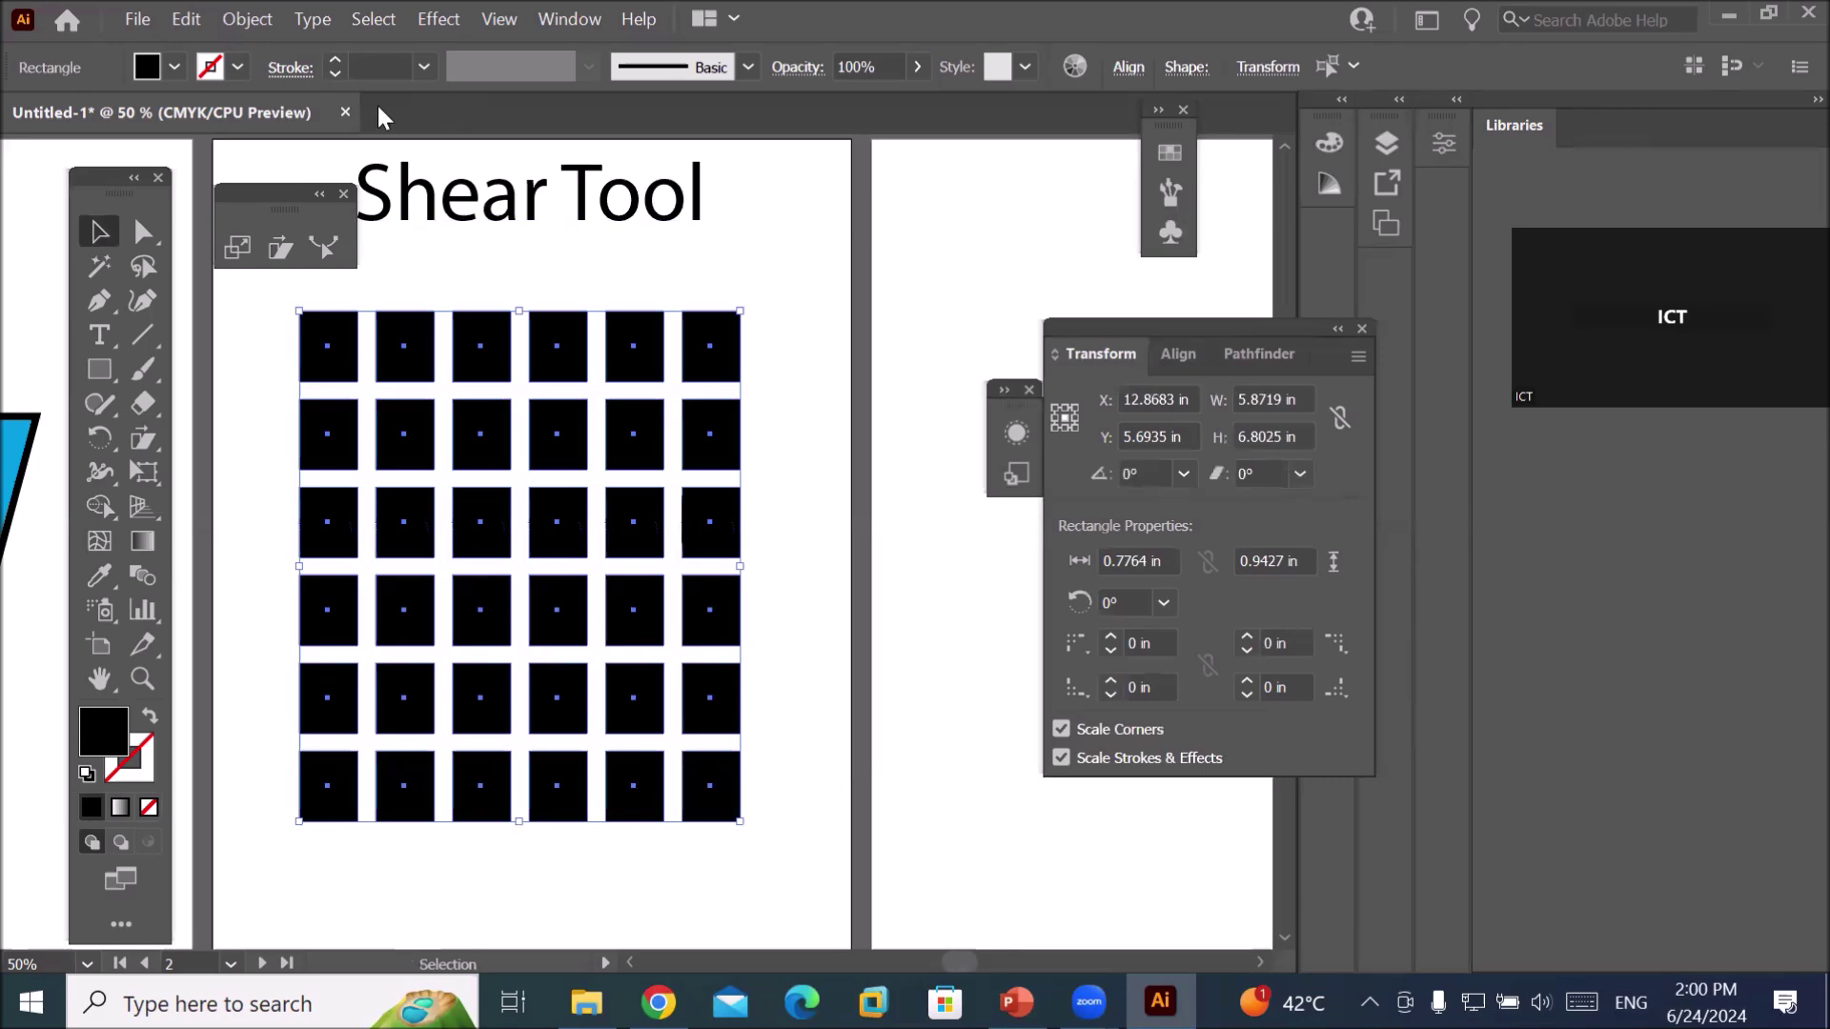
left_click(174, 66)
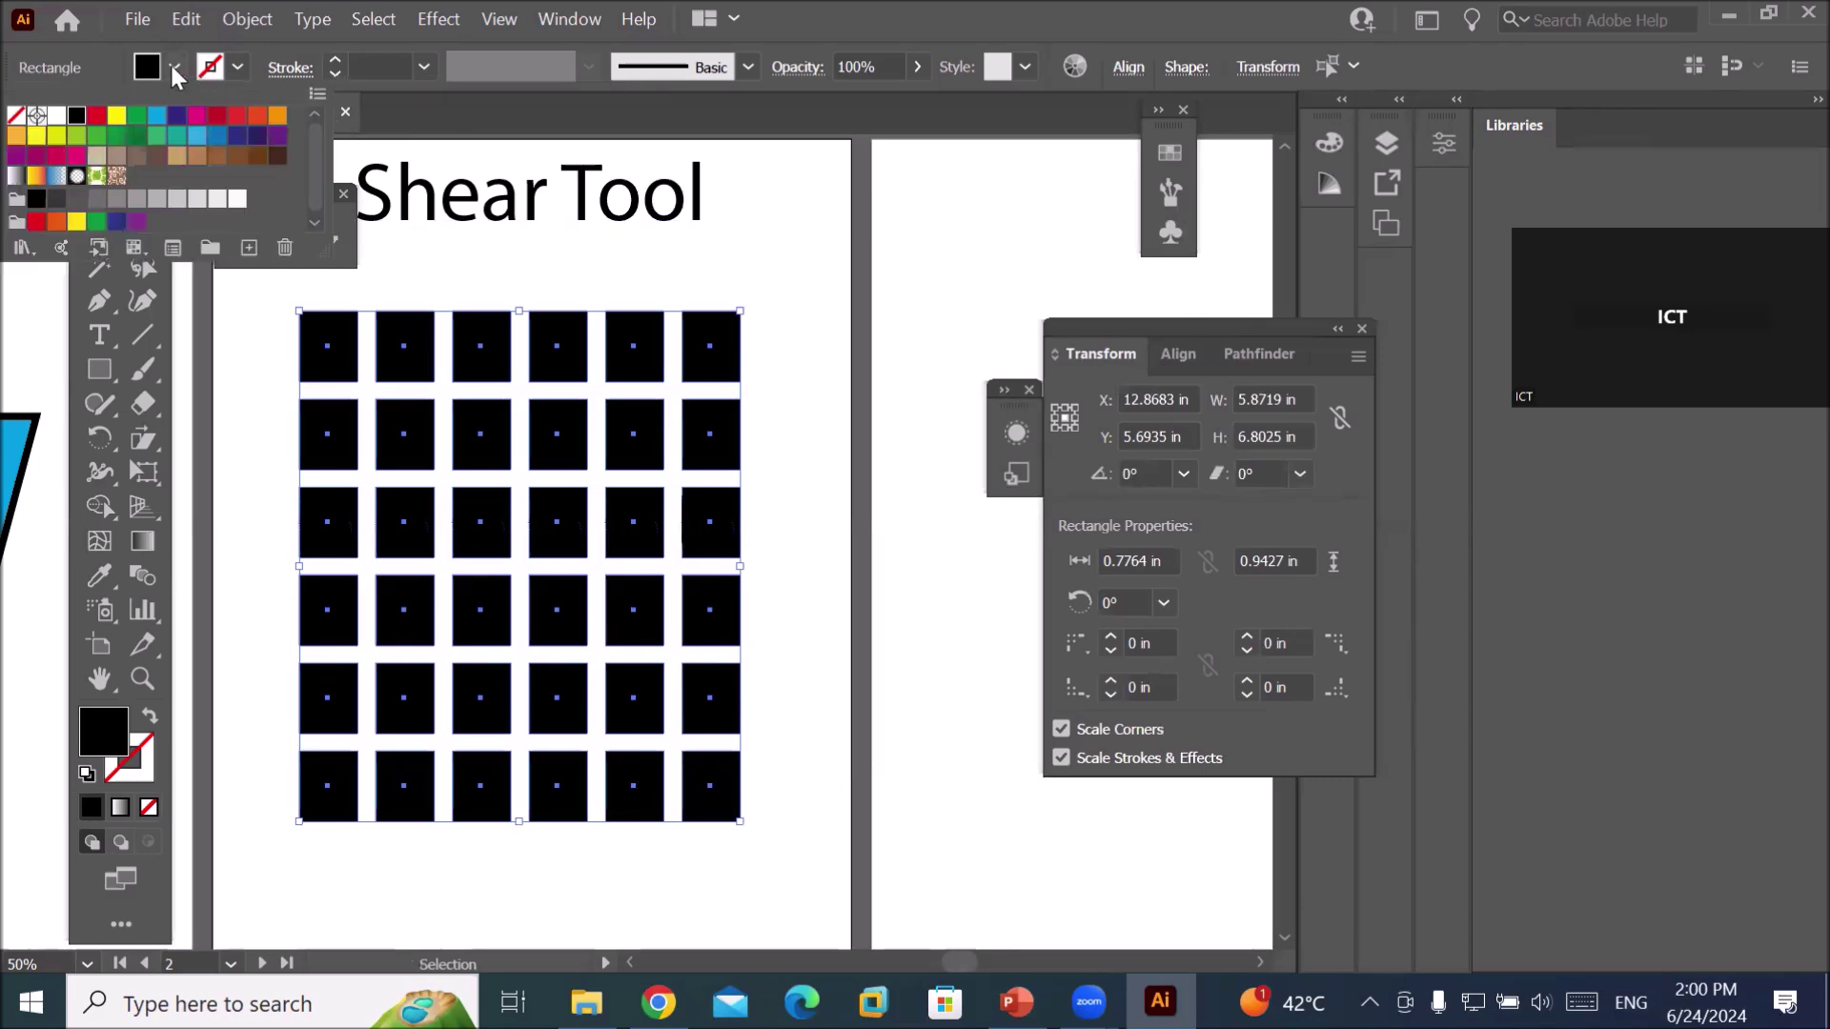
left_click(139, 114)
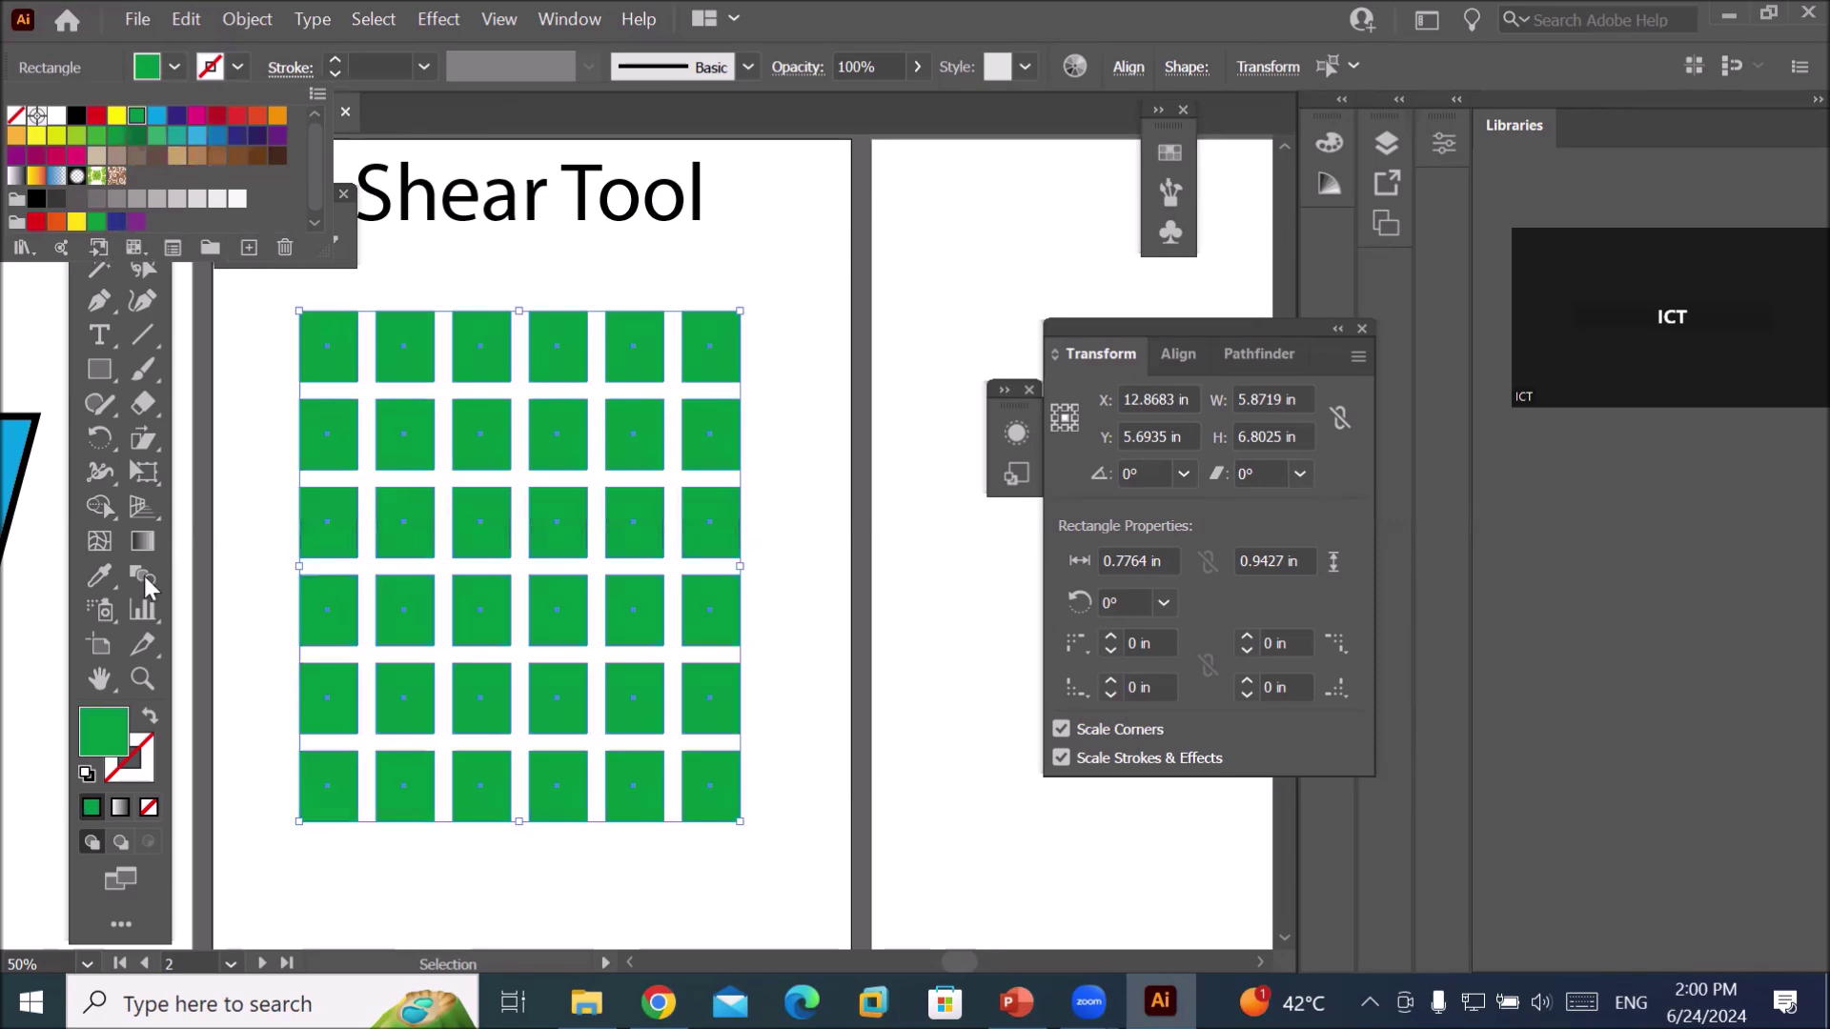
Create a sheared copy of the green block grid at 15° along the horizontal axis and fill the copy with yellow.
double_click(134, 439)
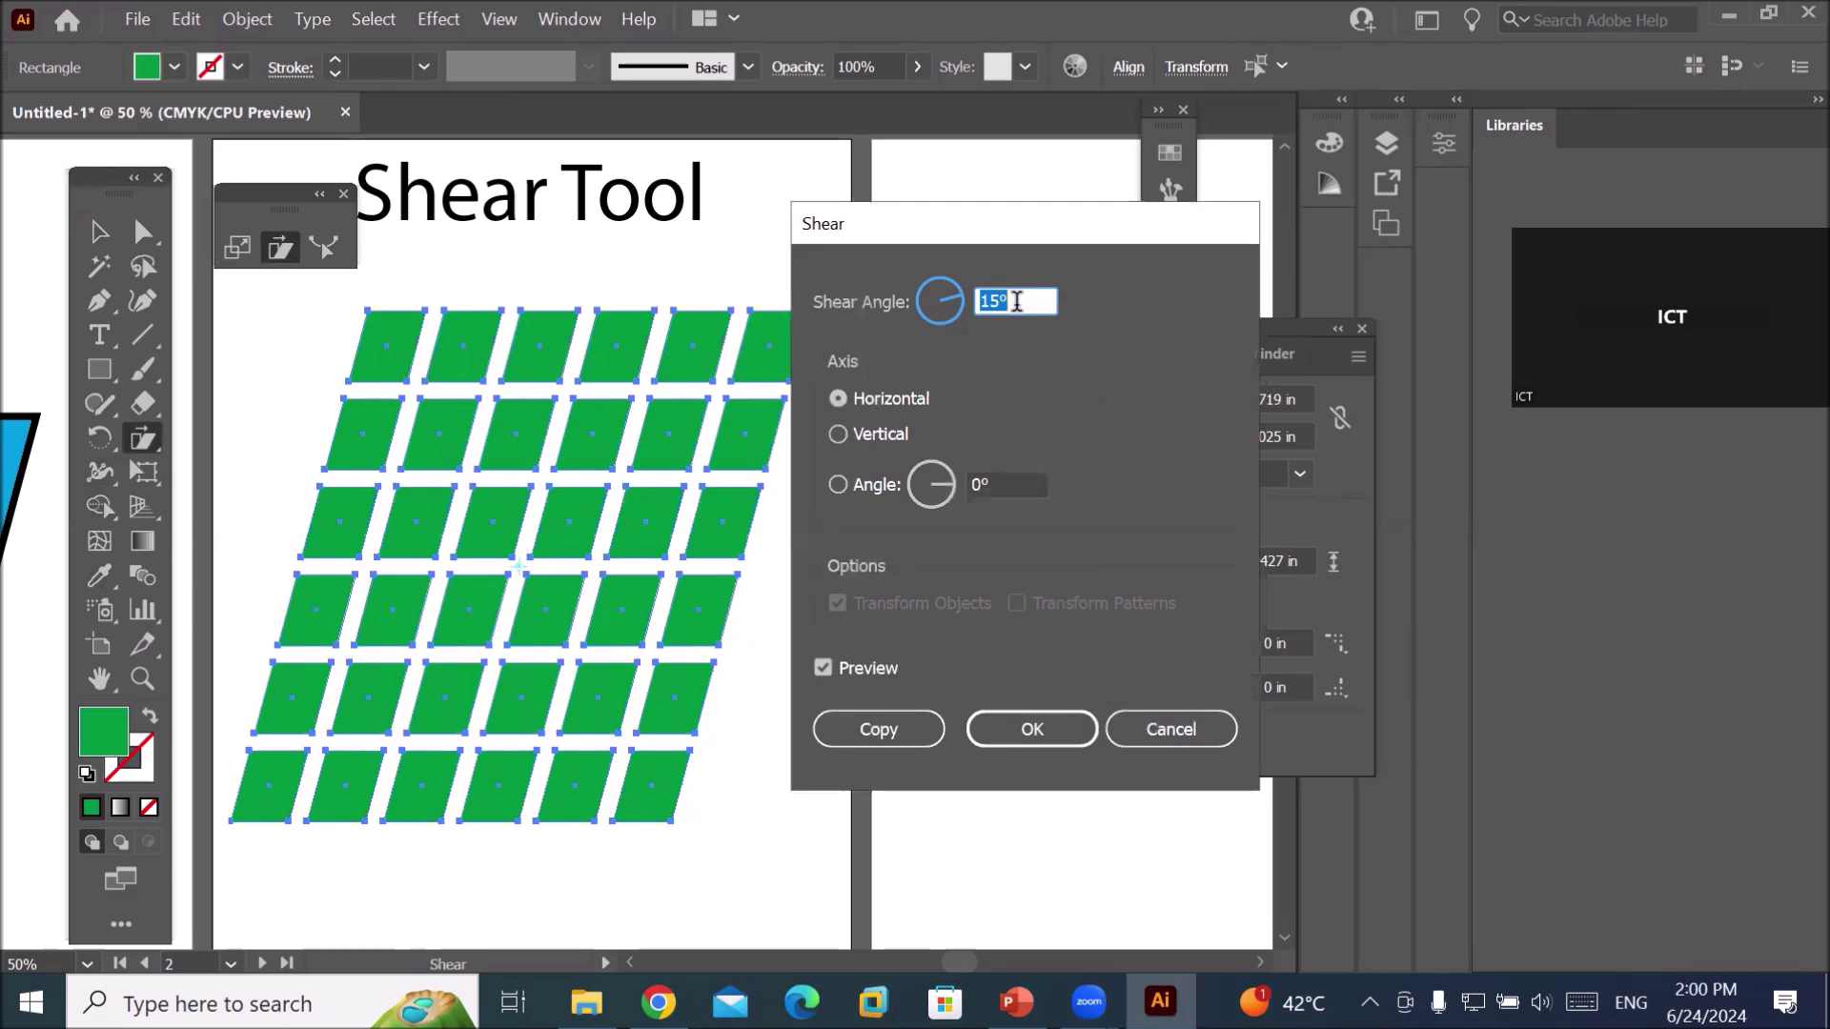
left_click(879, 728)
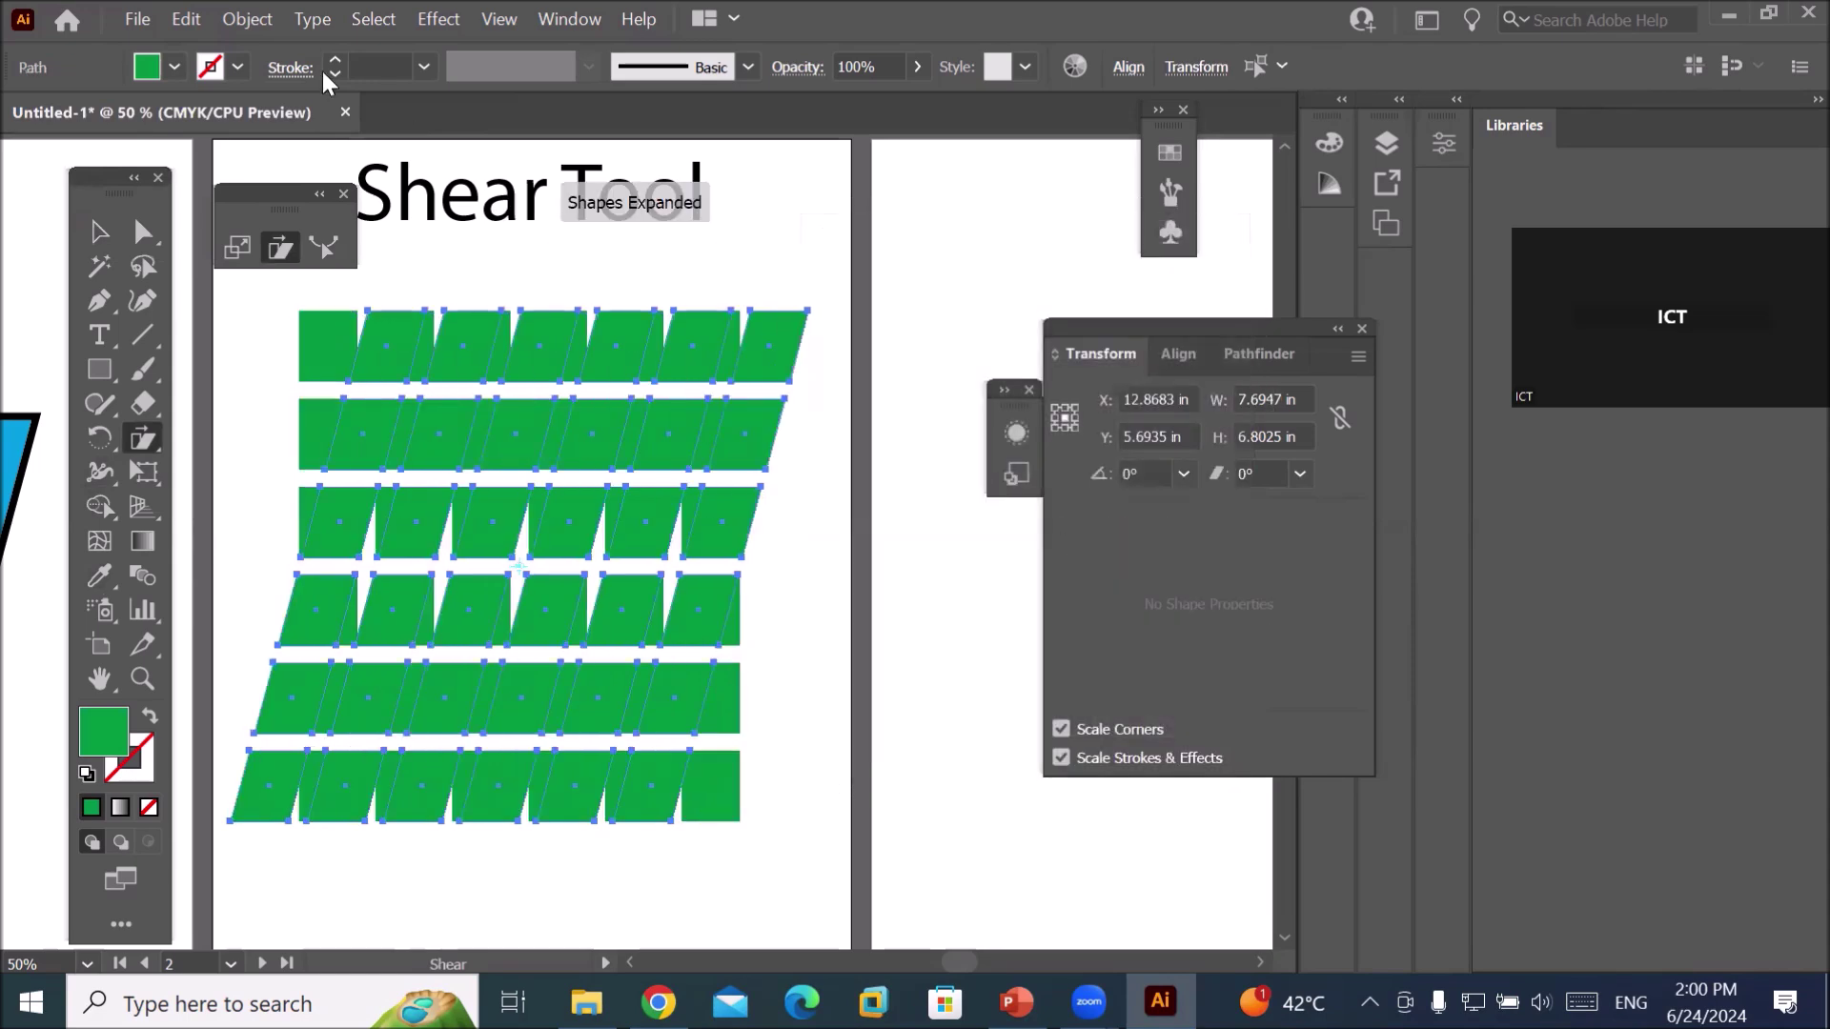
left_click(175, 66)
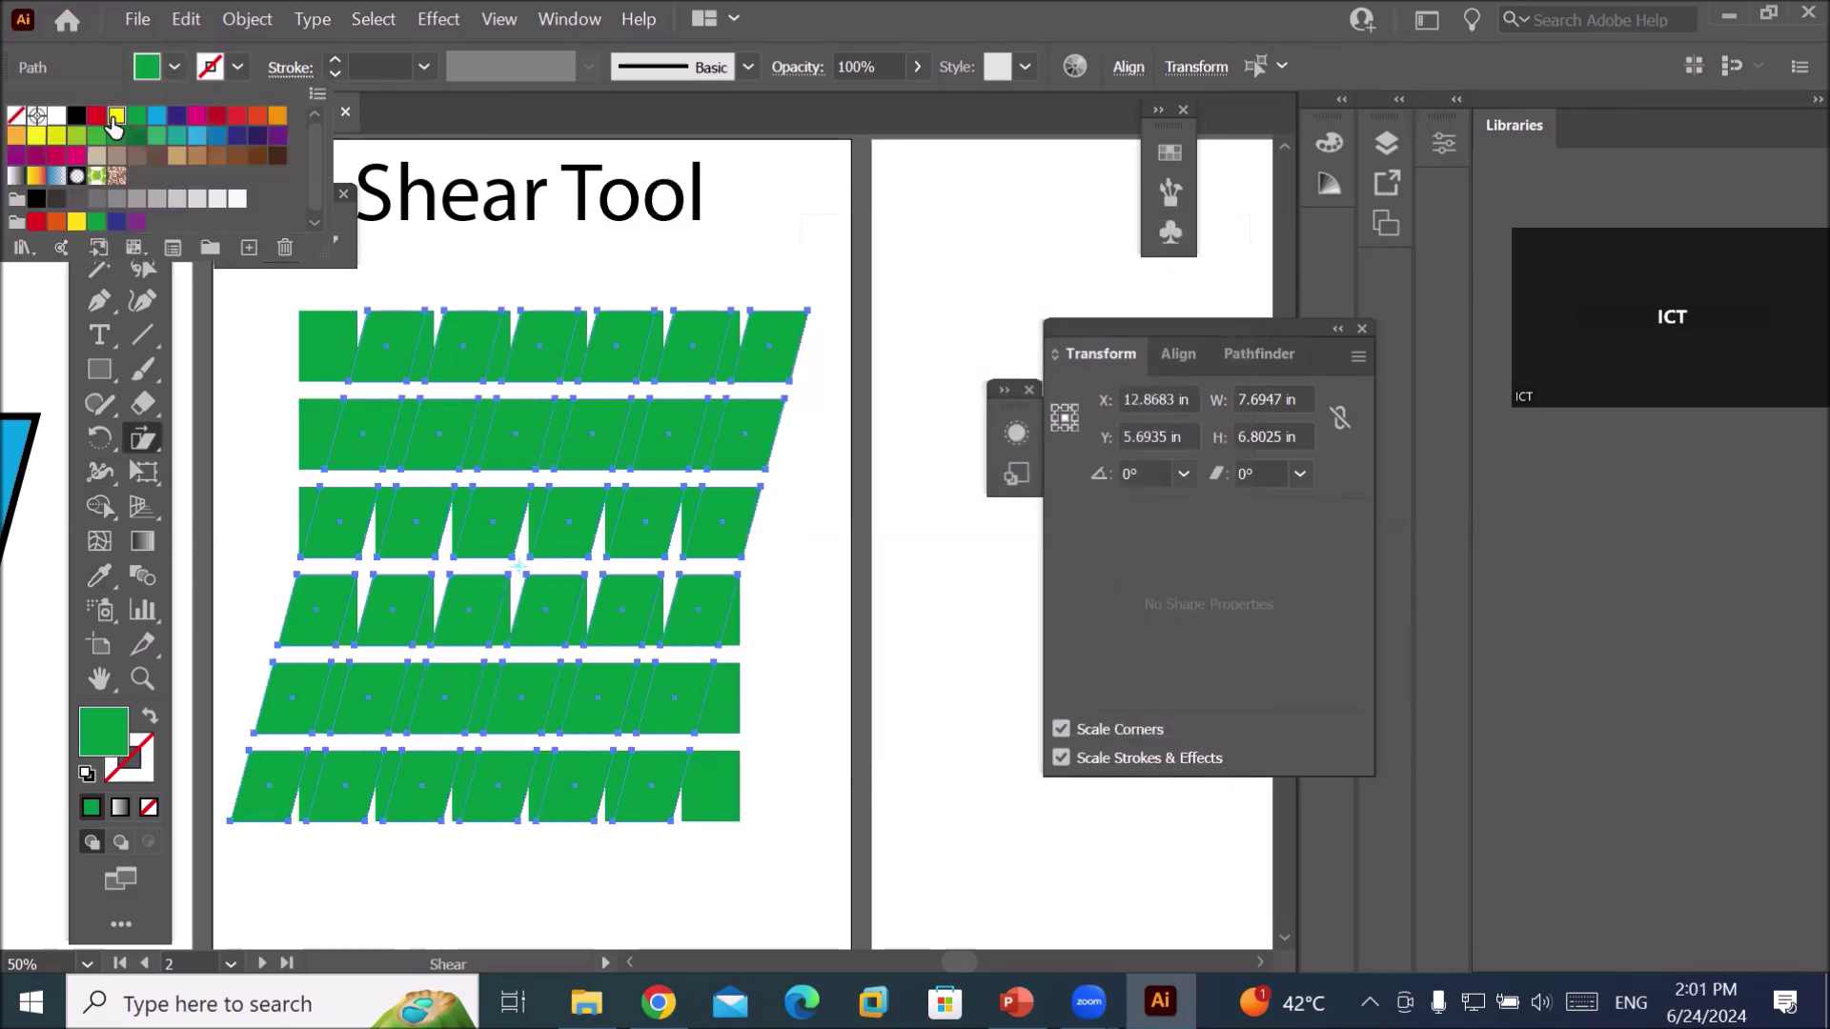
left_click(116, 117)
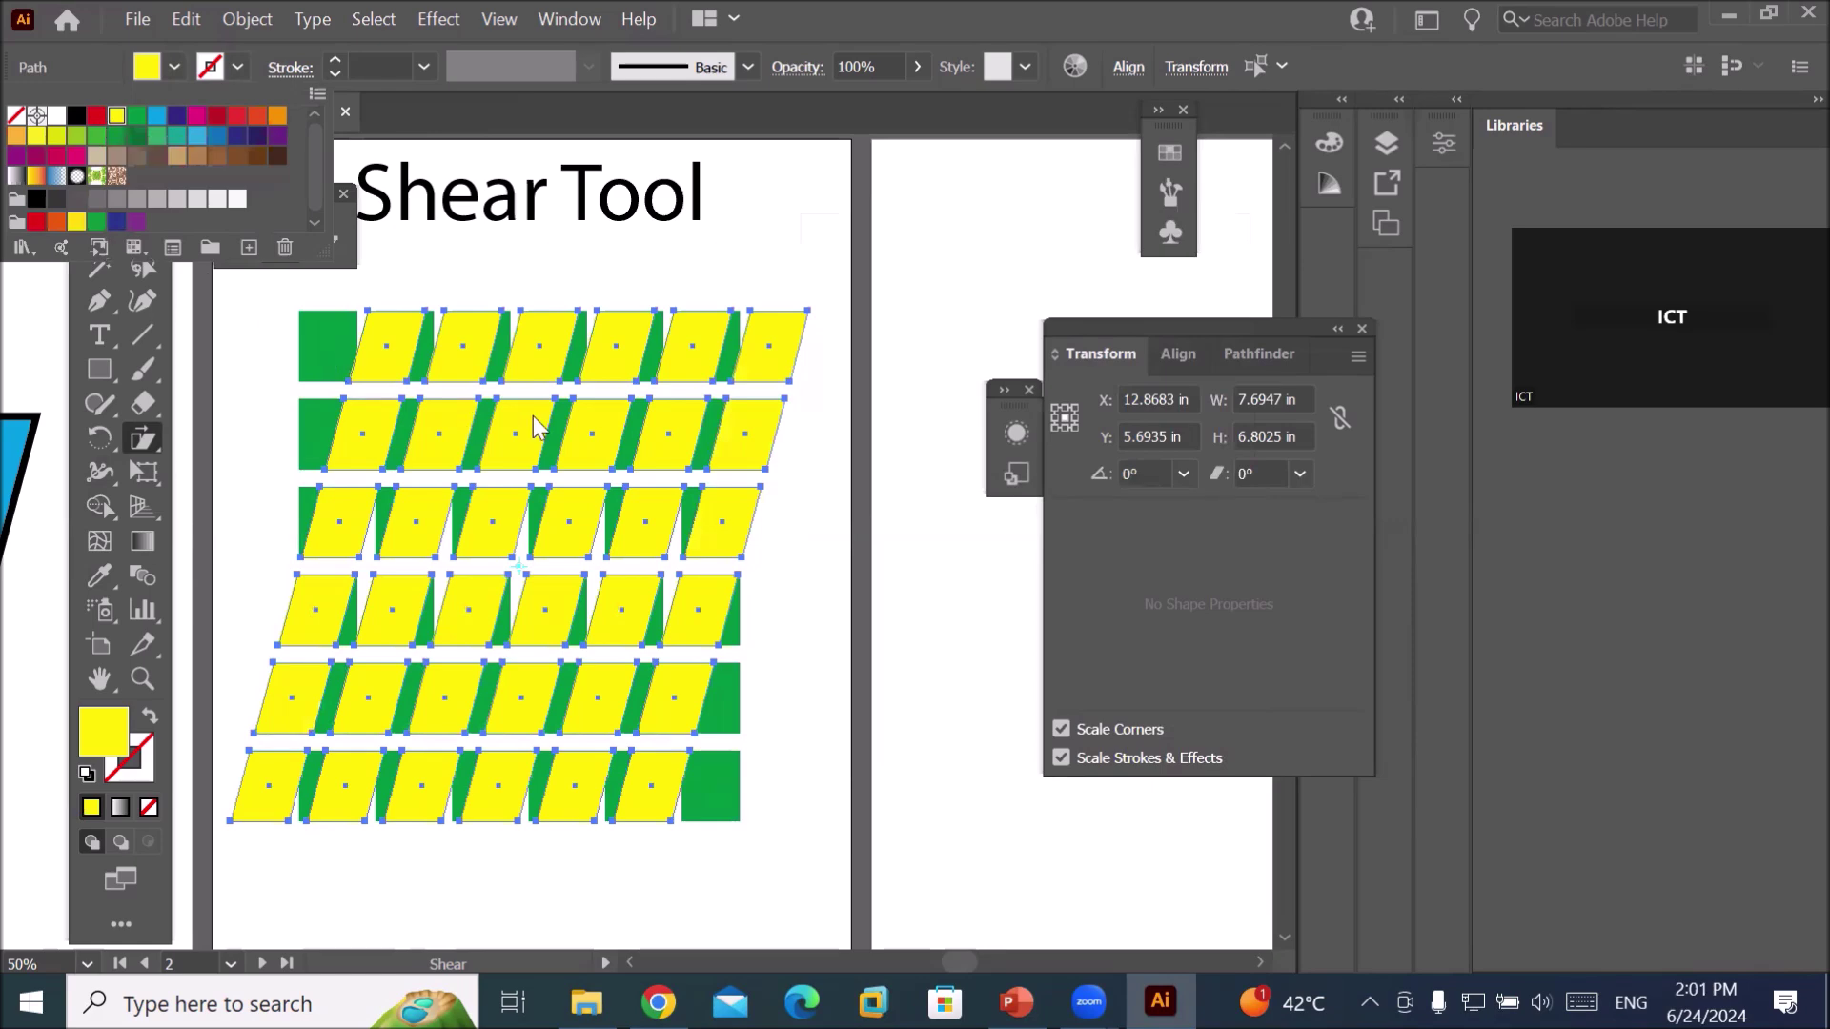
Create a sheared copy of the yellow blocks with a -25° shear angle along the horizontal axis.
double_click(141, 441)
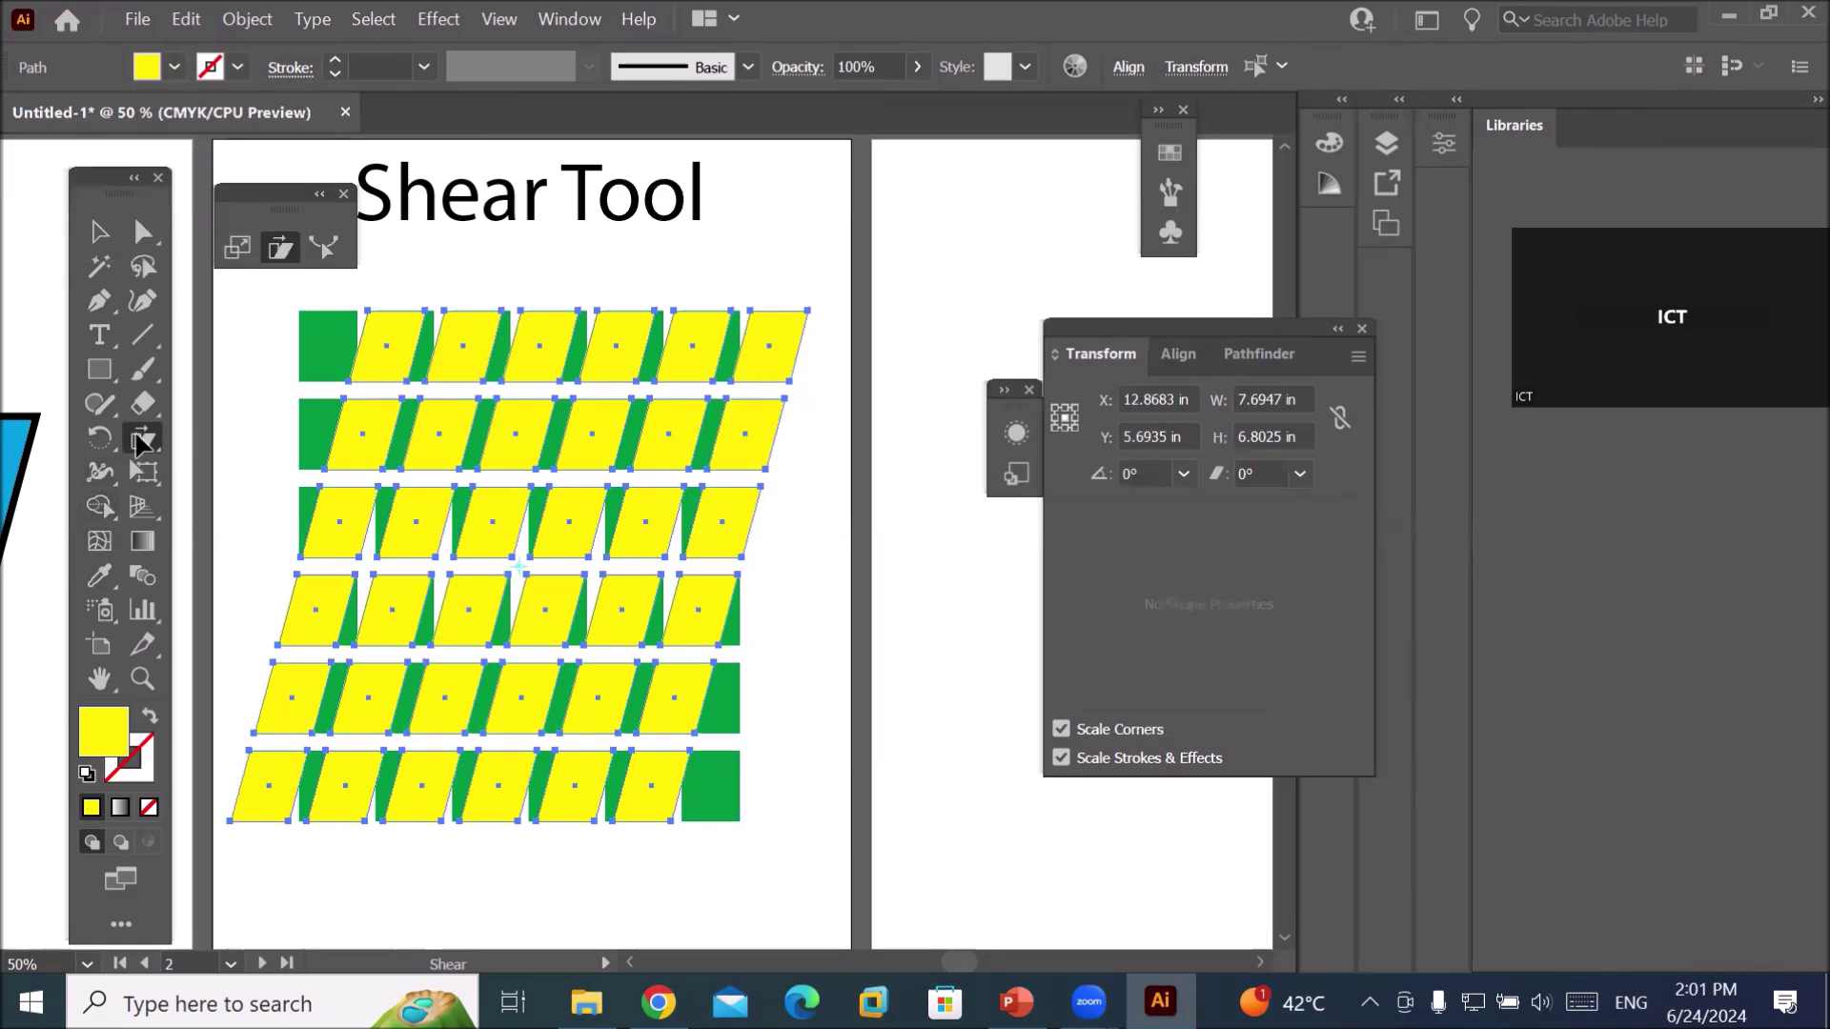
type("-5")
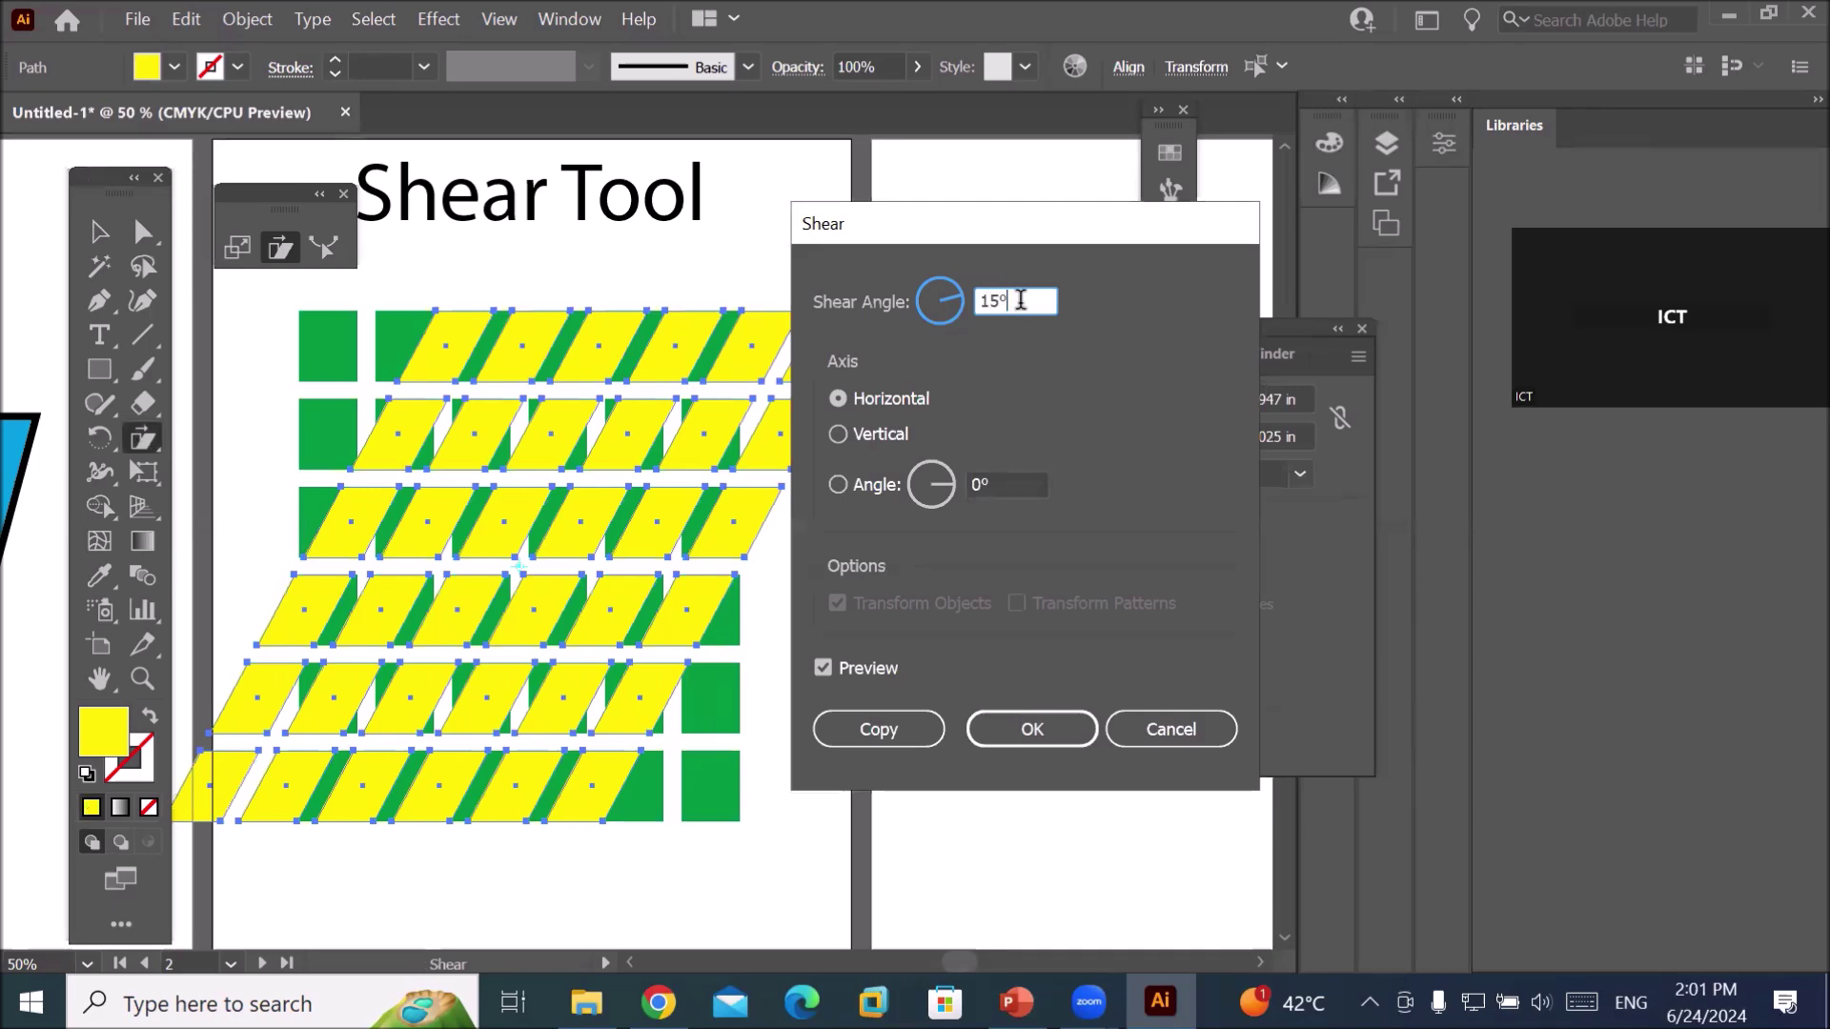
key("Tab")
type("-24")
key("Tab")
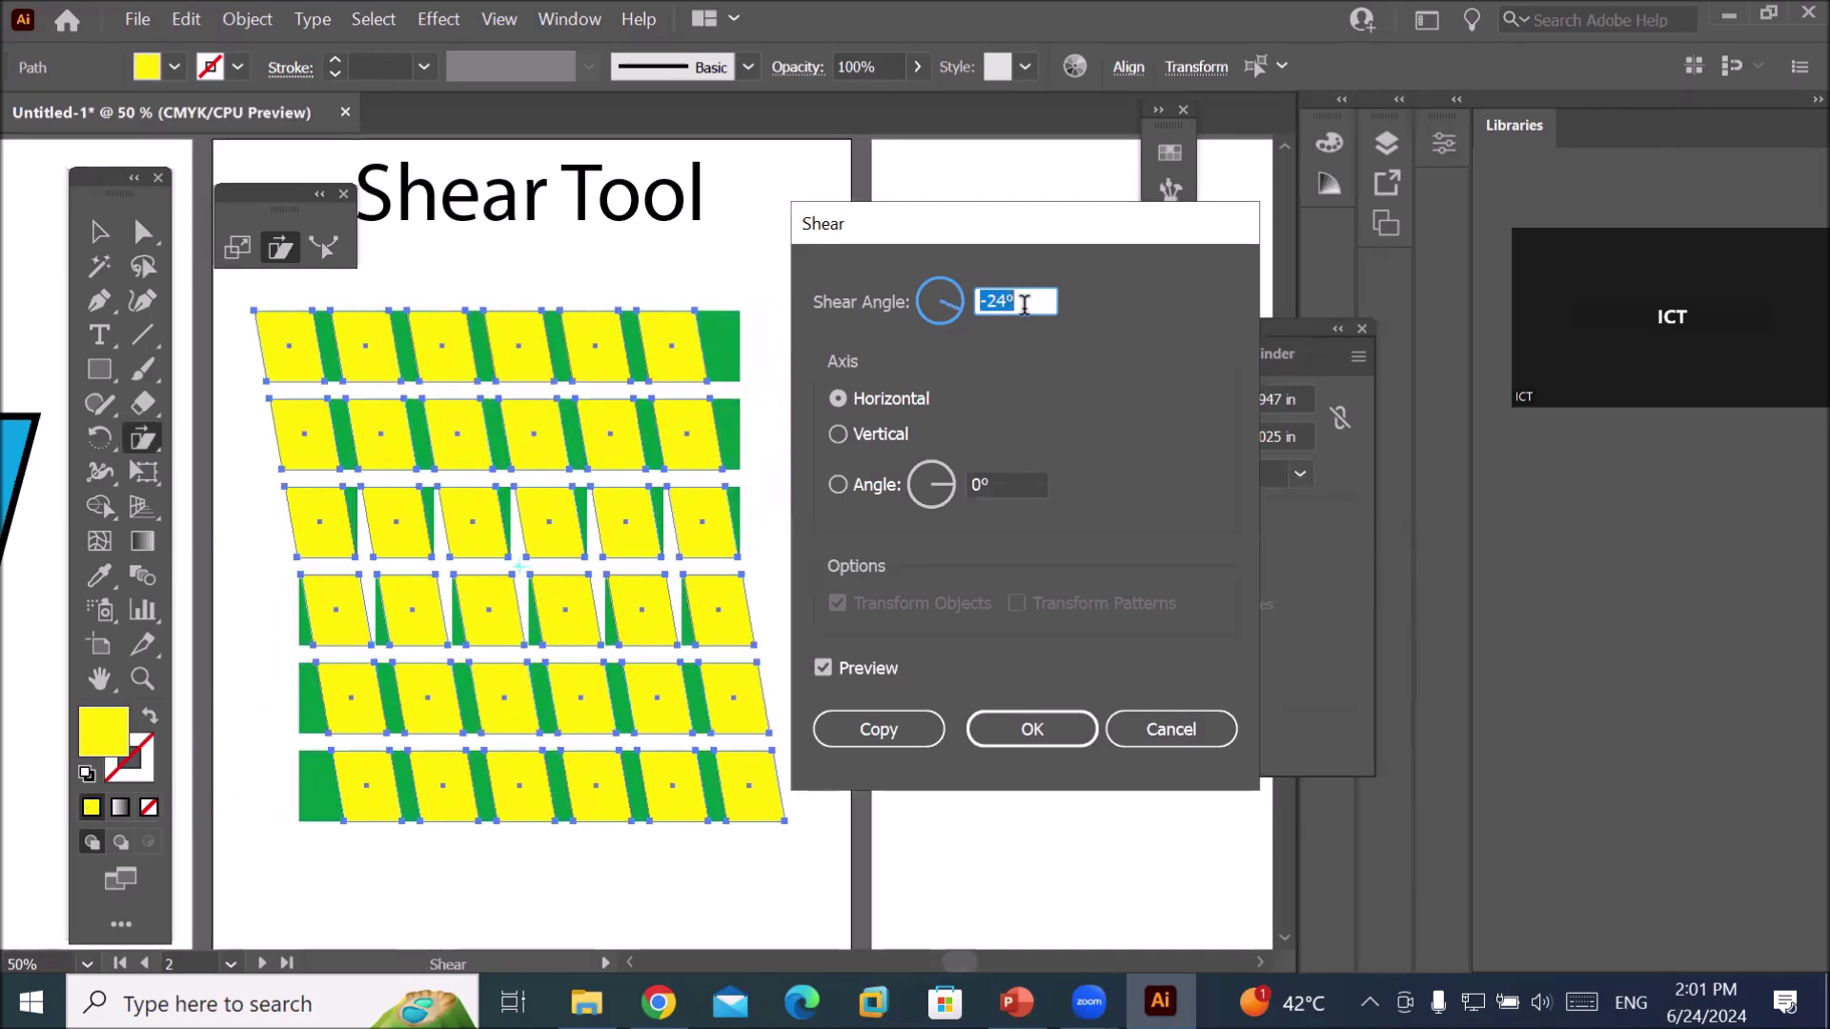
key("Down")
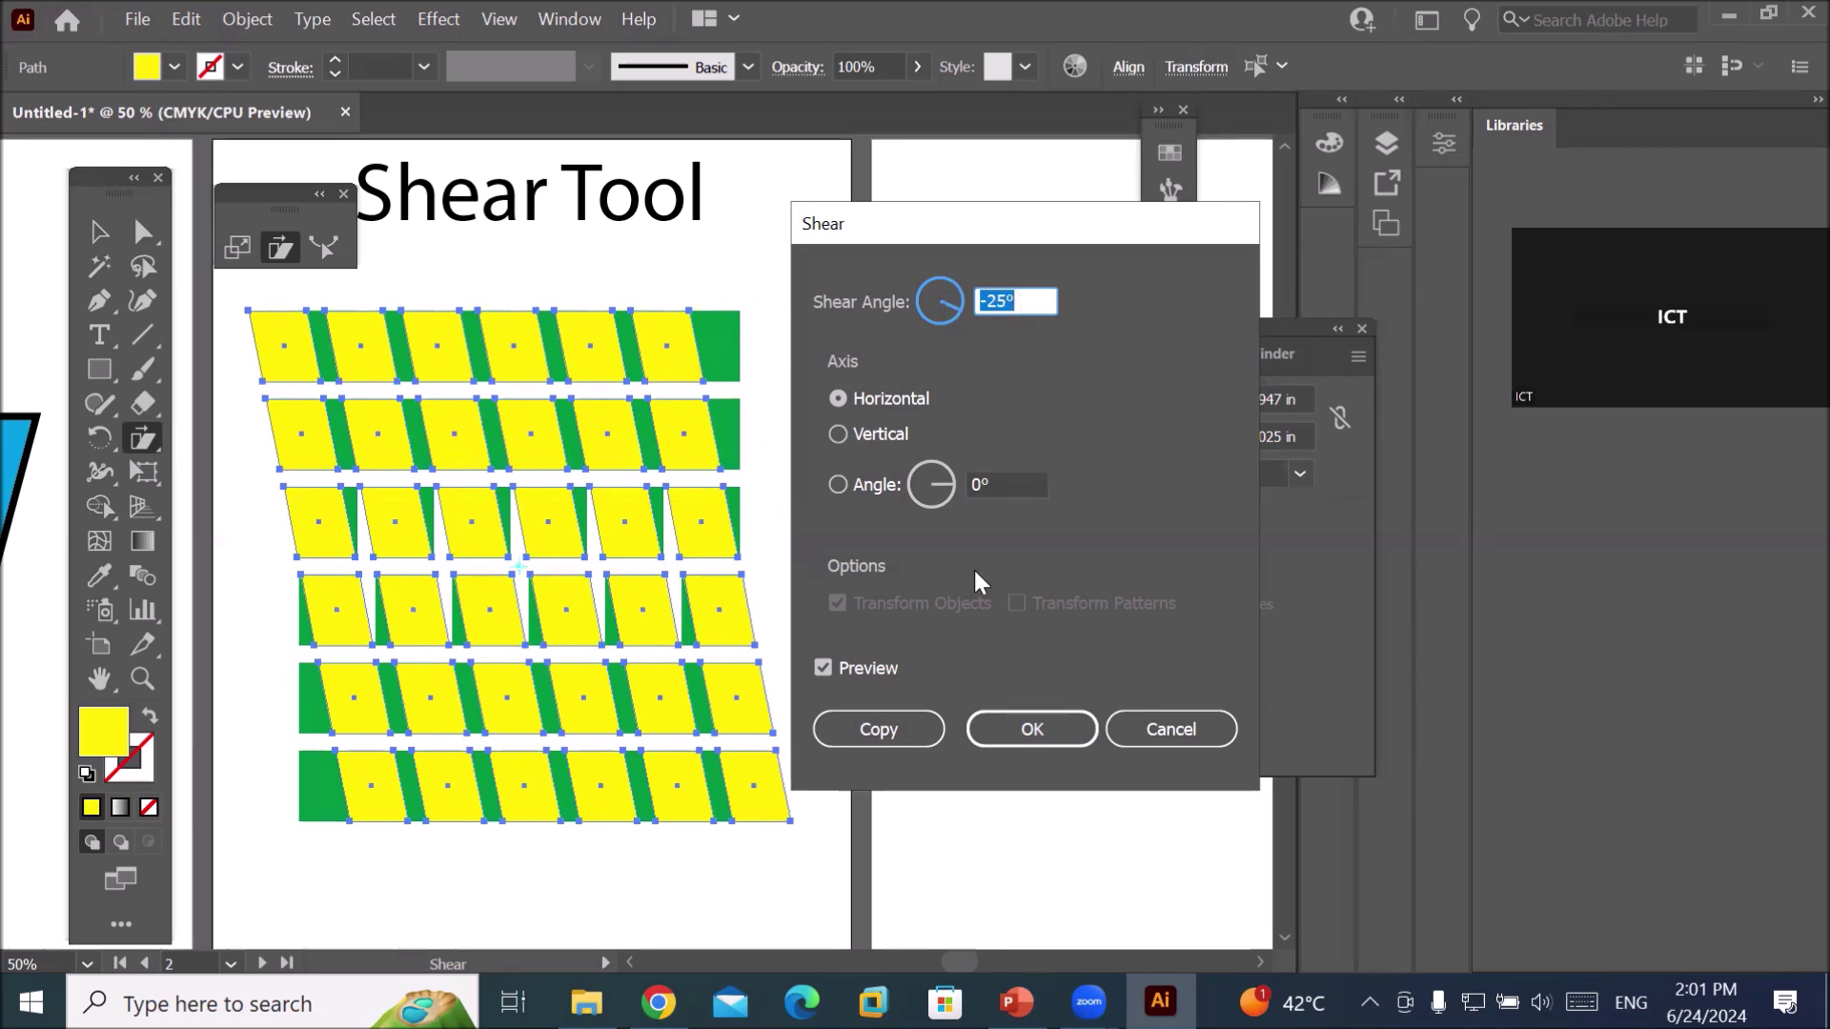
left_click(882, 716)
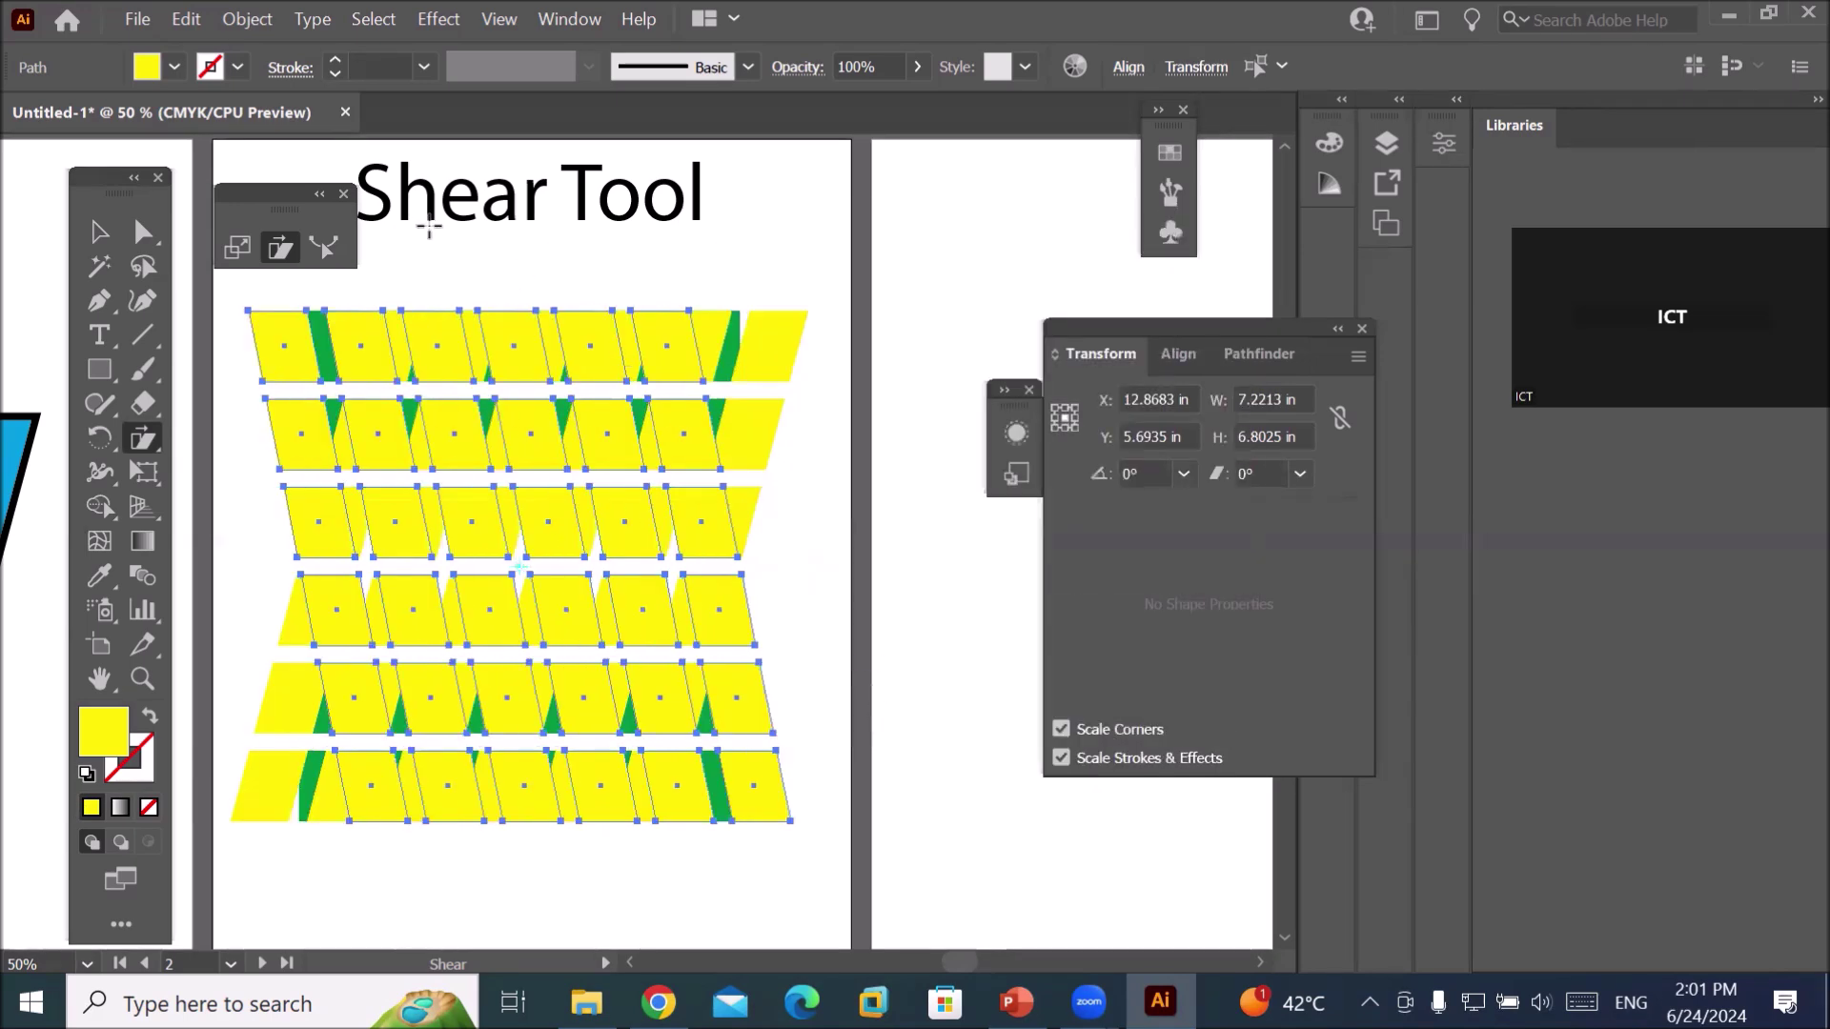
Fill the newest sheared copy of the blocks with red and deselect it.
left_click(174, 67)
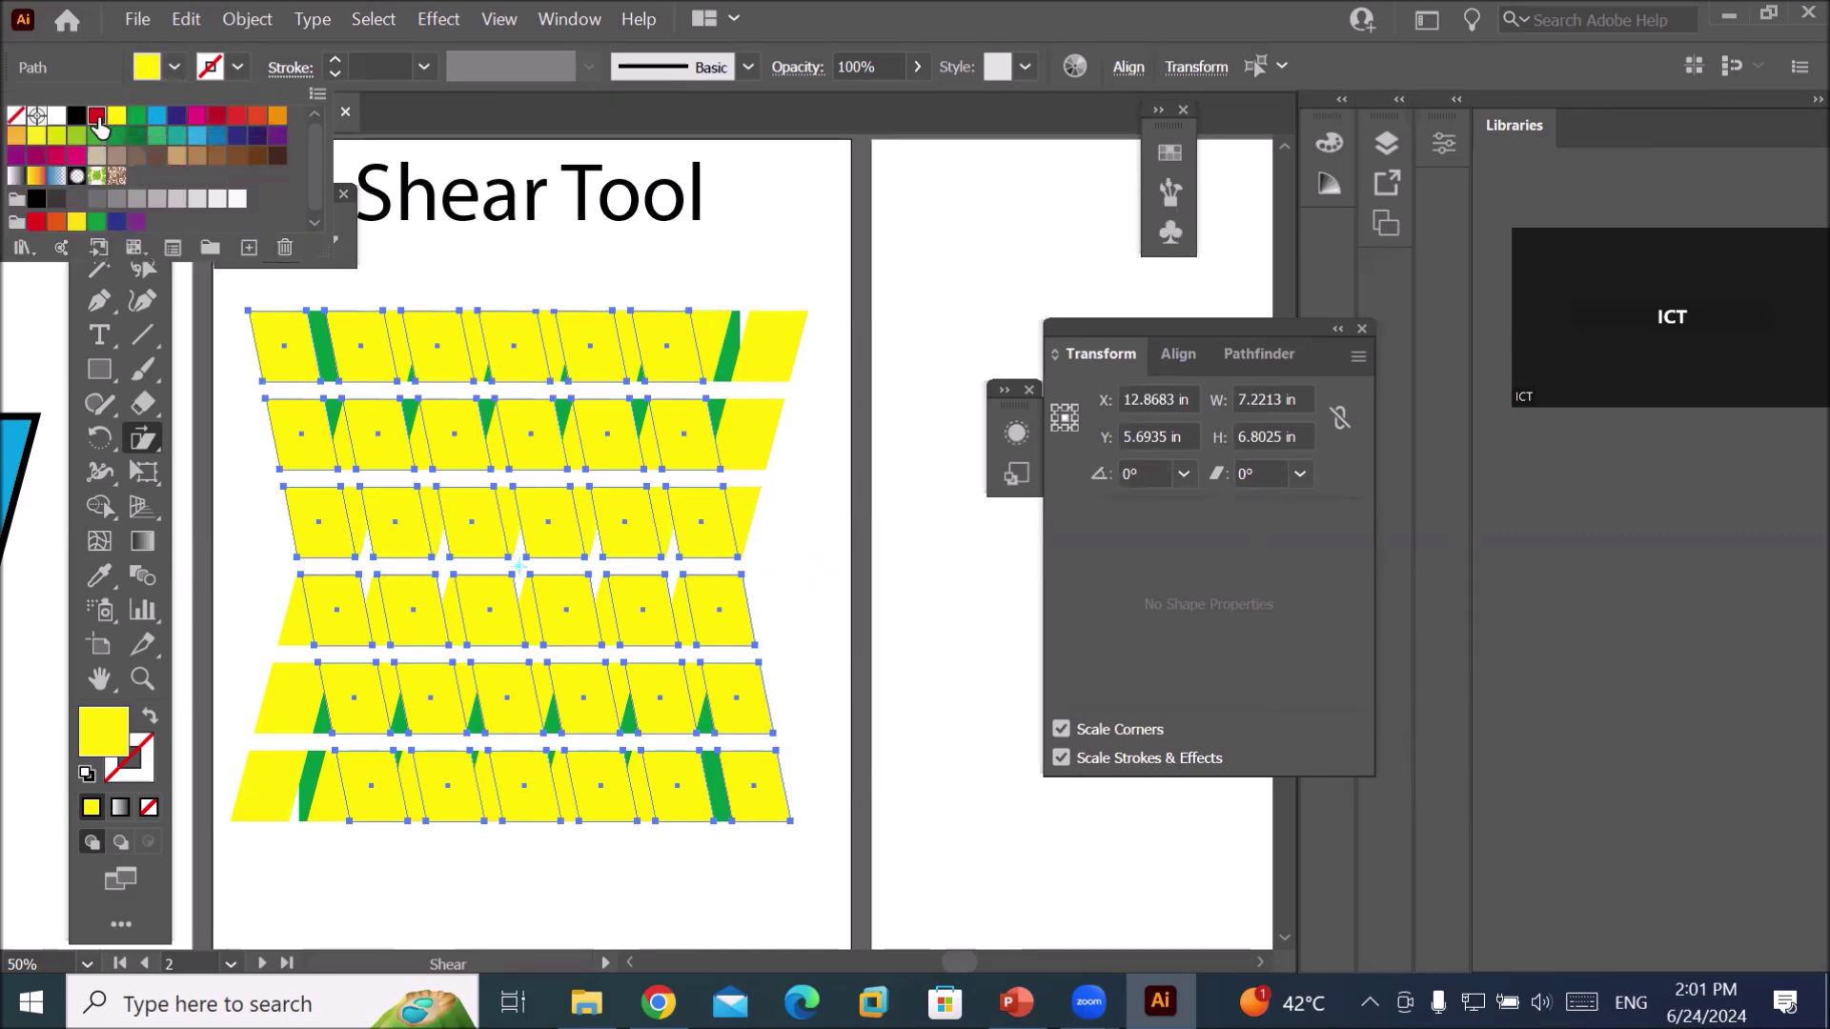
left_click(97, 118)
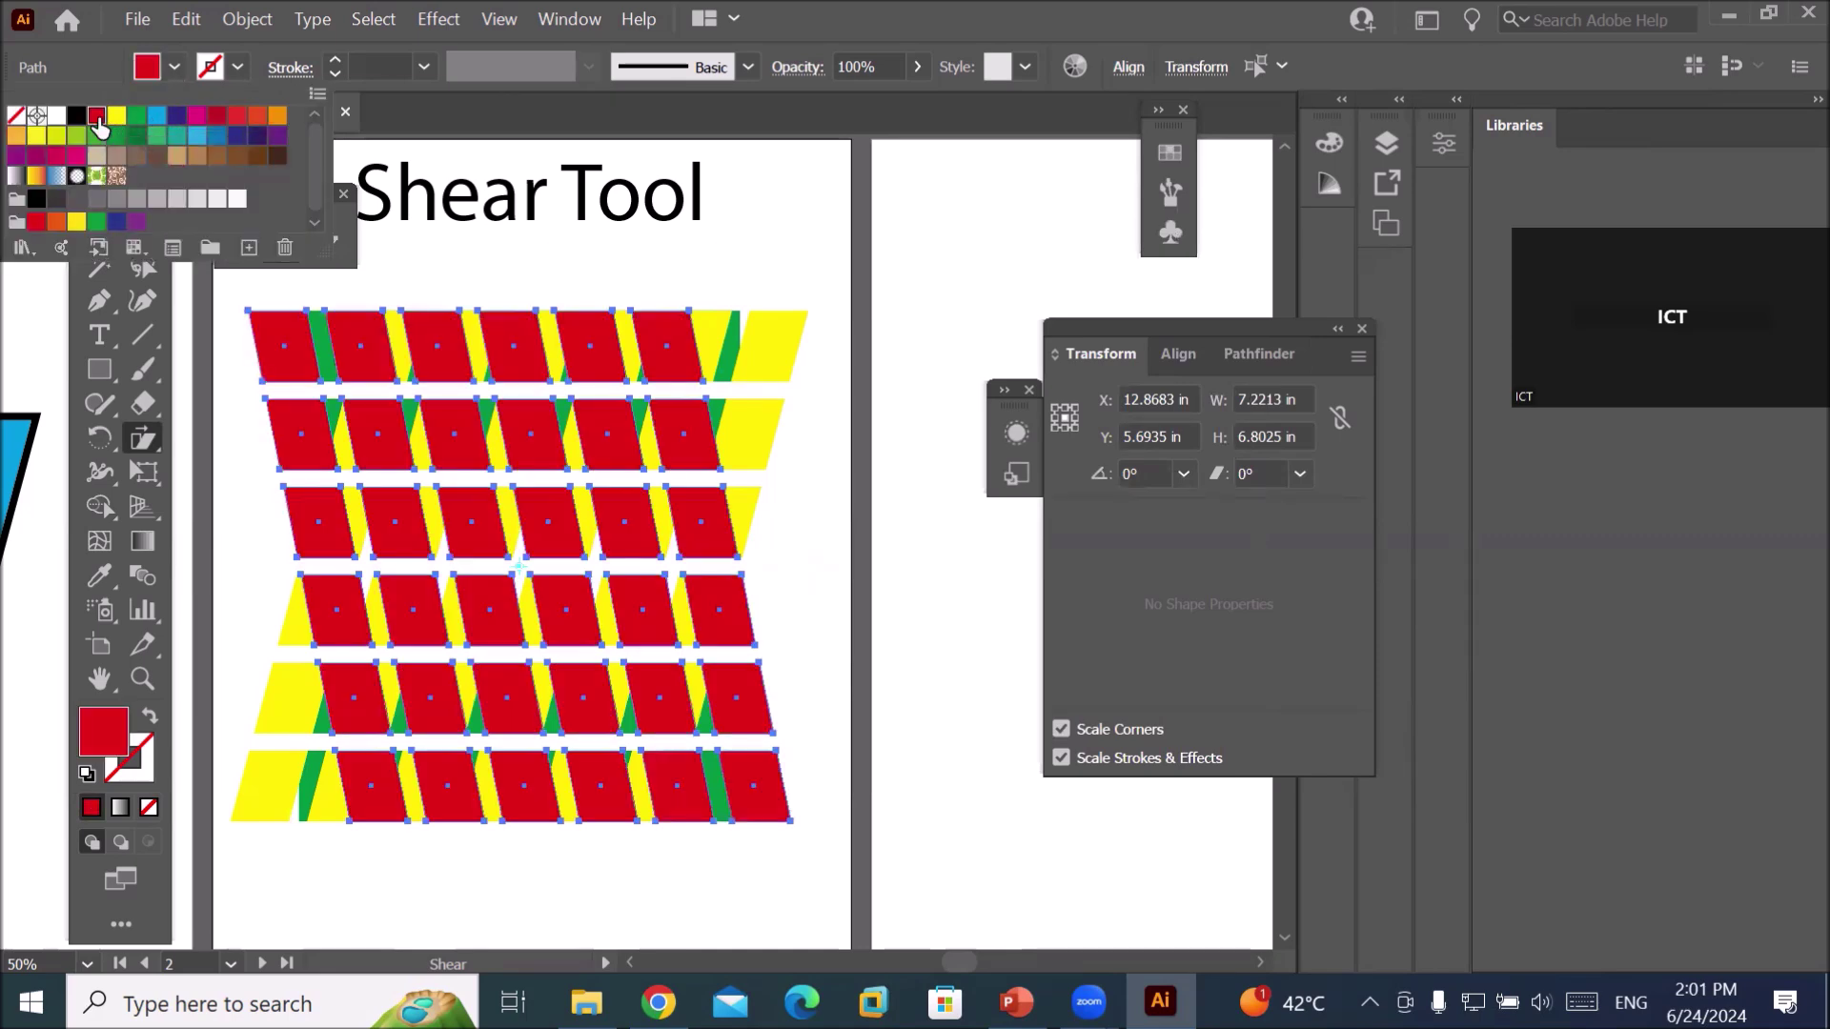
left_click(574, 874)
scroll(729, 340, "up", 2)
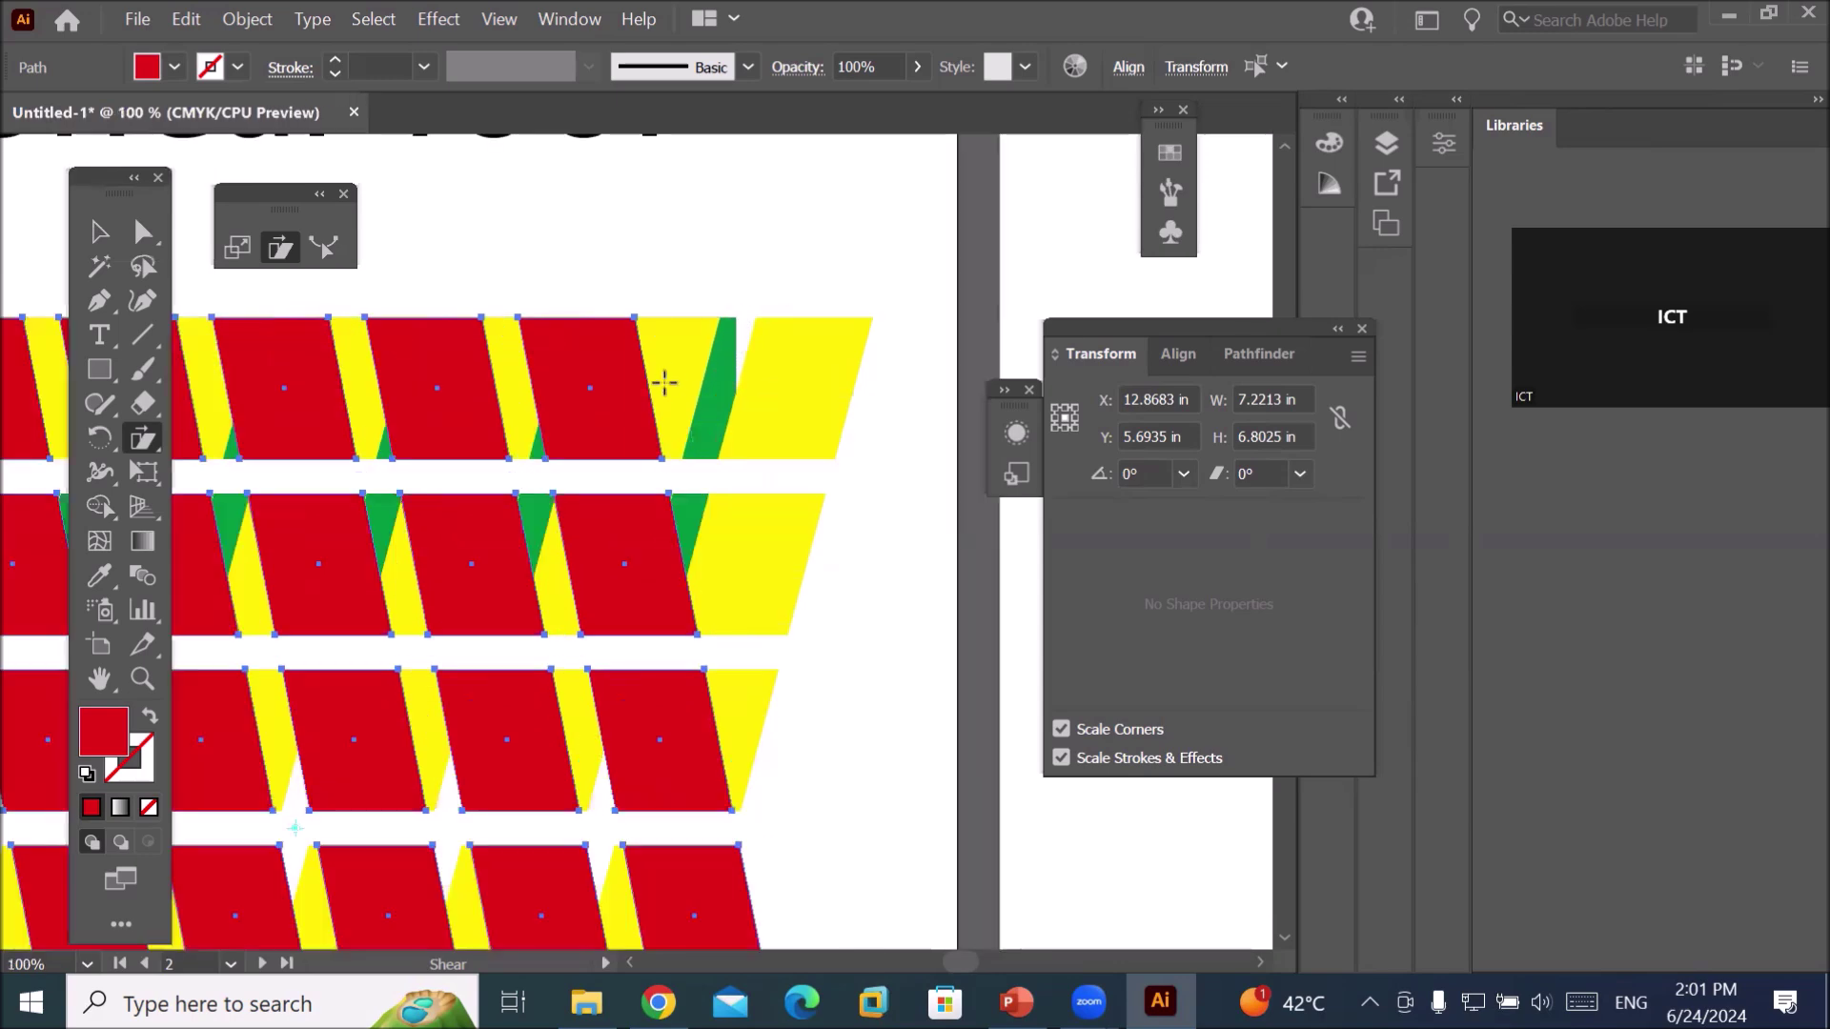
scroll(662, 383, "down", 1)
scroll(662, 385, "down", 1)
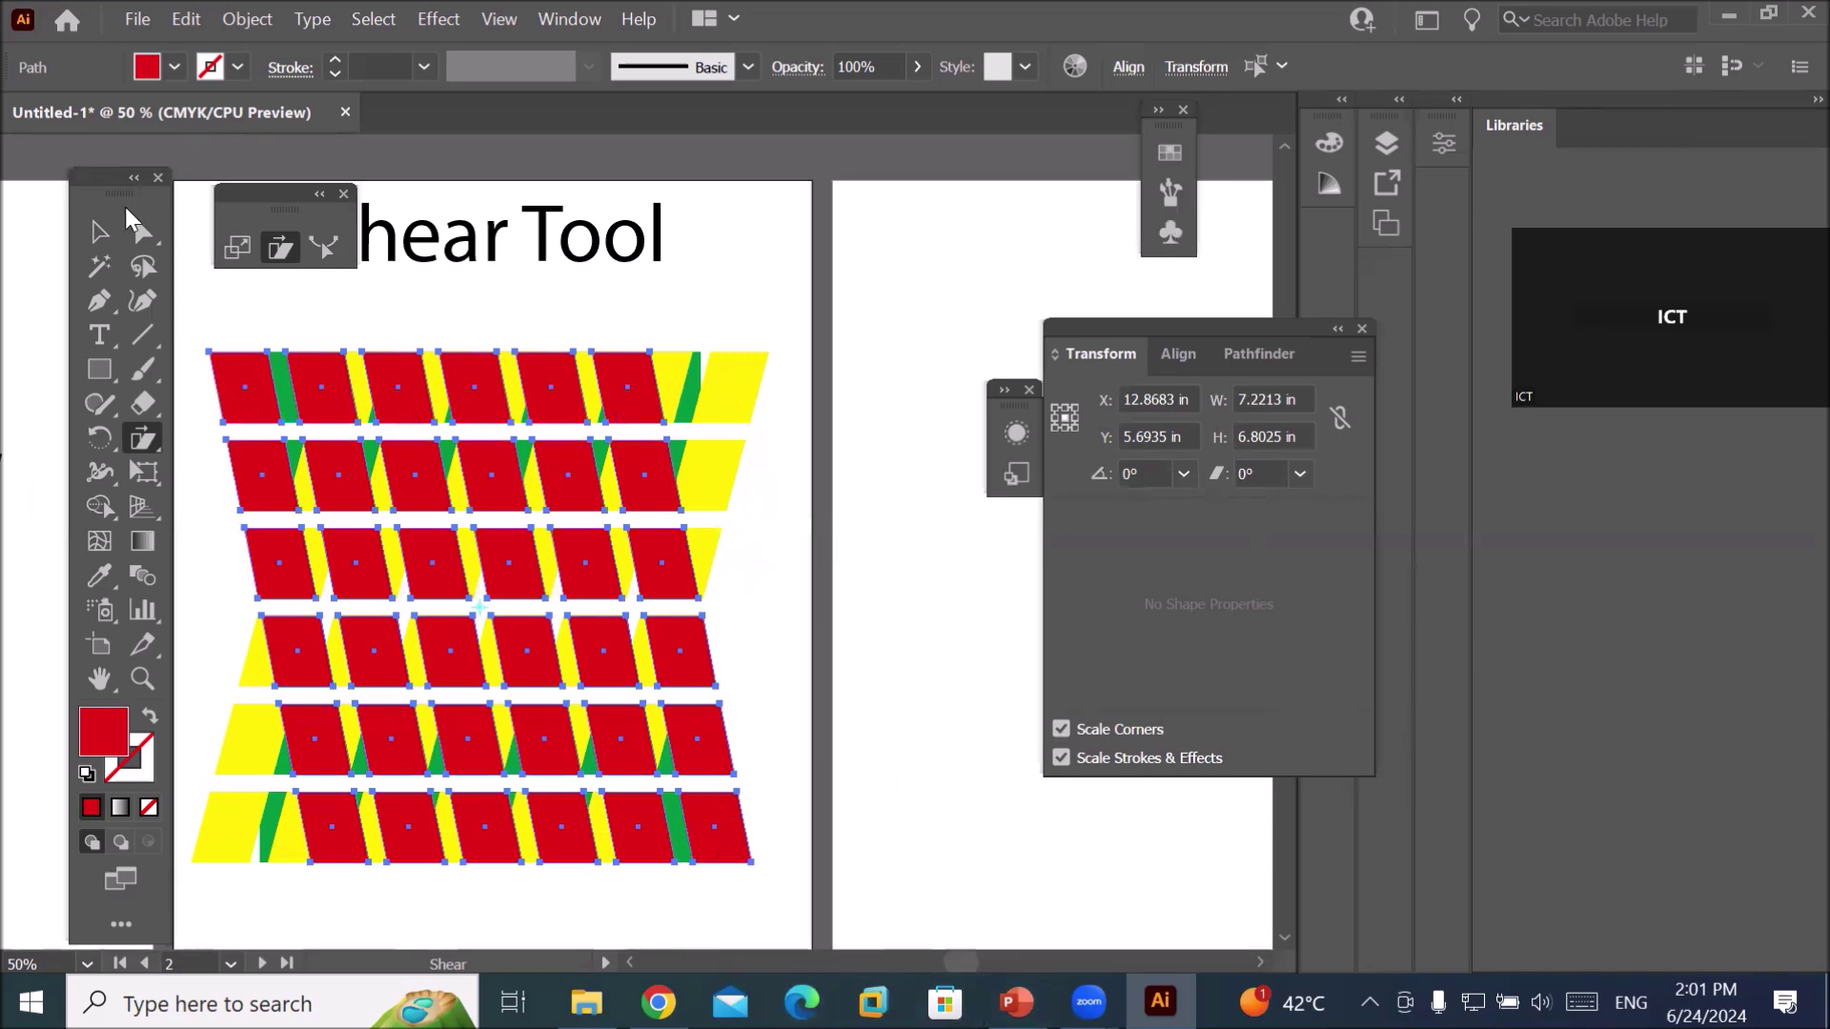
left_click(99, 232)
left_click(642, 890)
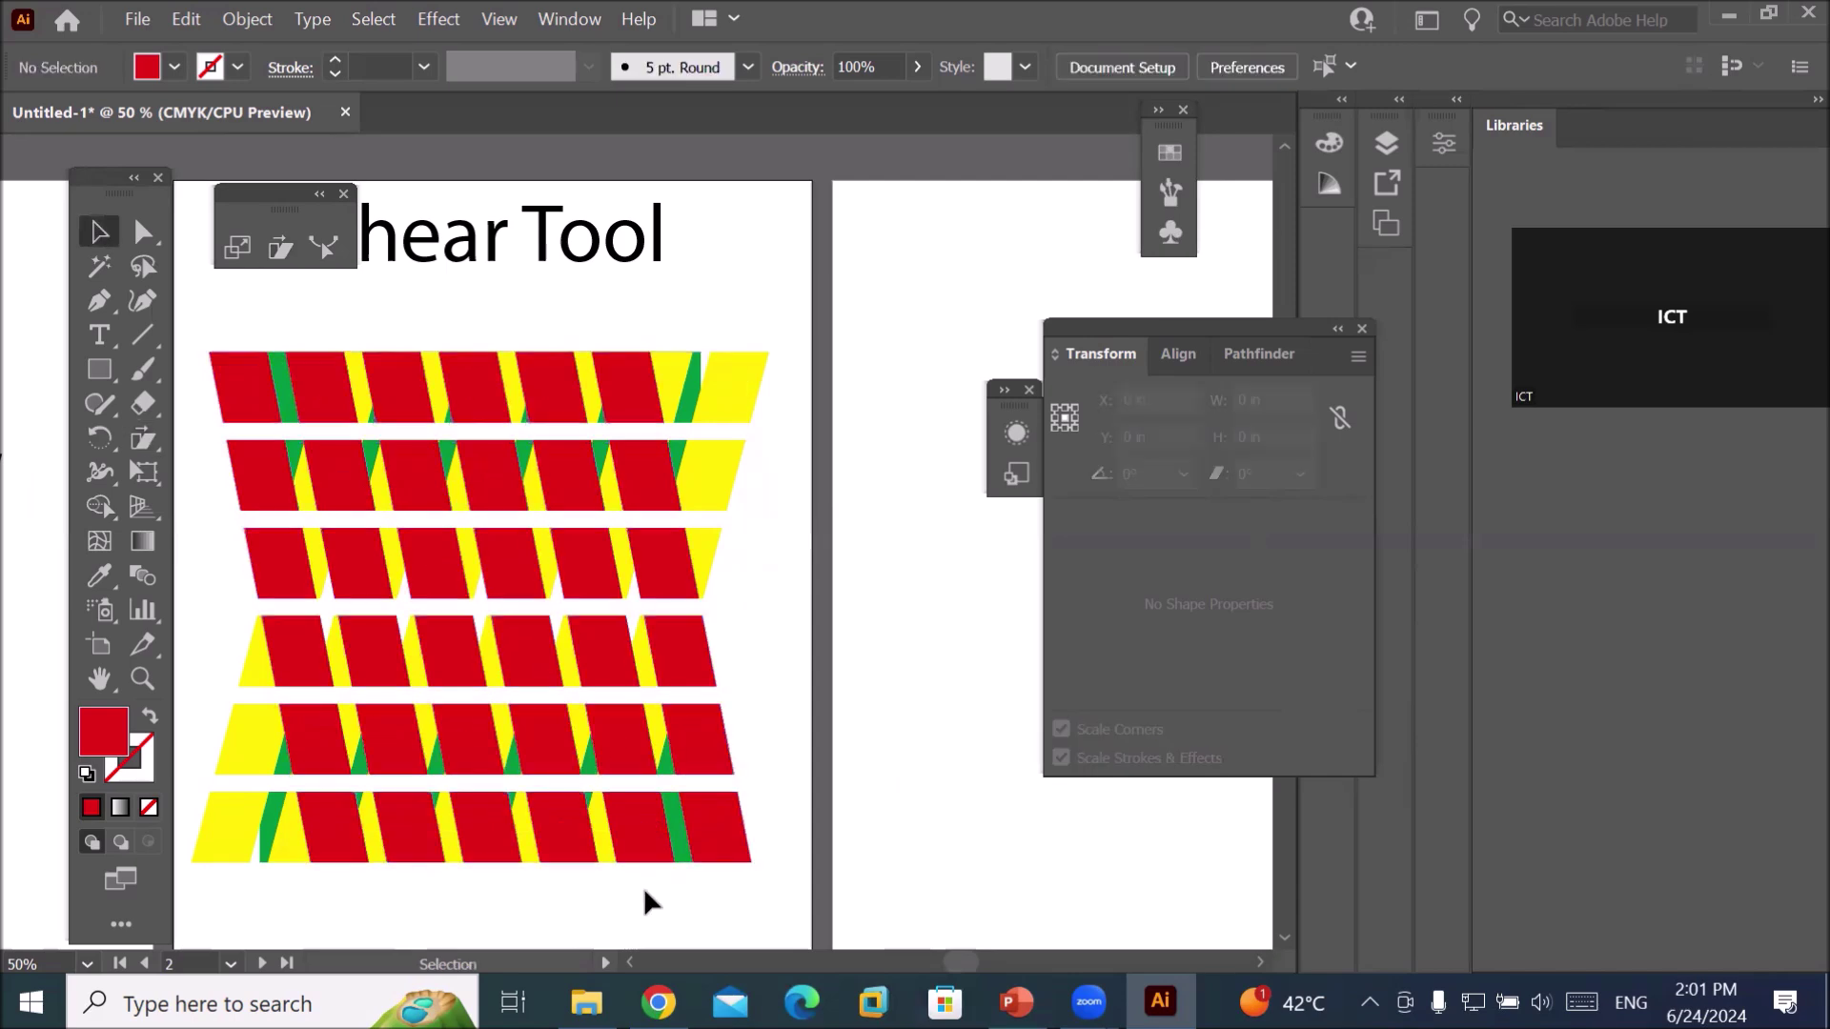
Move the "Shear Tool" title onto the empty artboard beside the block grid and stretch it to about 5.99 × 2.79 in.
scroll(614, 862, "down", 2, "alt")
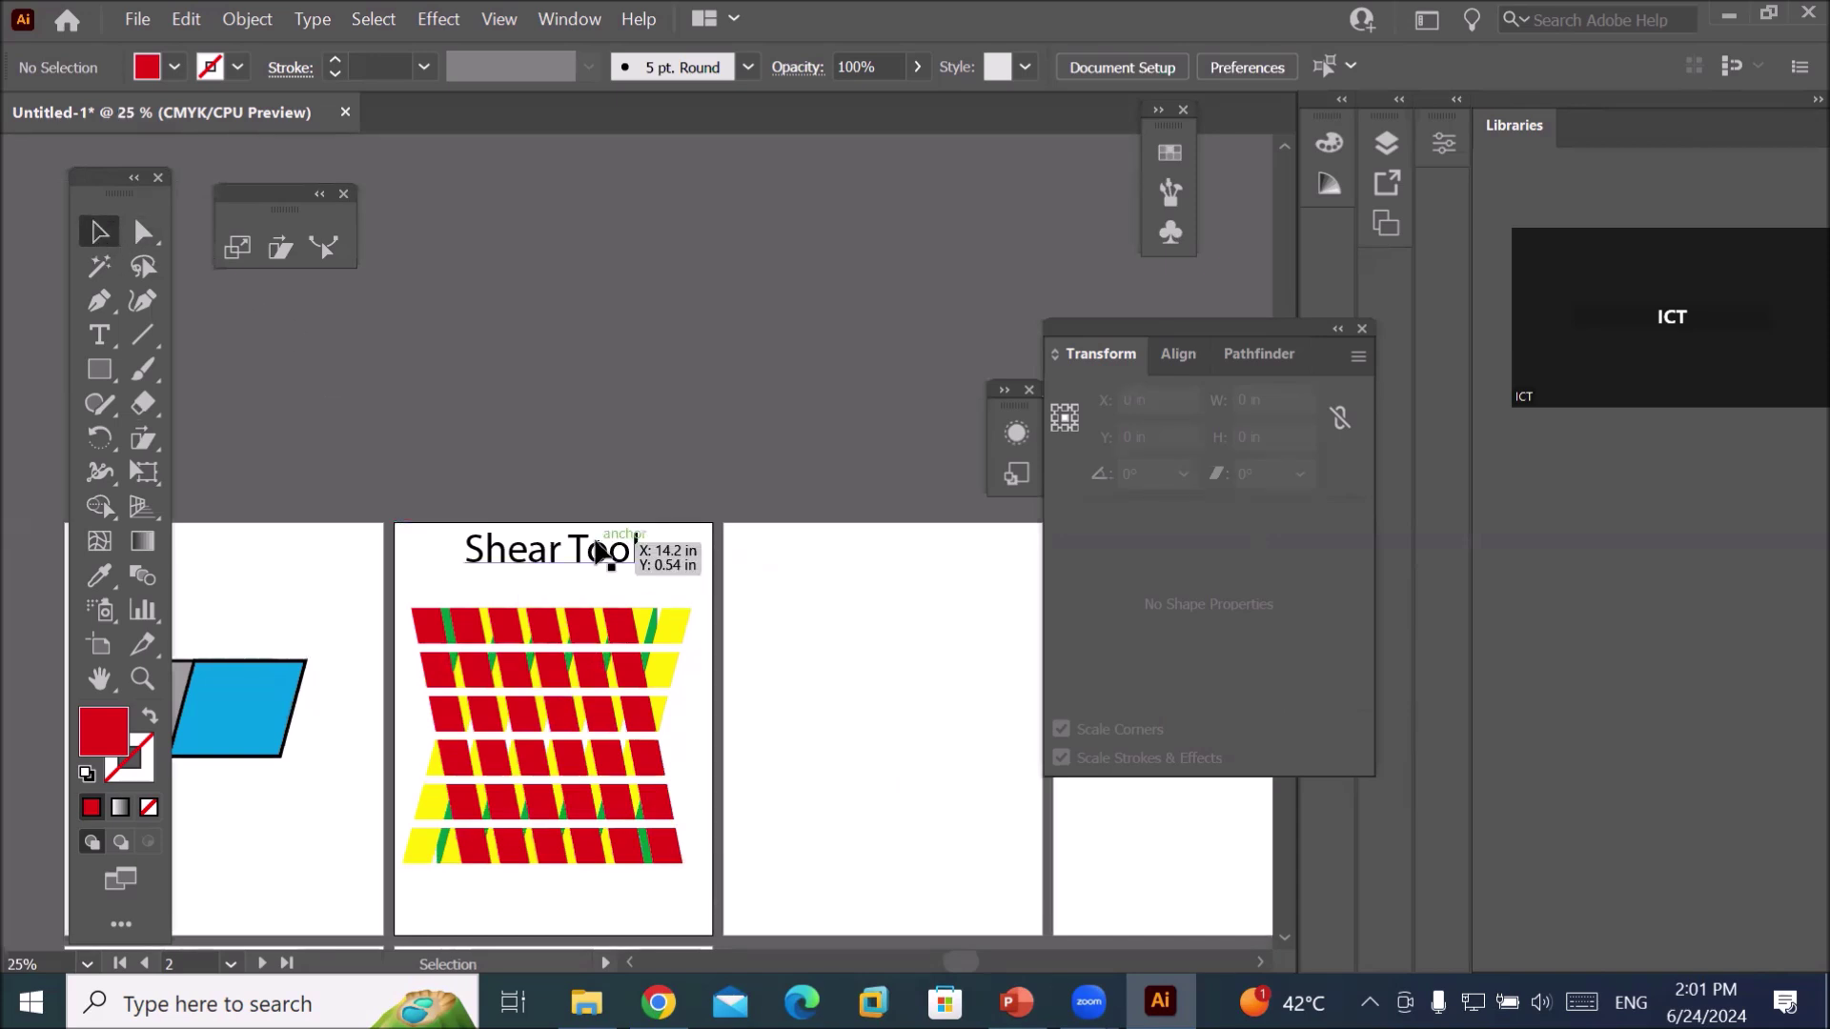
left_click_drag(598, 551, 1006, 626)
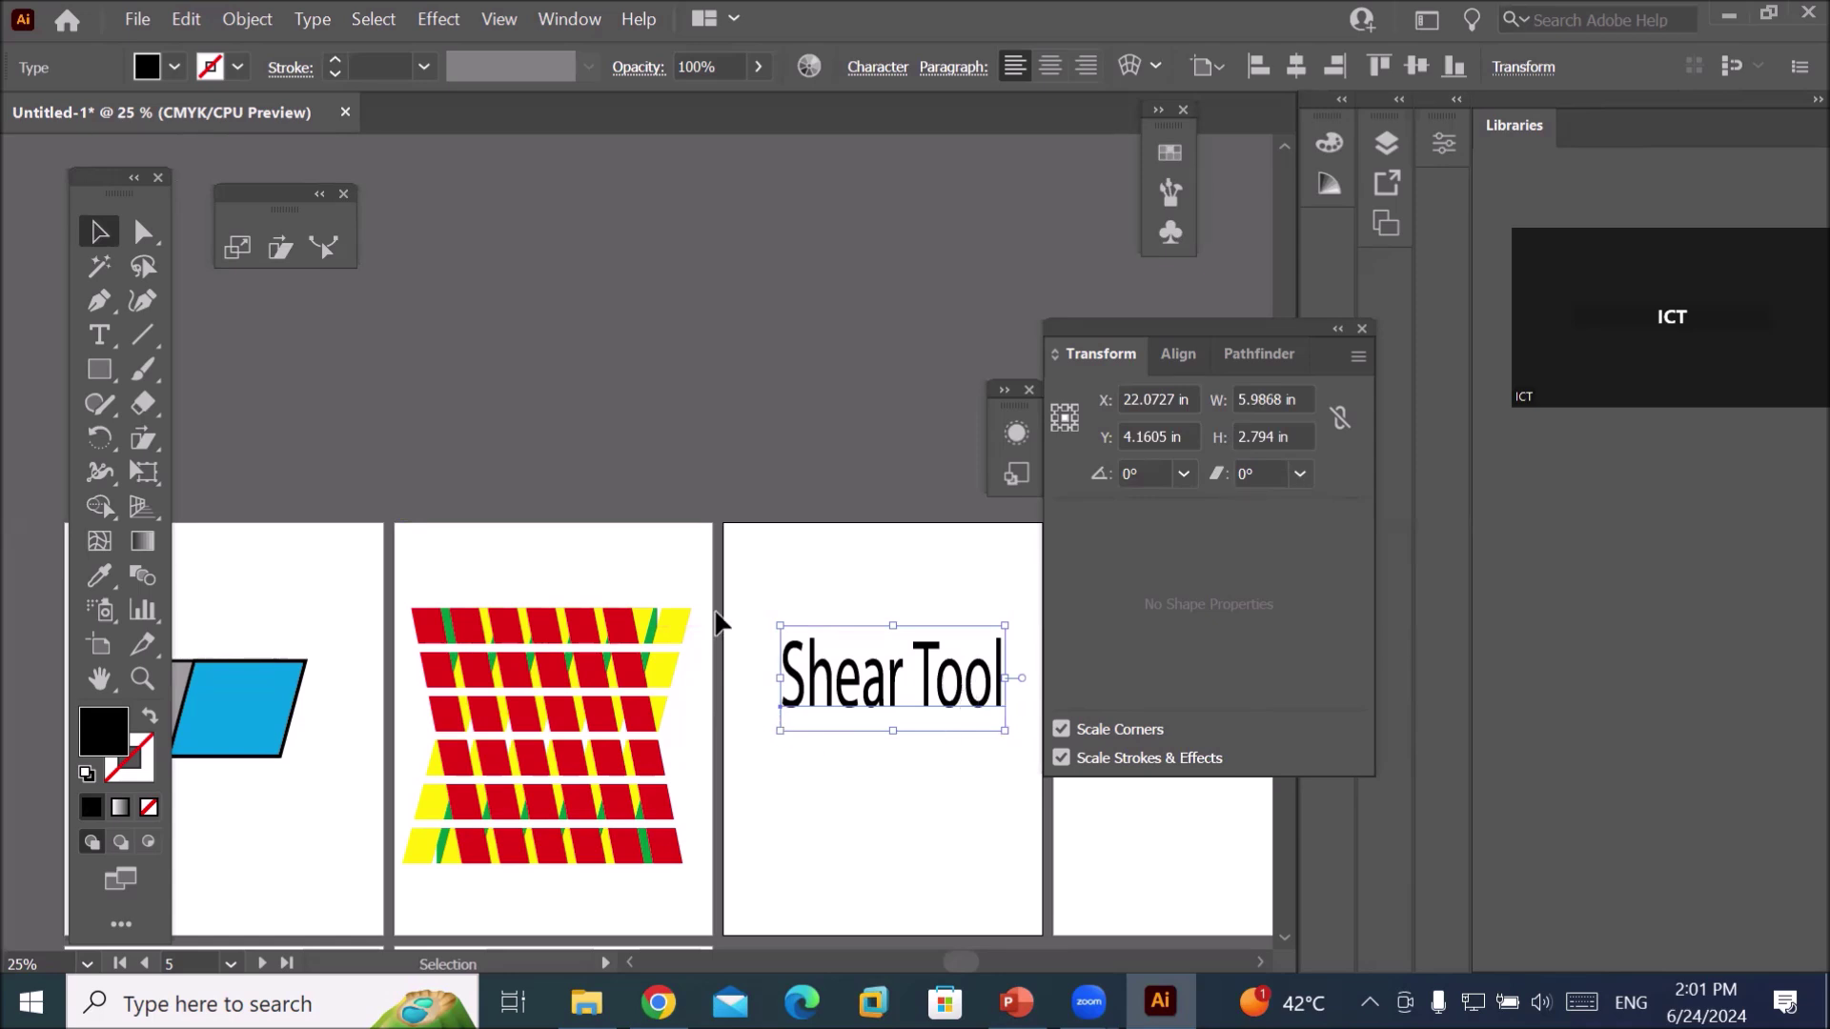
Place the shear reference point at the start of the title's baseline and open the shear options from that point.
left_click(143, 443)
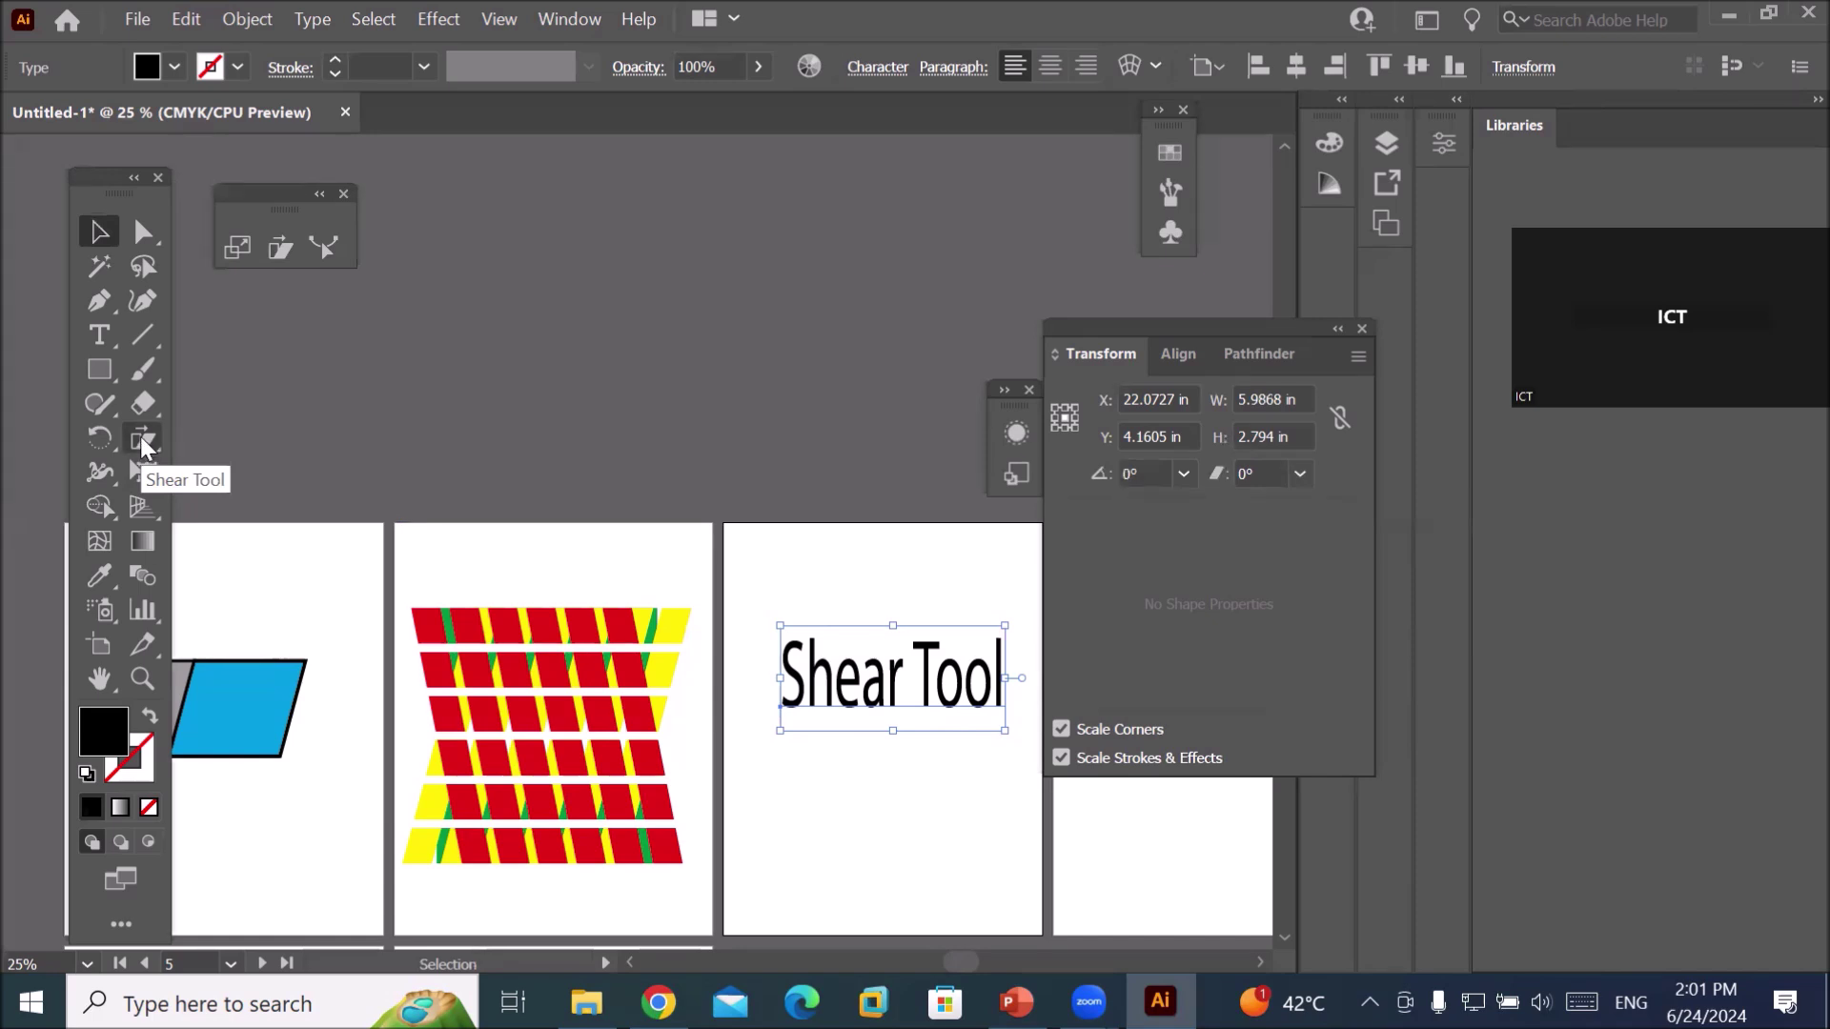
left_click(143, 444)
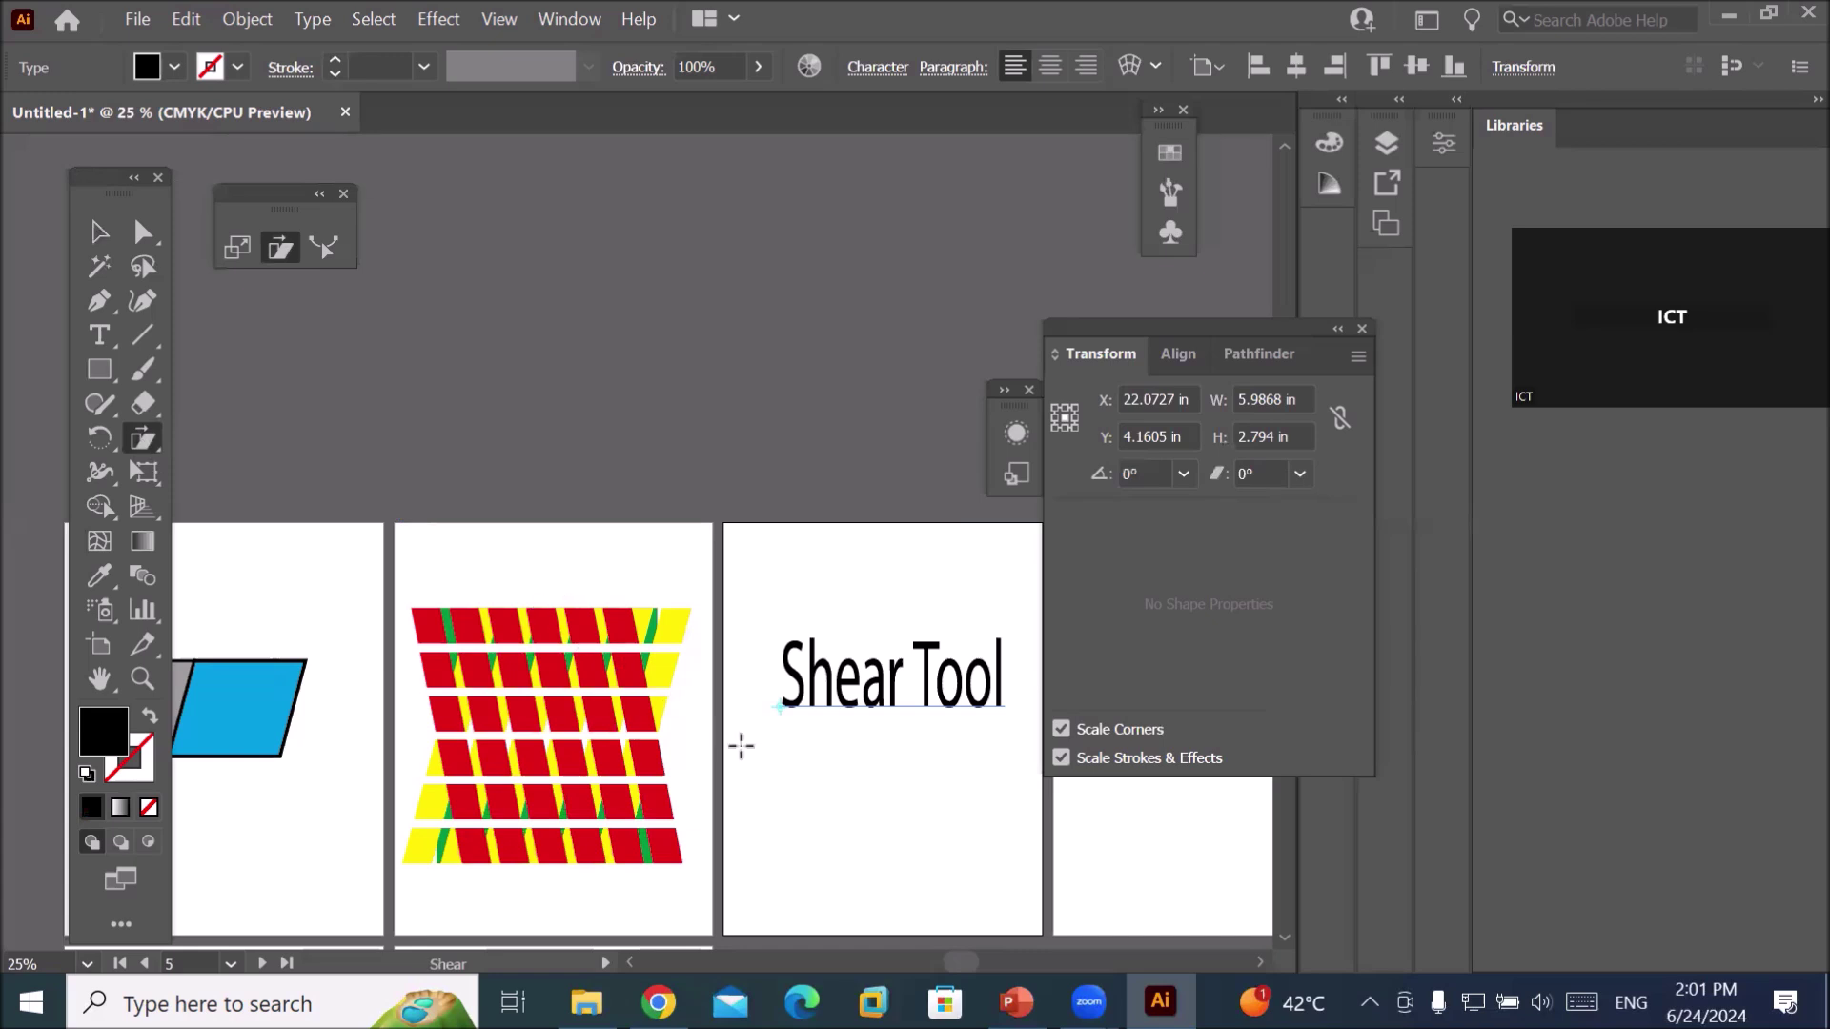
scroll(1004, 598, "up", 2)
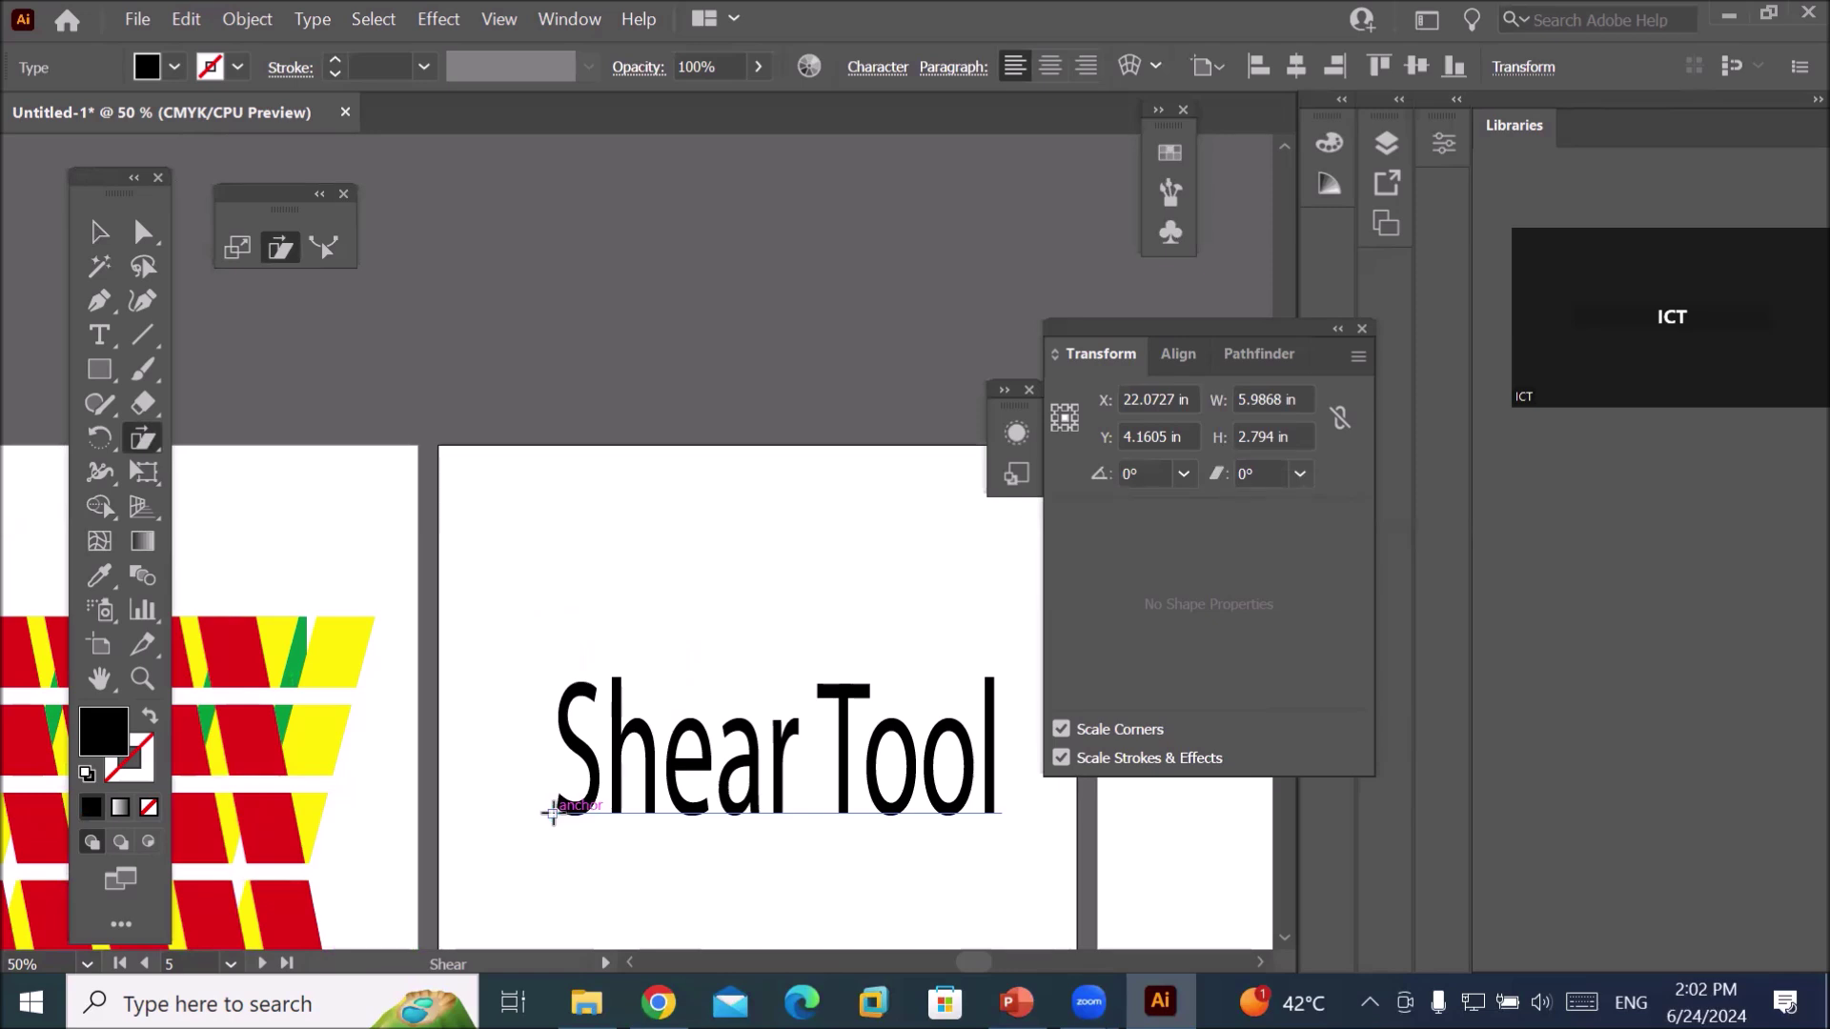
left_click(552, 812)
left_click(558, 812, "alt")
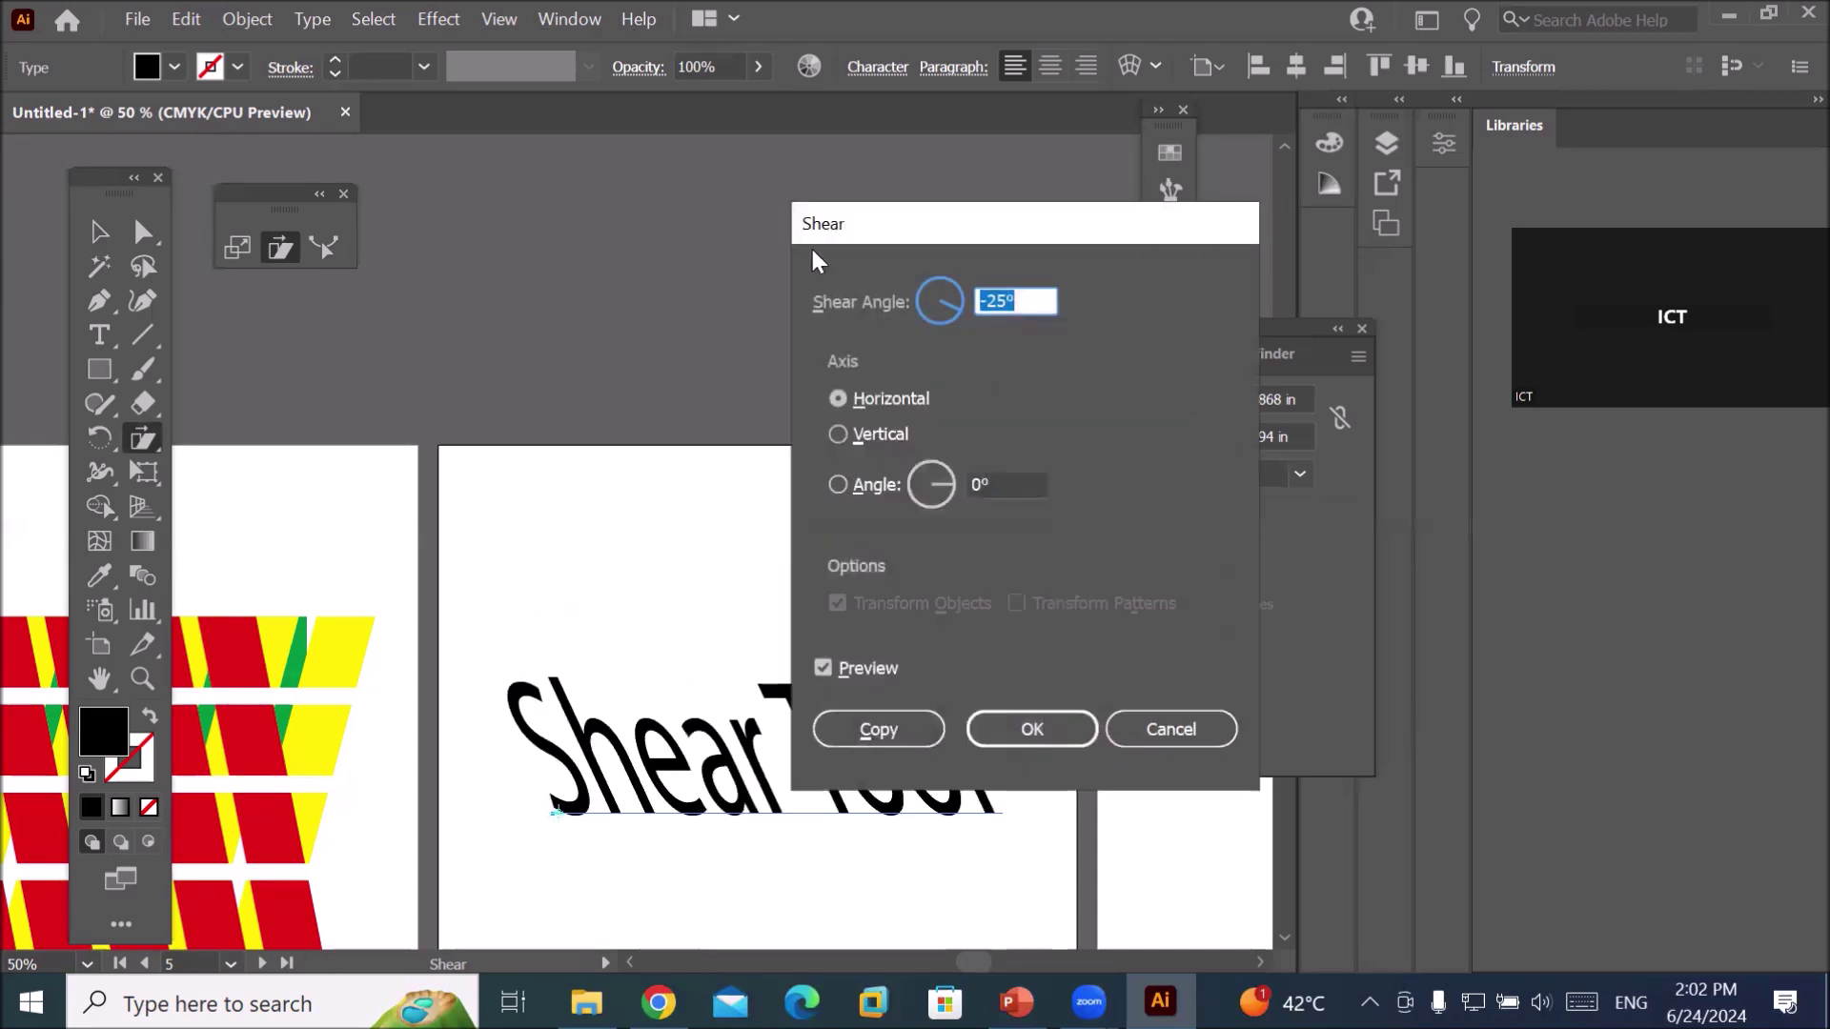
Sweep the title's shear angle down to -29° and up to 15° along the horizontal axis with the preview on.
left_click_drag(906, 211, 945, 137)
left_click(1074, 221)
key("Down")
key("Down")
key("Down")
key("Down")
key("Up")
key("Up")
key("Up")
key("Up")
key("Up")
key("Up")
key("Up")
key("Up")
key("Up")
key("Up")
key("Up")
key("Up")
key("Up")
key("Up")
key("Up")
key("Up")
key("Up")
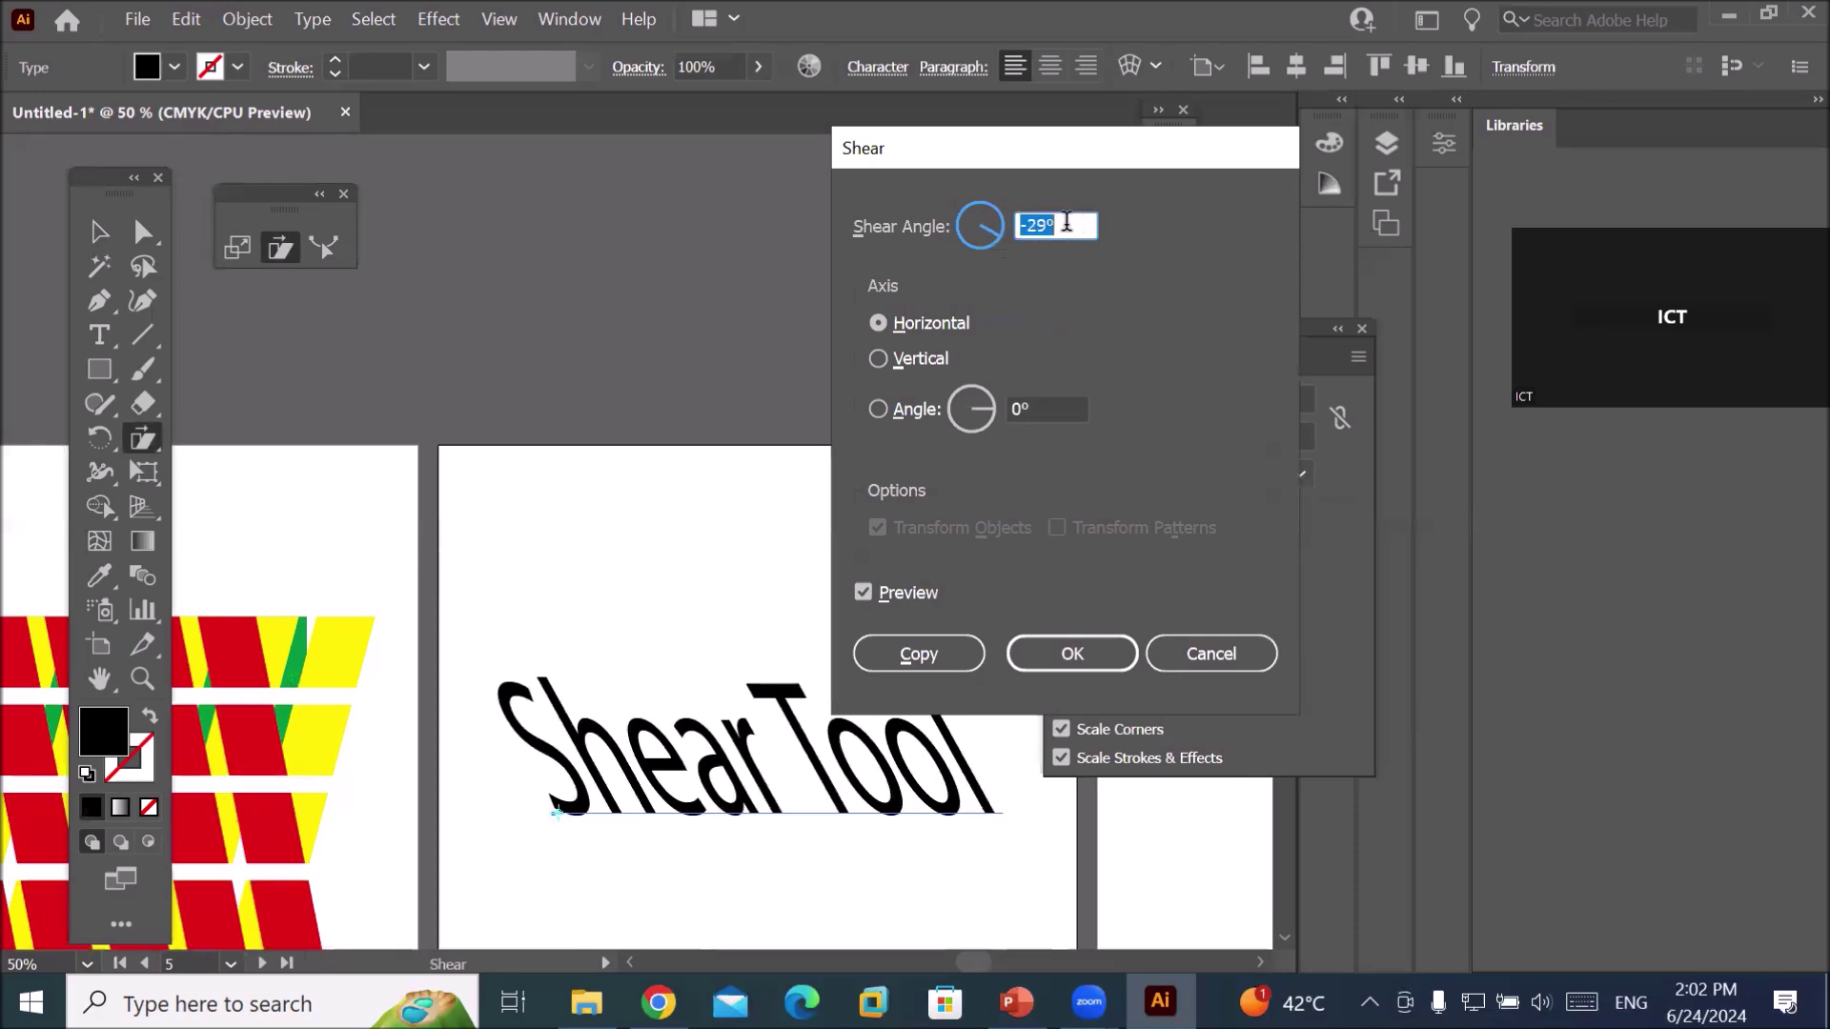
key("Up")
key("Up")
key("Up")
key("Up")
key("Up")
key("Up")
key("Up")
key("Up")
key("Up")
key("Up")
key("Up")
key("Up")
key("Up")
key("Up")
key("Up")
key("Up")
key("Up")
key("Up")
key("Up")
key("Up")
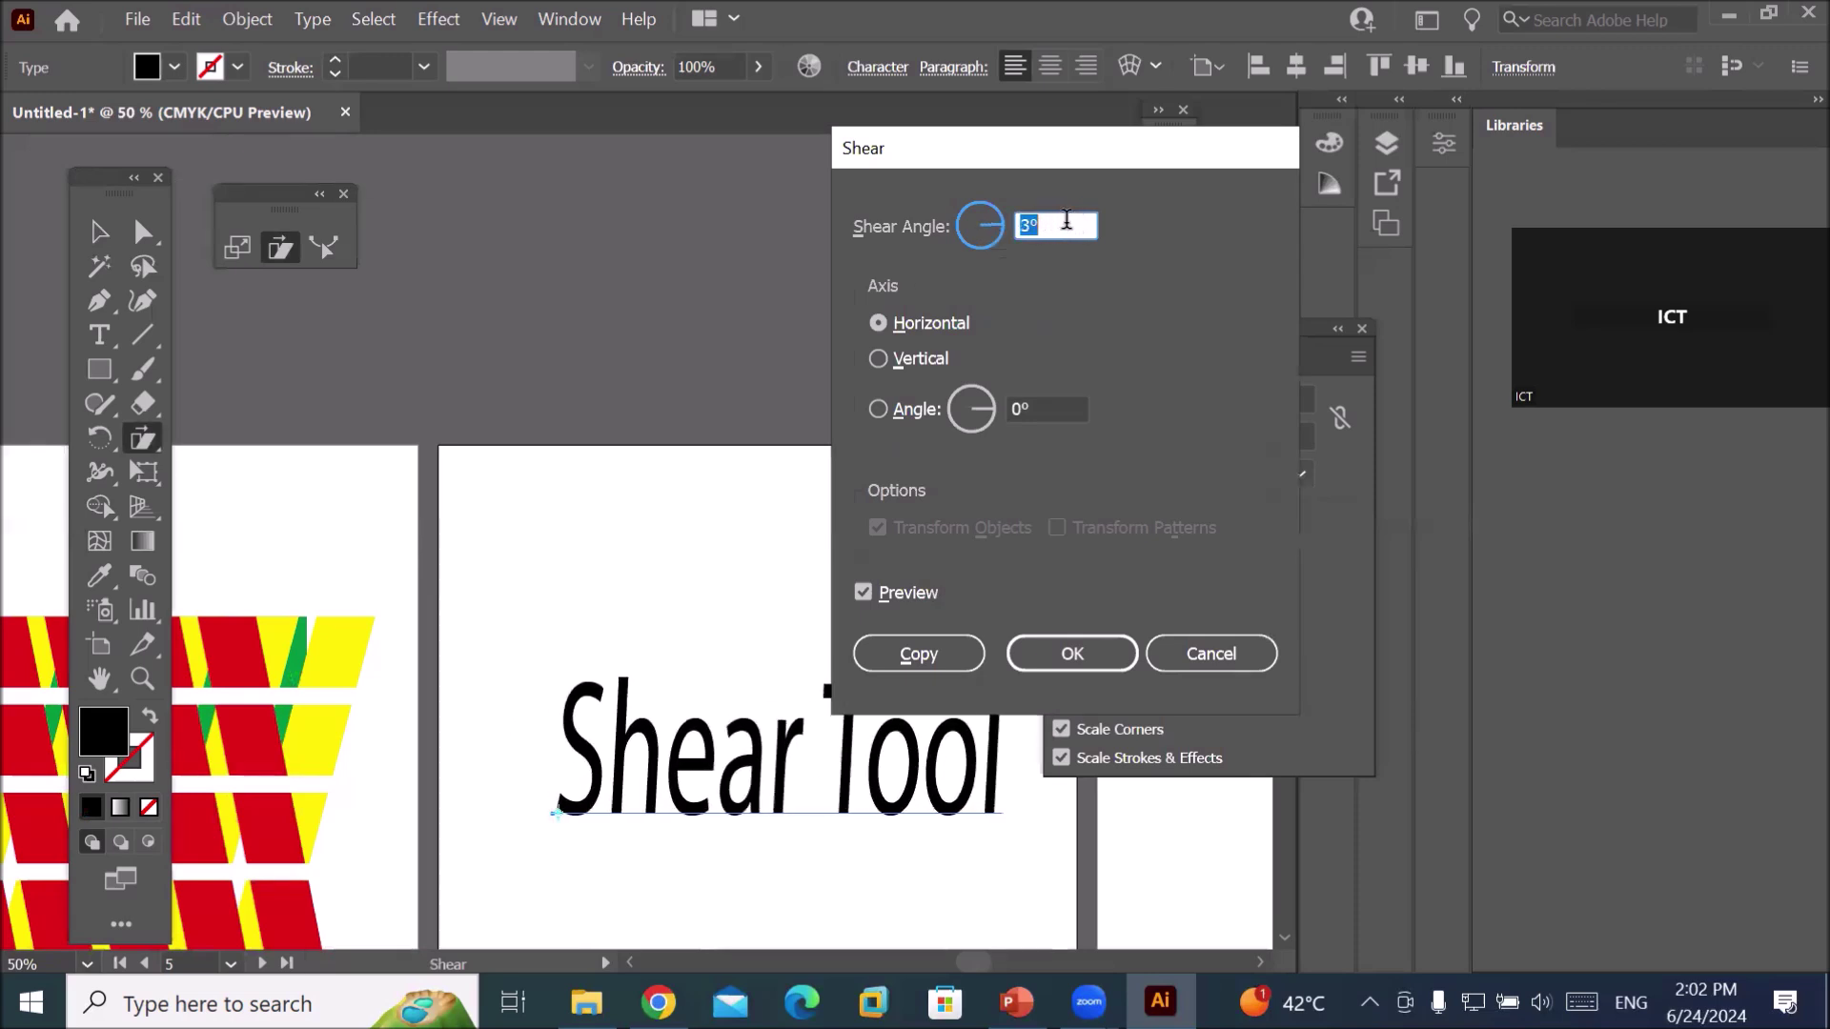
key("Up")
key("Up")
key("Up")
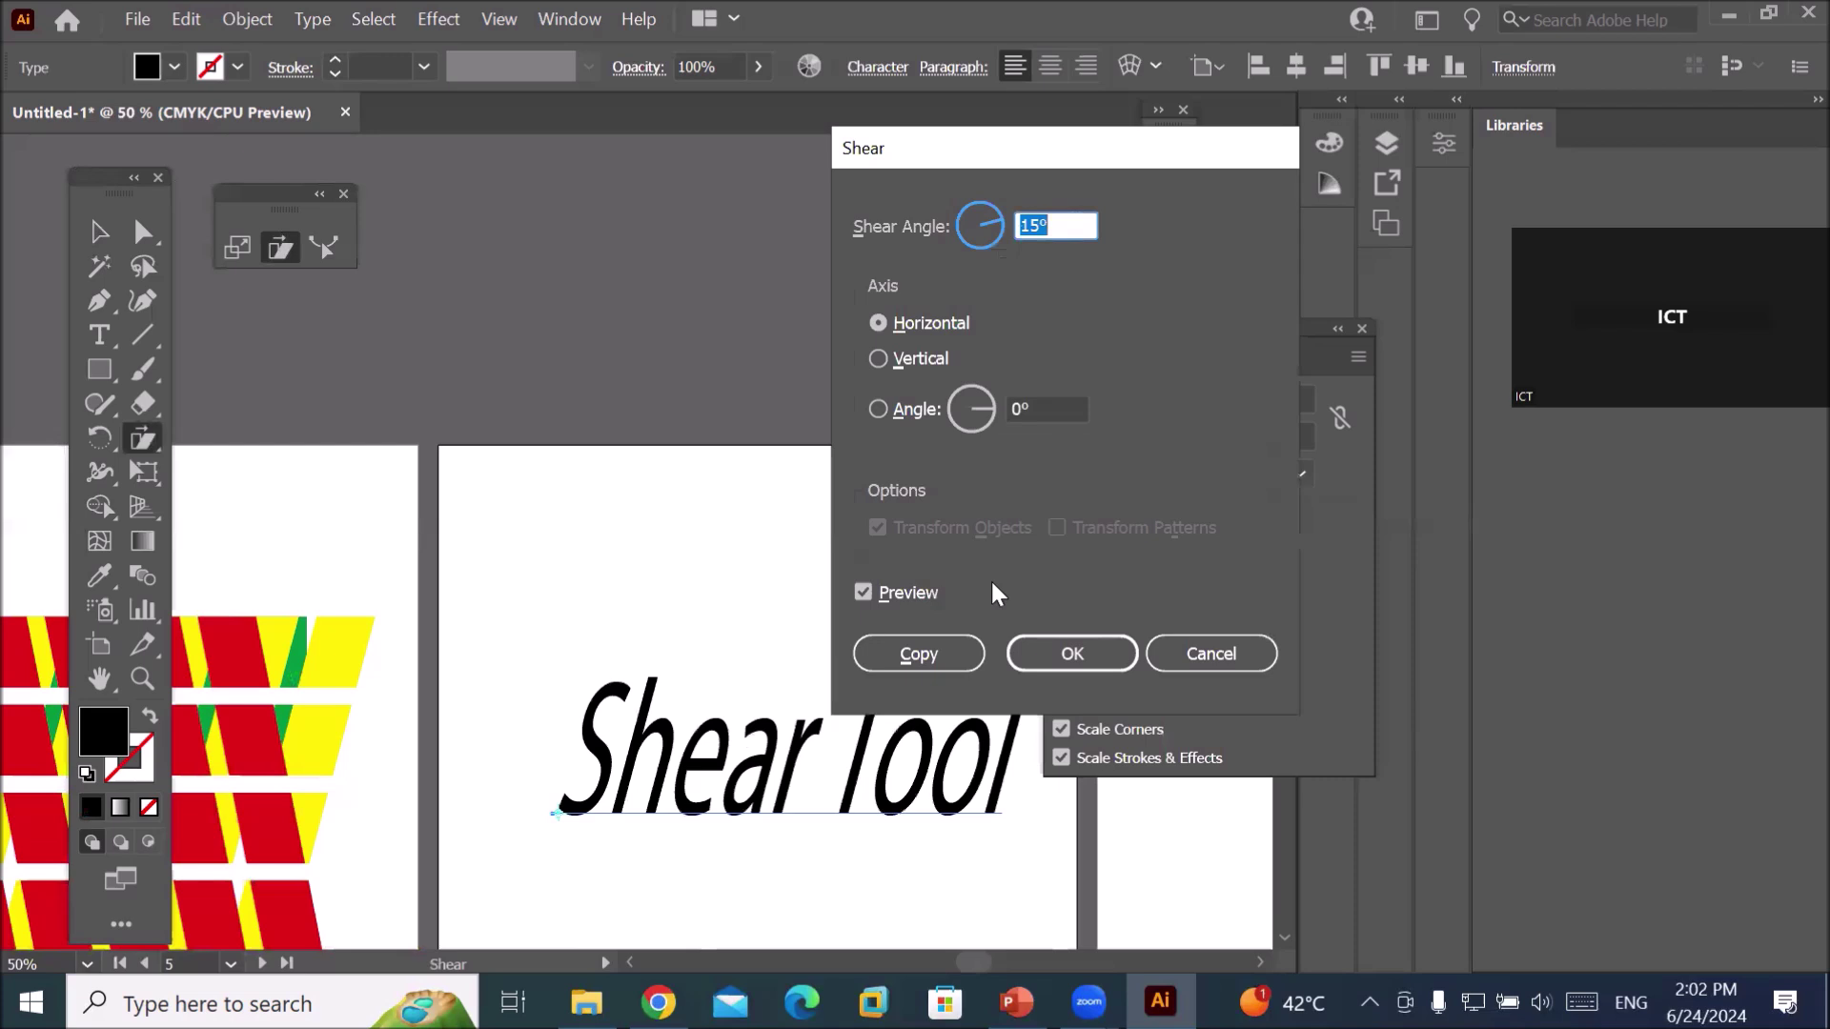
Switch the title's shear to the vertical axis and preview shear angles between -4° and 12°.
left_click(882, 356)
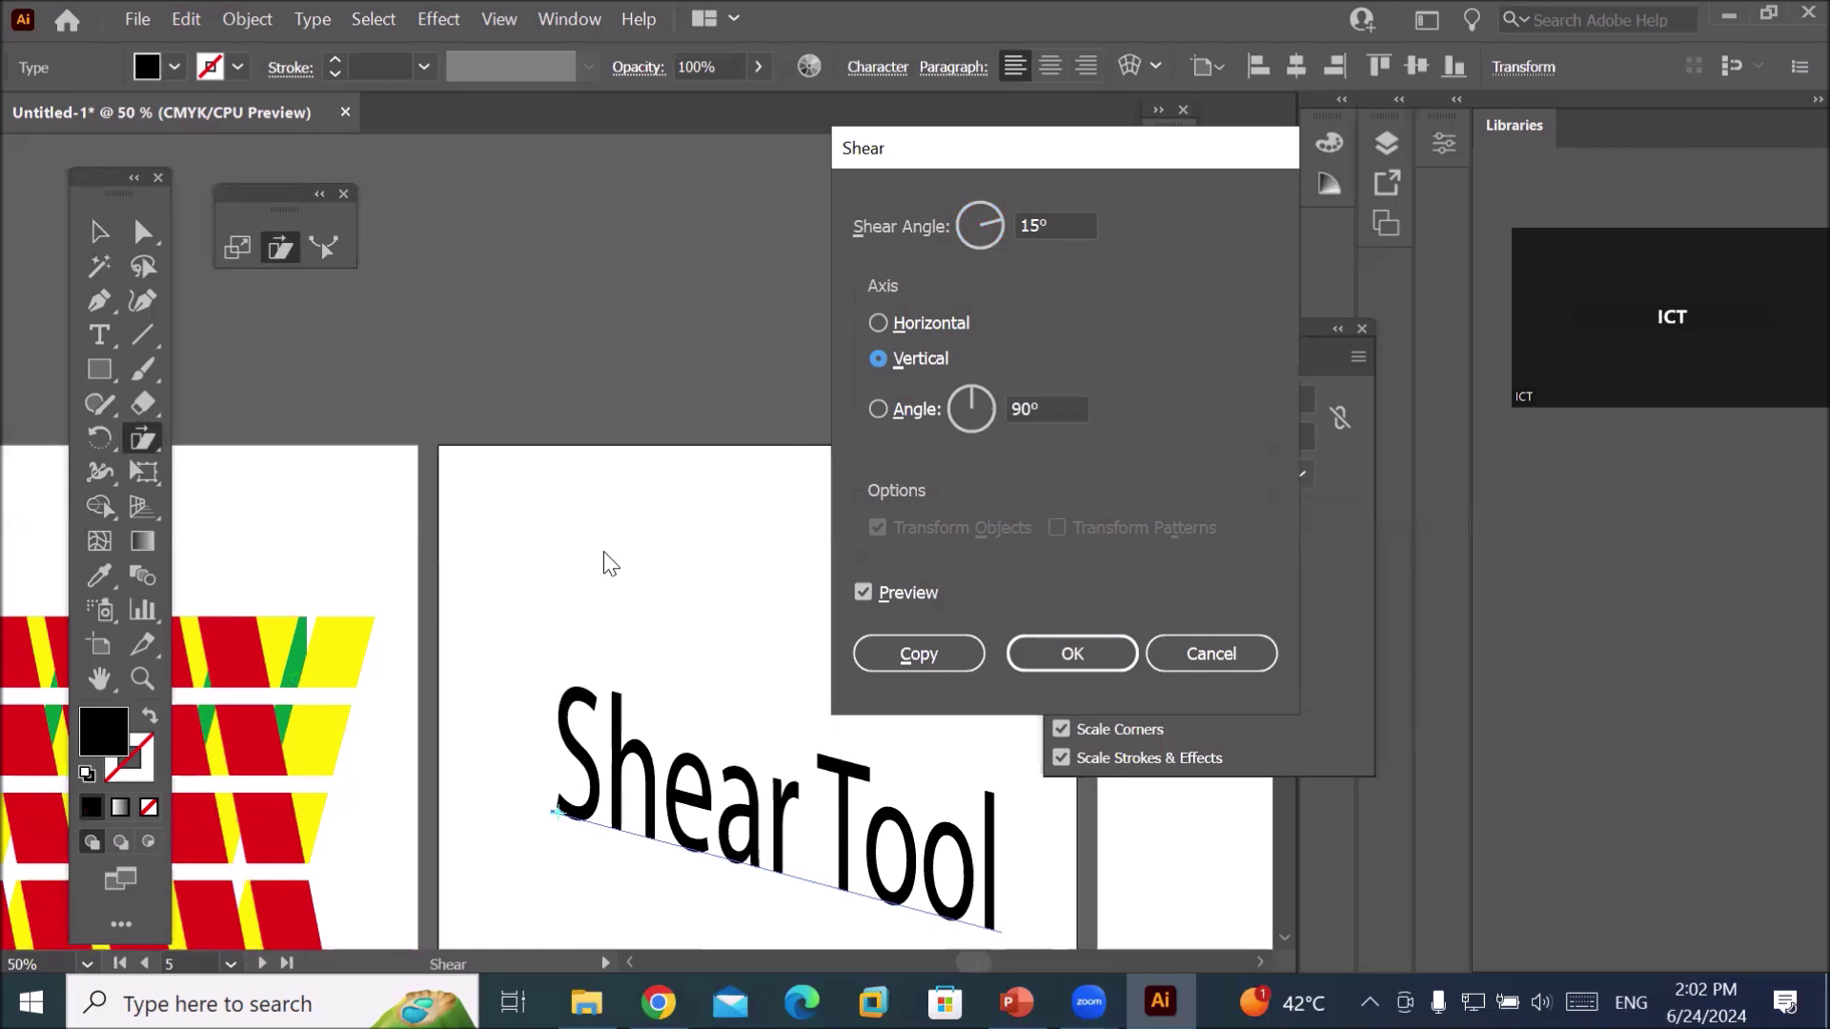
left_click(1063, 223)
scroll(1063, 224, "down", 16)
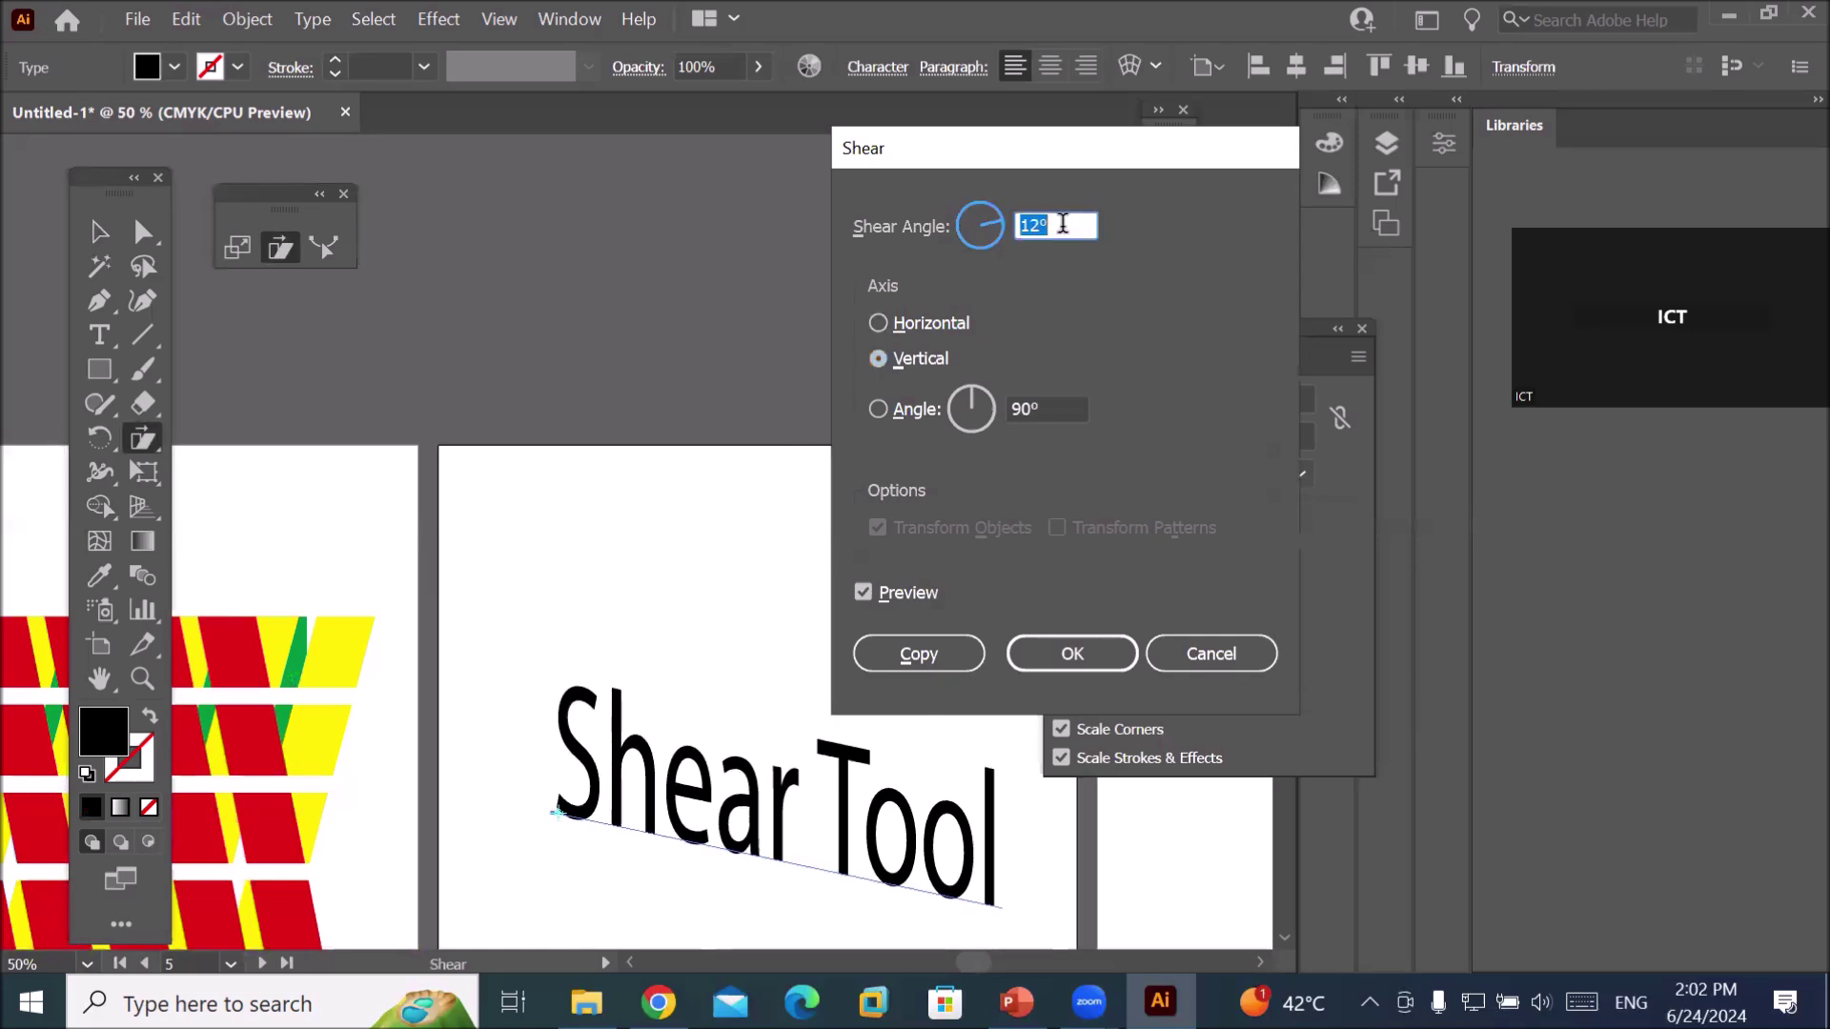
scroll(1063, 224, "up", 8)
scroll(1062, 224, "down", 8)
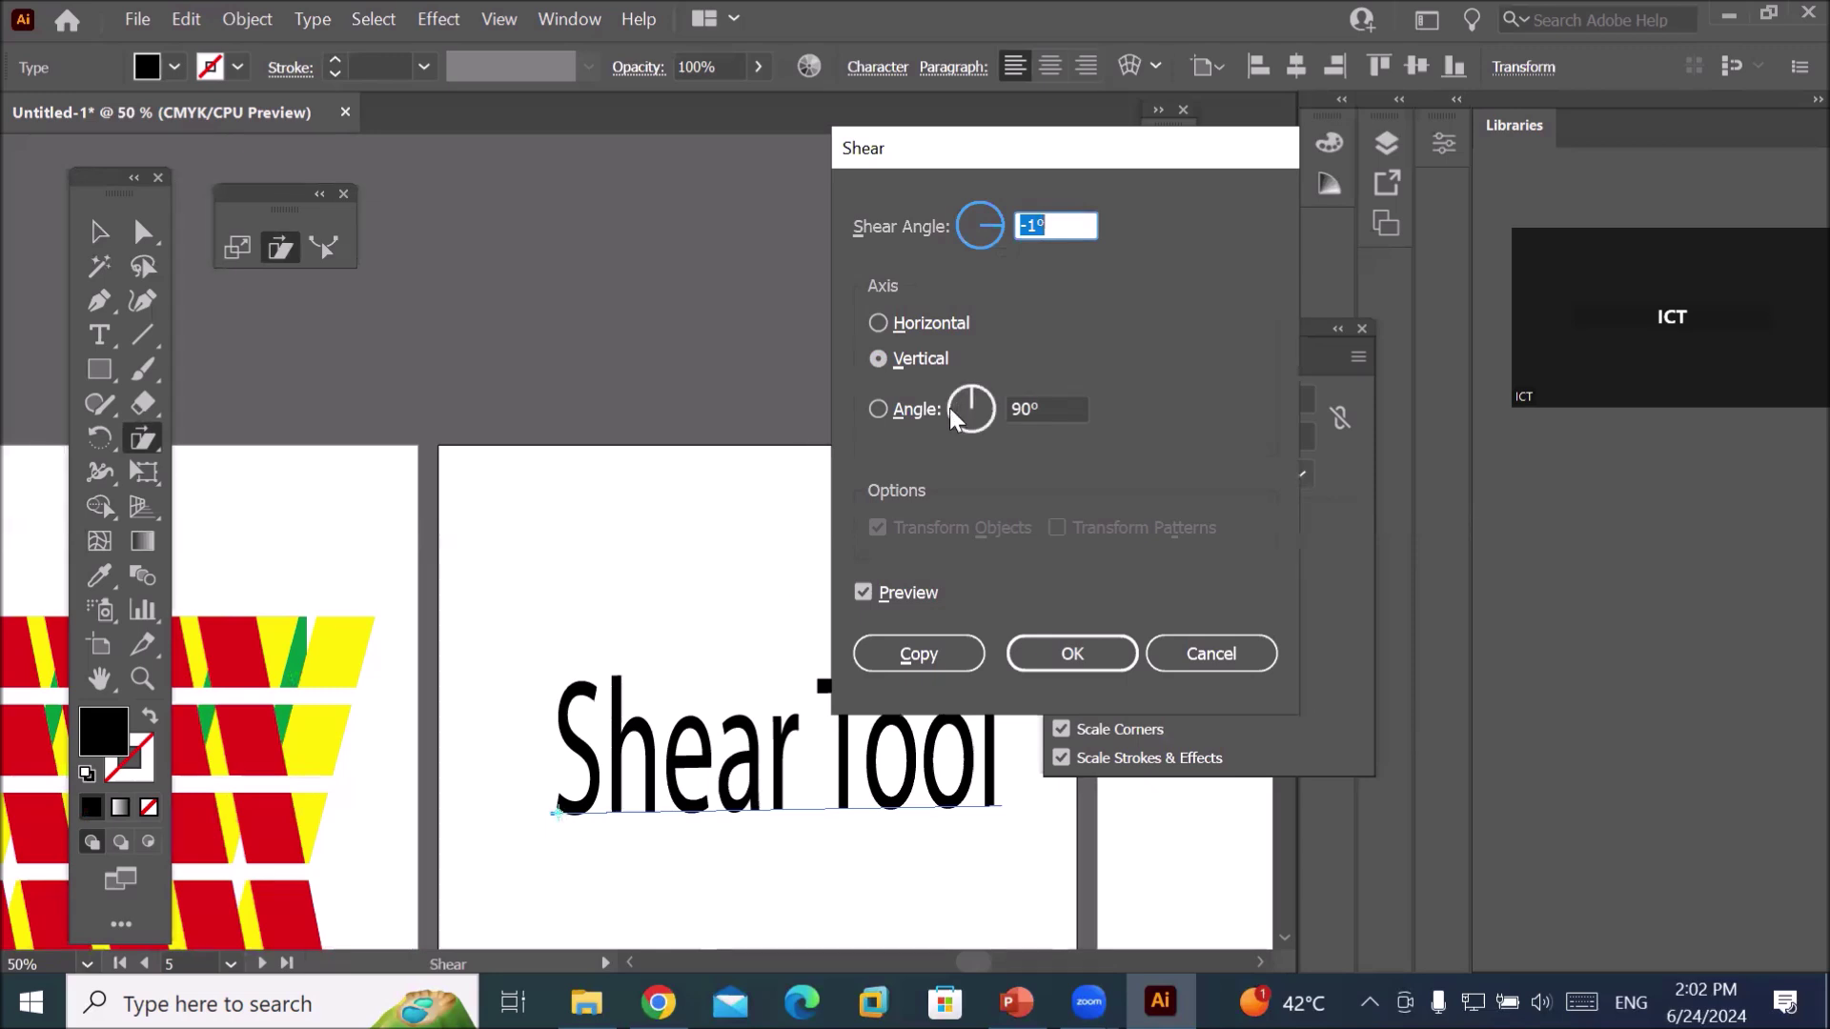
left_click(1072, 225)
type("0")
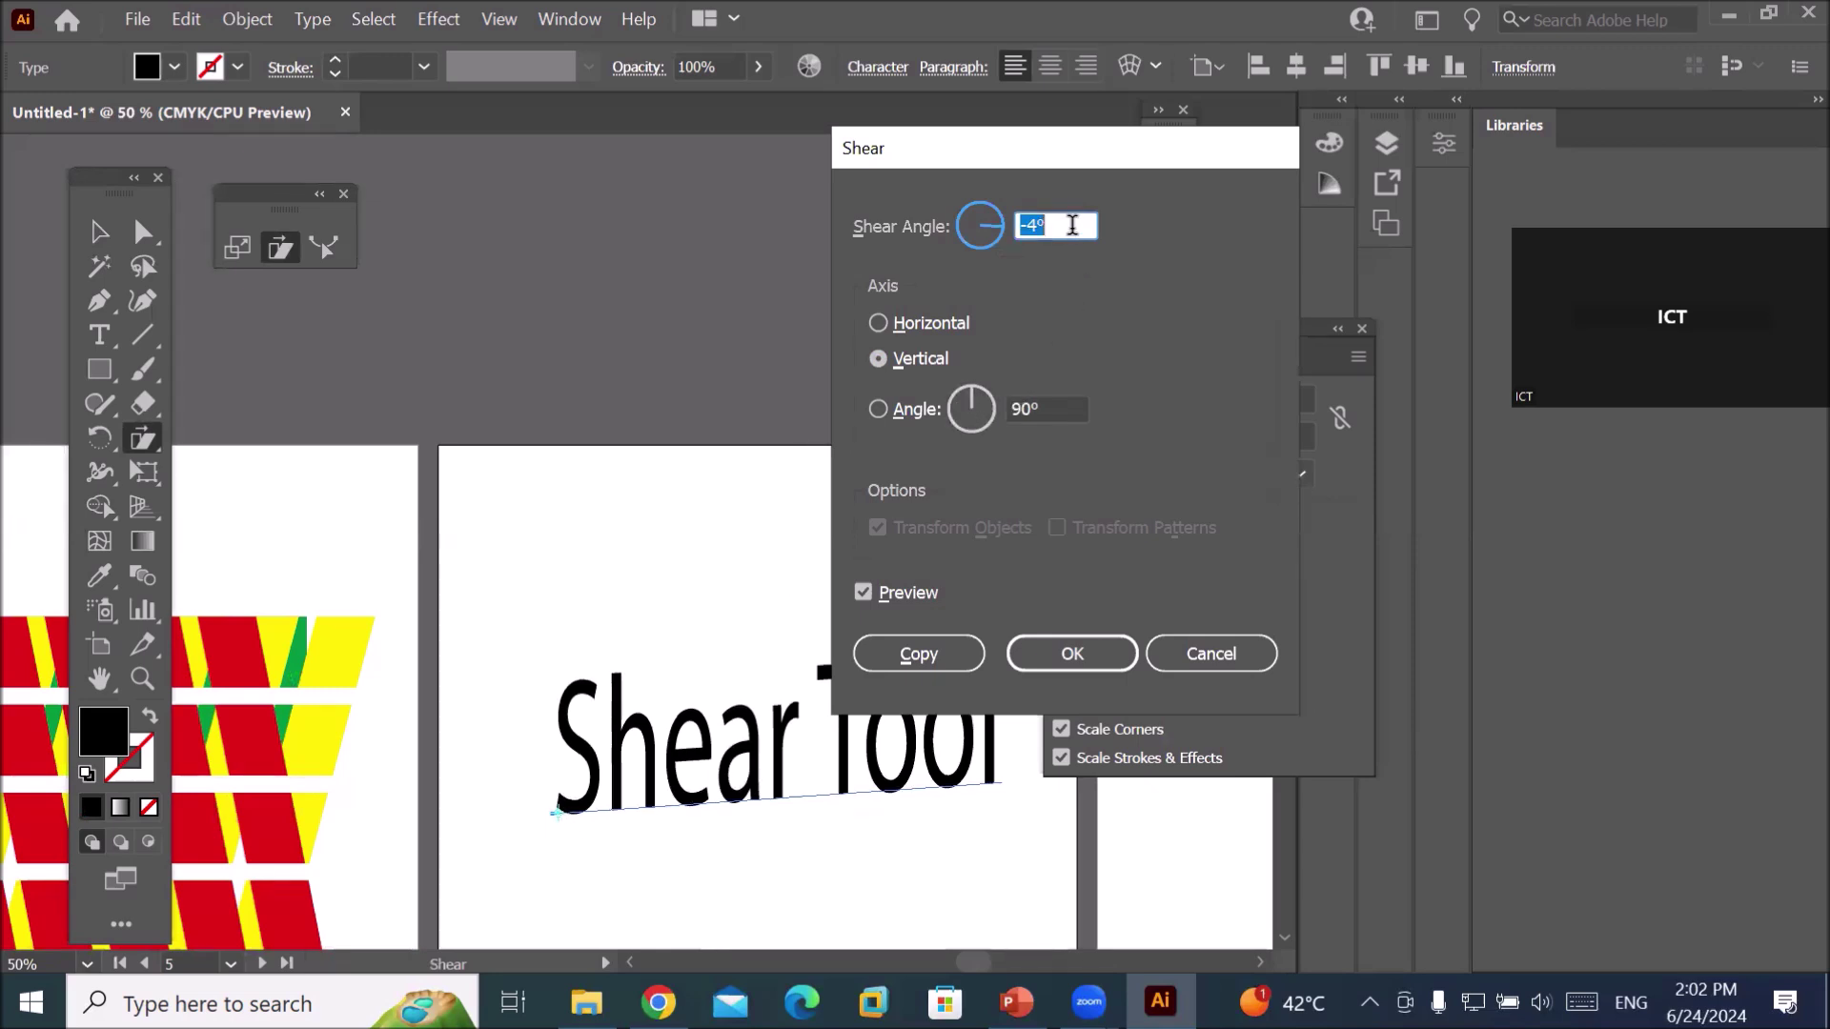
key("Up")
key("Up")
key("Up")
key("Up")
key("Up")
key("Up")
key("Up")
key("Up")
key("Up")
key("Up")
key("Up")
key("Up")
key("Up")
key("Up")
key("Up")
key("Up")
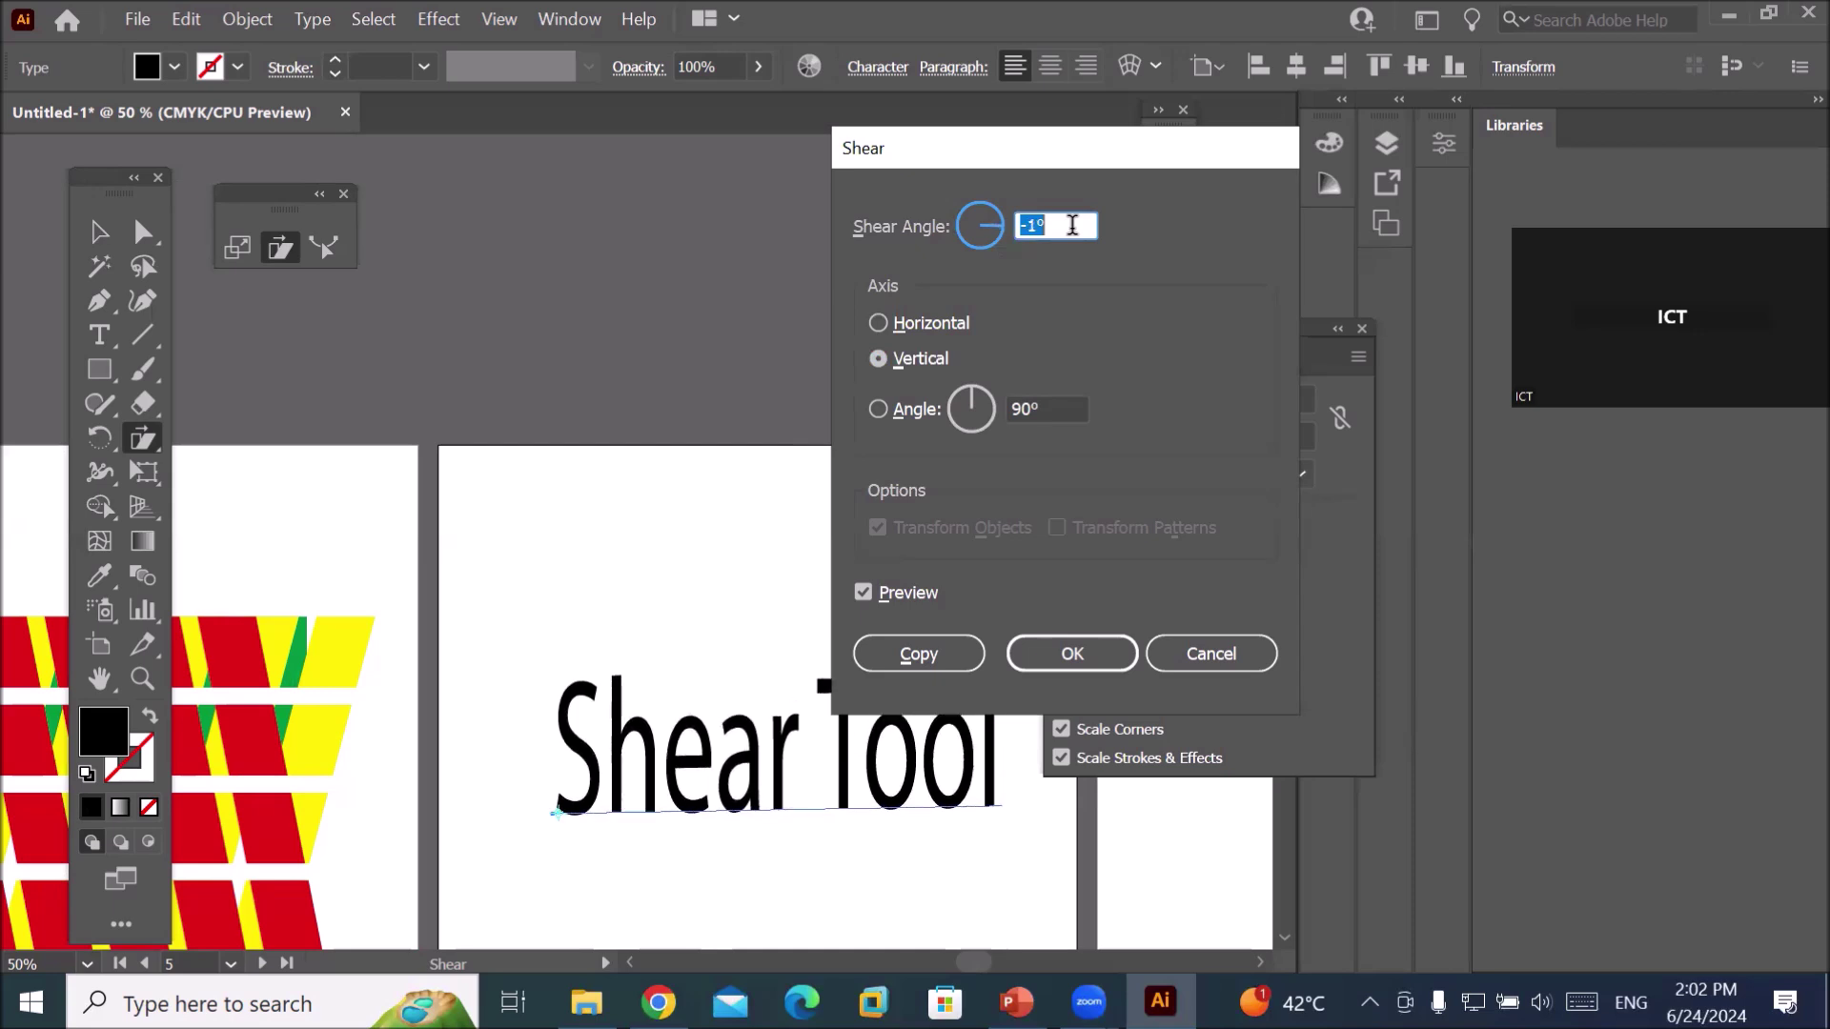
key("Up")
key("Up")
key("Up")
key("Up")
key("Up")
key("Up")
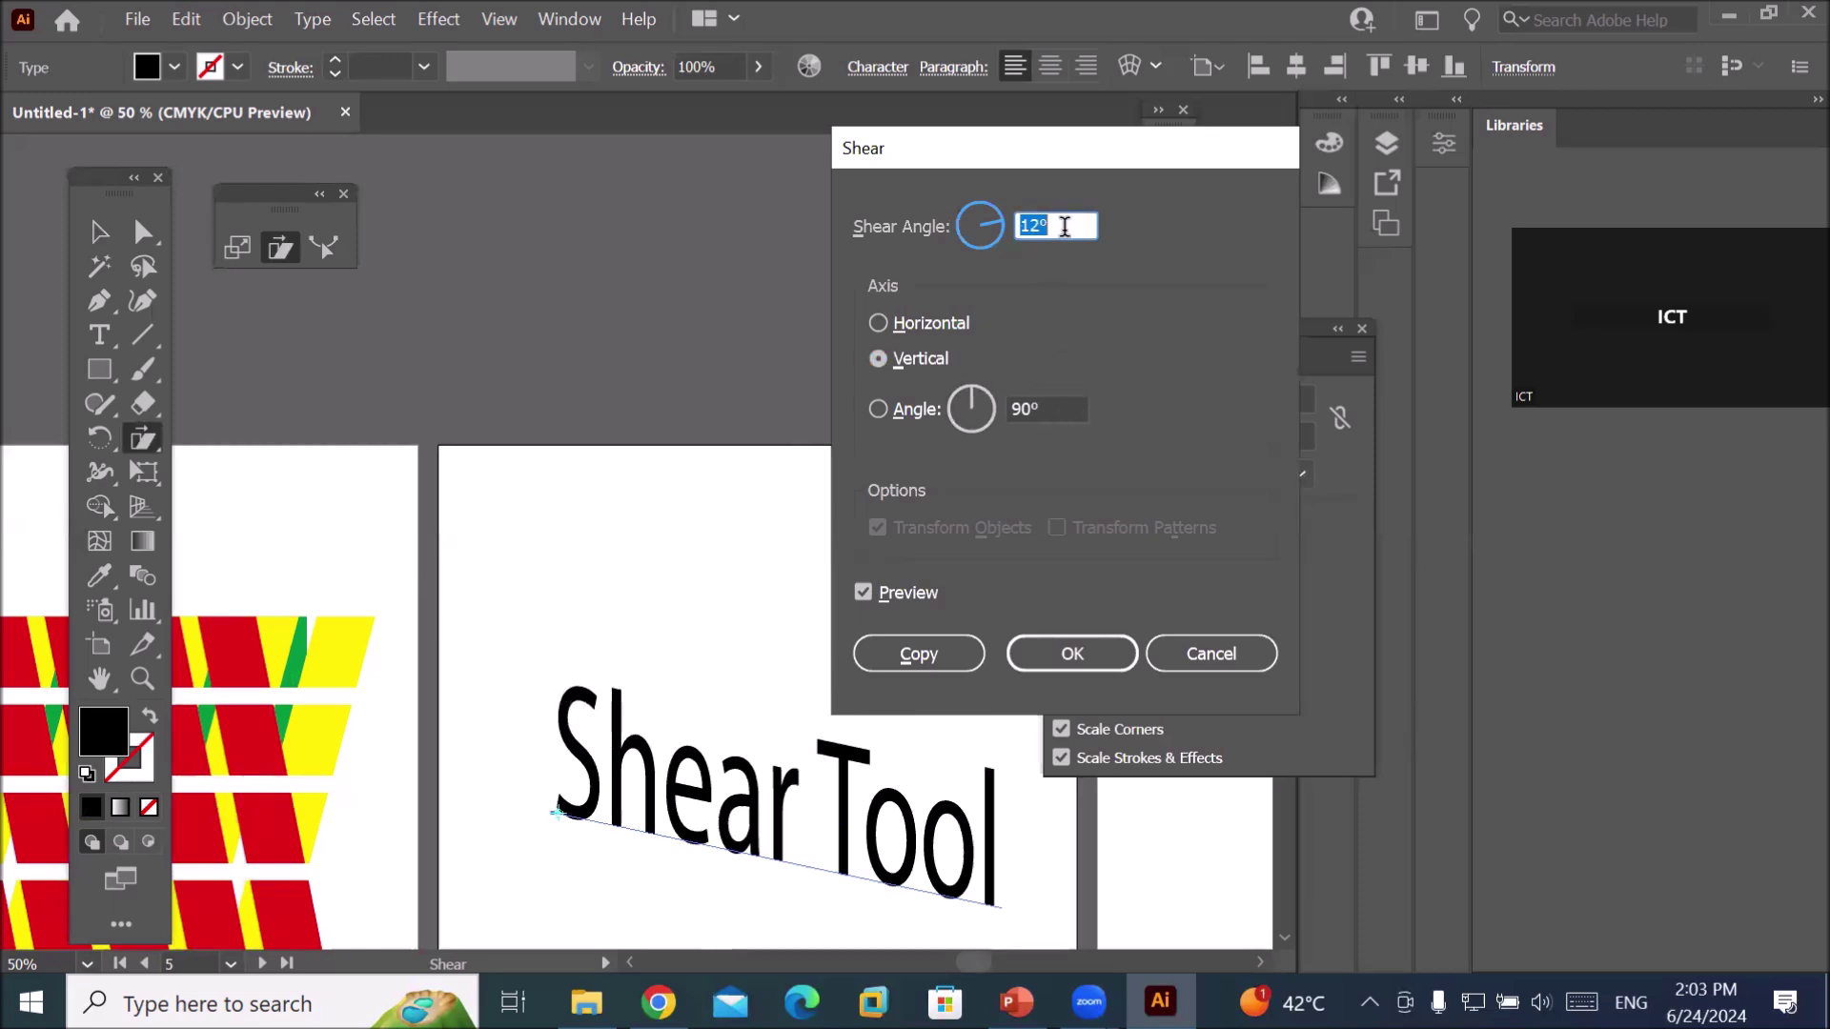
Create a copy of the title sheared by -20° along the vertical axis and fill the copy with red.
key("Down")
key("Down")
key("Down")
key("Down")
key("Down")
key("Down")
key("Down")
key("Down")
key("Down")
key("Down")
key("Down")
key("Down")
key("Down")
key("Down")
key("Down")
key("Down")
key("Down")
key("Down")
key("Down")
key("Down")
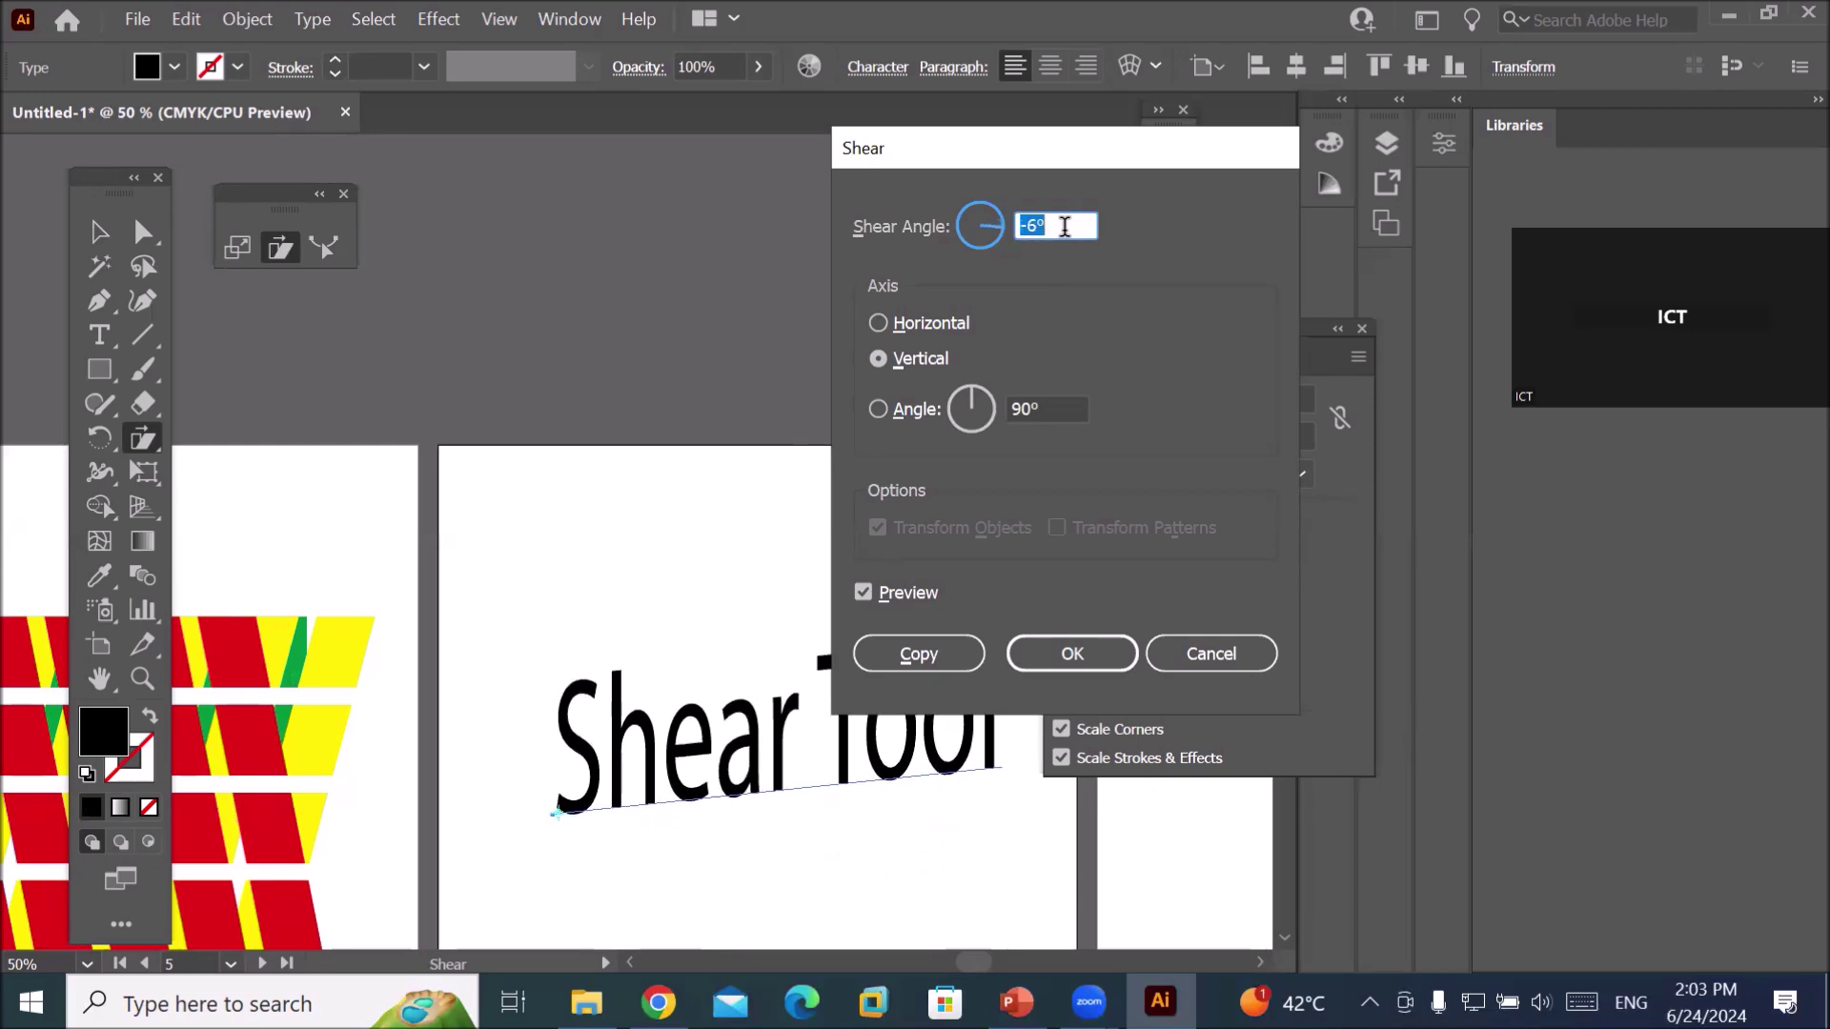
key("Down")
key("Down")
key("Down")
key("Down")
key("Down")
key("Down")
key("Down")
key("Down")
key("Down")
key("Down")
key("Down")
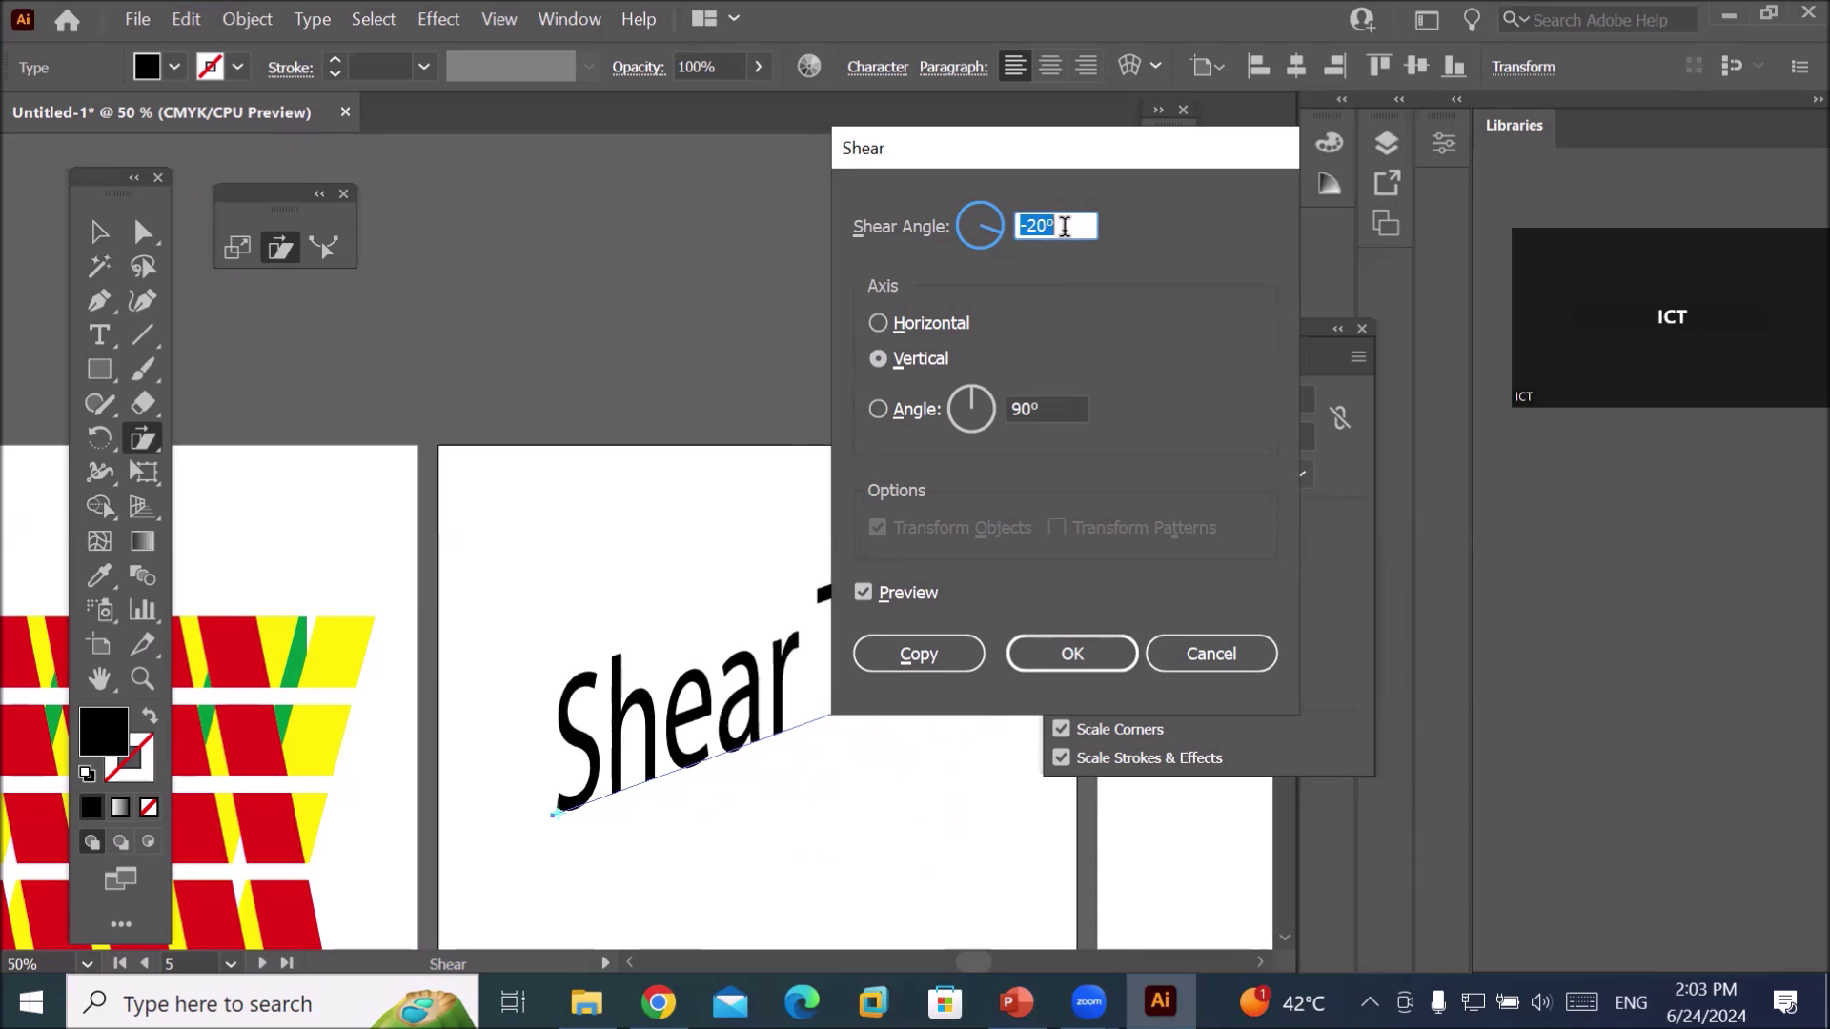
left_click(920, 654)
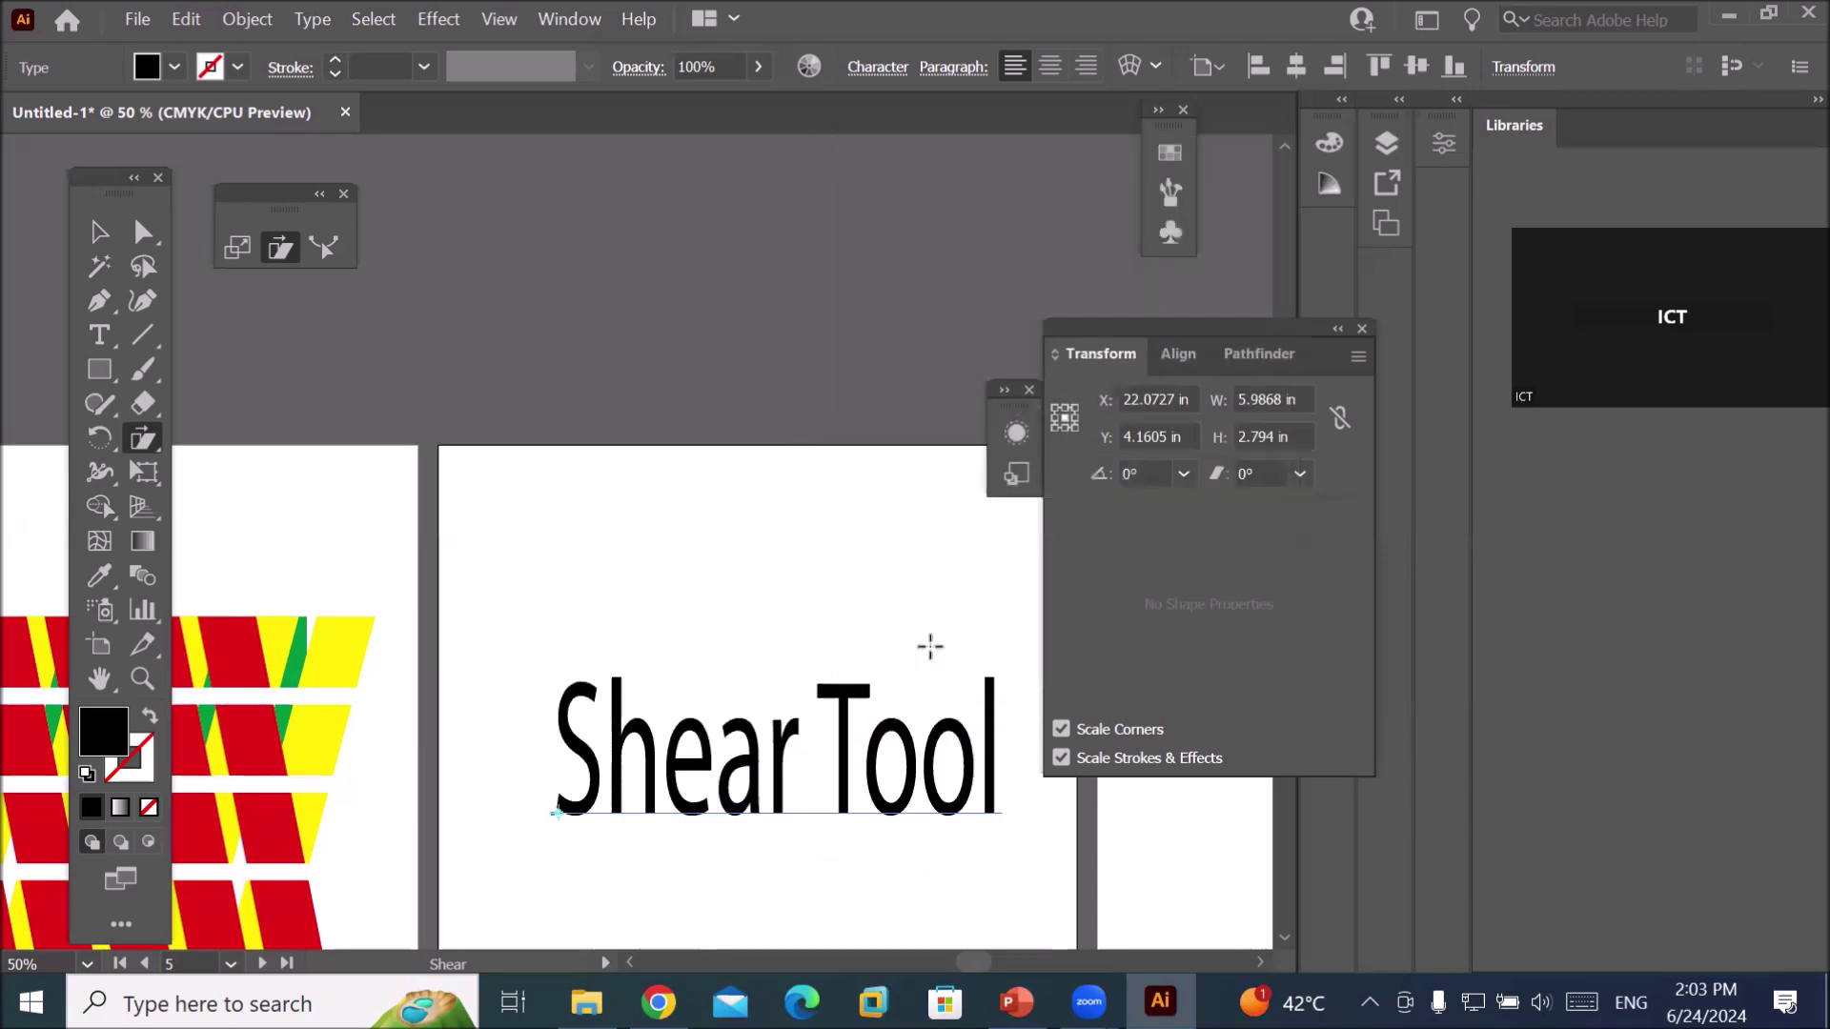
left_click(167, 67)
left_click(98, 117)
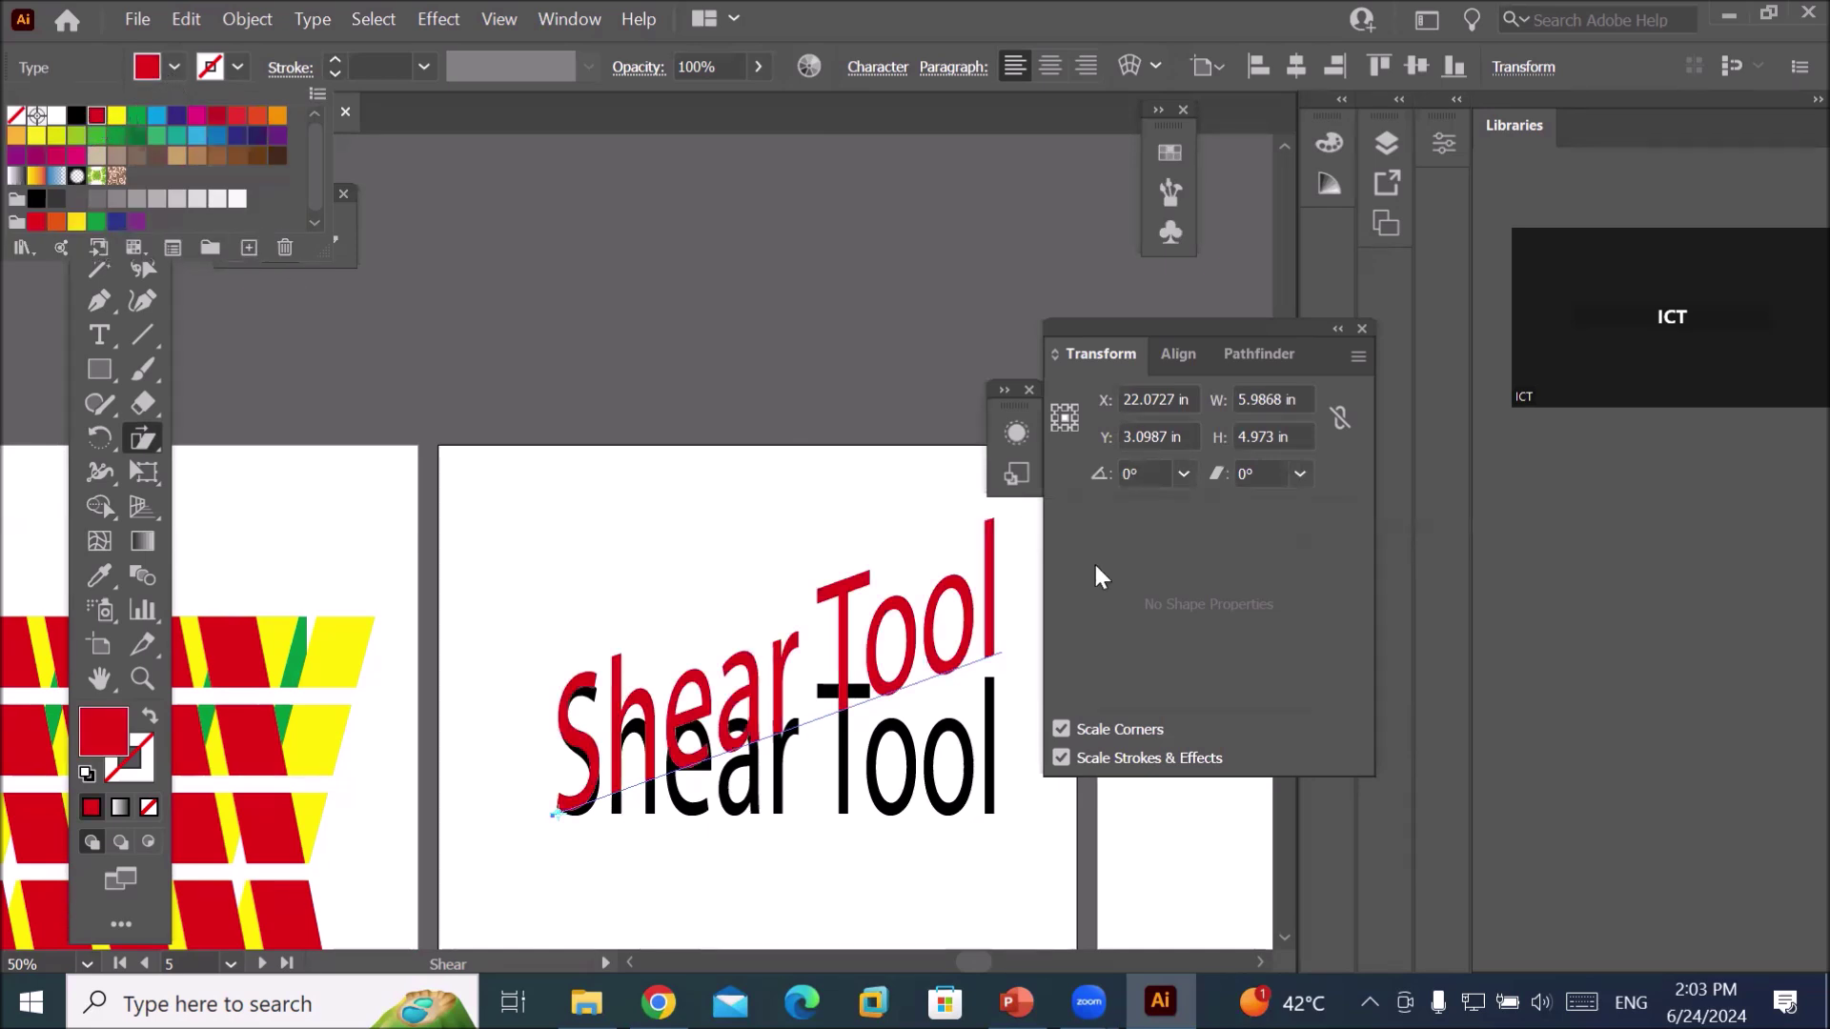
Create another copy from the red title, sheared by about 29° along the vertical axis.
double_click(143, 440)
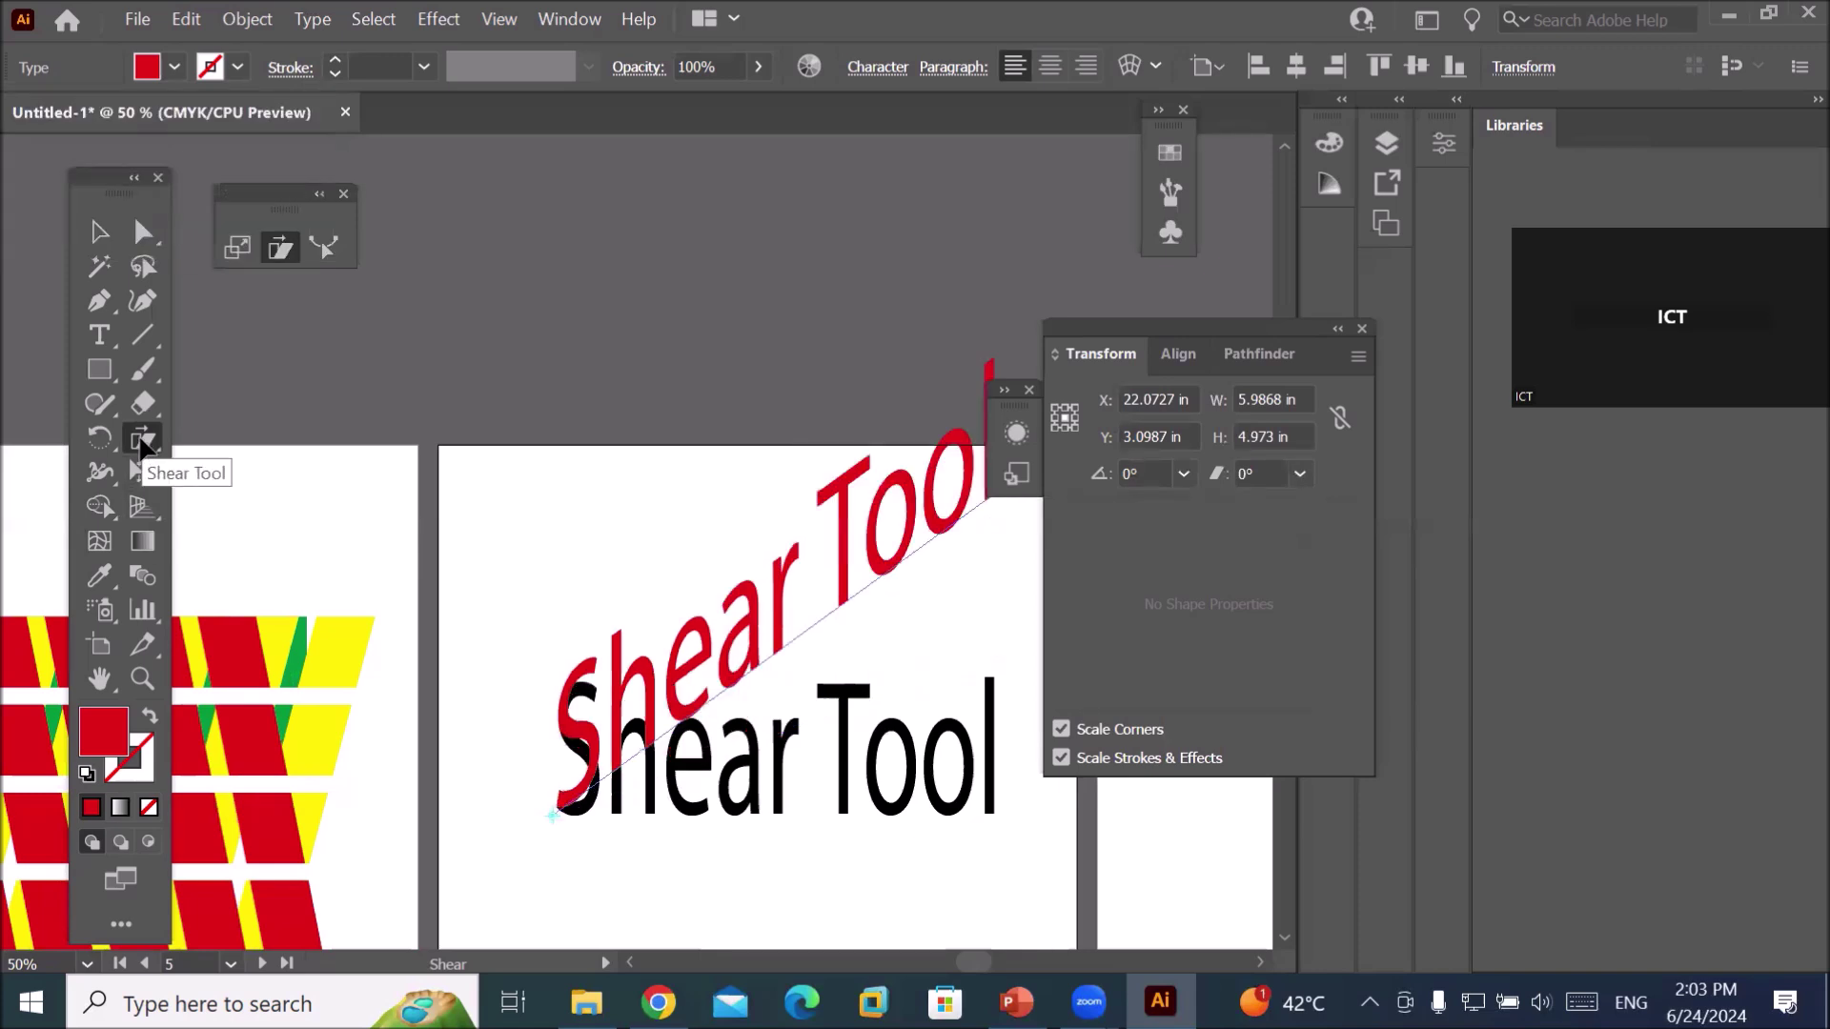
type("-12")
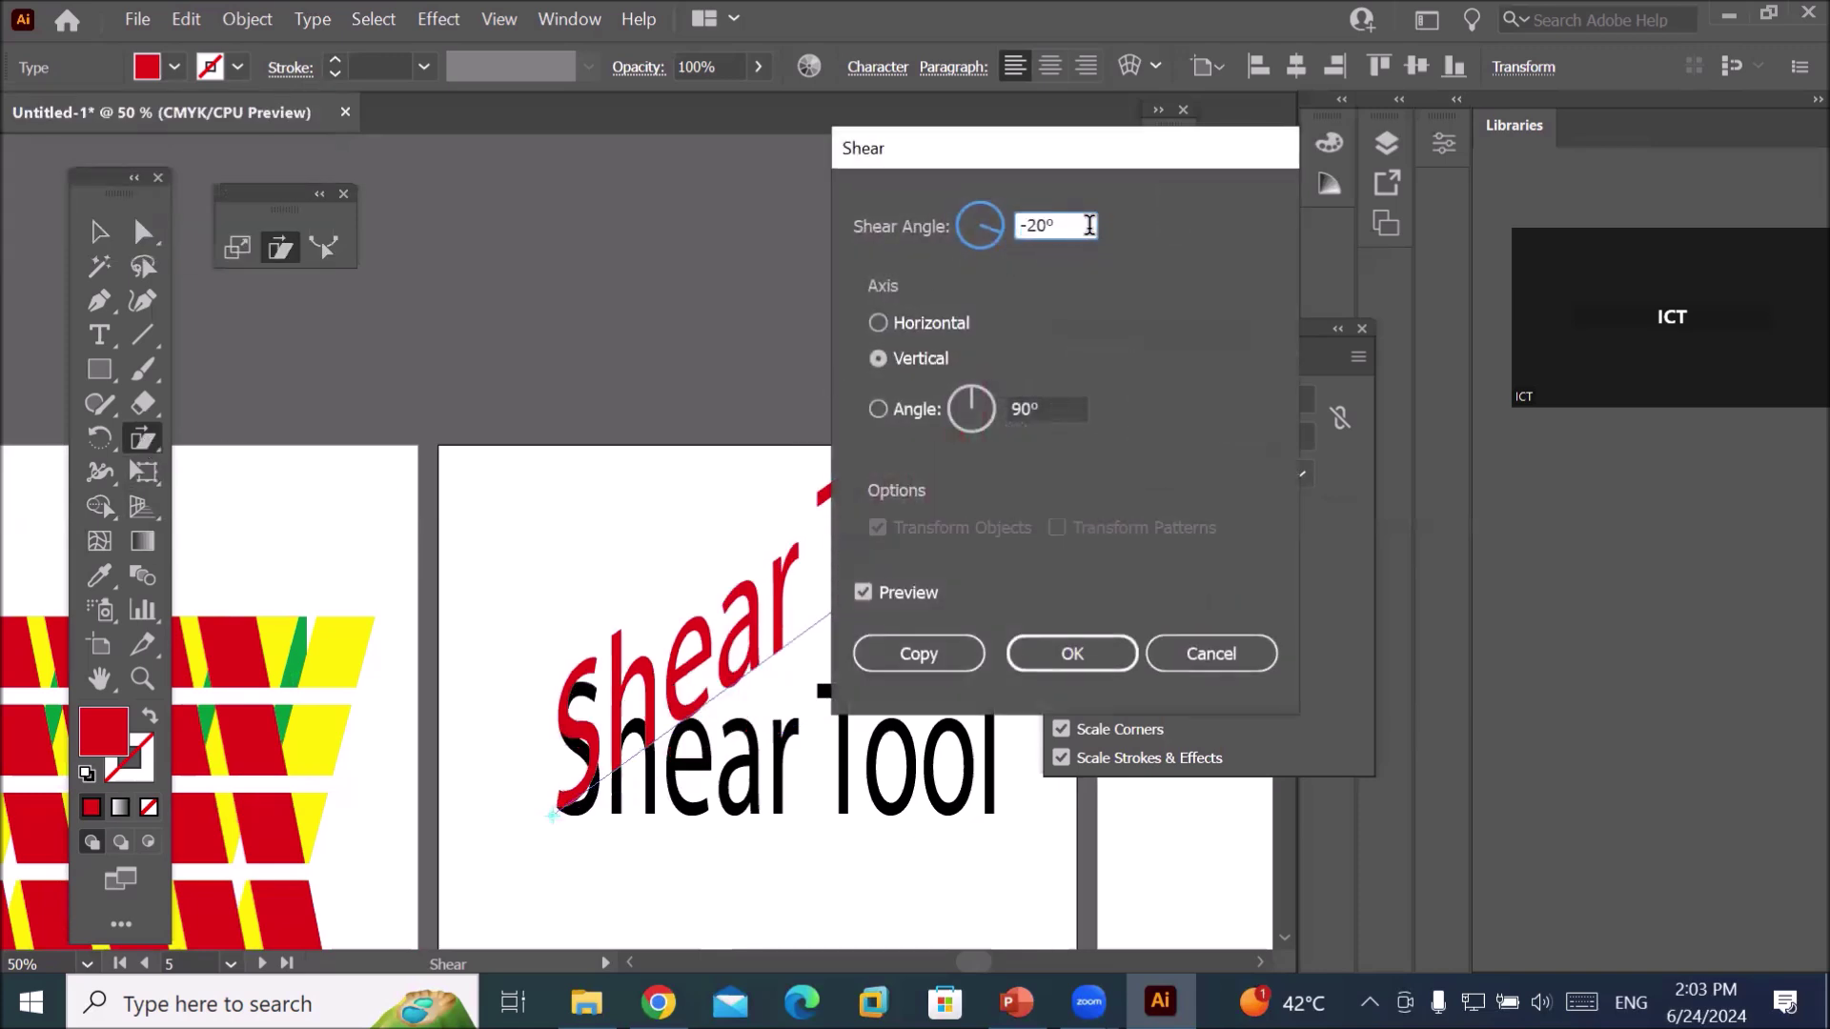
key("Tab")
scroll(1086, 226, "up", 20)
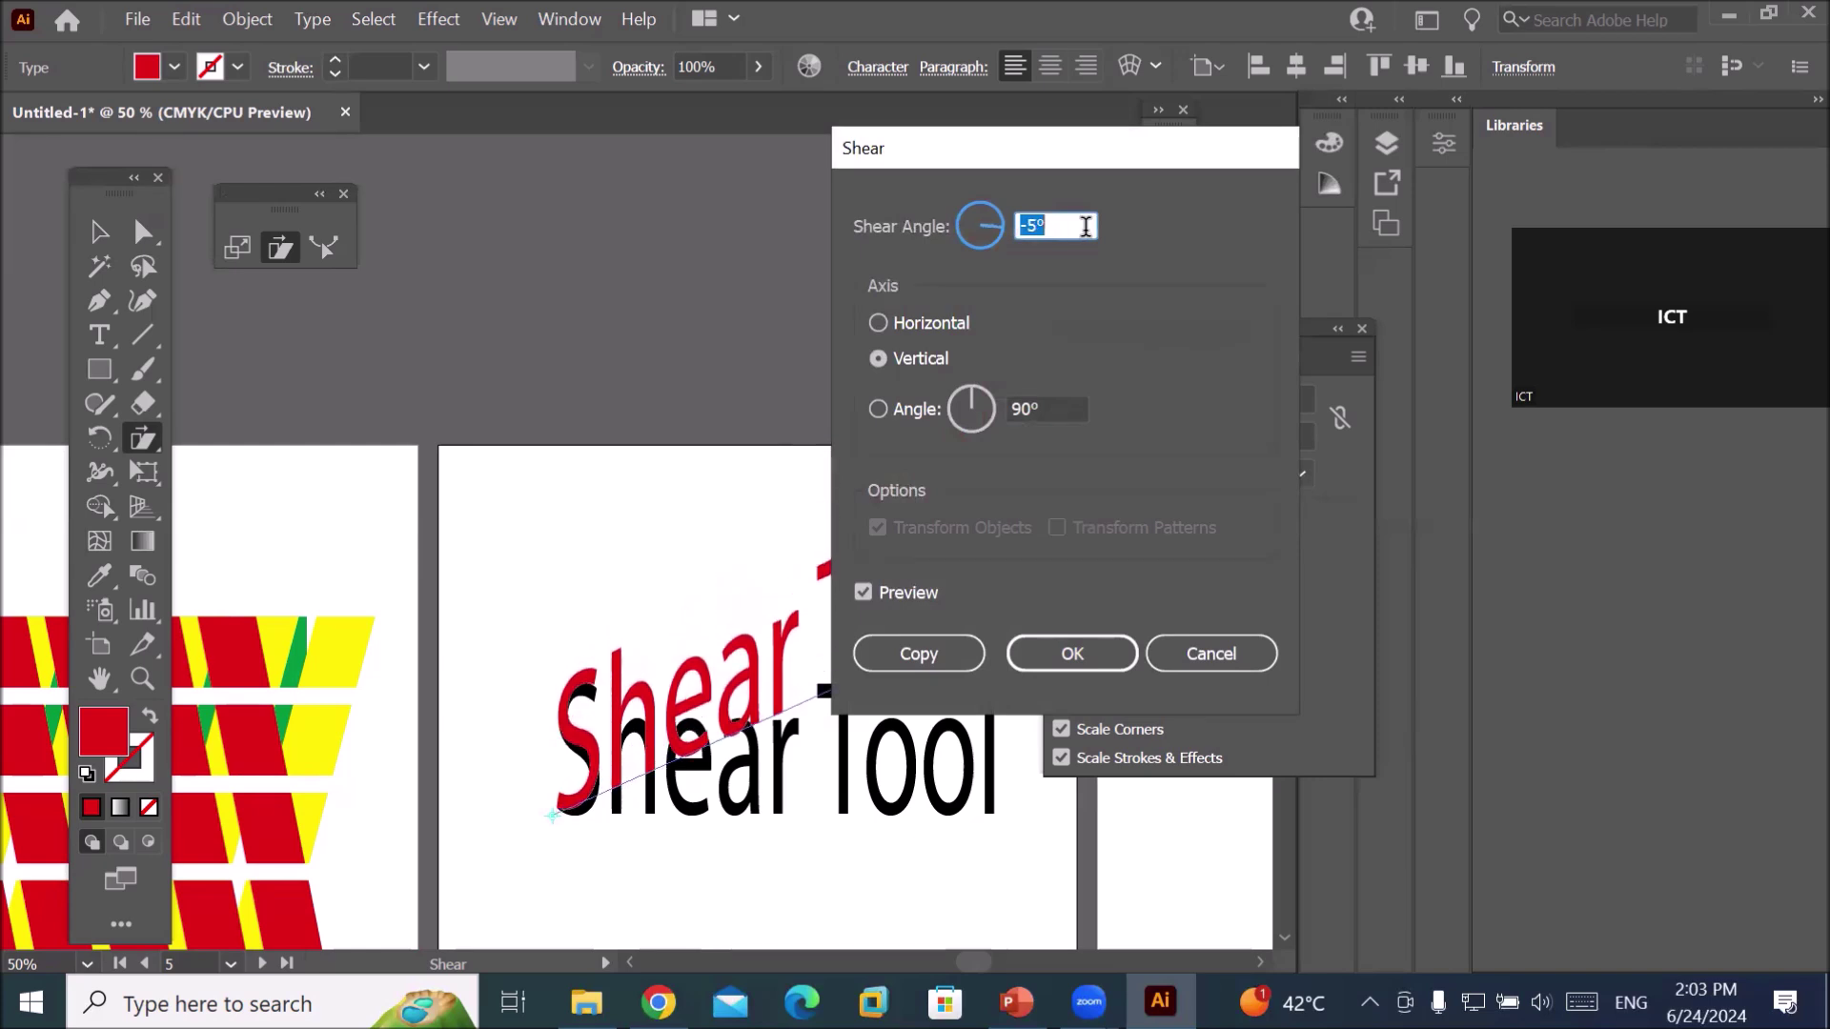
scroll(1086, 230, "up", 6)
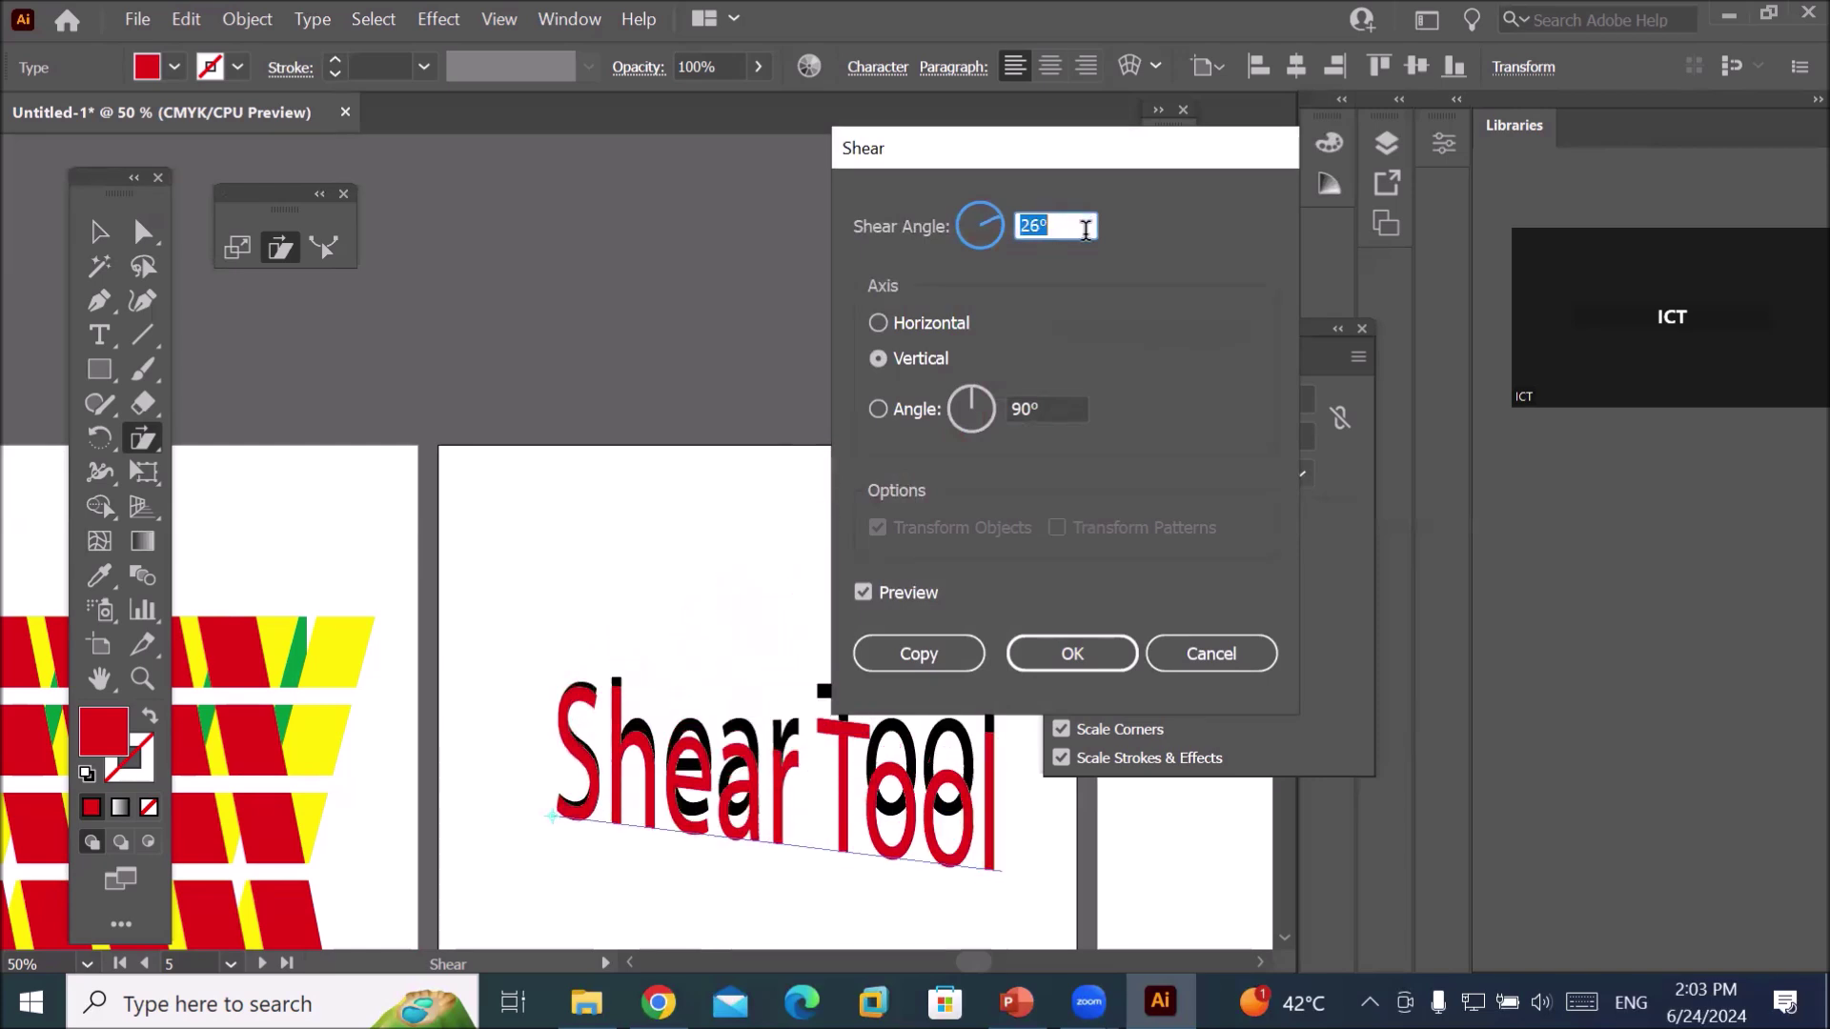
scroll(1085, 230, "up", 2)
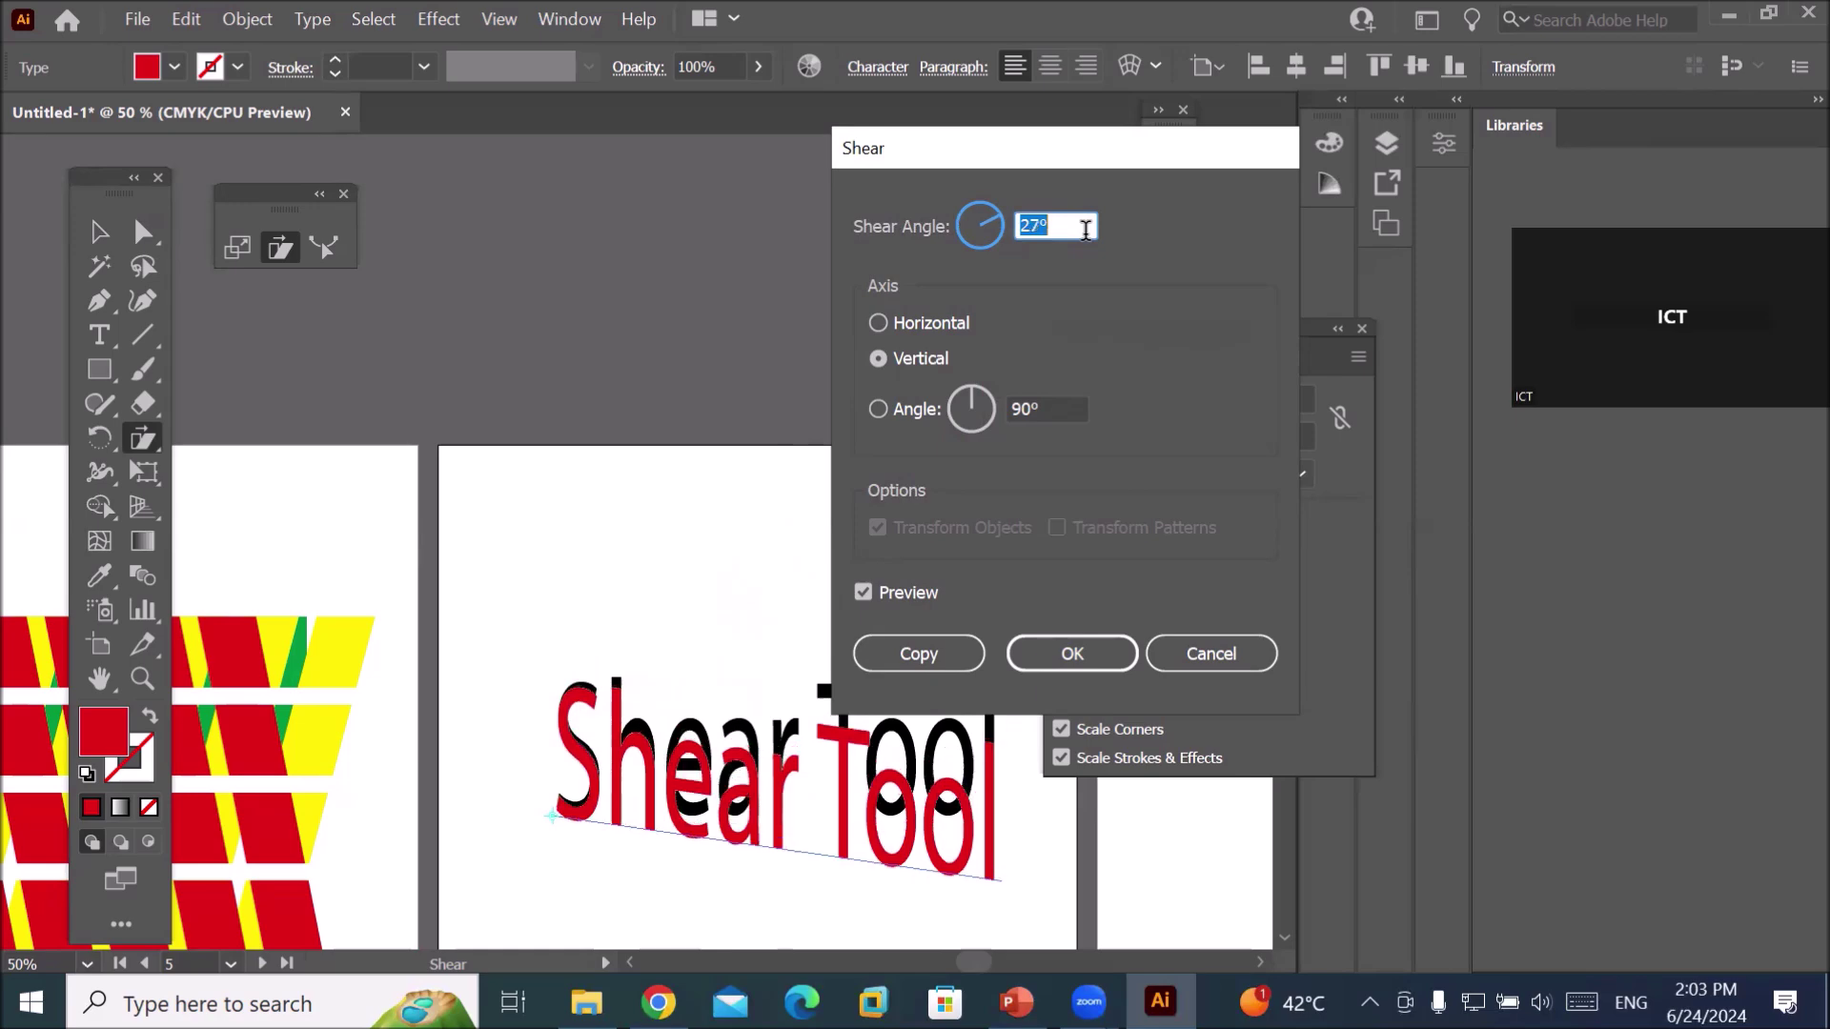
scroll(1086, 230, "up", 2)
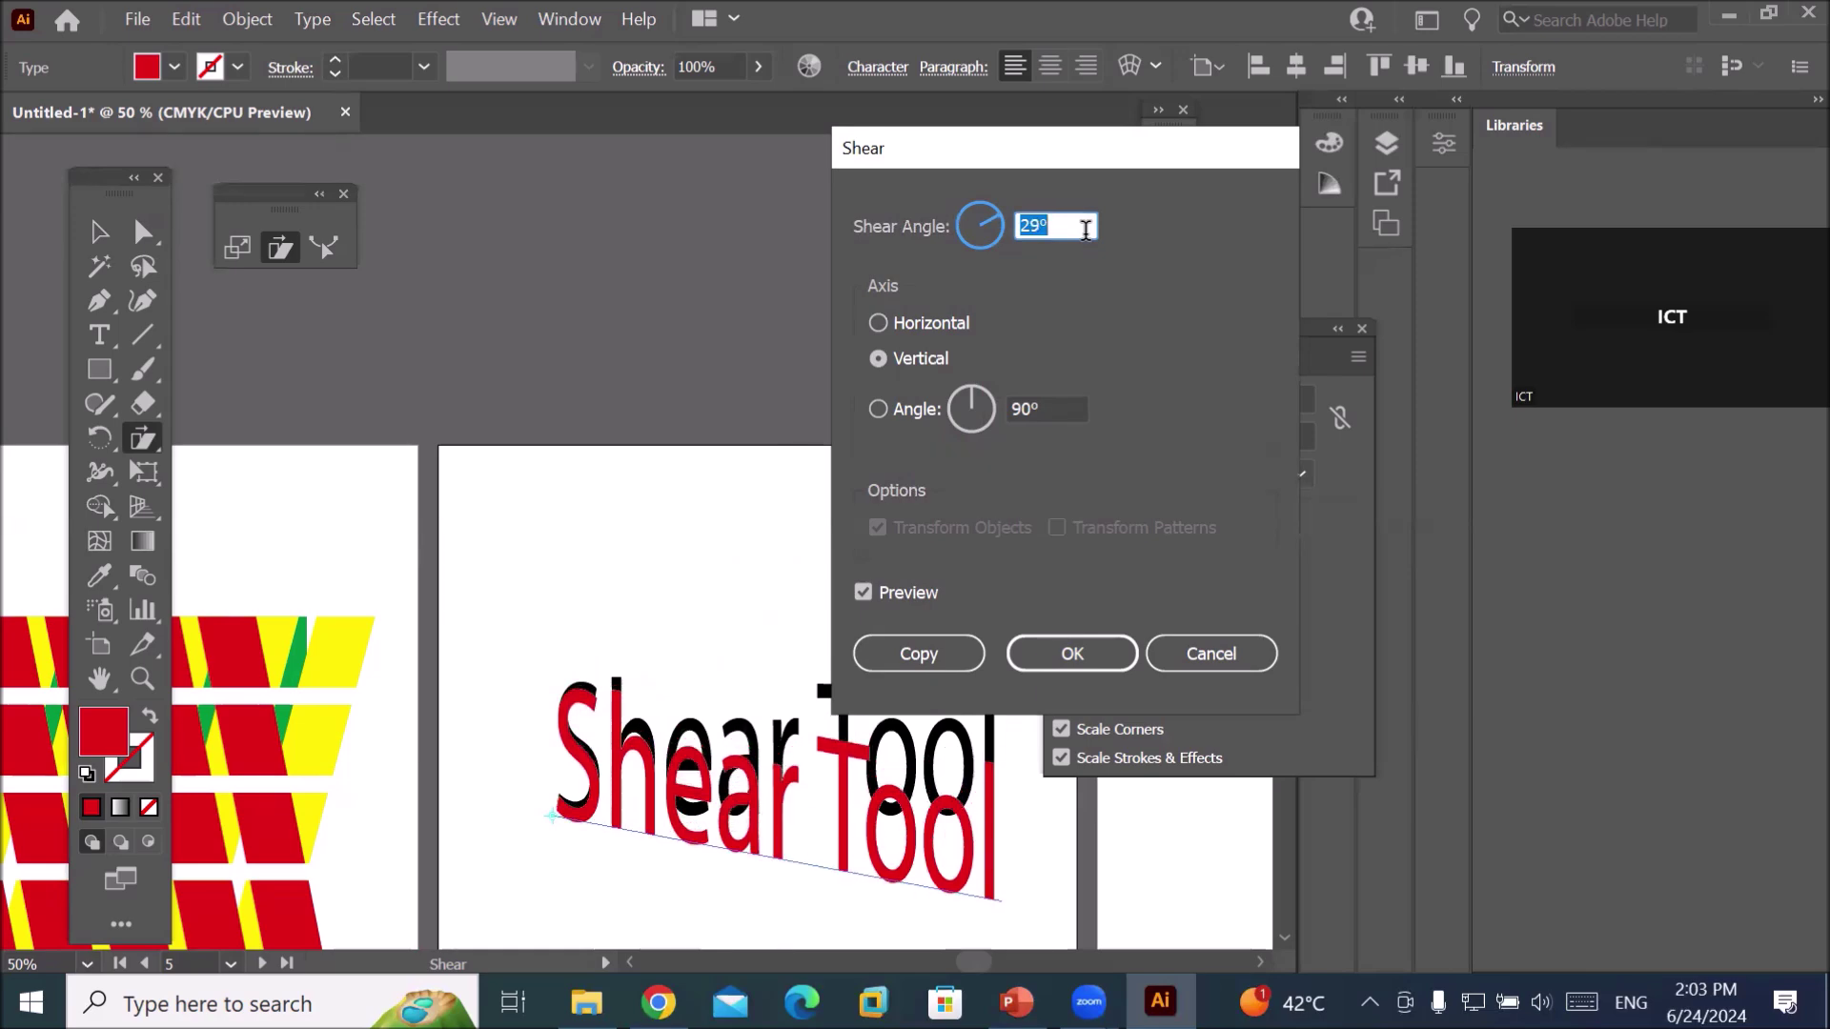
left_click(915, 650)
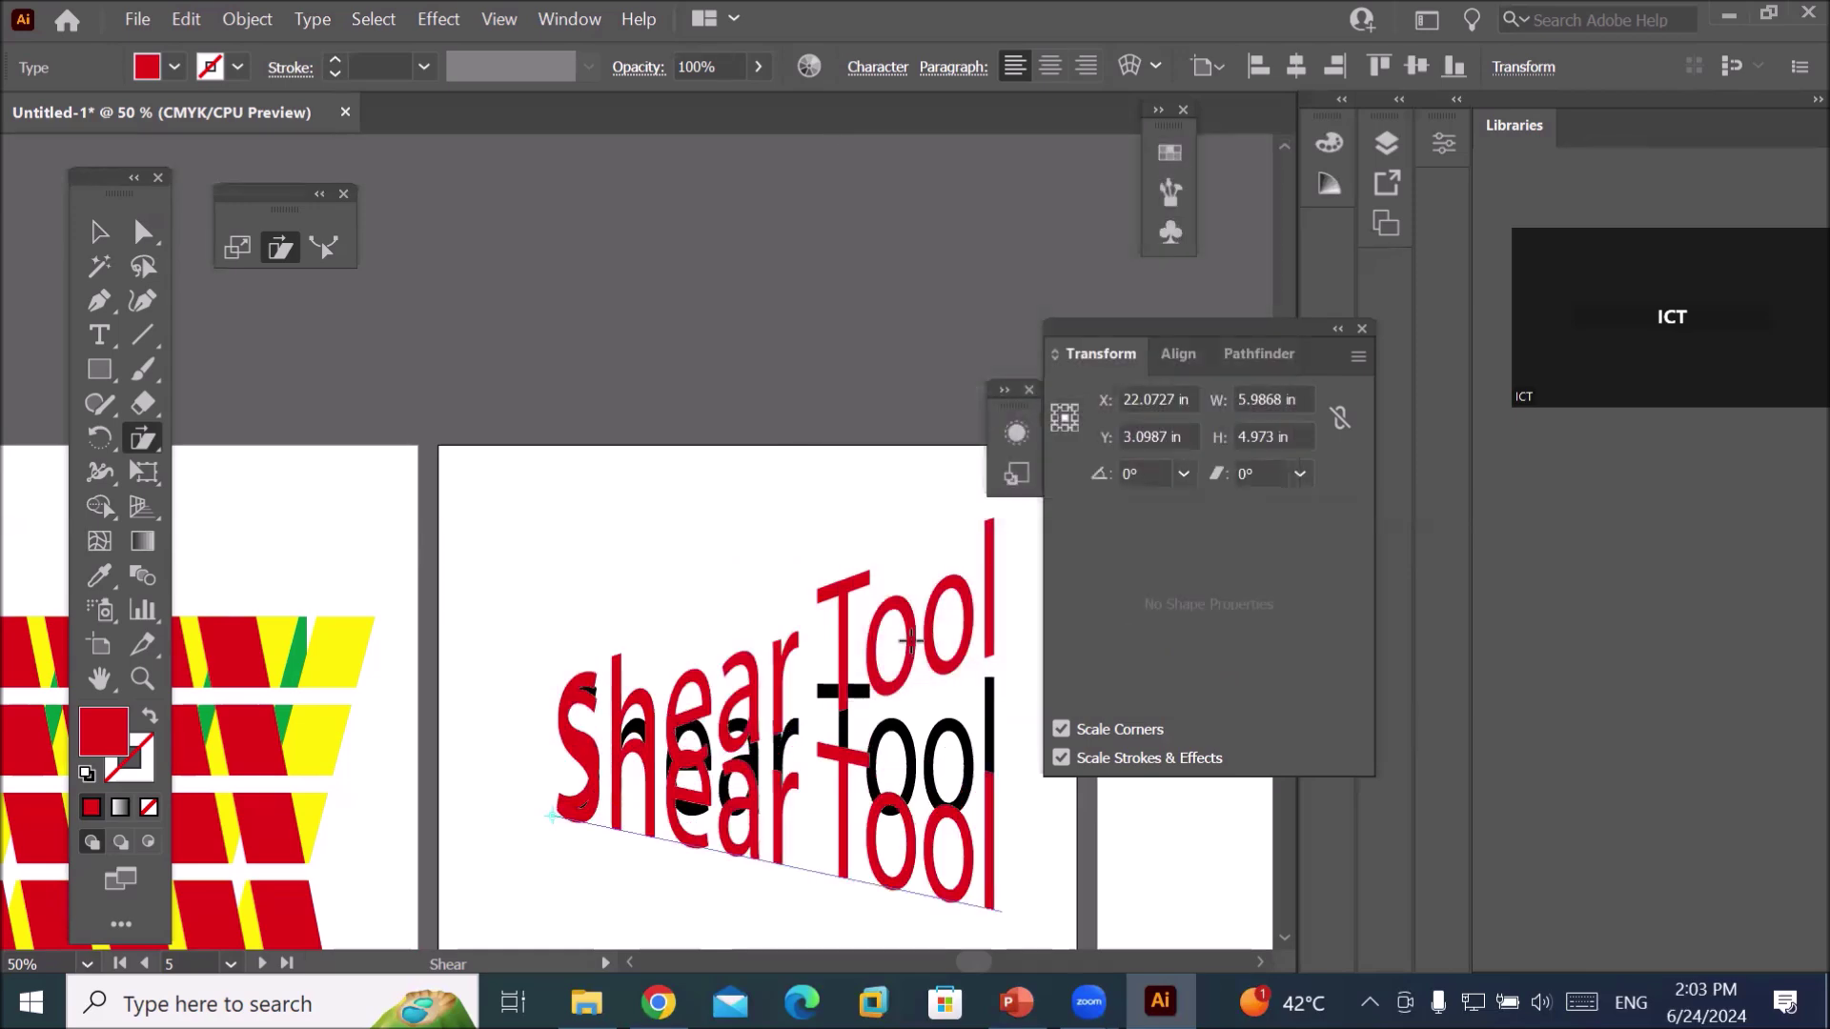
Fill the newest sheared title copy with green.
left_click(173, 68)
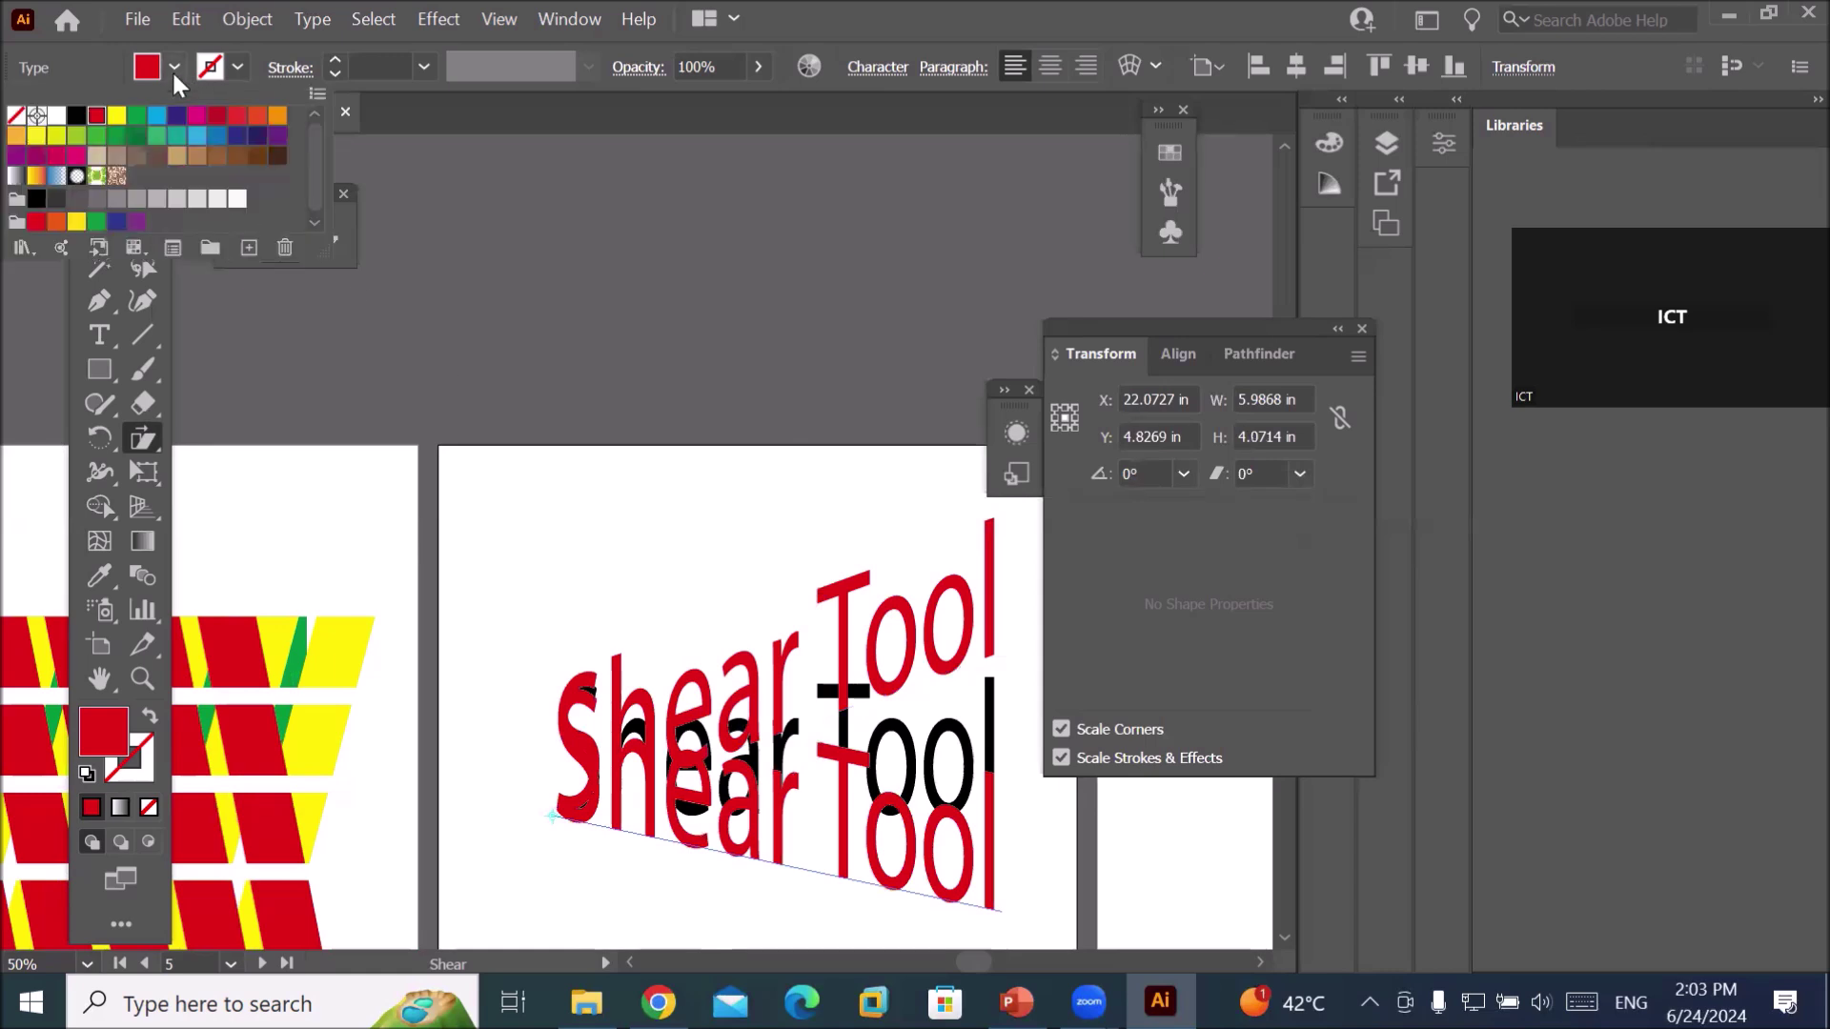
left_click(137, 116)
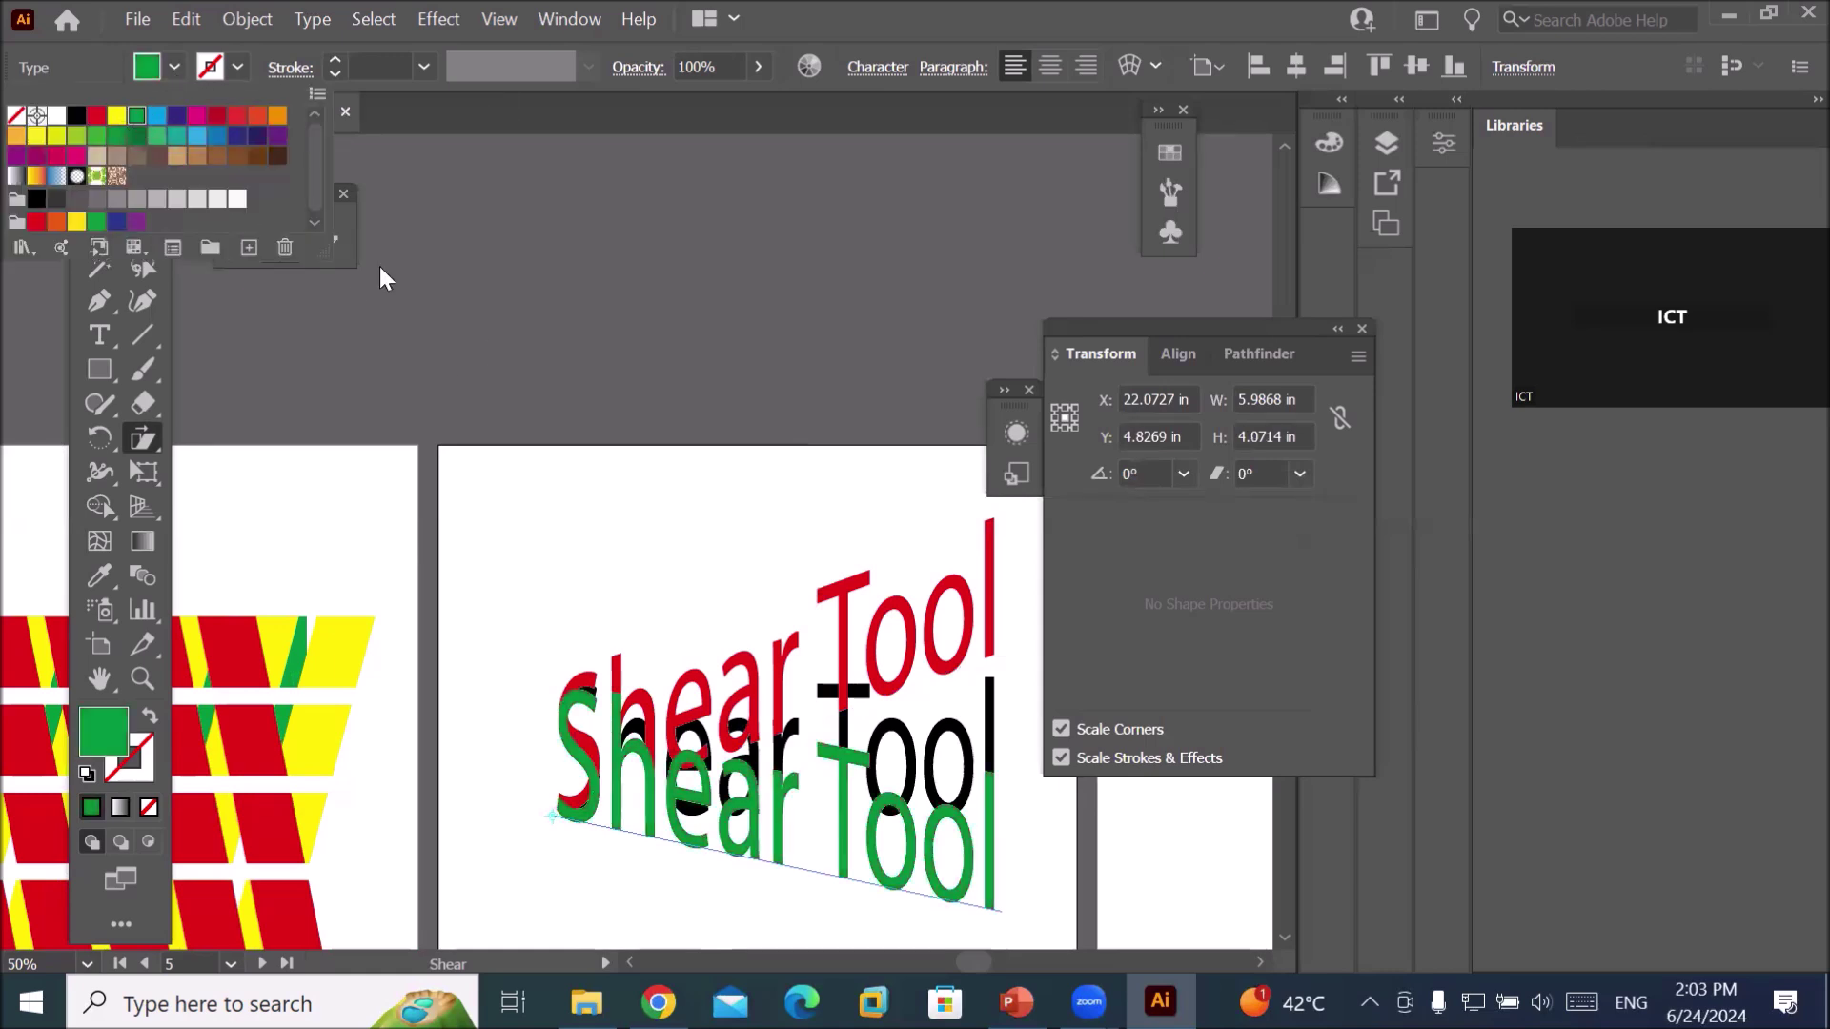
left_click(700, 510)
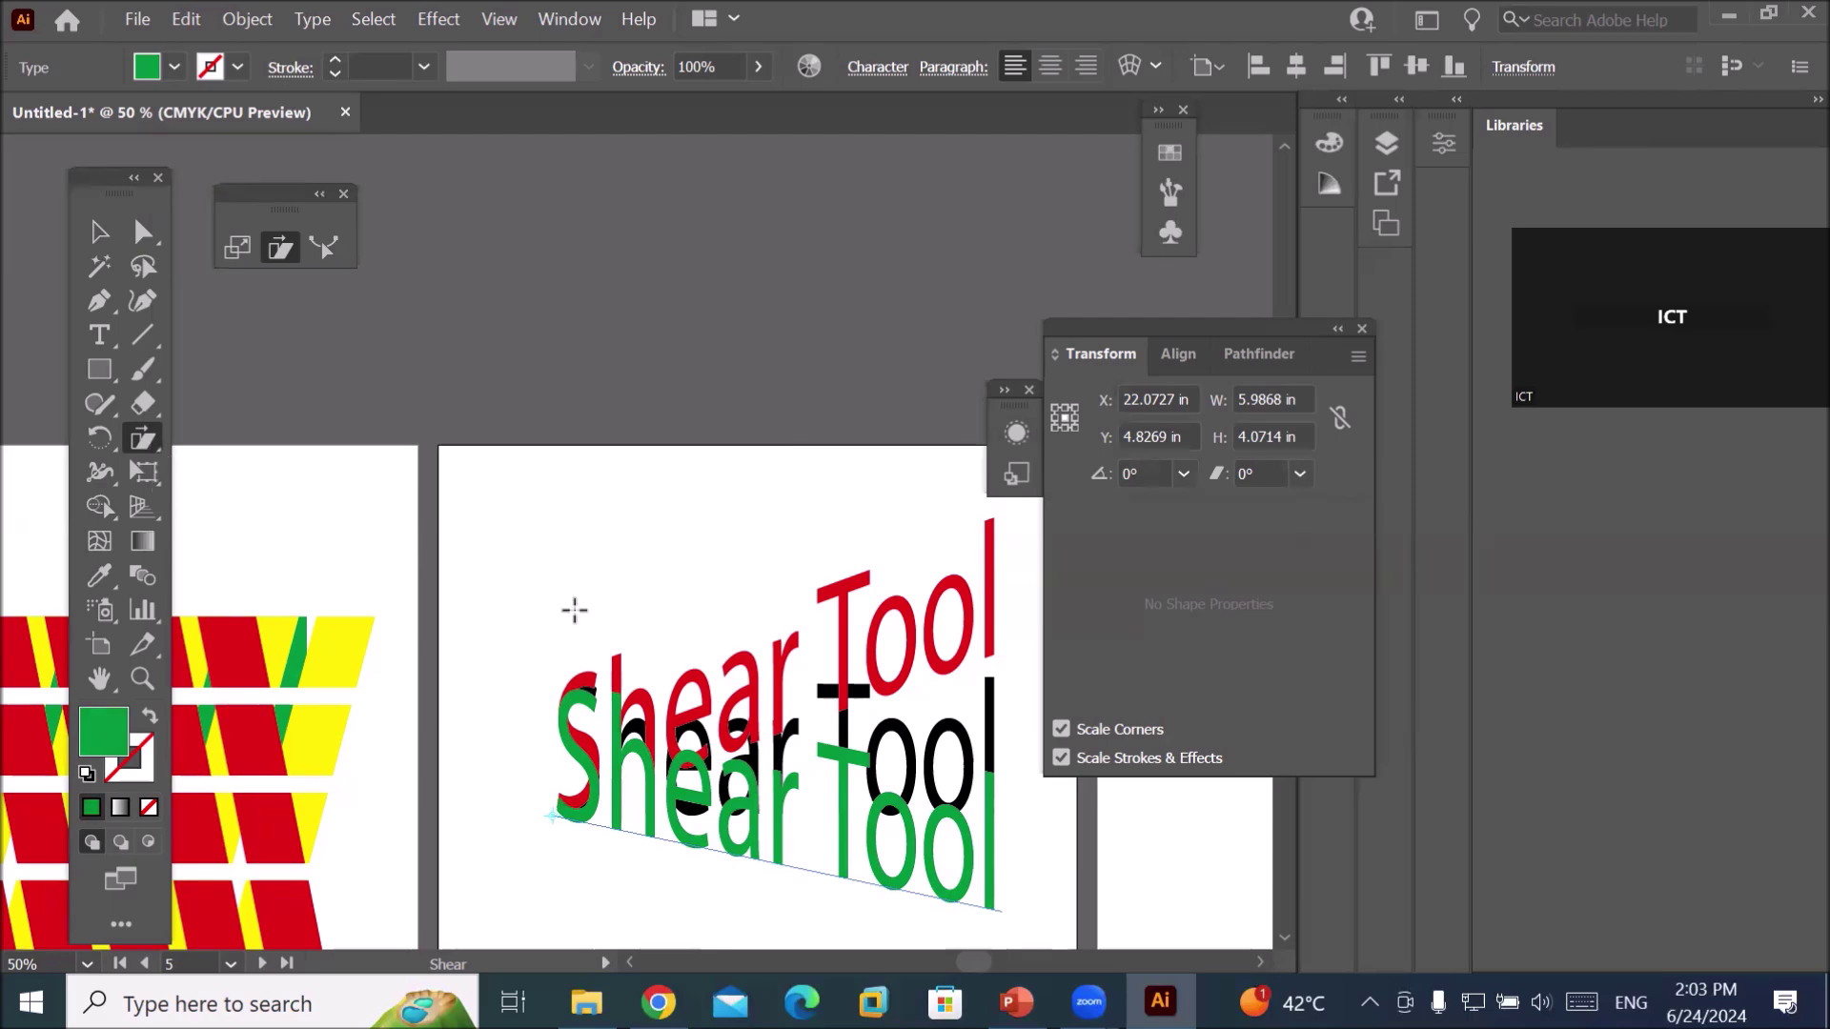
Examine the red, black and green title versions alongside the block grid and the sheared rectangle.
left_click(99, 232)
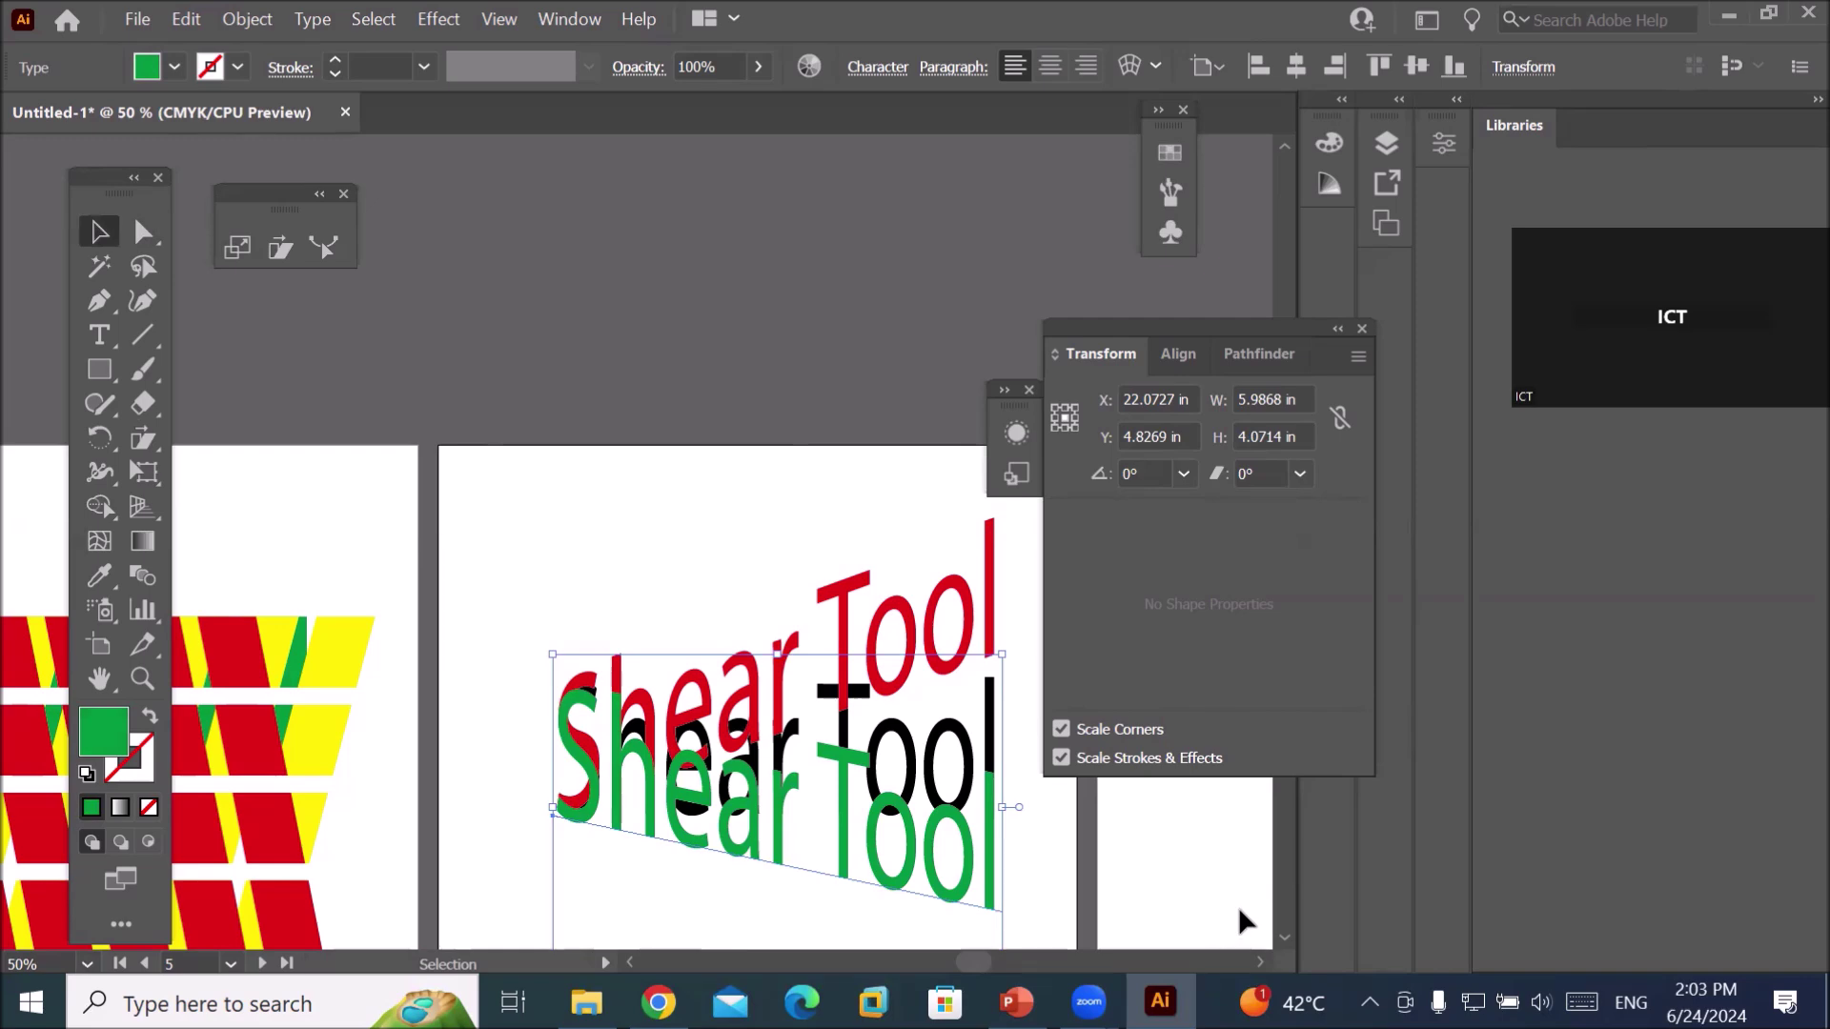
scroll(1186, 877, "up", 2)
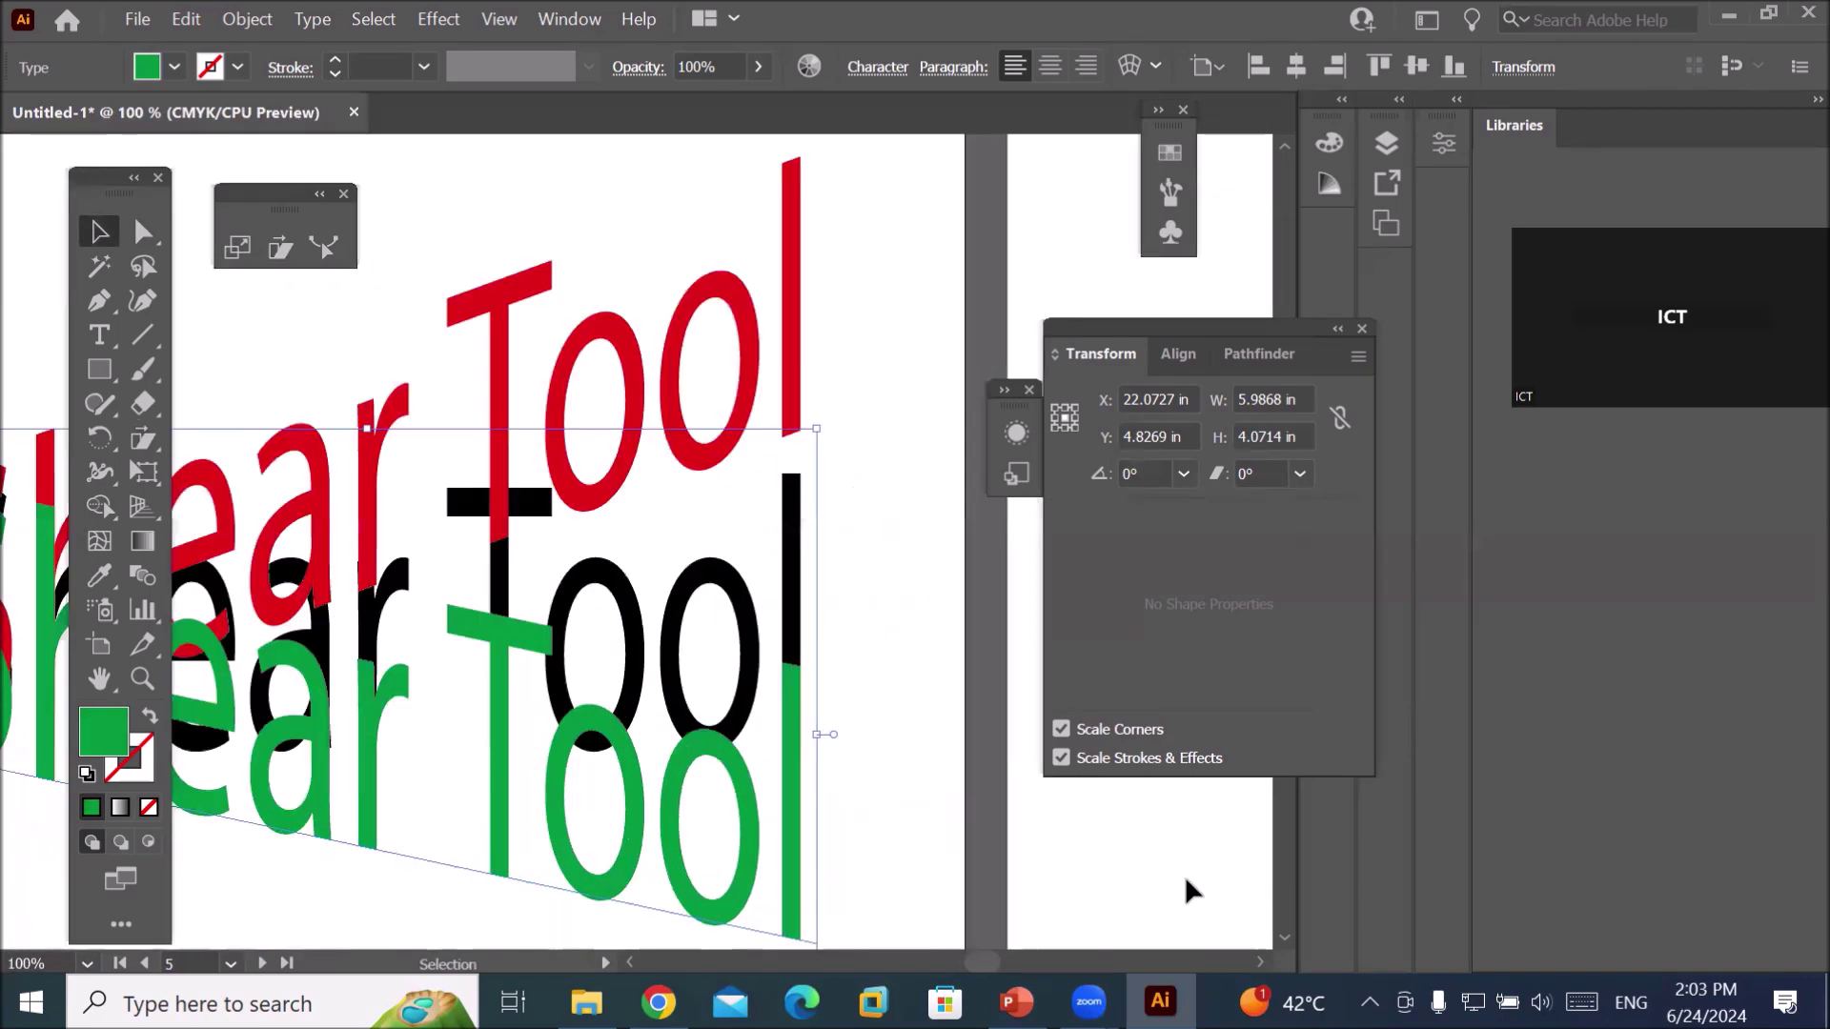
scroll(908, 814, "down", 1)
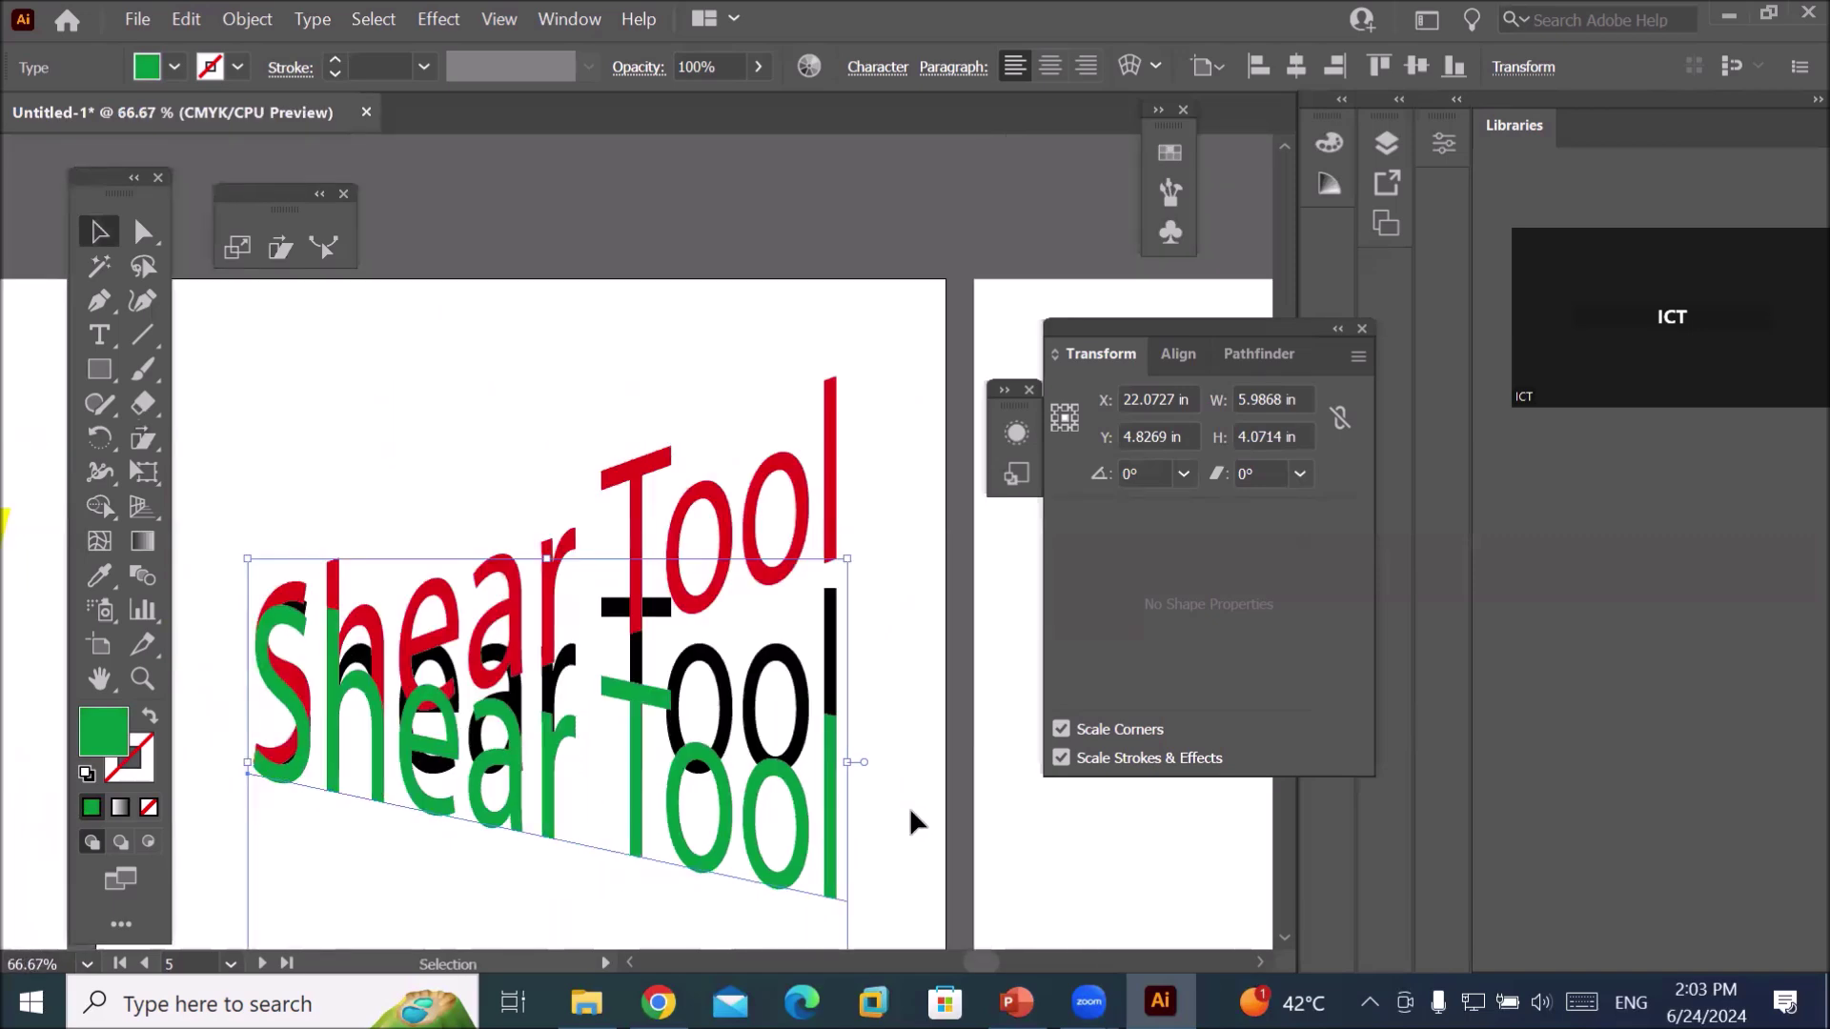
scroll(909, 824, "down", 1)
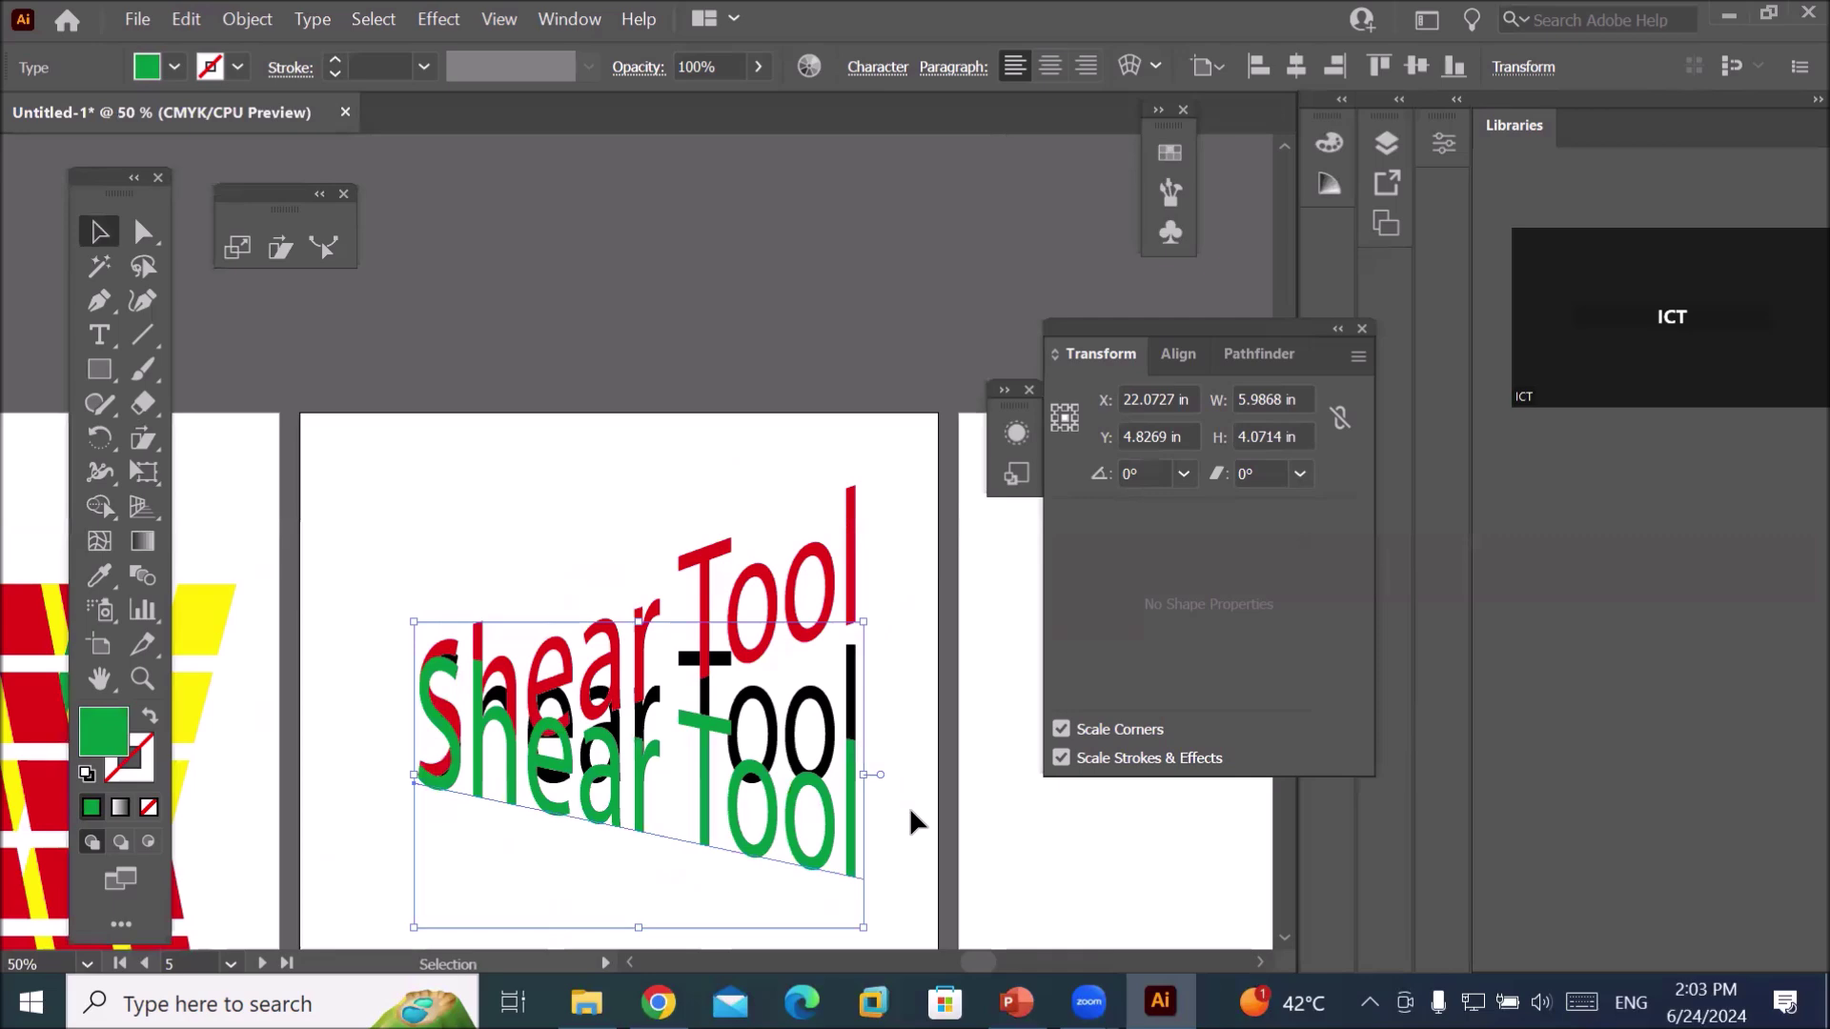
scroll(910, 812, "down", 2)
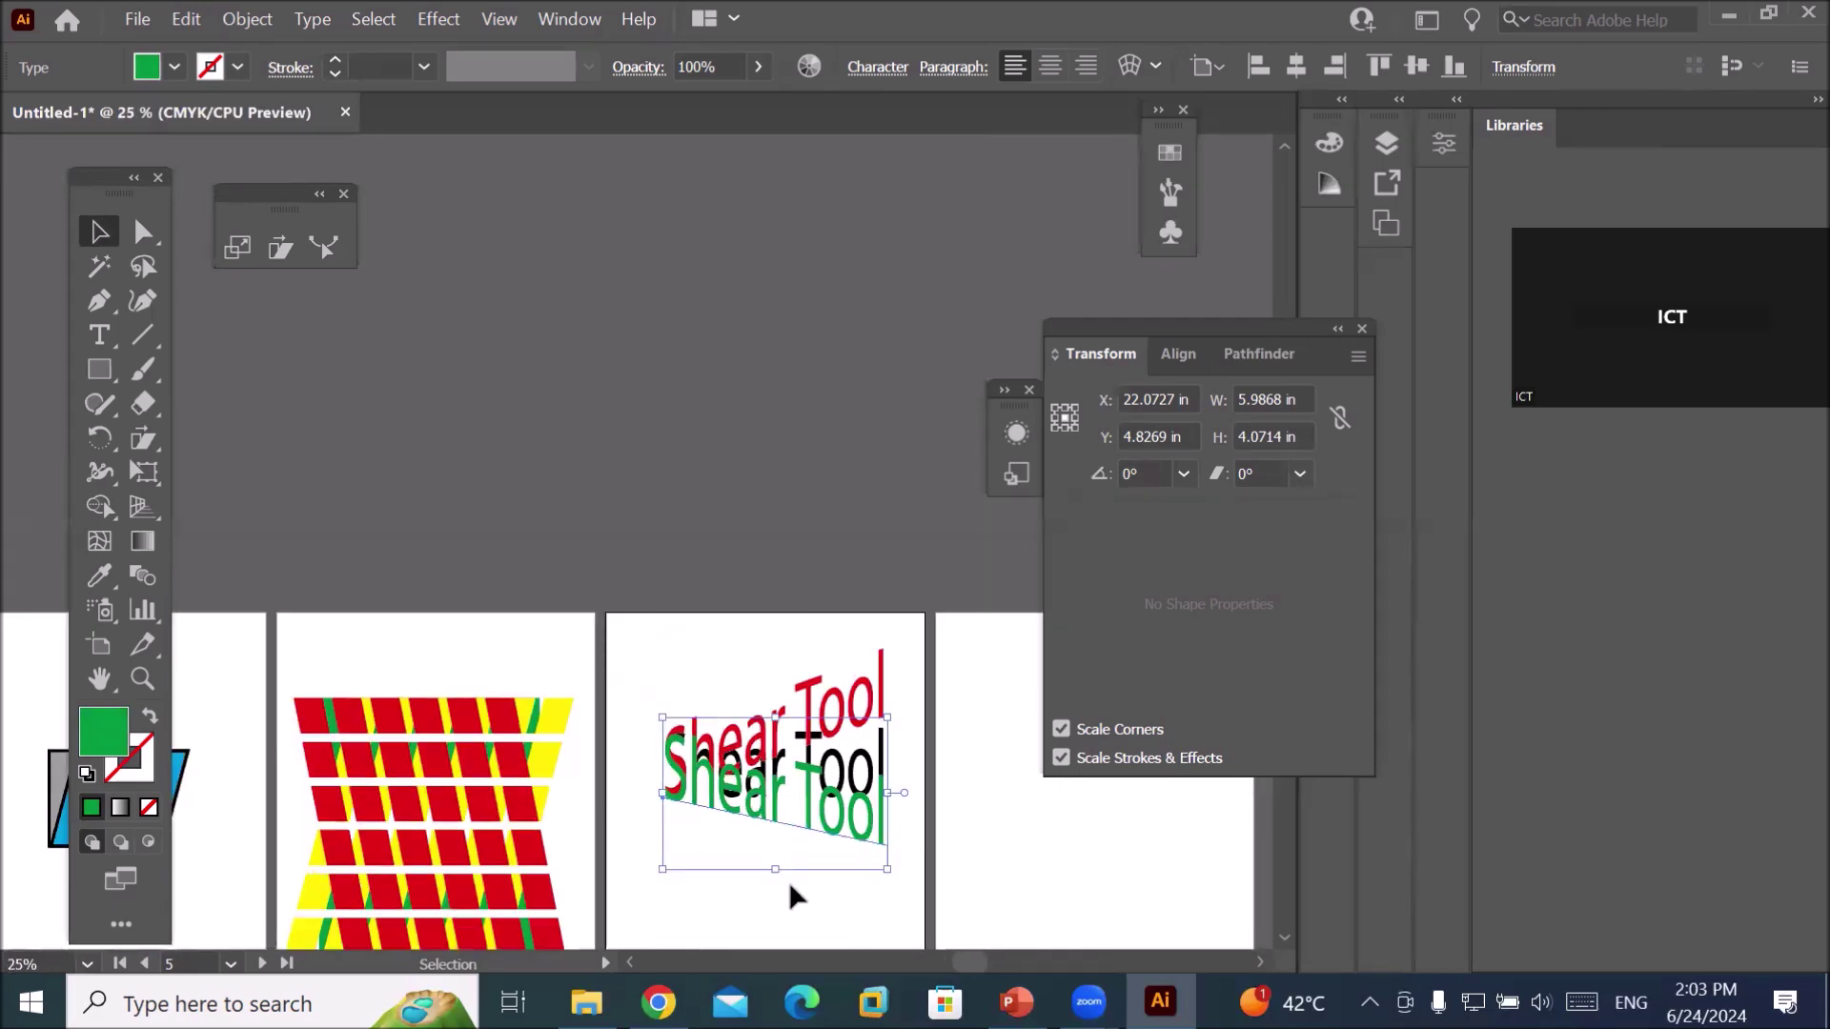
left_click_drag(792, 890, 968, 441)
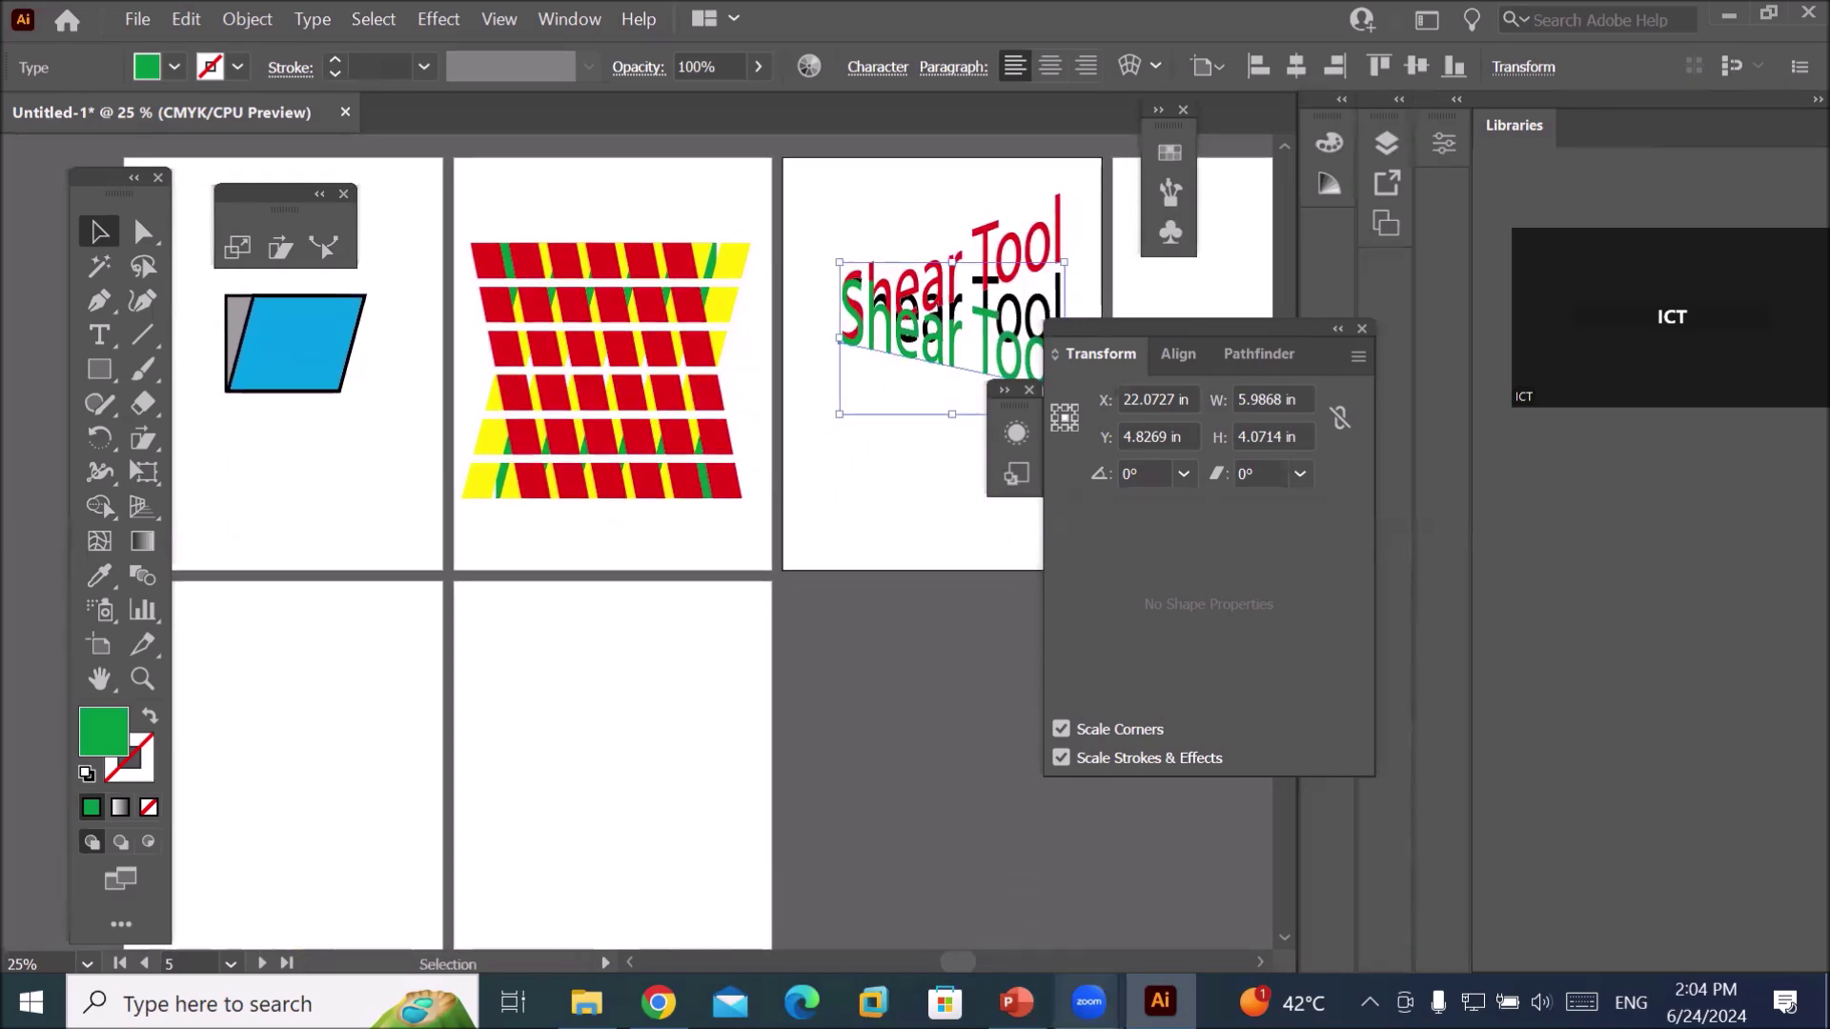
Switch to the PowerPoint presentation and view the Shear Tool slide and the Reshape Tool slide.
left_click(1016, 1001)
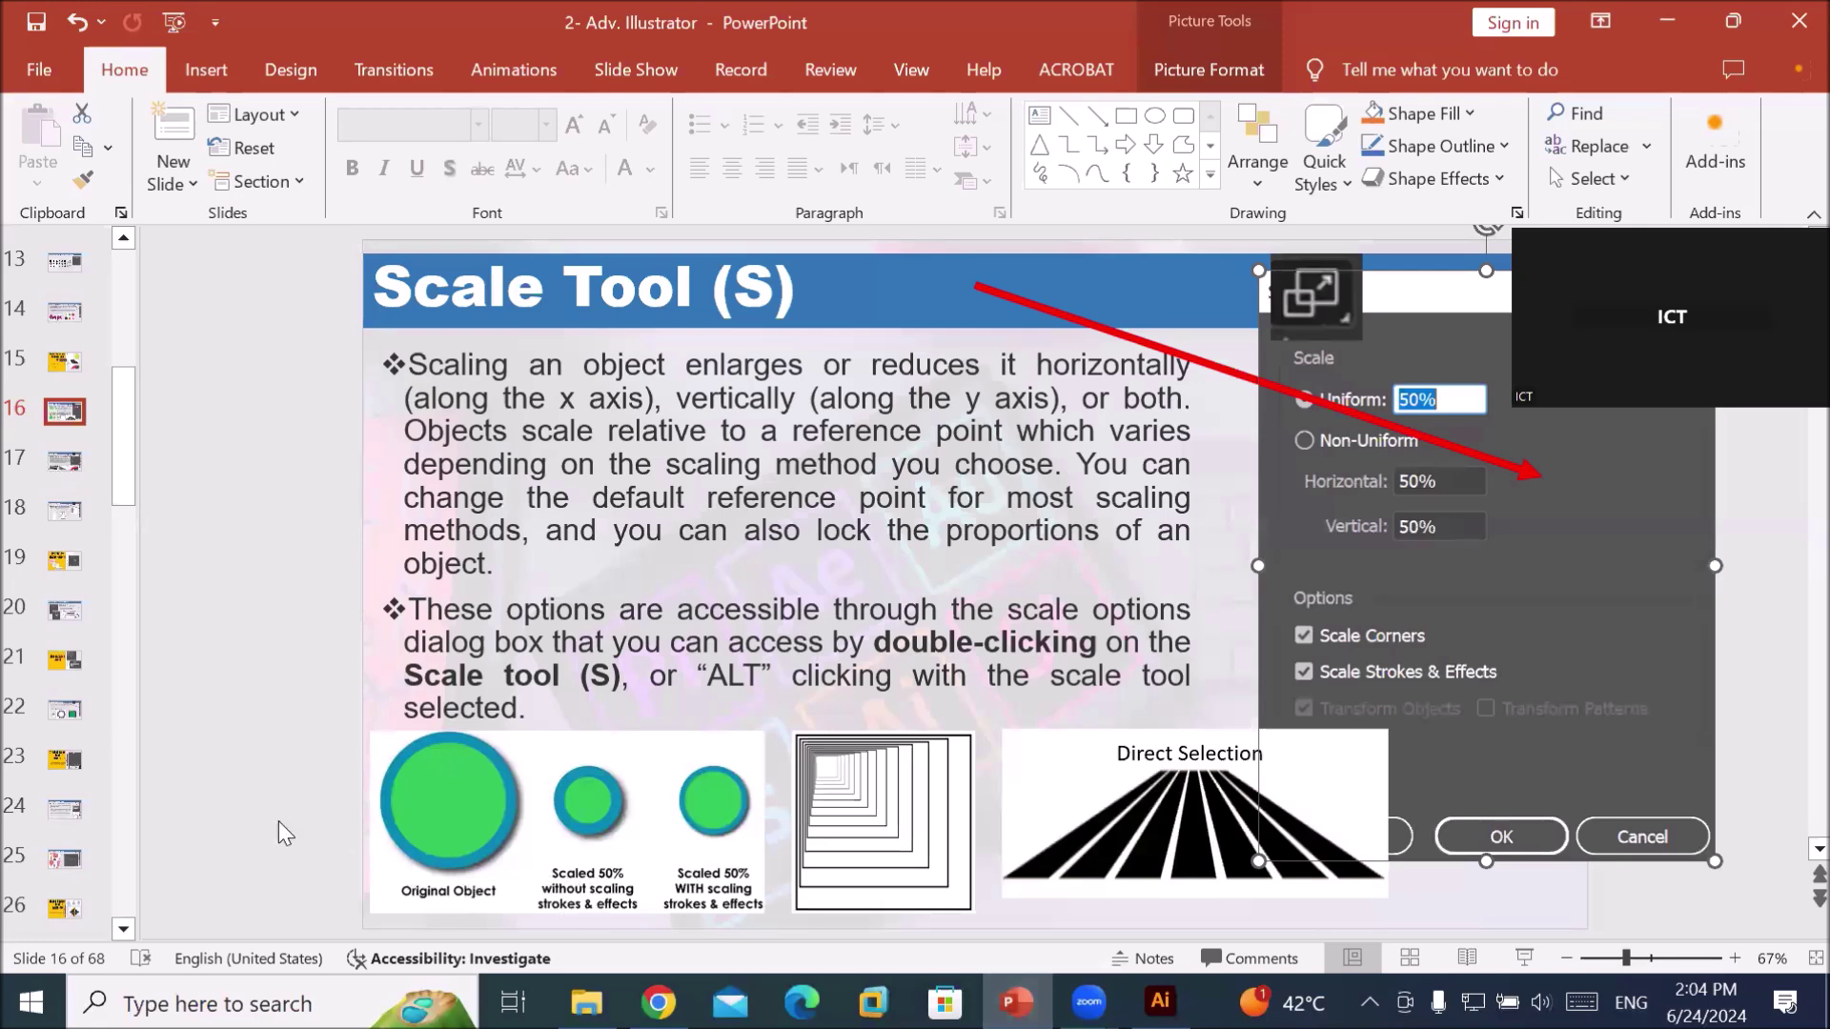
left_click(68, 464)
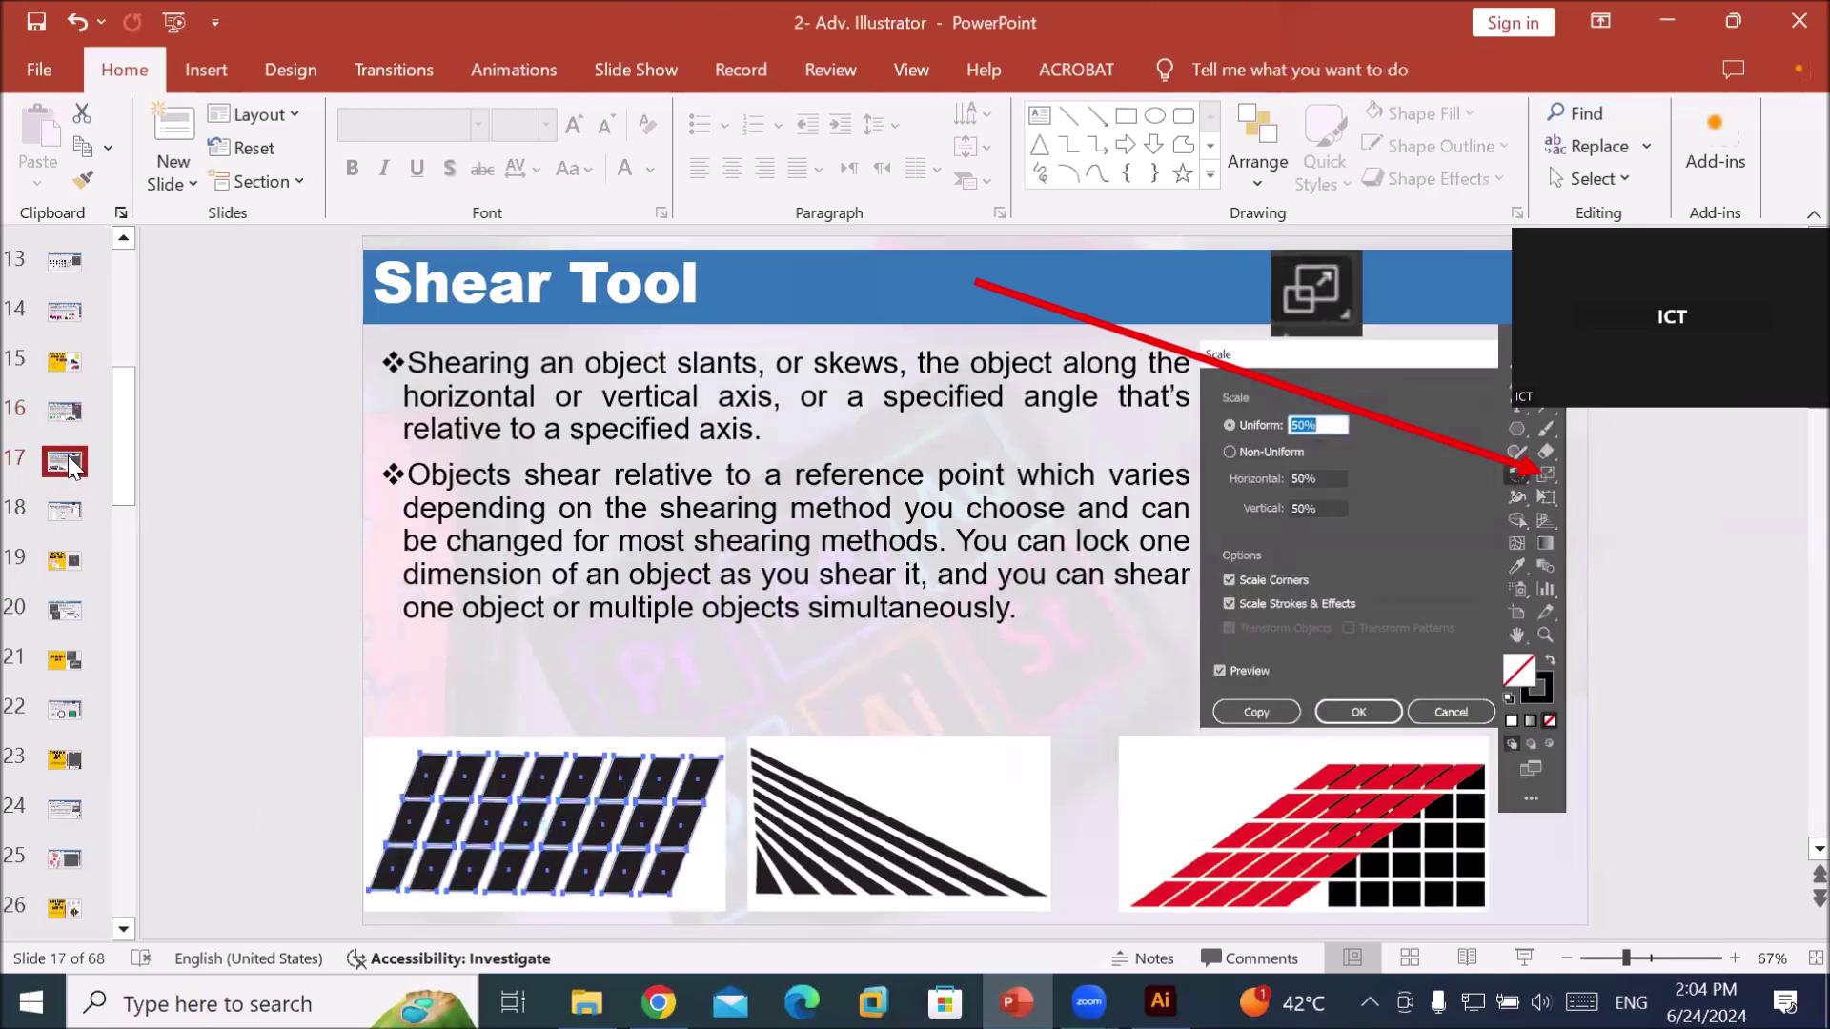
left_click(49, 511)
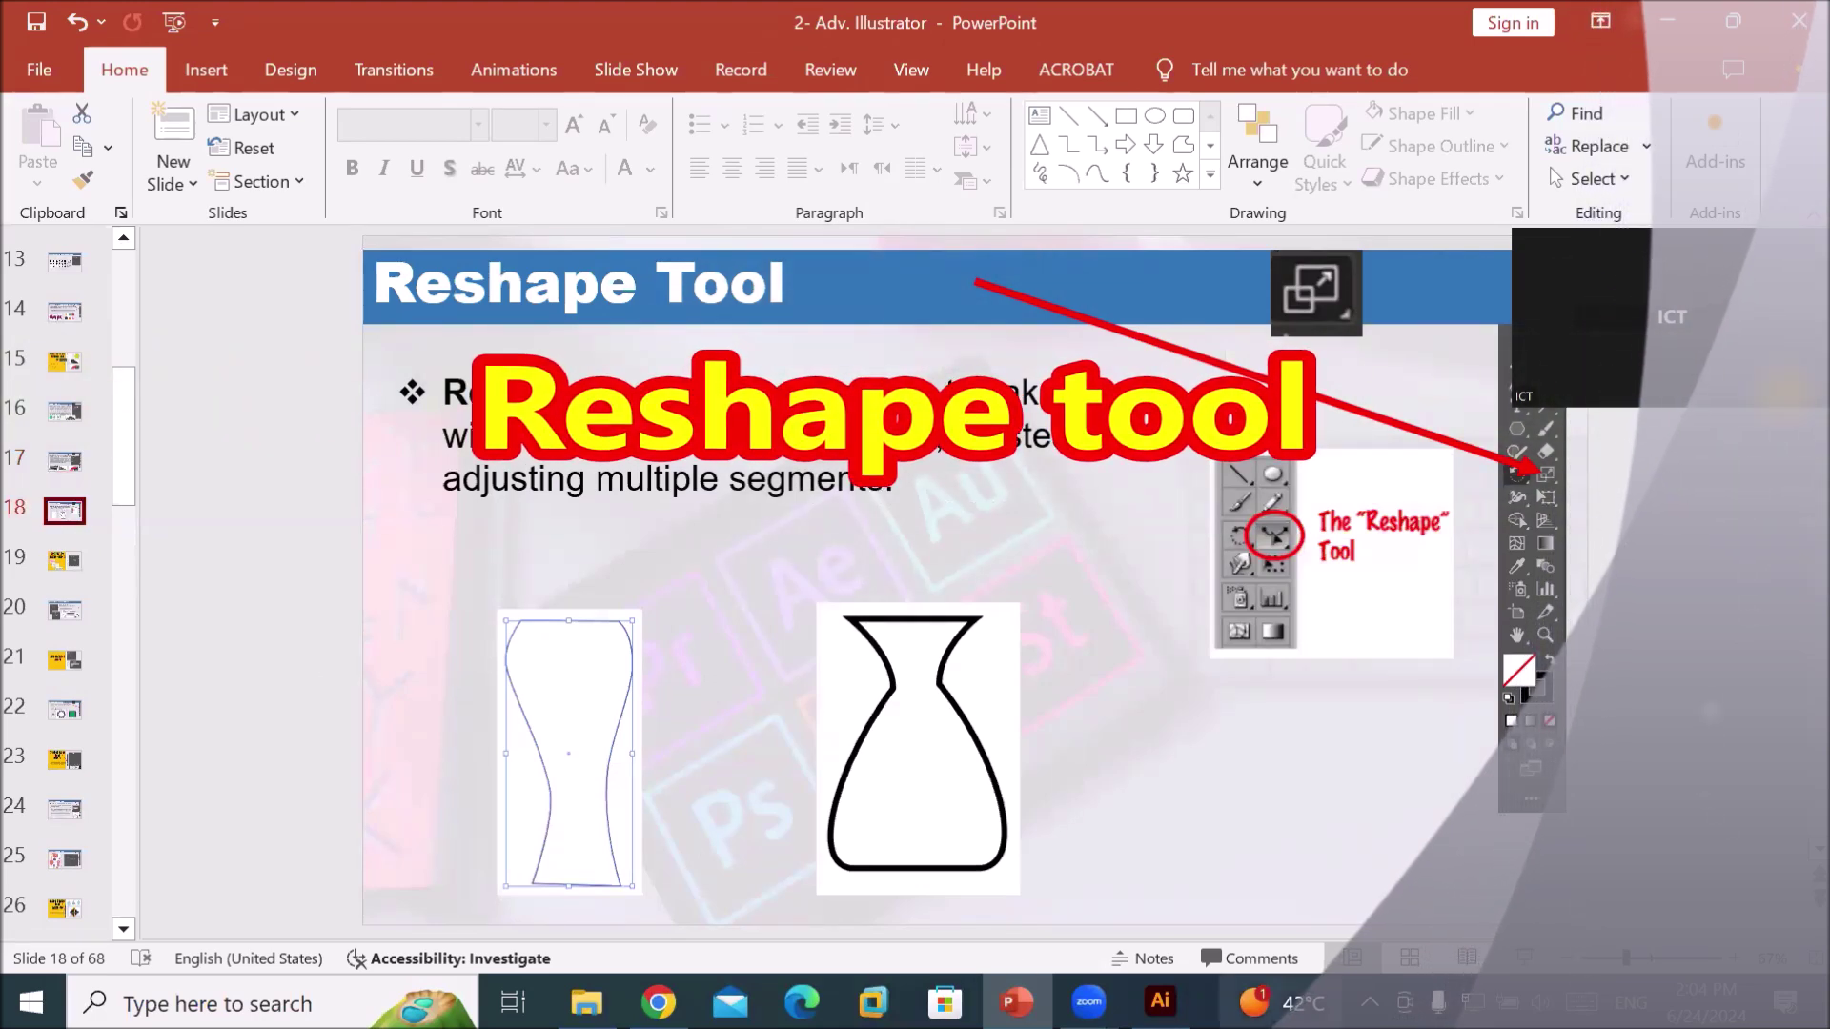
Return to Illustrator, delete all artwork from the artboards and activate the Reshape tool.
key("alt+Tab")
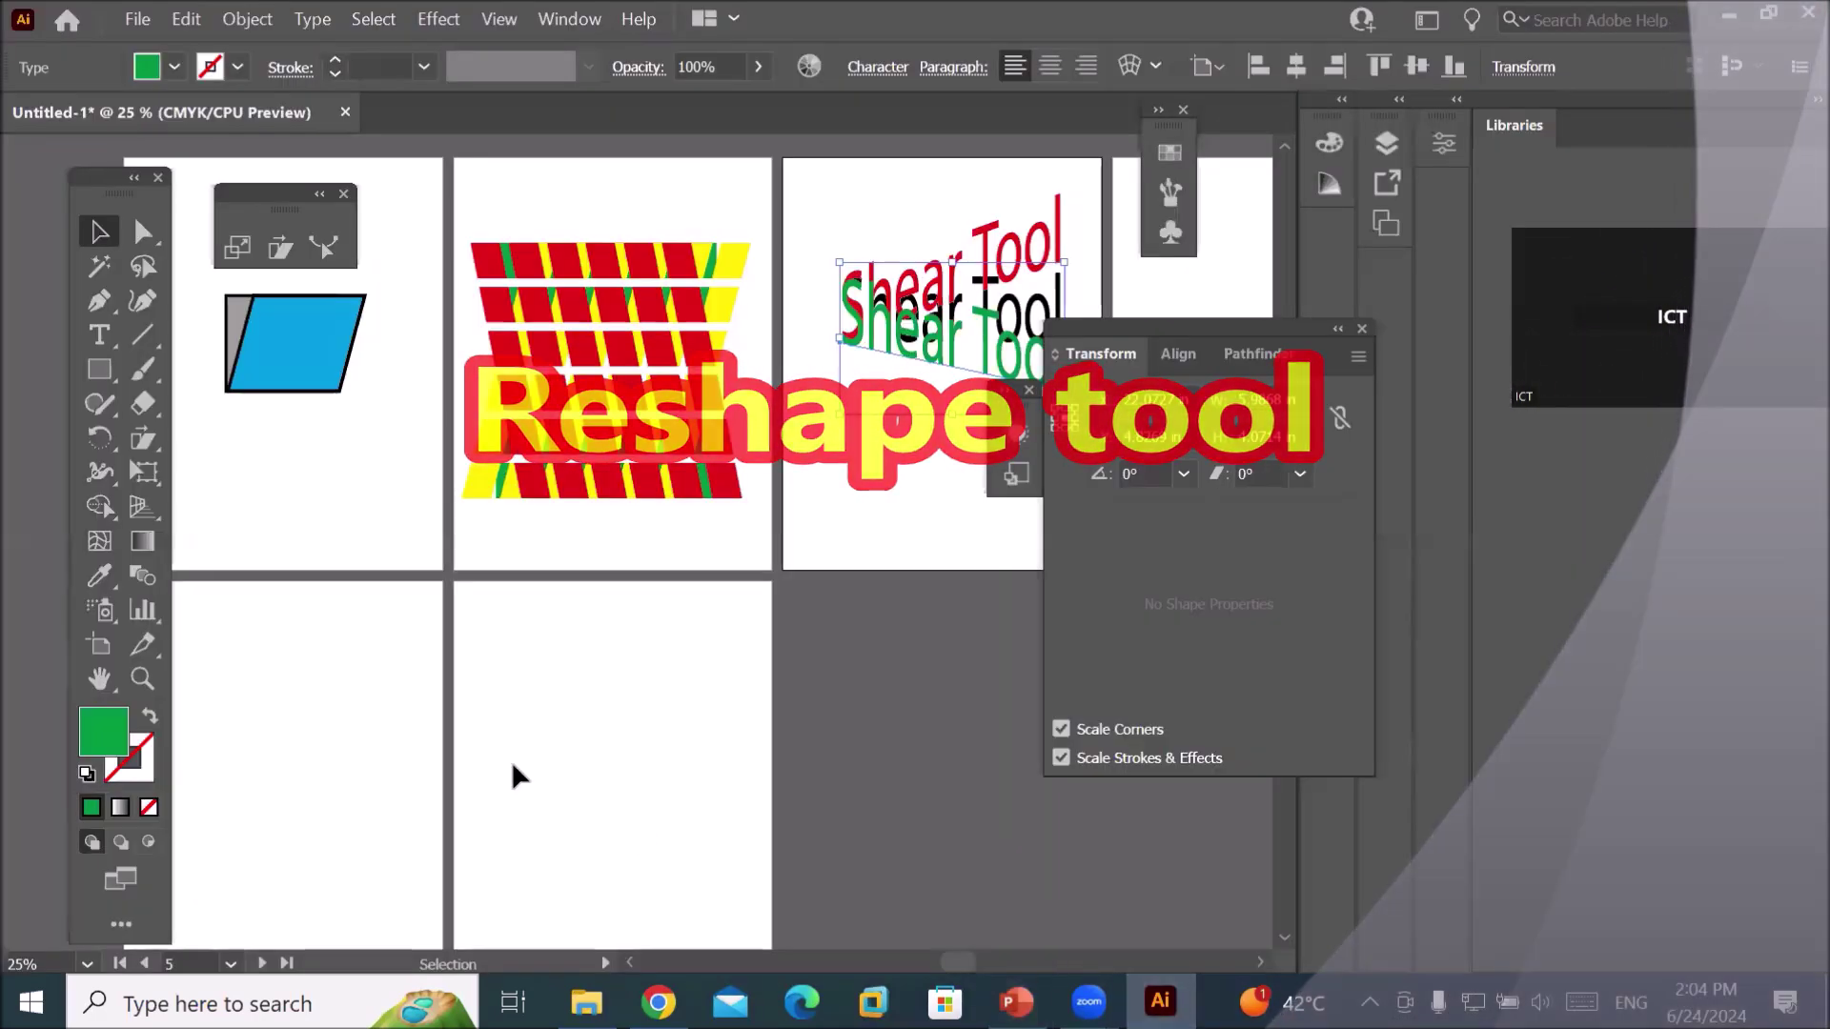
scroll(511, 768, "down", 1, "alt")
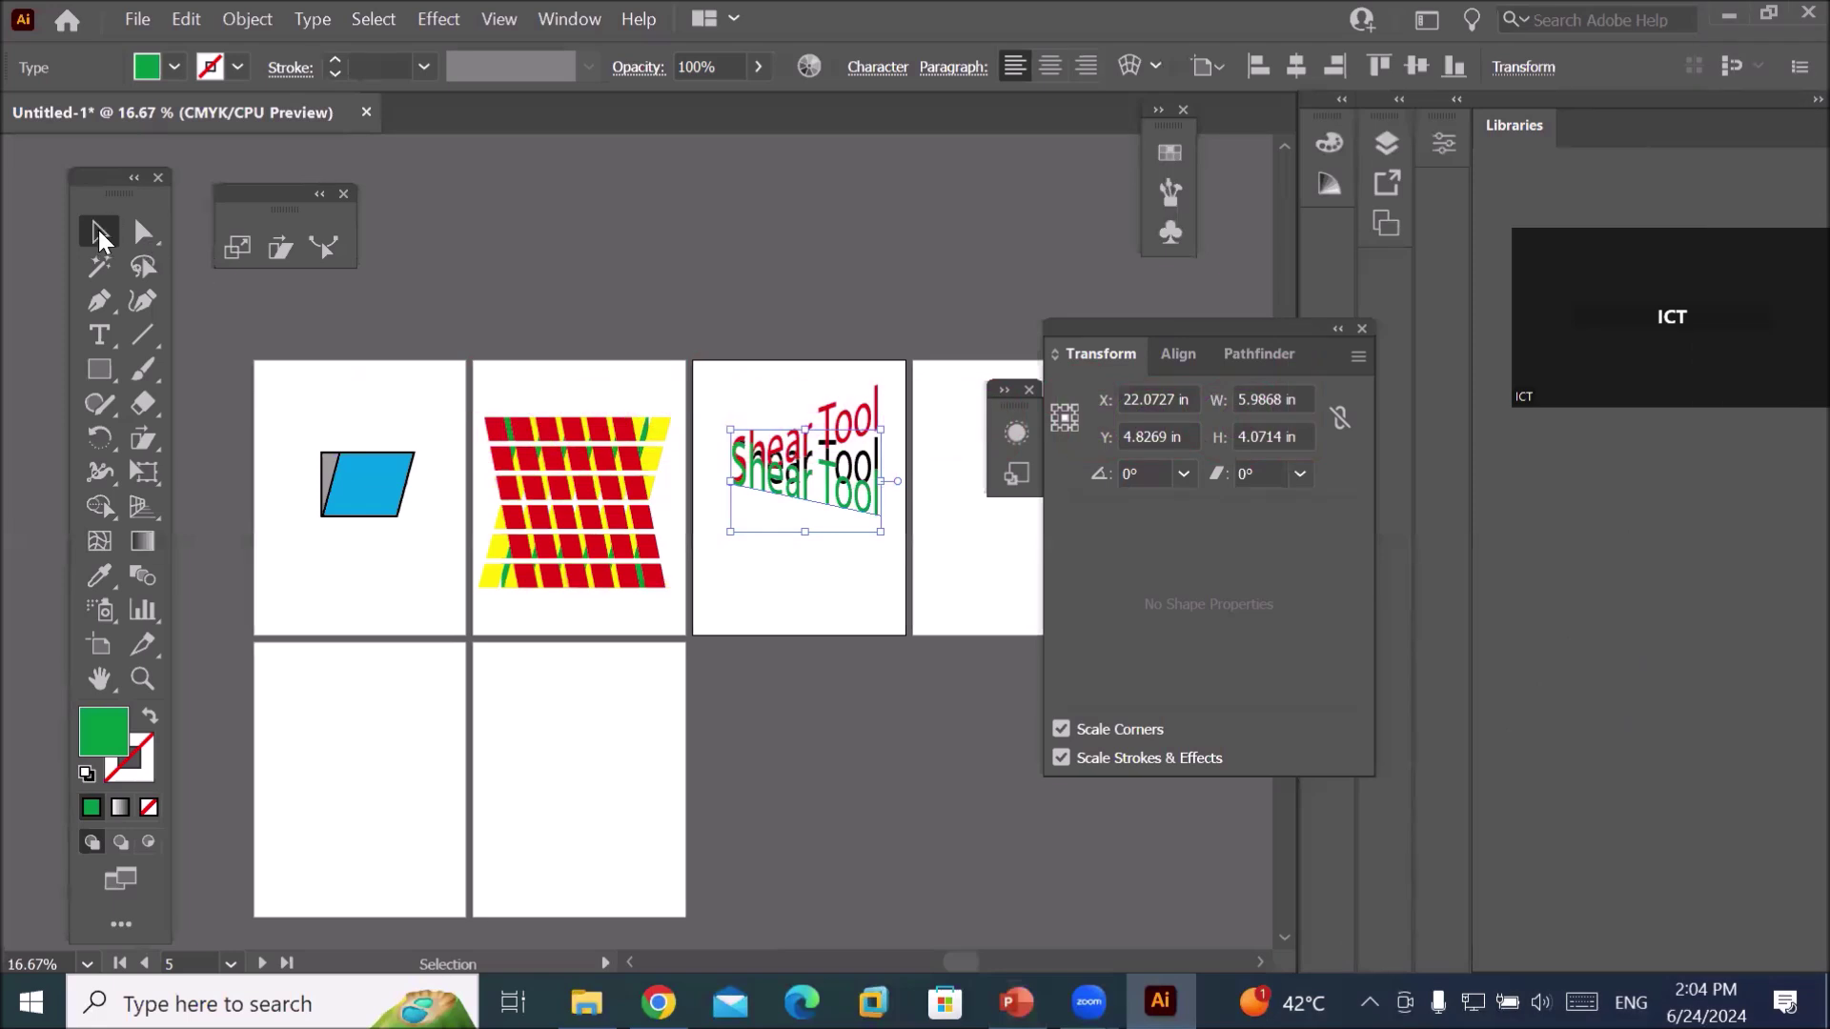
key("ctrl+a")
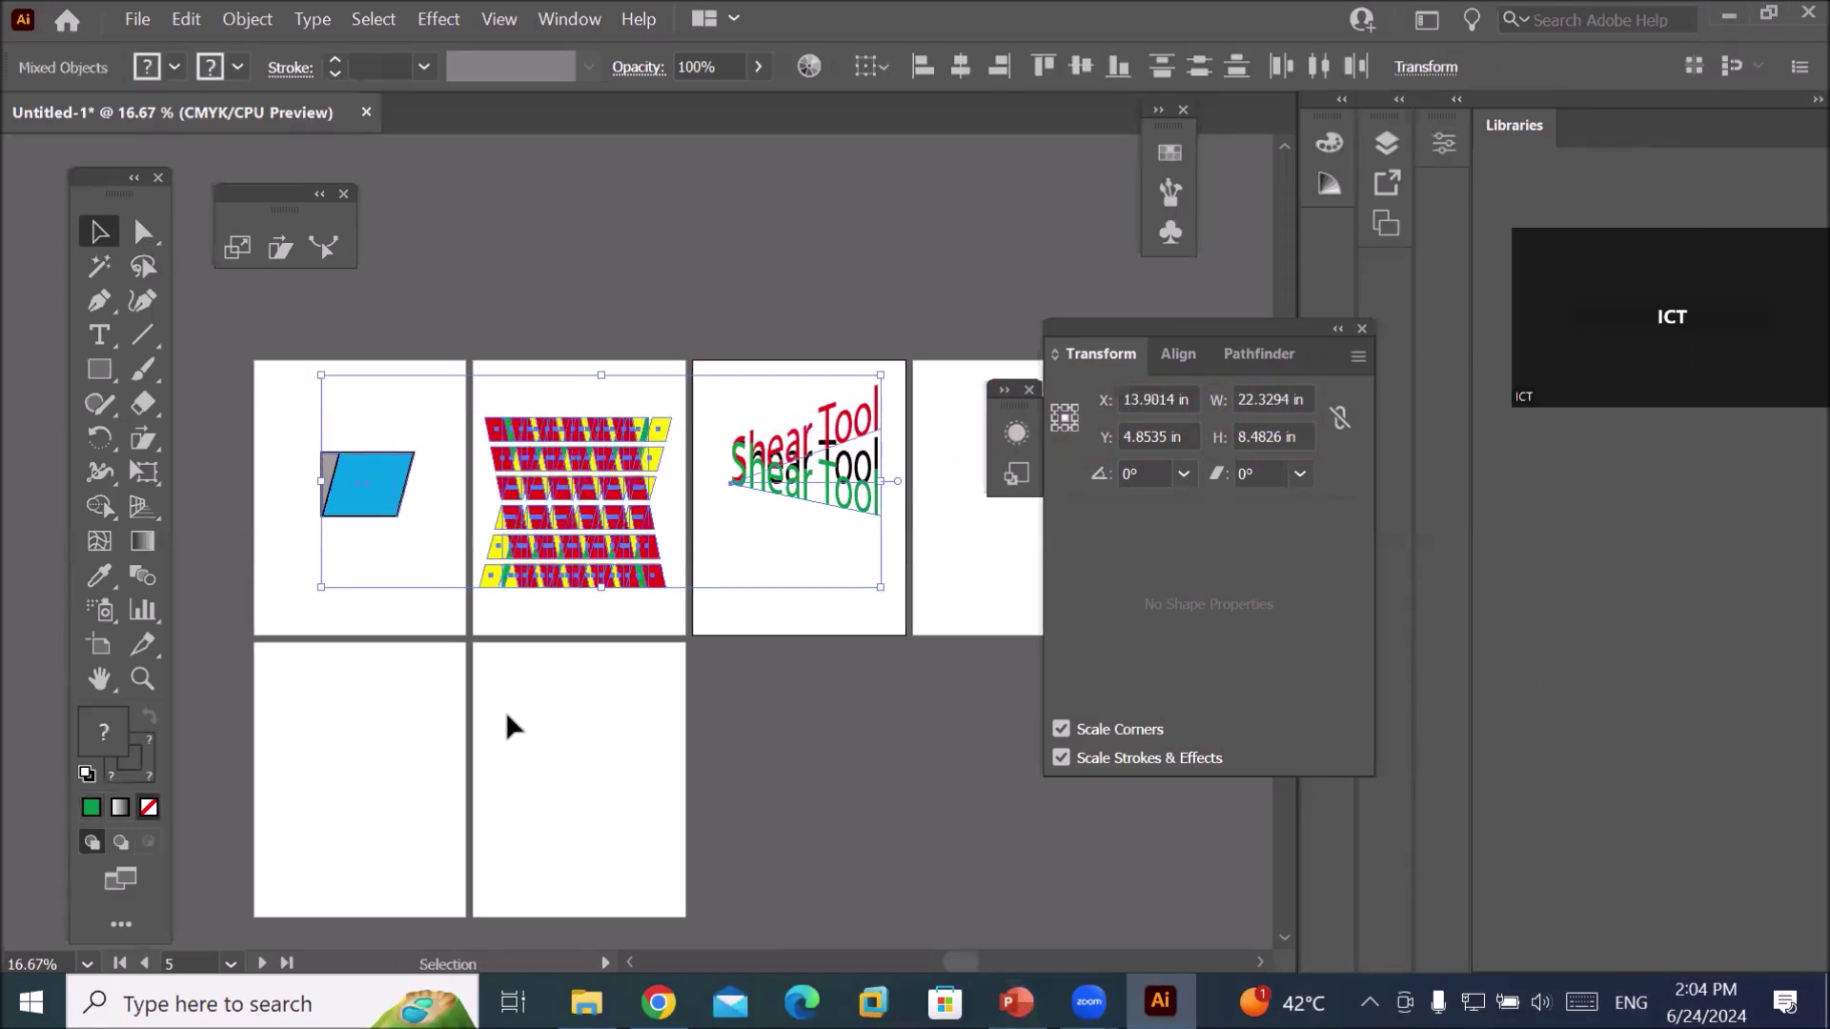
key("Delete")
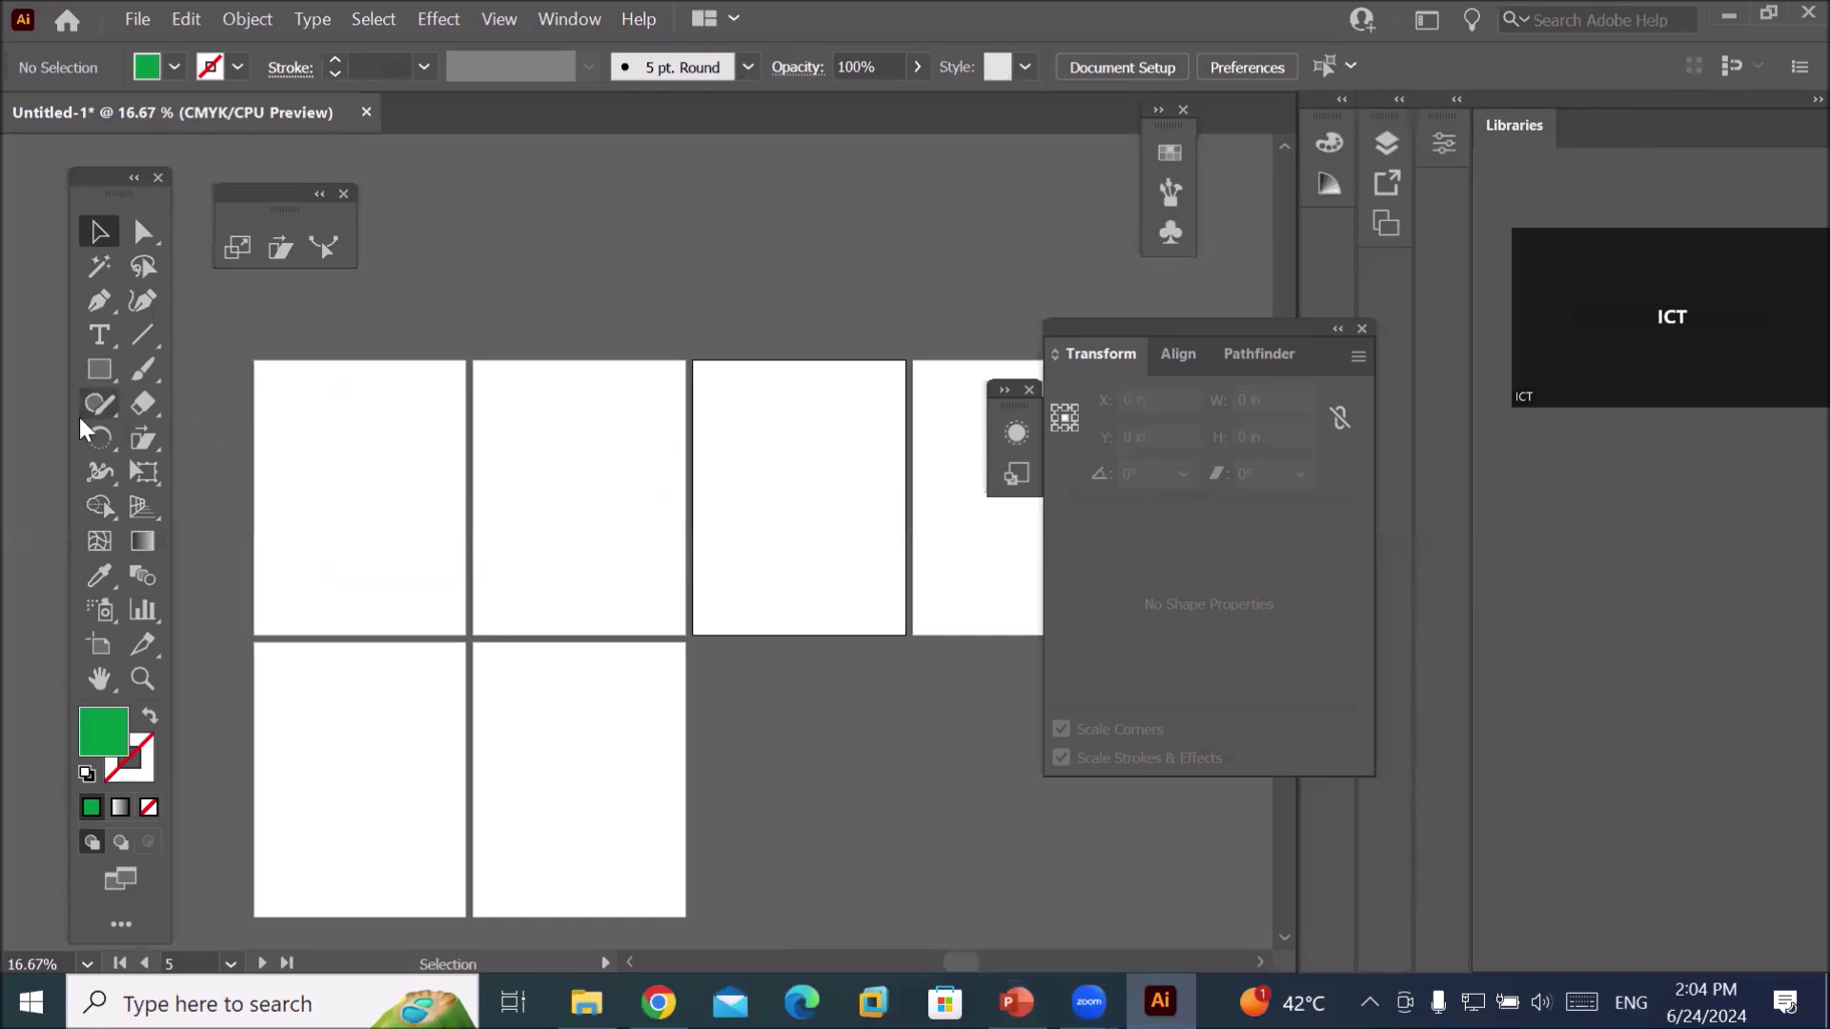
left_click(136, 441)
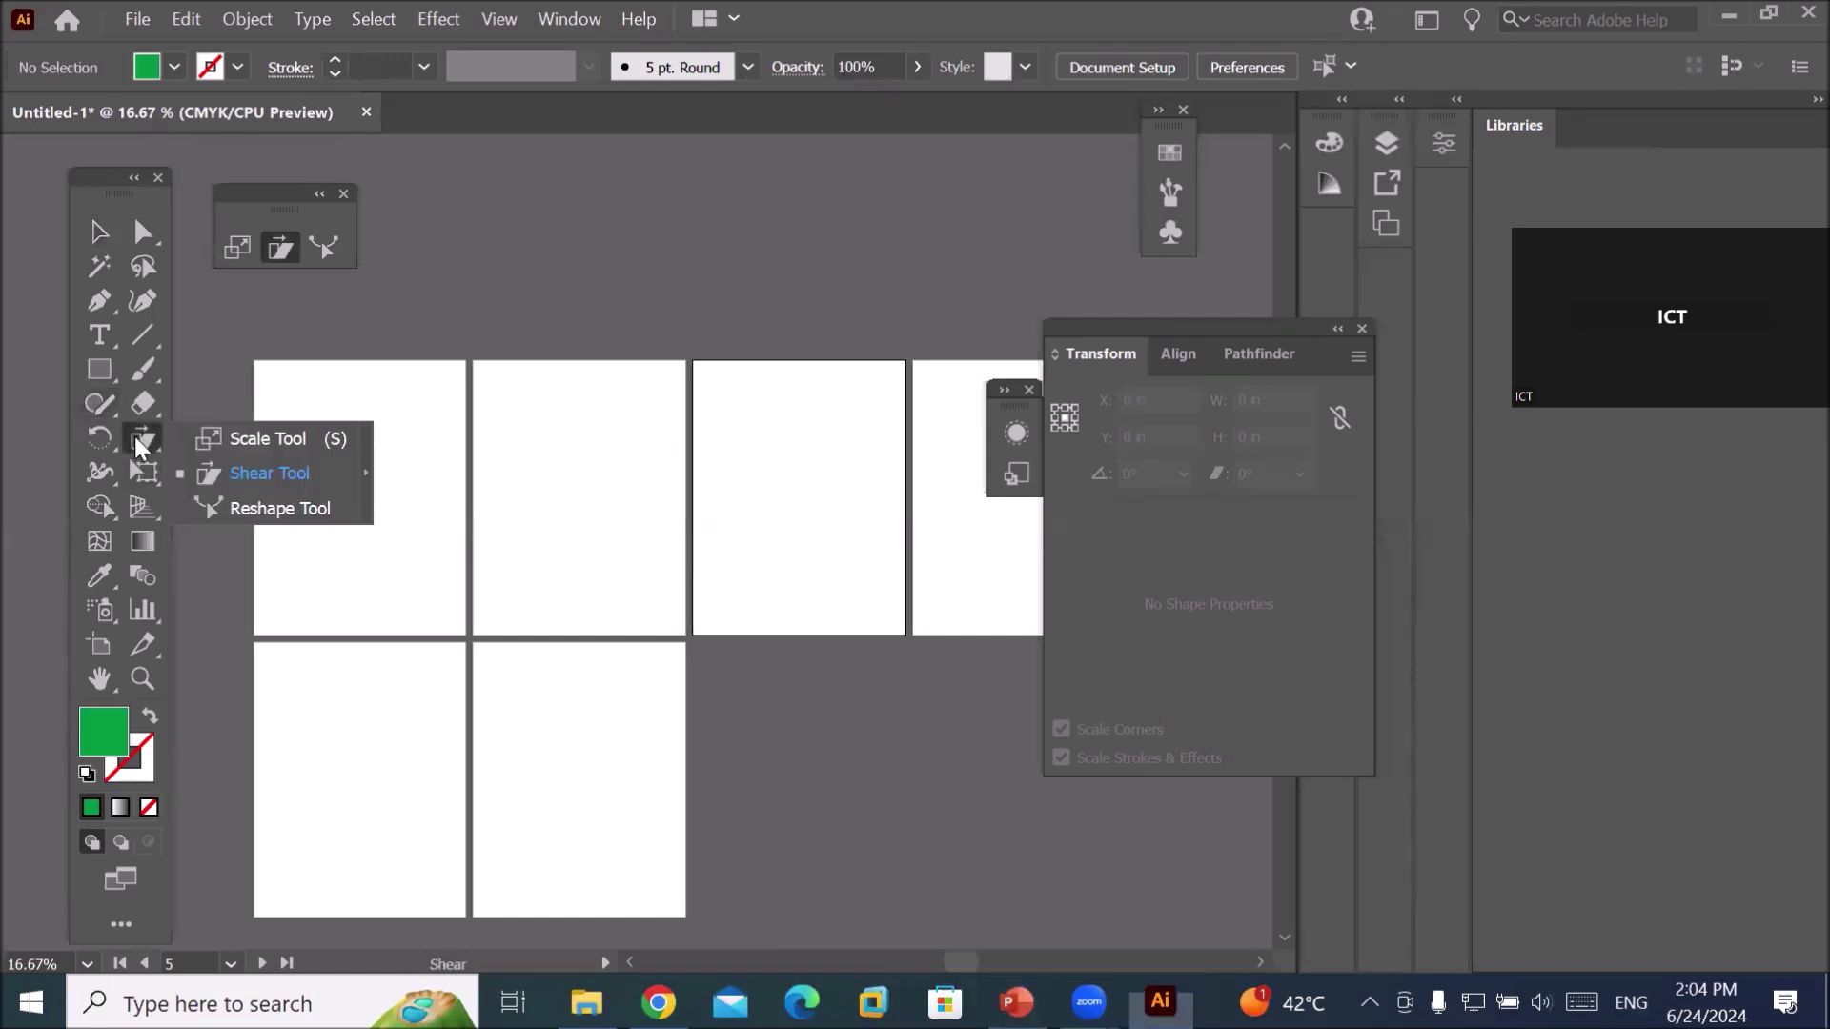
left_click(255, 512)
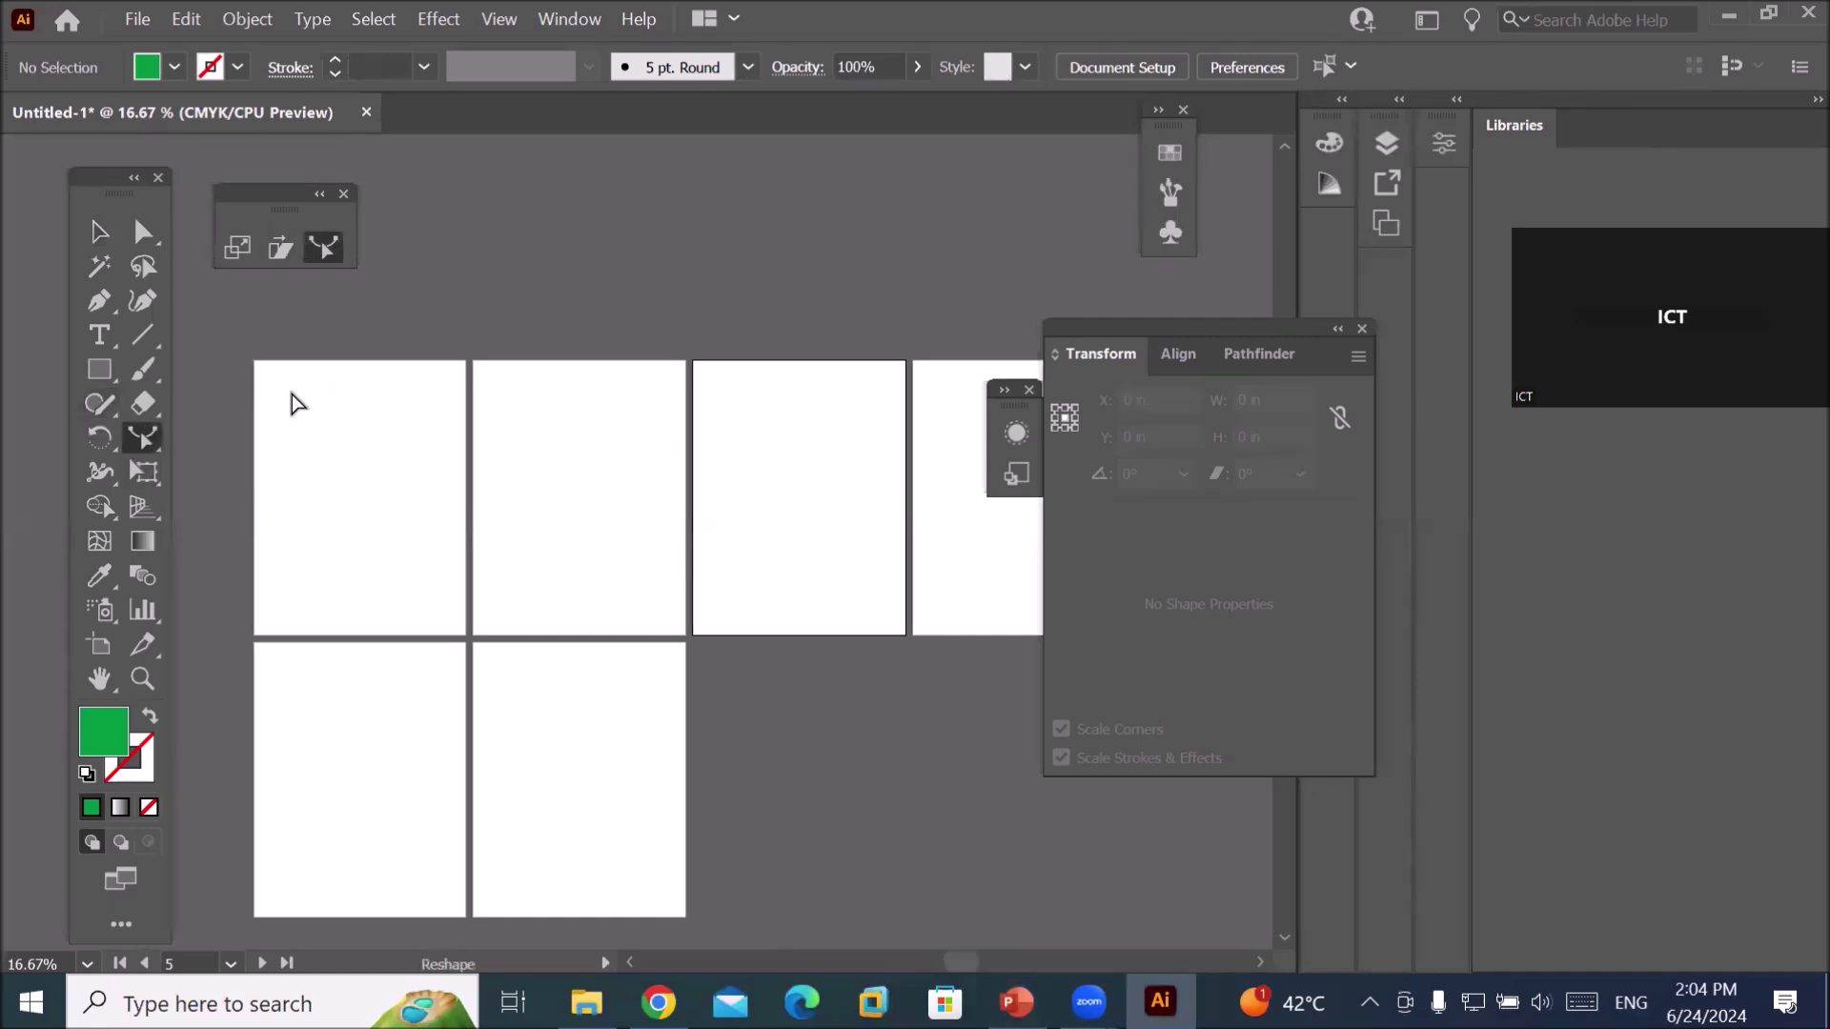
Add the title text "Reshape Tool" at the top of the first artboard and enlarge it to nearly the artboard's width.
left_click(292, 395)
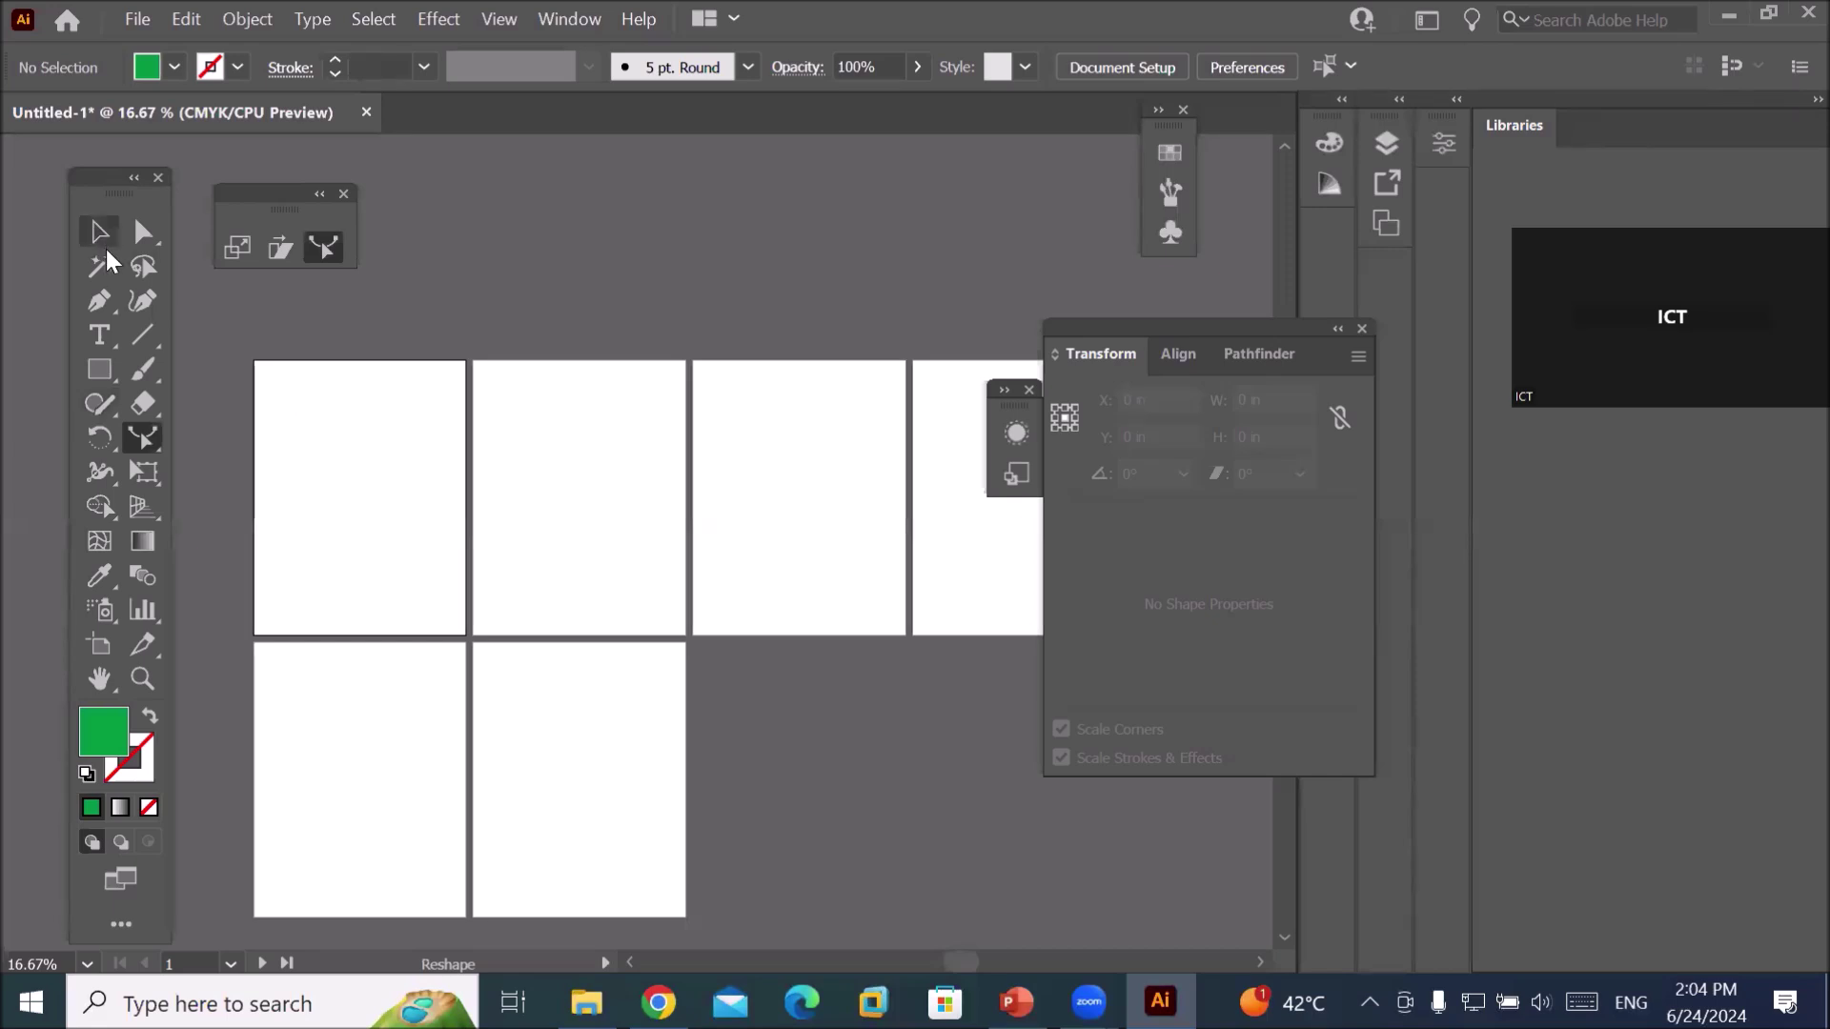
left_click(99, 335)
left_click(291, 388)
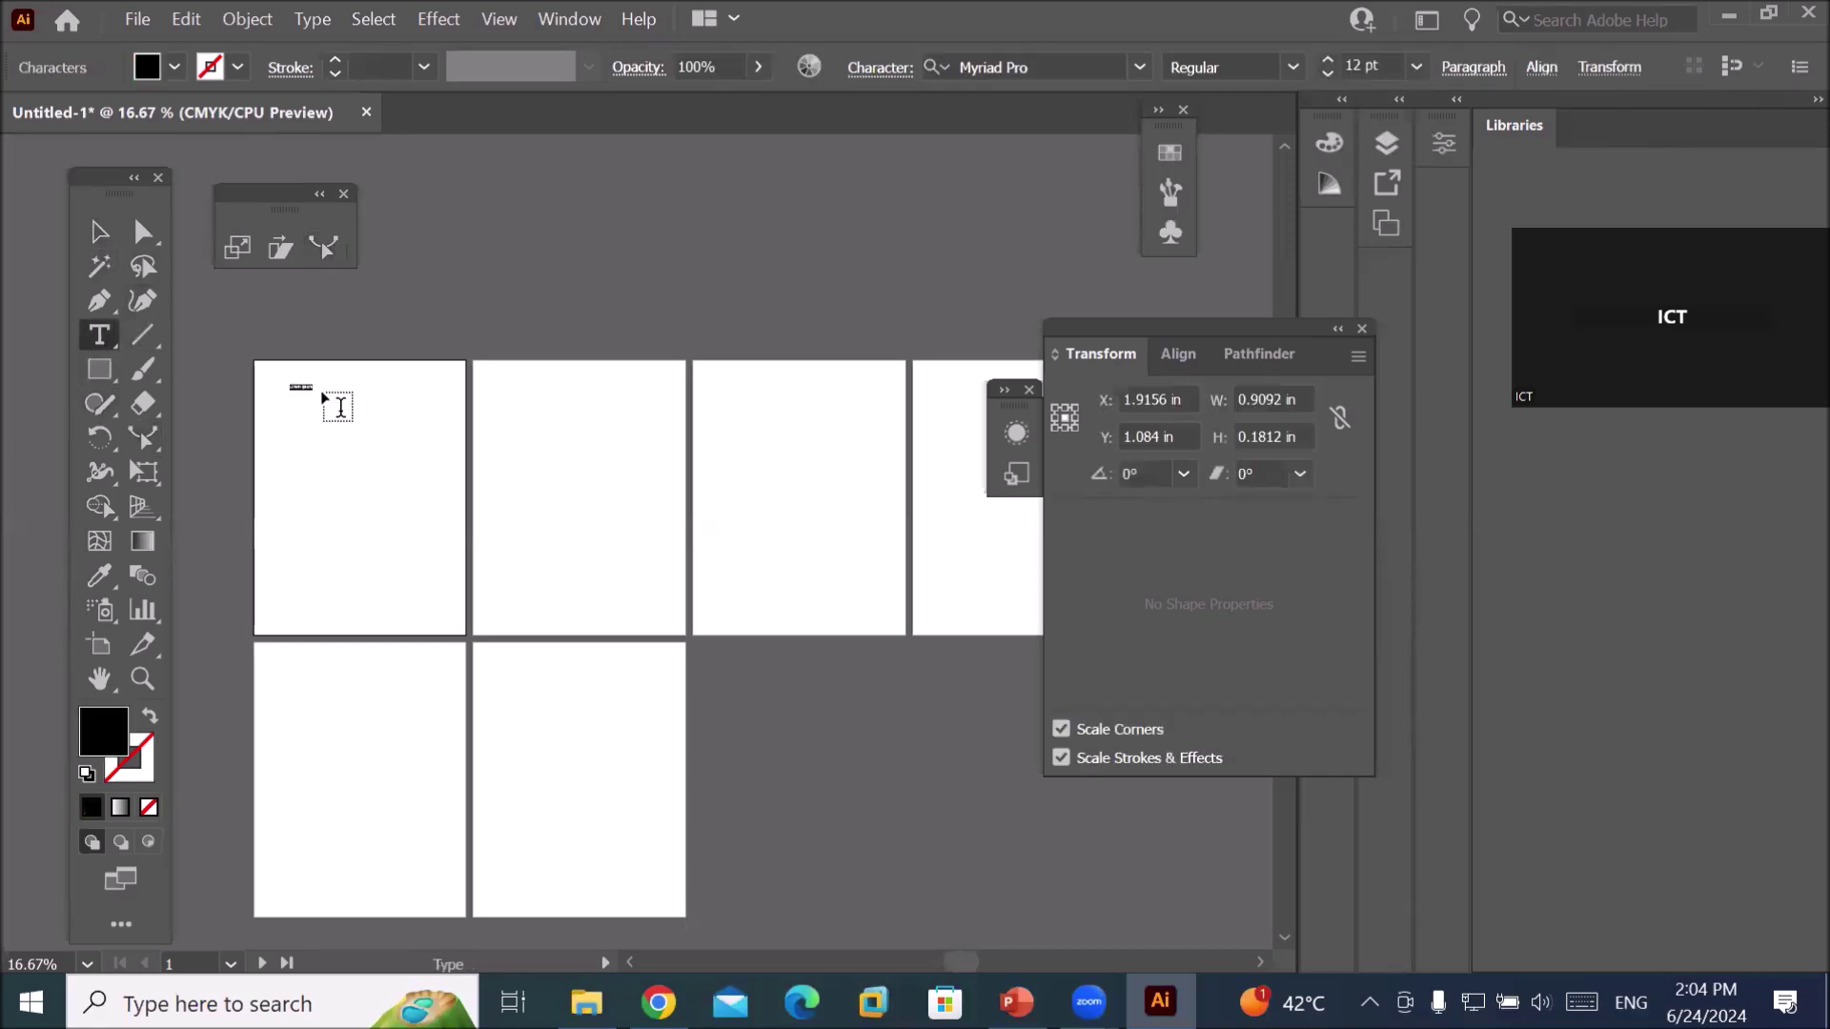
key("BackSpace")
type("ing")
left_click(99, 232)
left_click_drag(314, 396, 360, 430)
left_click(316, 523)
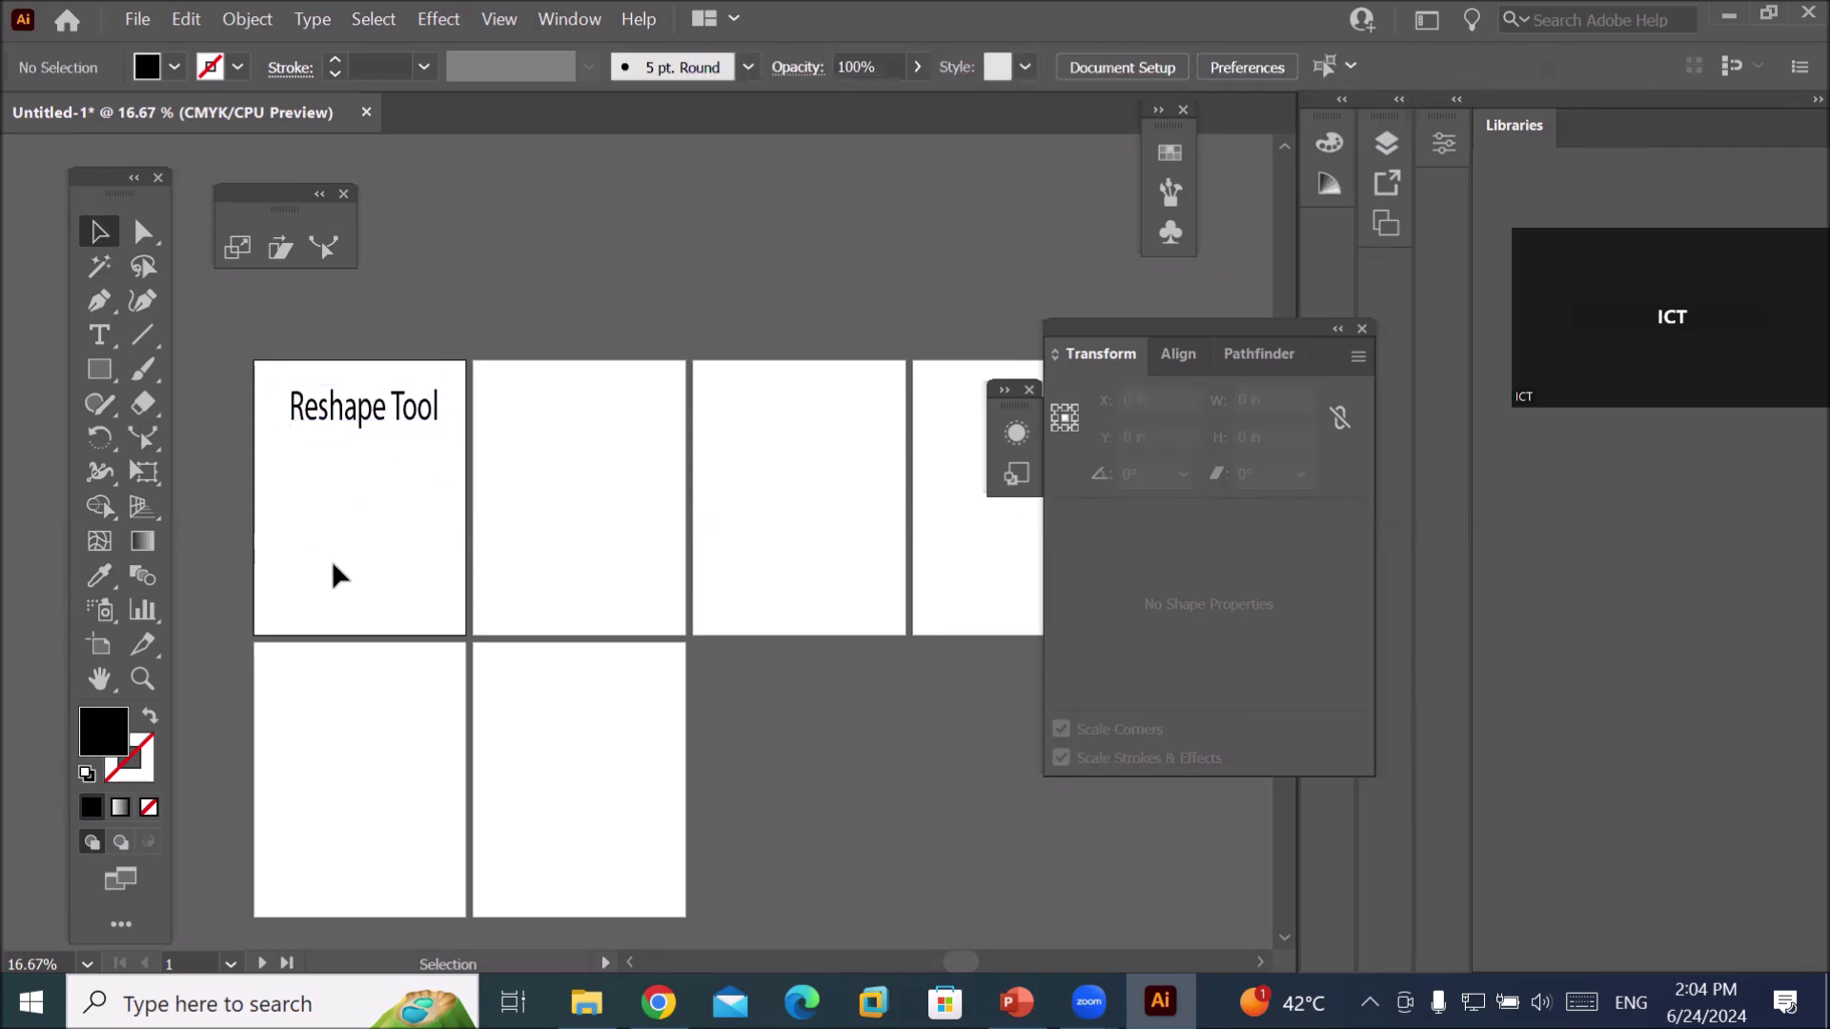
Draw a vertical line about 4.7 in long below the title and set its stroke weight to 15 pt.
key("ctrl+0")
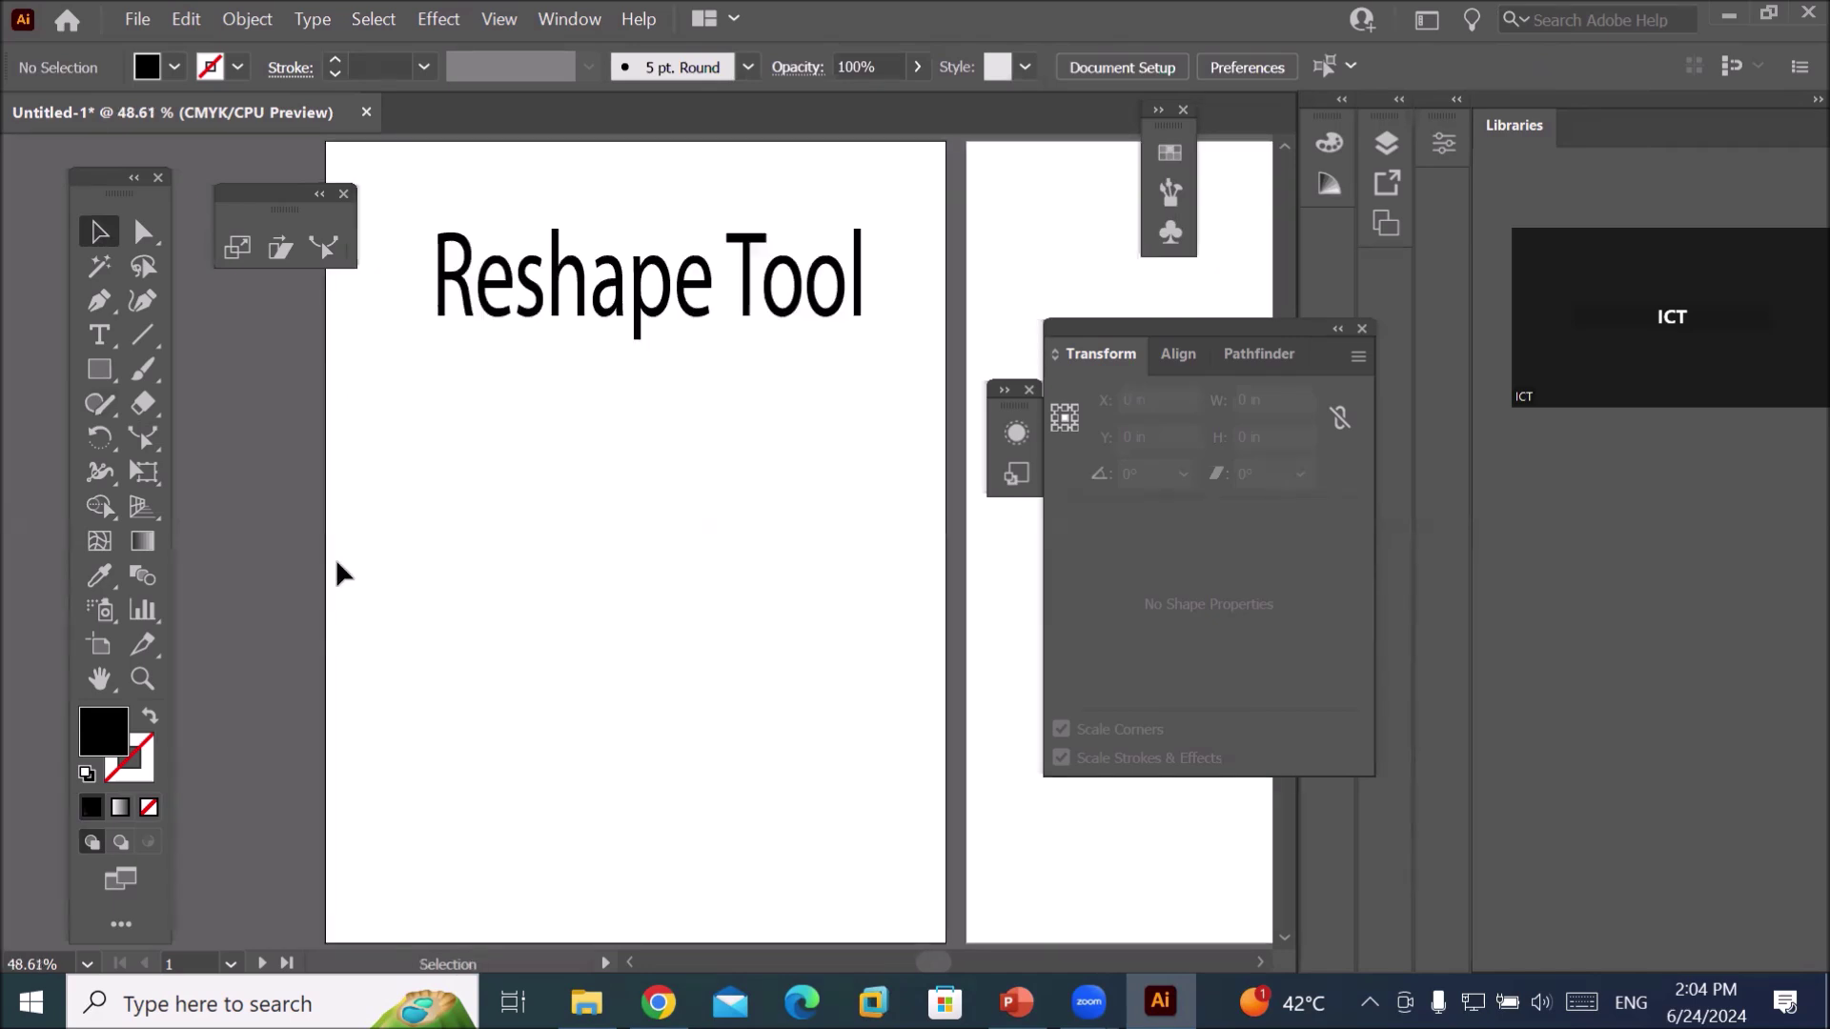
left_click(144, 345)
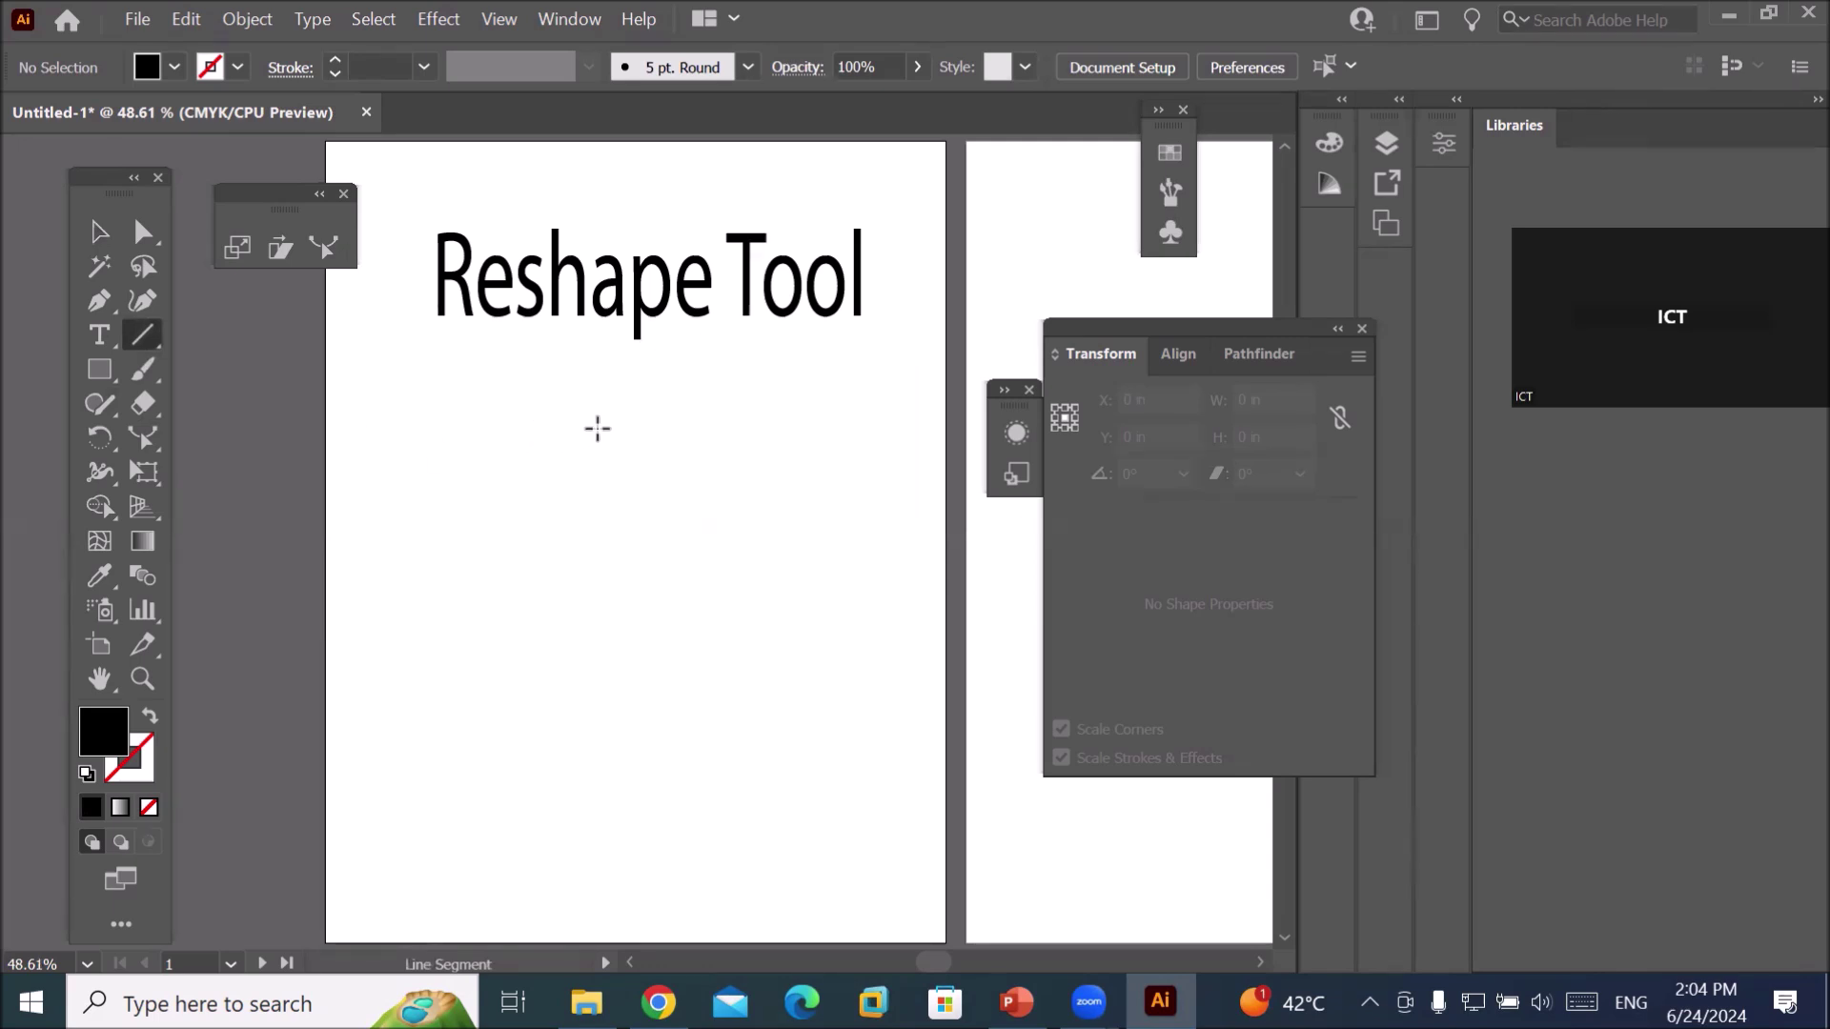
mouse_move(597, 429)
left_mouse_down()
mouse_move(633, 768)
mouse_move(645, 756)
left_mouse_up()
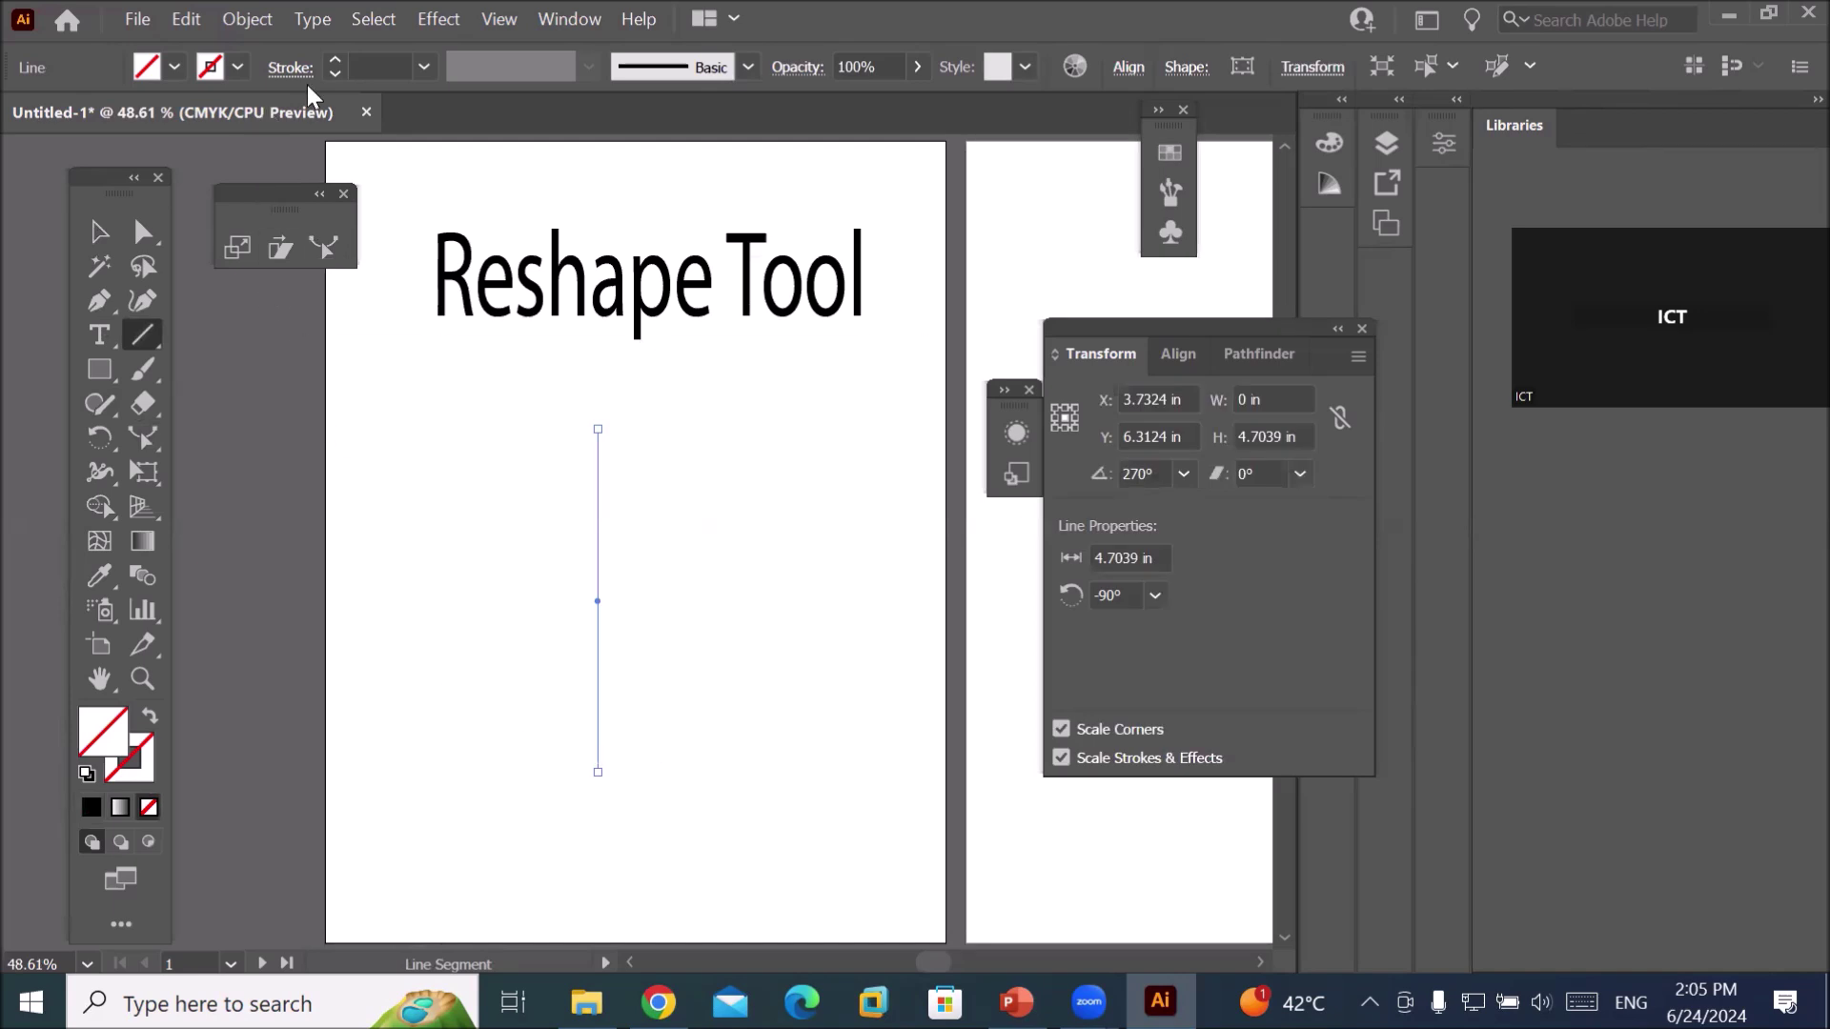
left_click(334, 60)
left_click(334, 60)
left_click(335, 60)
left_click(334, 60)
left_click(335, 60)
left_click(335, 59)
left_click(335, 60)
left_click(334, 59)
Add an anchor point on the upper part of the line with the Pen tool and move it right to bend the line.
scroll(650, 650, "up", 3)
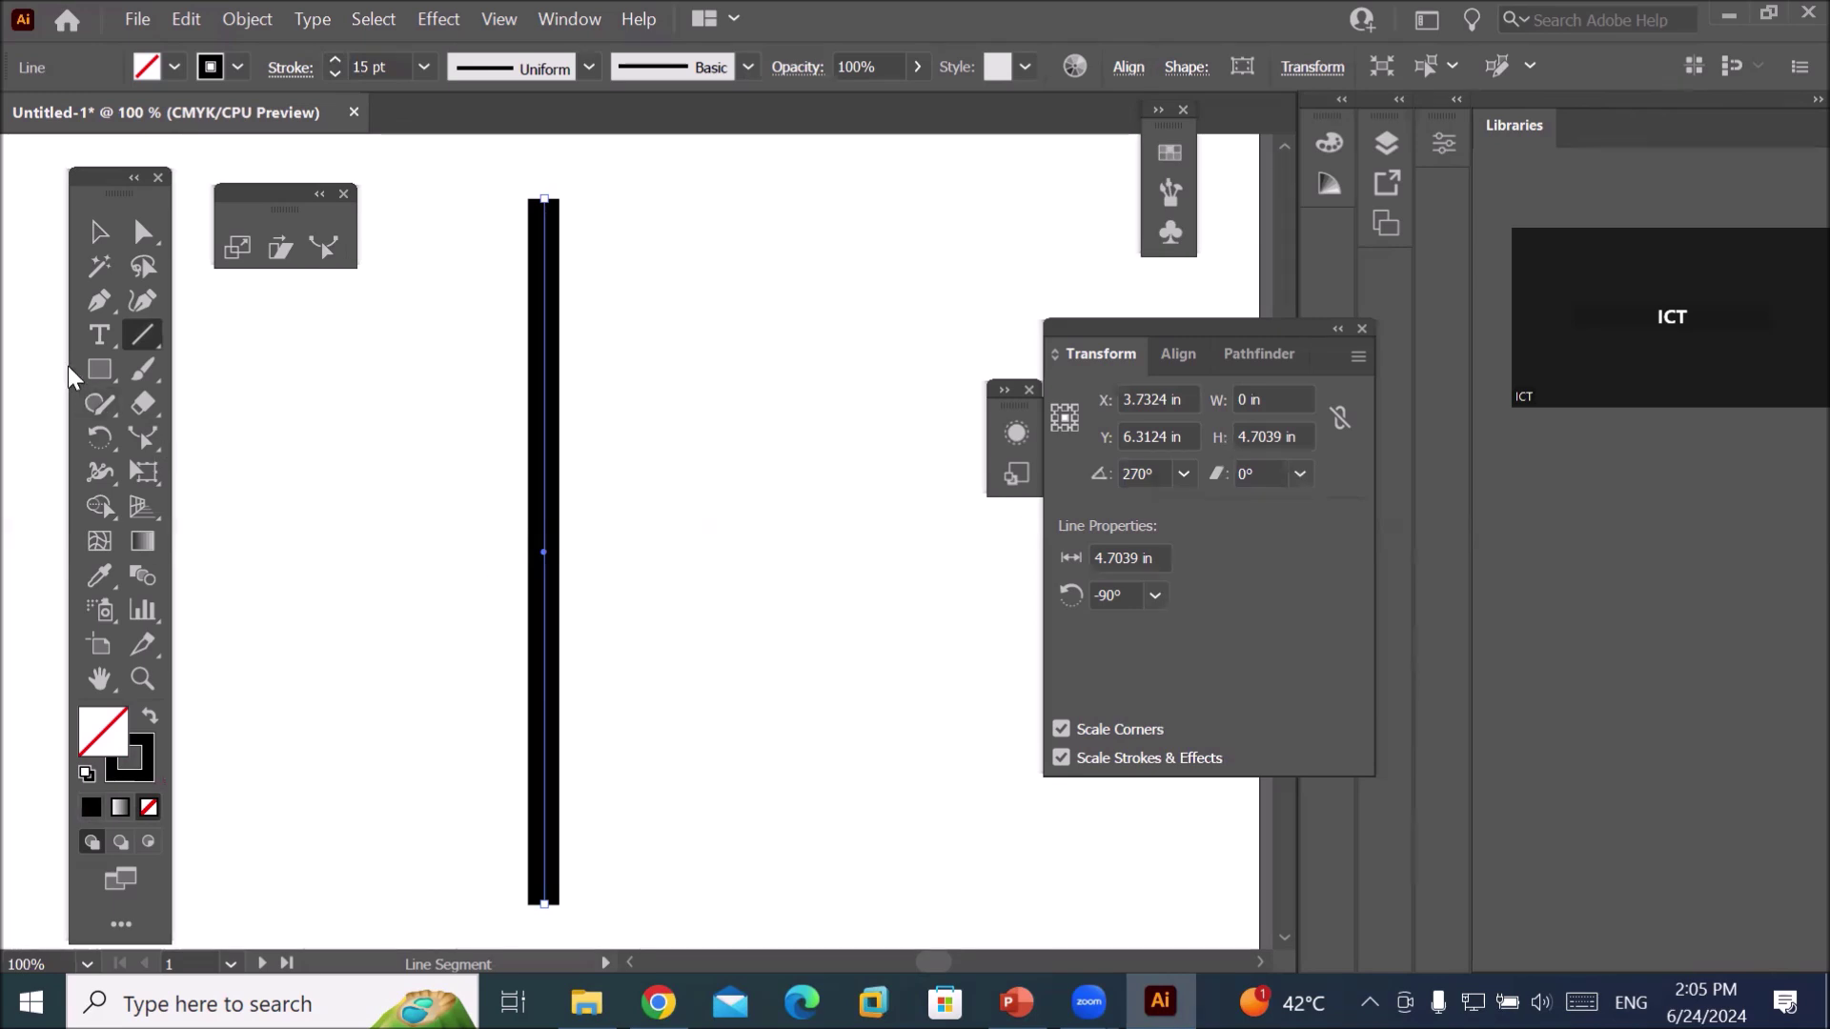
left_click(108, 304)
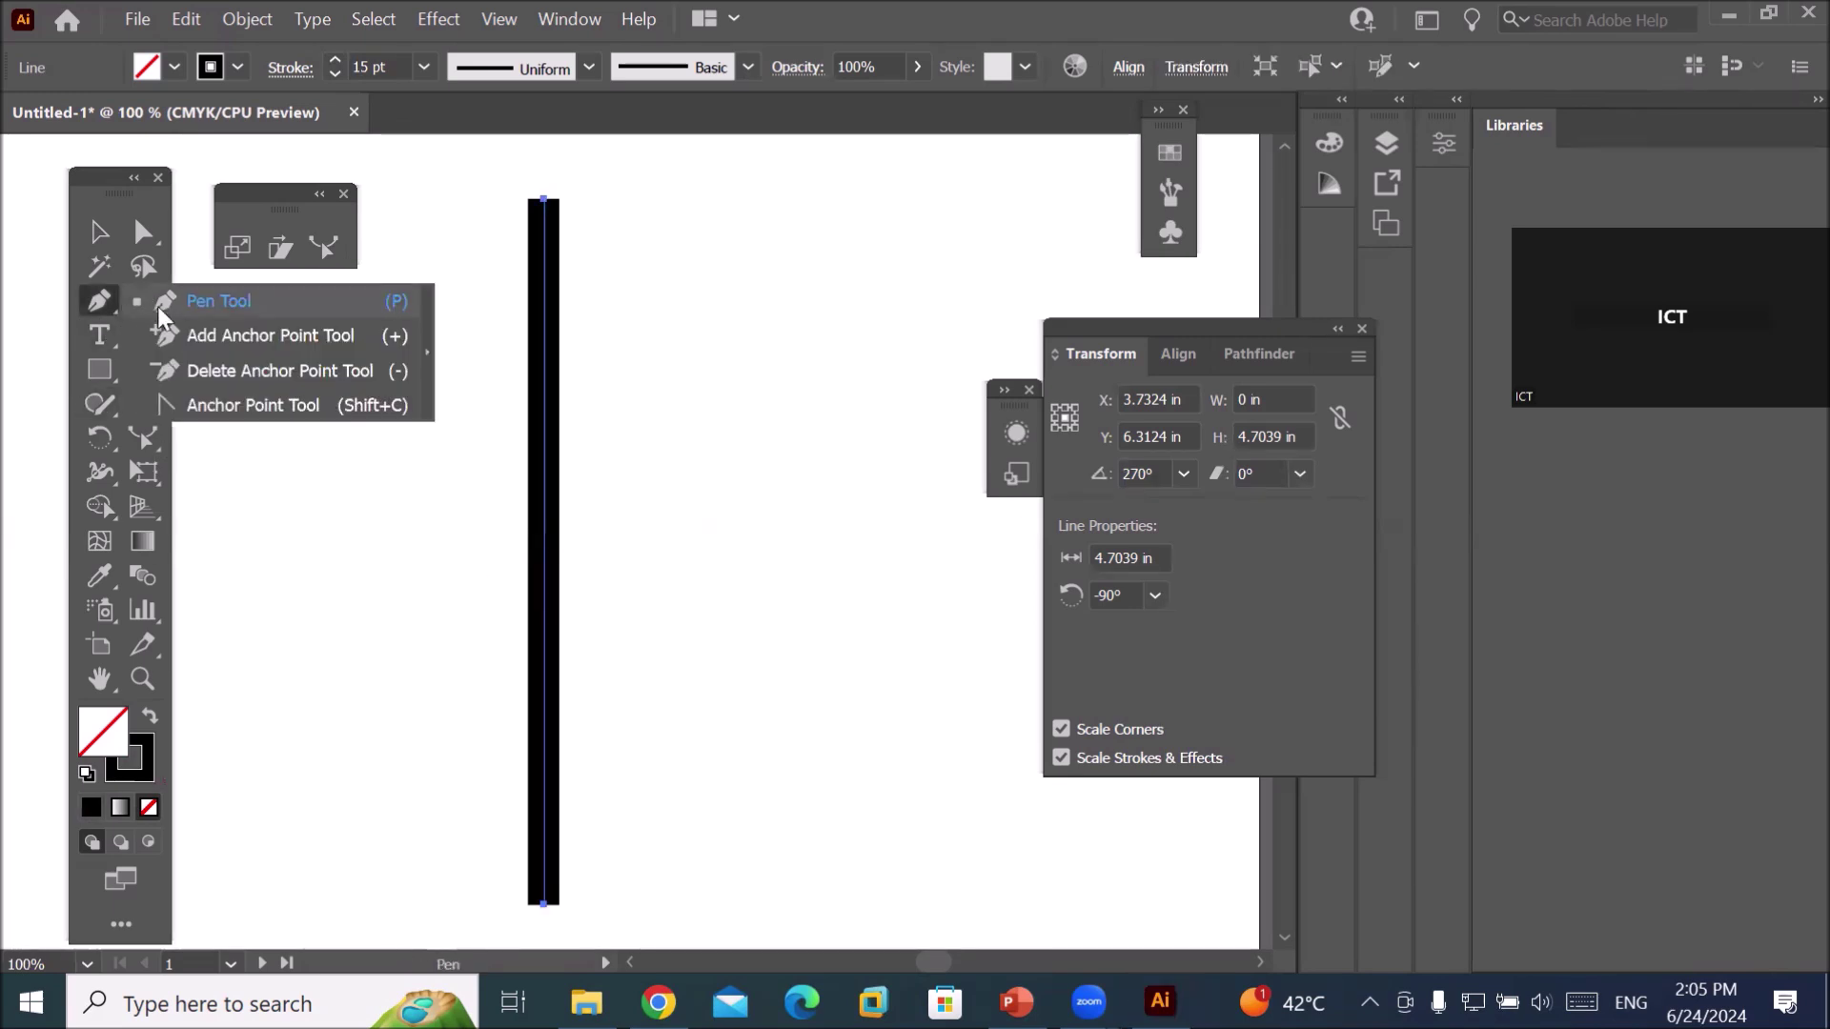
left_click(219, 303)
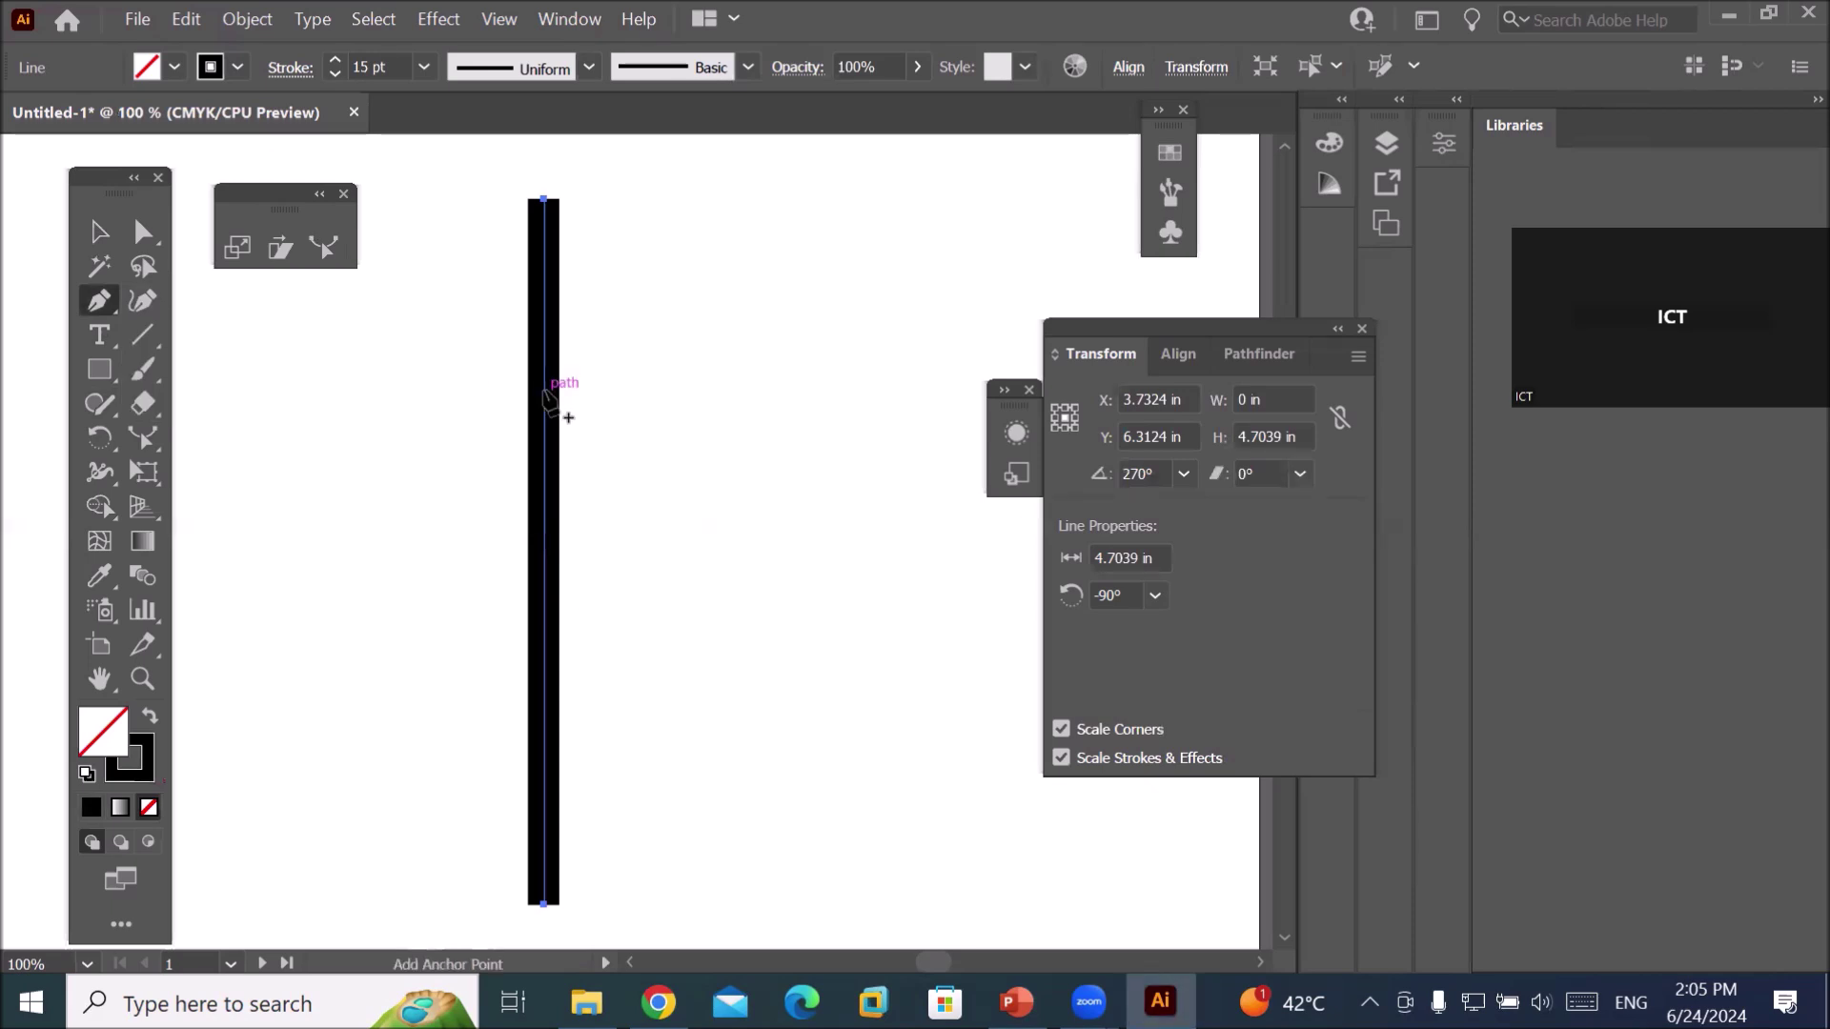
left_click(544, 391)
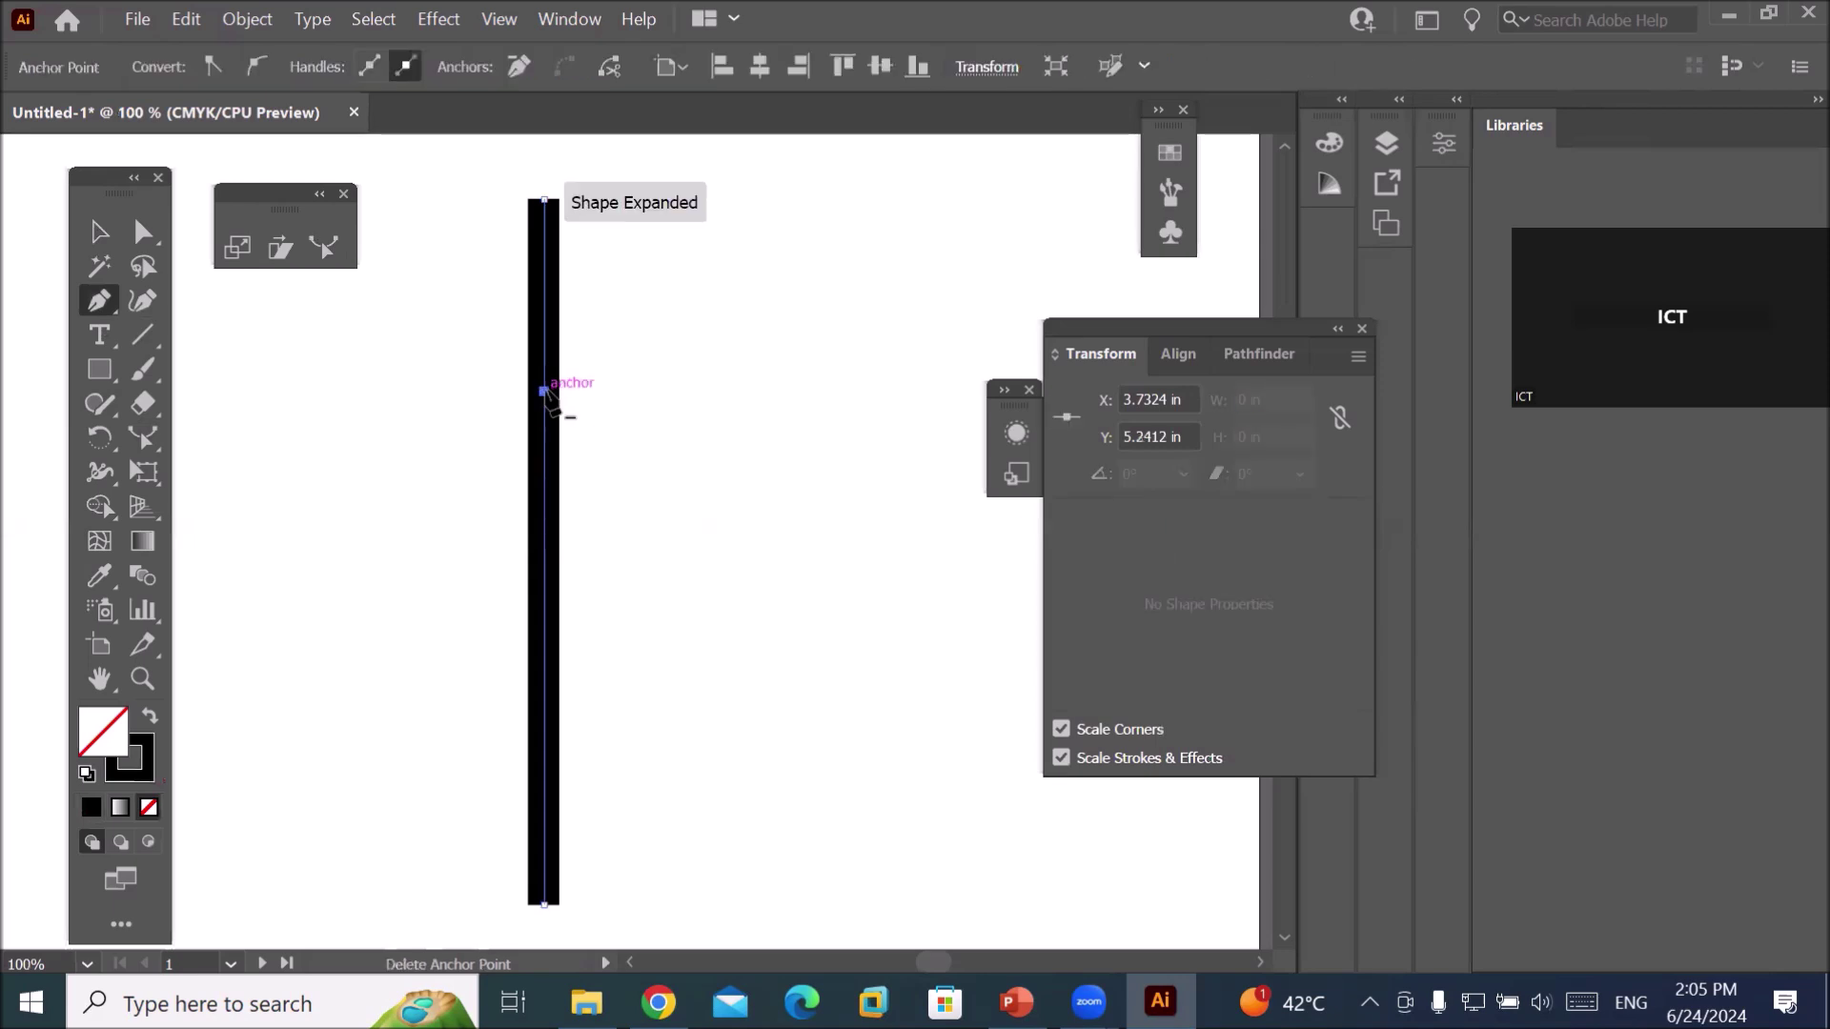
left_click(141, 232)
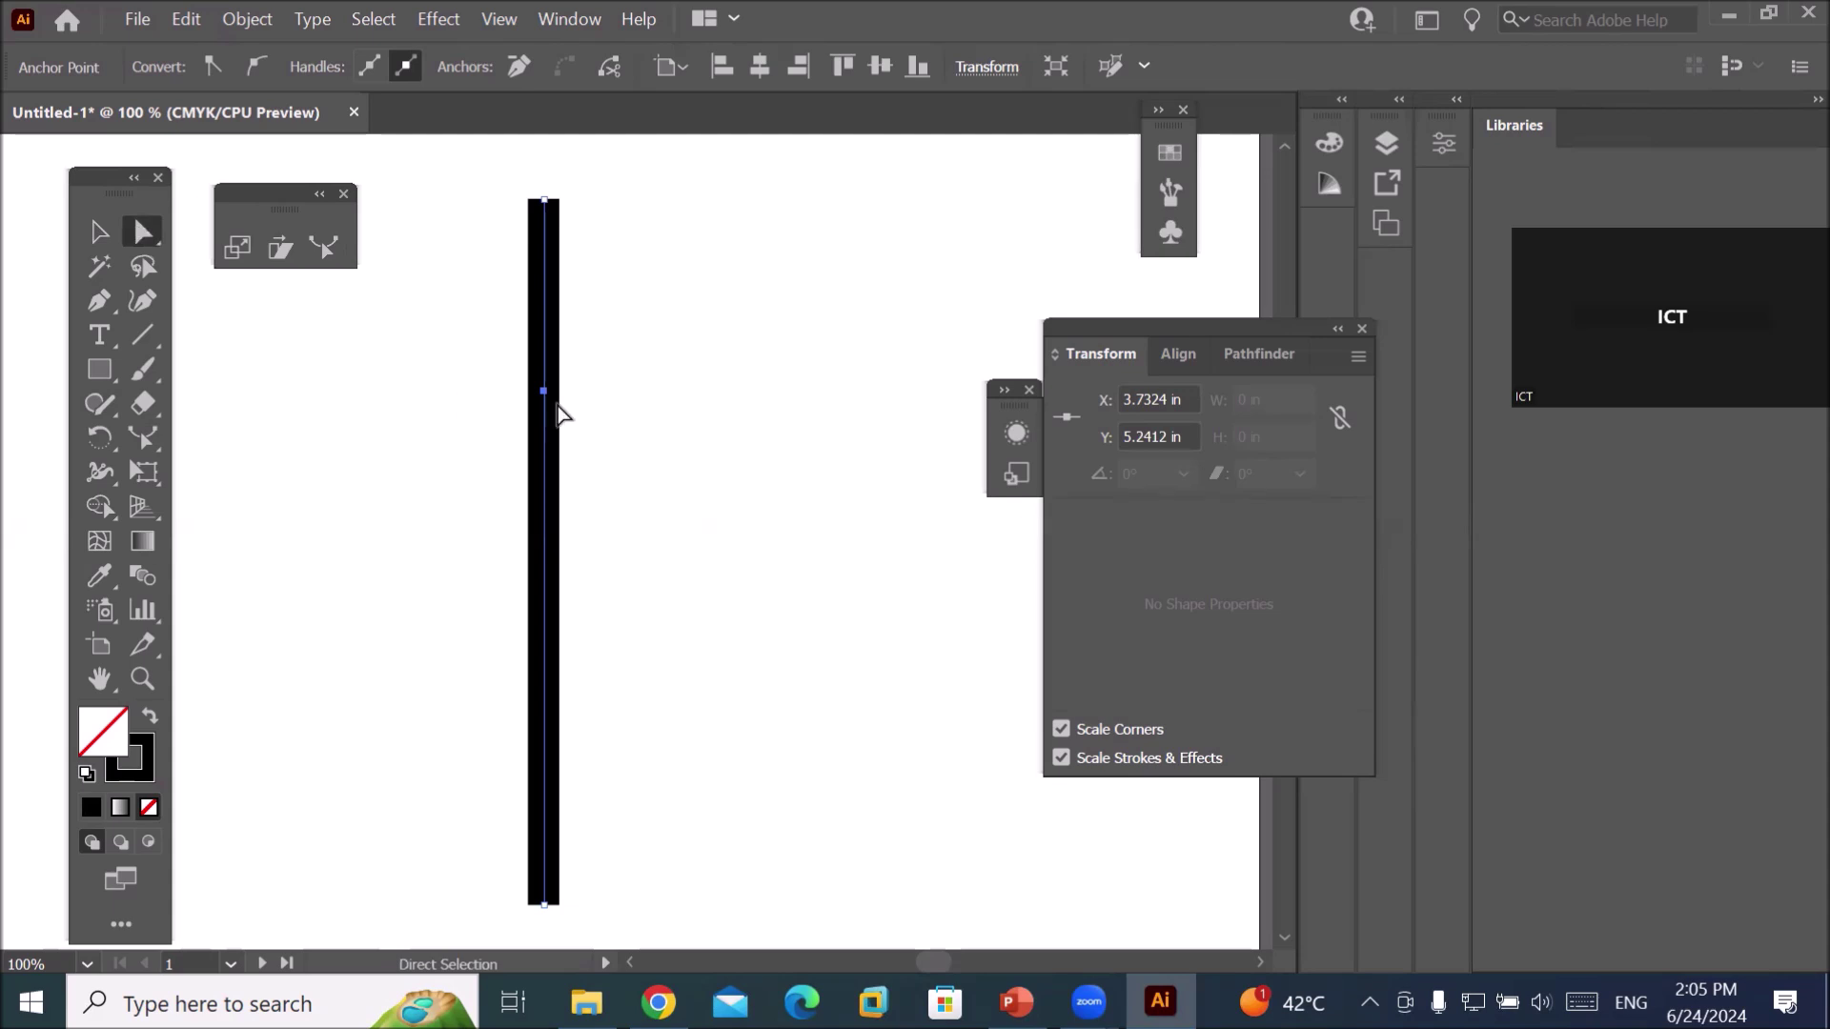
left_click_drag(545, 392, 711, 409)
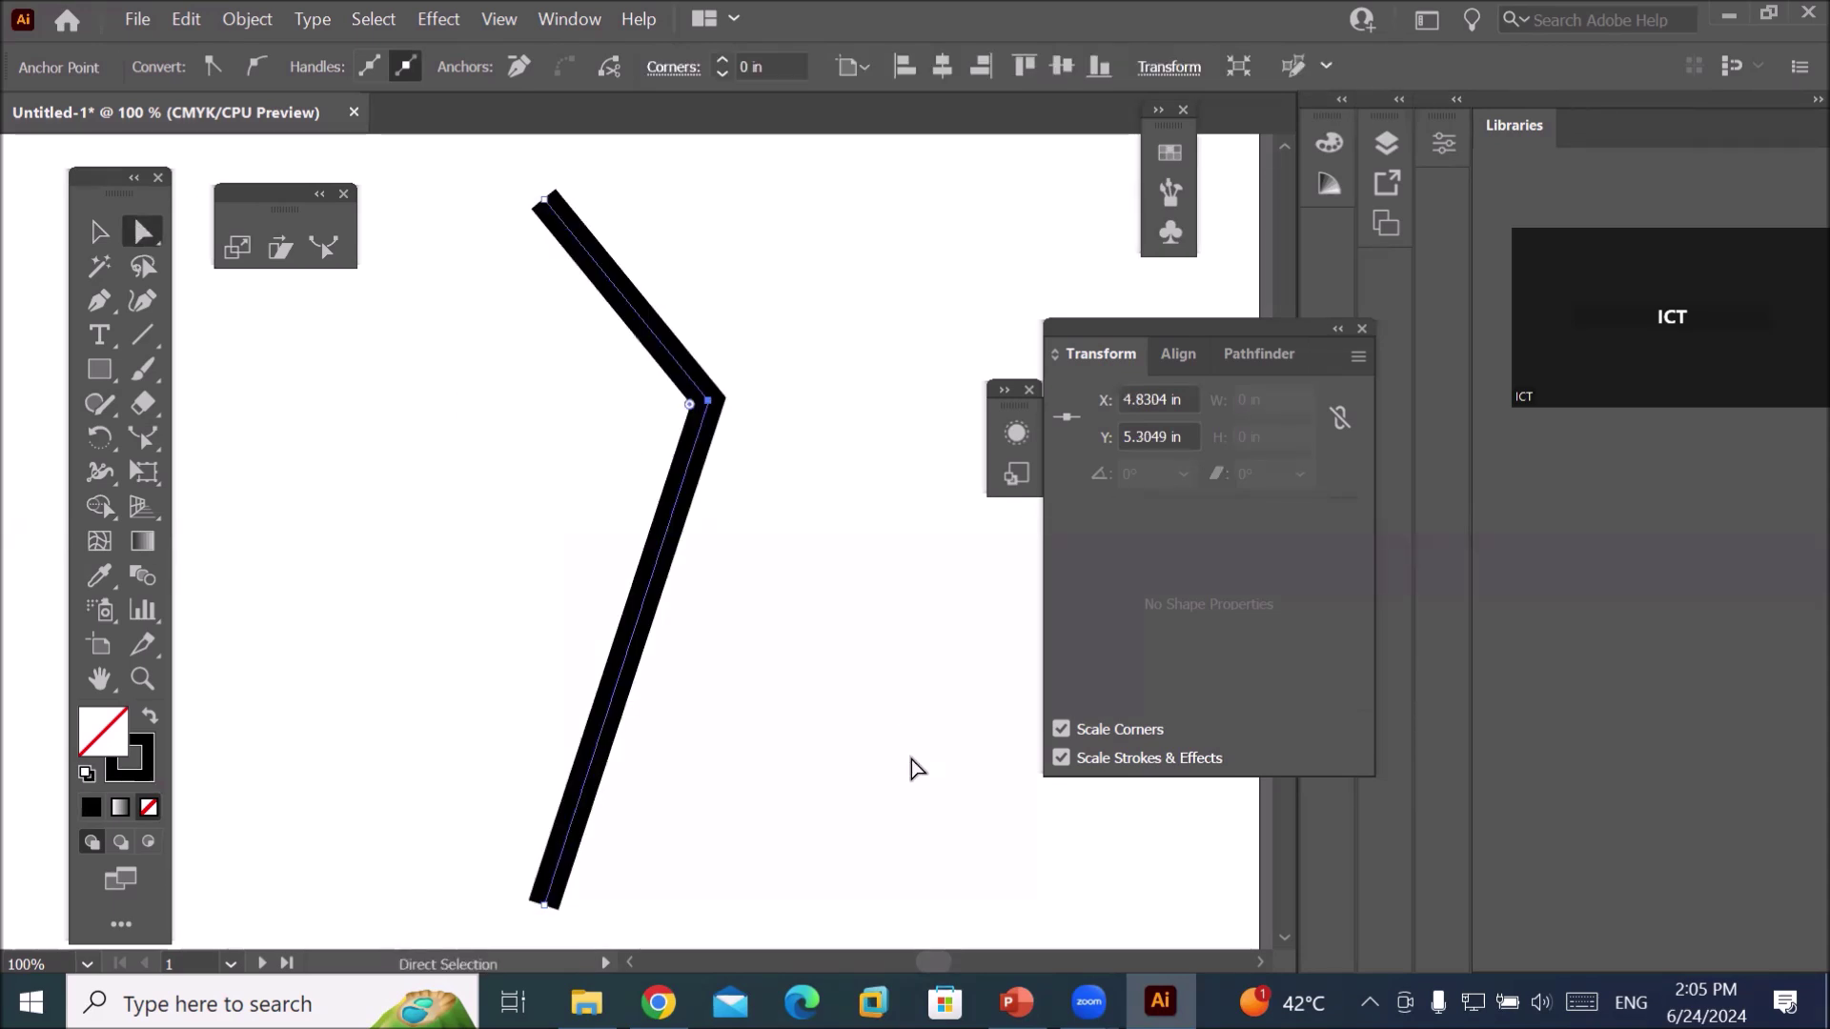
Add another anchor point on the lower segment and move it left to turn the line into a zigzag.
left_click(96, 301)
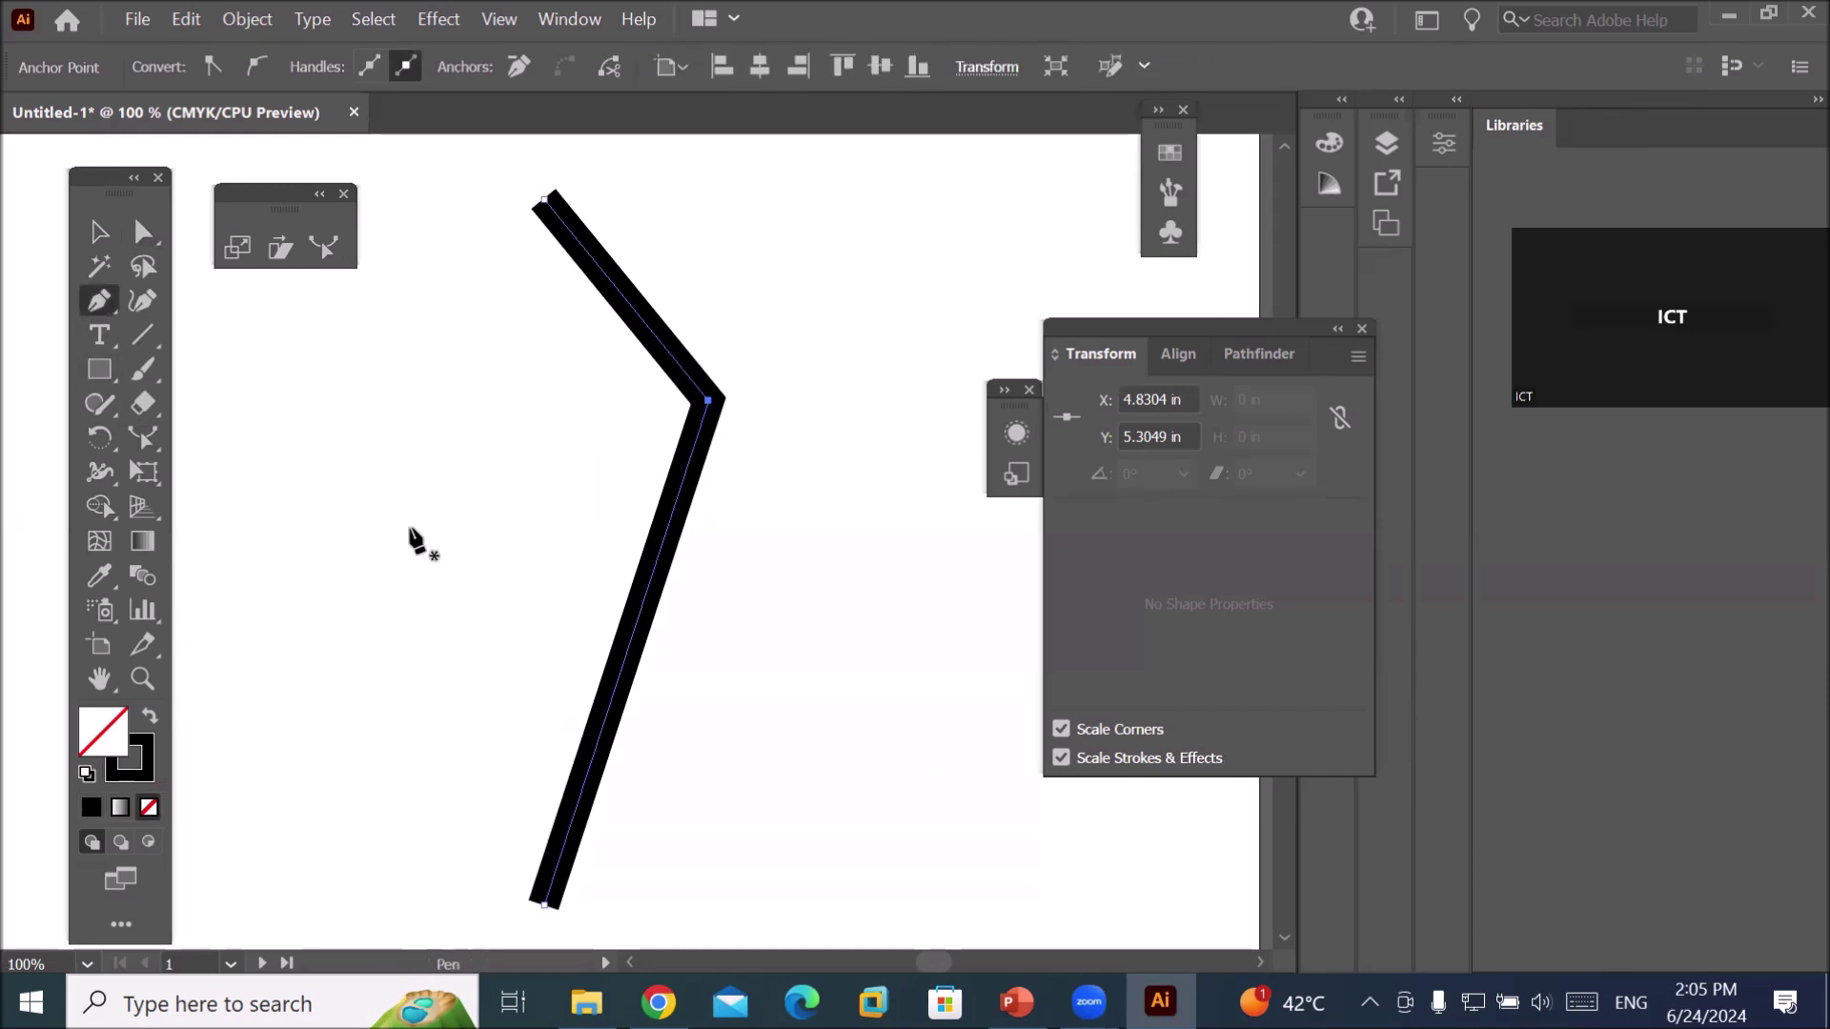
left_click(604, 715)
left_click(134, 232)
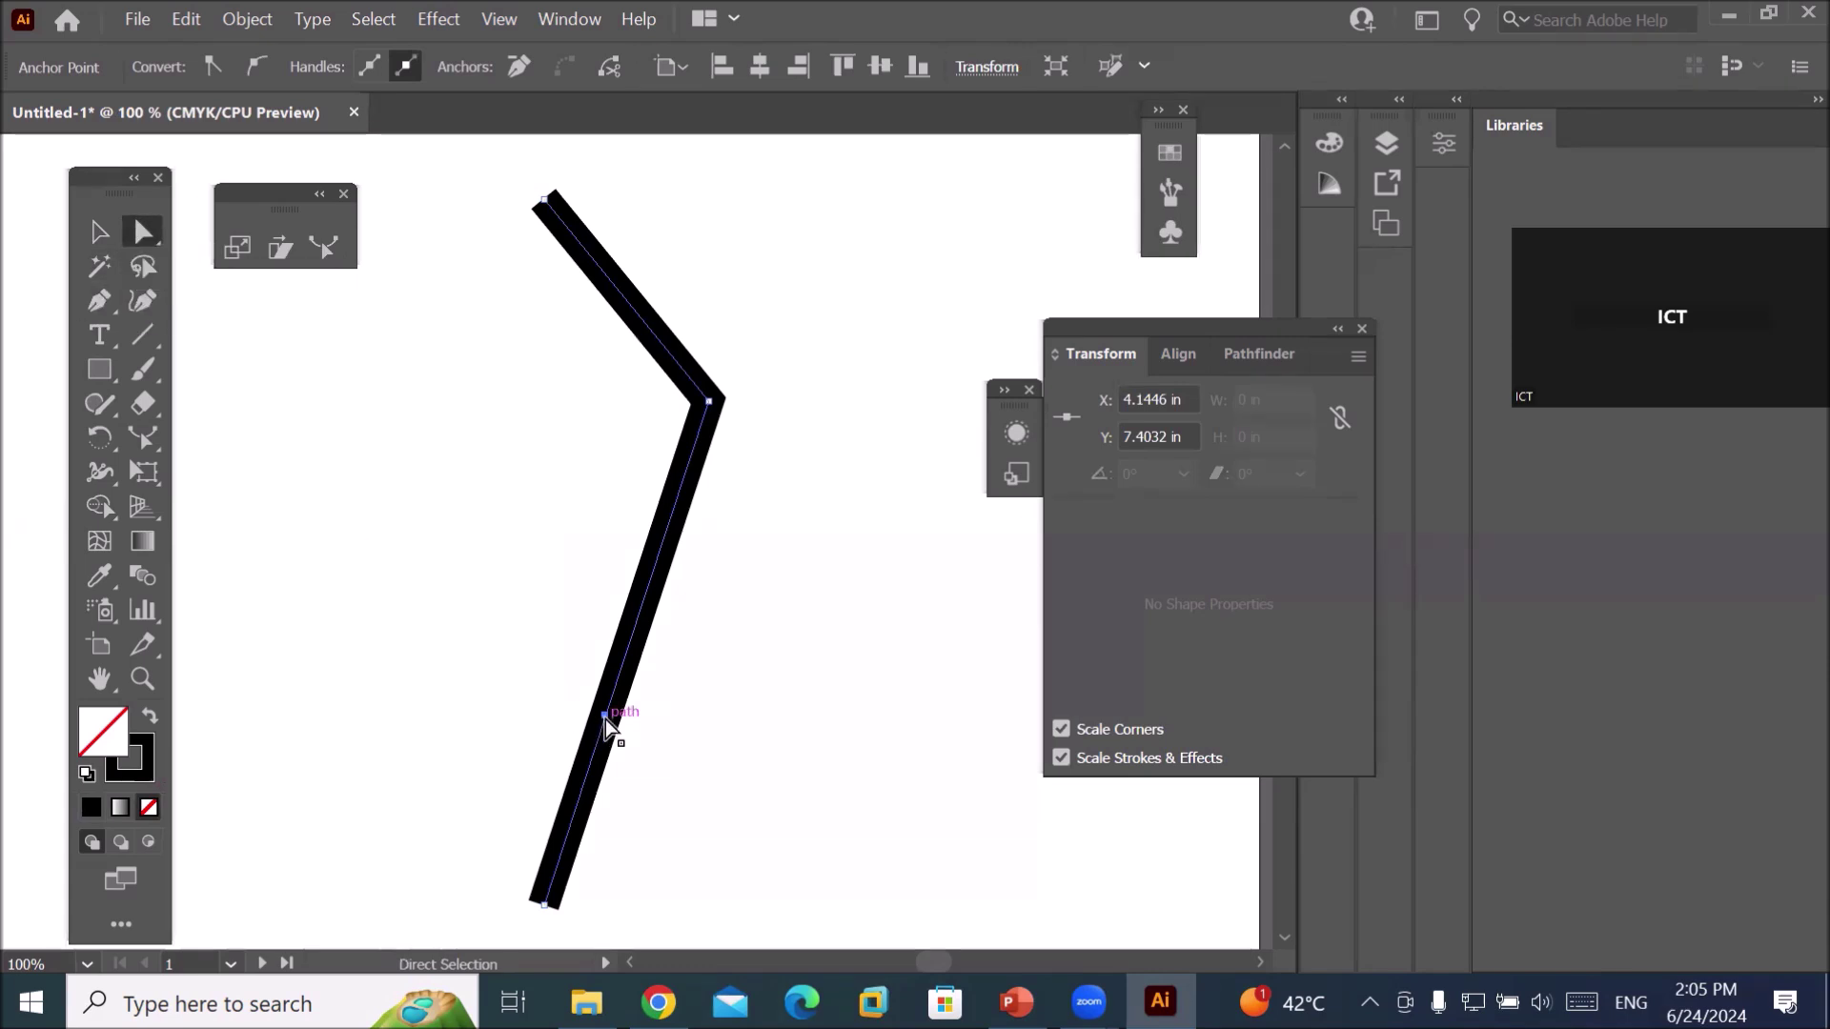
left_click_drag(605, 715, 489, 693)
Copy the "Reshape Tool" title to the top of the second artboard.
scroll(873, 796, "down", 2)
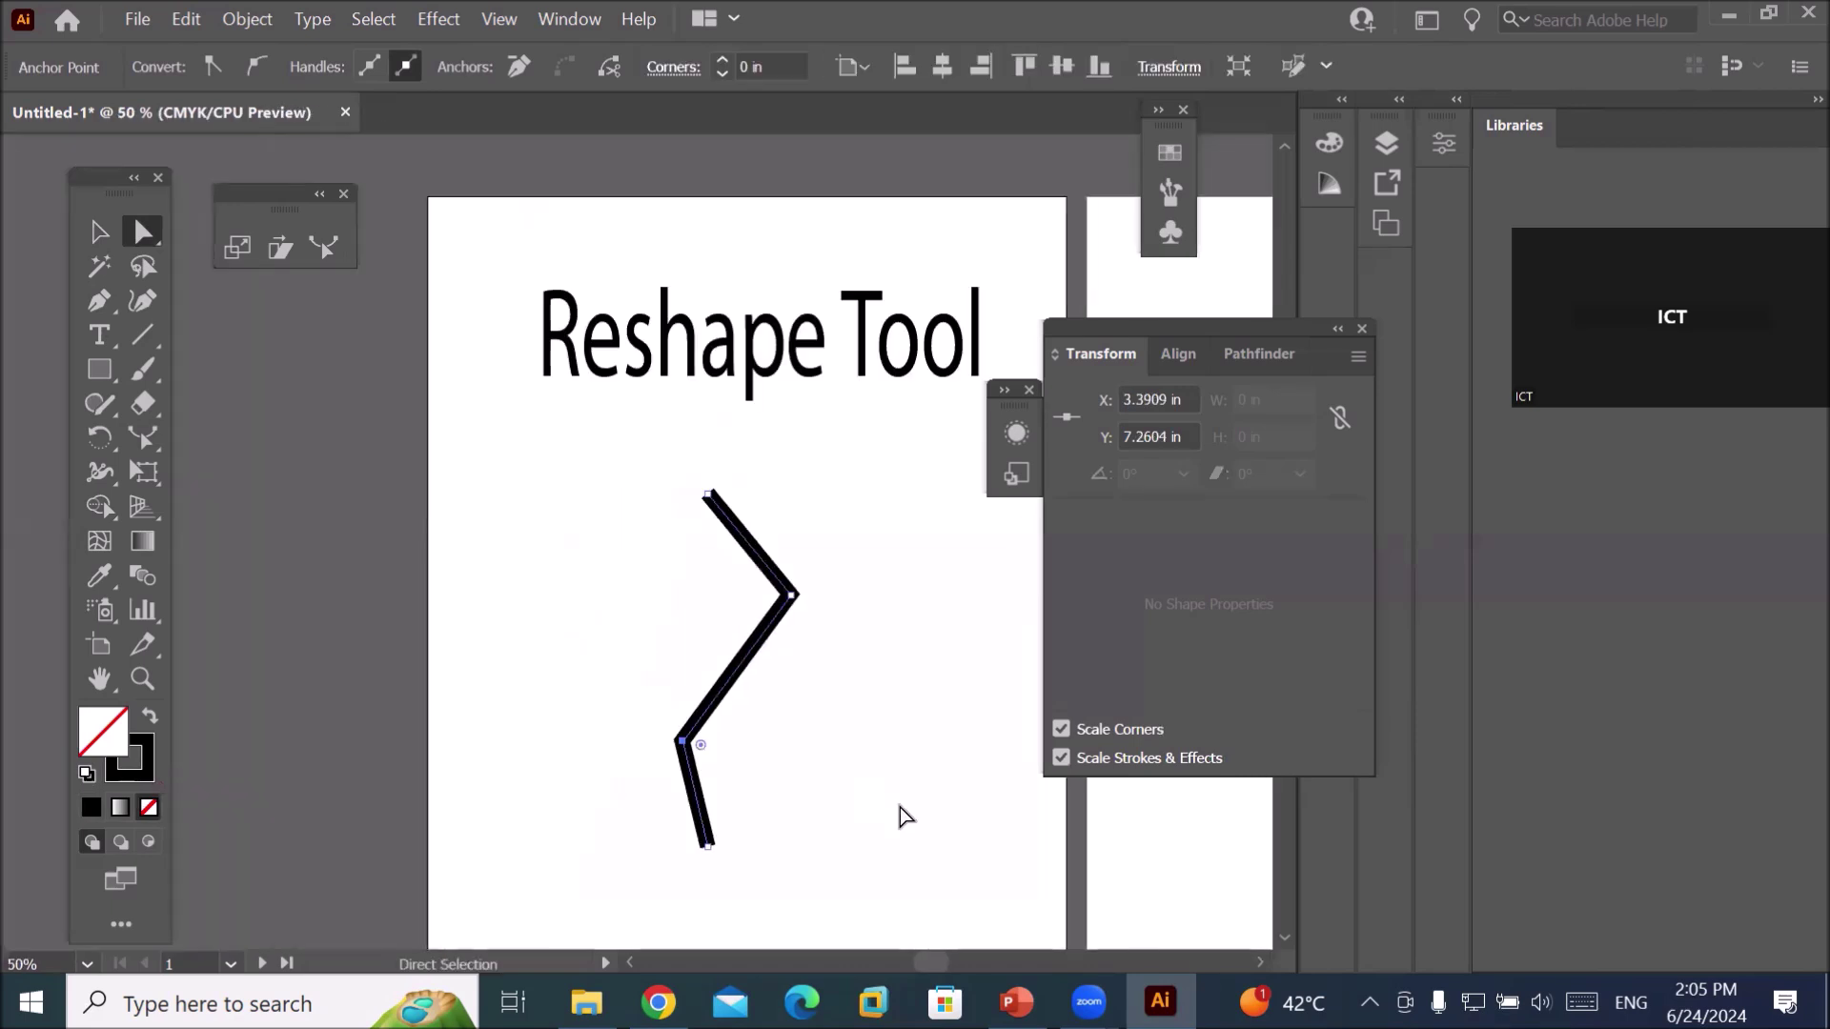
key("space")
left_click_drag(917, 818, 359, 699)
left_click(99, 232)
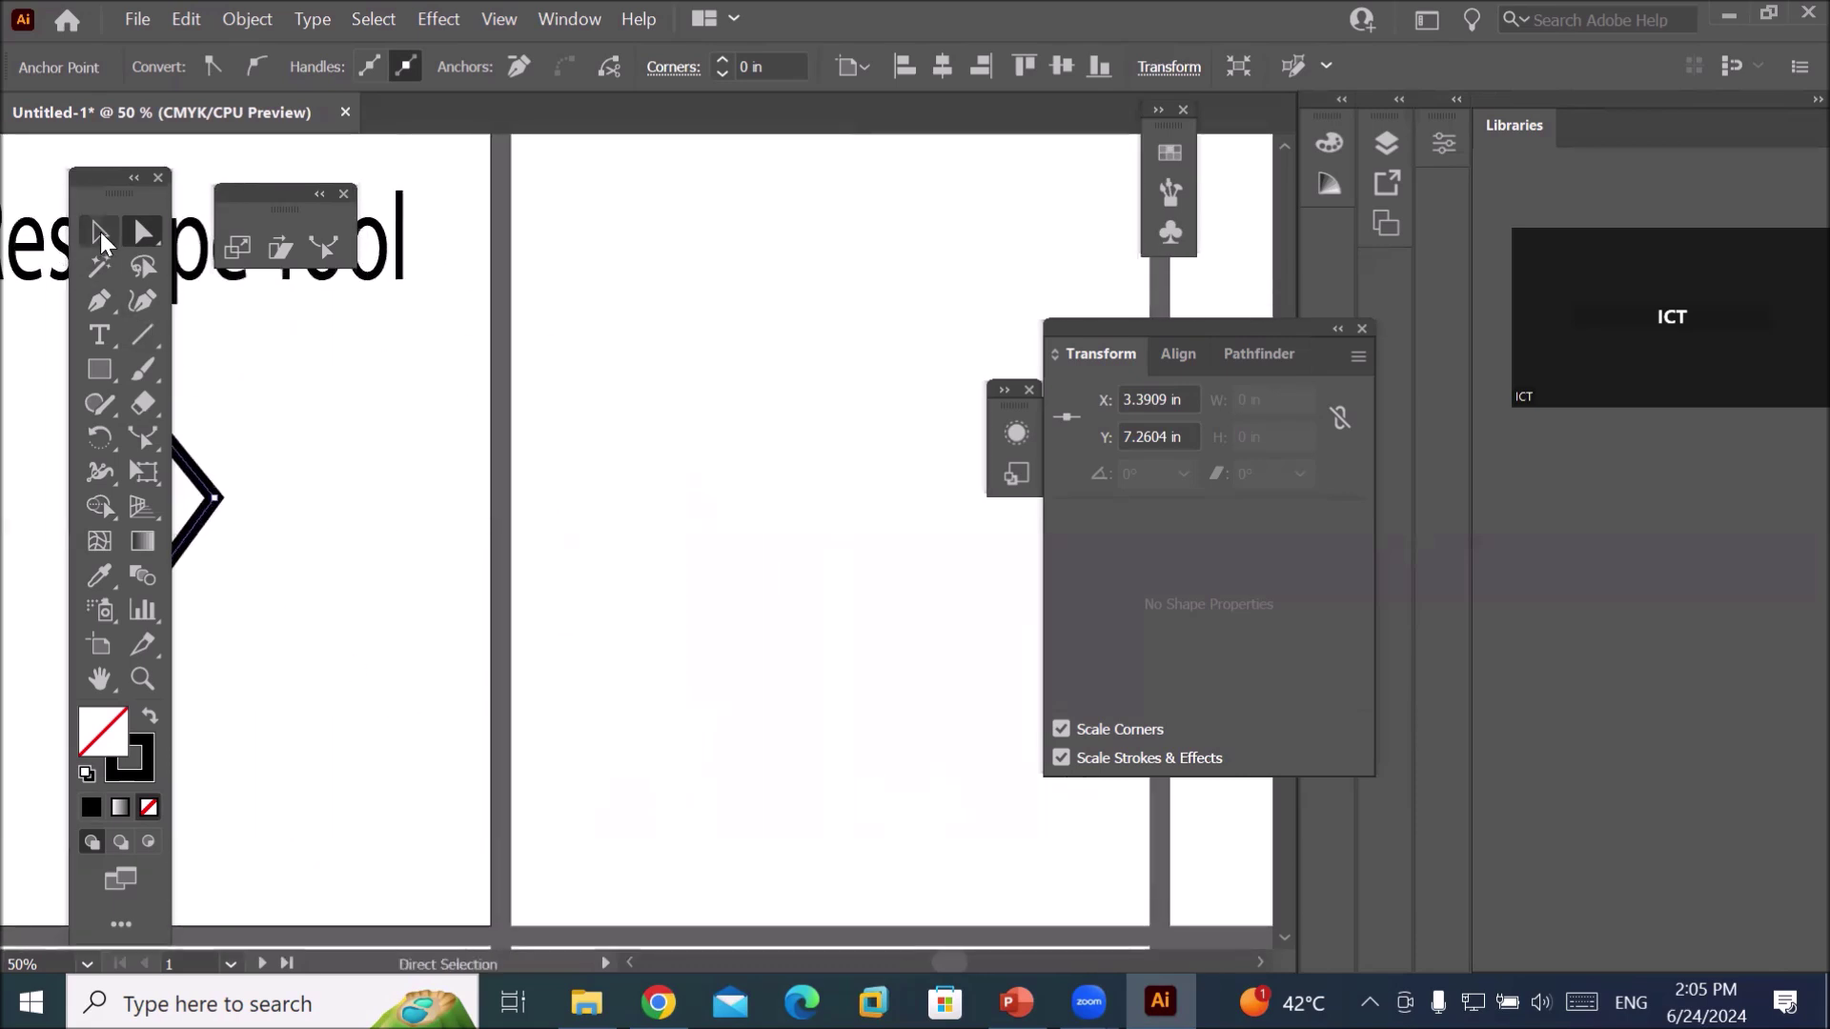
left_click_drag(190, 276, 936, 286)
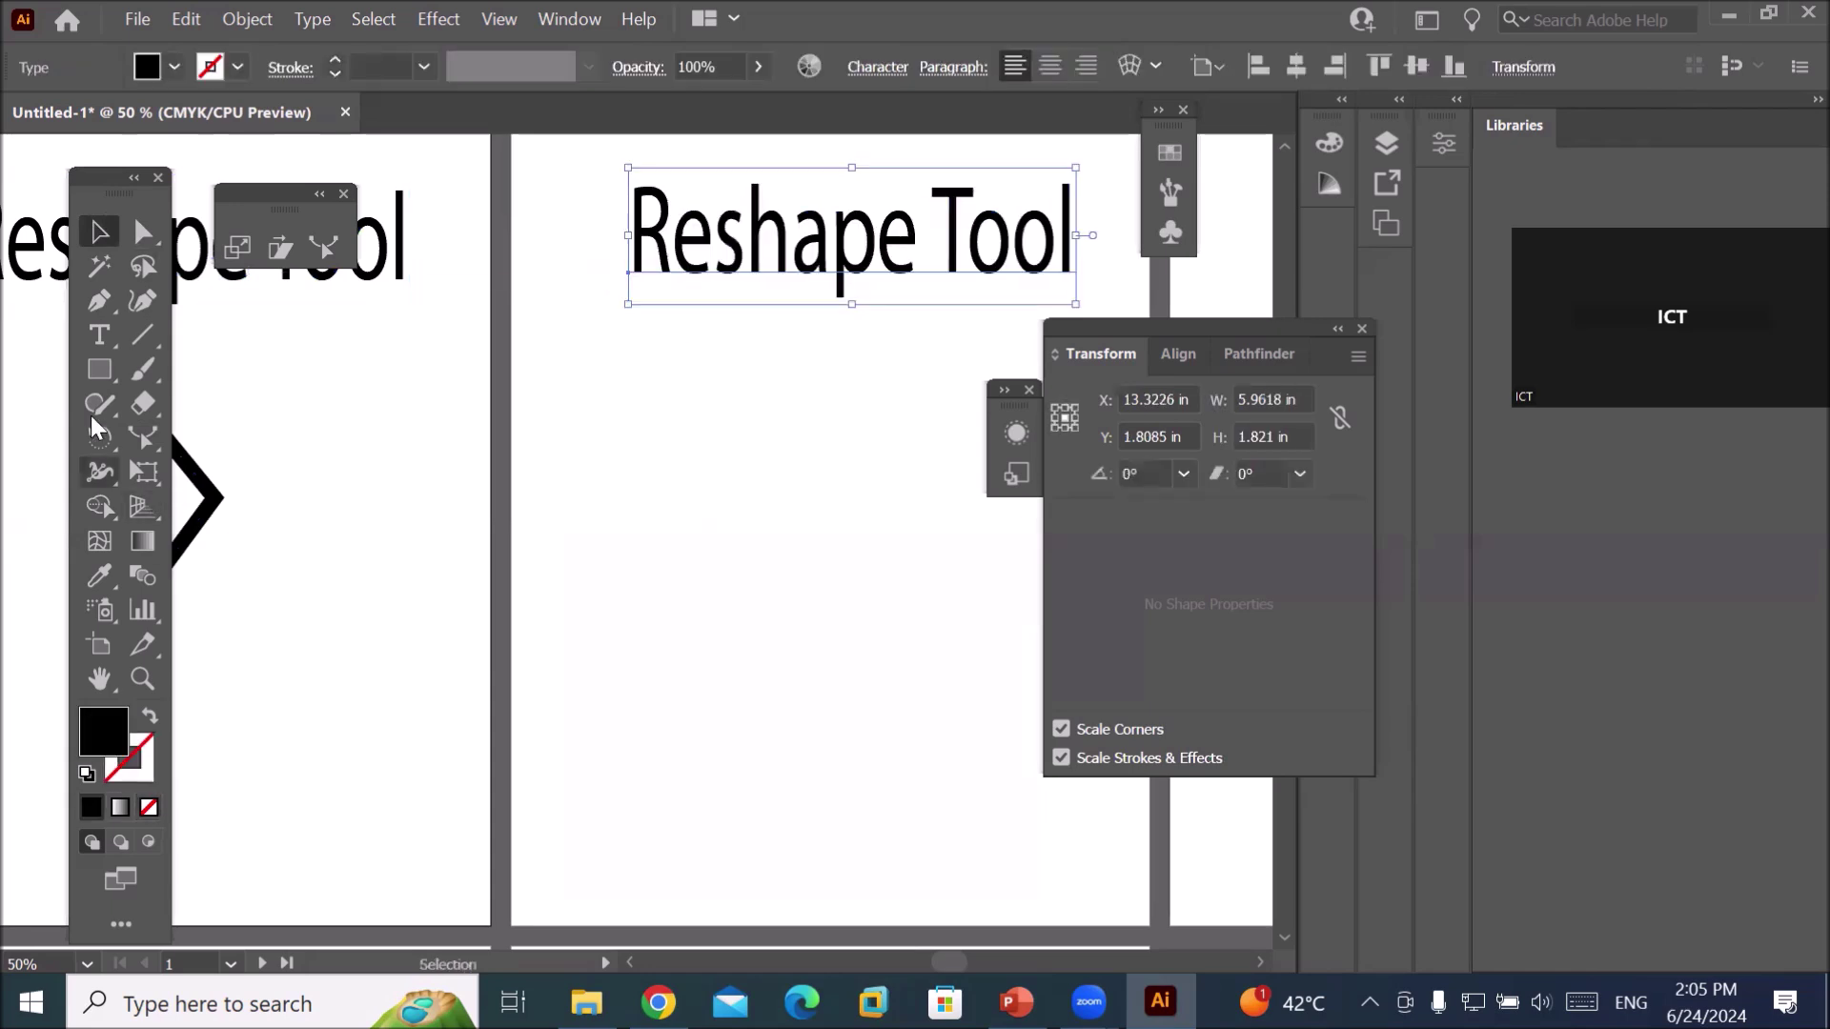
Draw a rectangle about 1.43 in wide and 4.59 in tall below the copied title and apply the default fill and stroke.
left_click(99, 369)
mouse_move(716, 388)
left_mouse_down()
mouse_move(836, 607)
mouse_move(825, 732)
left_mouse_up()
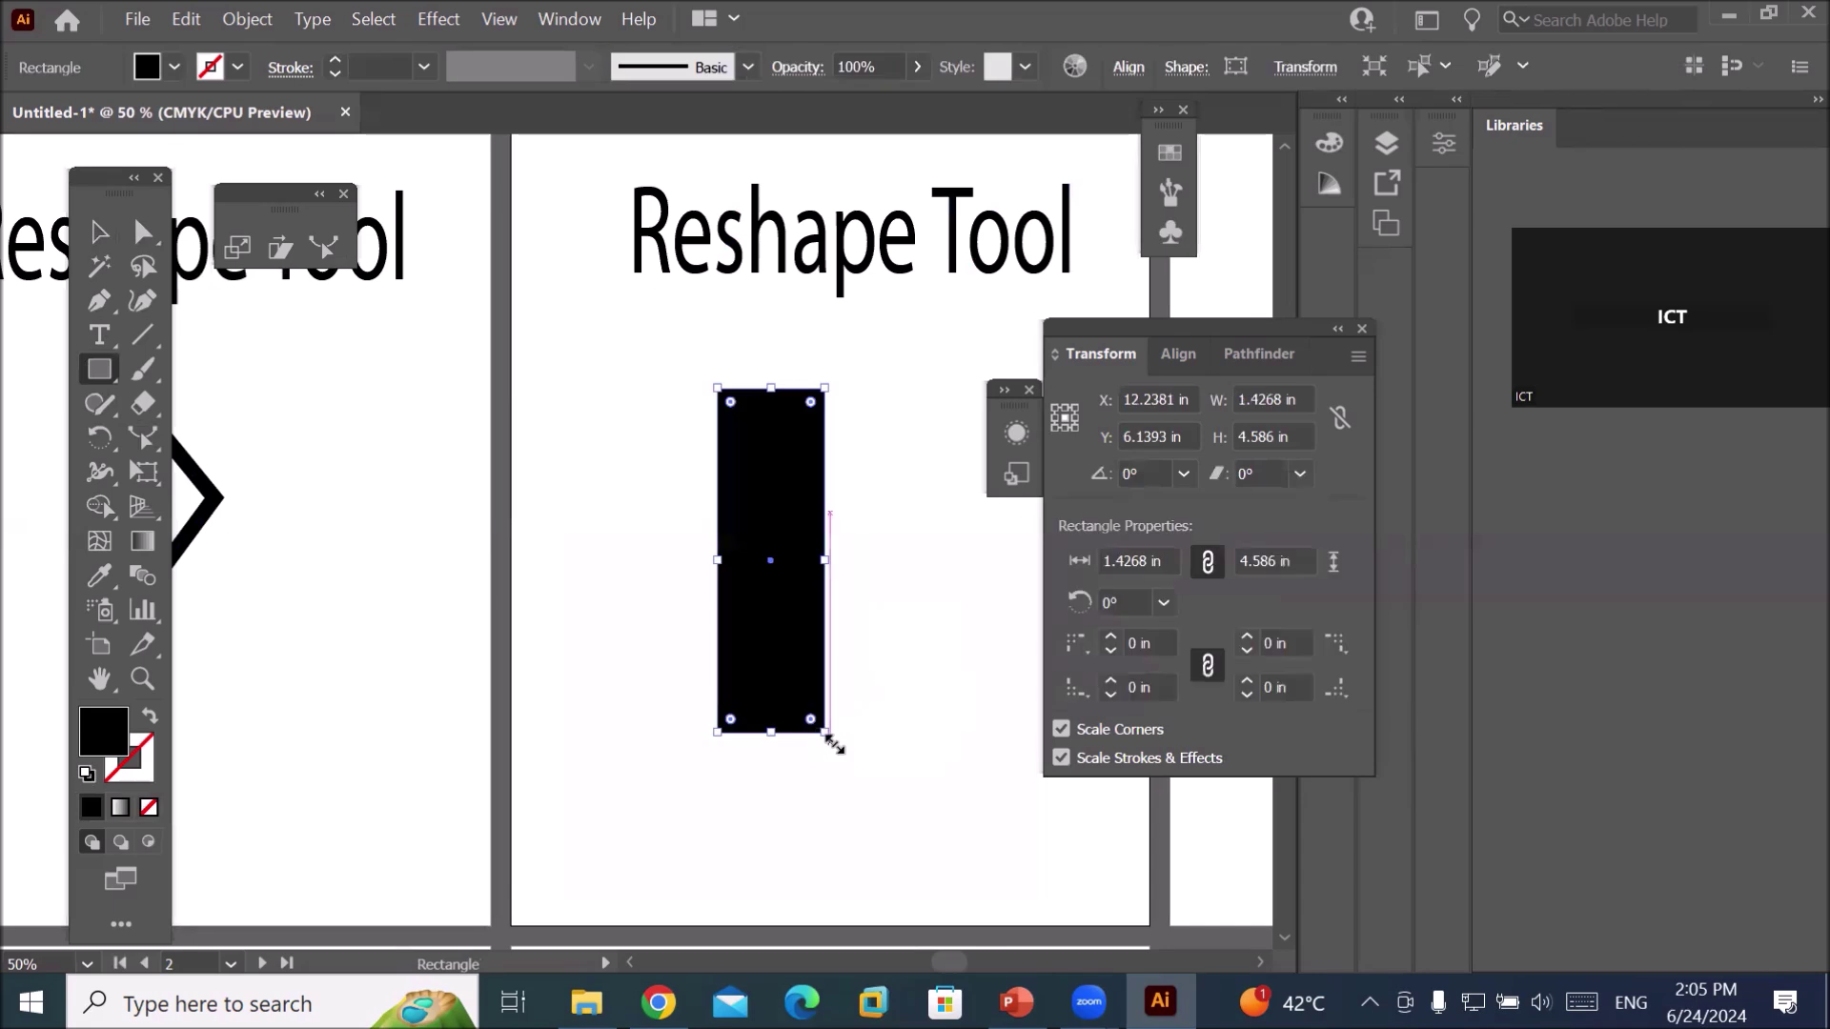
left_click(85, 774)
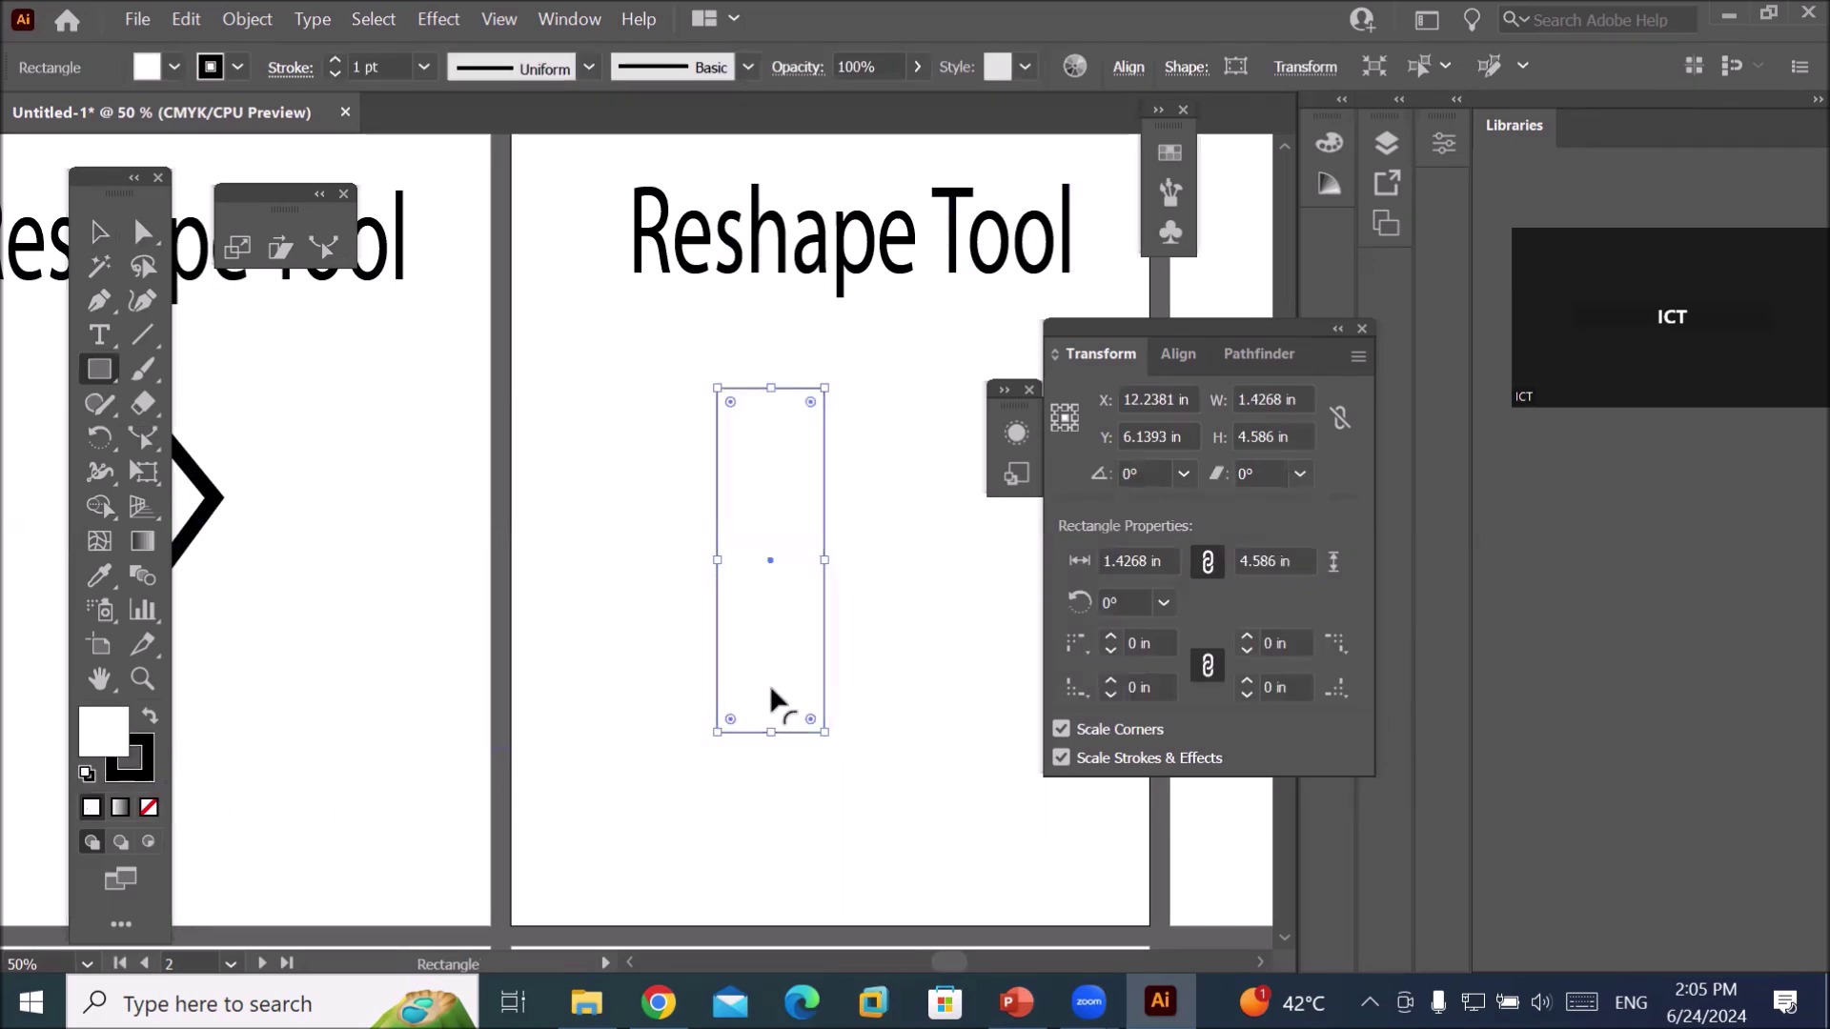
Set the rectangle's stroke weight to 5 pt.
key("space")
left_click_drag(866, 629, 591, 620)
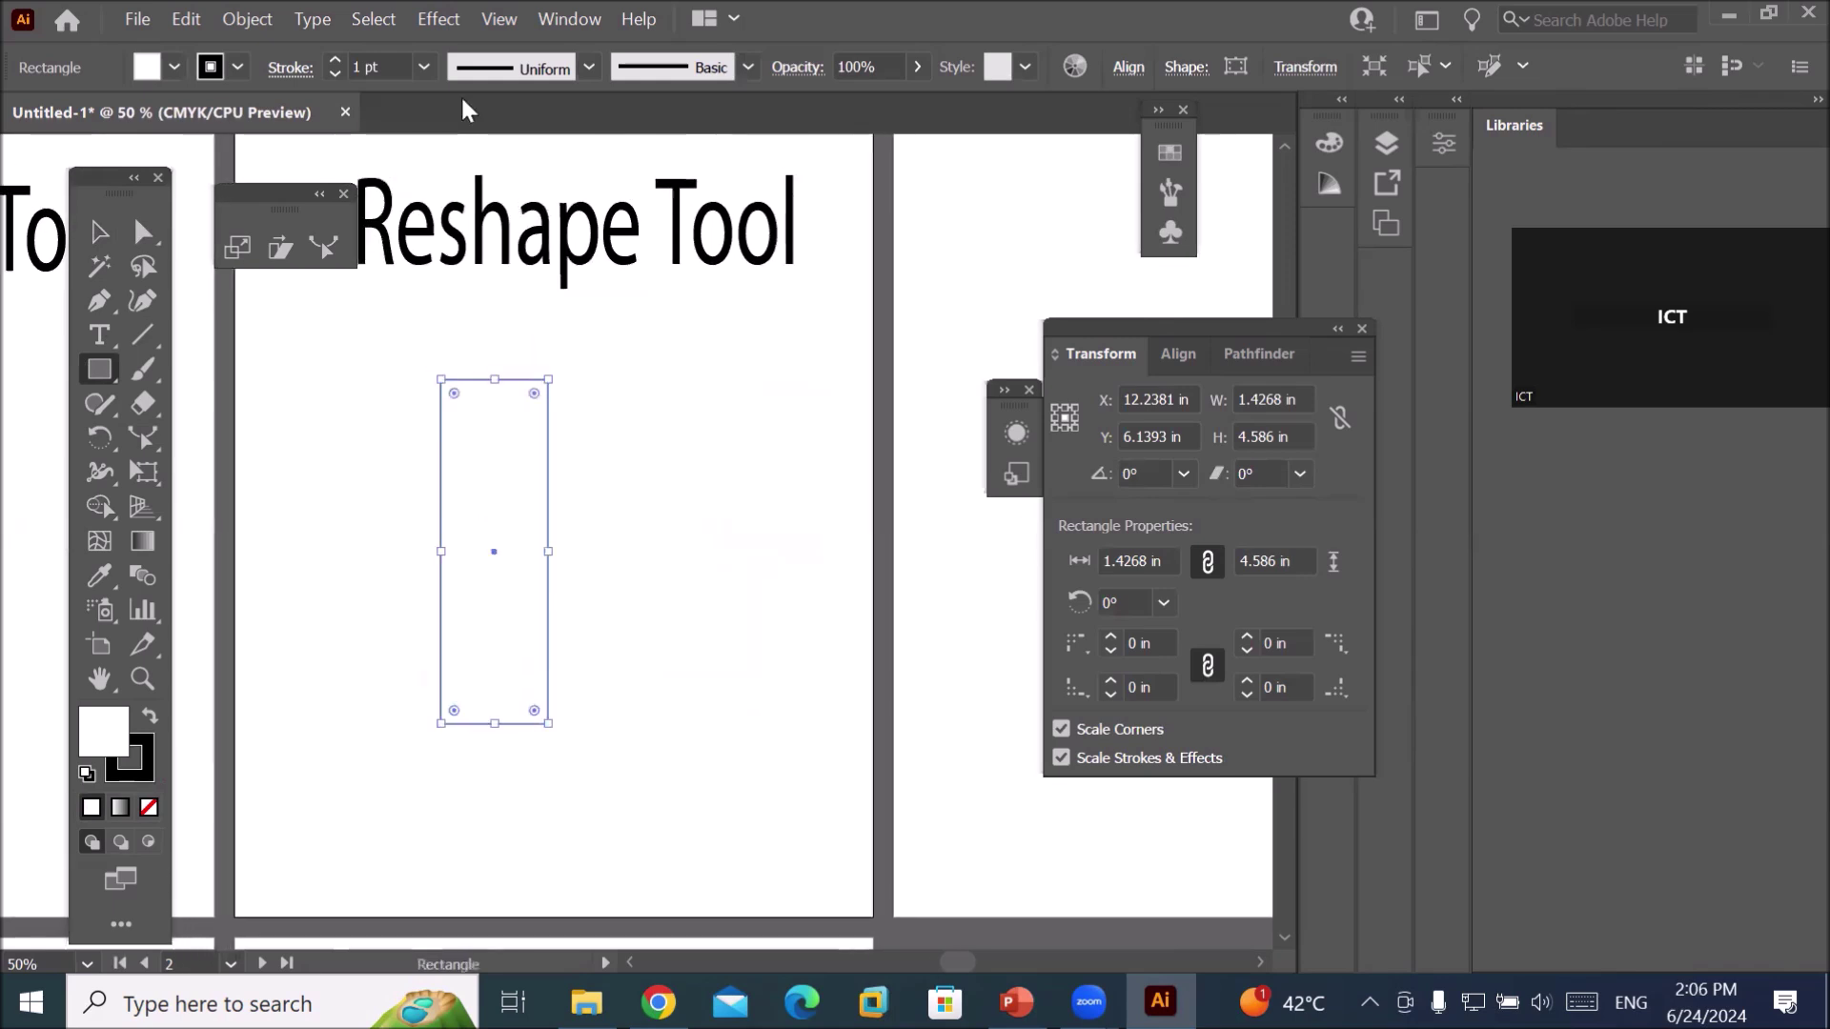
left_click(336, 59)
left_click(336, 59)
left_click(335, 60)
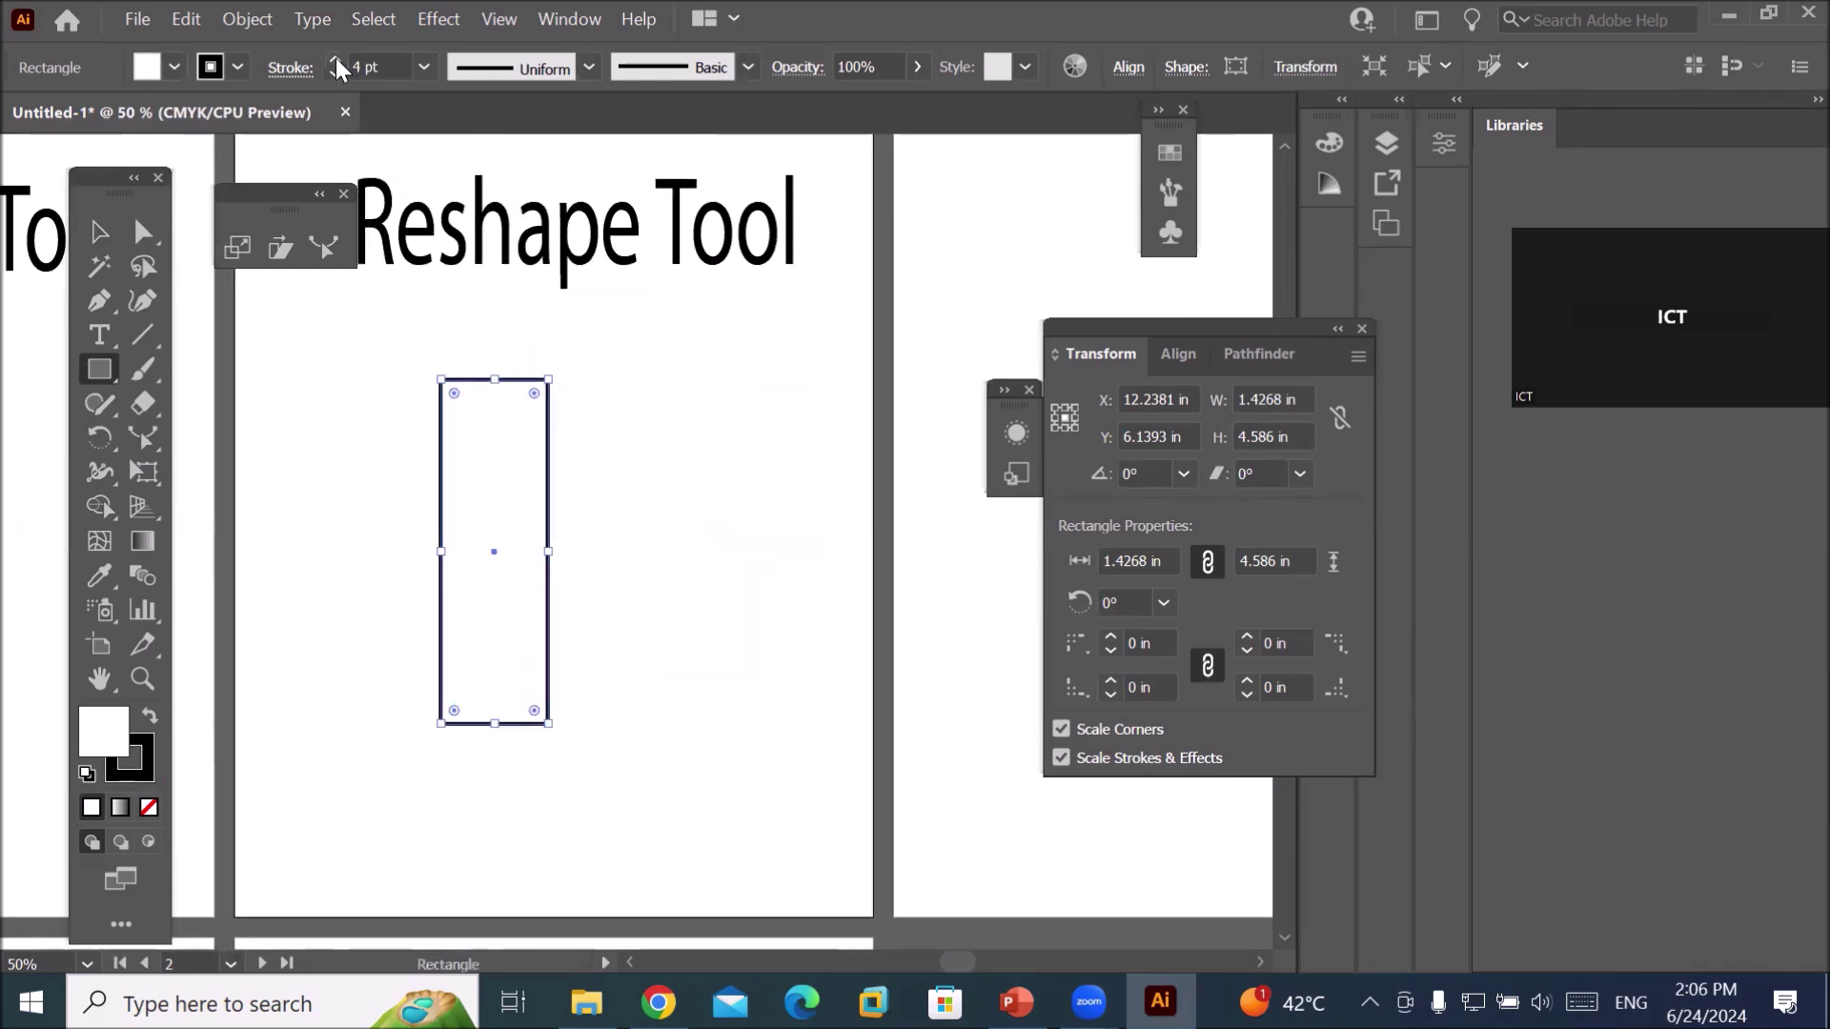
left_click(335, 59)
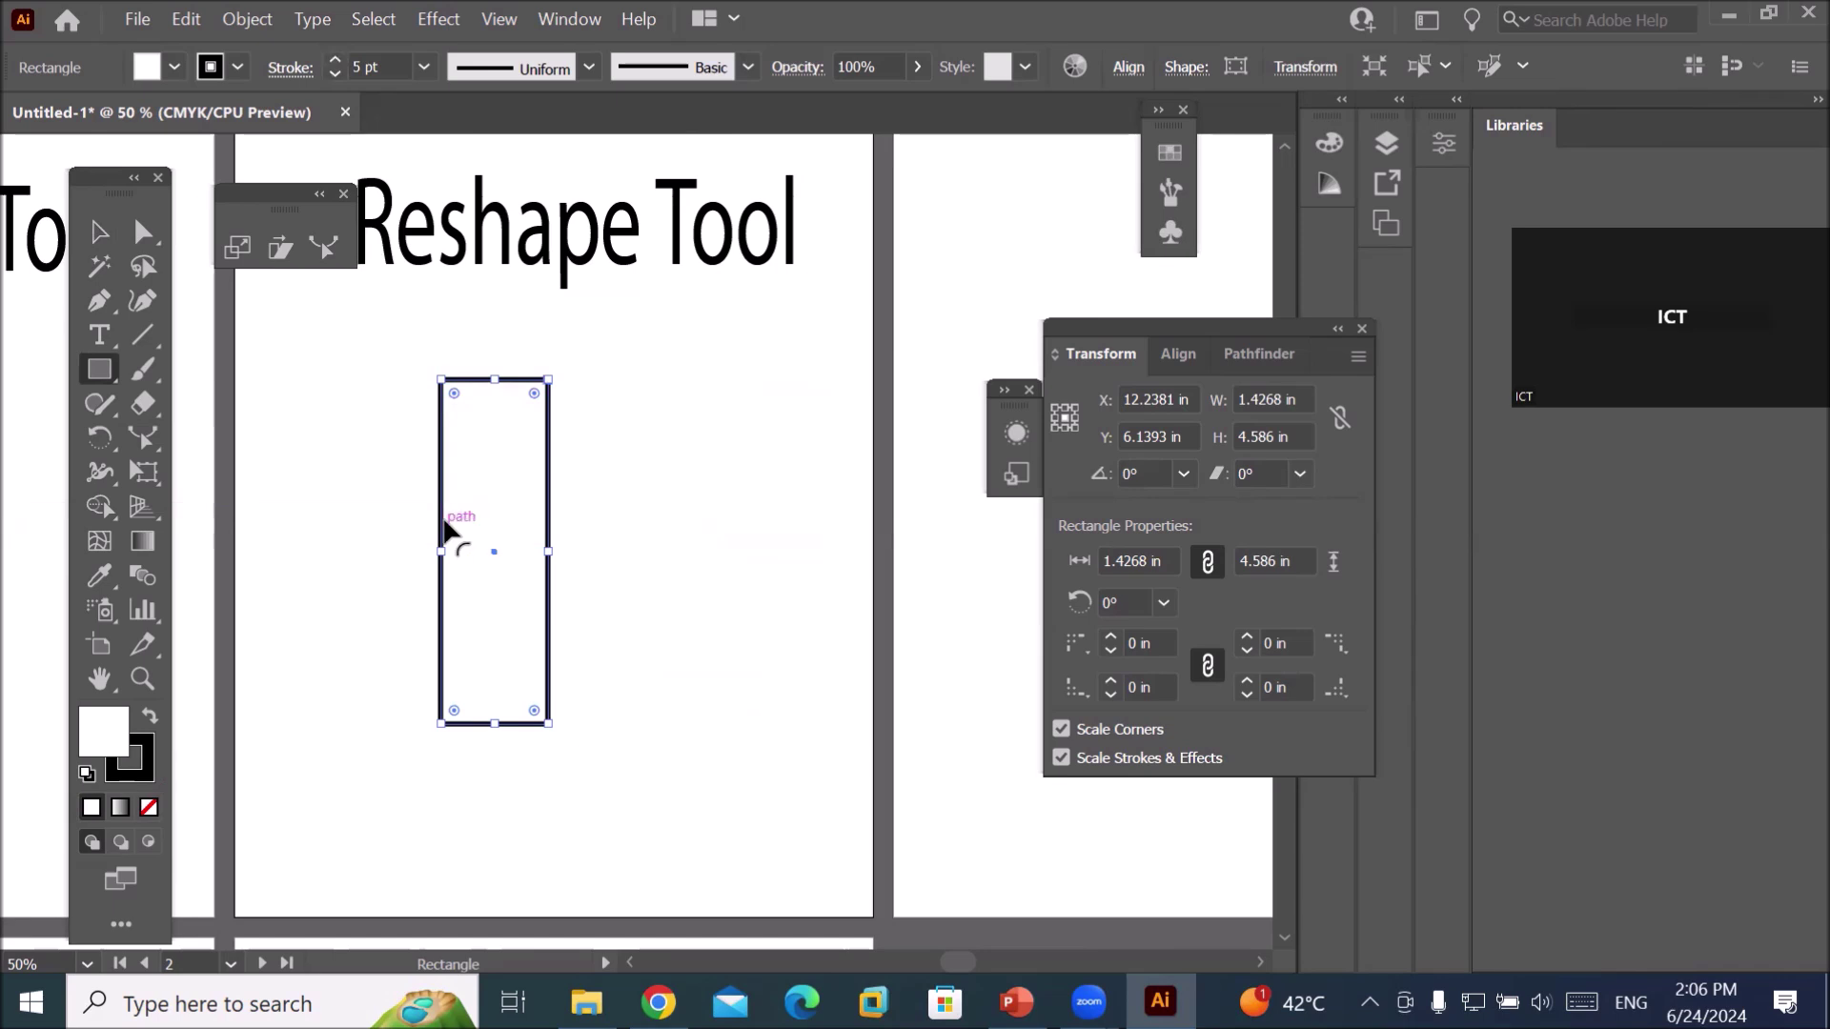
Delete the stray thin rectangle drawn beside the tall one, and narrow the tall rectangle to about 0.9 in.
left_click_drag(545, 496, 610, 497)
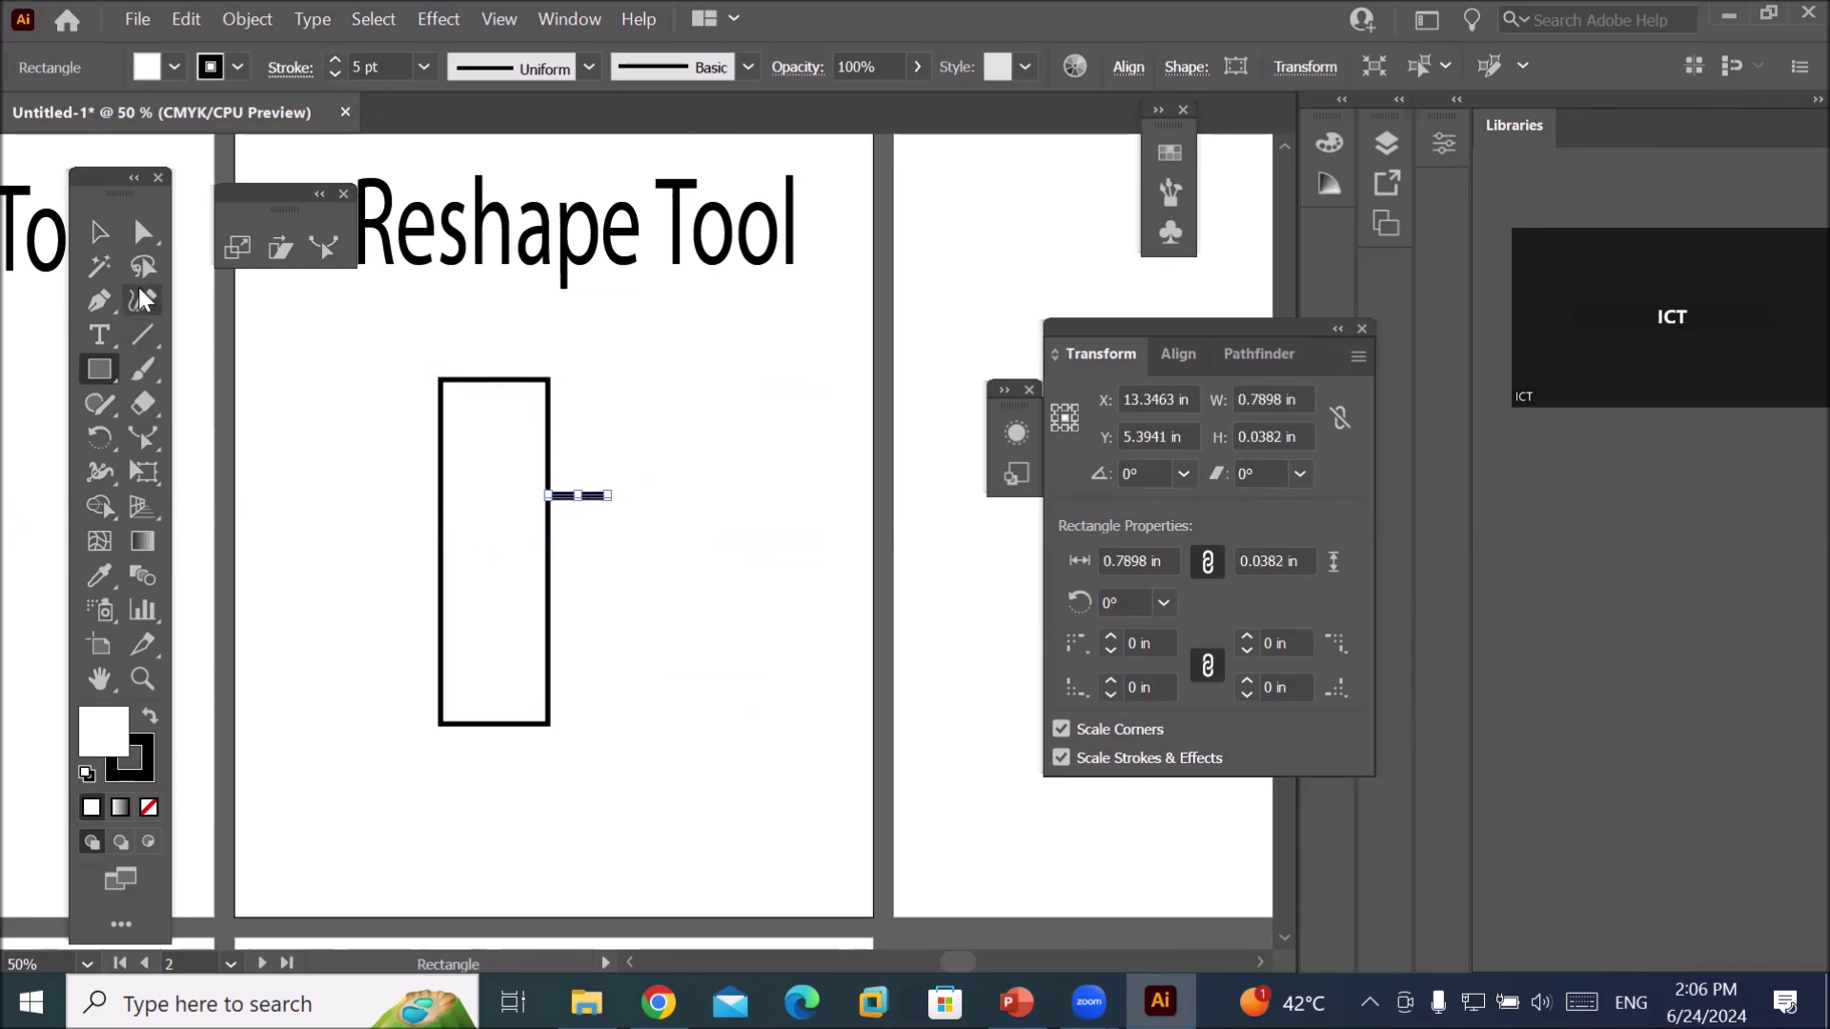
key("Delete")
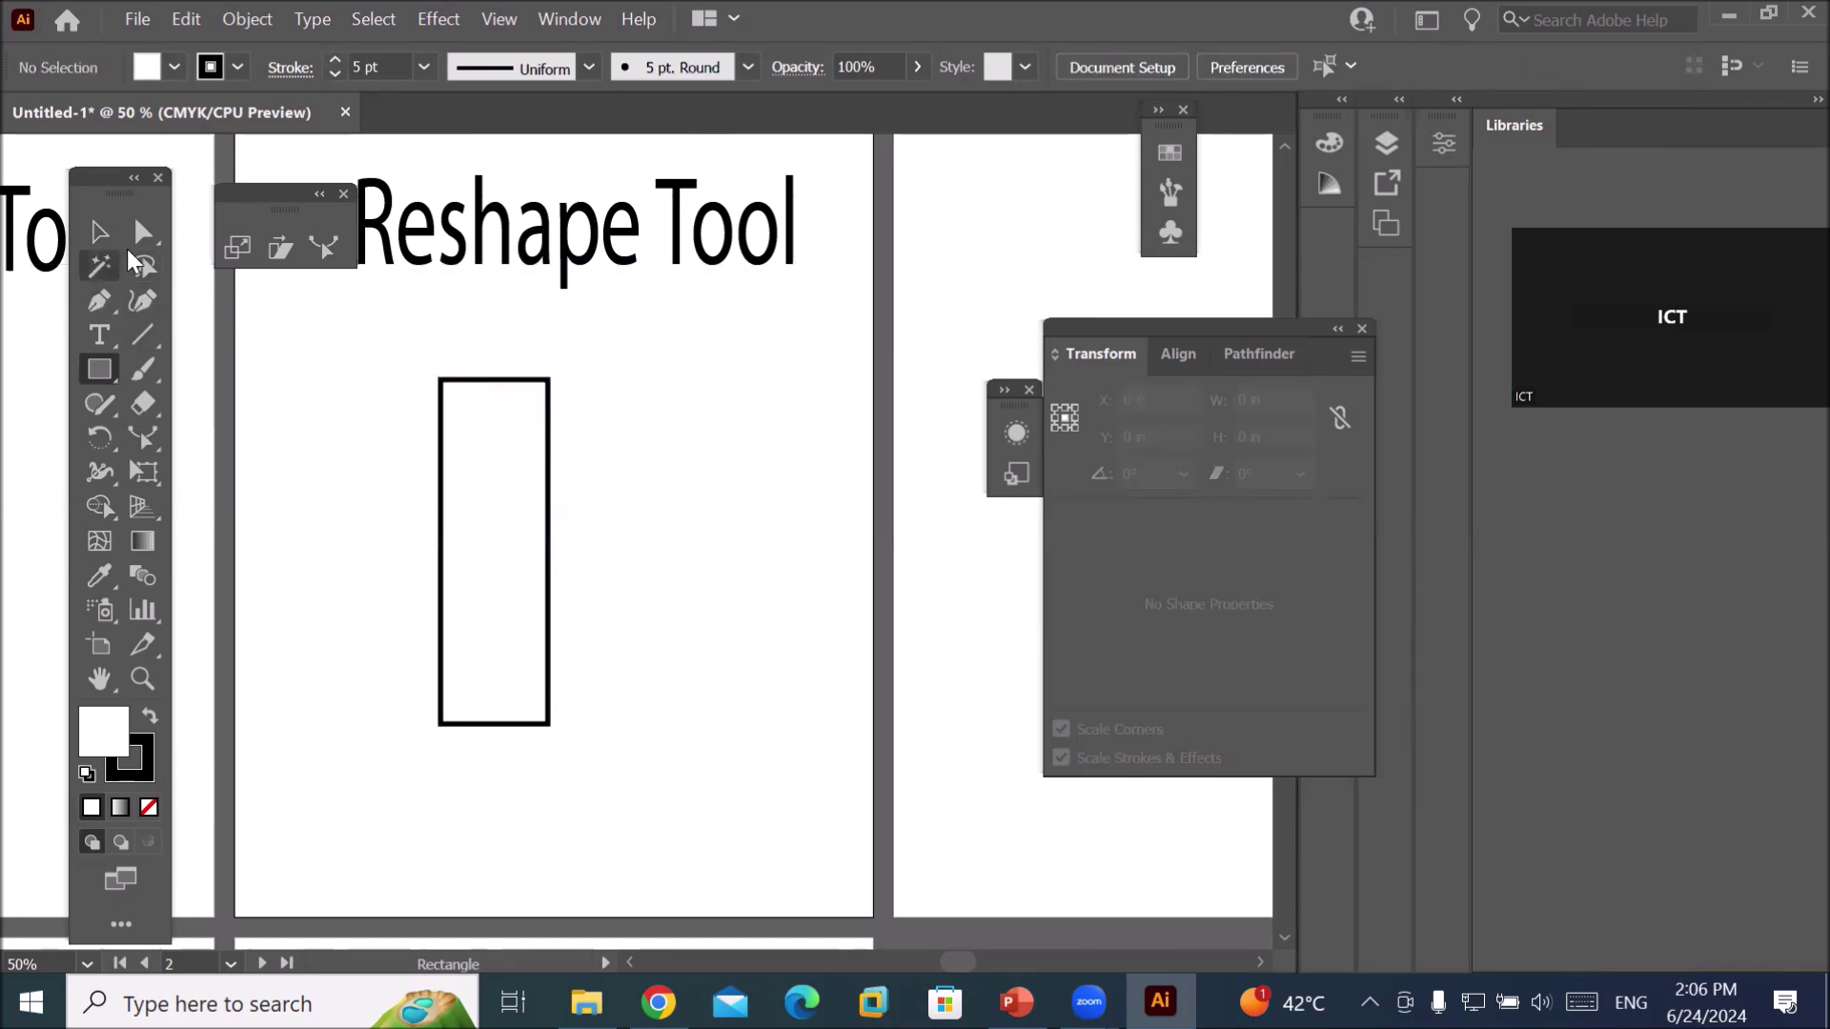
left_click(101, 234)
mouse_move(551, 498)
left_mouse_down()
mouse_move(630, 495)
mouse_move(586, 551)
left_mouse_up()
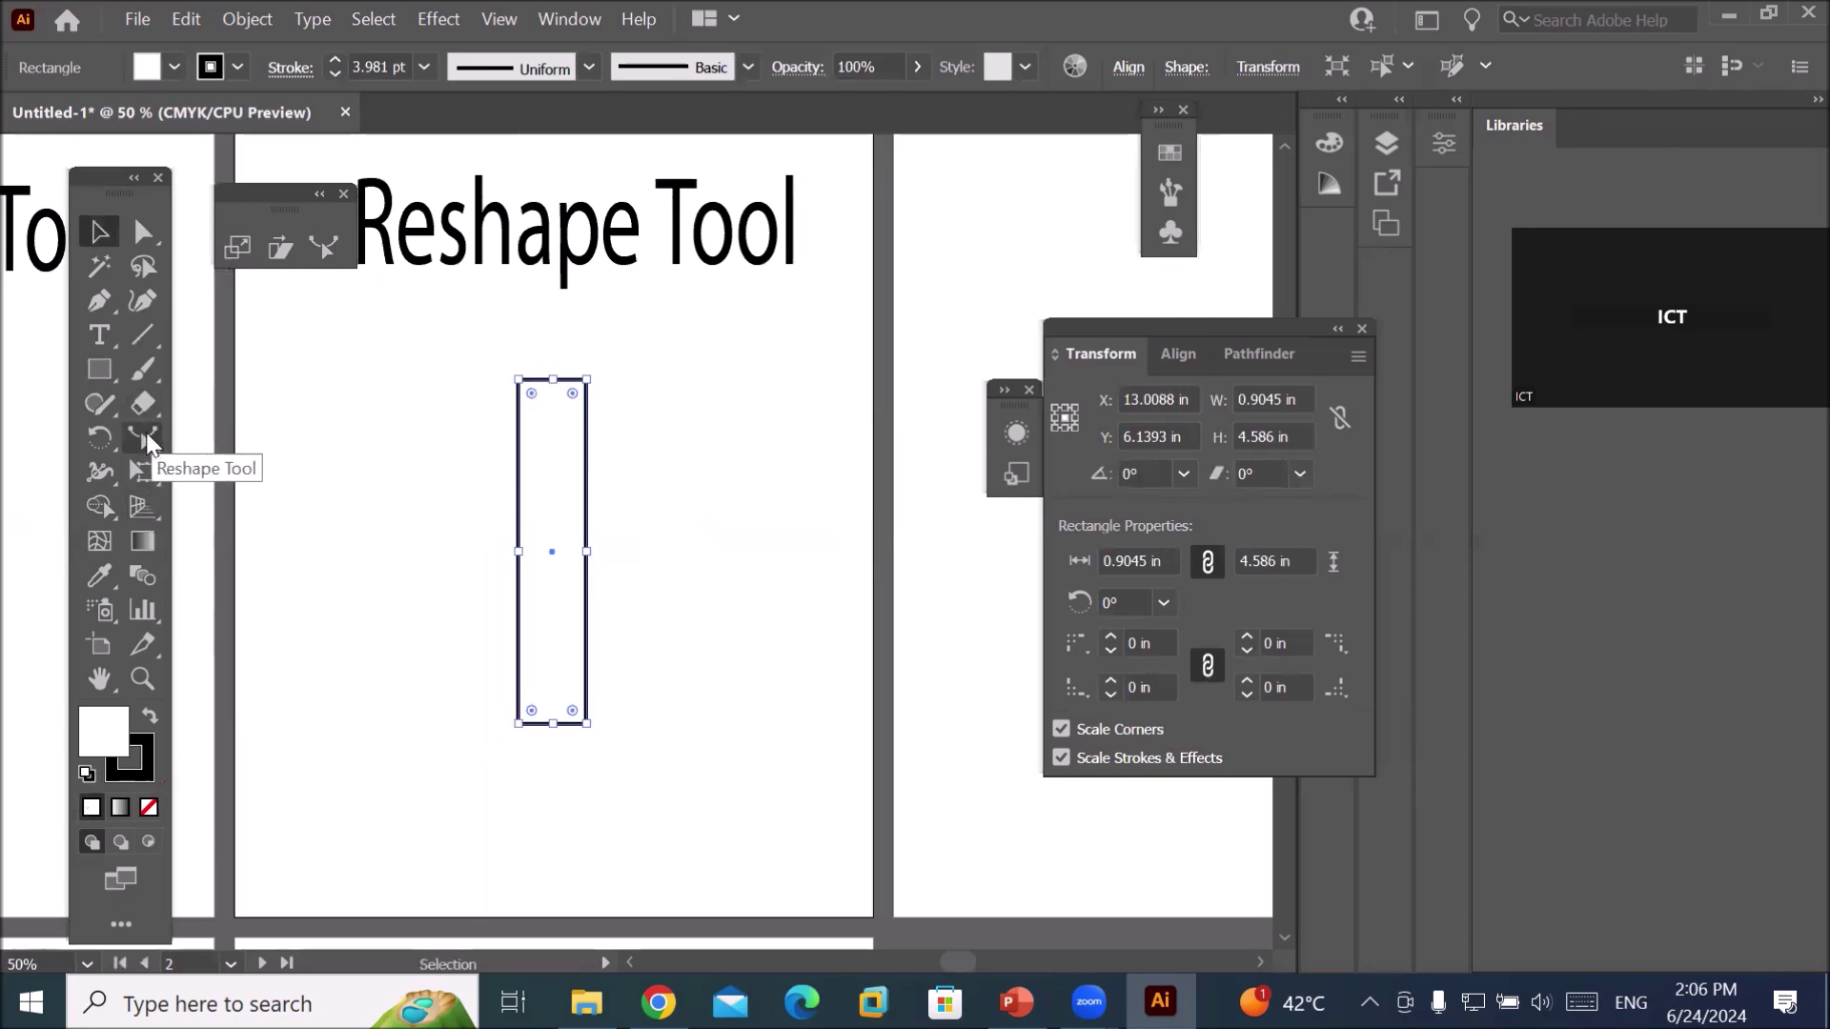
Add anchor points on the upper part of both long sides with the Reshape tool and pull them outward into rounded bulges.
left_click(148, 441)
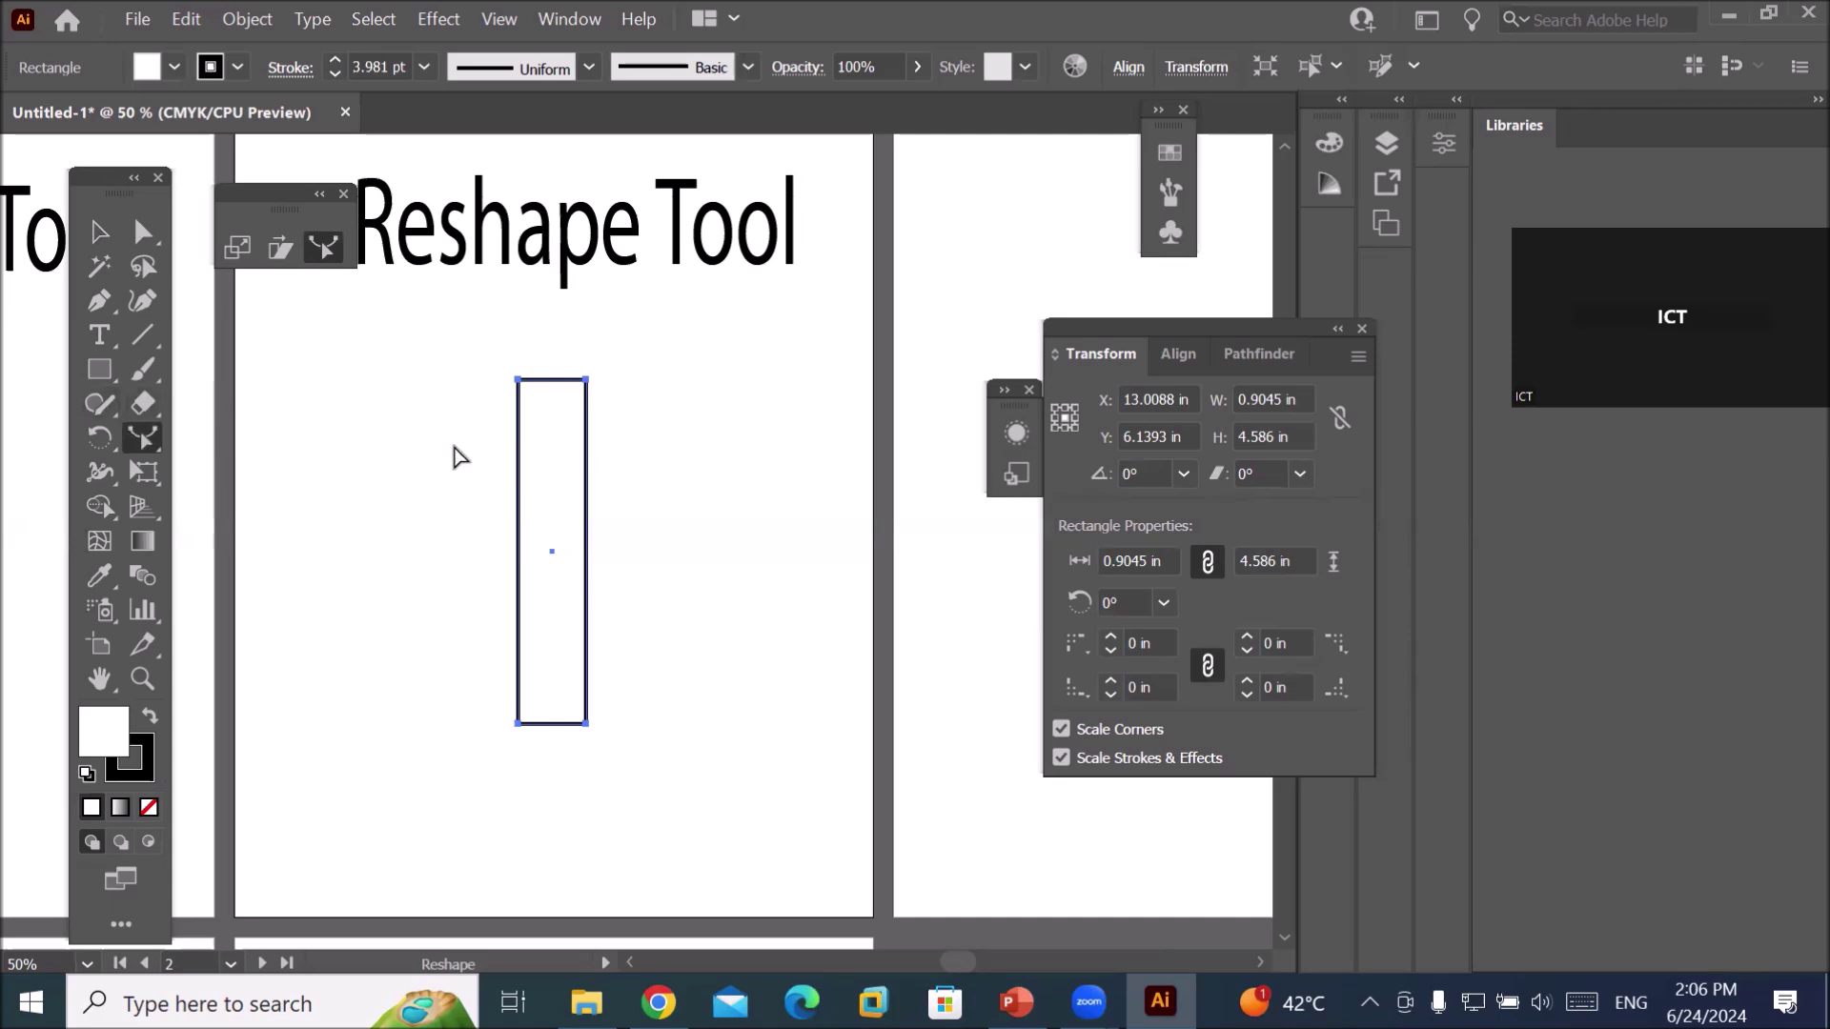
left_click(587, 467)
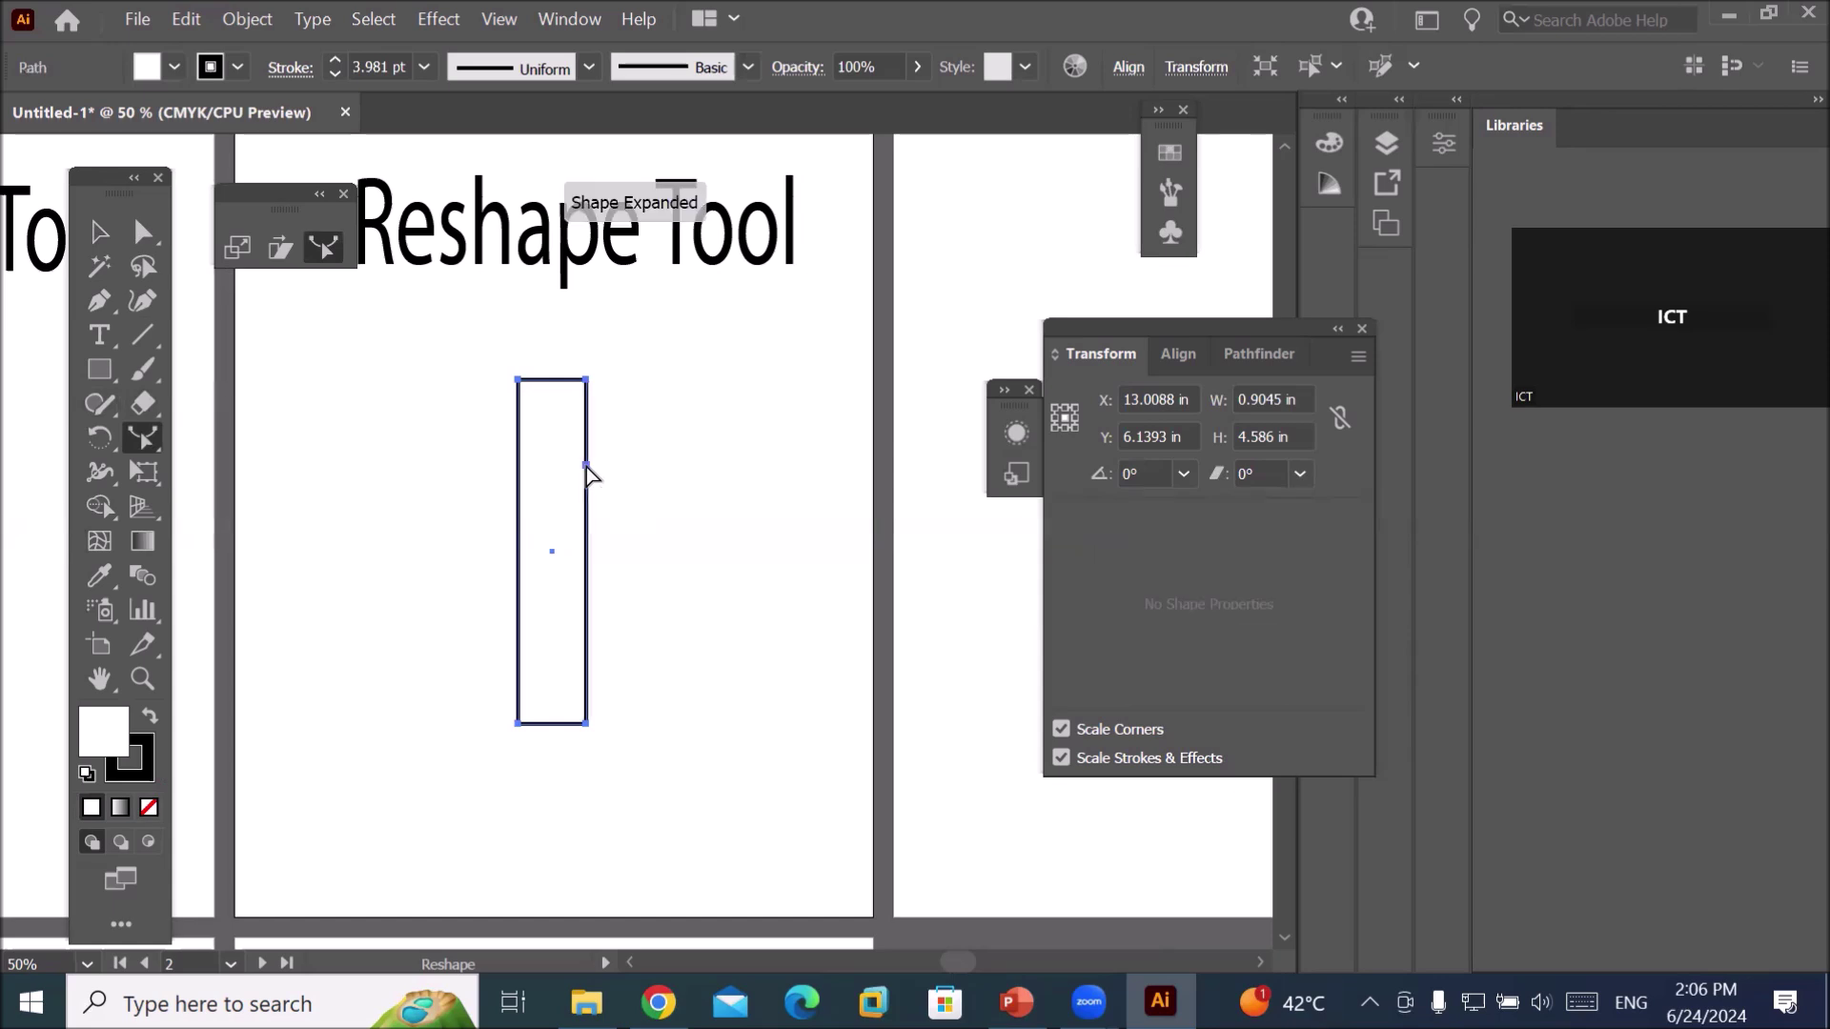
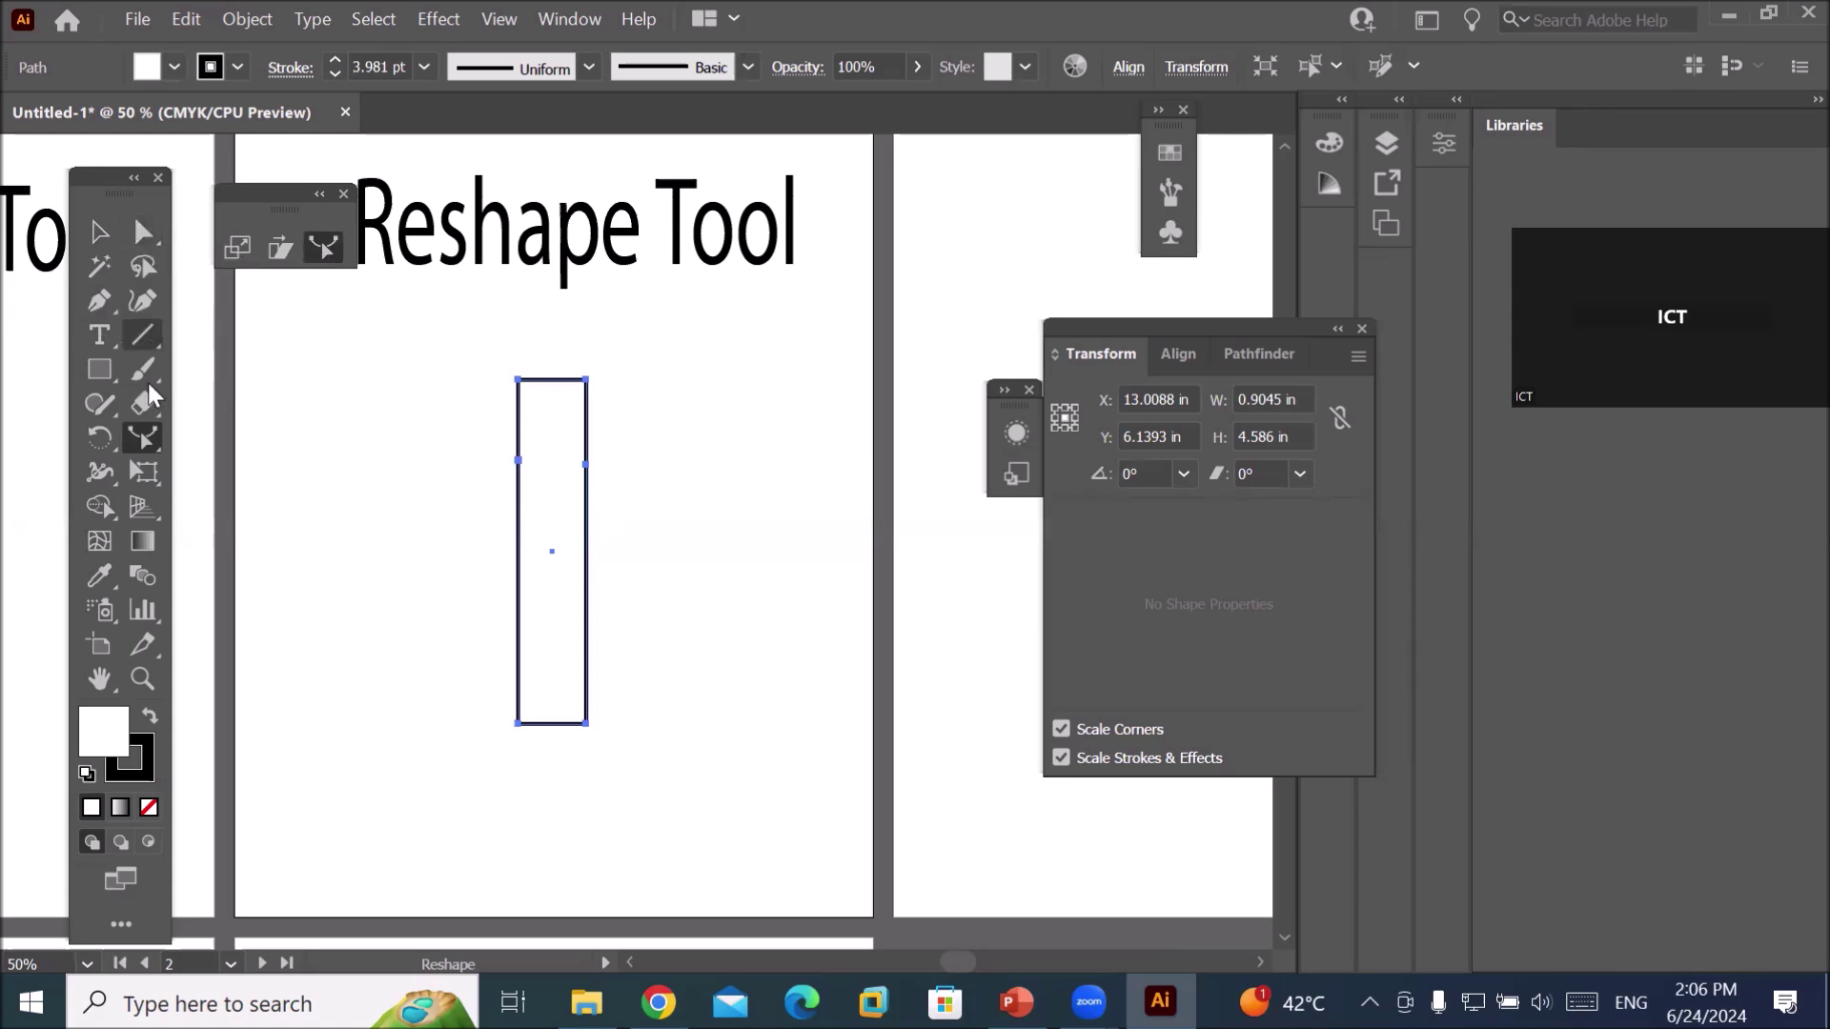
left_click(135, 226)
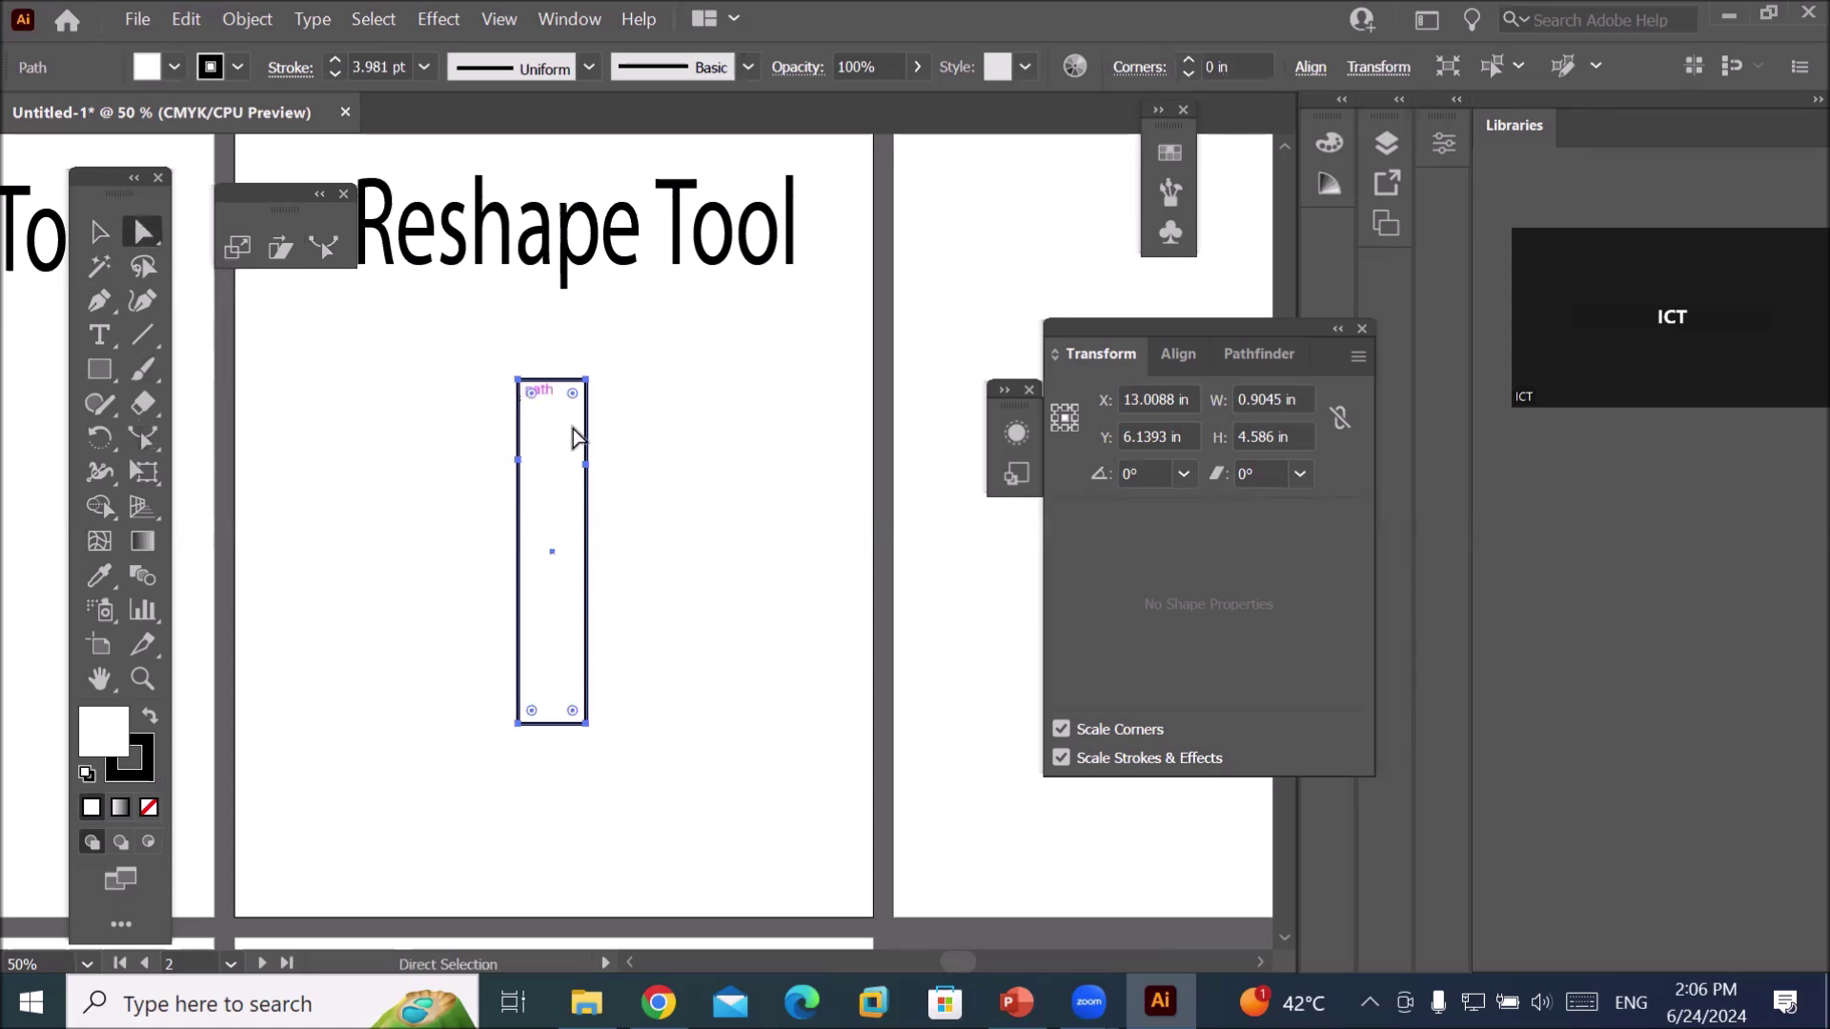
left_click(588, 465)
left_click_drag(588, 465, 628, 468)
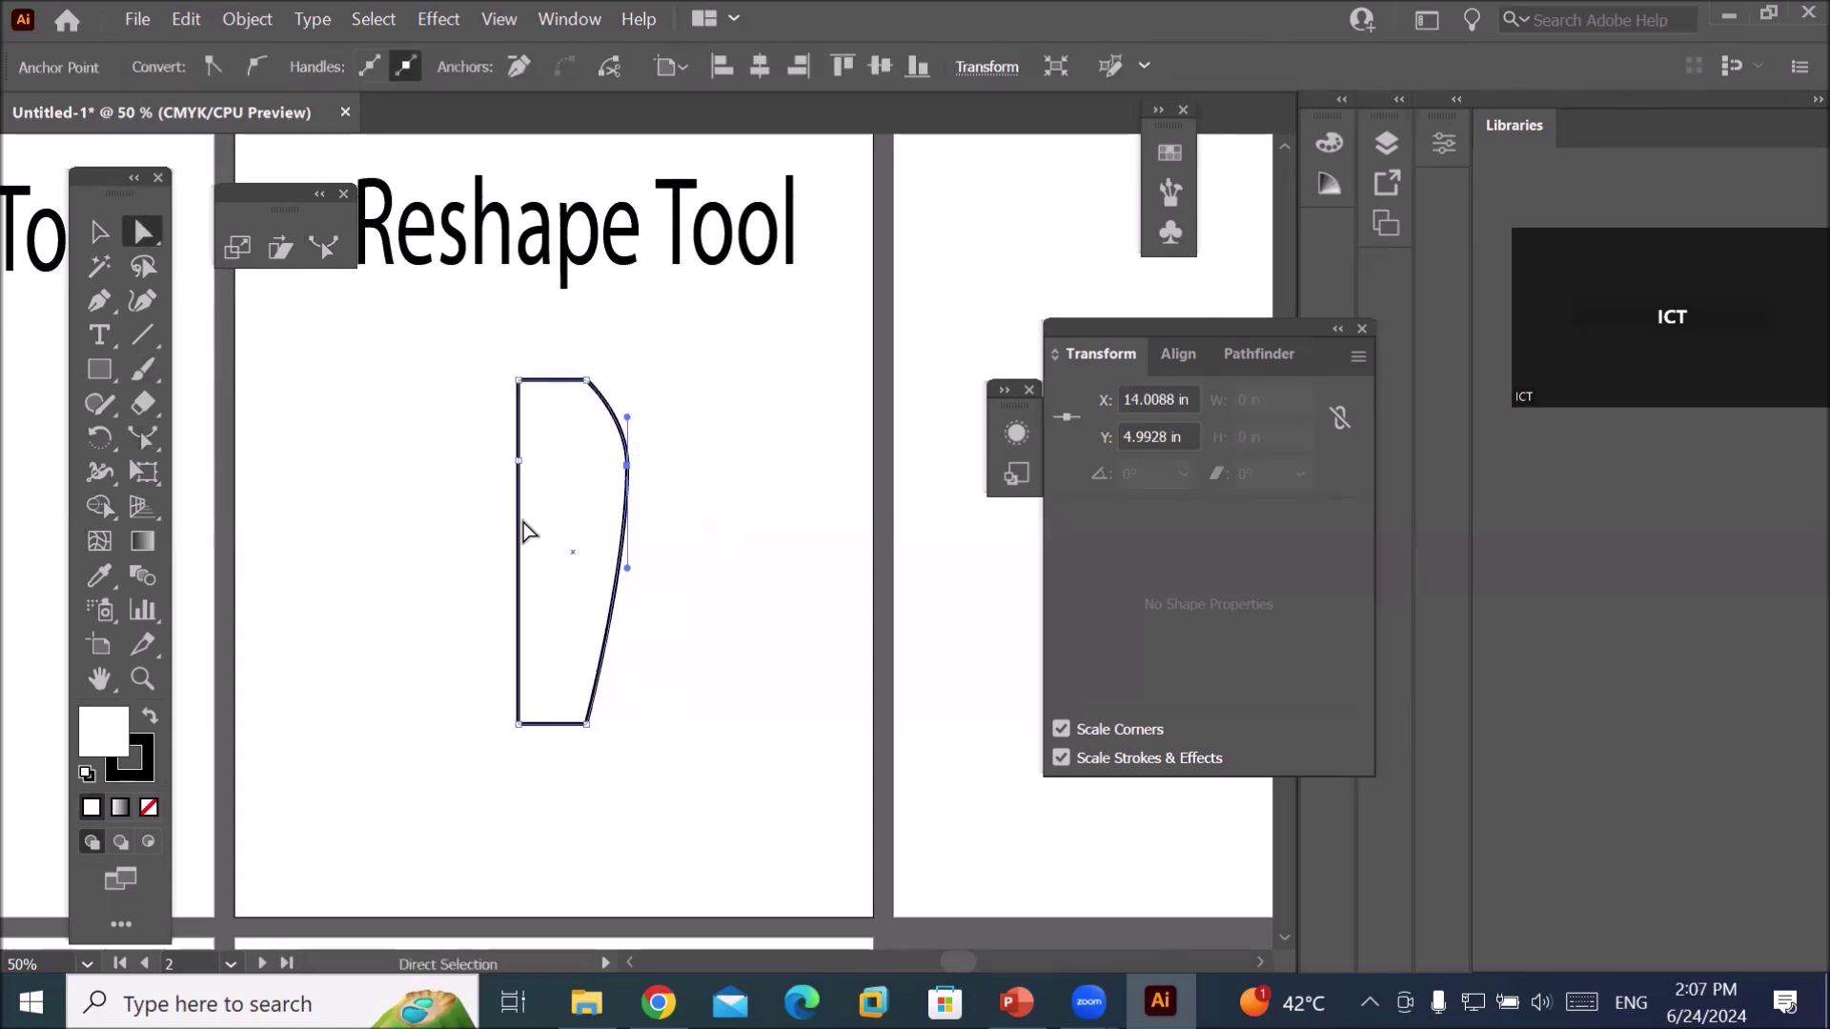
left_click_drag(523, 528, 452, 457)
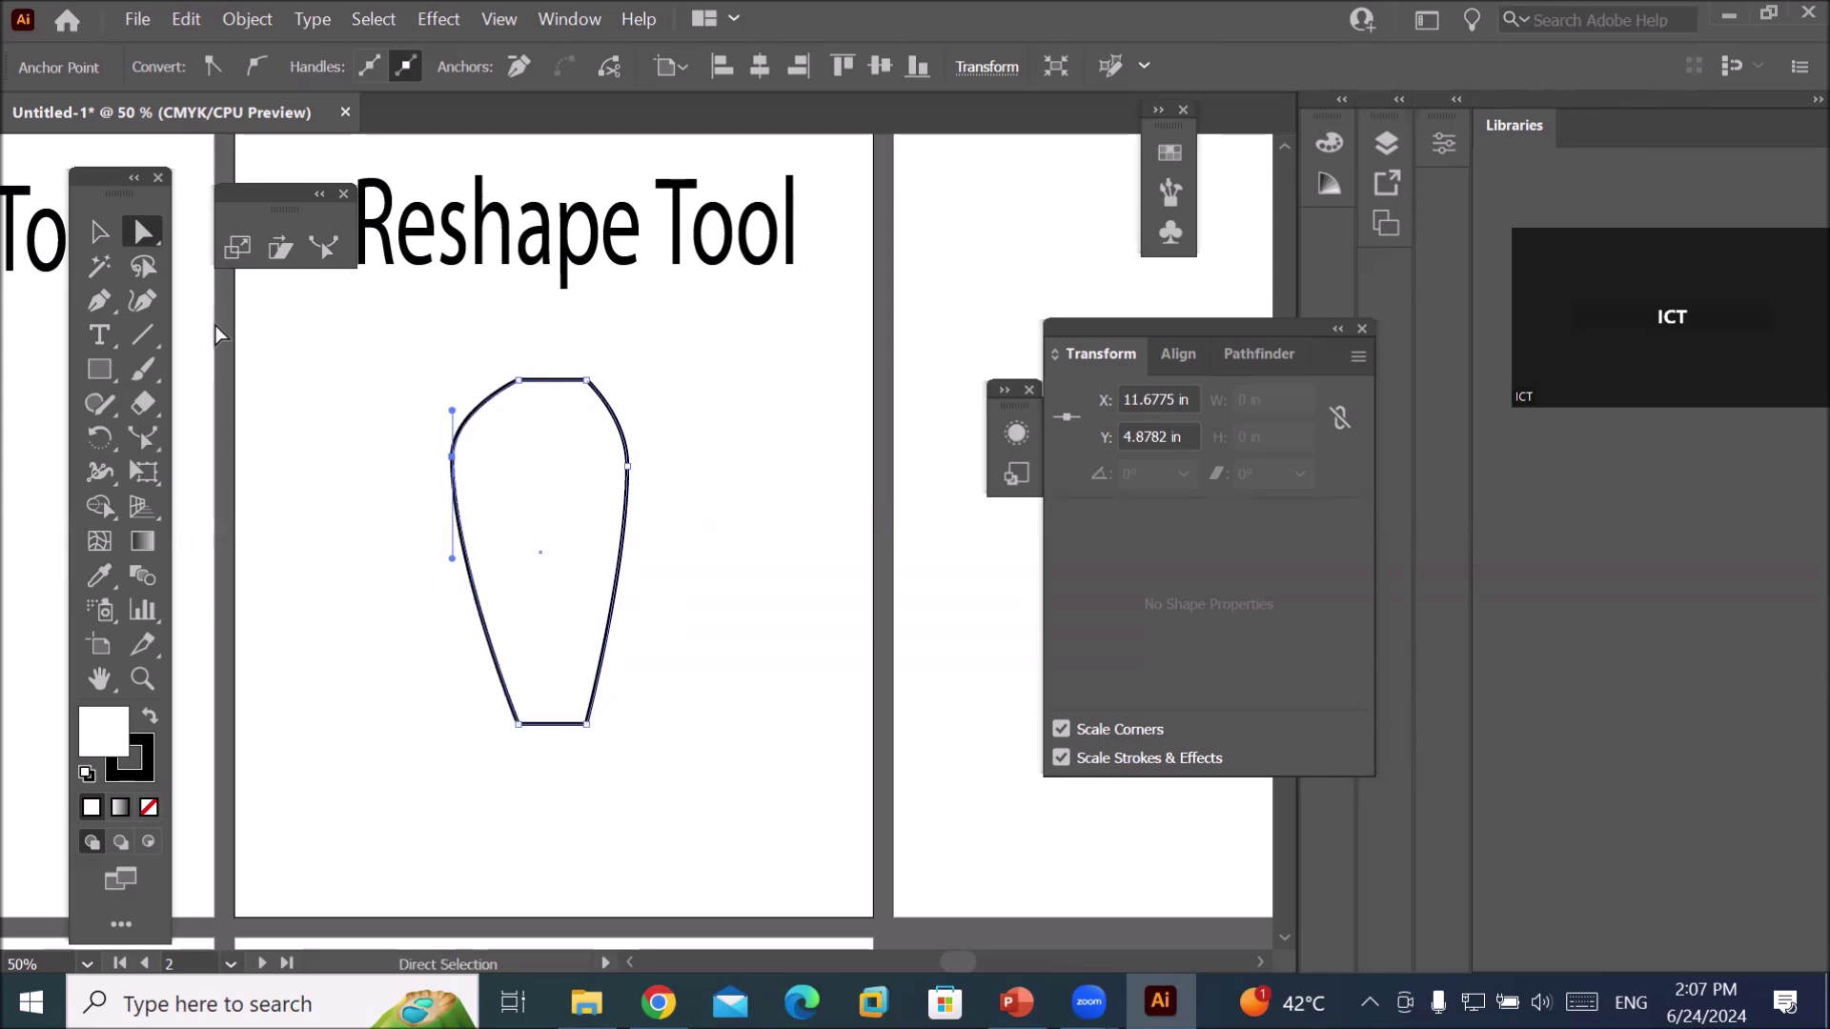
Pinch the lower part of both sides inward with the Reshape tool and adjust the upper bulges to form a vase-like outline.
left_click(143, 442)
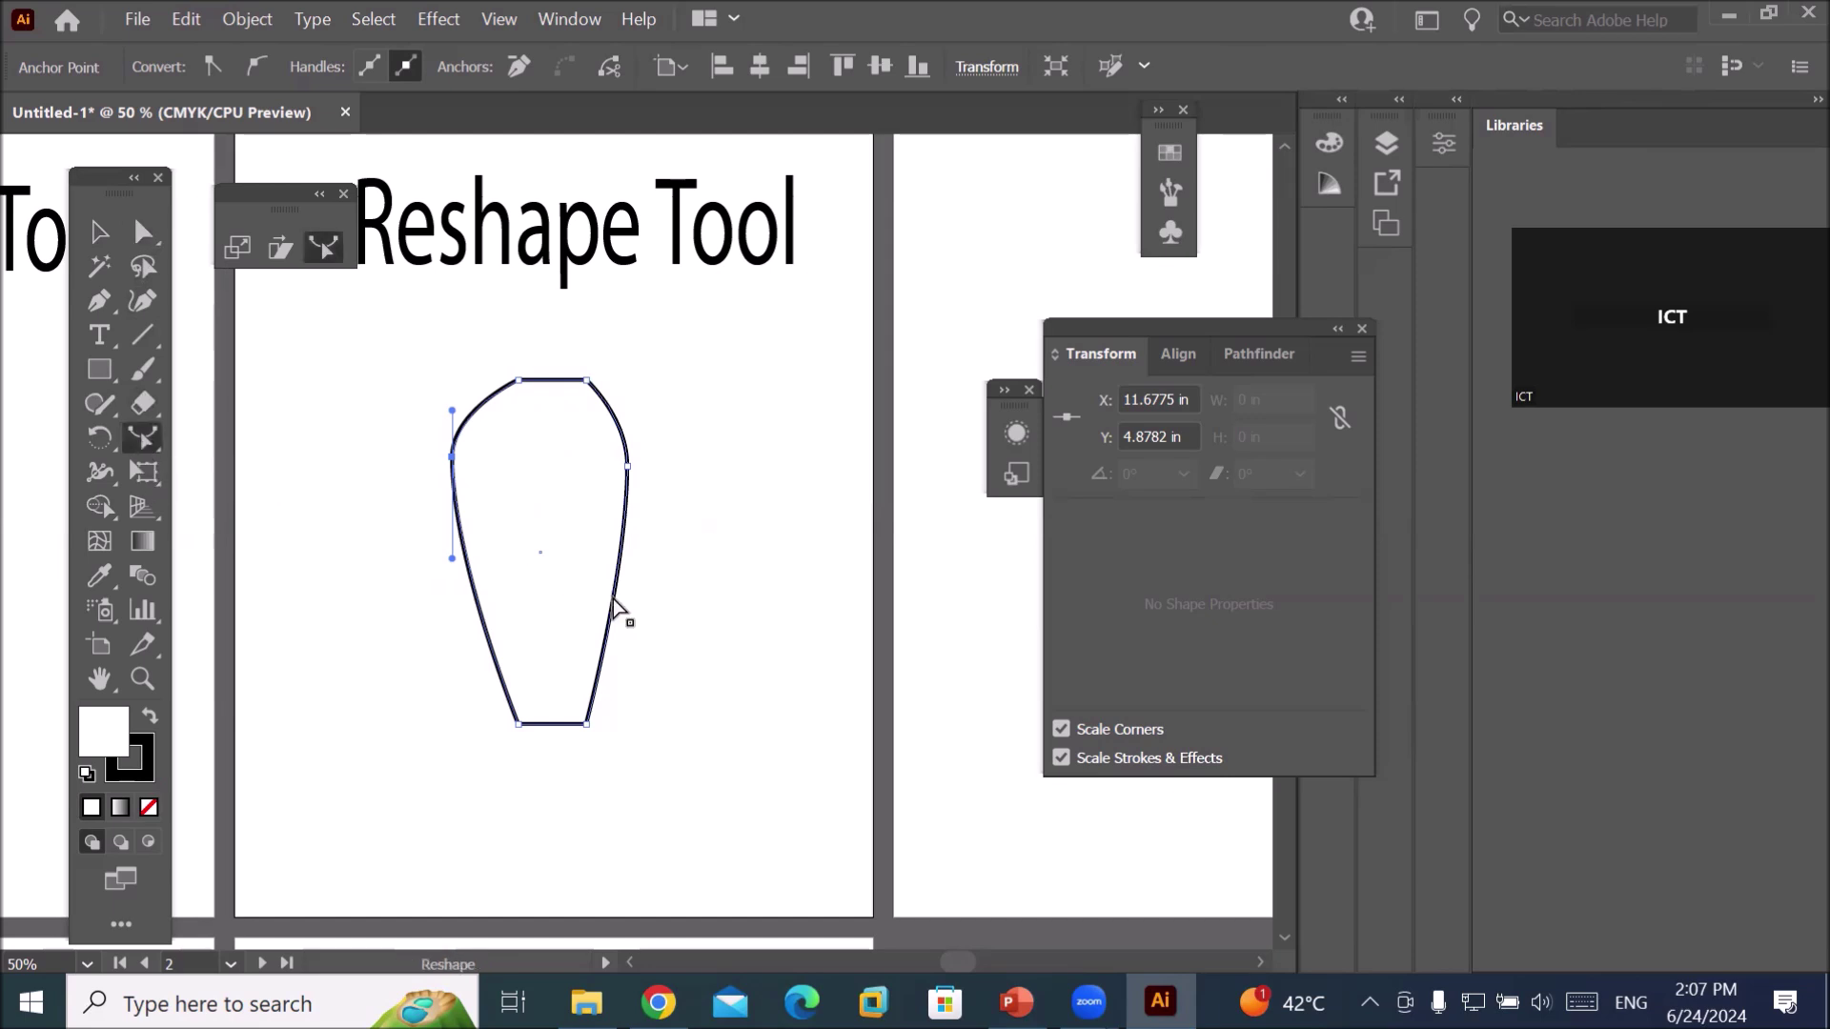
left_click_drag(611, 606, 524, 595)
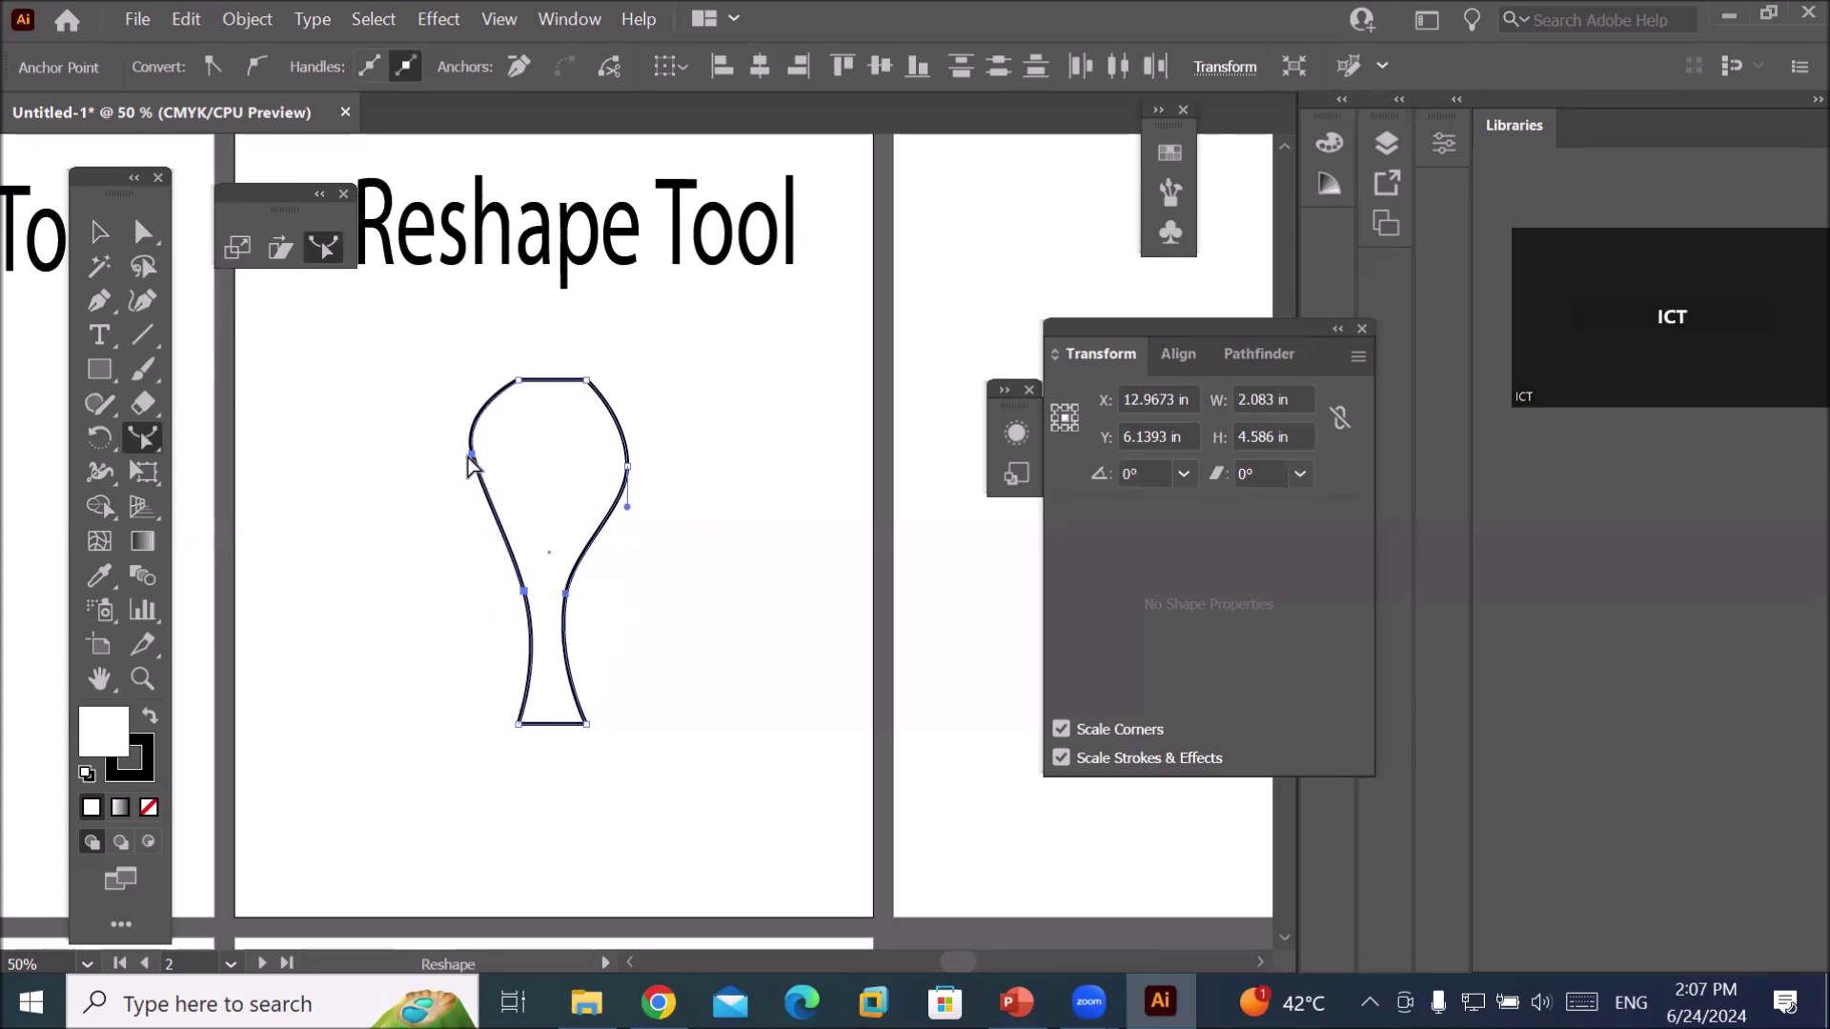
left_click_drag(472, 456, 482, 480)
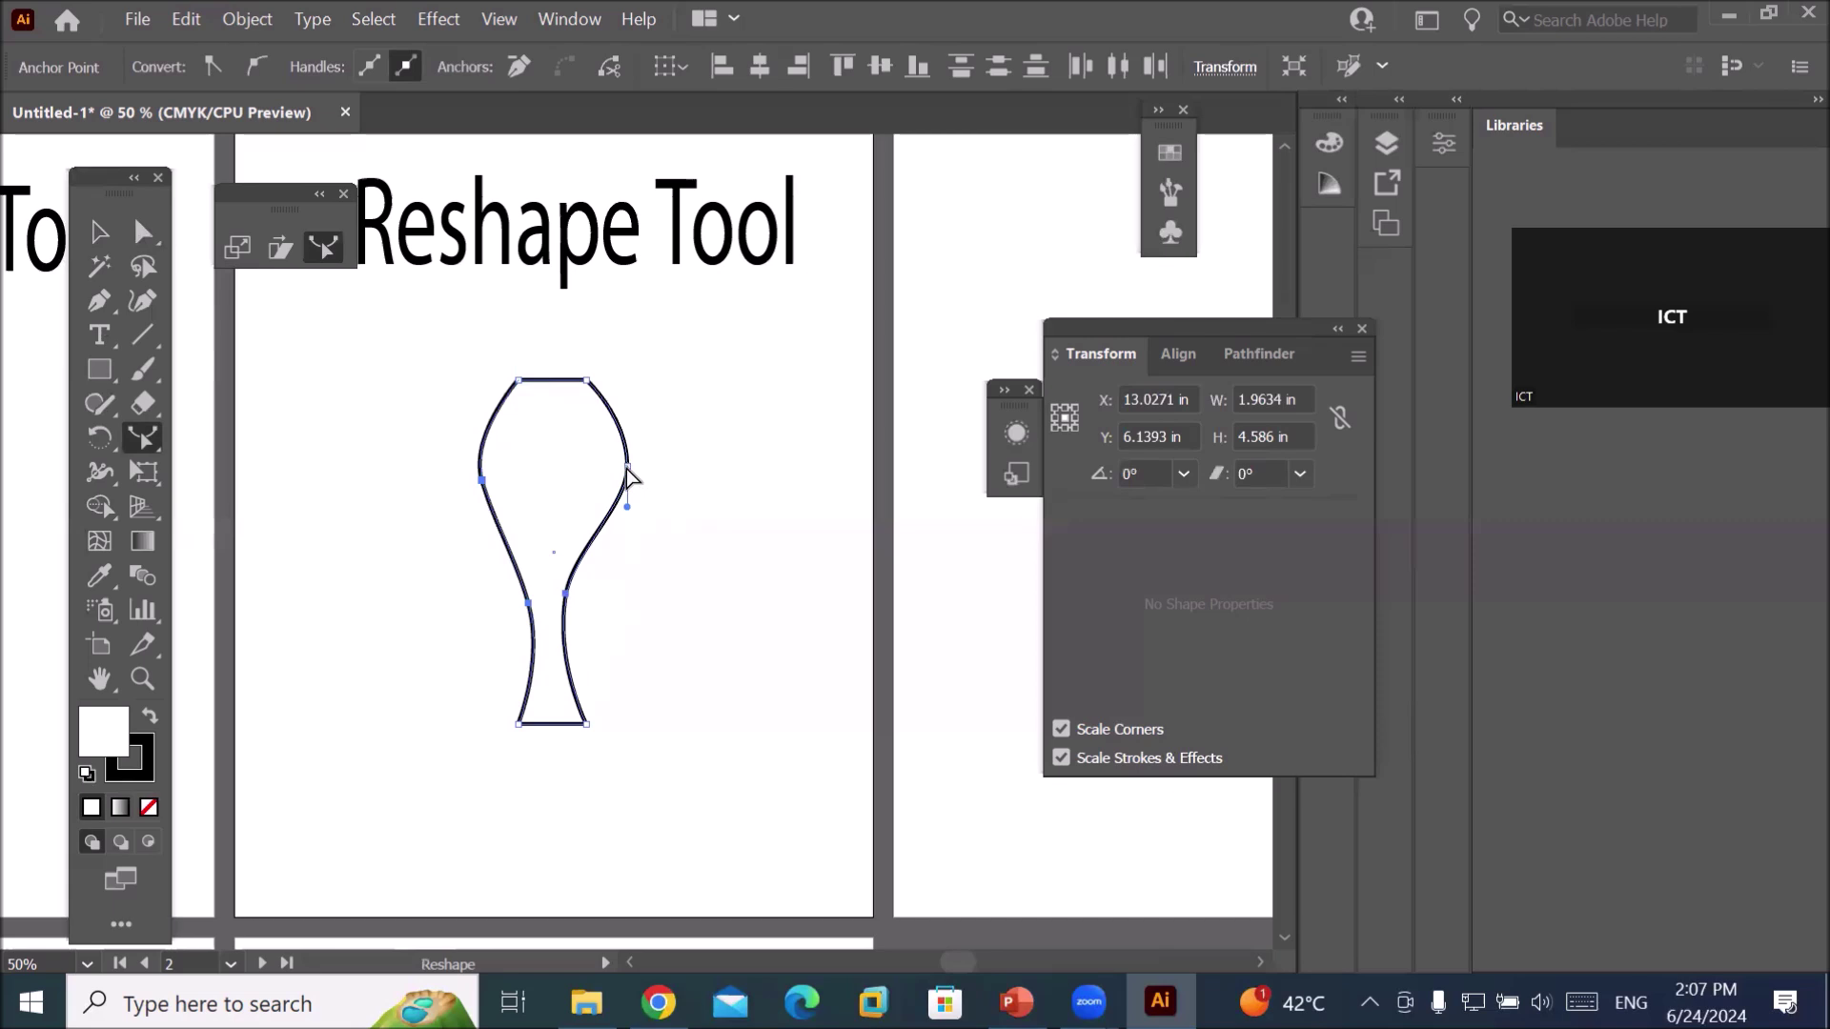
left_click_drag(628, 470, 610, 477)
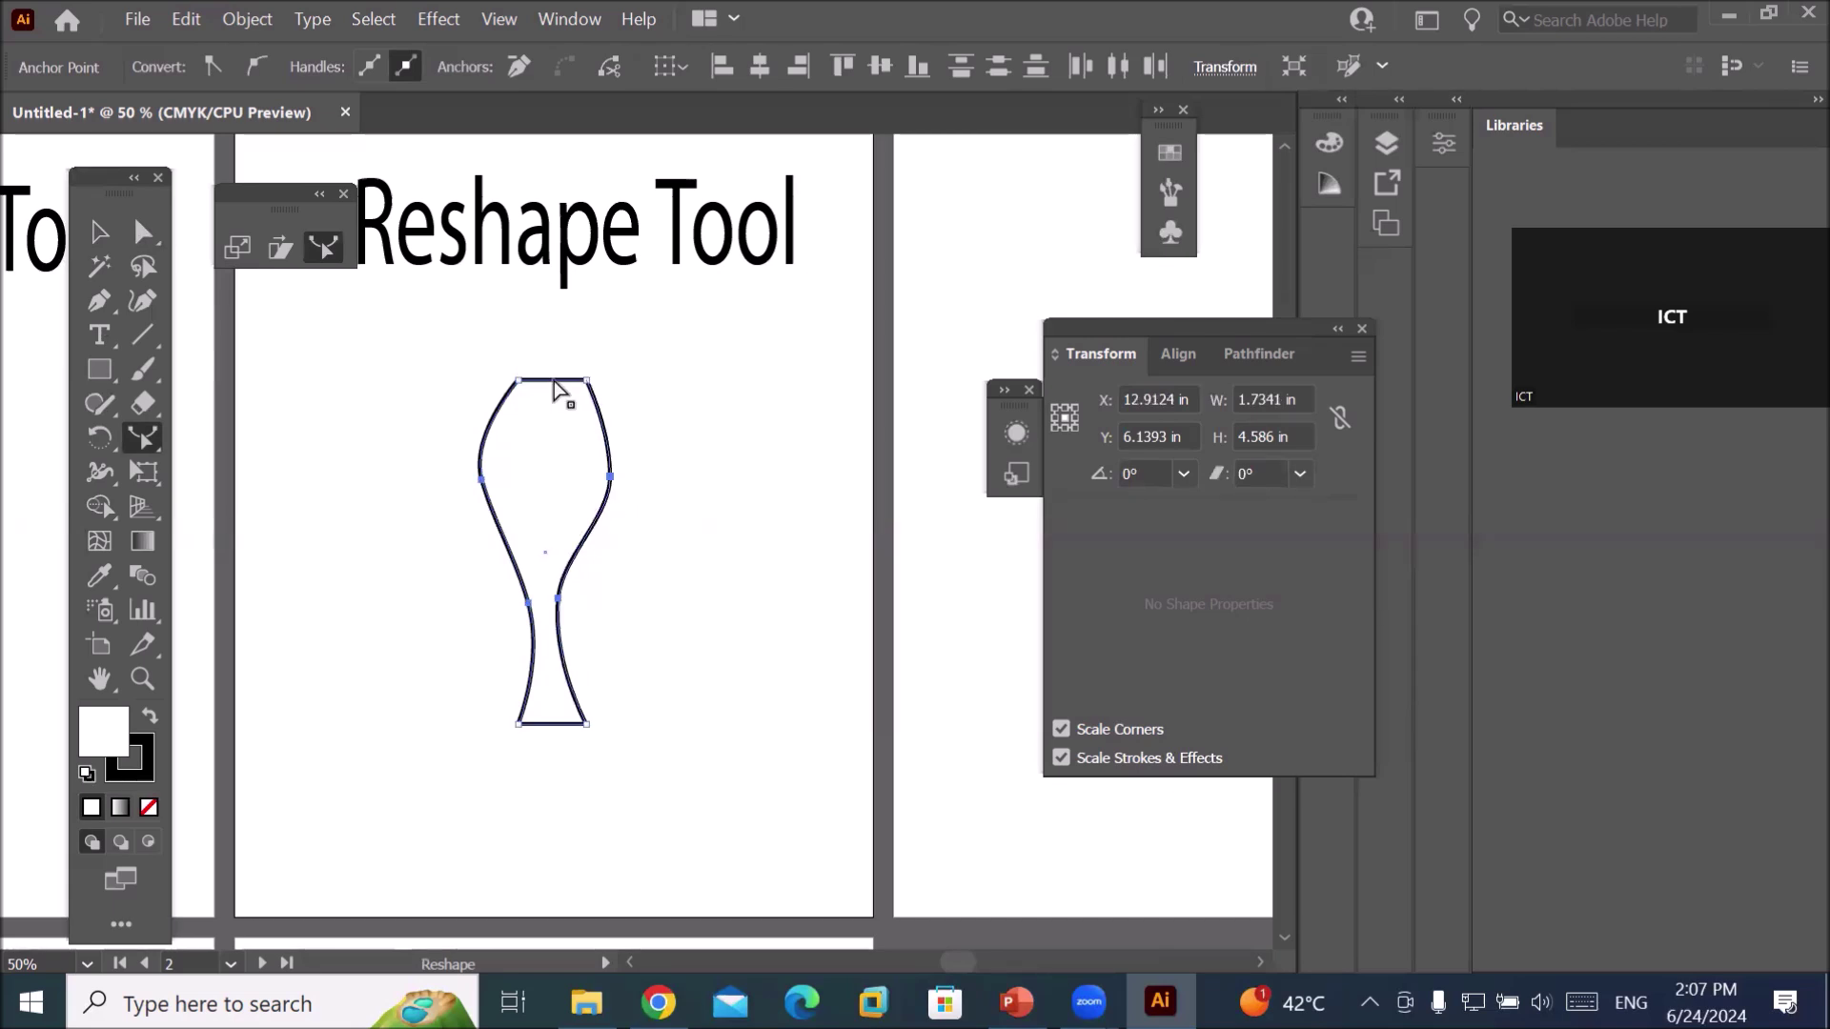
Curve the vase's top and bottom edges inward with the Reshape tool and pull its two upper bulges slightly in.
left_click_drag(552, 397, 554, 399)
left_click_drag(553, 723, 553, 714)
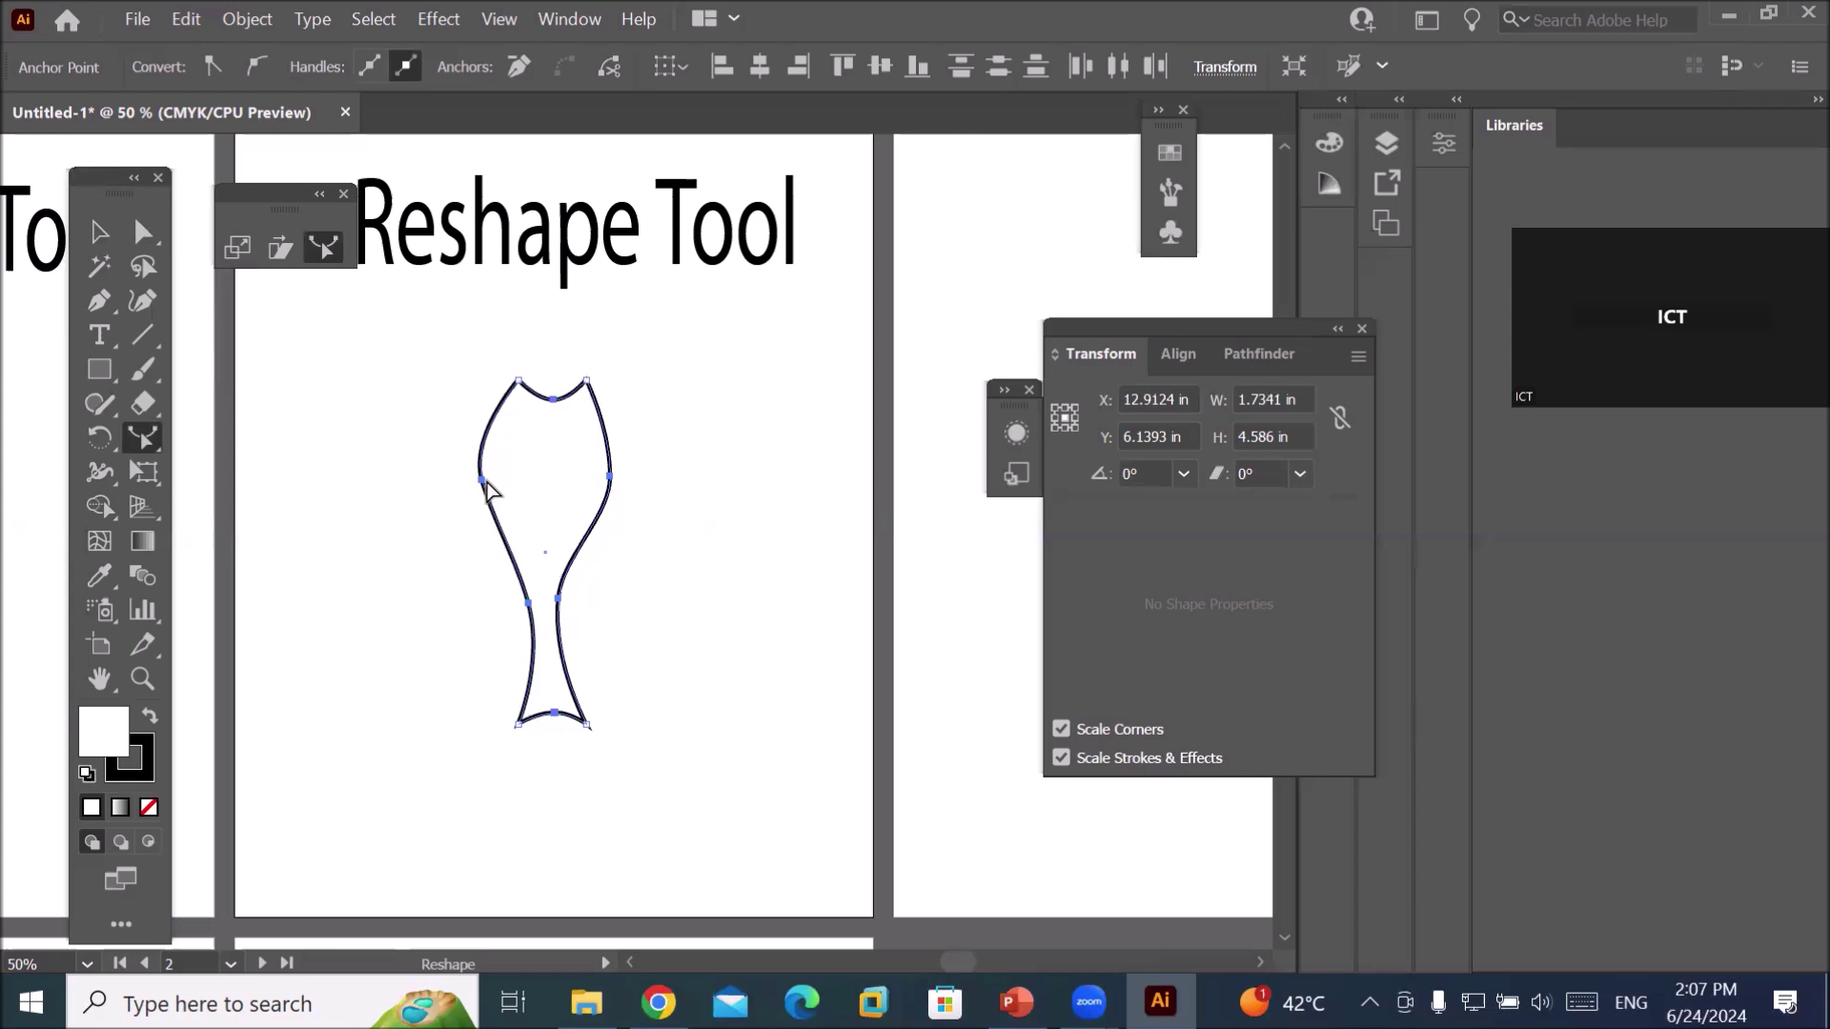
left_click_drag(481, 480, 502, 491)
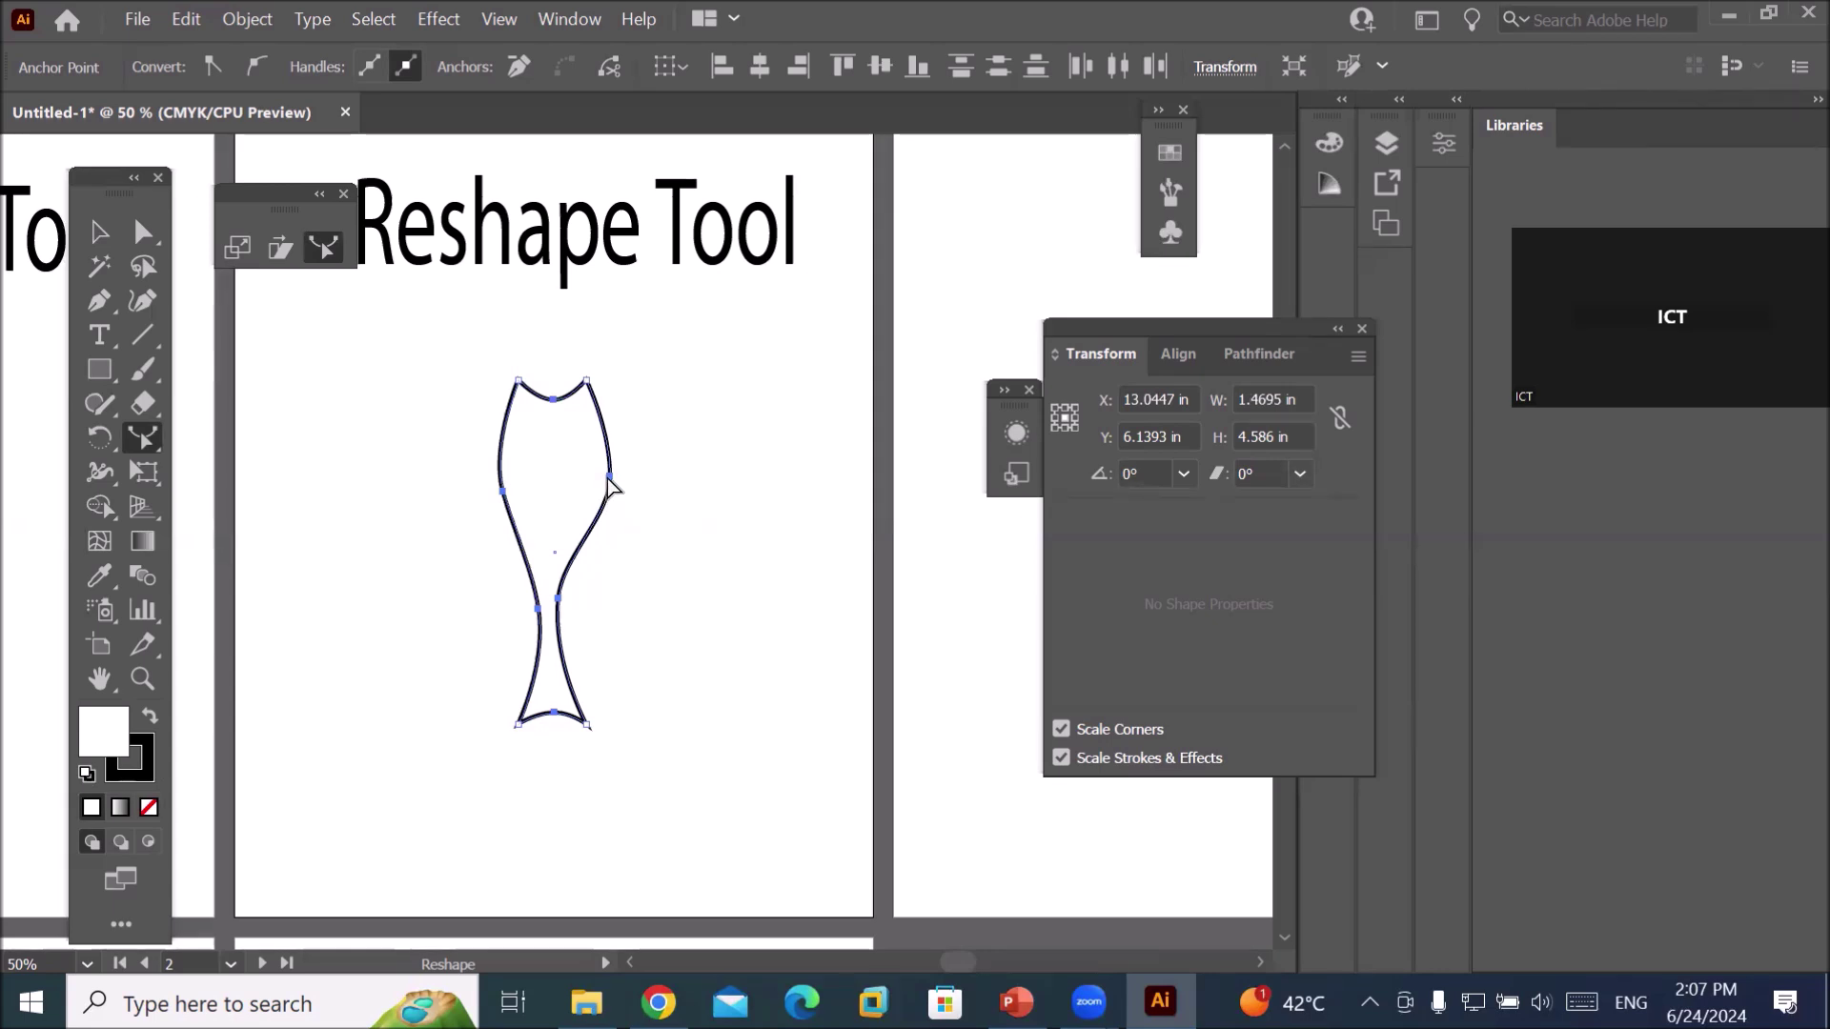
left_click_drag(610, 483, 607, 493)
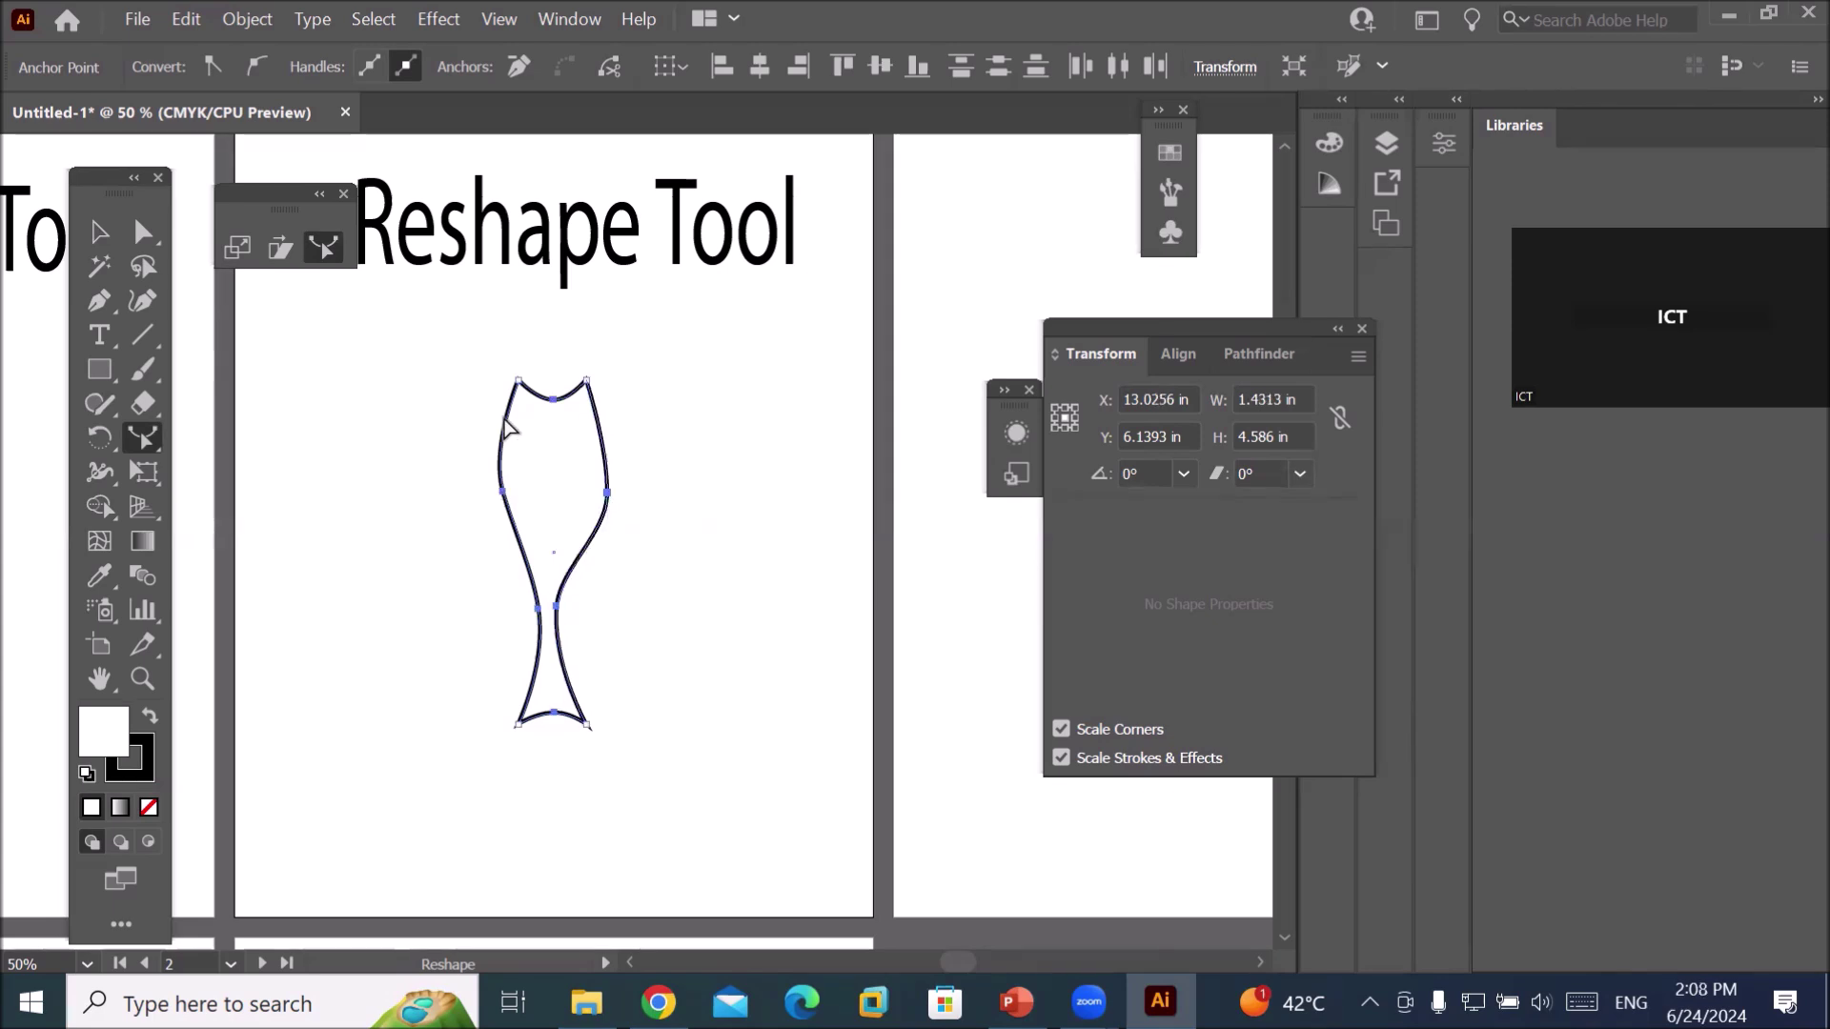
Add points on both upper sides of the vase and pull them in as a neck, then widen the pinched lower part.
left_click_drag(505, 422, 537, 462)
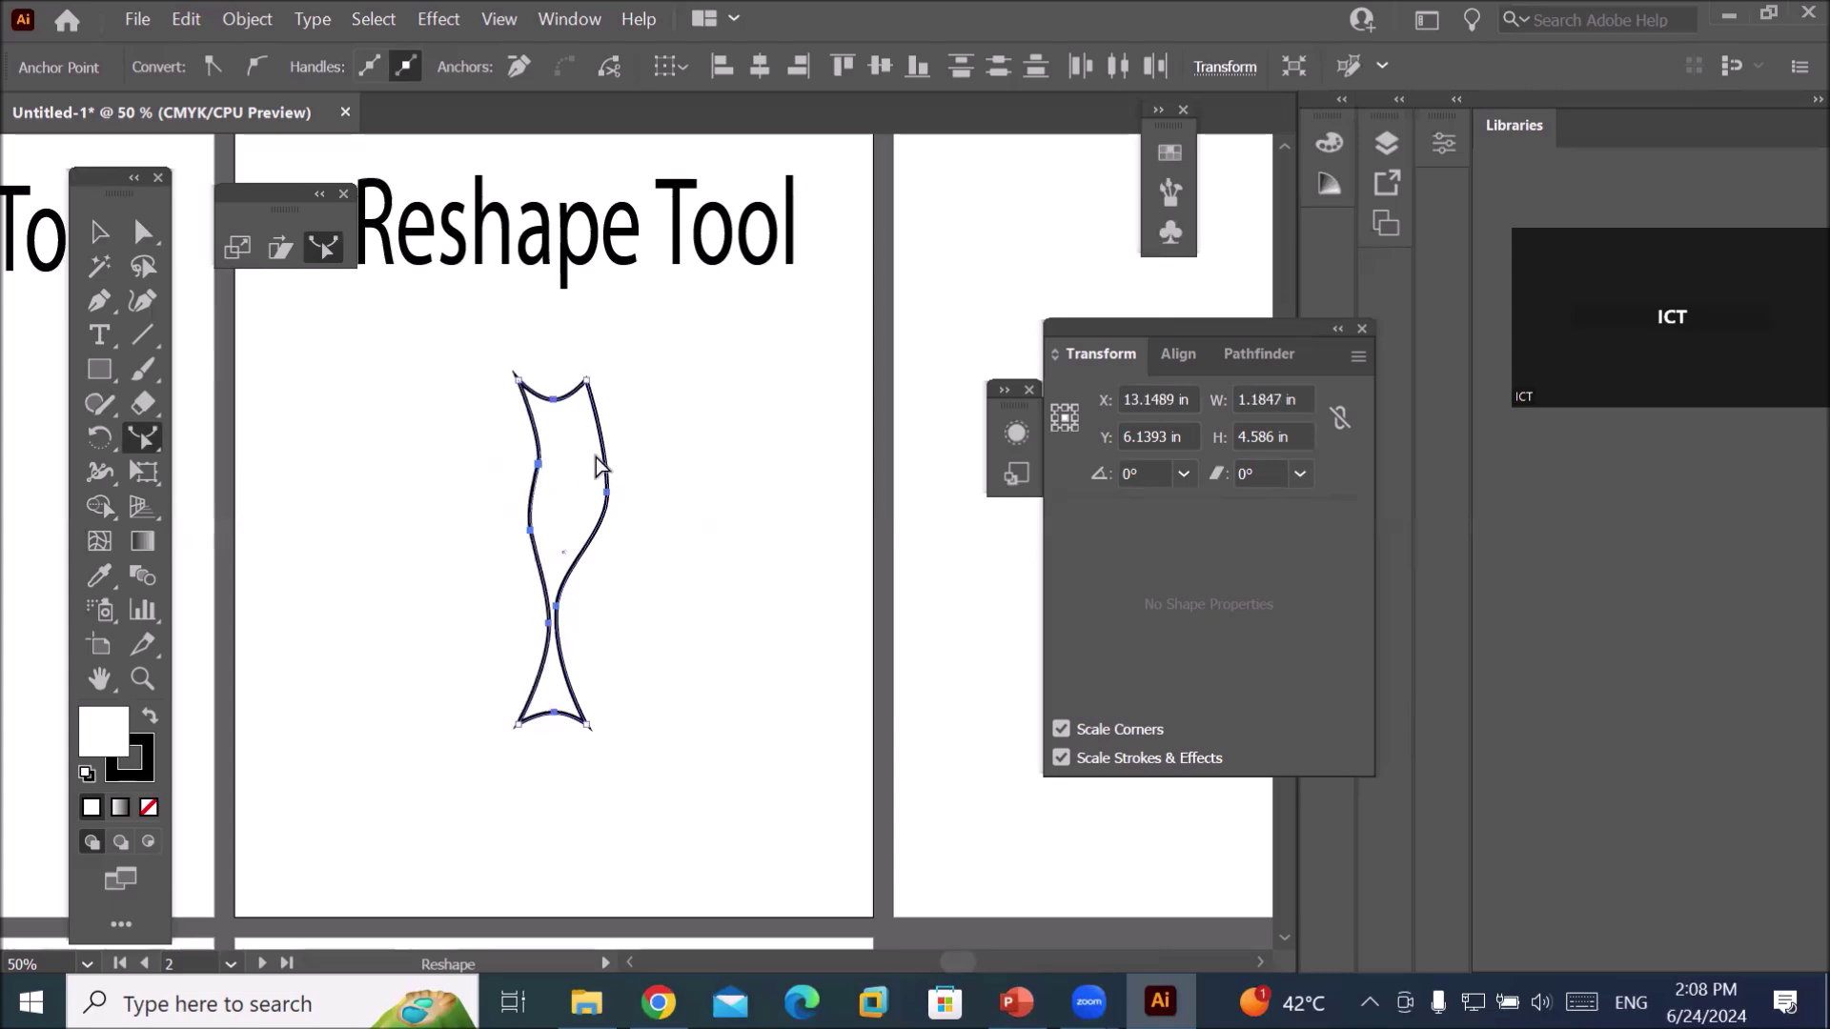
left_click_drag(602, 454, 579, 449)
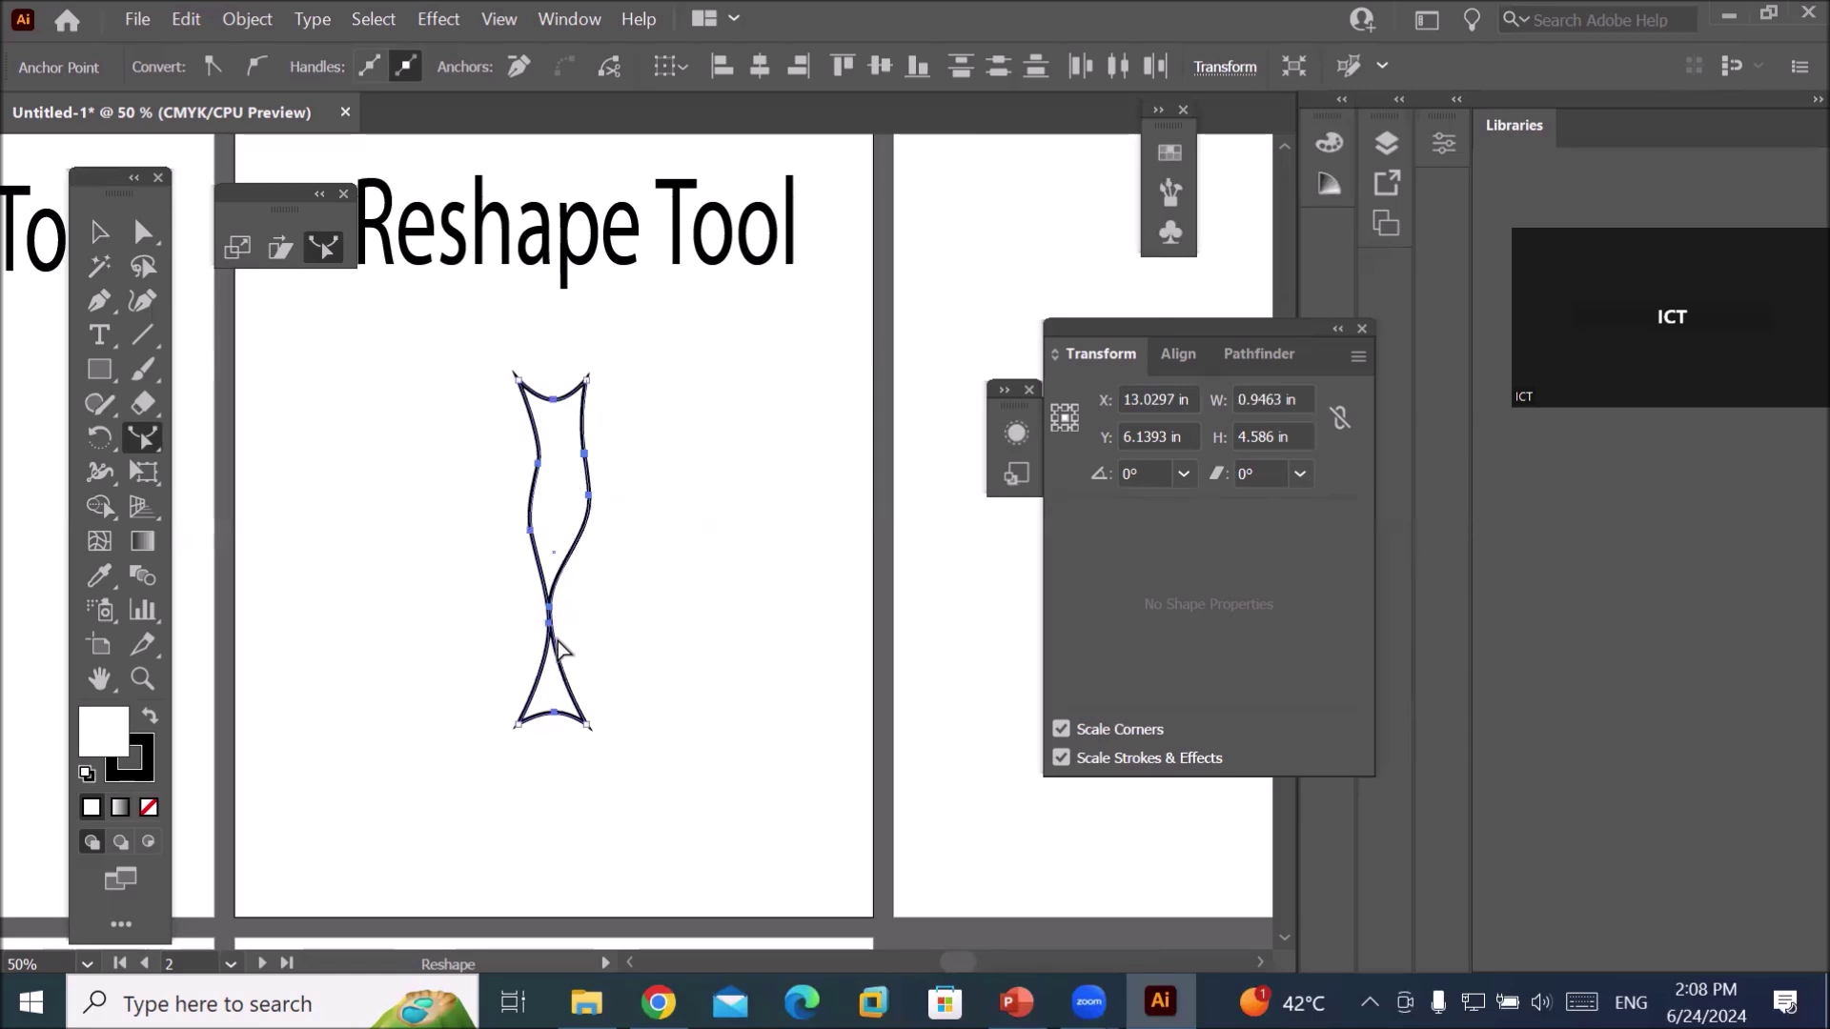
left_click_drag(547, 624, 514, 629)
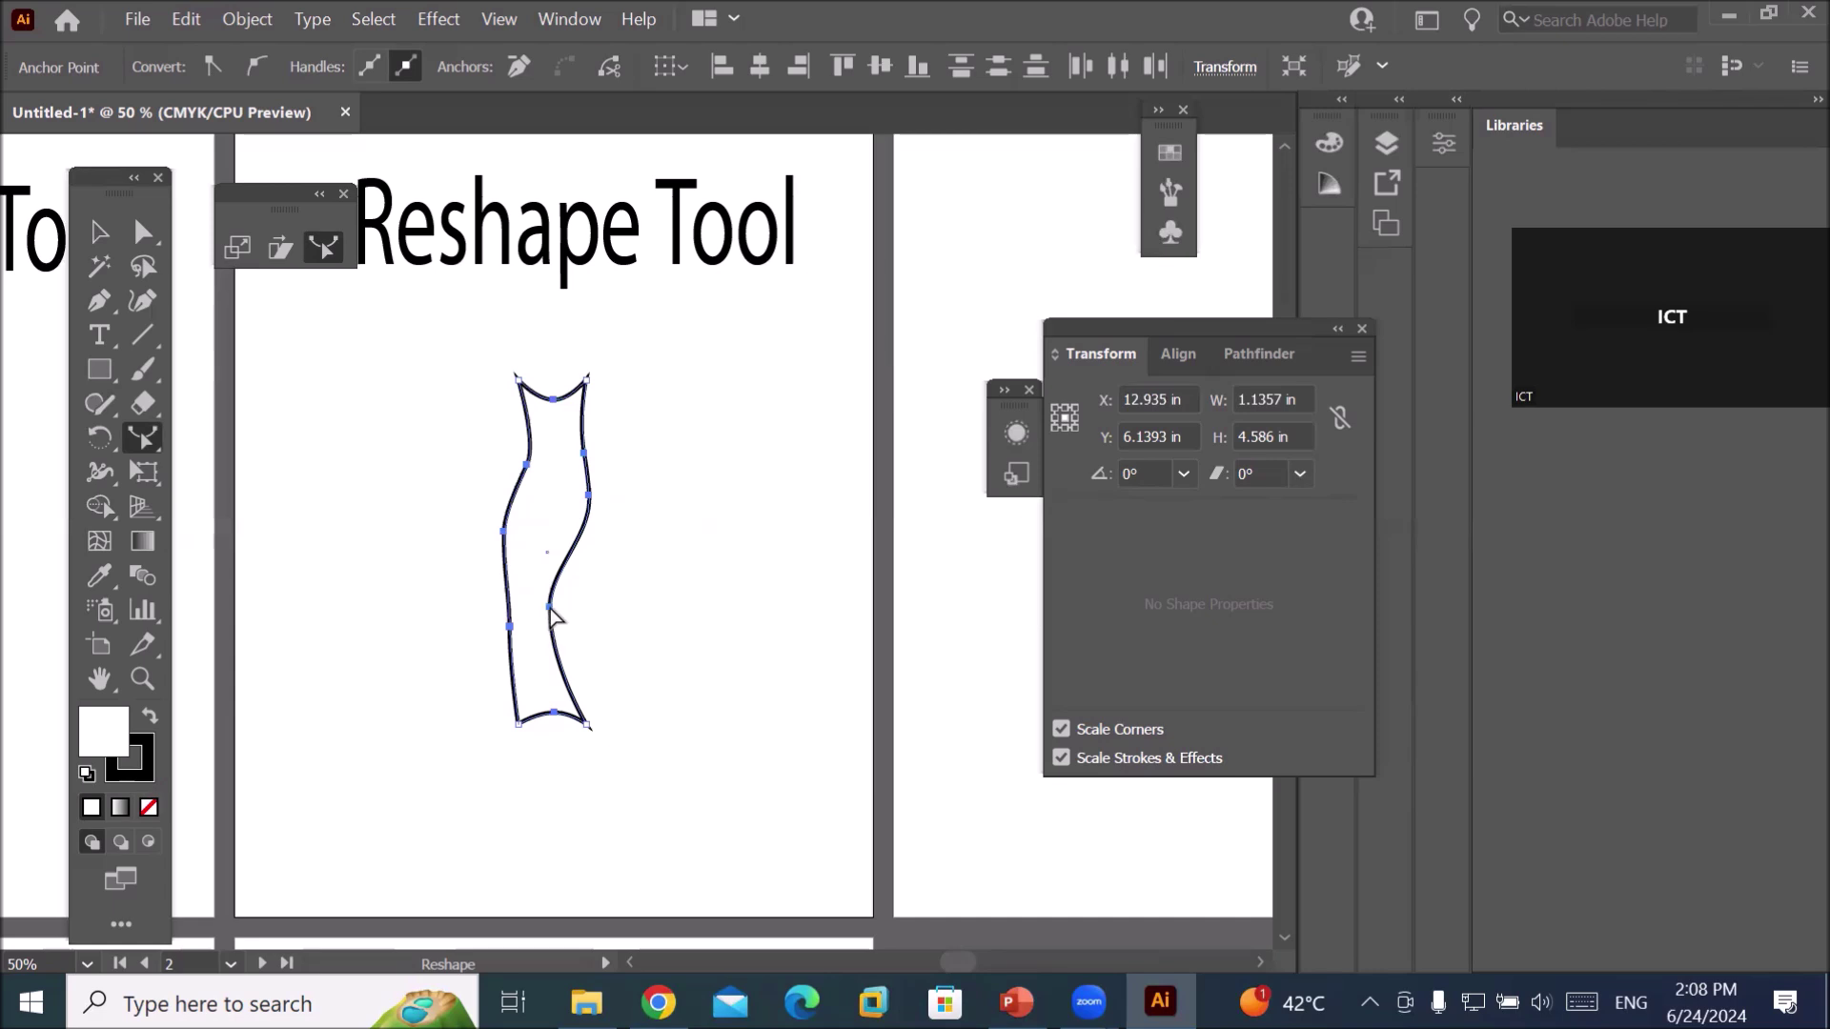
left_click_drag(547, 615, 581, 614)
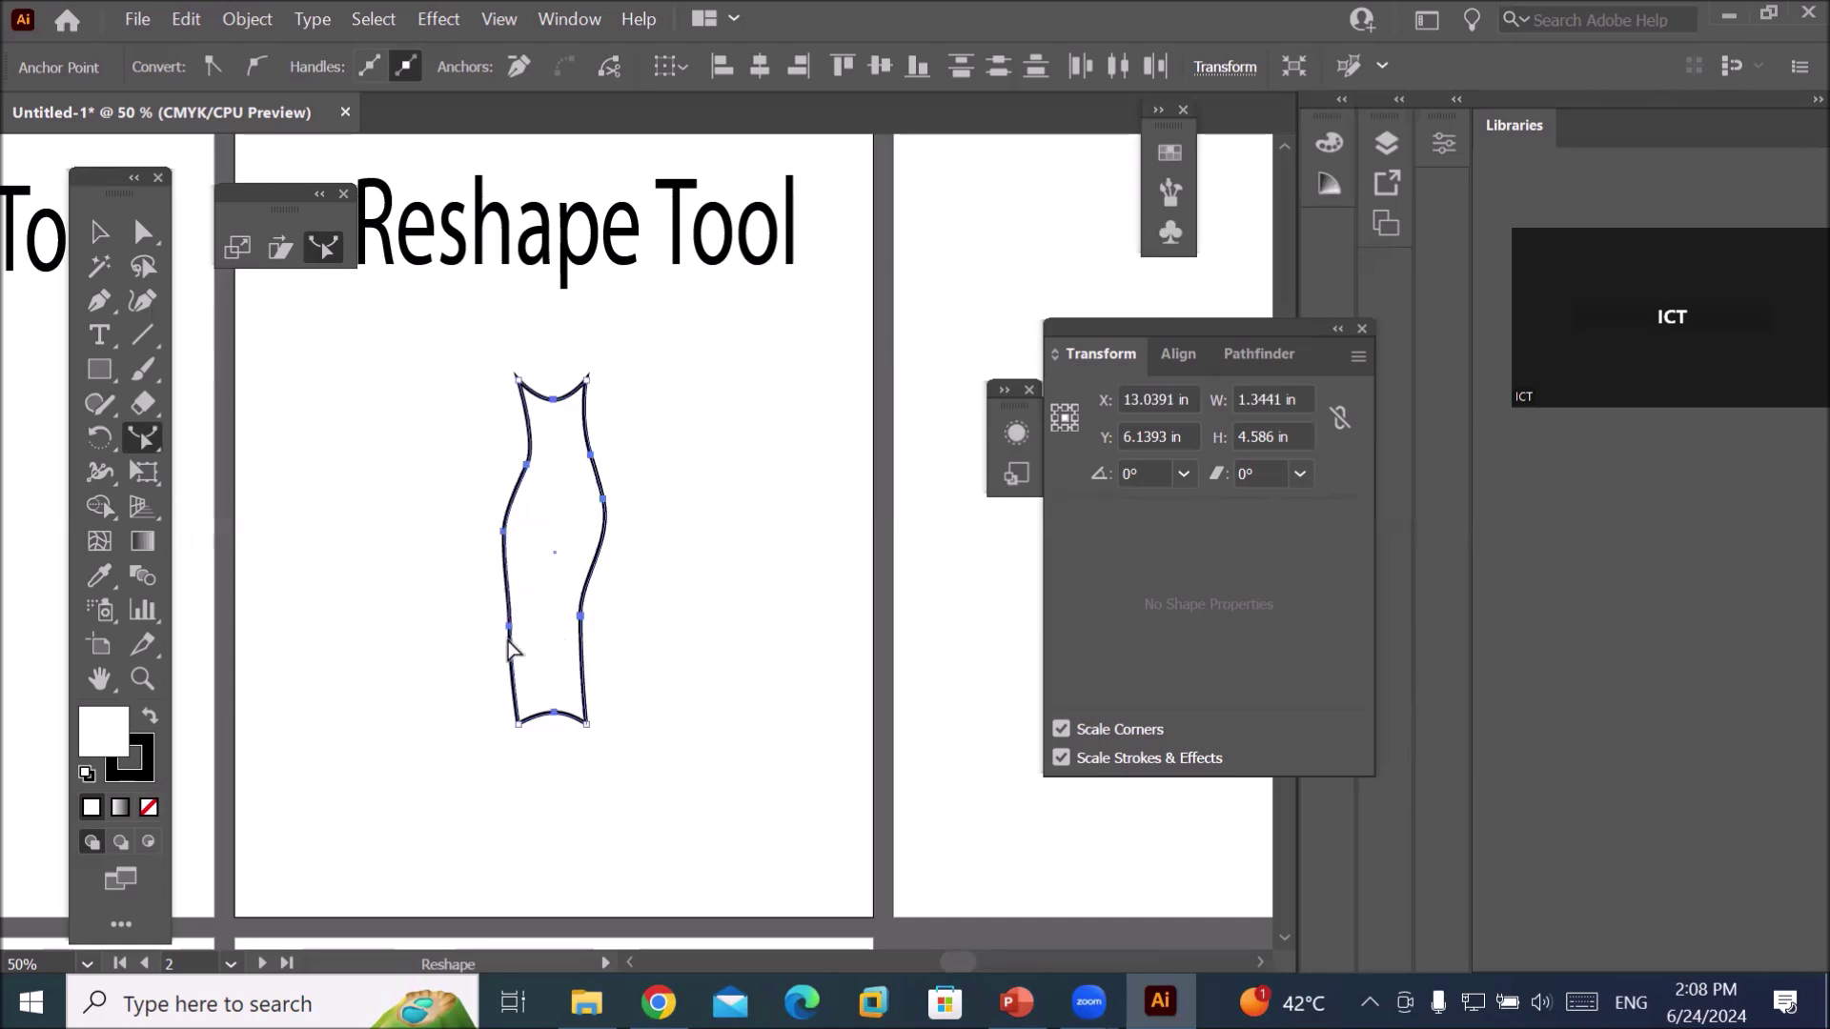
Shift the side points of the body sideways with the Reshape tool so the outline sways toward the left in an S-curve.
left_click_drag(468, 592, 516, 637)
left_click_drag(511, 476, 633, 501)
left_click_drag(473, 452, 600, 484)
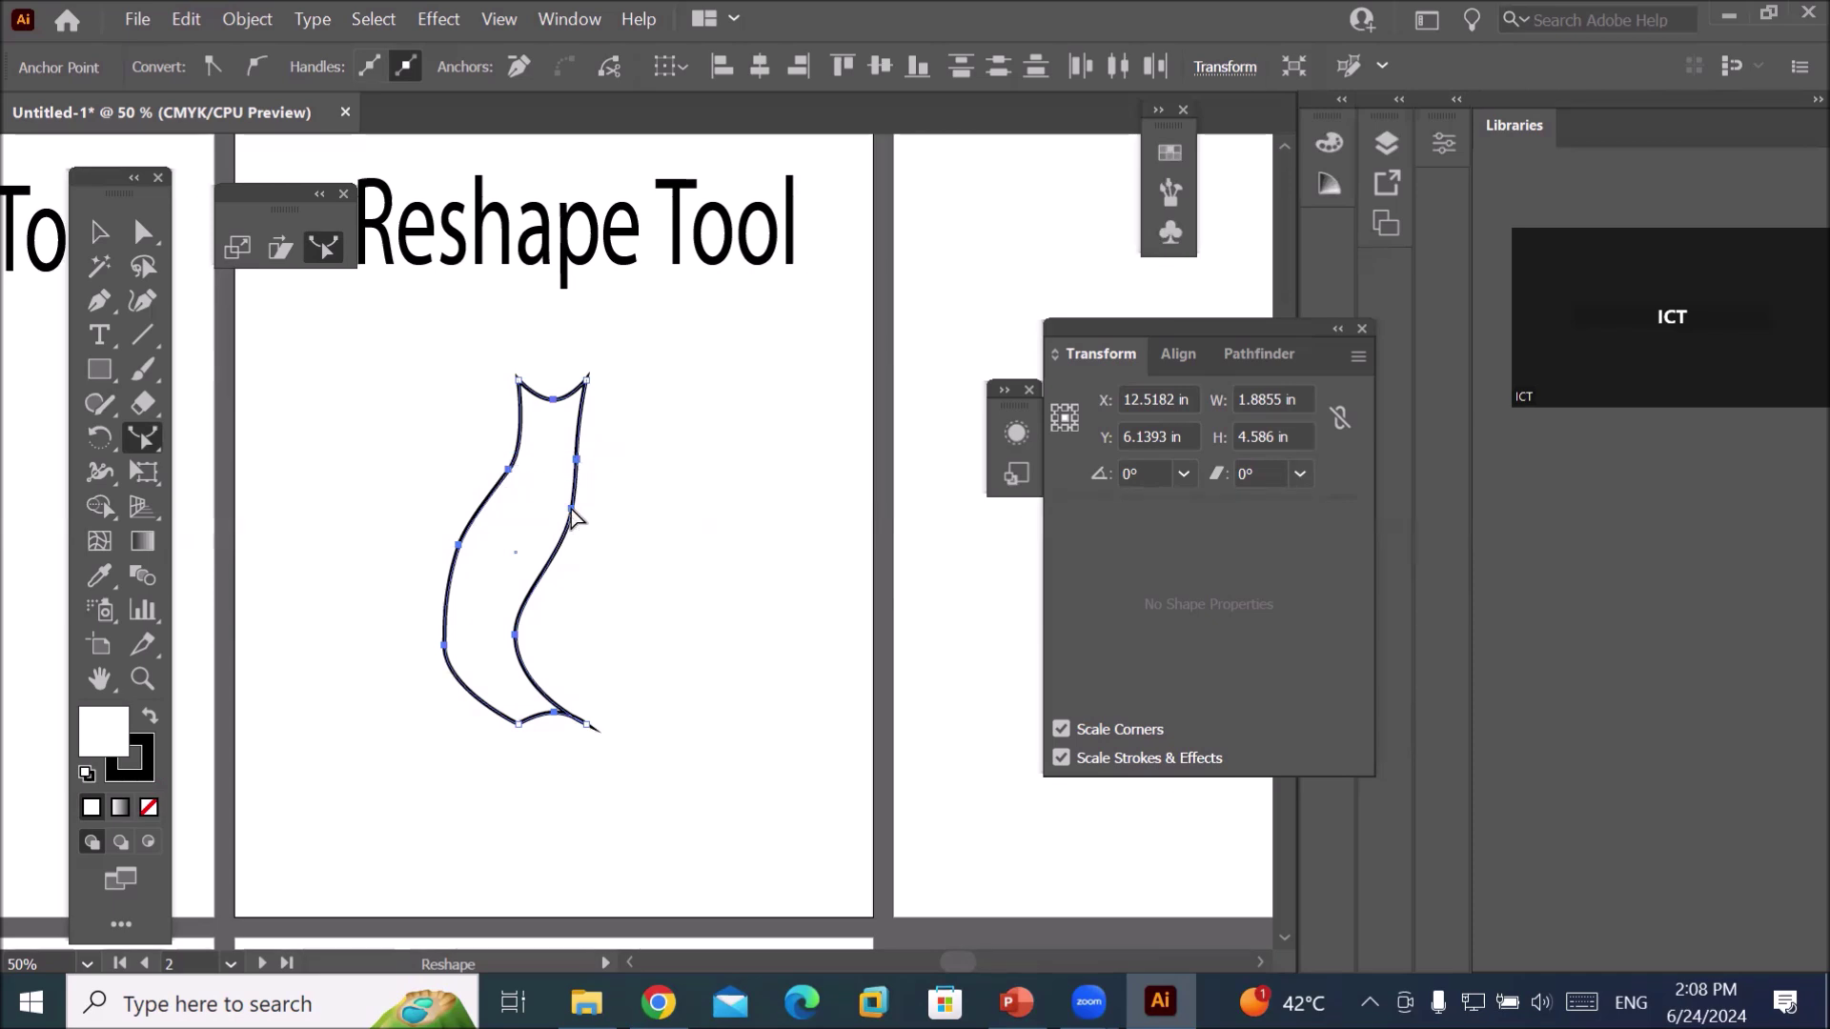
Delete the reshaped vase and place a hexagon about 3.2 in wide and 2.8 in high beneath the Reshape Tool title.
left_click(88, 237)
key("Delete")
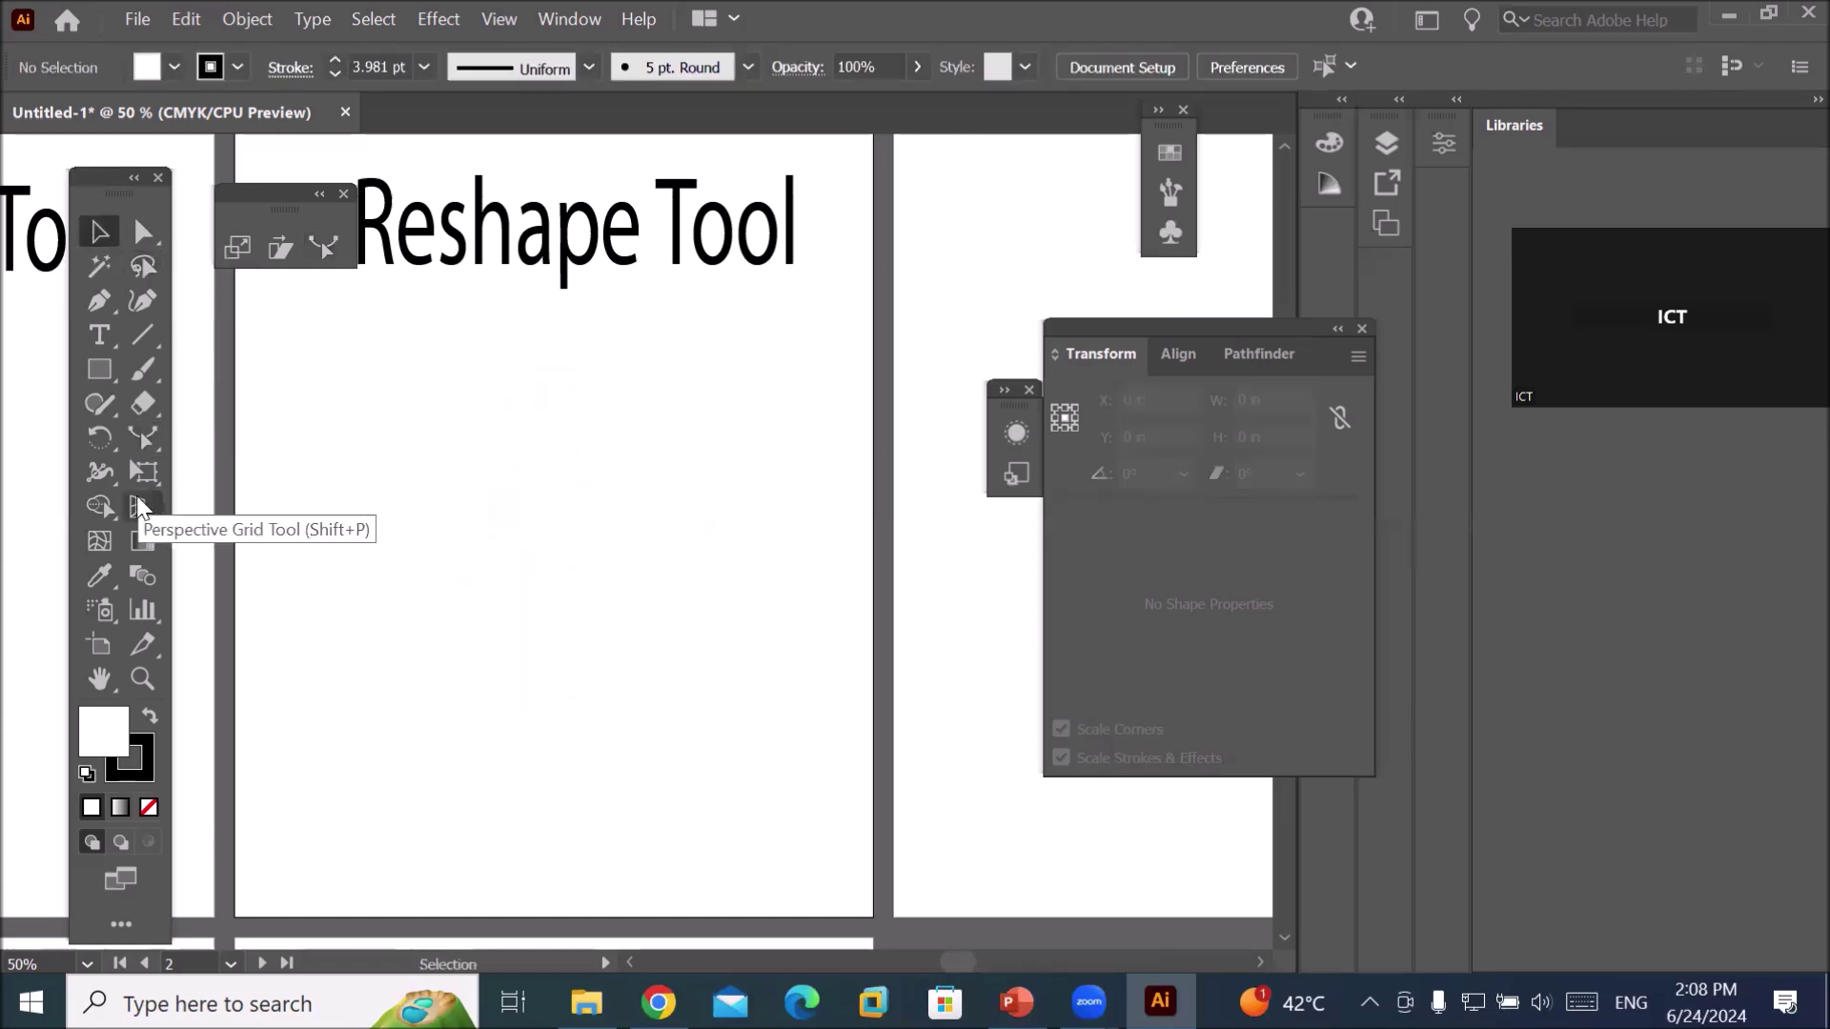
left_click(100, 367)
left_click(190, 472)
left_click_drag(347, 456, 450, 477)
key("v")
left_click_drag(446, 401, 686, 513)
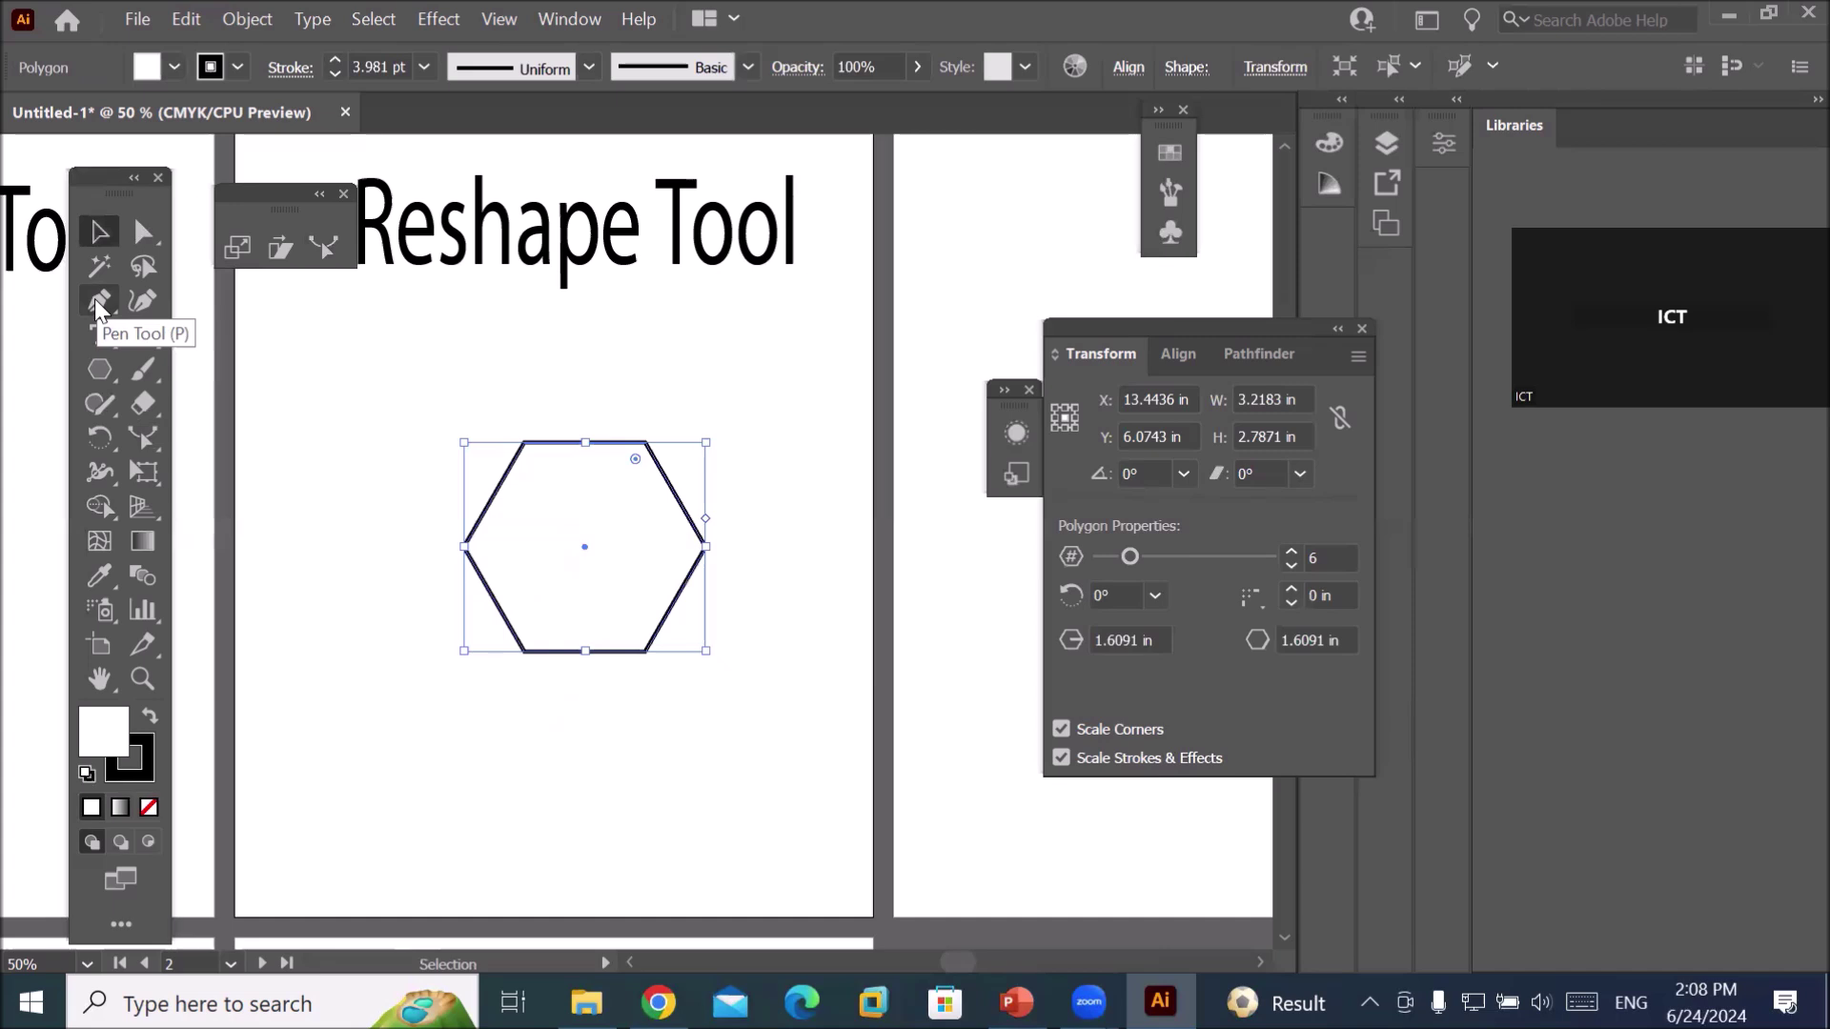
Add an anchor point at the middle of the hexagon's top and bottom edges with the Reshape tool.
left_click(139, 231)
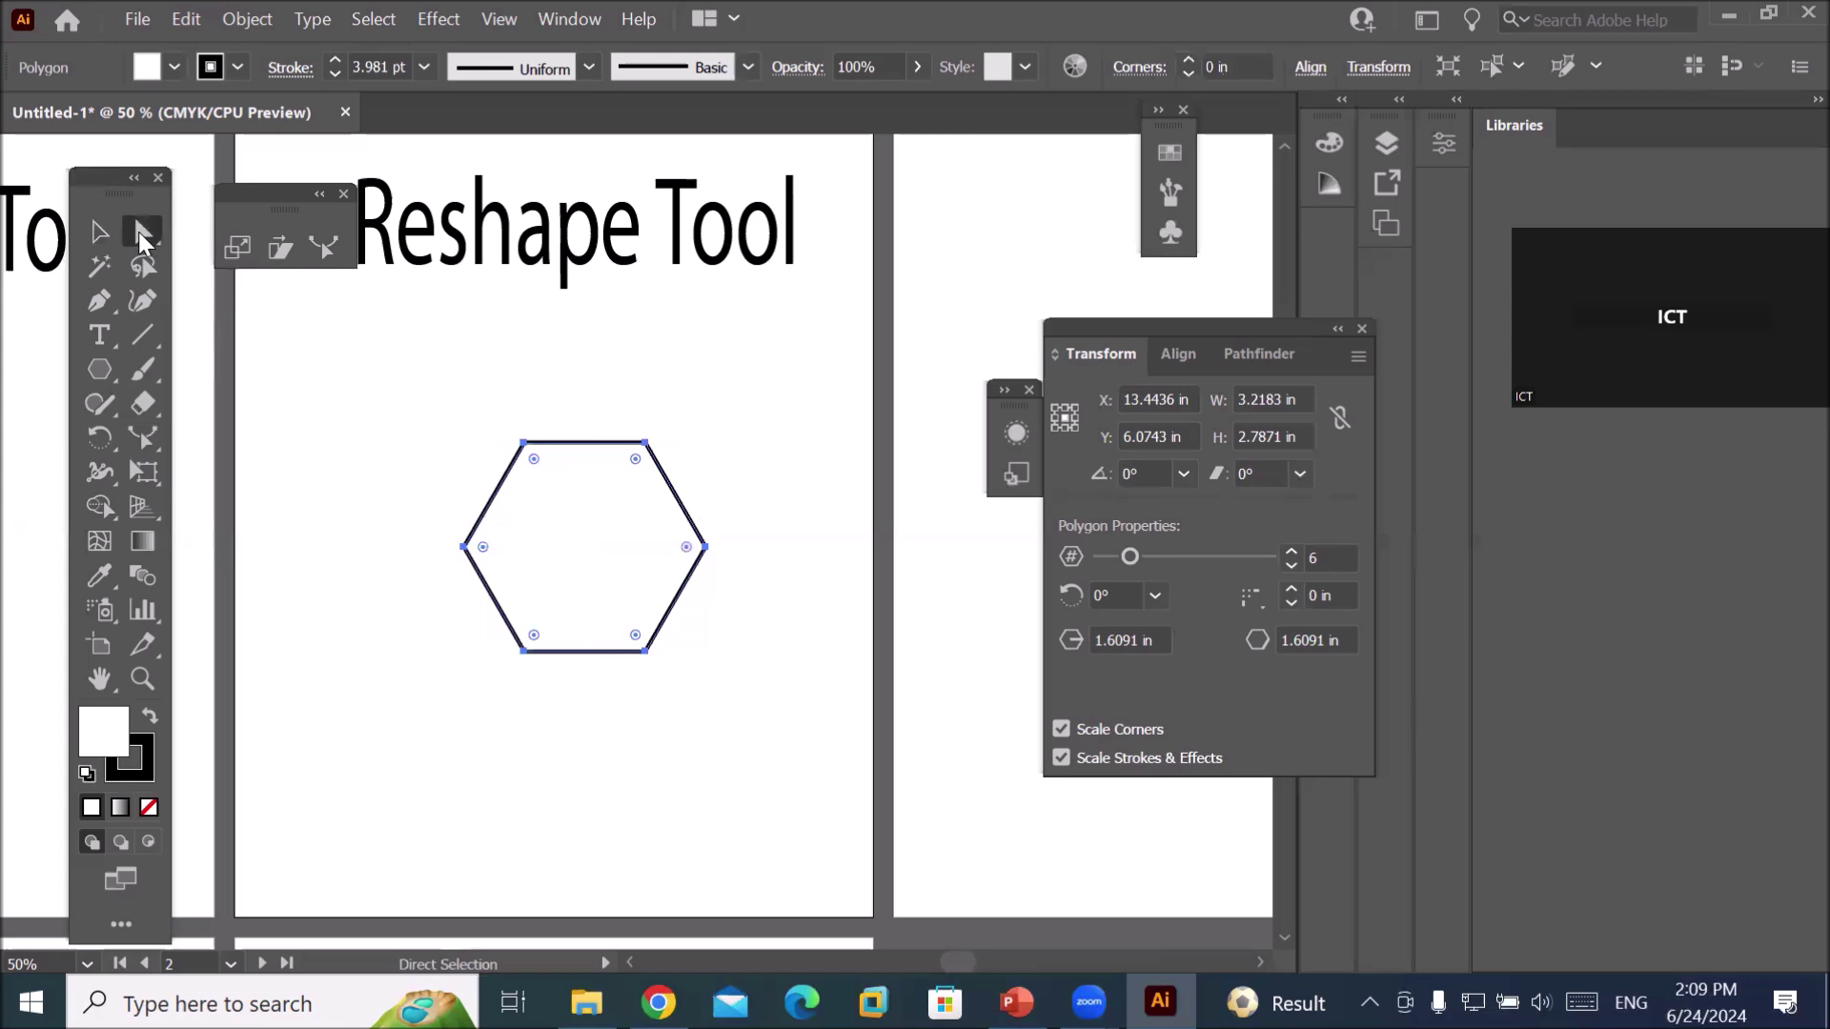
left_click(142, 440)
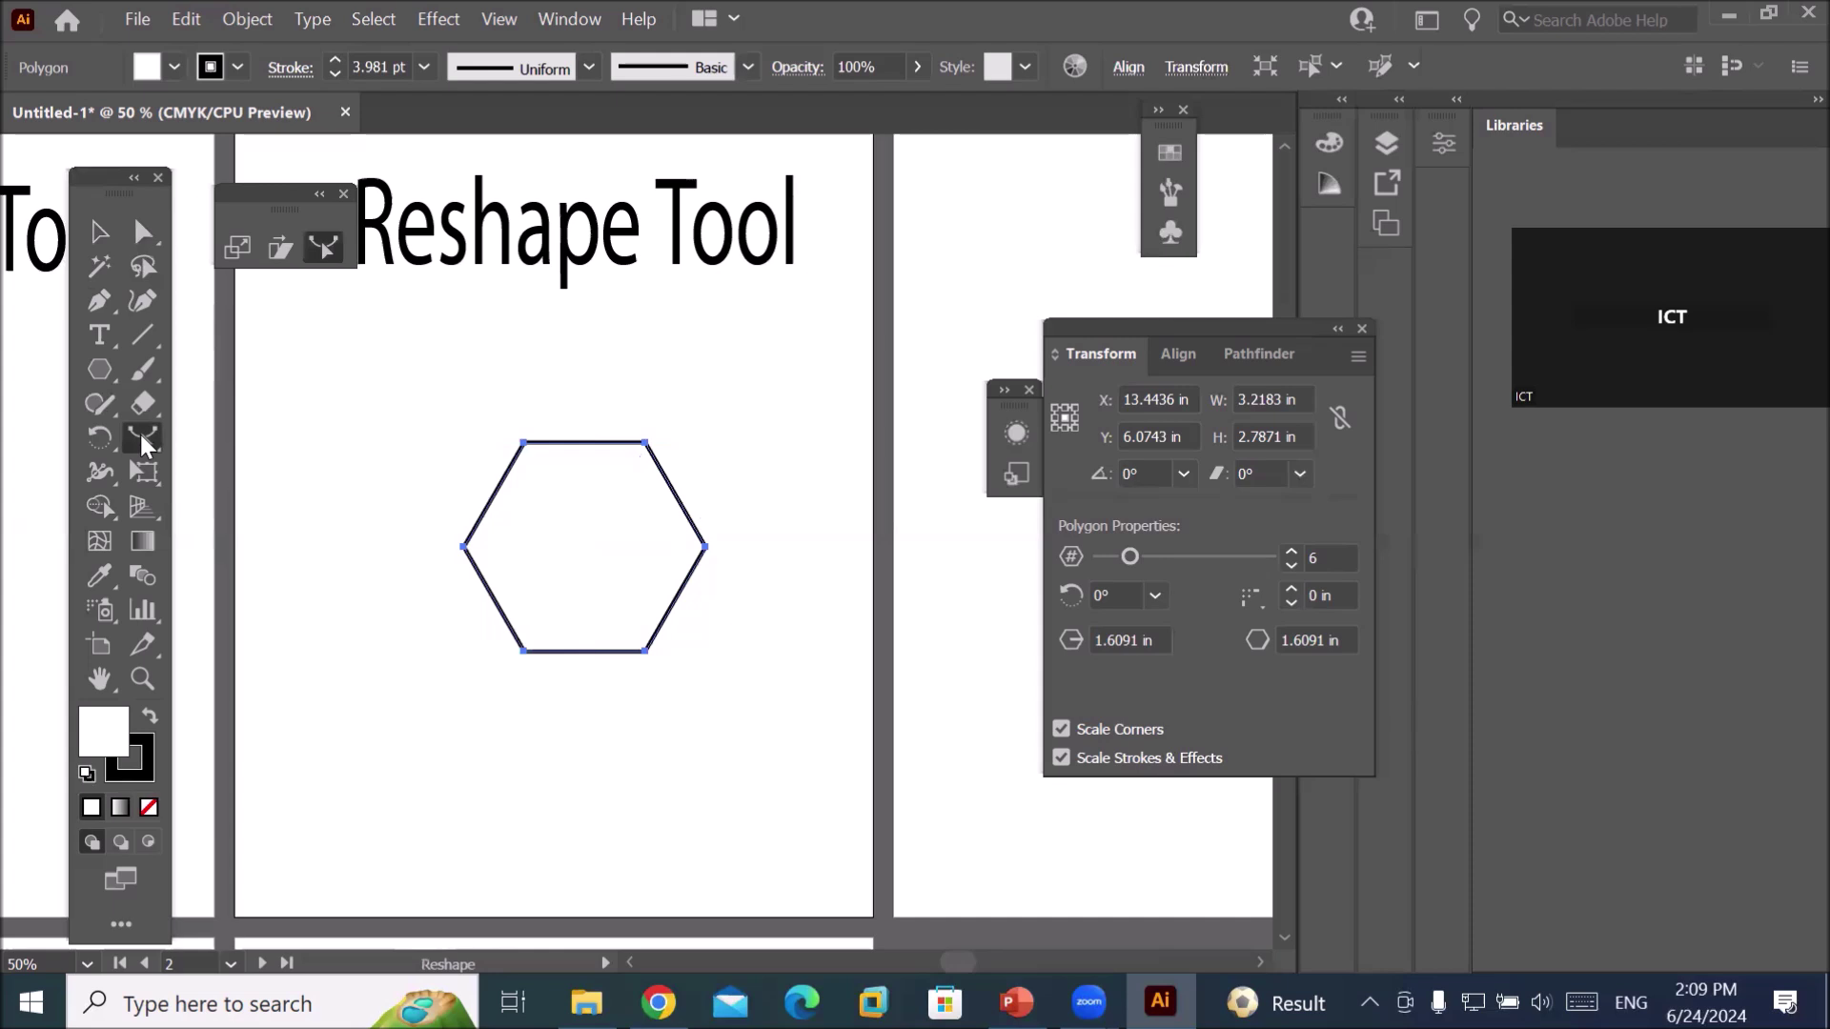
left_click(583, 444)
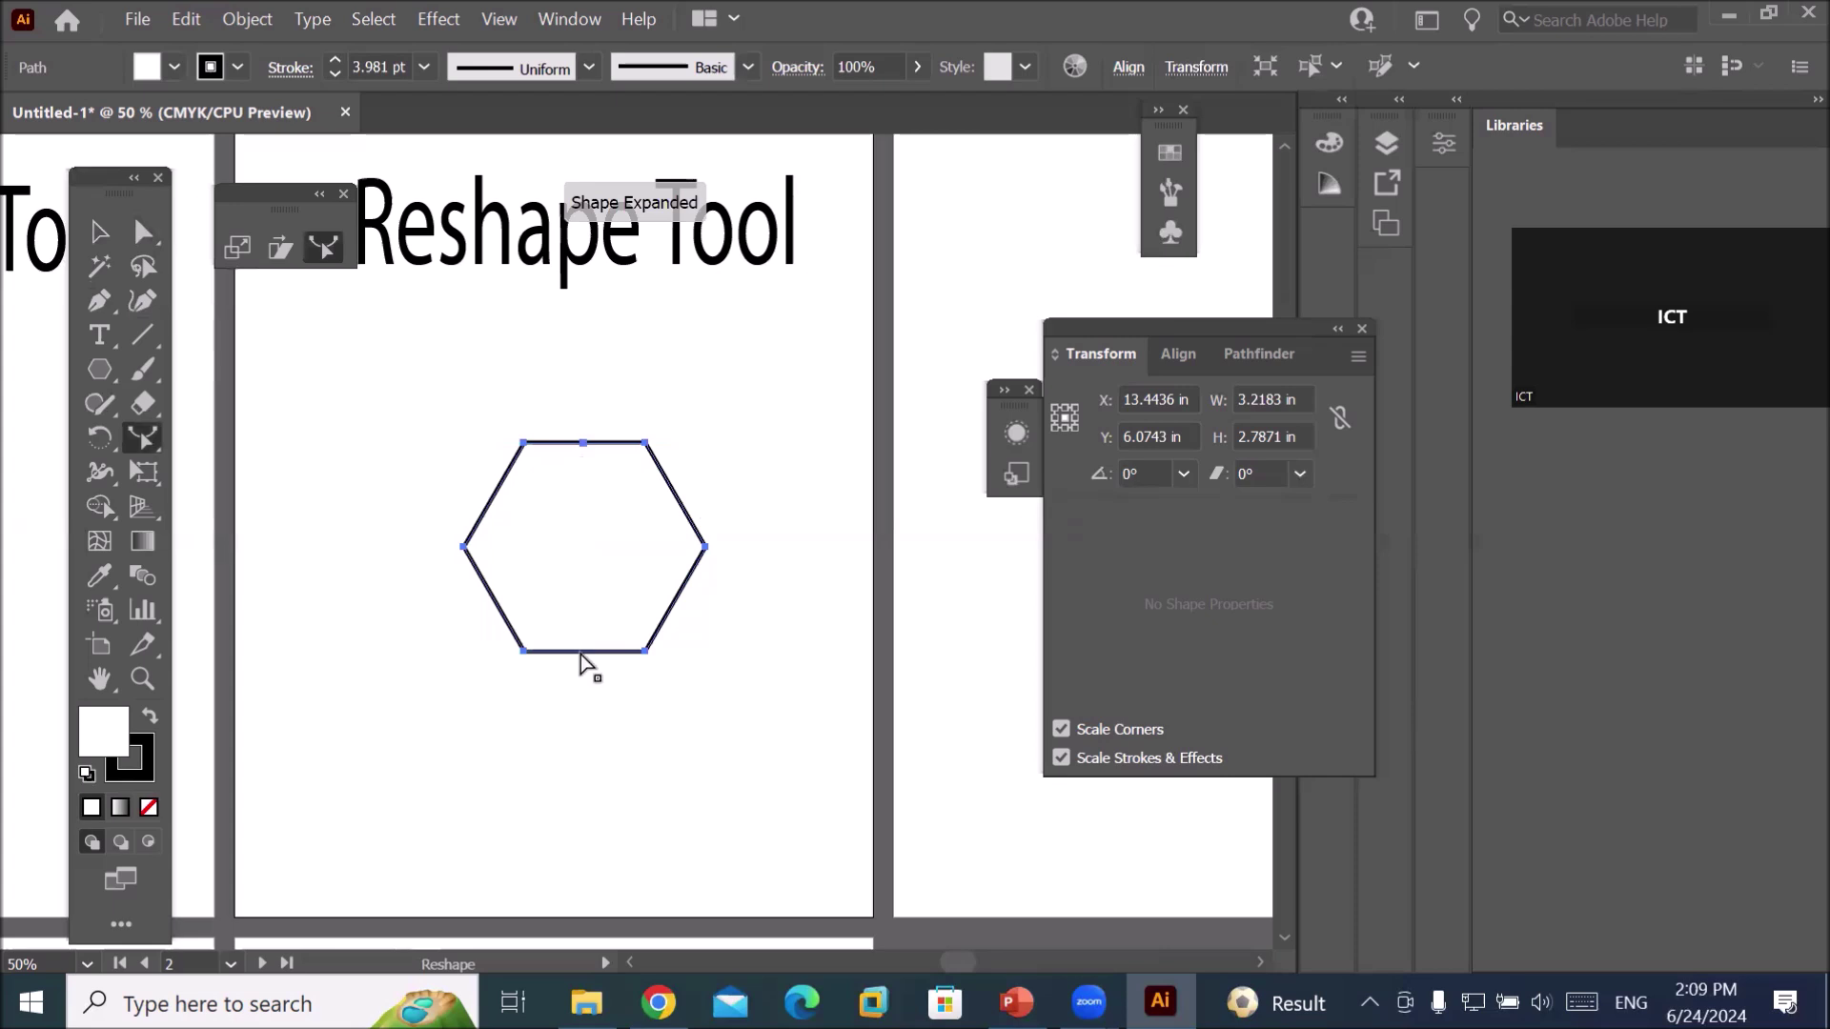
left_click(583, 652)
mouse_move(582, 652)
left_mouse_down()
mouse_move(585, 610)
mouse_move(593, 654)
left_mouse_up()
Pull the middle points of the hexagon's top and bottom edges inward, using Direct Selection on the top and Reshape on the bottom.
left_click(143, 231)
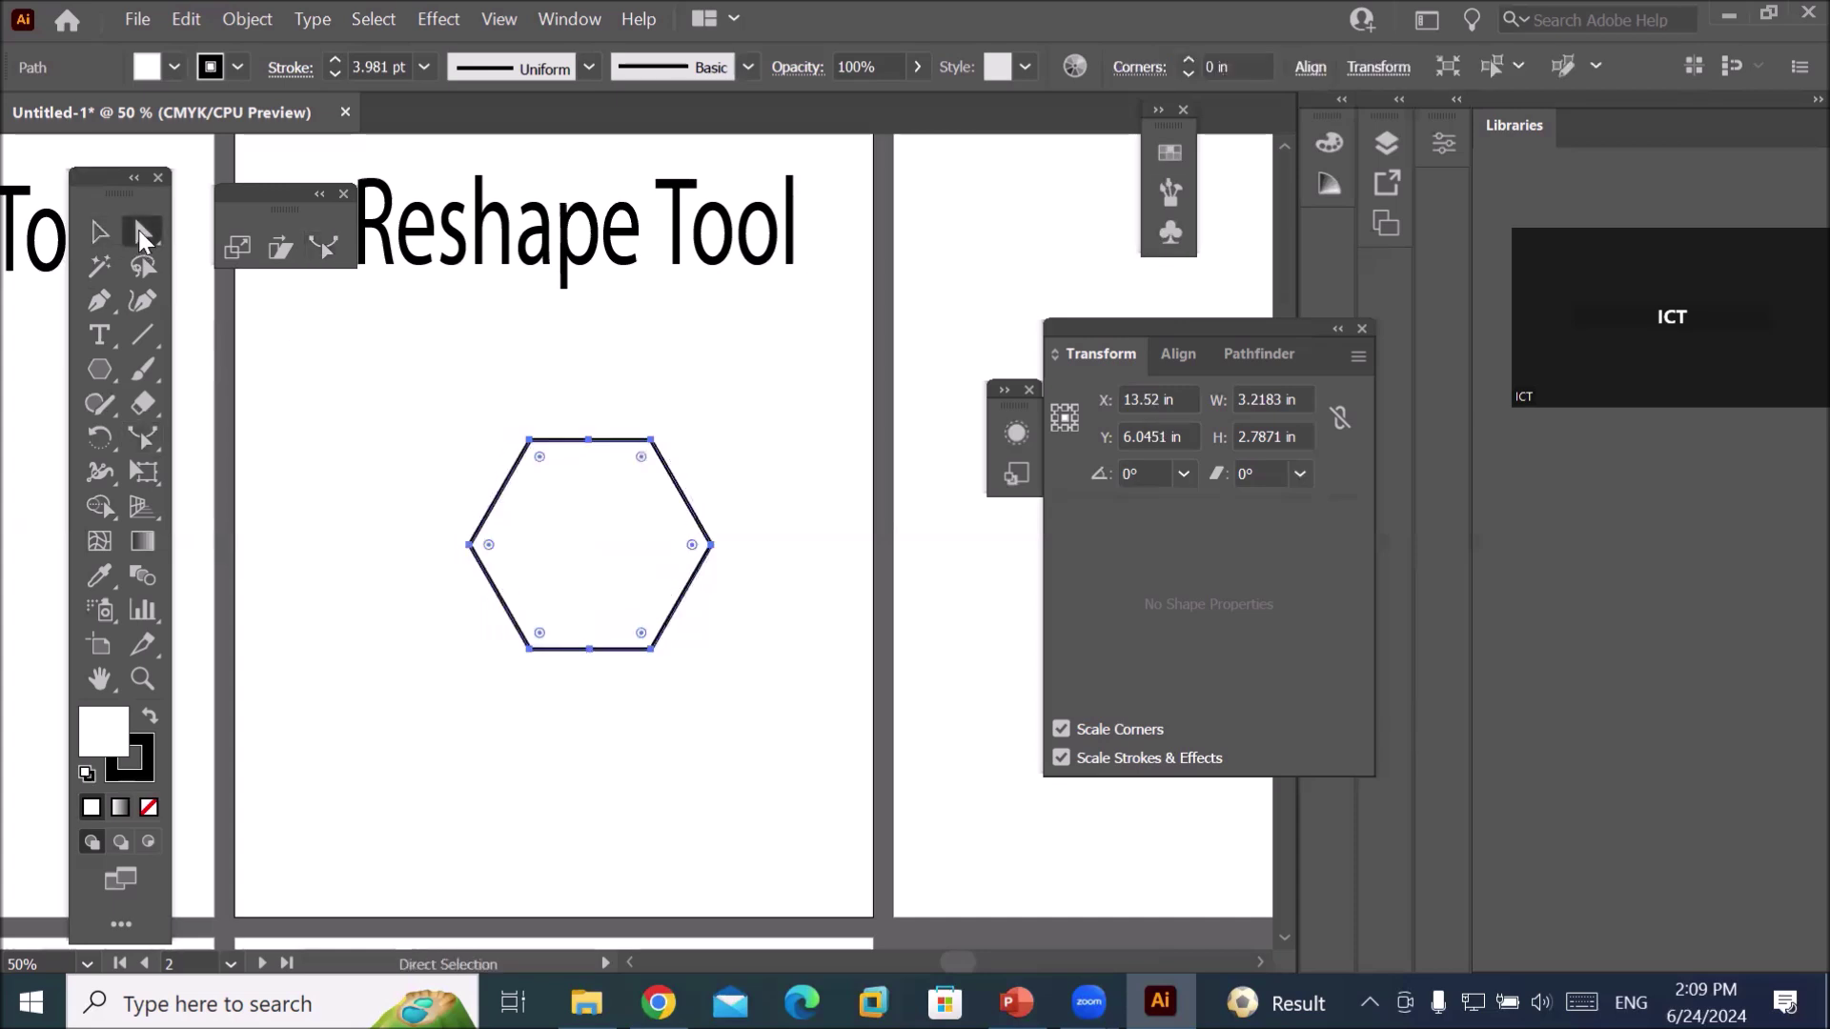
left_click(589, 441)
left_click_drag(589, 442, 591, 480)
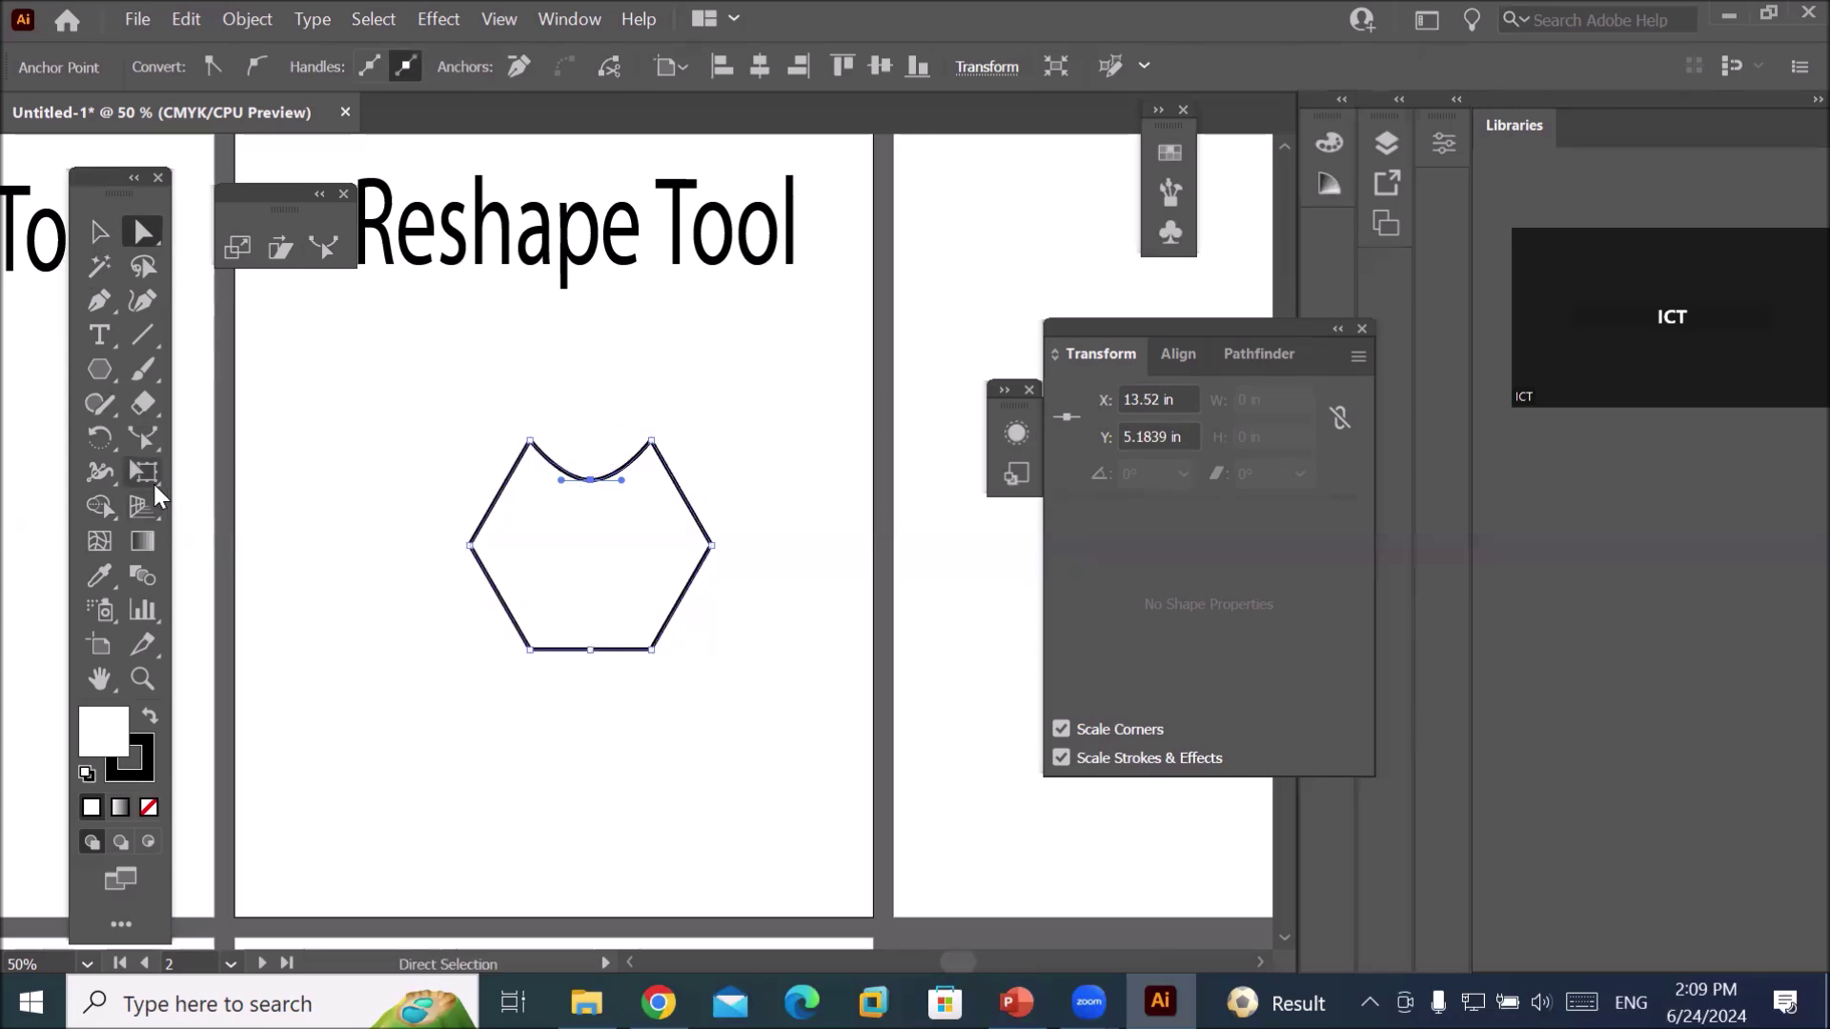
left_click(145, 442)
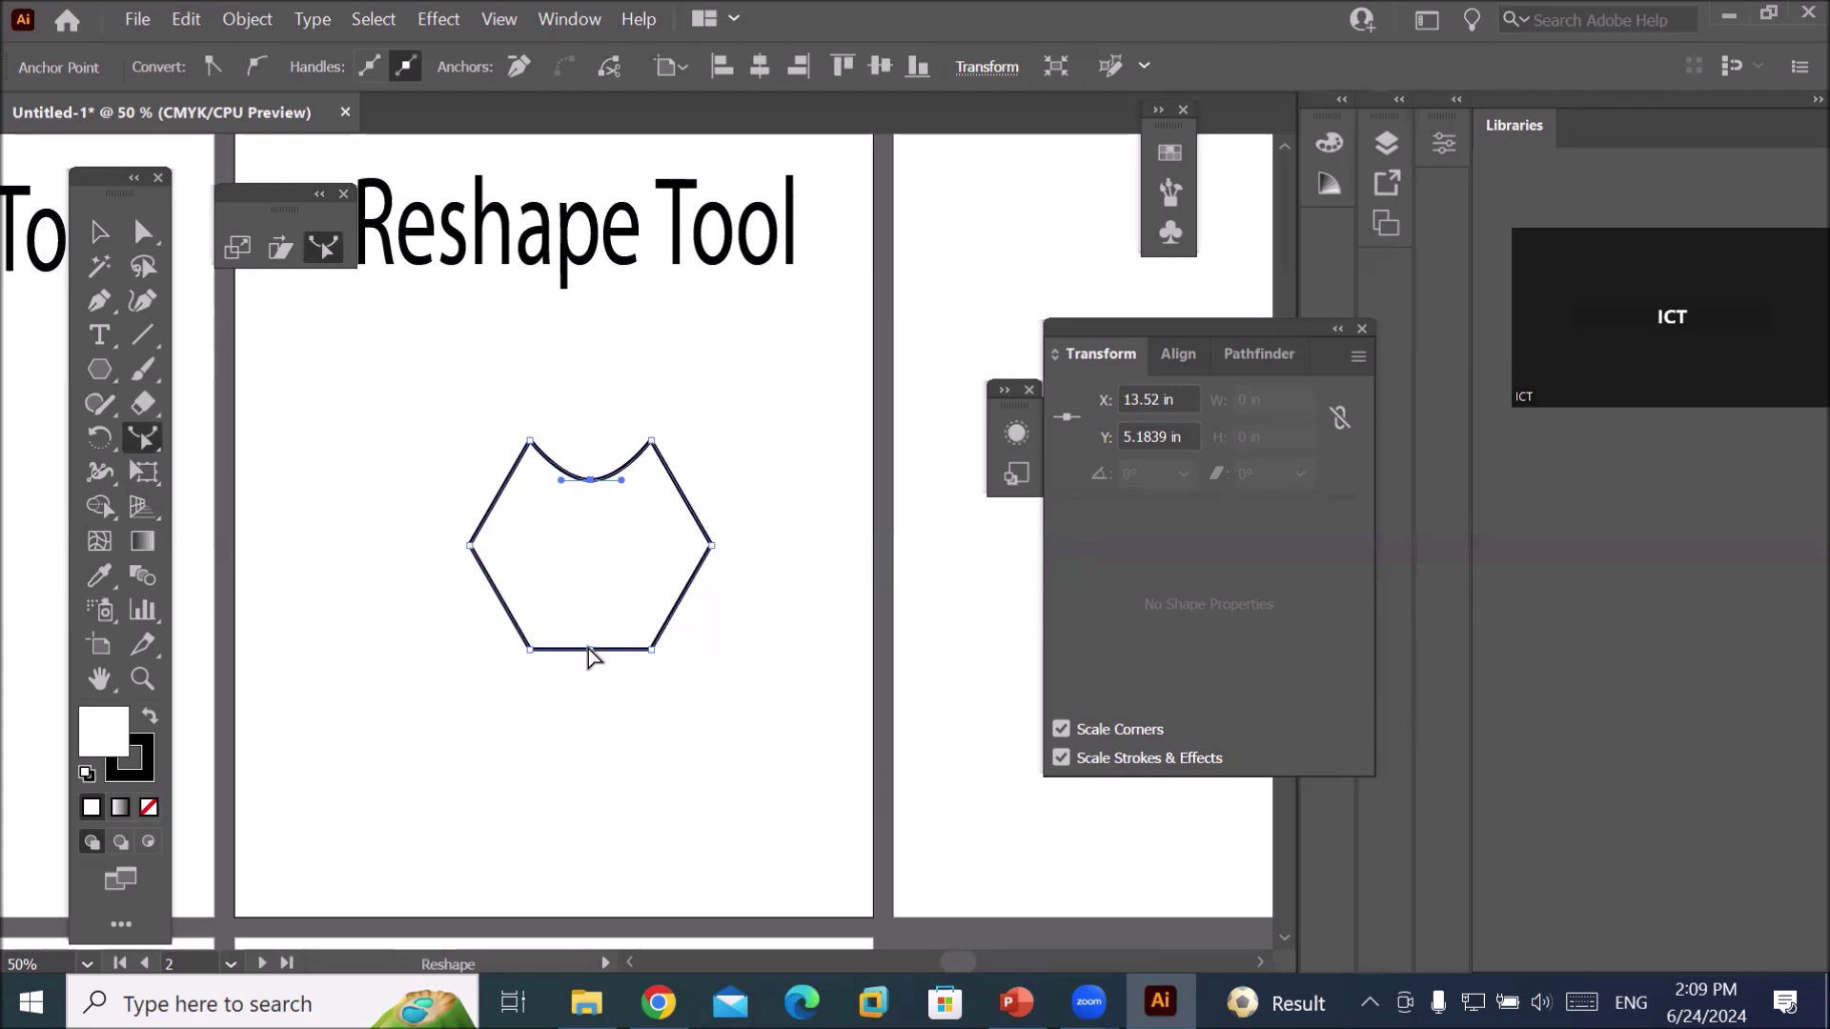
left_click_drag(588, 649, 597, 613)
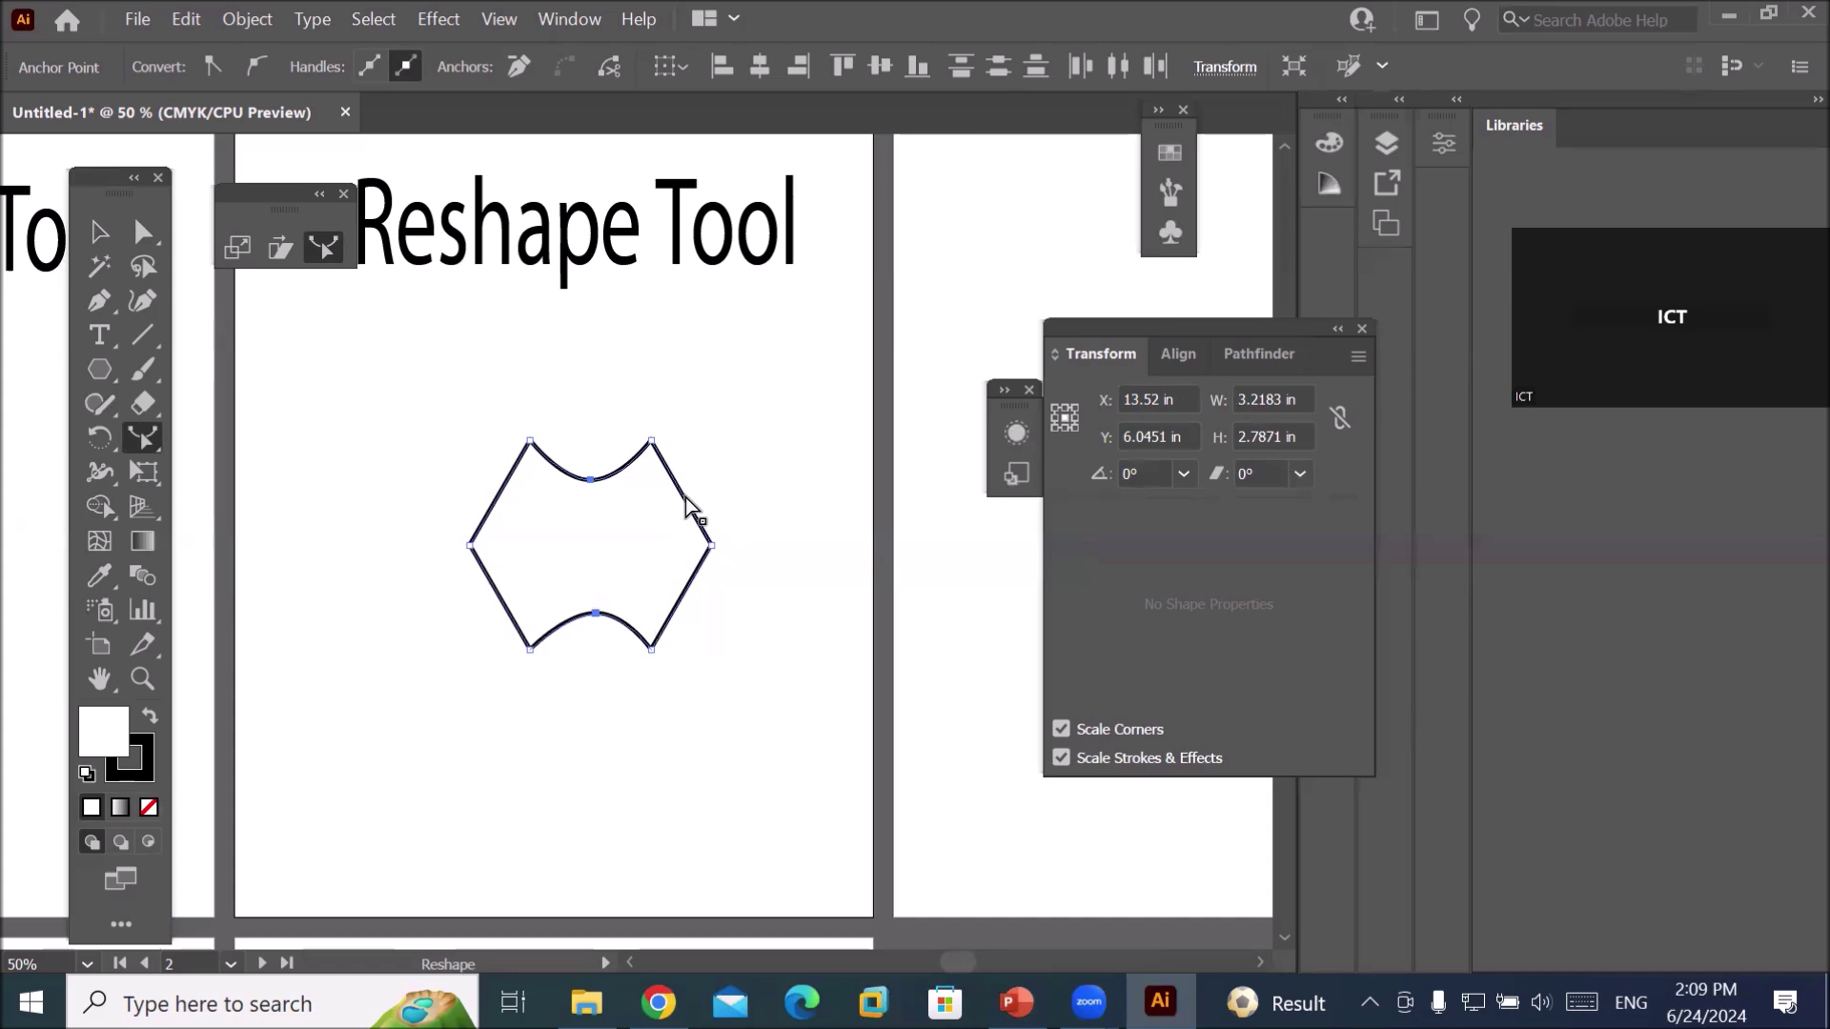
Curve the hexagon's four slanted sides inward with the Reshape tool, and pull the middle points of the top and bottom edges downward.
left_click_drag(706, 489, 668, 516)
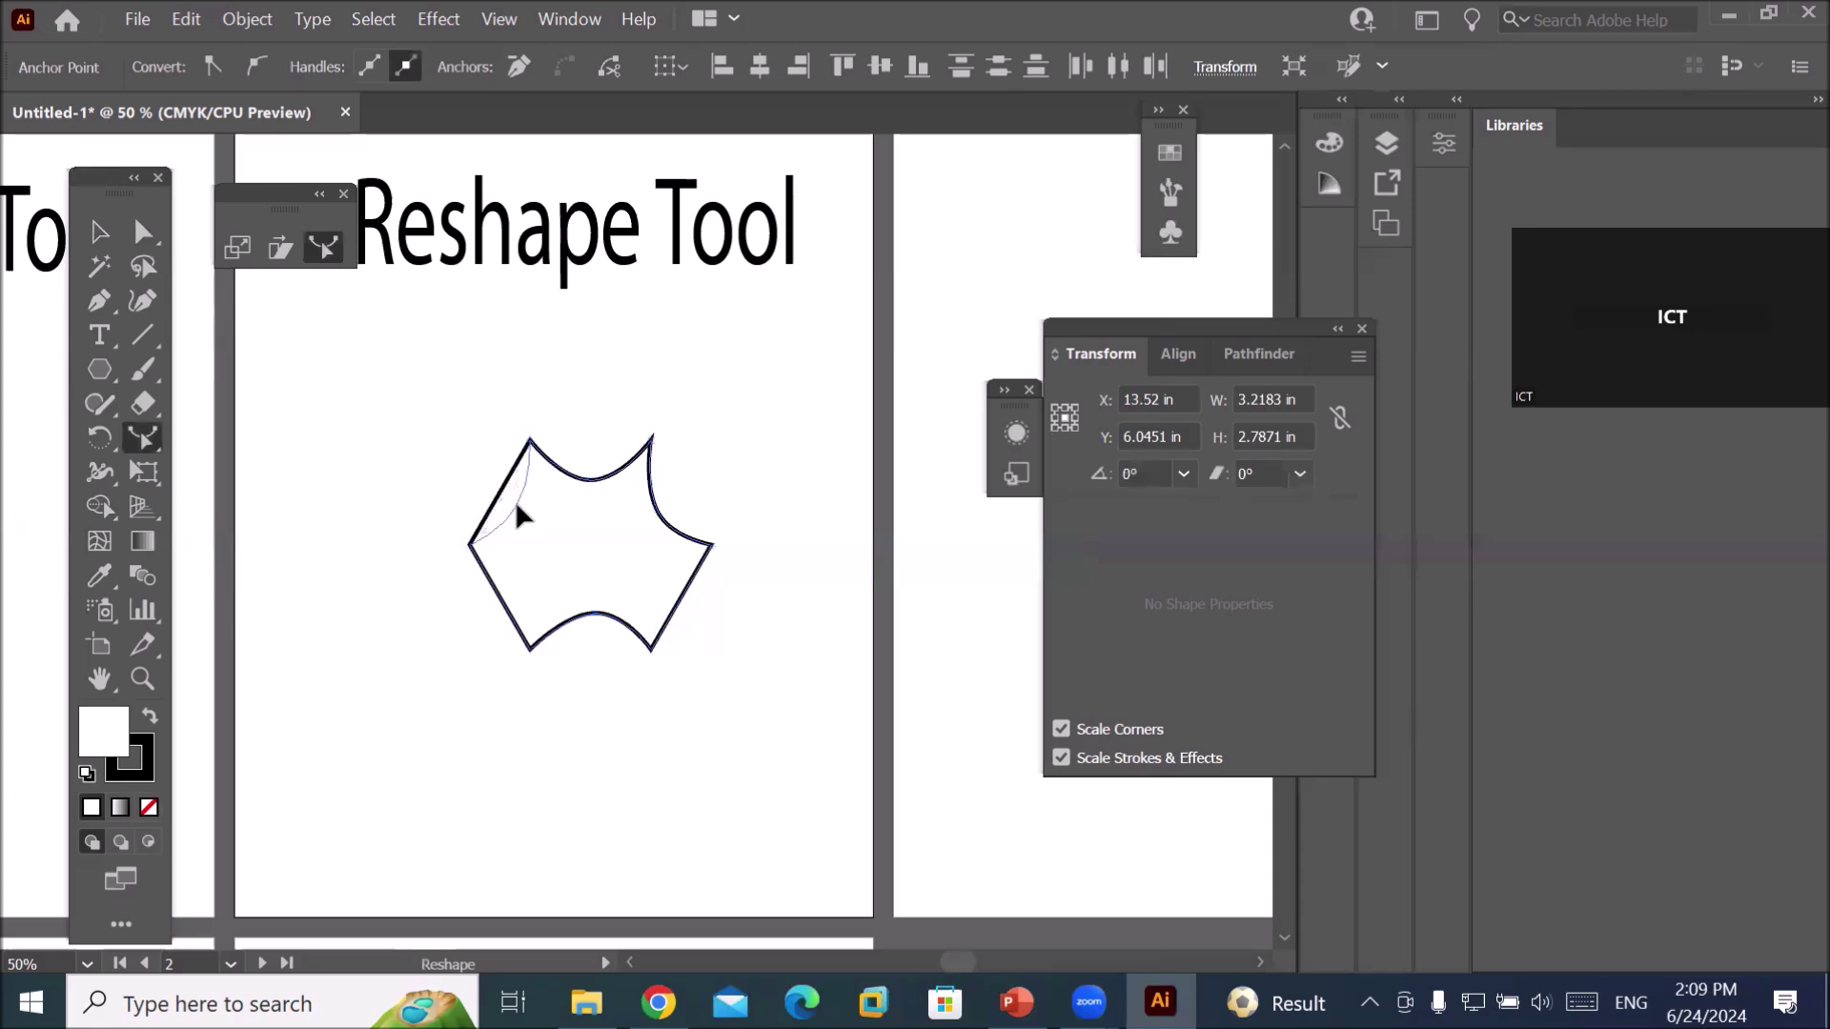
left_click_drag(522, 506, 522, 505)
left_click_drag(500, 603, 522, 594)
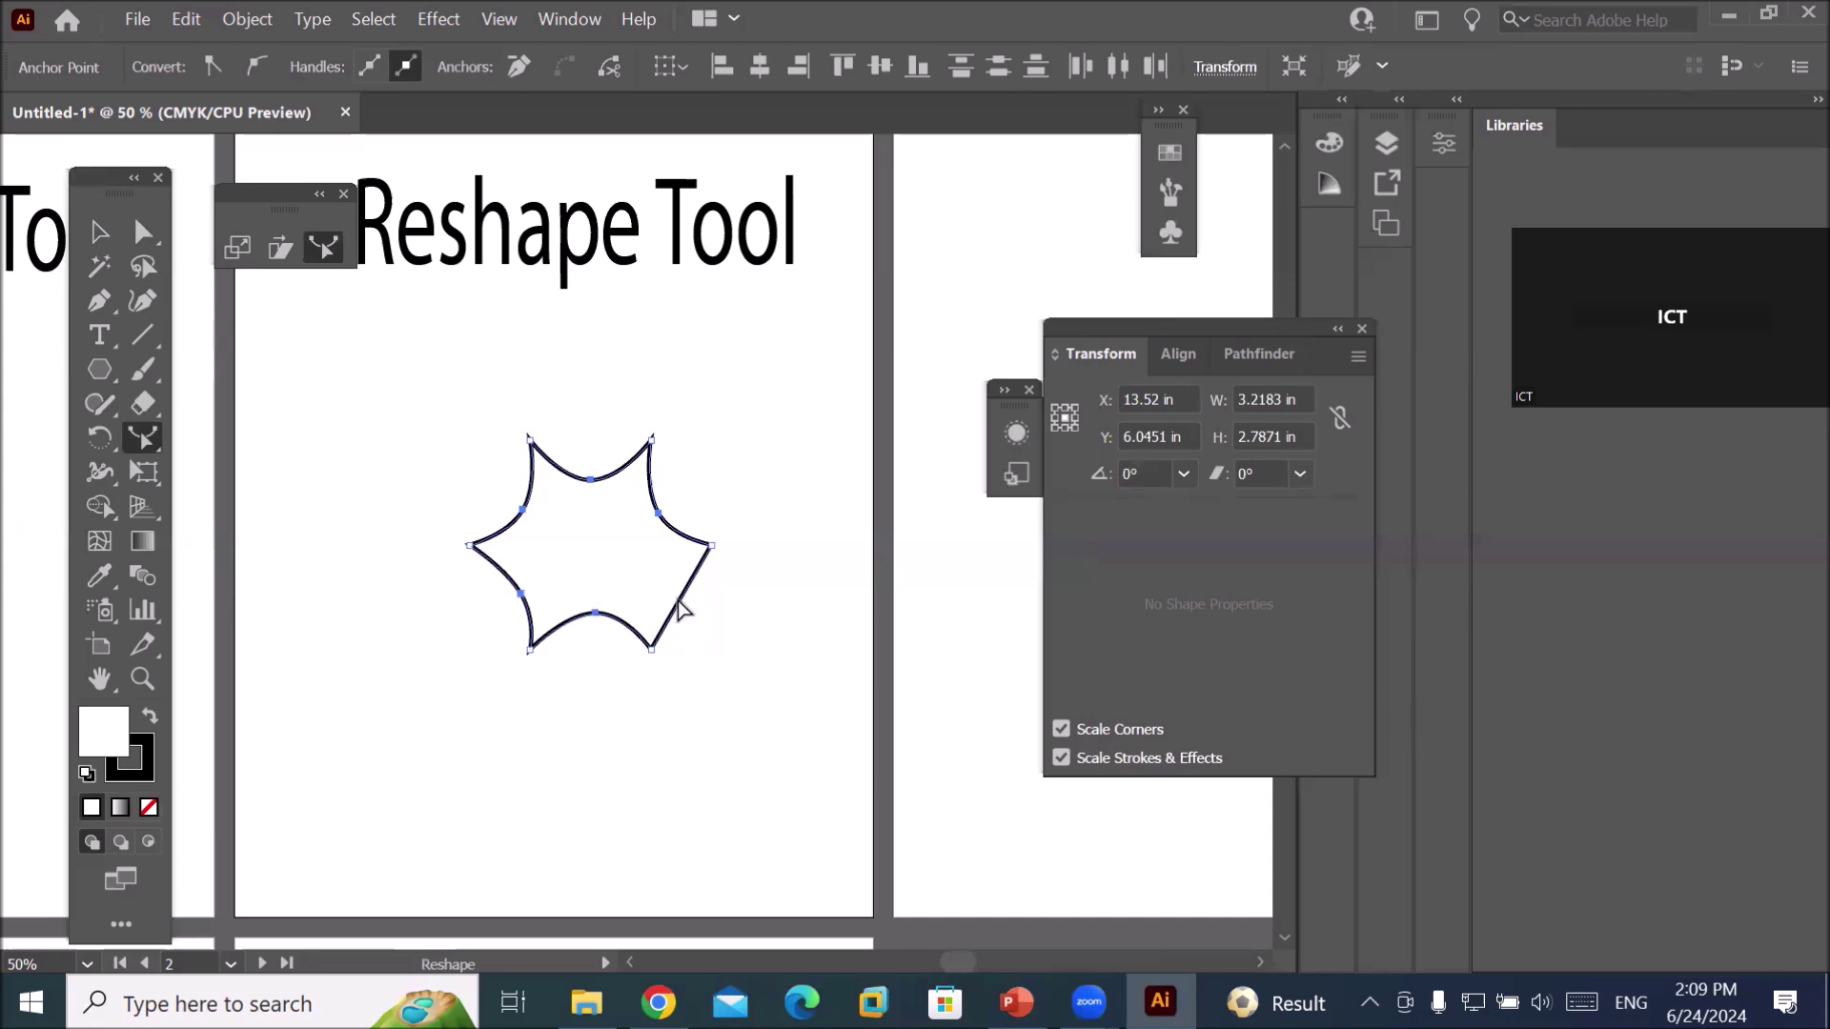
left_click_drag(672, 599, 661, 597)
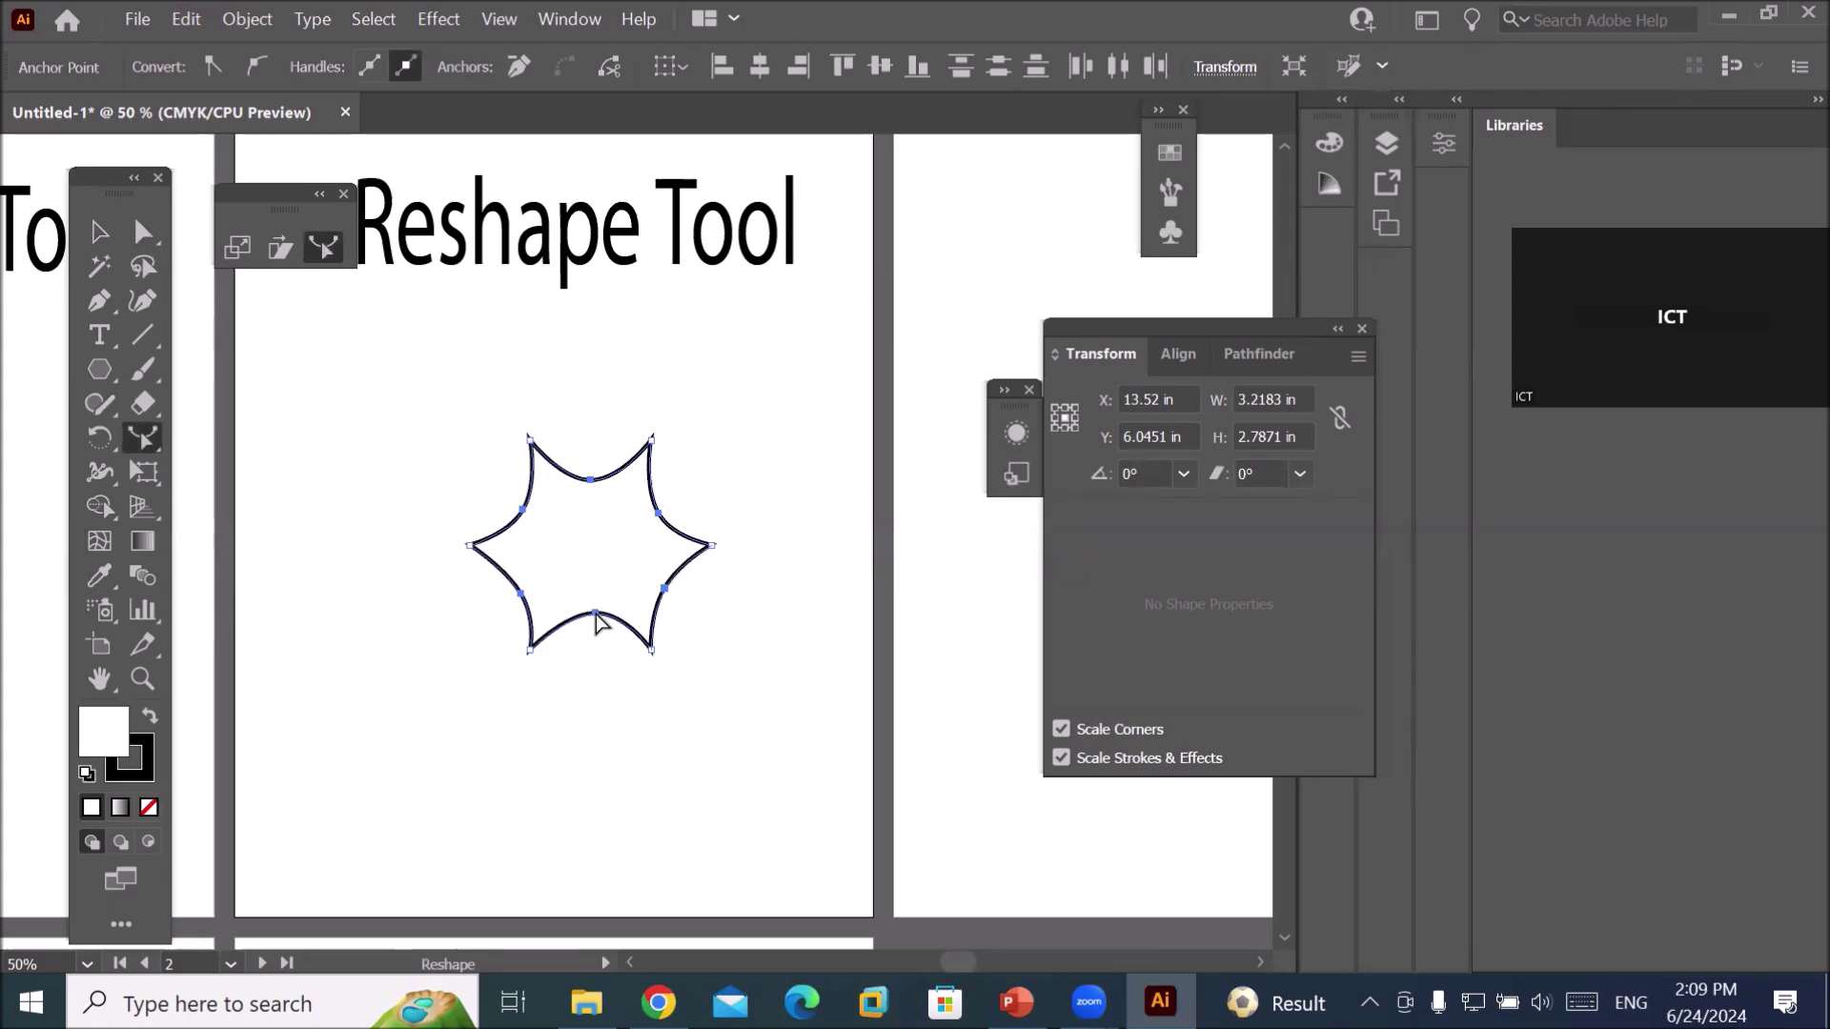
left_click_drag(570, 437, 598, 686)
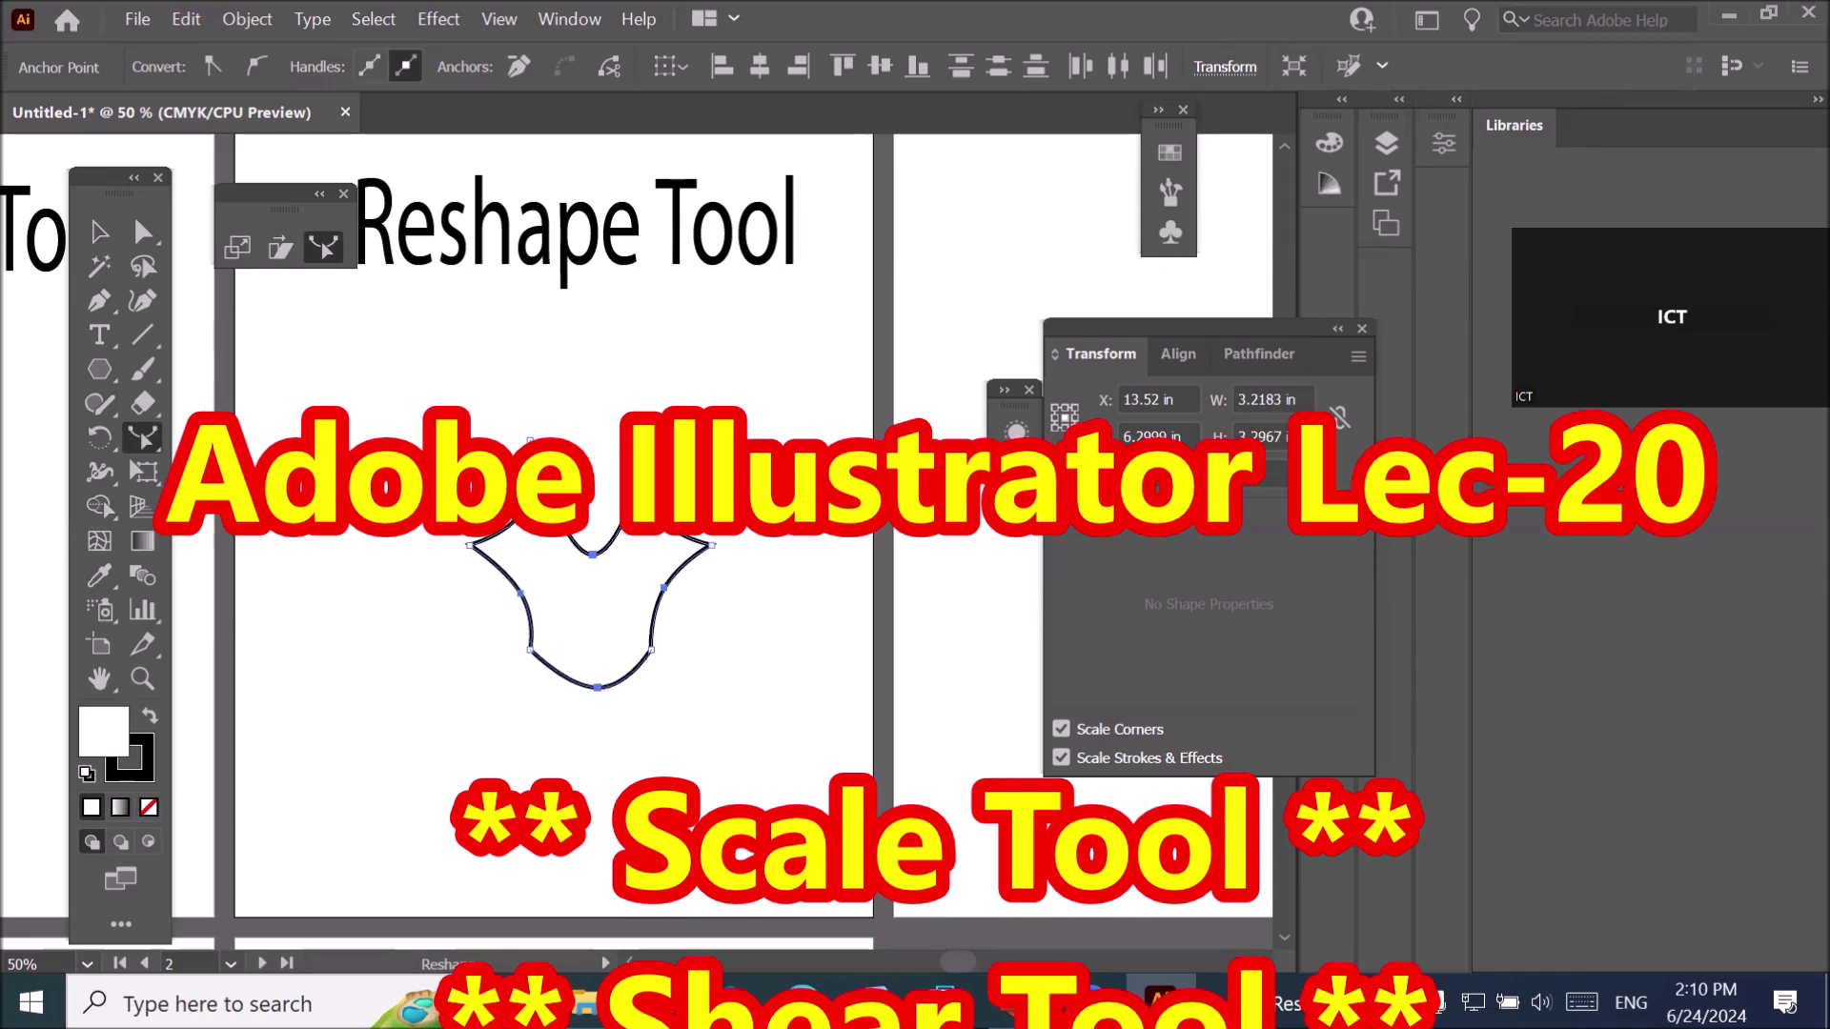